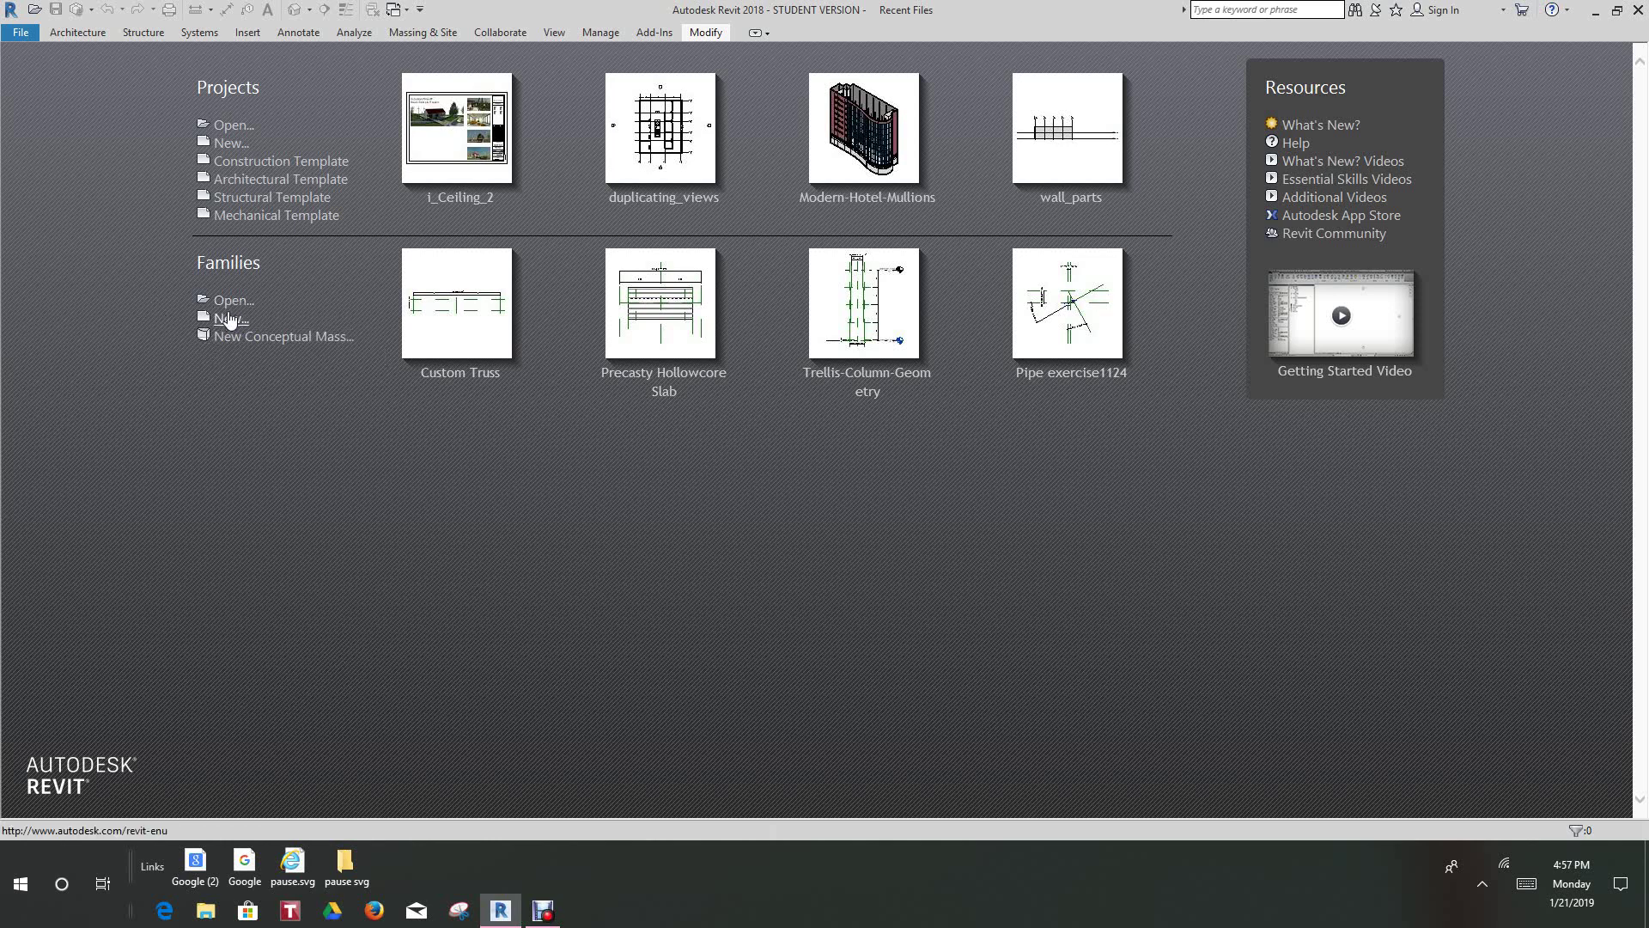
Create a new family from the Structural Trusses.rft template.
left_click(230, 320)
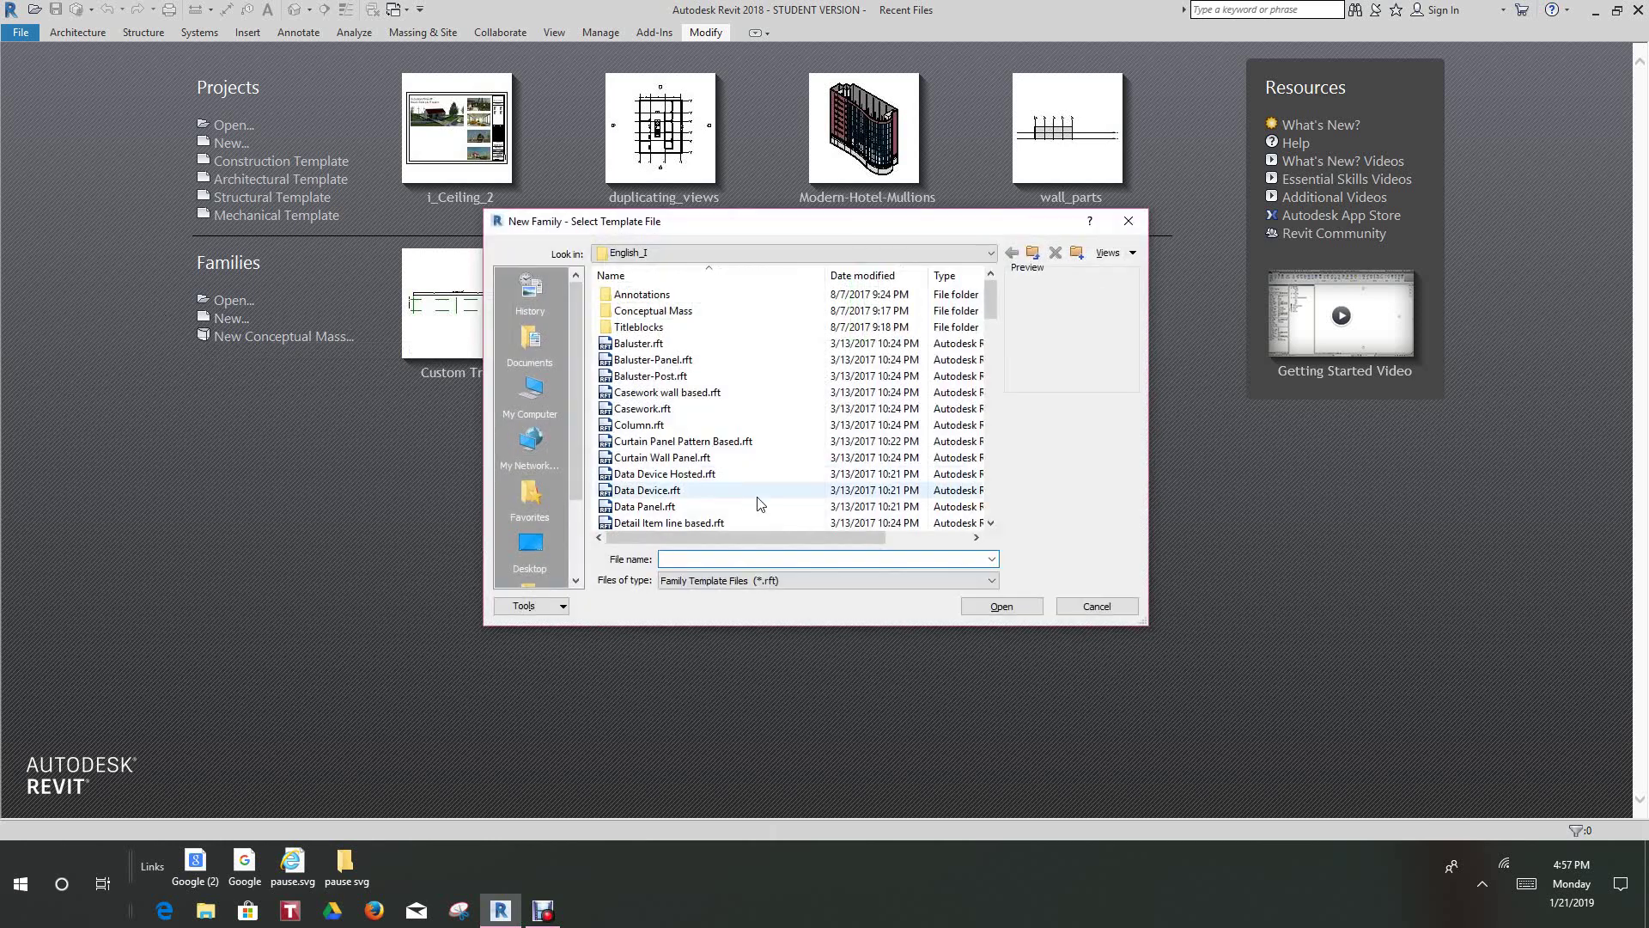
scroll(756, 498, "down", 8)
scroll(756, 499, "down", 12)
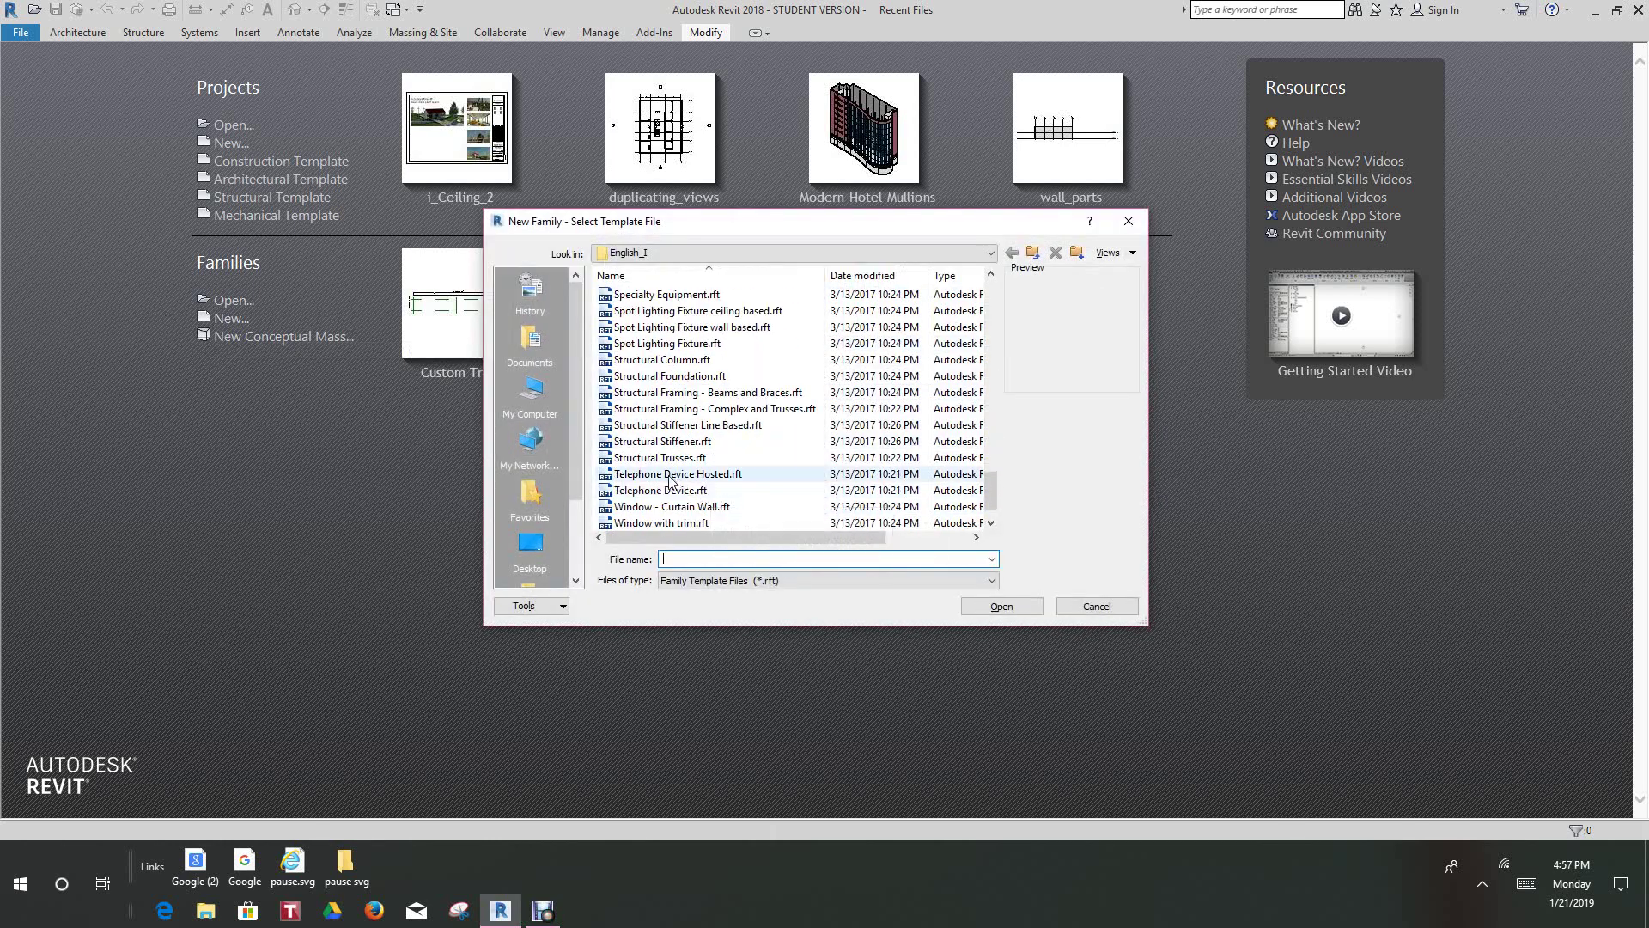
left_click(660, 458)
left_click(999, 607)
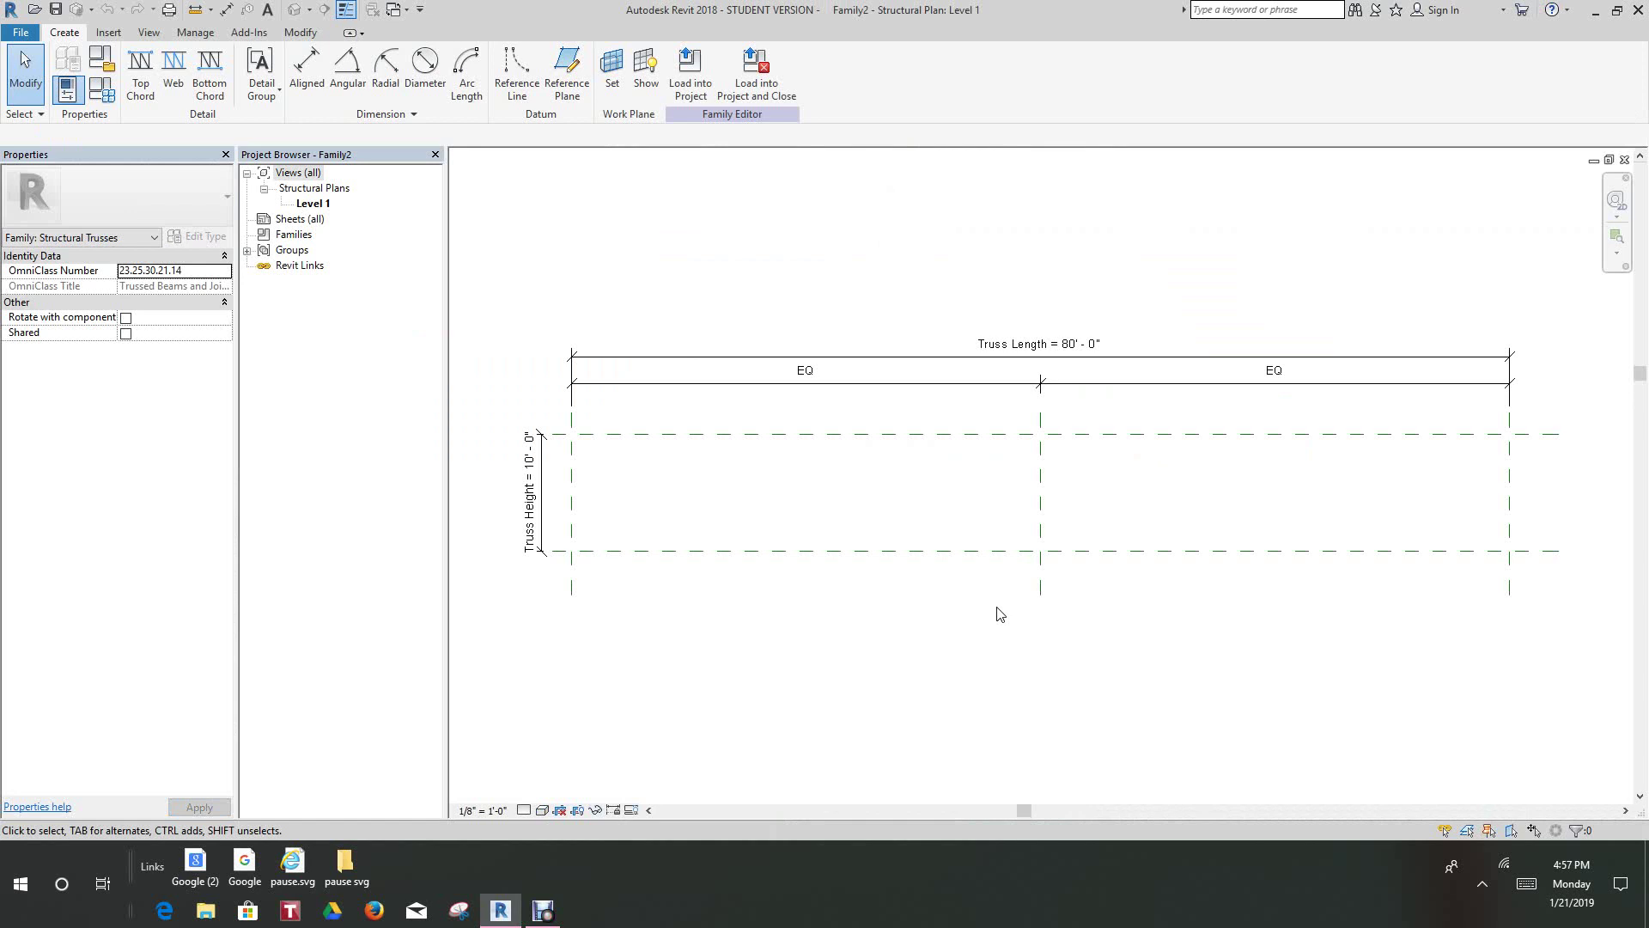
scroll(1001, 612, "down", 1)
mouse_move(1009, 619)
middle_mouse_down()
mouse_move(957, 651)
mouse_move(866, 473)
middle_mouse_up()
scroll(859, 460, "down", 1)
scroll(814, 391, "down", 2)
middle_click_drag(820, 404, 967, 557)
scroll(968, 556, "up", 3)
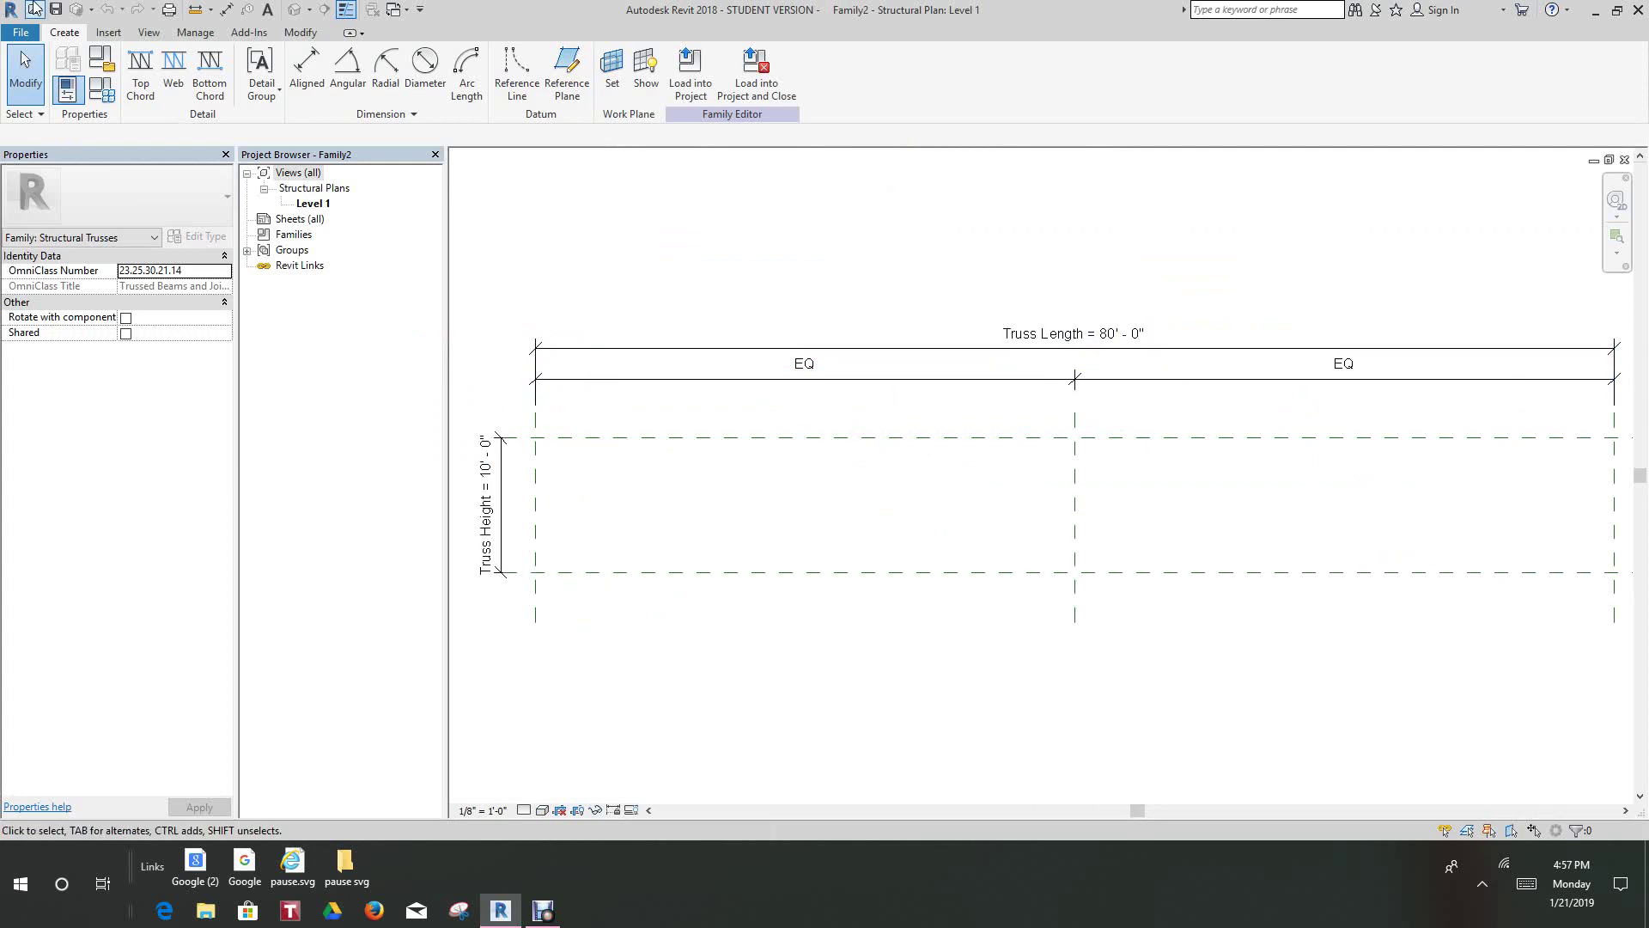
Start saving the truss family to the Desktop under the file name Structural Trusses.
left_click(21, 35)
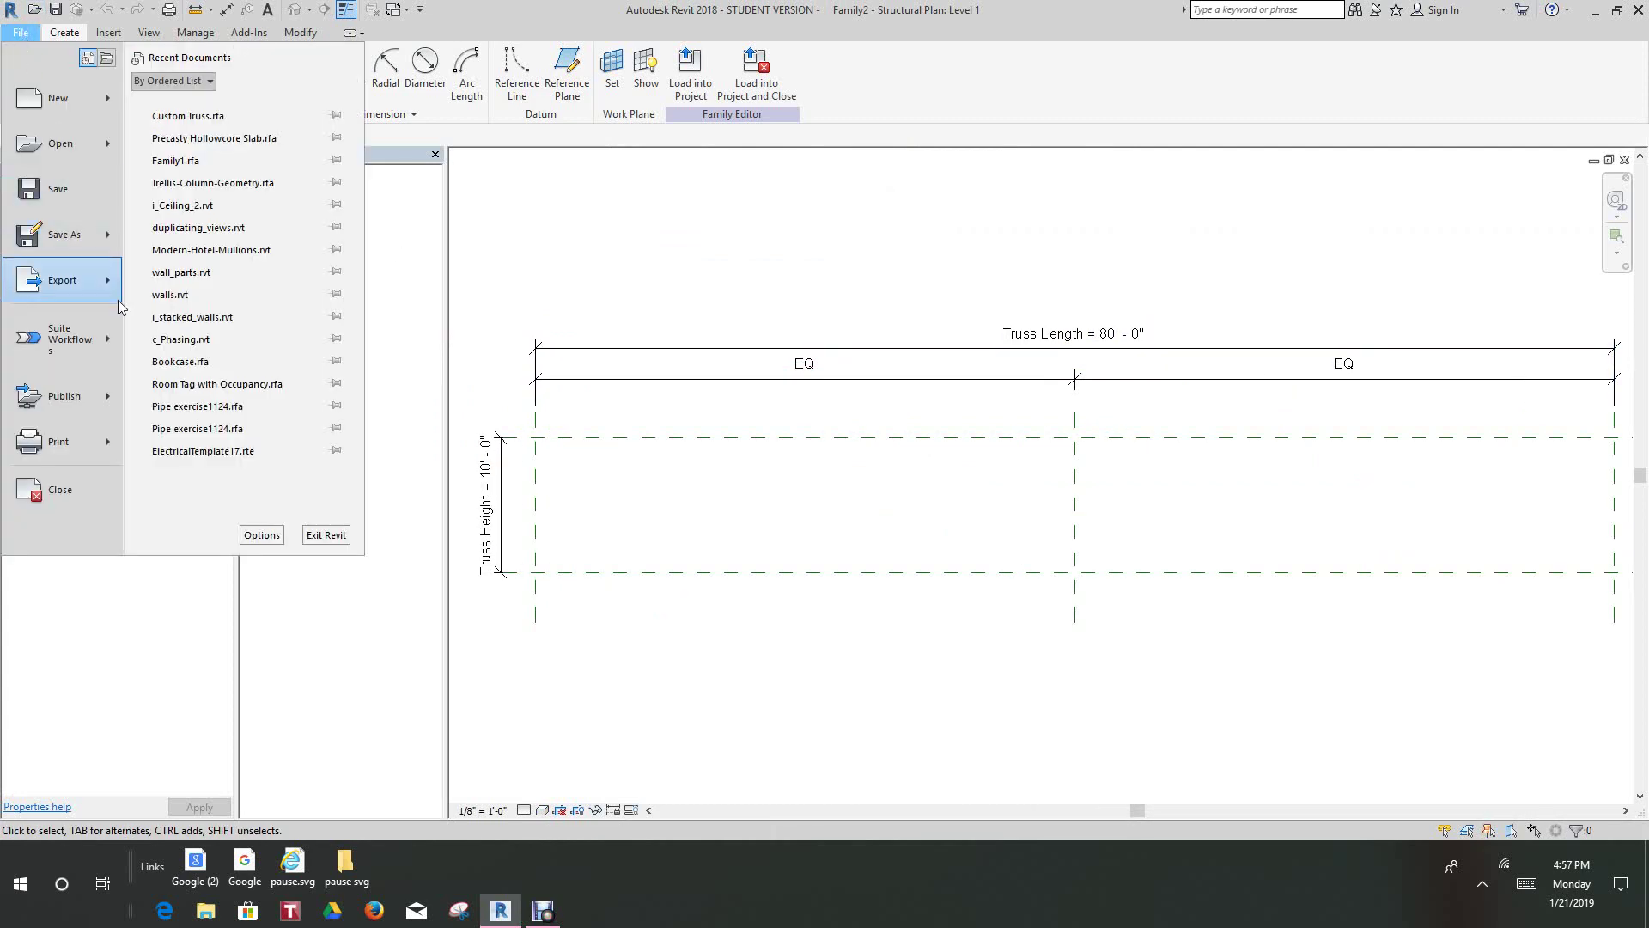
mouse_move(67, 237)
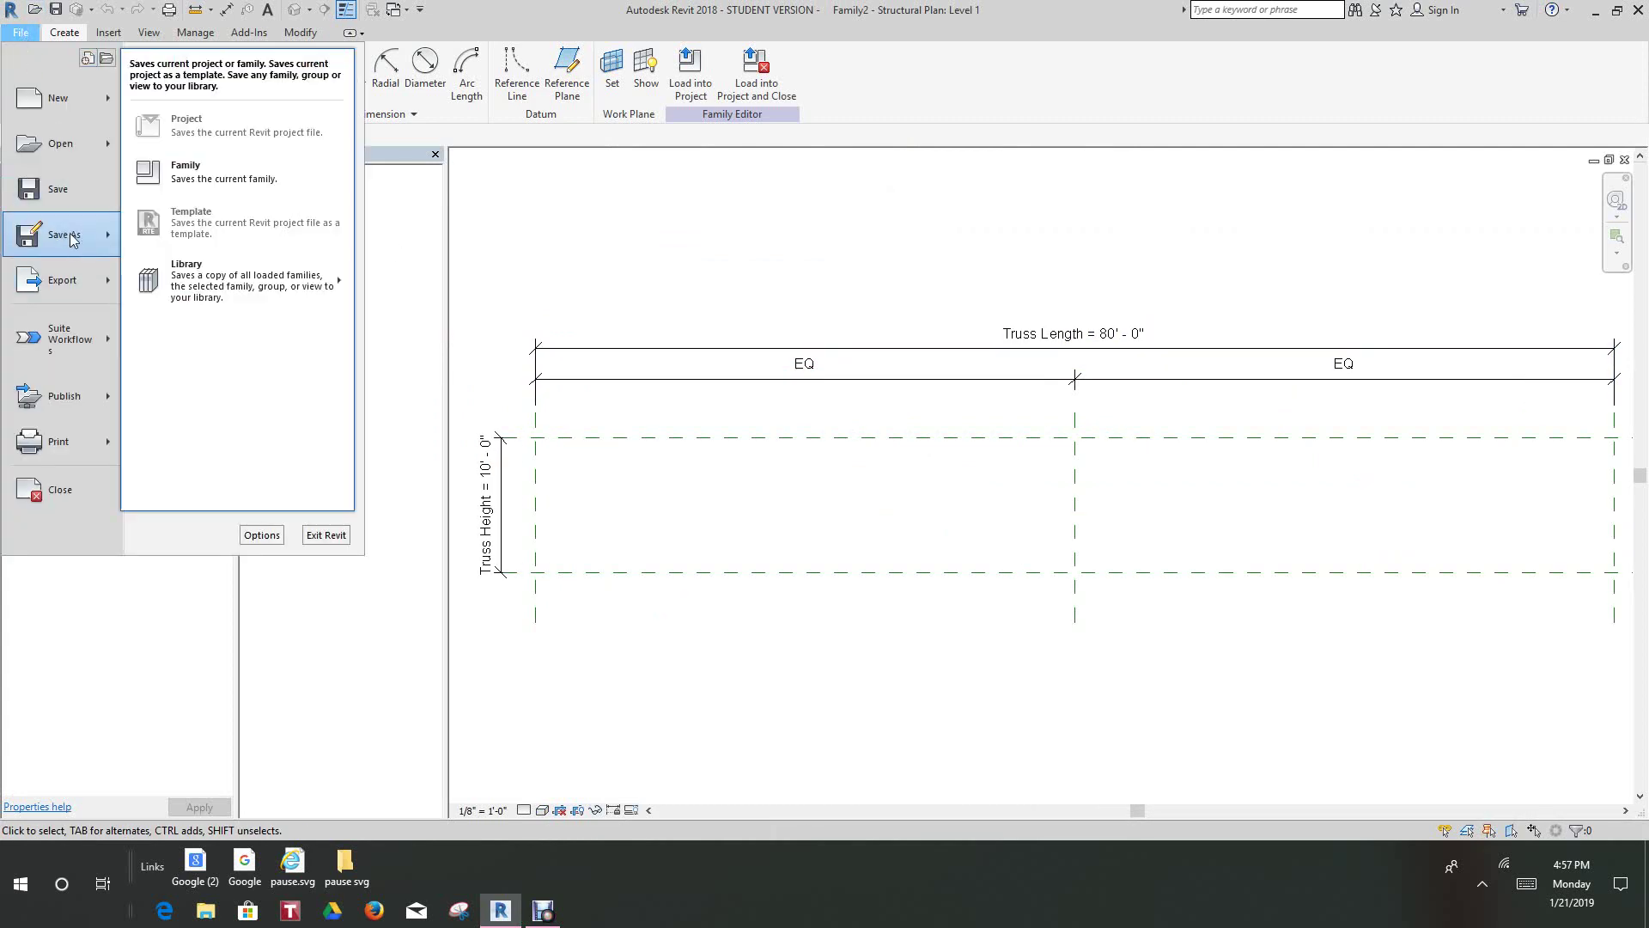
left_click(179, 177)
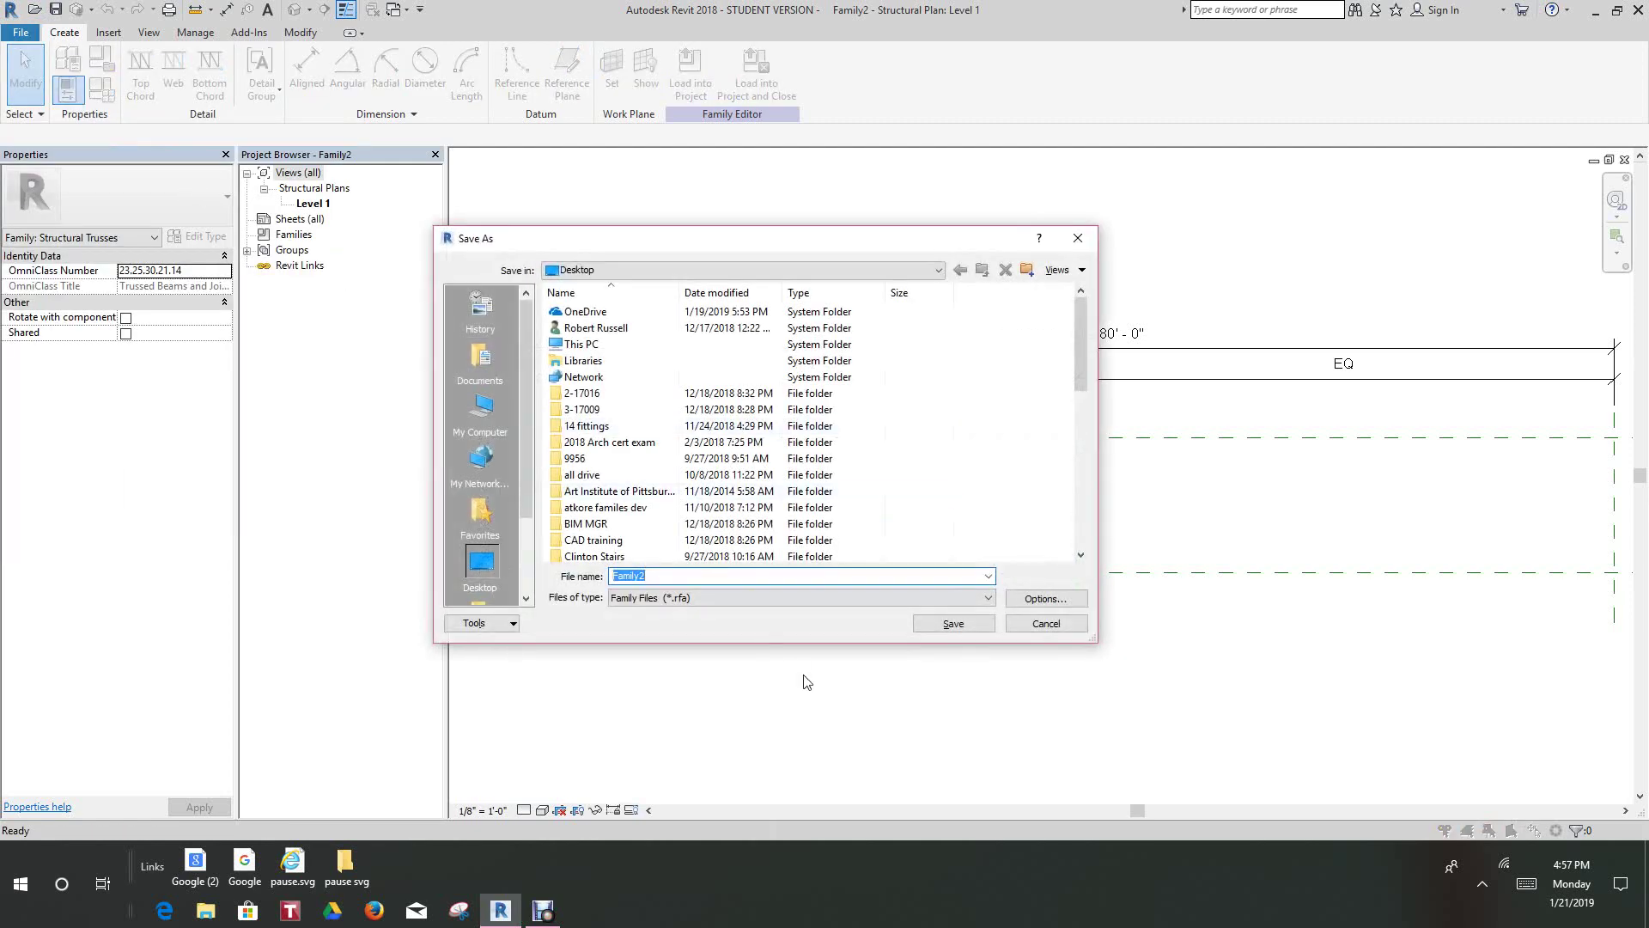
scroll(555, 514, "down", 3)
scroll(555, 513, "up", 2)
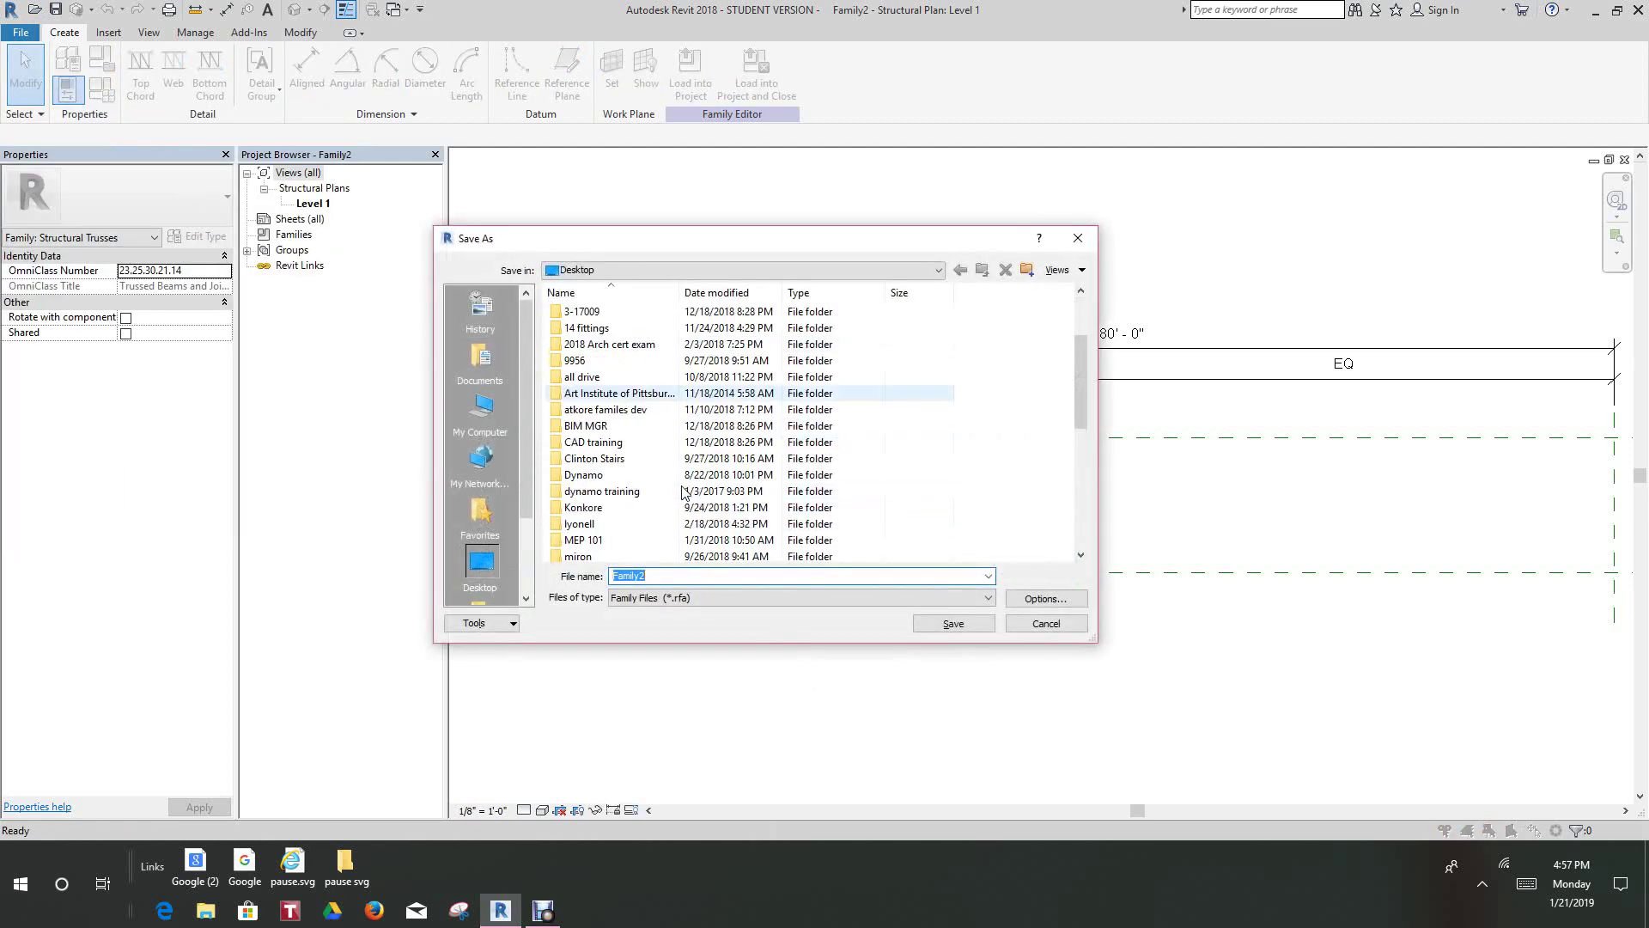
scroll(593, 516, "down", 8)
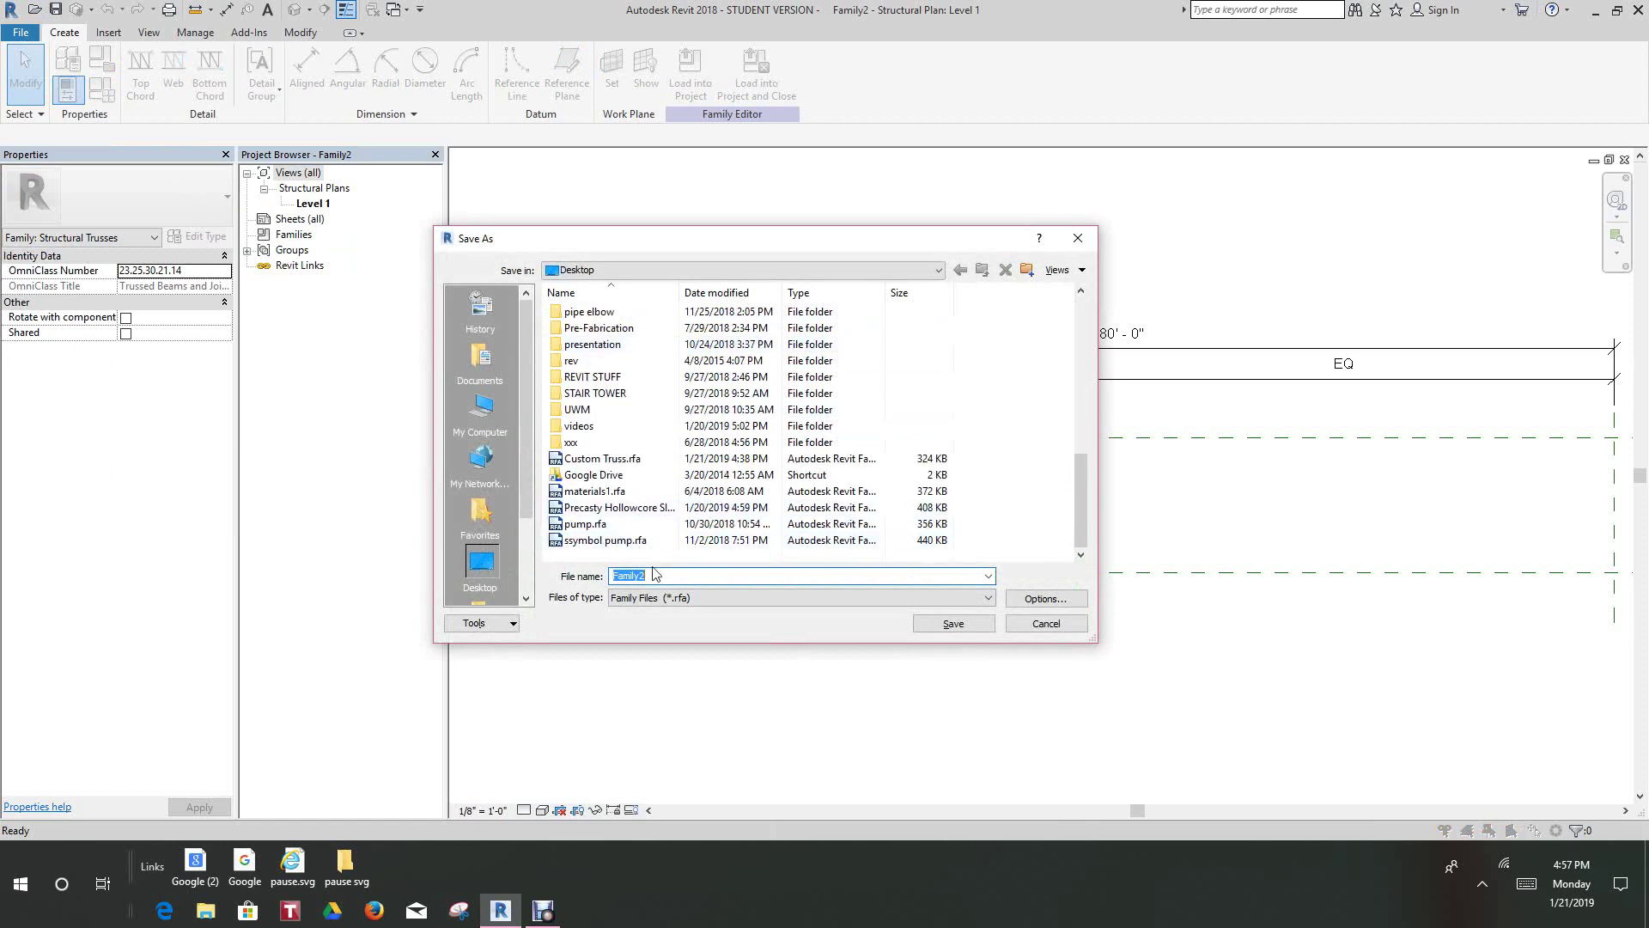
scroll(622, 422, "up", 9)
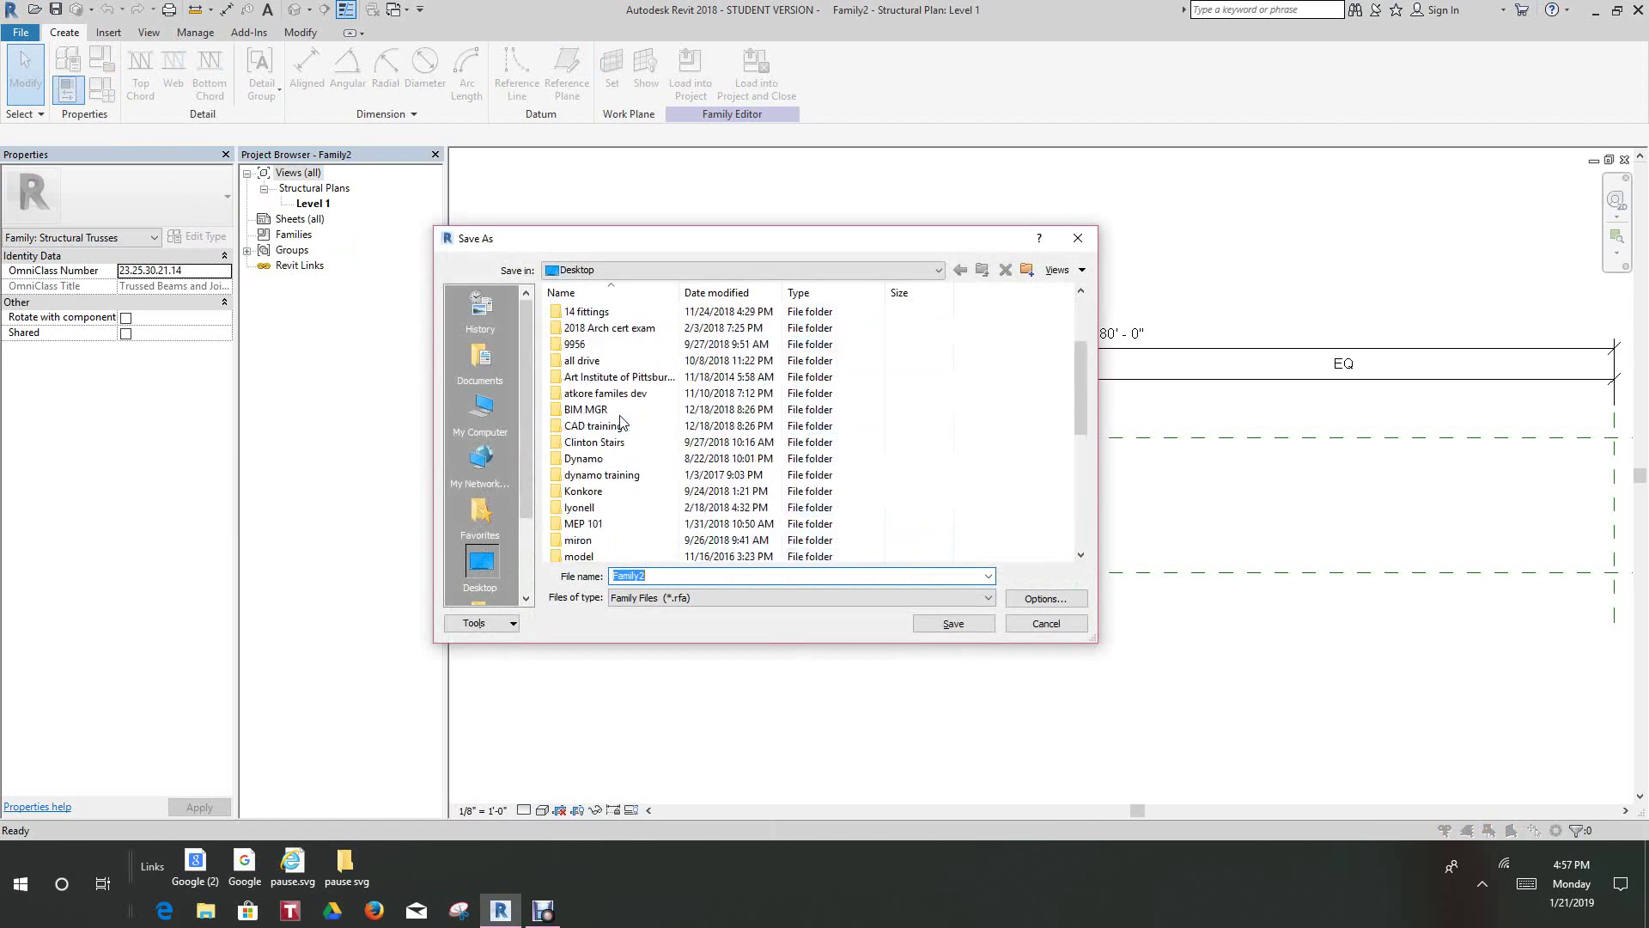
scroll(623, 421, "down", 7)
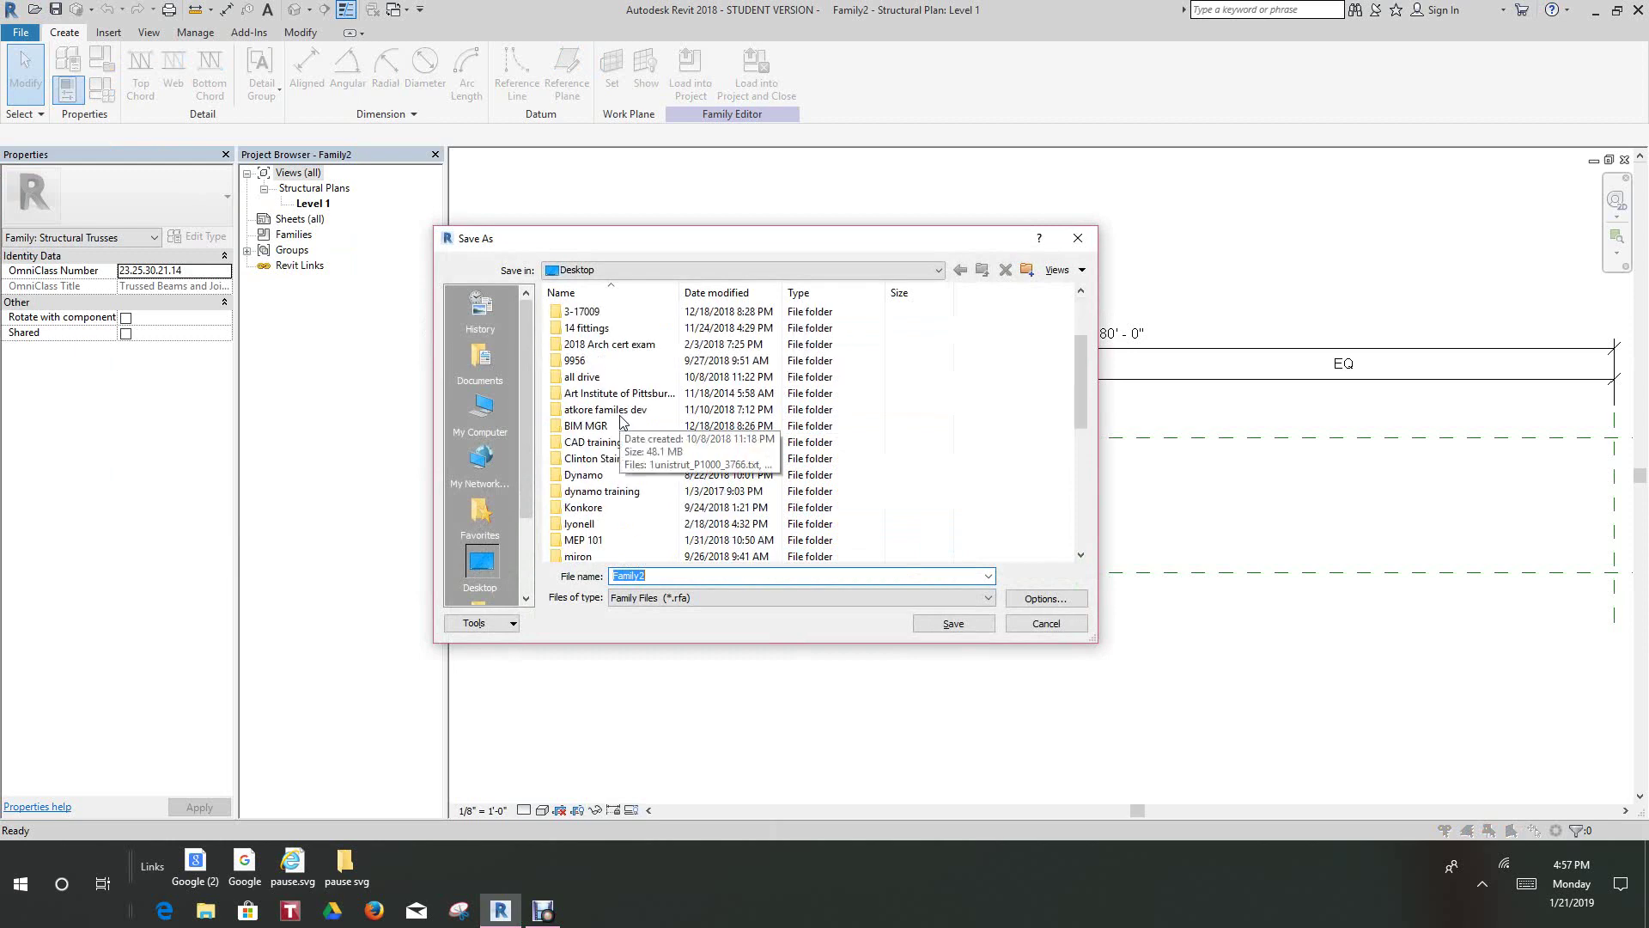
scroll(624, 427, "down", 3)
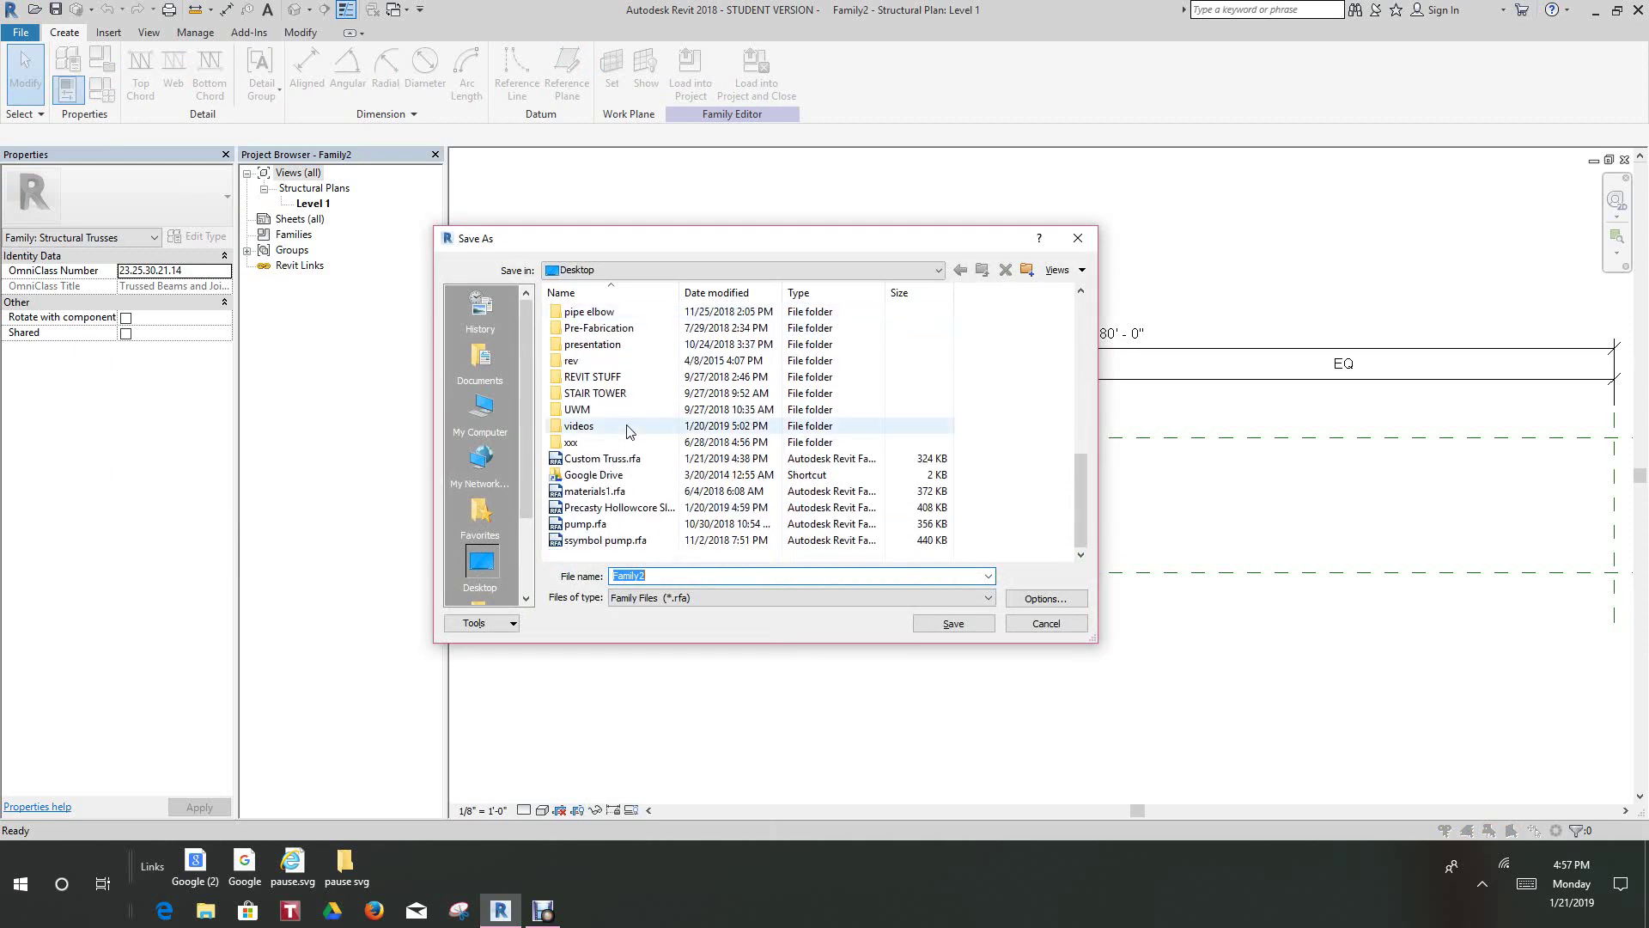
left_click(687, 576)
left_click_drag(630, 567, 604, 584)
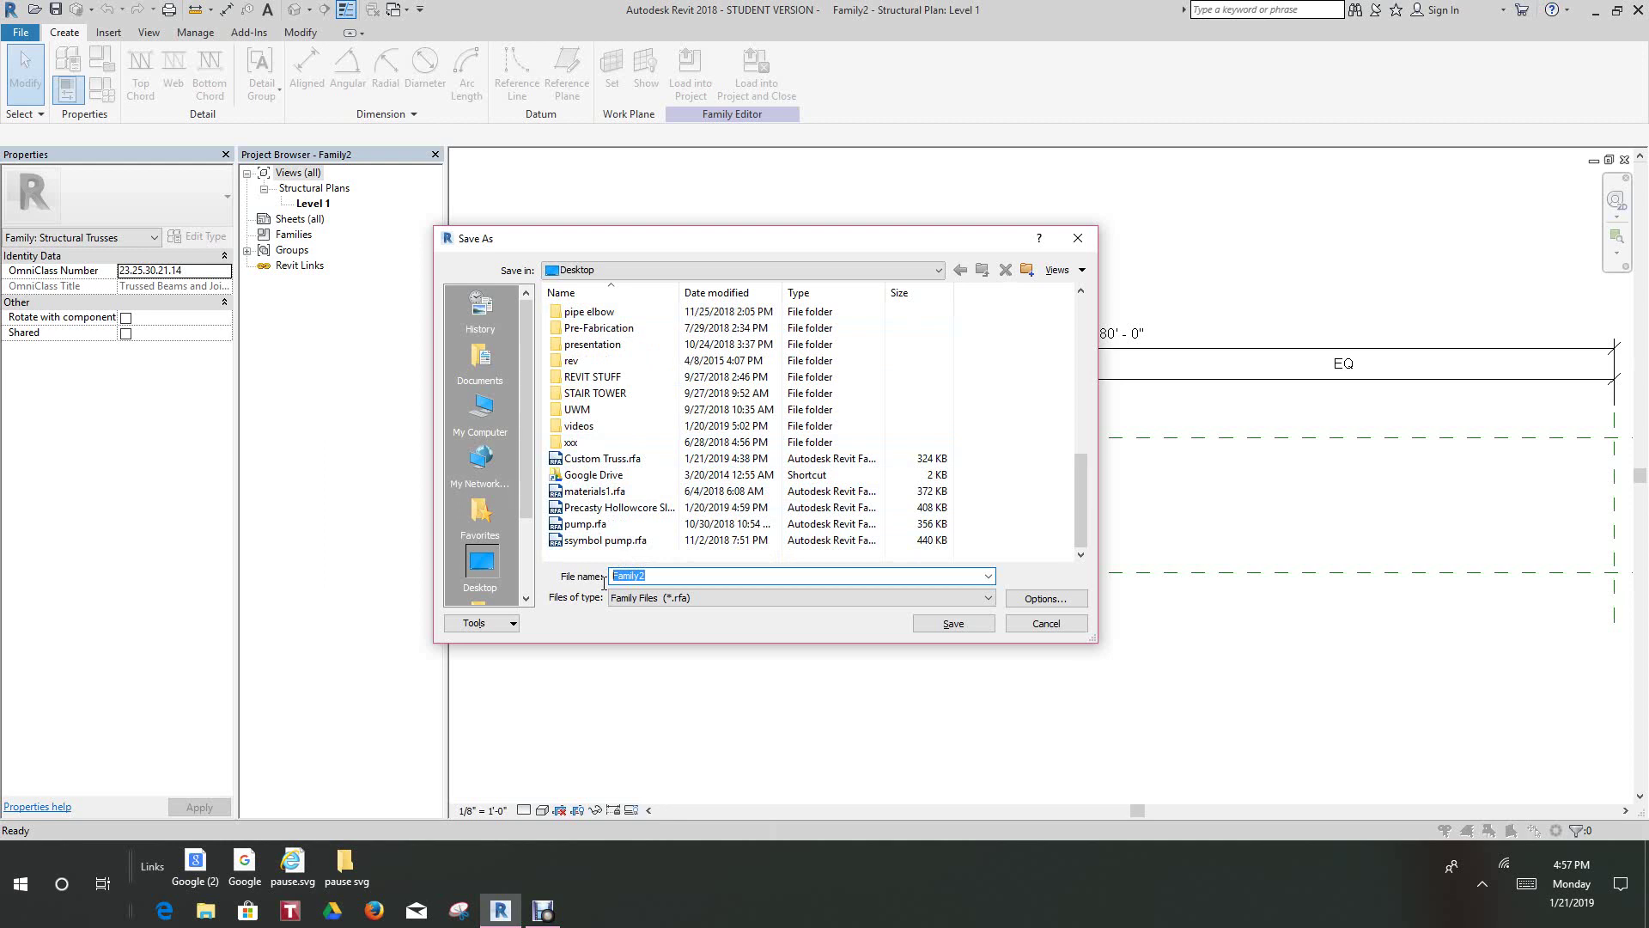
type("Stru")
Set the maximum backups to 1 in the file save options and save the family.
left_click(1025, 599)
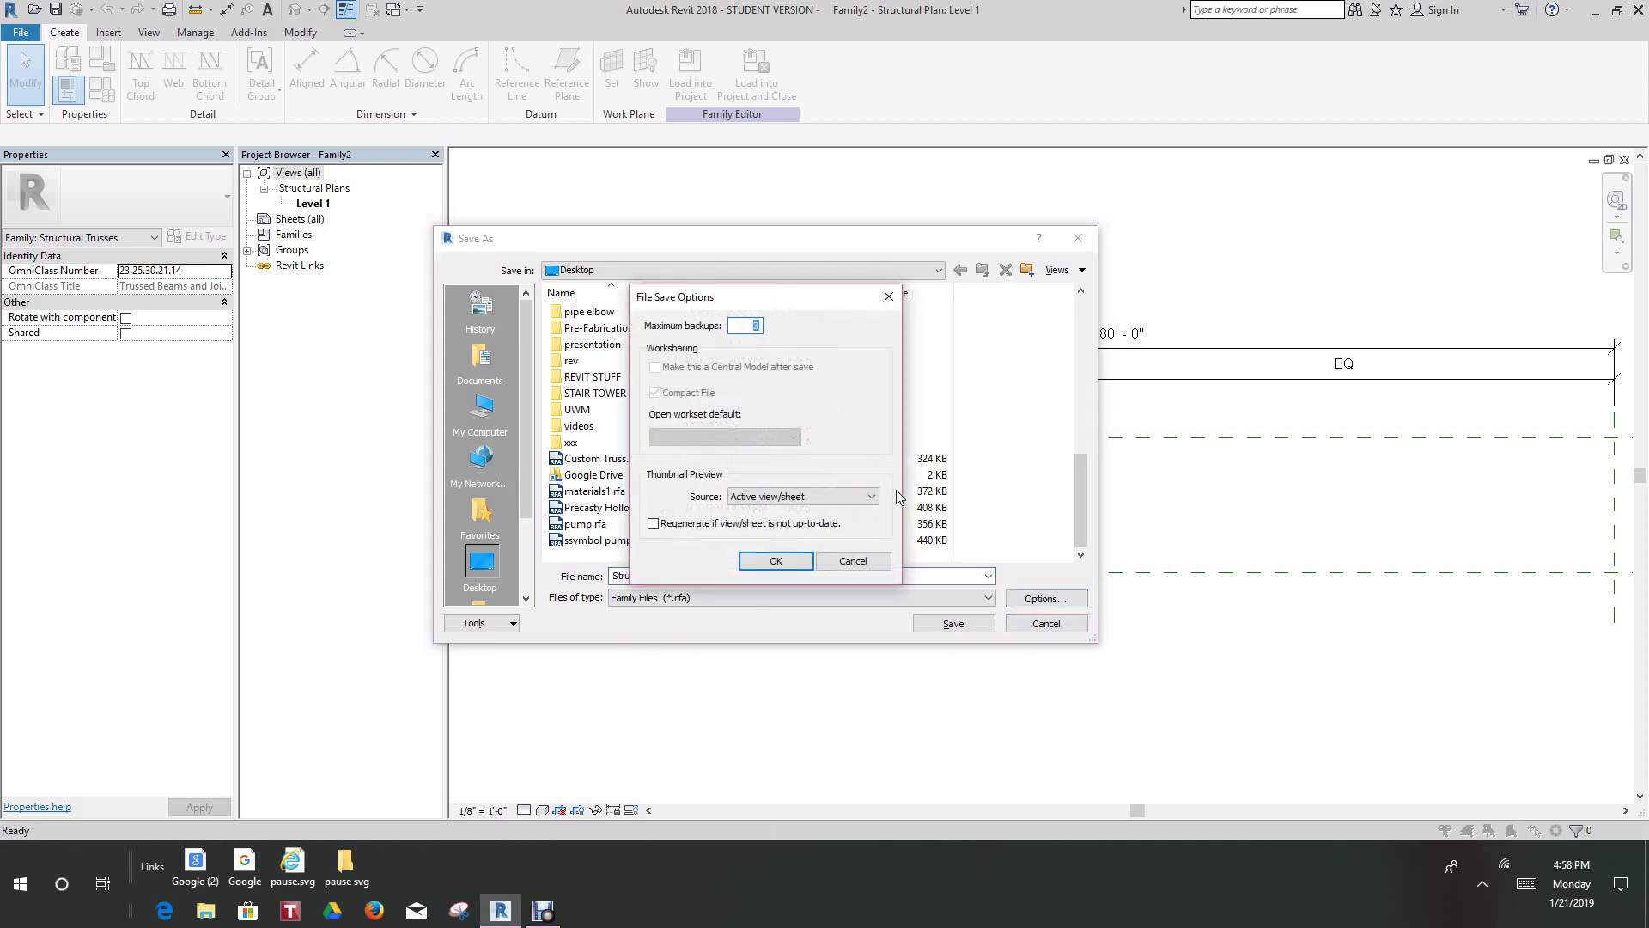
left_click(776, 560)
left_click(952, 624)
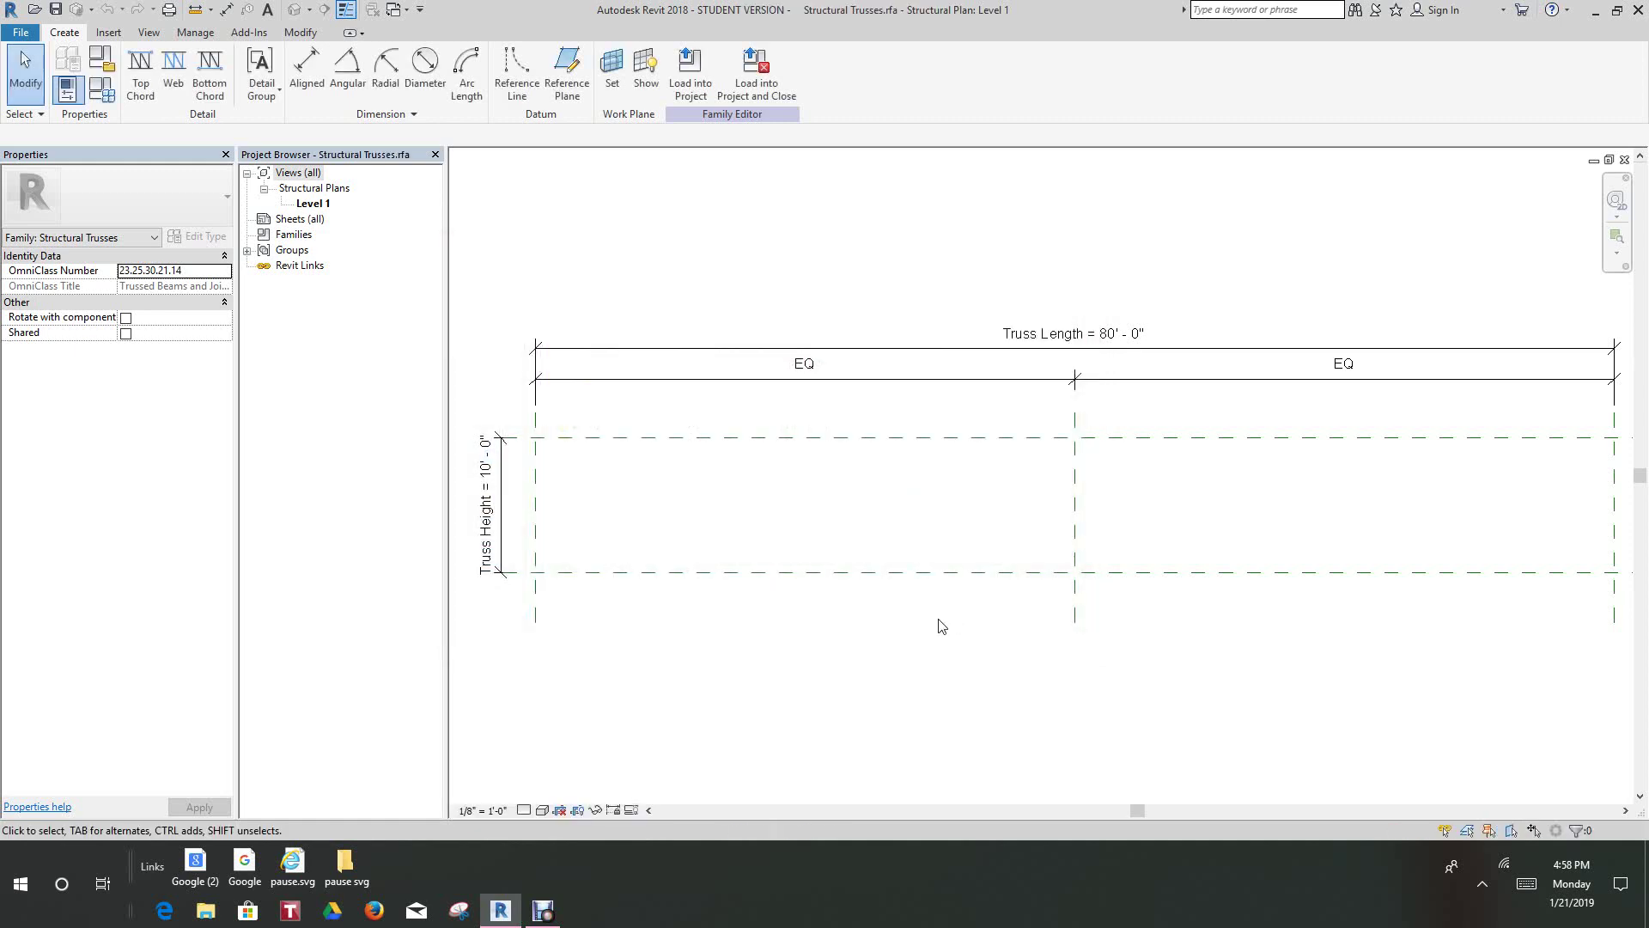
scroll(942, 623, "down", 3)
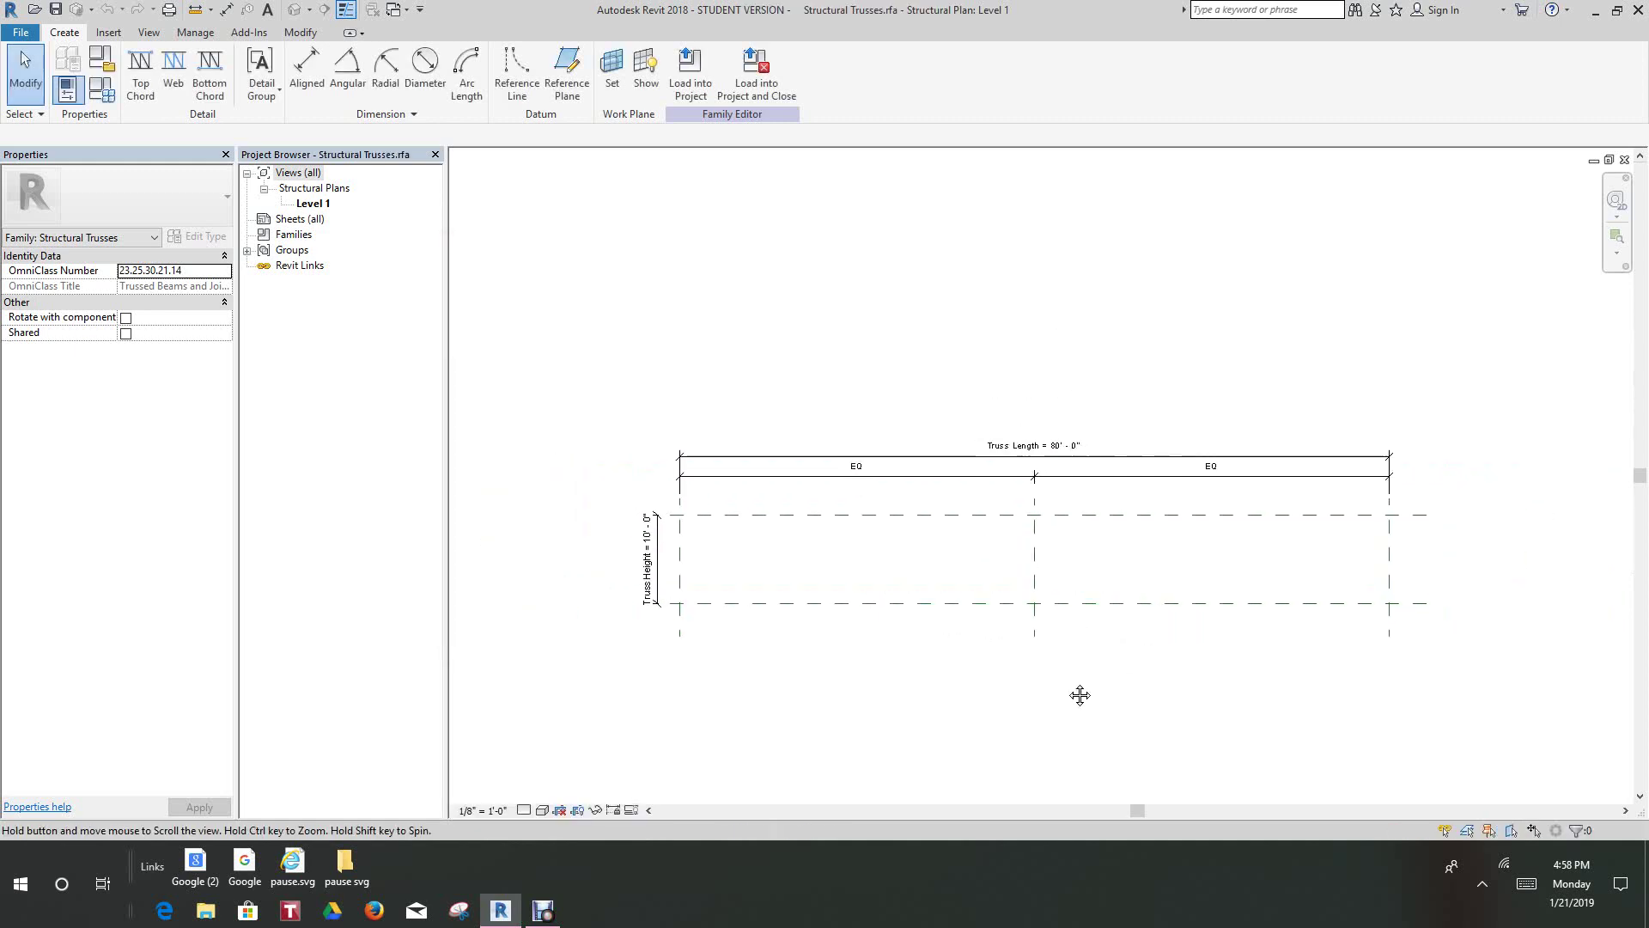
scroll(921, 475, "up", 3)
middle_click_drag(919, 469, 1115, 580)
scroll(1250, 780, "down", 1)
scroll(1038, 484, "up", 3)
middle_click_drag(1024, 520, 1067, 577)
scroll(1065, 574, "down", 1)
Review the chord, web, construction and dimension parameters in the family types without changing them.
left_click(101, 89)
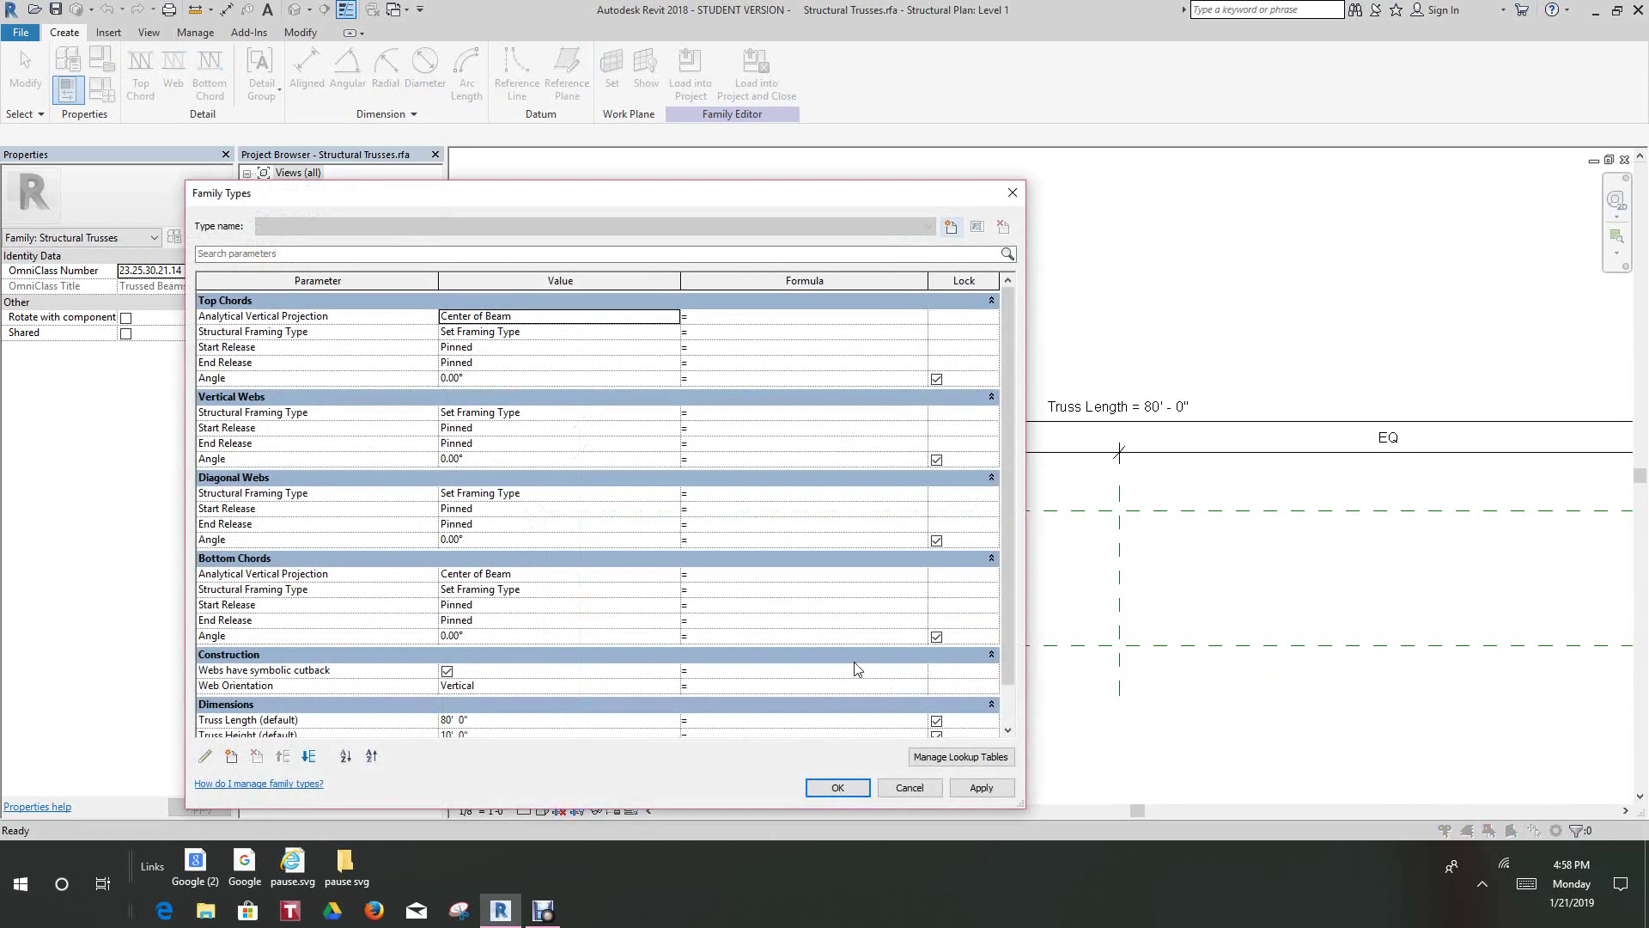
scroll(534, 457, "down", 1)
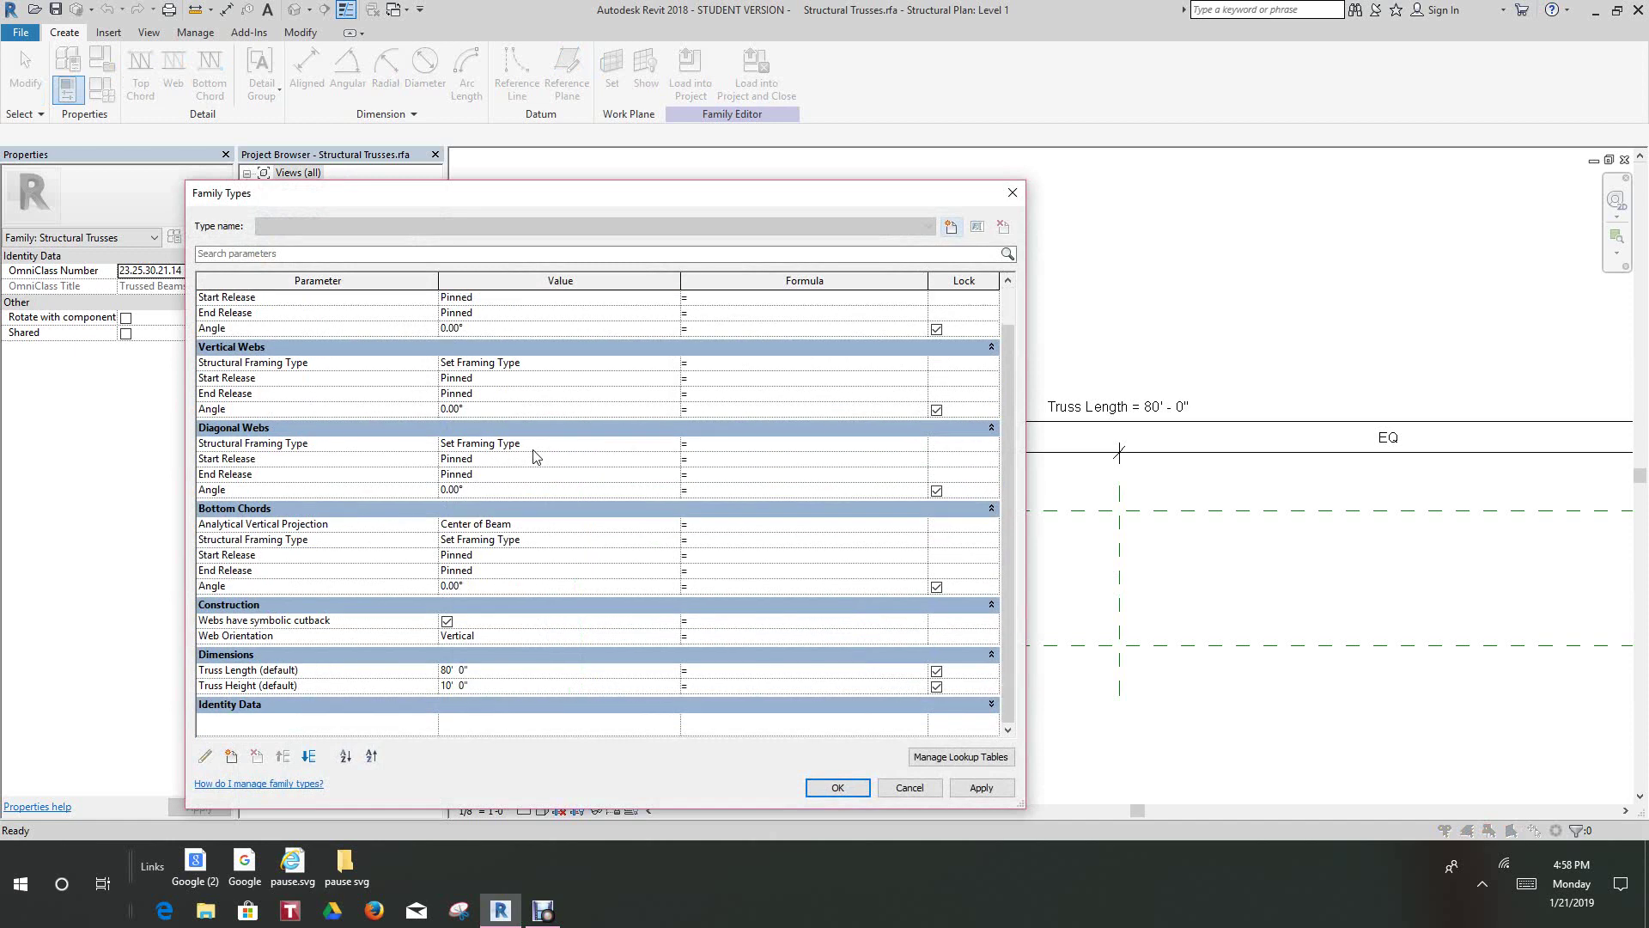
scroll(541, 456, "up", 1)
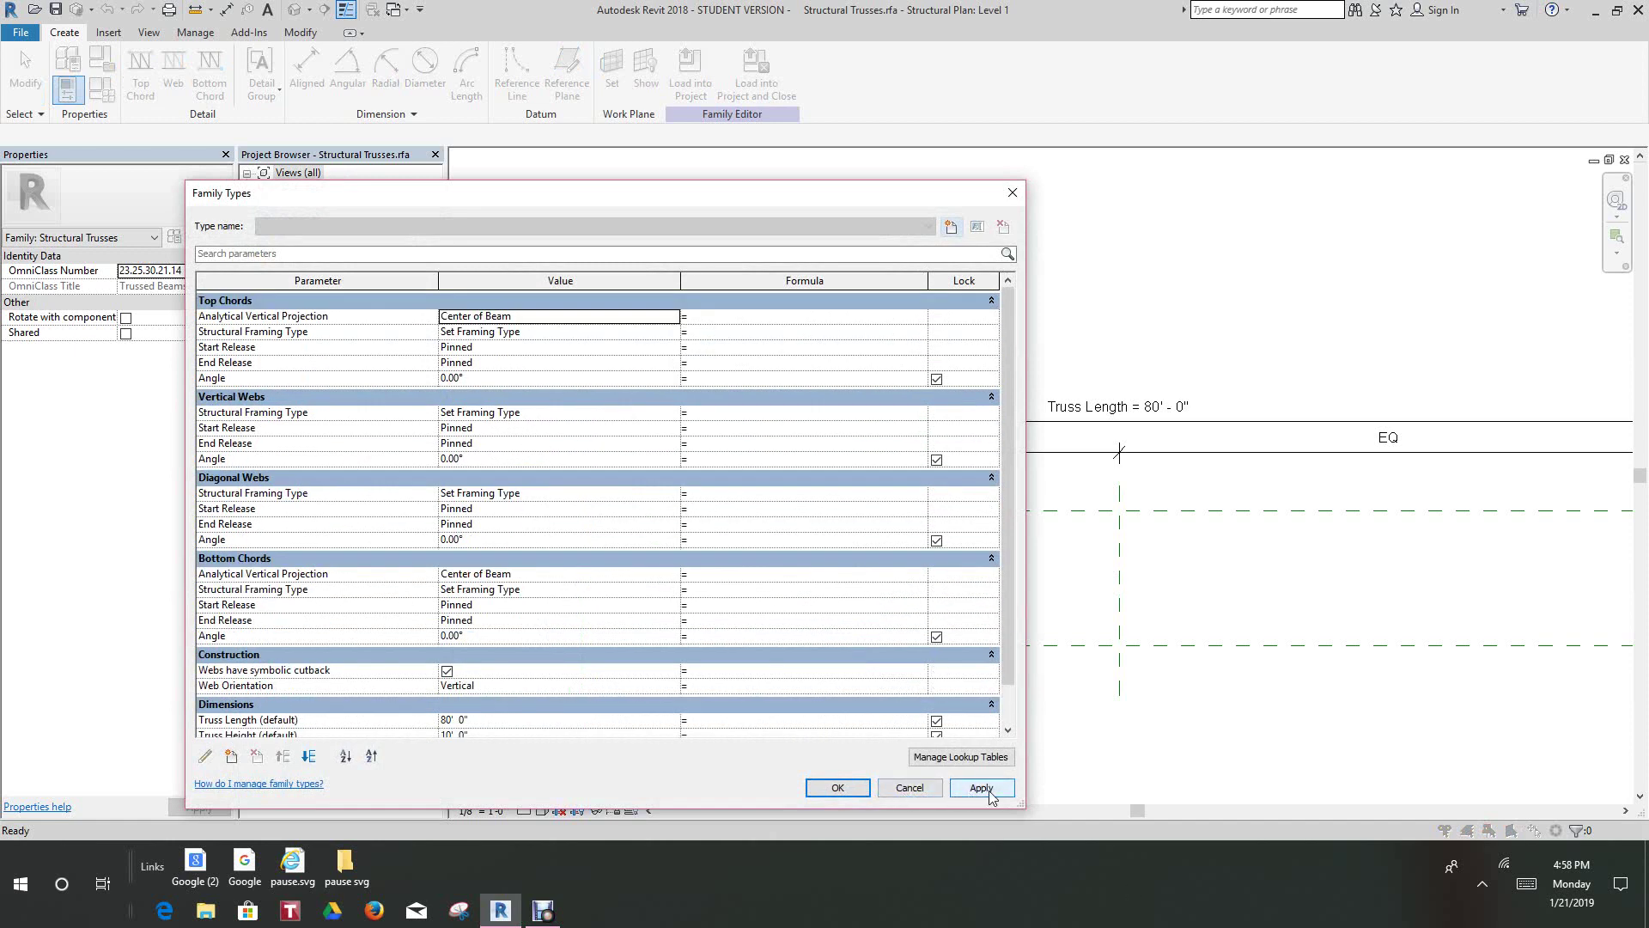
left_click(909, 789)
Draw a short horizontal reference plane across the truss's left end plane, roughly midway between the top and bottom chord planes.
middle_click_drag(1069, 633, 899, 432)
scroll(1010, 565, "up", 3)
scroll(1011, 565, "down", 1)
scroll(1002, 561, "down", 1)
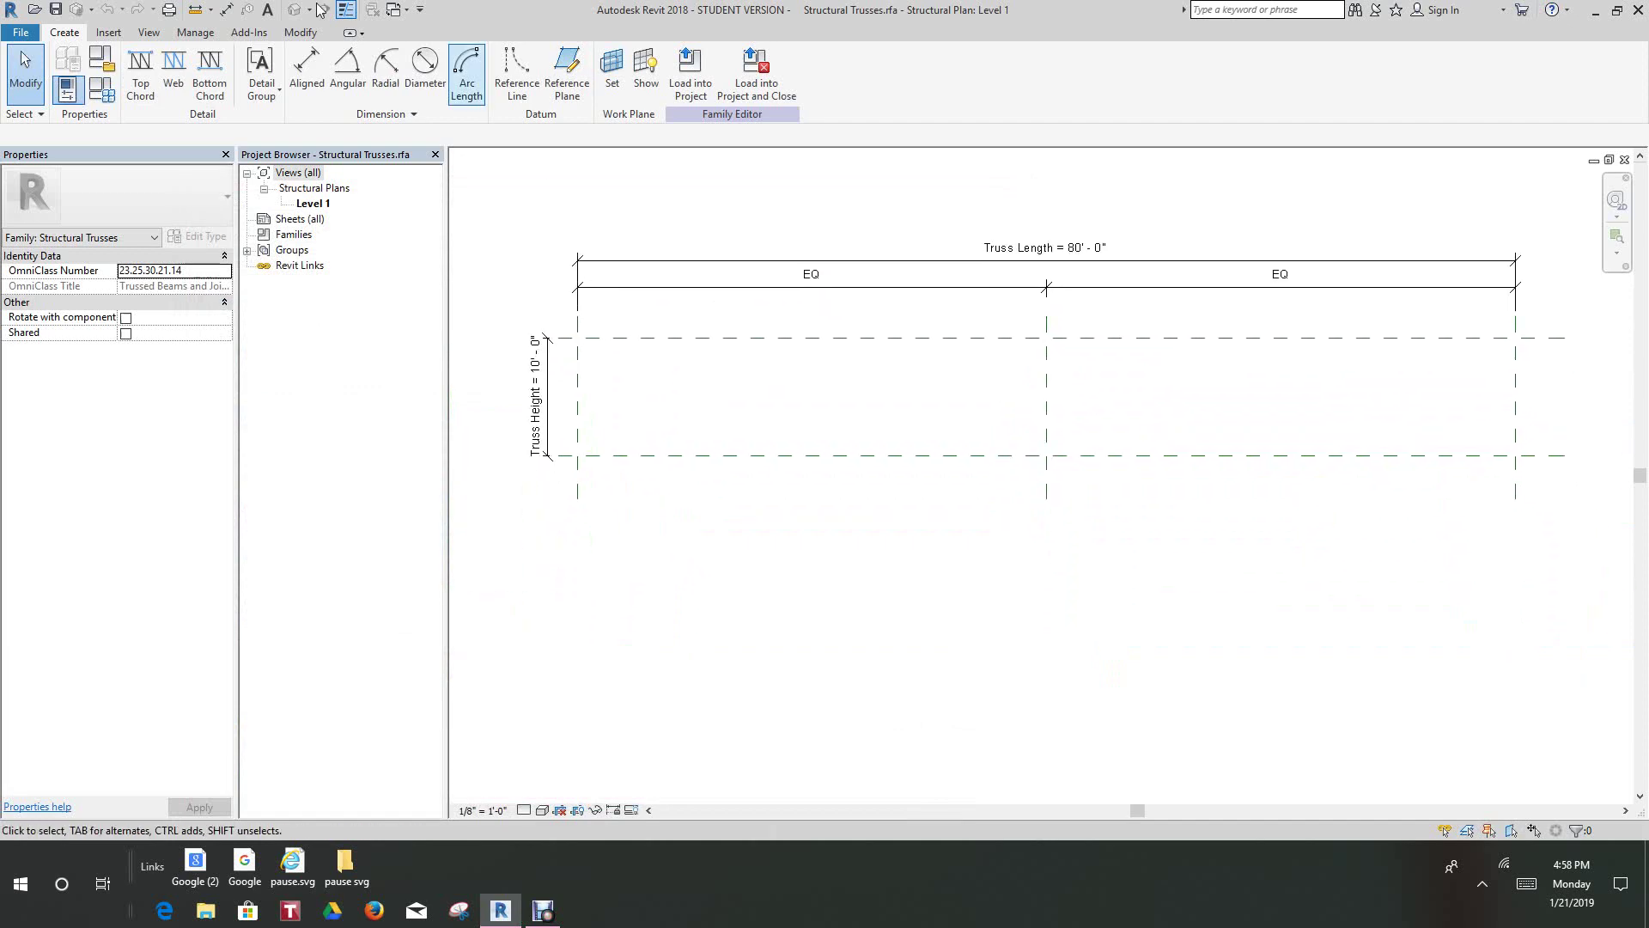
left_click(567, 73)
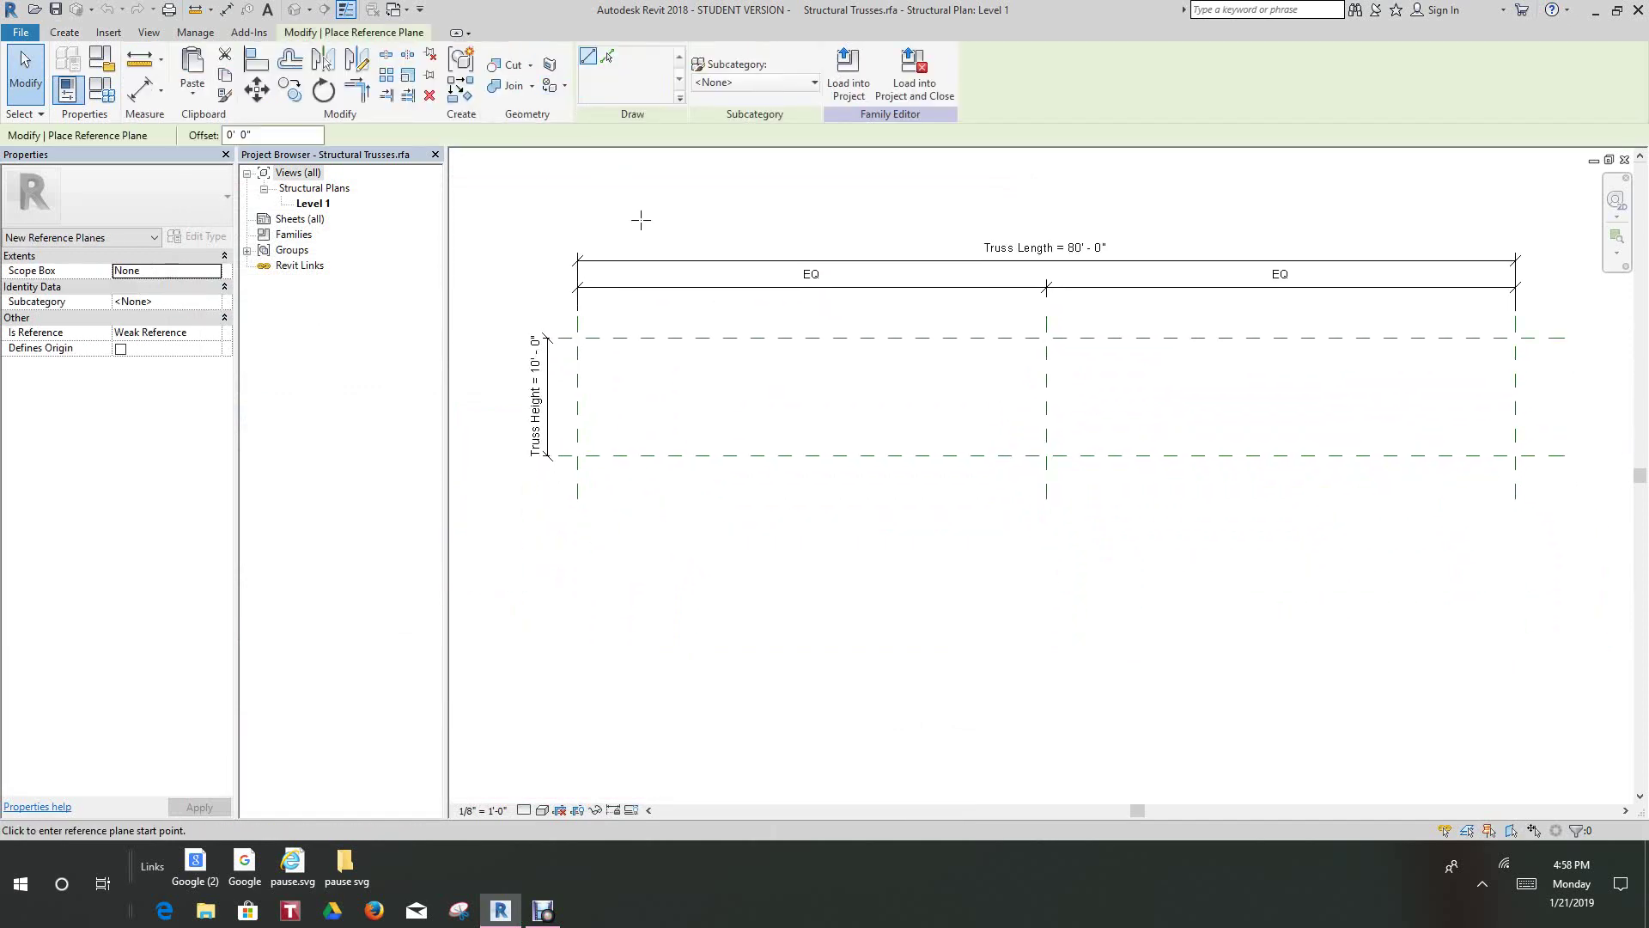
scroll(623, 427, "up", 2)
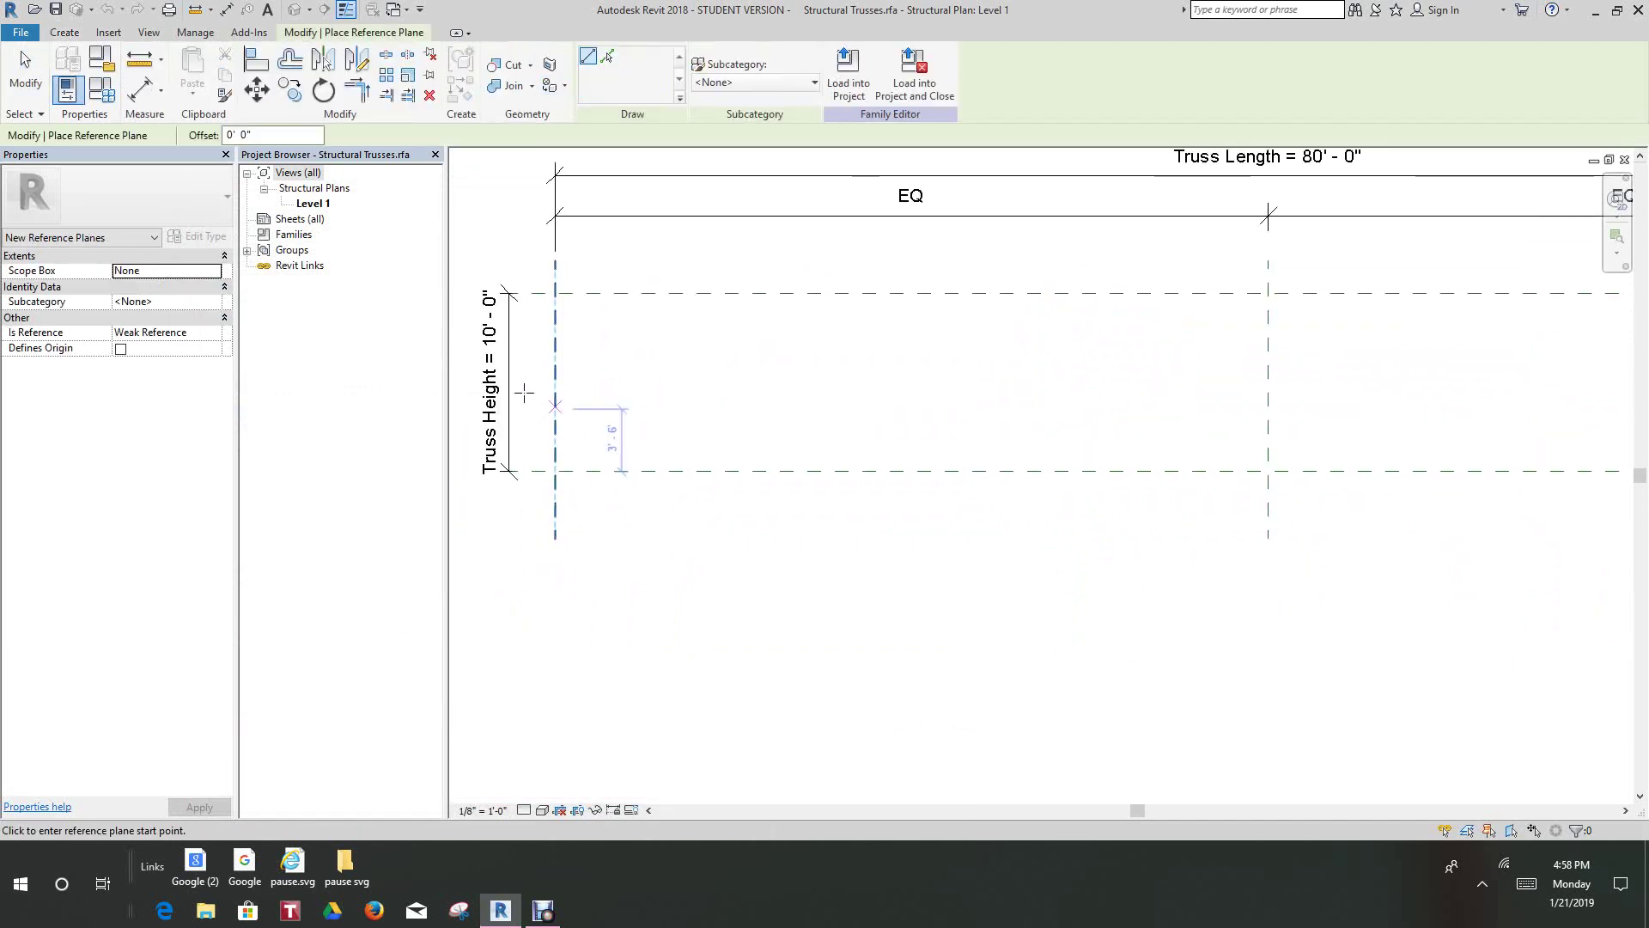
left_click(519, 384)
left_click(755, 385)
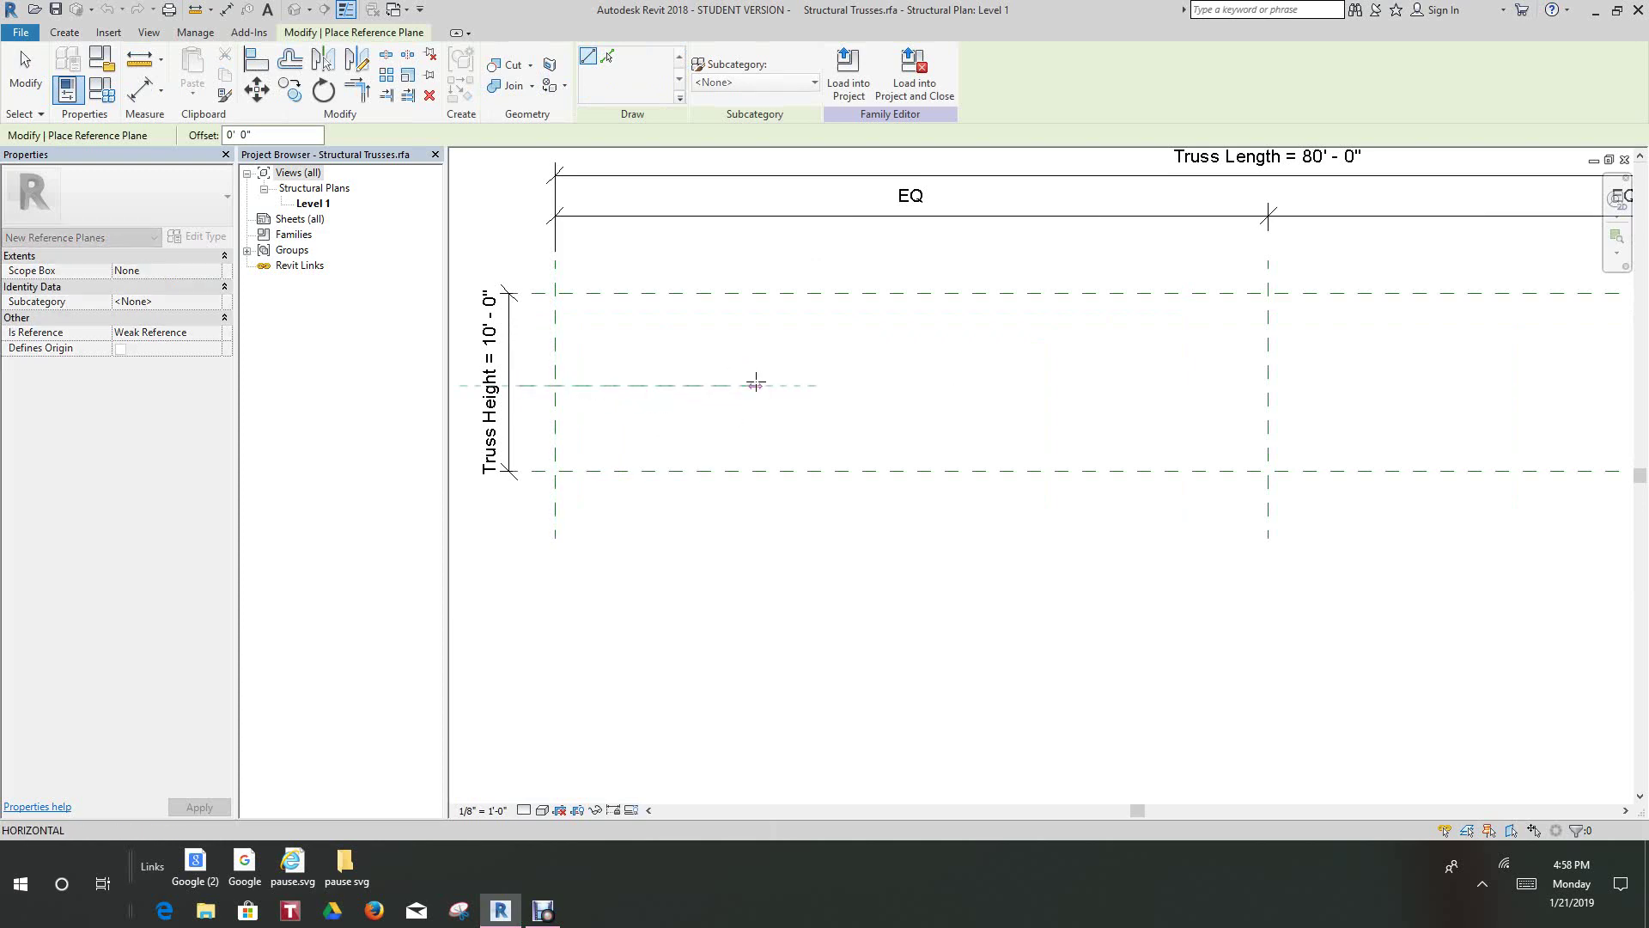
right_click(801, 372)
left_click(828, 383)
scroll(1051, 490, "down", 3)
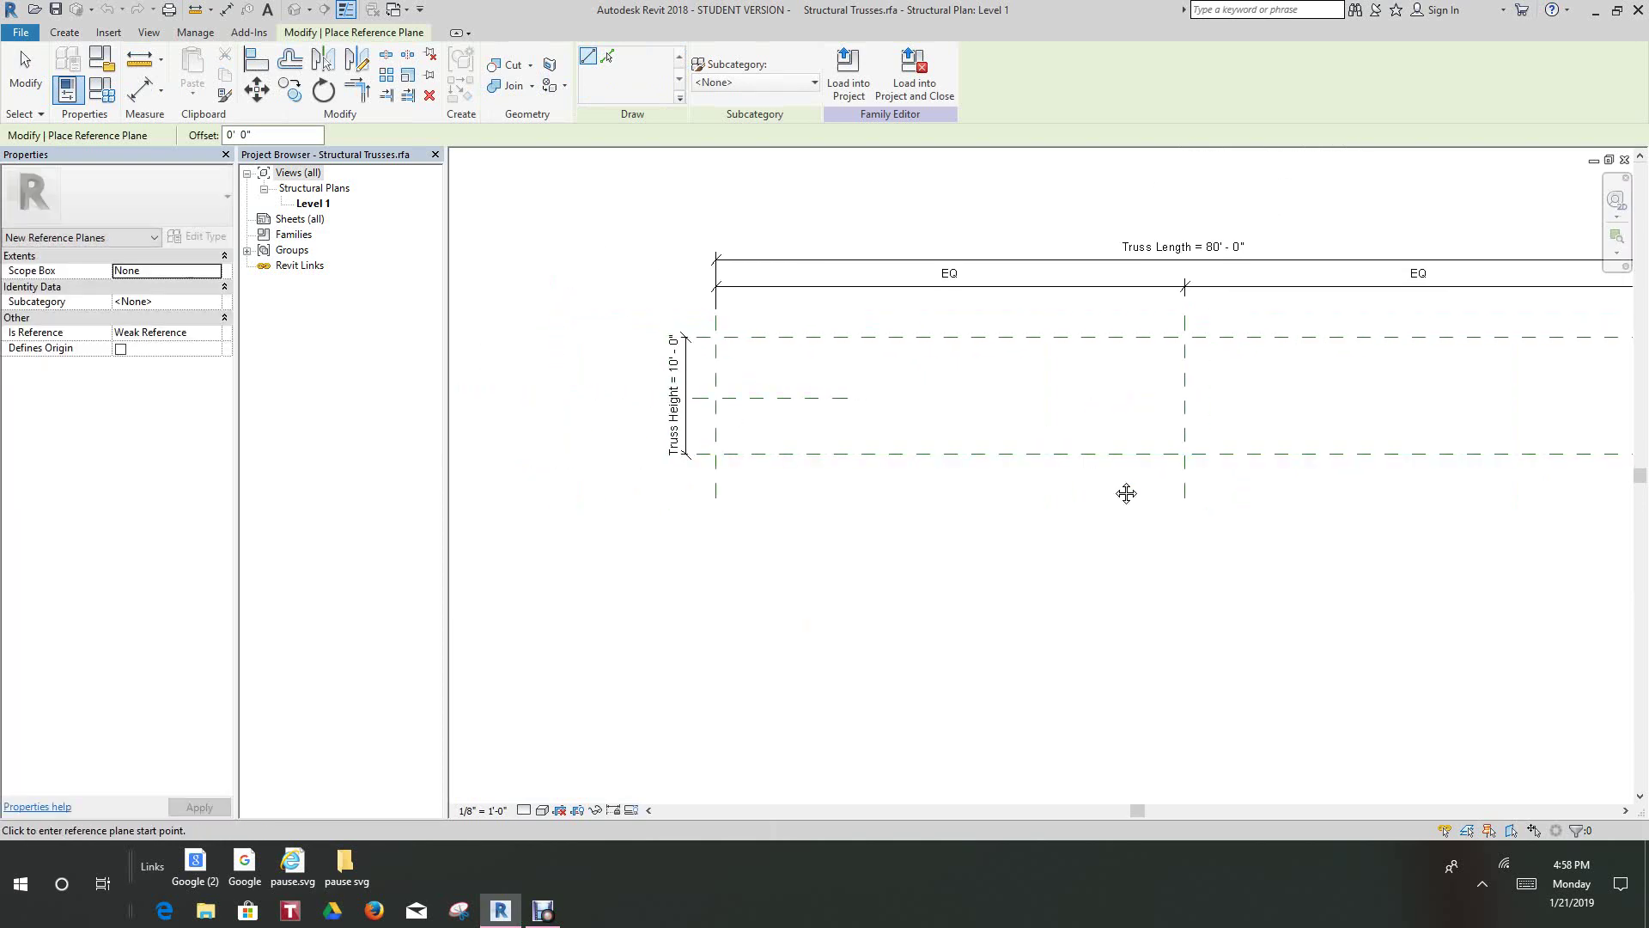
Draw a matching short horizontal reference plane across the truss's right end plane, between the top and bottom chord planes.
scroll(1162, 533, "down", 2)
middle_click_drag(1323, 562, 911, 483)
scroll(1329, 621, "up", 1)
scroll(1329, 622, "down", 2)
scroll(1134, 554, "up", 2)
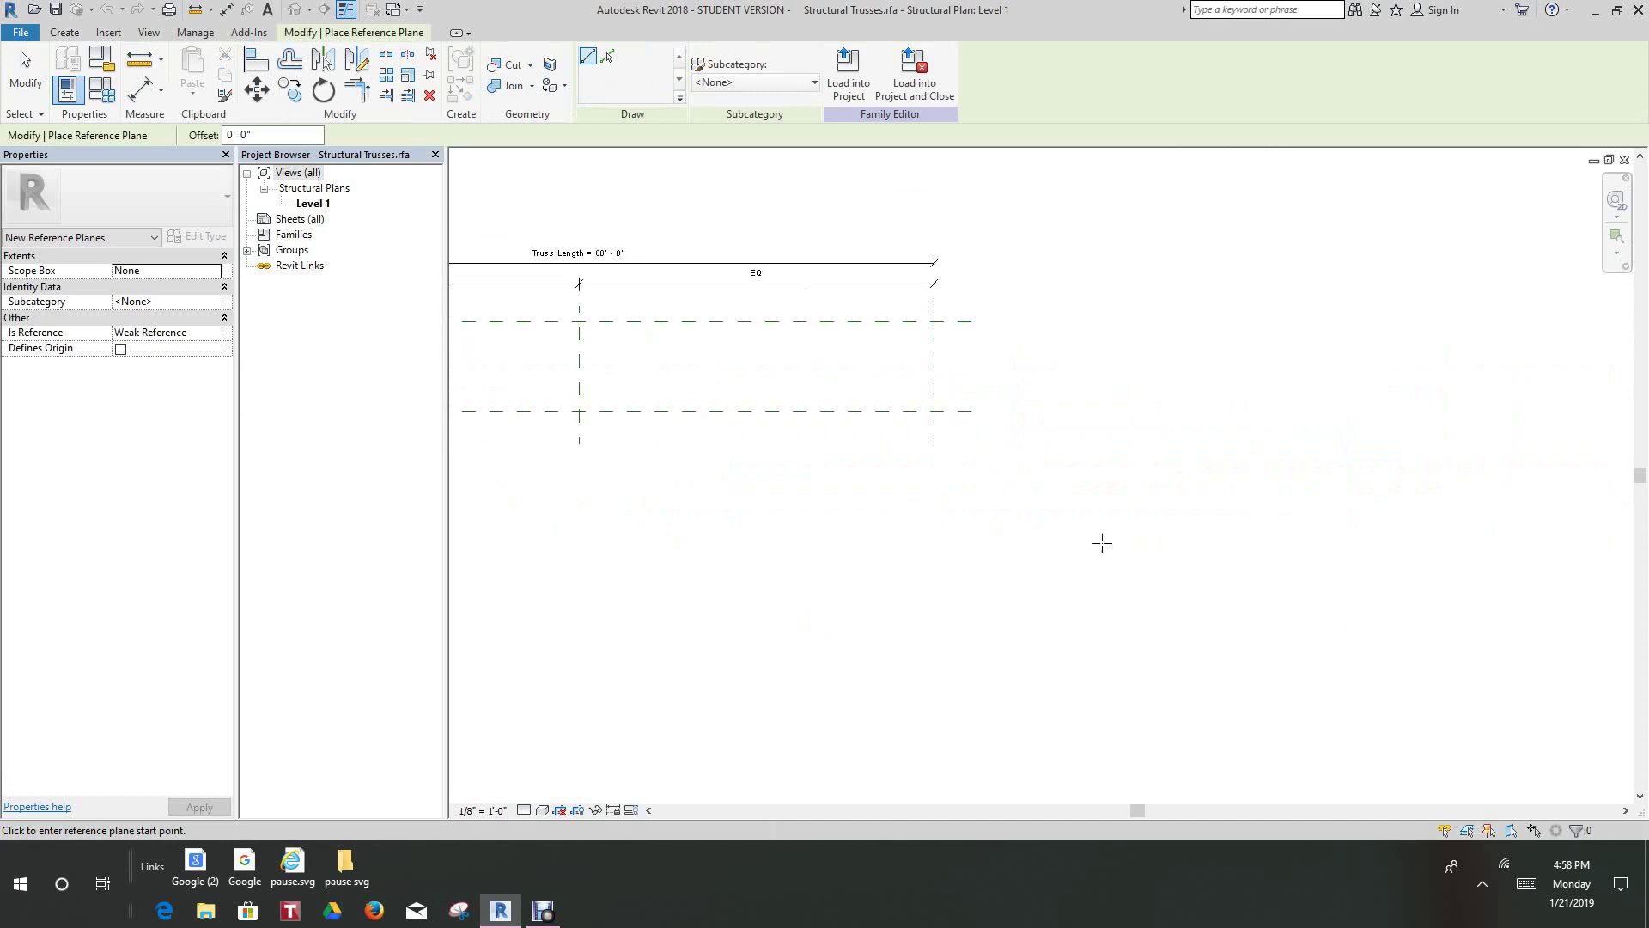
left_click(842, 372)
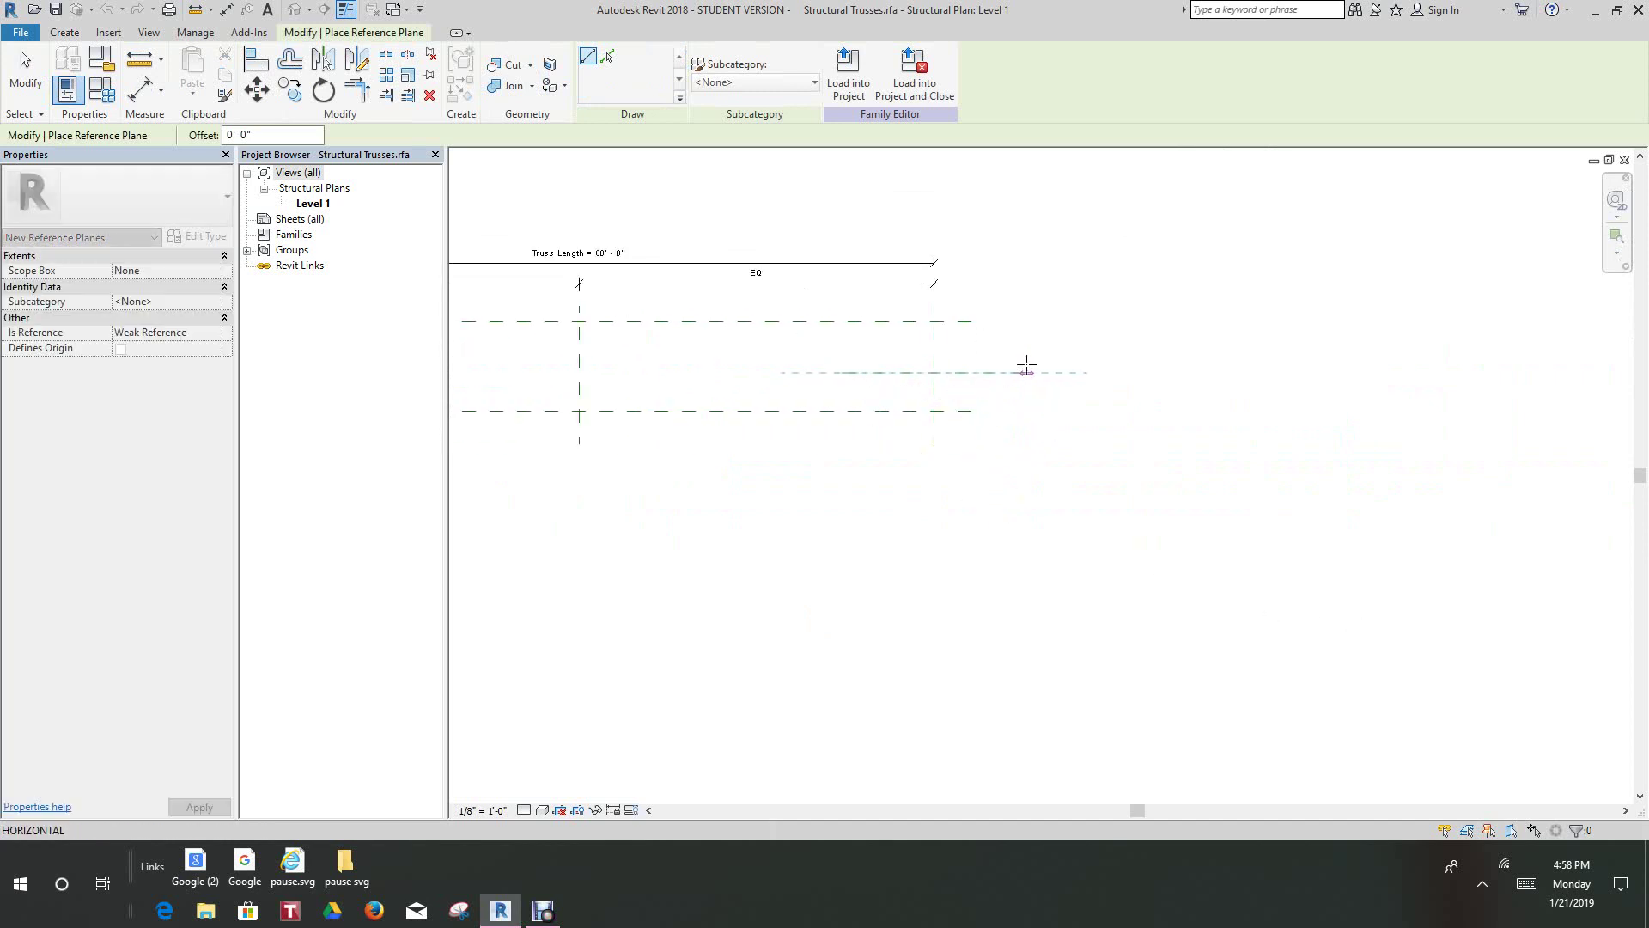
left_click(1027, 366)
right_click(1034, 360)
left_click(1087, 378)
Draw a vertical reference plane about 6' 5" to the left of the truss's center plane, crossing the bottom chord plane.
scroll(990, 482, "down", 2)
middle_click_drag(1027, 504, 1411, 542)
scroll(1303, 566, "down", 1)
middle_click_drag(1303, 567, 1472, 606)
scroll(1222, 530, "down", 3)
middle_click_drag(1136, 523, 1266, 530)
scroll(1131, 518, "down", 1)
middle_click_drag(1381, 604, 1203, 522)
scroll(1145, 449, "up", 5)
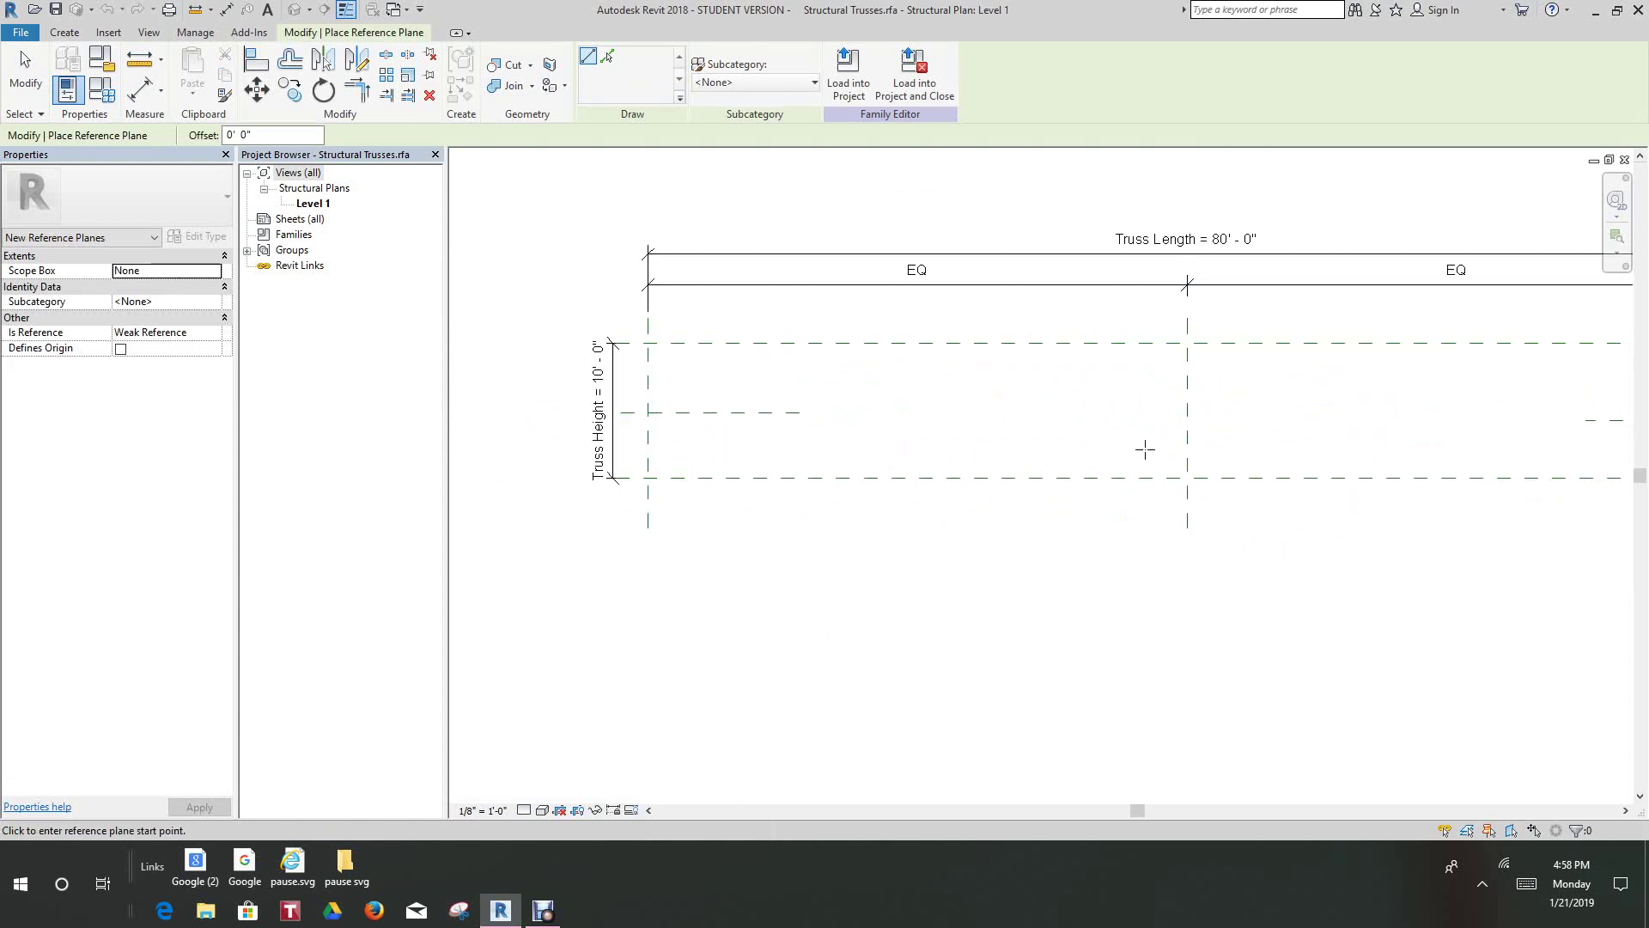
scroll(1145, 449, "up", 1)
left_click(1087, 338)
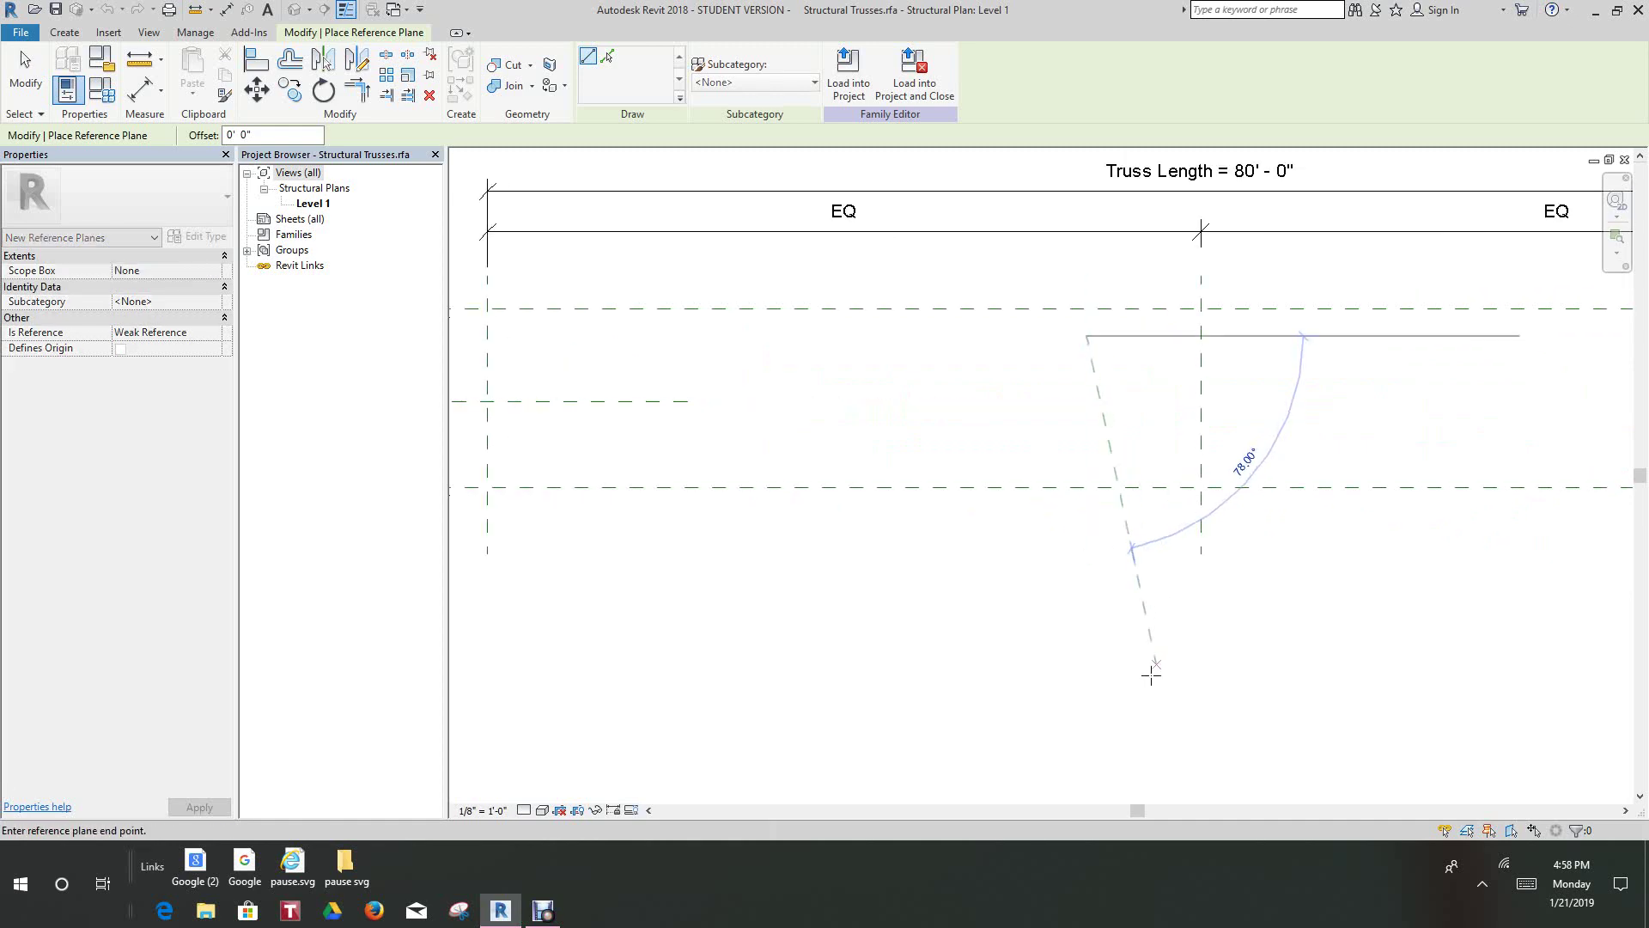
left_click(1086, 556)
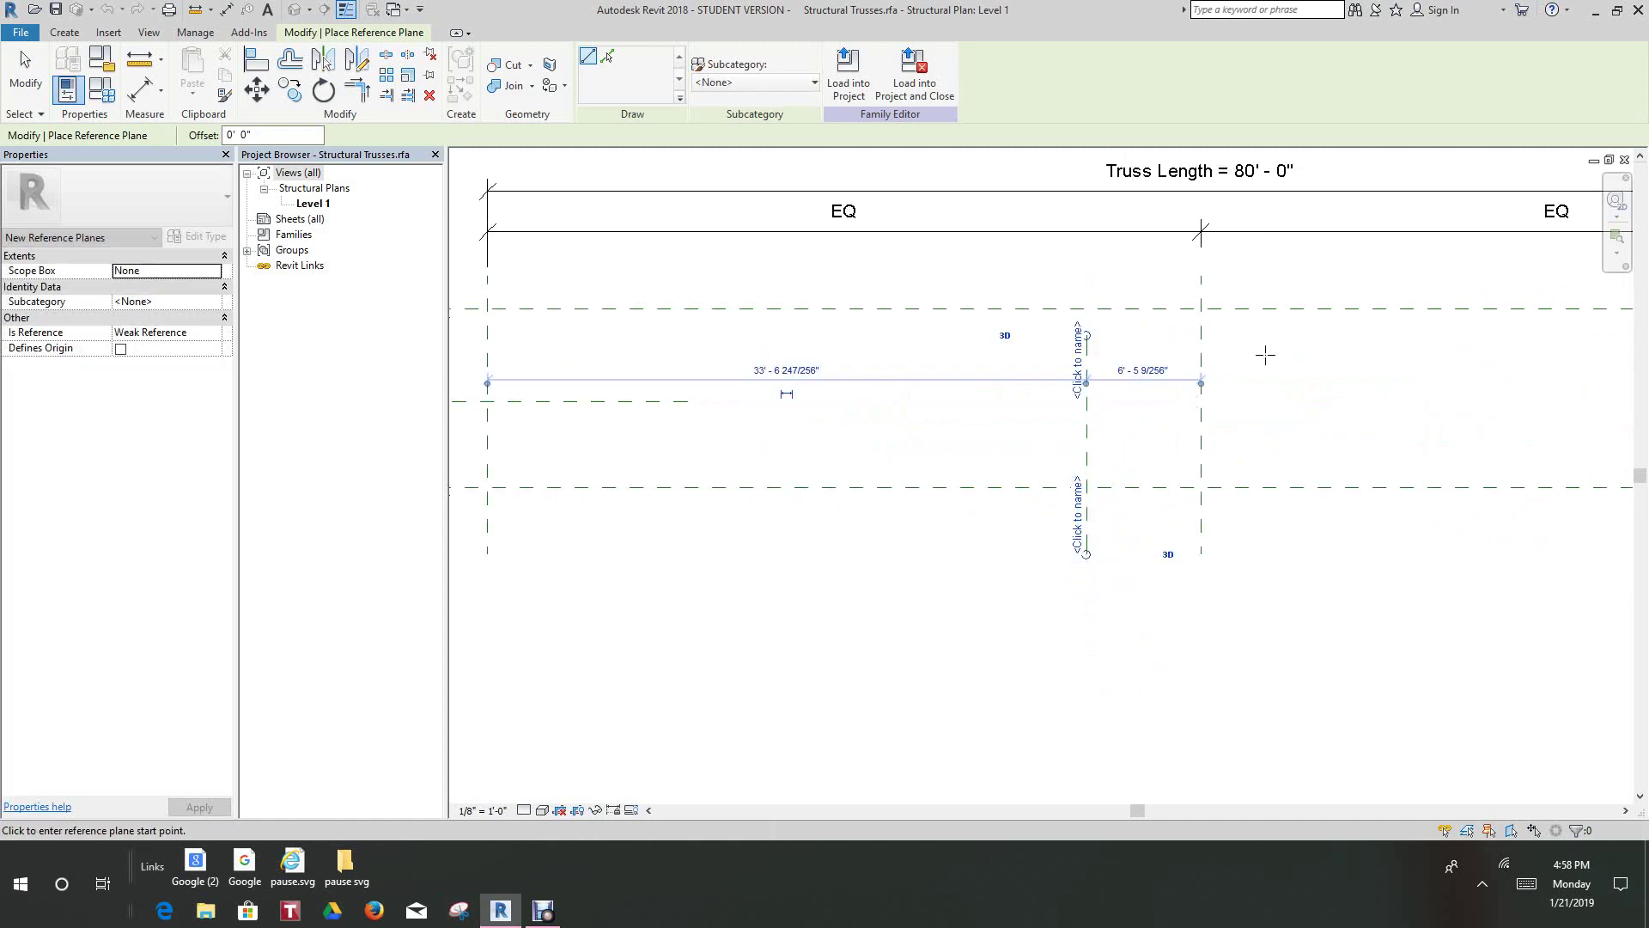
Draw a vertical reference plane about 6' 0 1/2" to the right of the truss's center plane, crossing the bottom chord plane.
left_click(1308, 325)
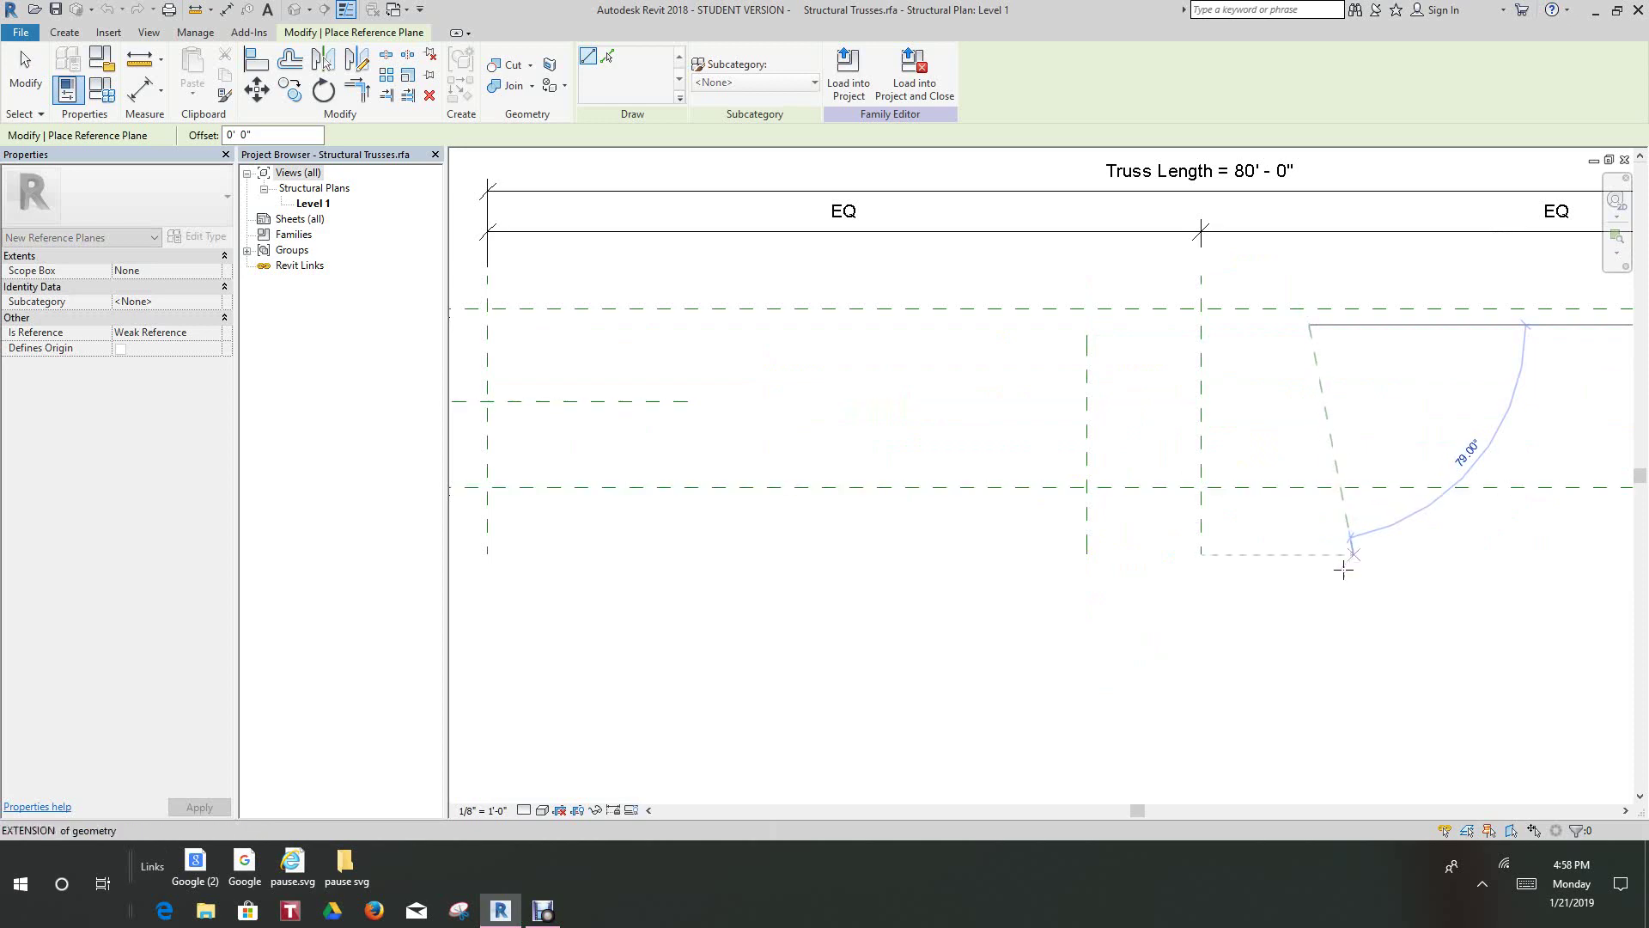
left_click(1308, 551)
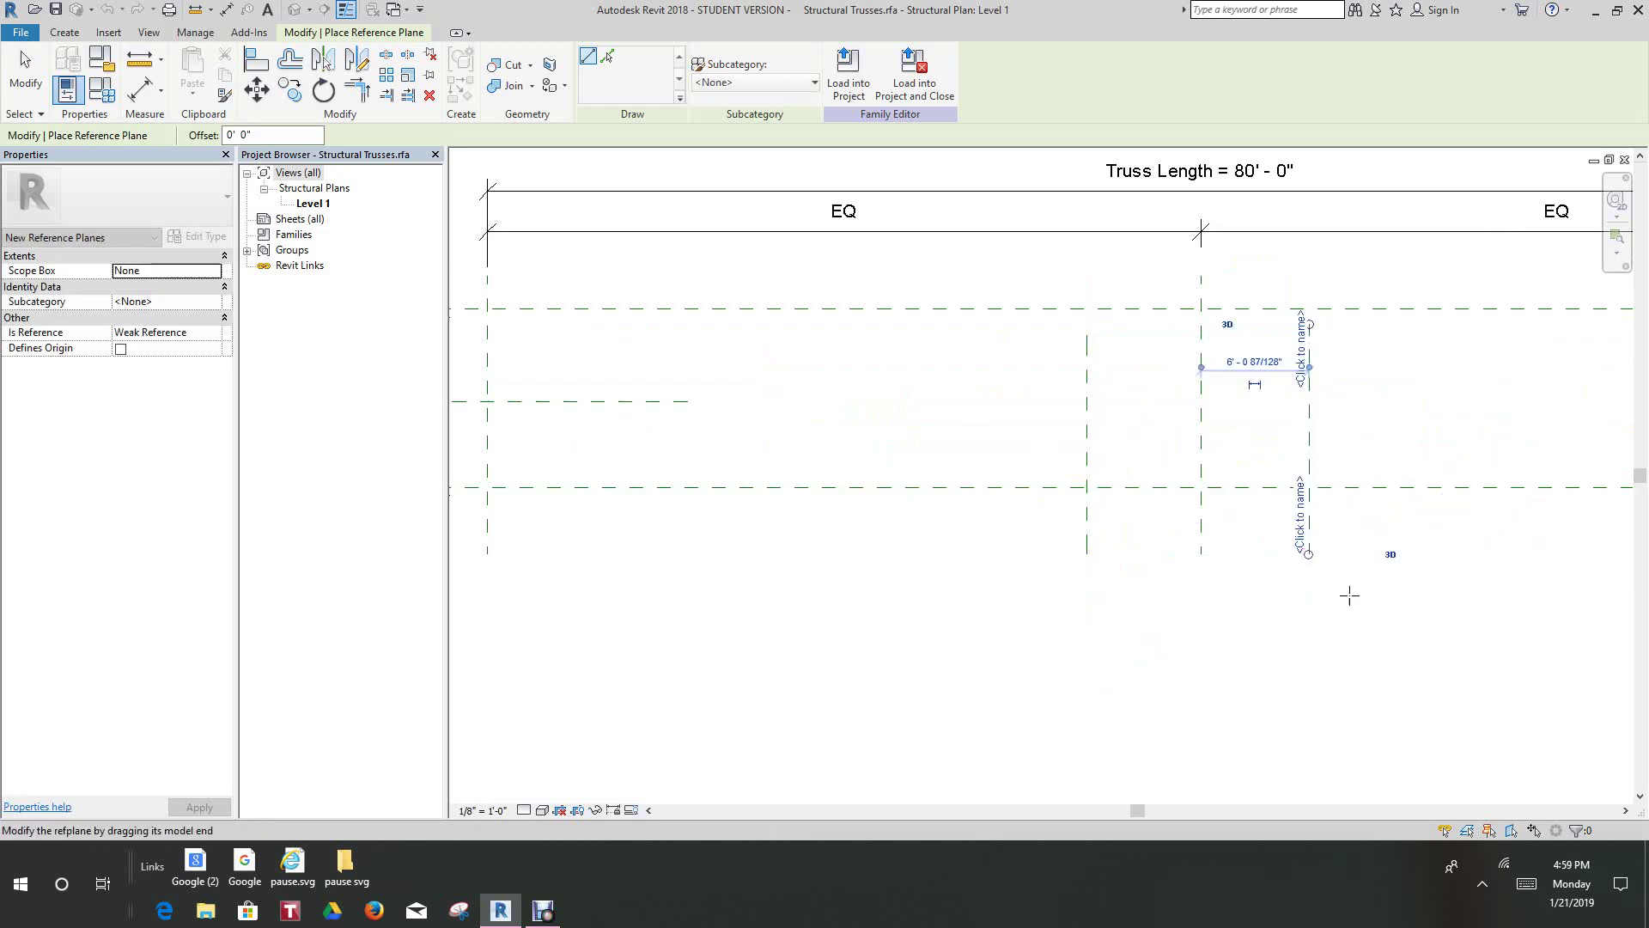
right_click(1363, 348)
left_click(1389, 359)
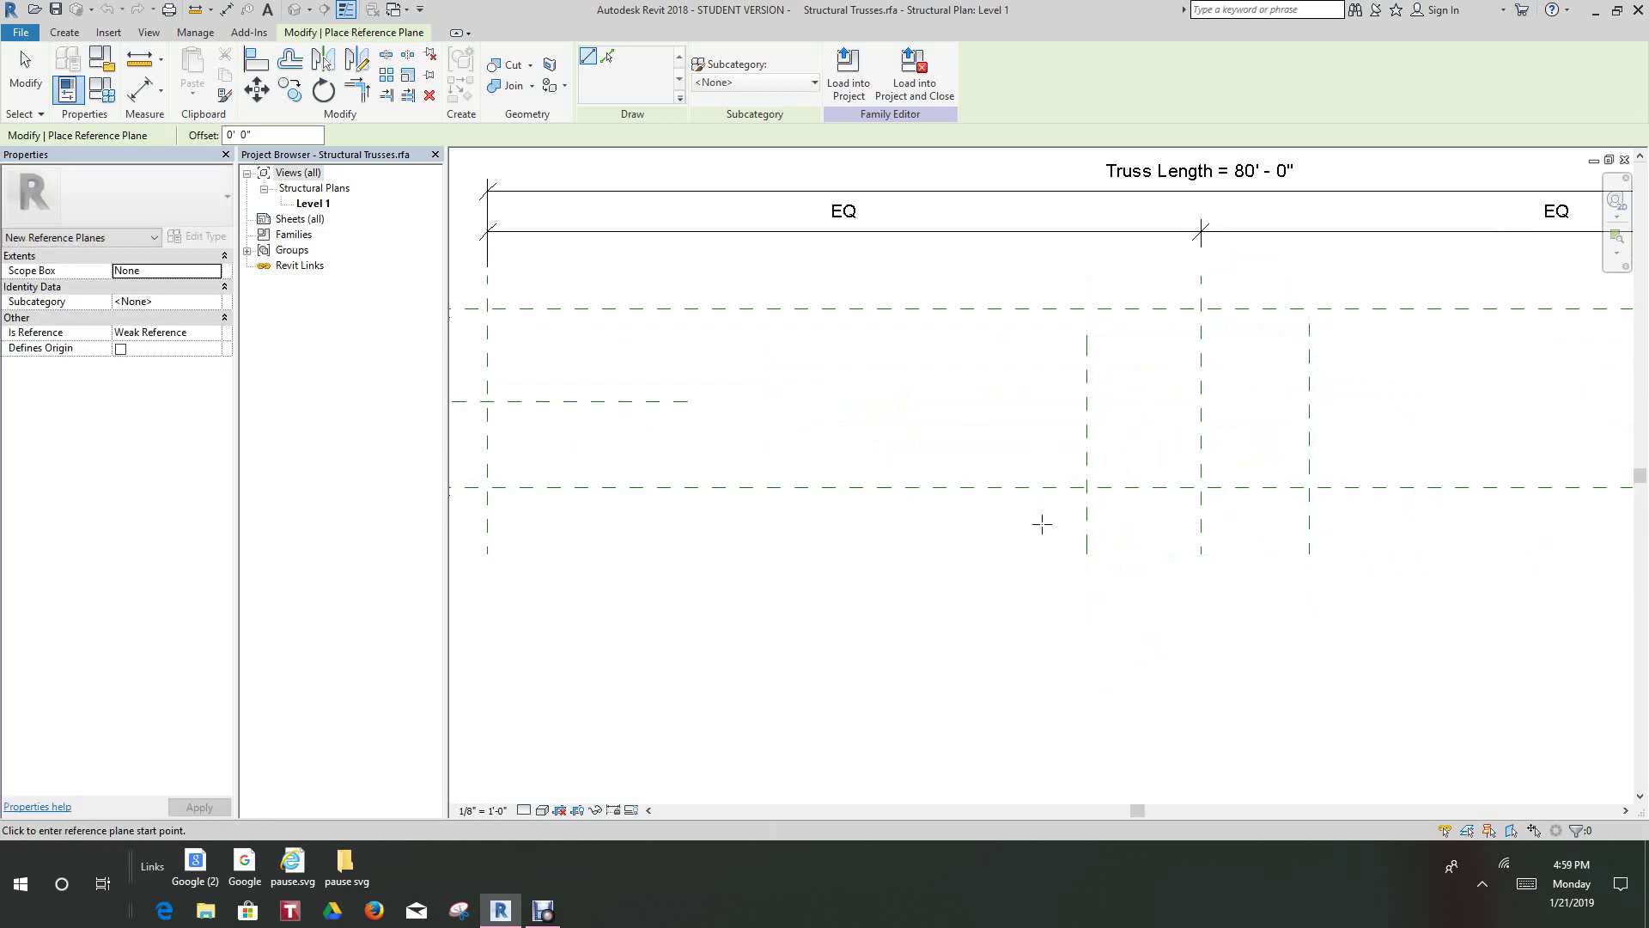
Finish placing reference planes and move the Truss Height dimension farther out from the truss's left end.
scroll(1145, 505, "down", 5)
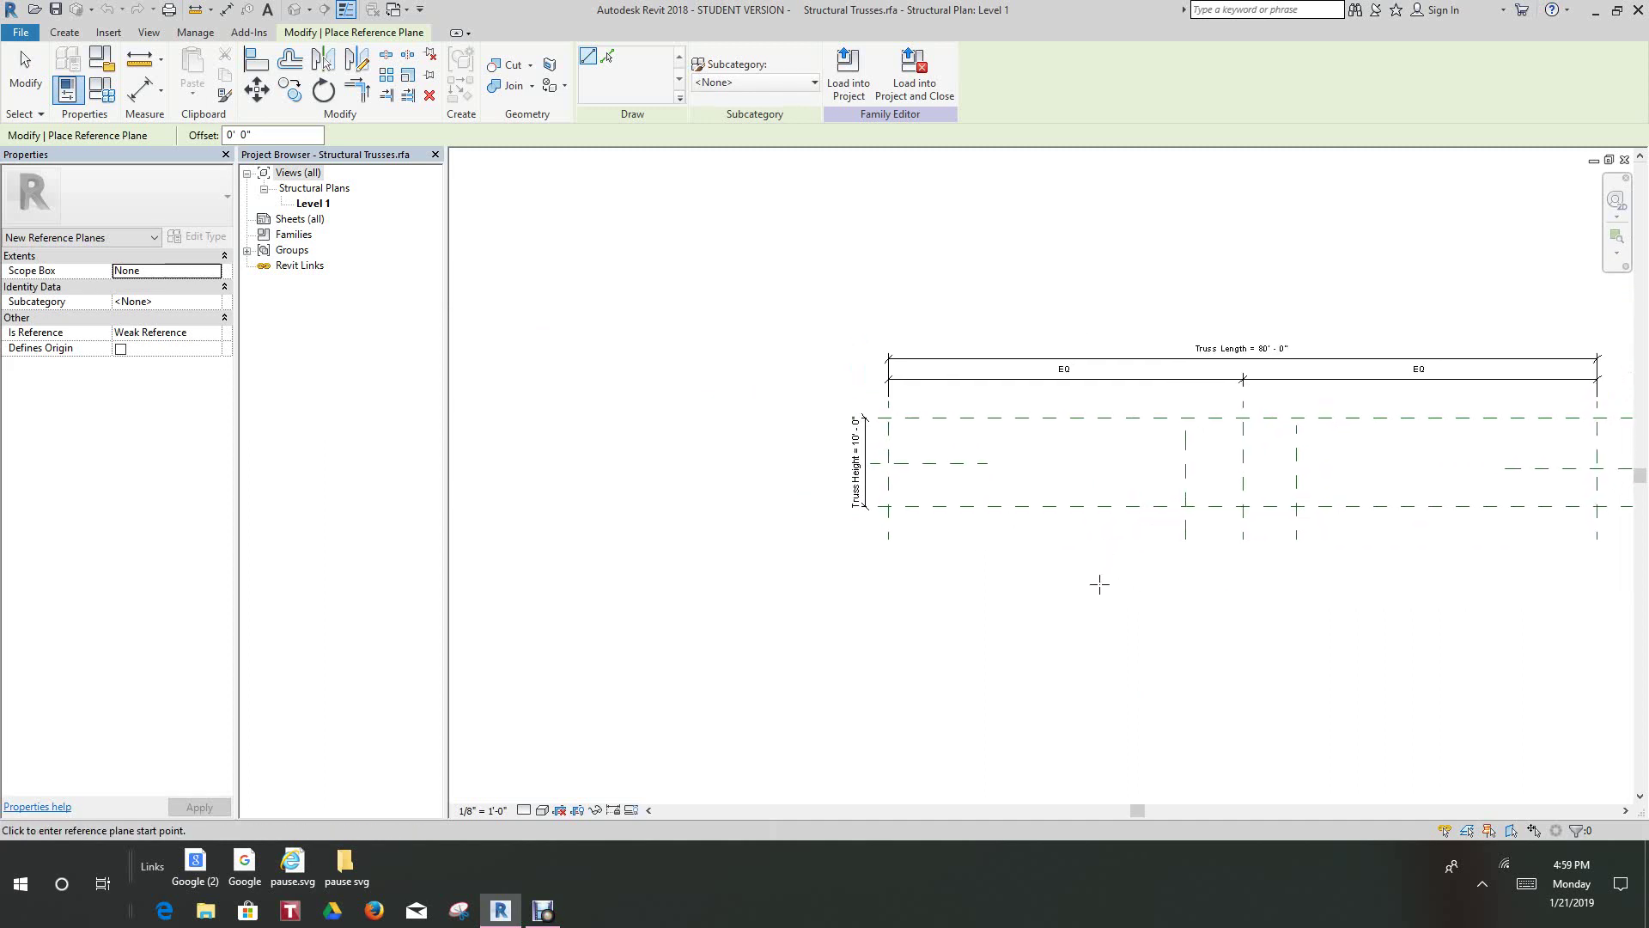
middle_click_drag(1116, 609, 1130, 667)
scroll(1123, 648, "down", 3)
scroll(1166, 617, "up", 5)
scroll(1182, 608, "up", 1)
middle_click_drag(1161, 611, 1145, 655)
scroll(1145, 656, "down", 1)
middle_click_drag(1067, 617, 1071, 479)
scroll(1081, 469, "down", 1)
scroll(775, 390, "up", 4)
right_click(697, 378)
left_click(744, 388)
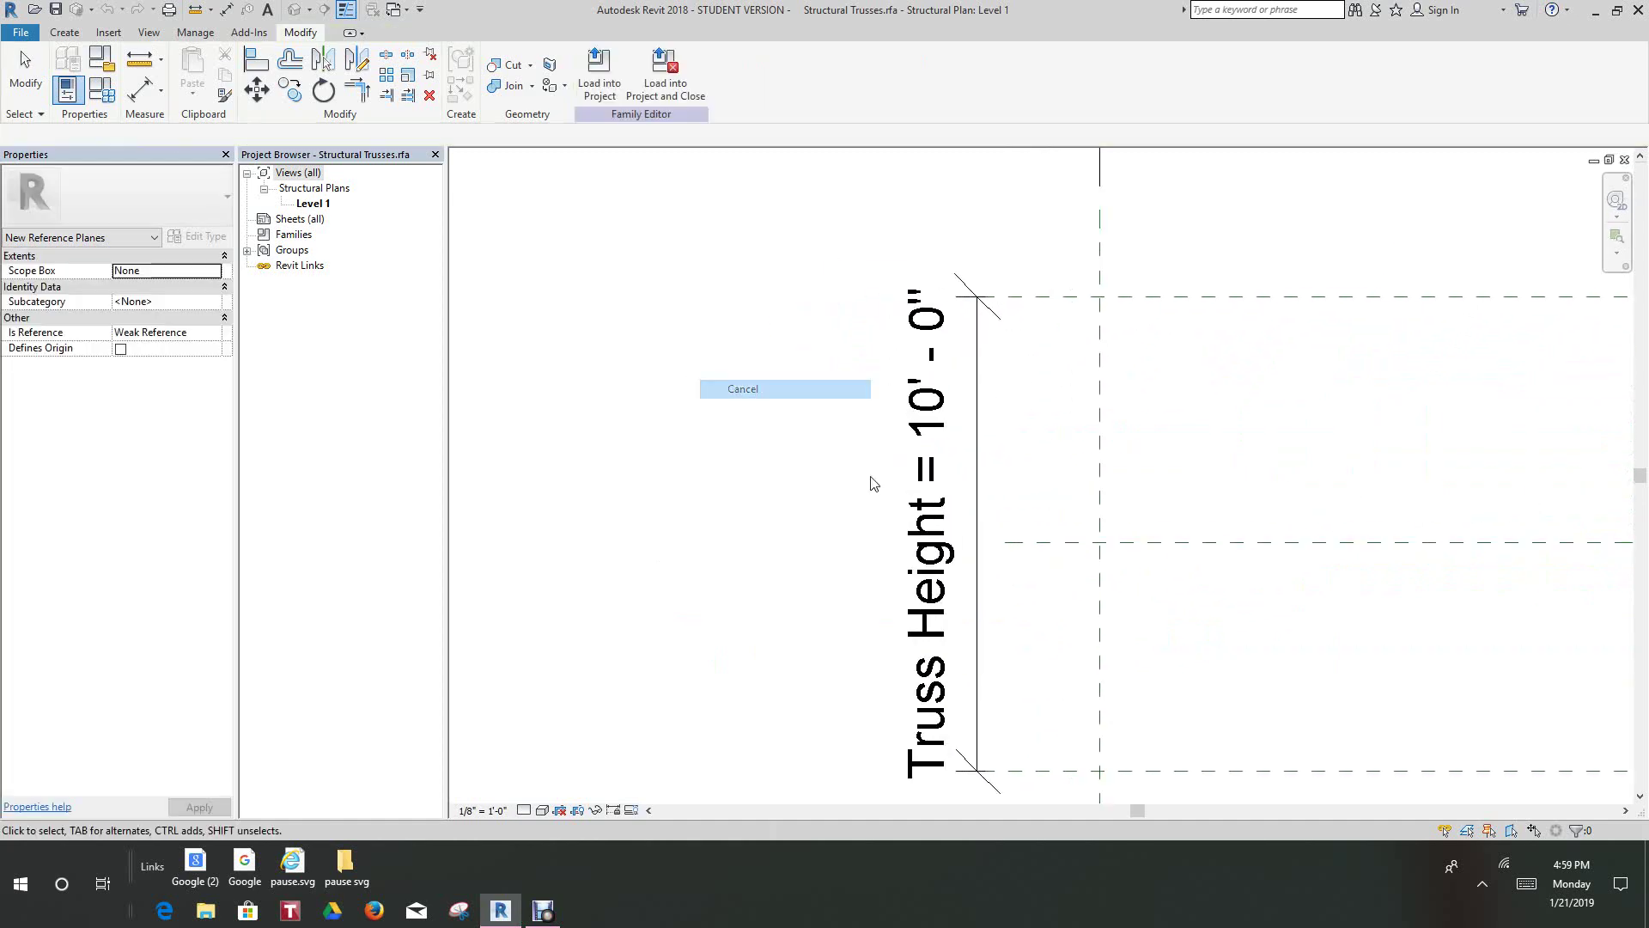
left_click(927, 533)
scroll(844, 497, "down", 4)
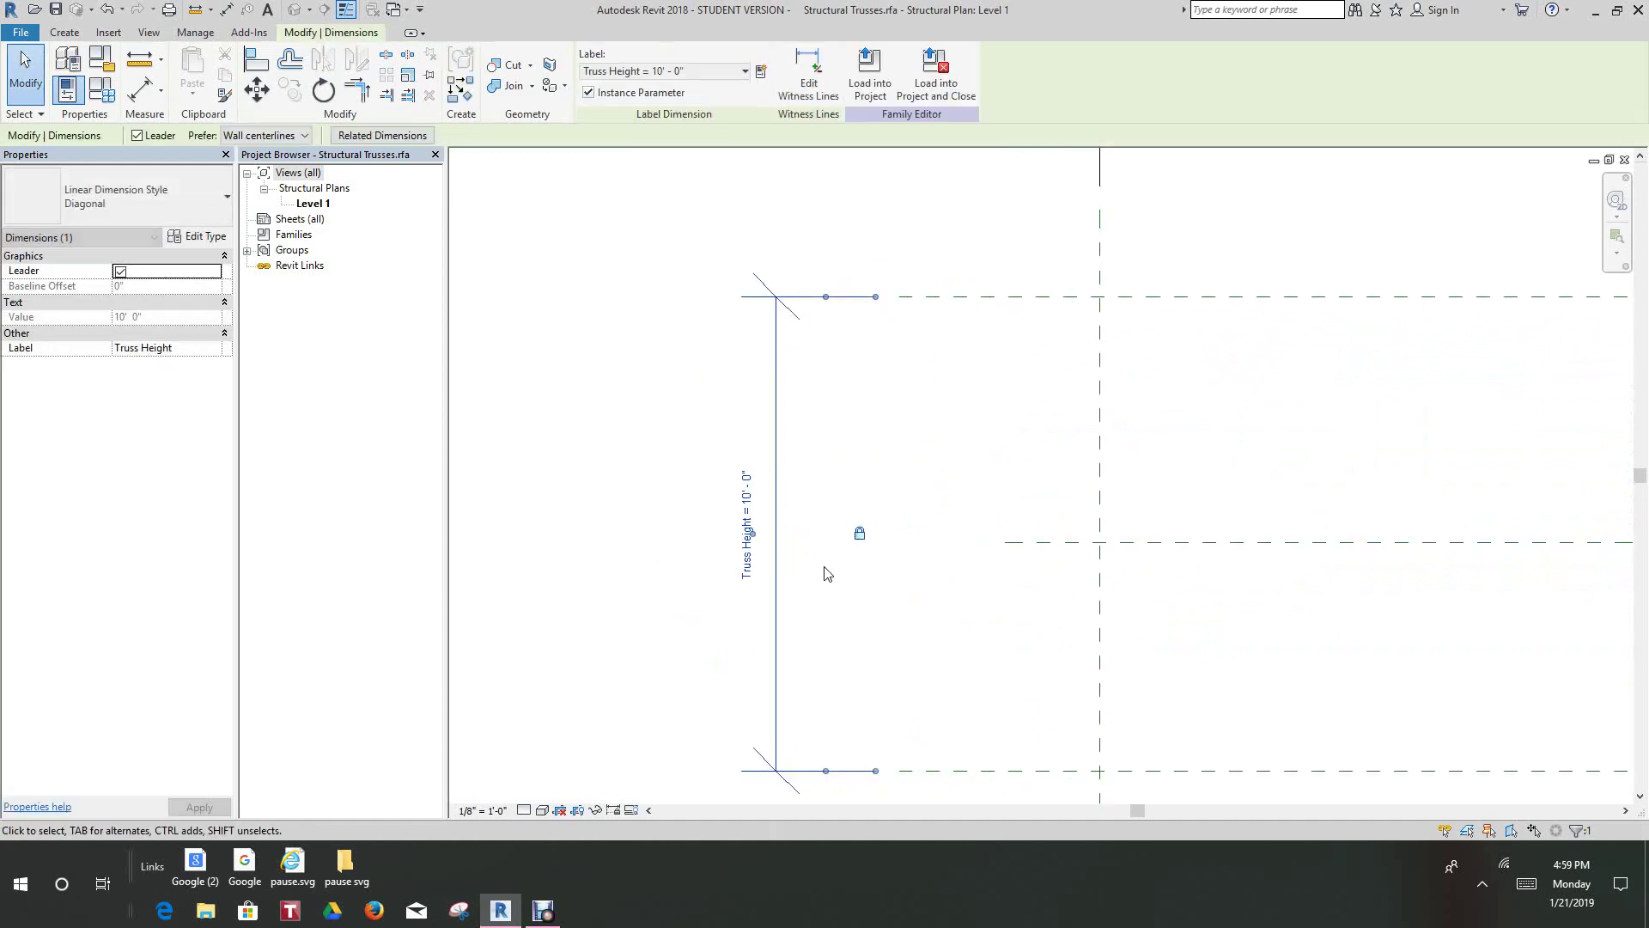
Add an aligned dimension from the bottom chord plane to the short horizontal reference plane at the truss's left end.
left_click(830, 577)
scroll(620, 498, "down", 1)
mouse_move(622, 503)
middle_mouse_down()
mouse_move(596, 379)
mouse_move(577, 374)
middle_mouse_up()
middle_click_drag(754, 429, 791, 510)
scroll(765, 462, "up", 2)
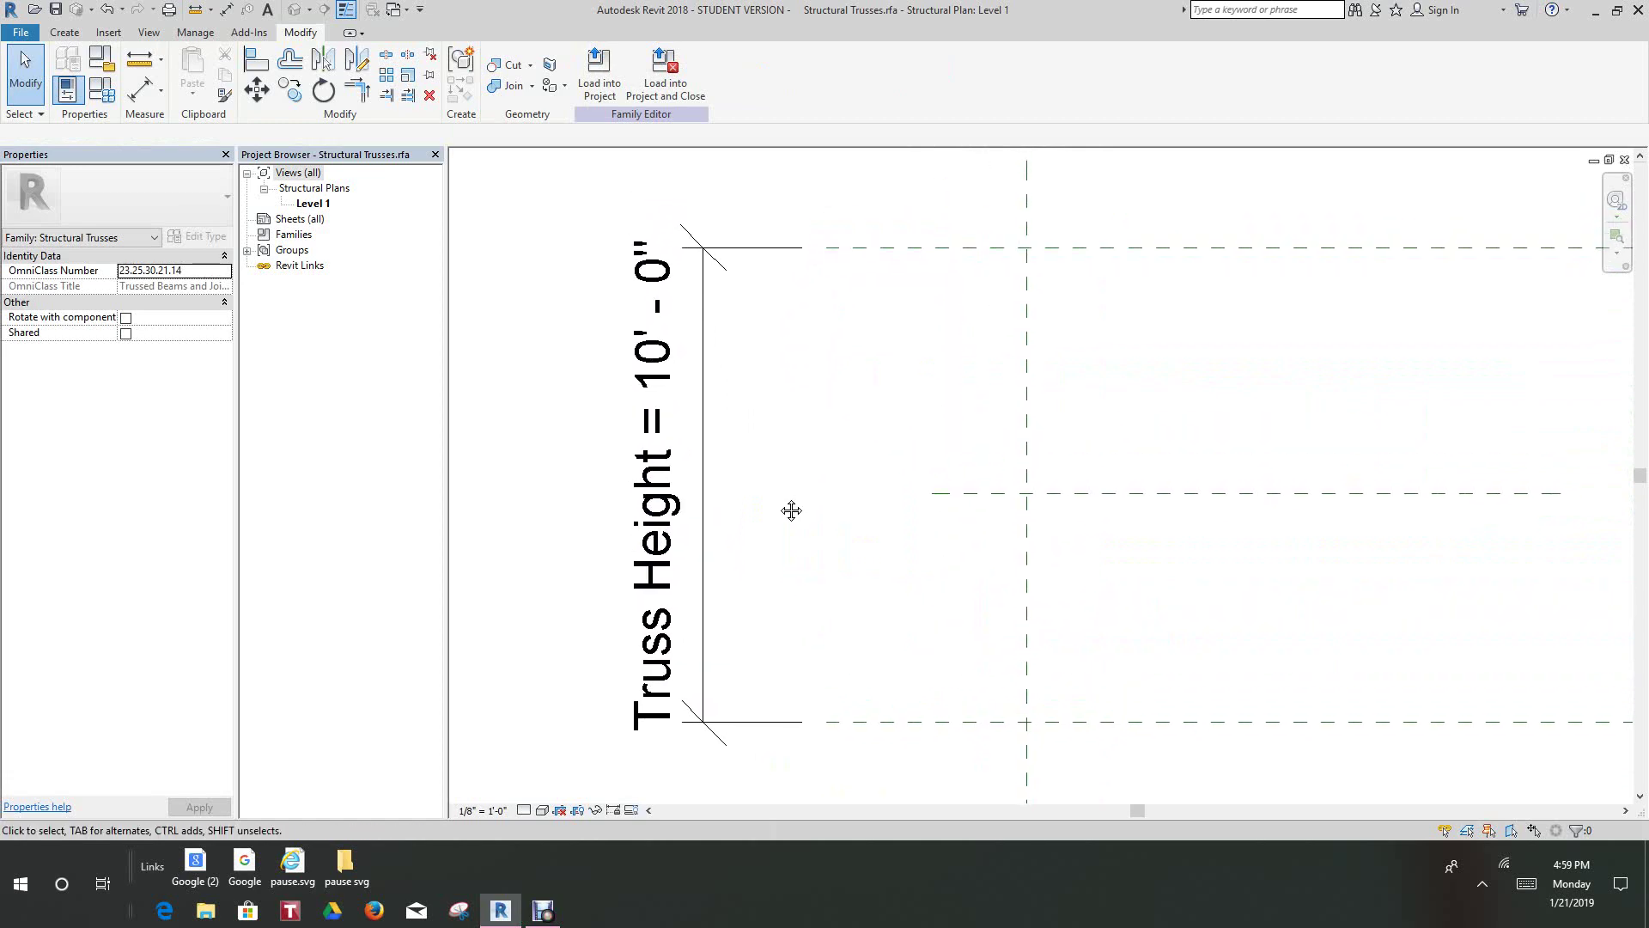
scroll(791, 511, "up", 1)
left_click(147, 89)
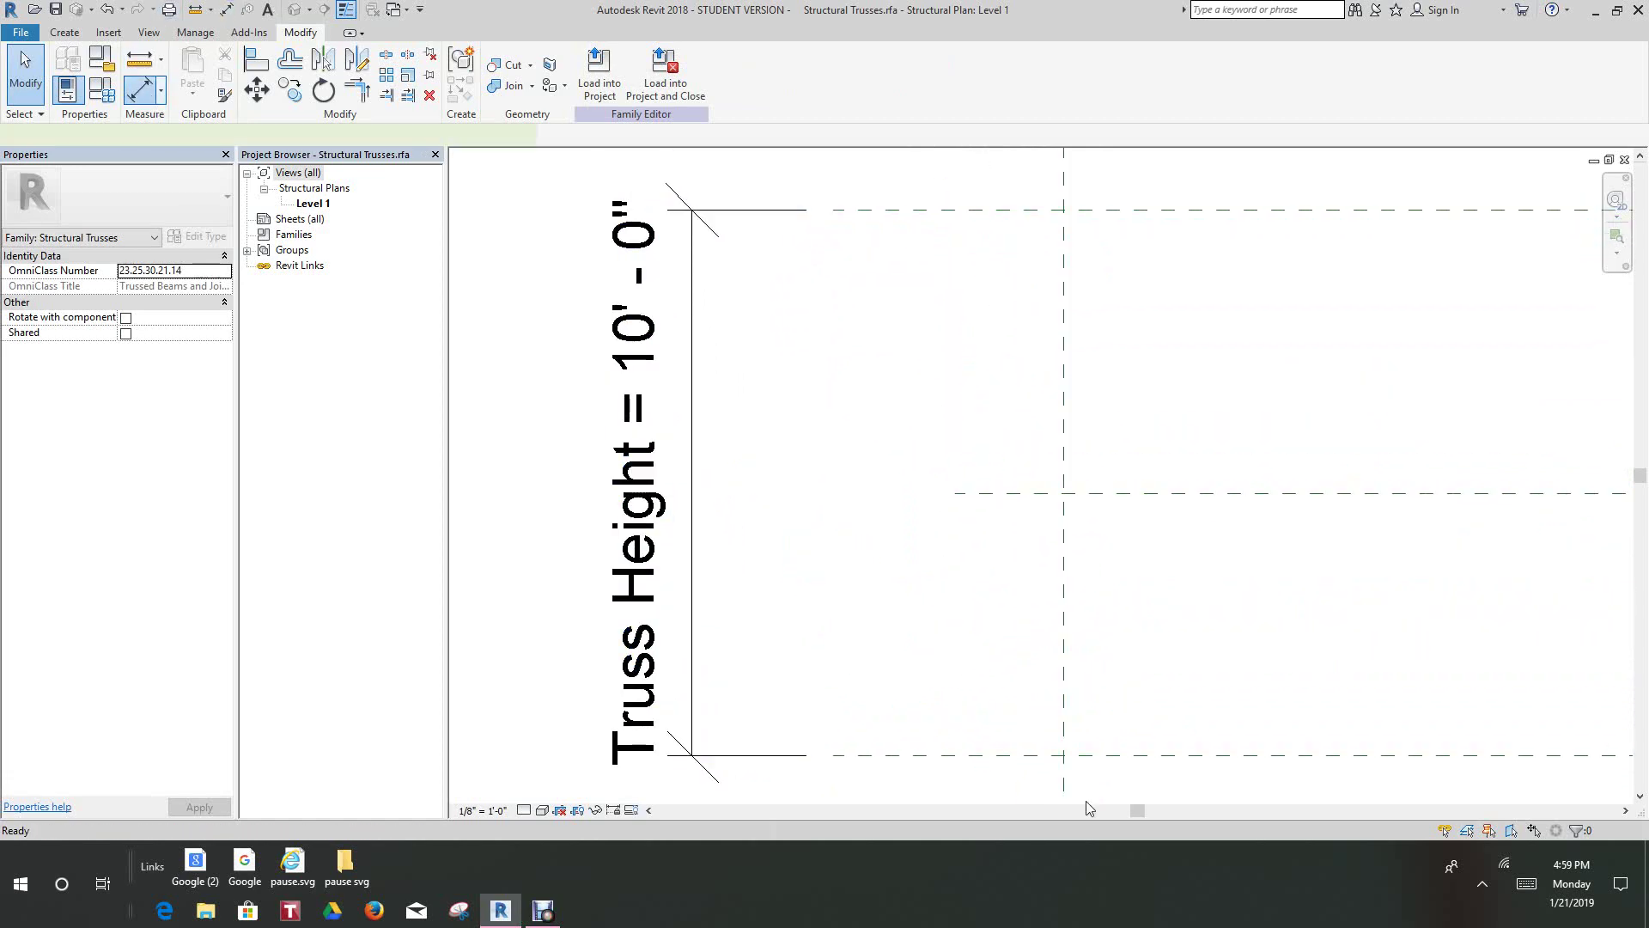
key("d")
key("i")
left_click(992, 756)
left_click(993, 493)
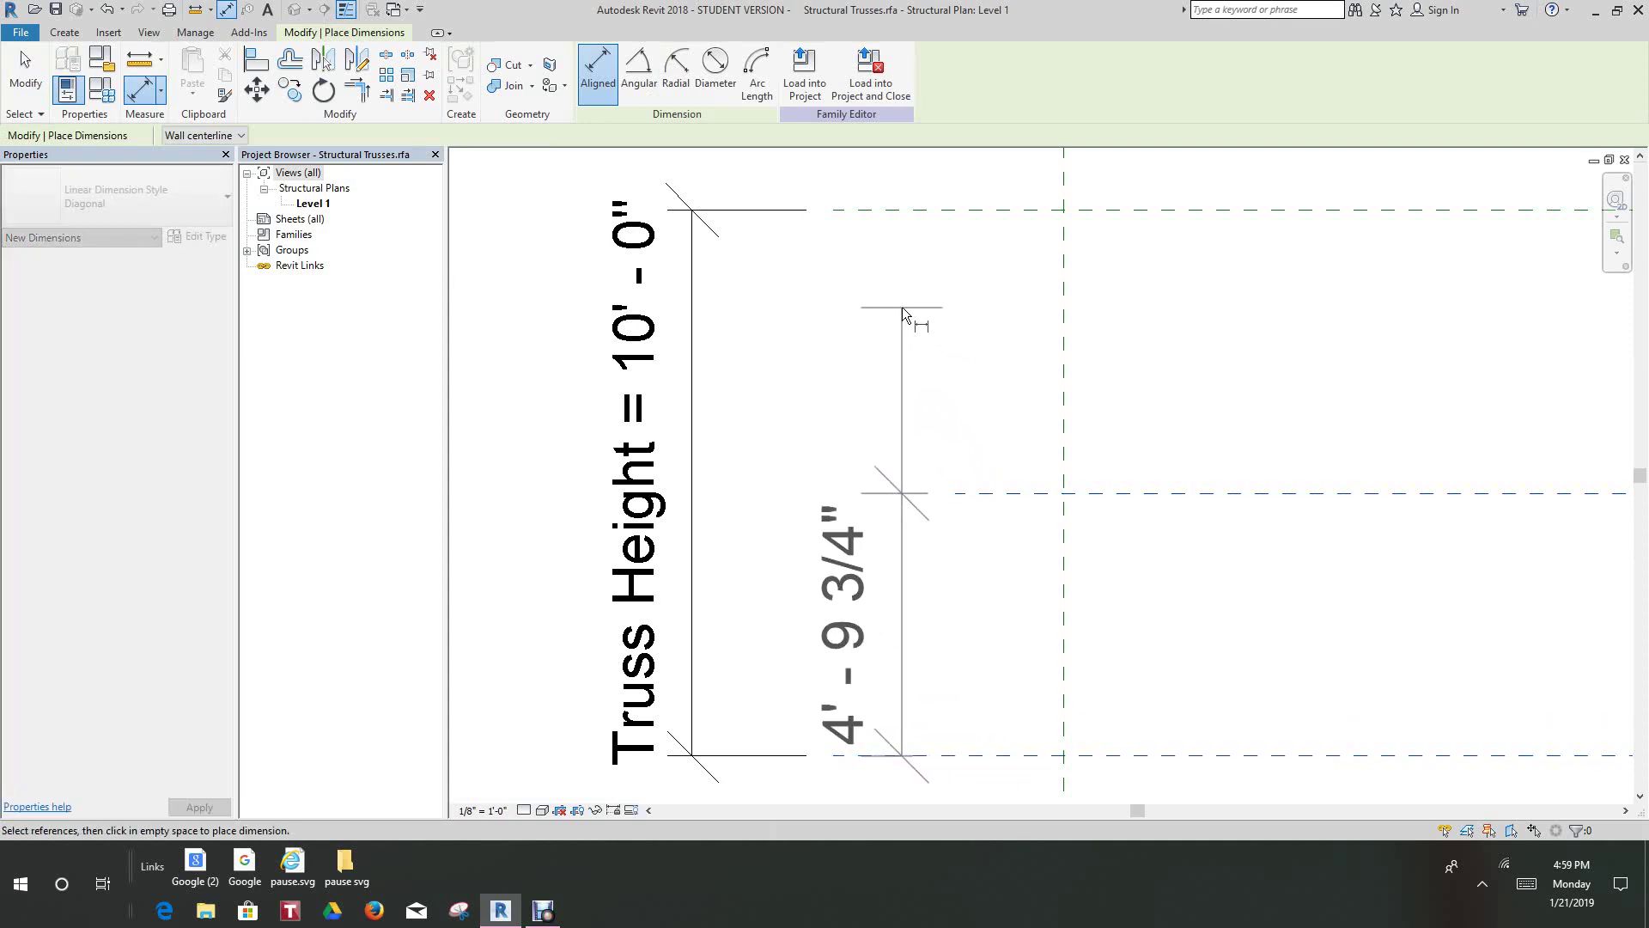
right_click(909, 307)
left_click(949, 317)
right_click(947, 580)
left_click(971, 594)
Label the left end's short vertical dimension with a new instance family parameter named End Height Left.
left_click(901, 627)
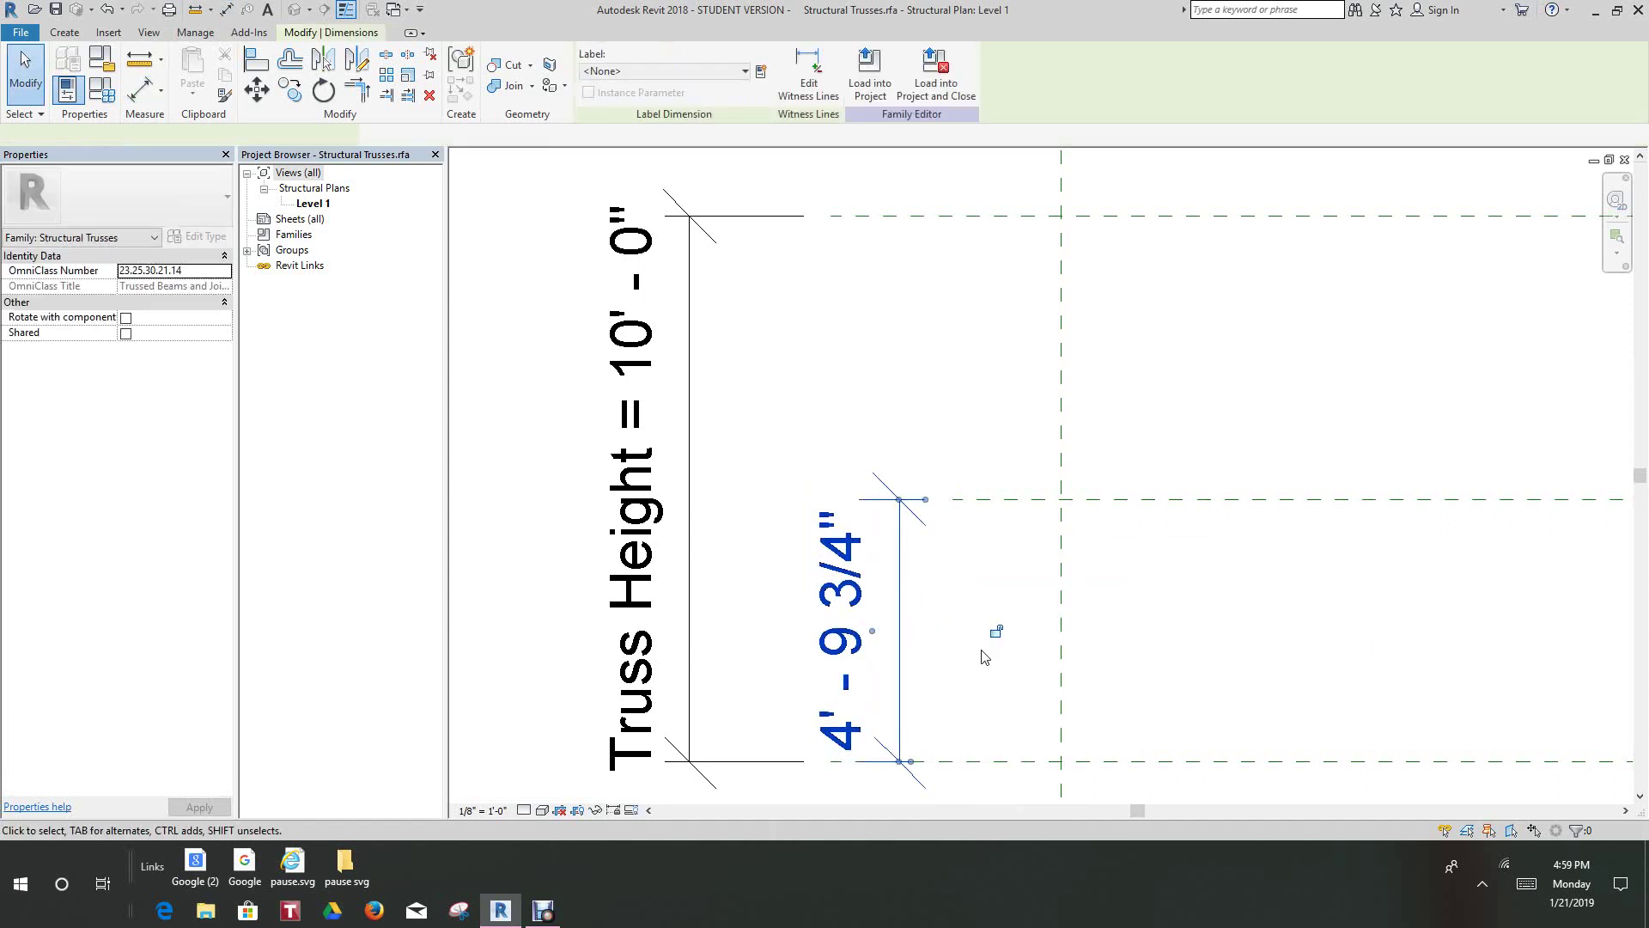
scroll(906, 381, "up", 2)
left_click(906, 381)
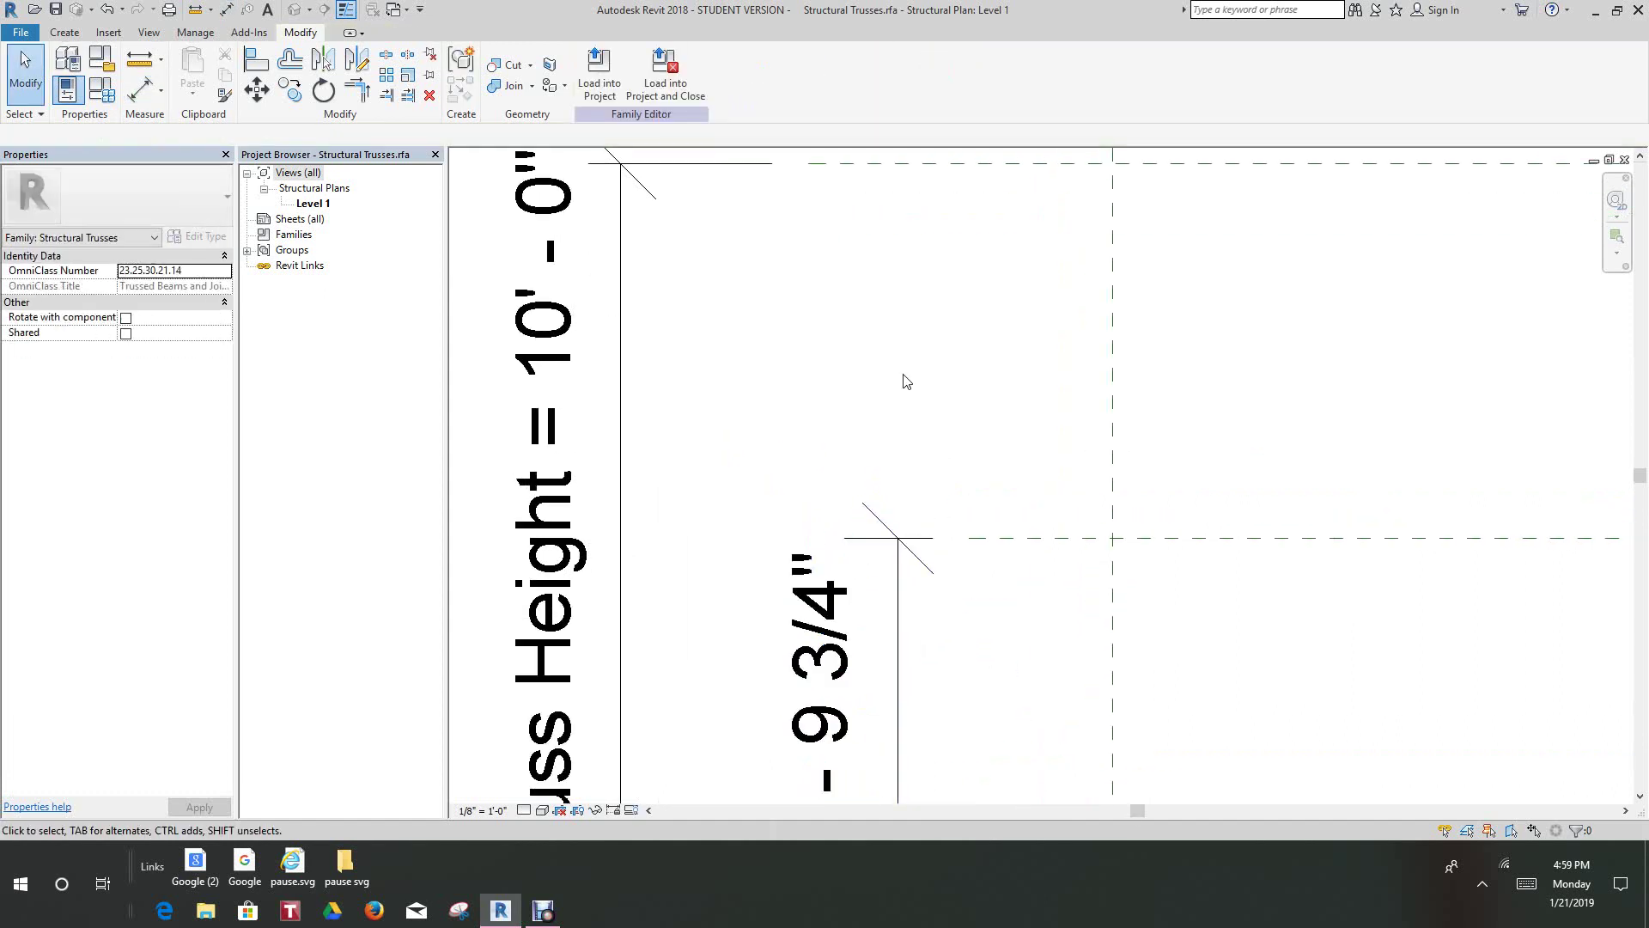
middle_click_drag(906, 382, 719, 141)
left_click(710, 518)
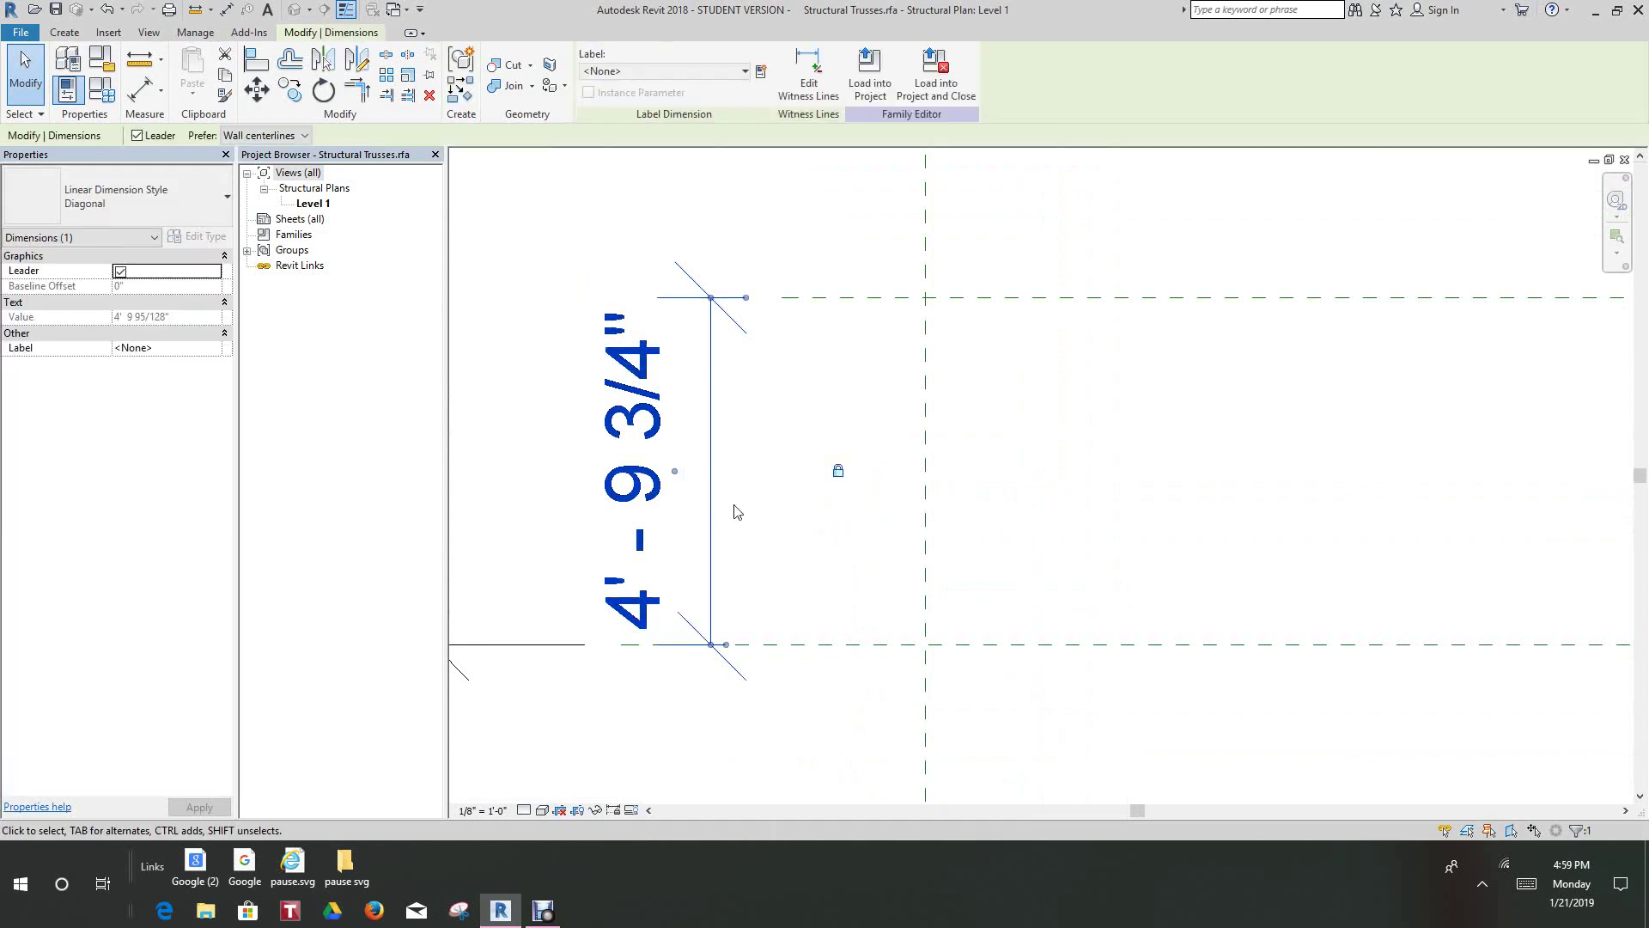
left_click(745, 77)
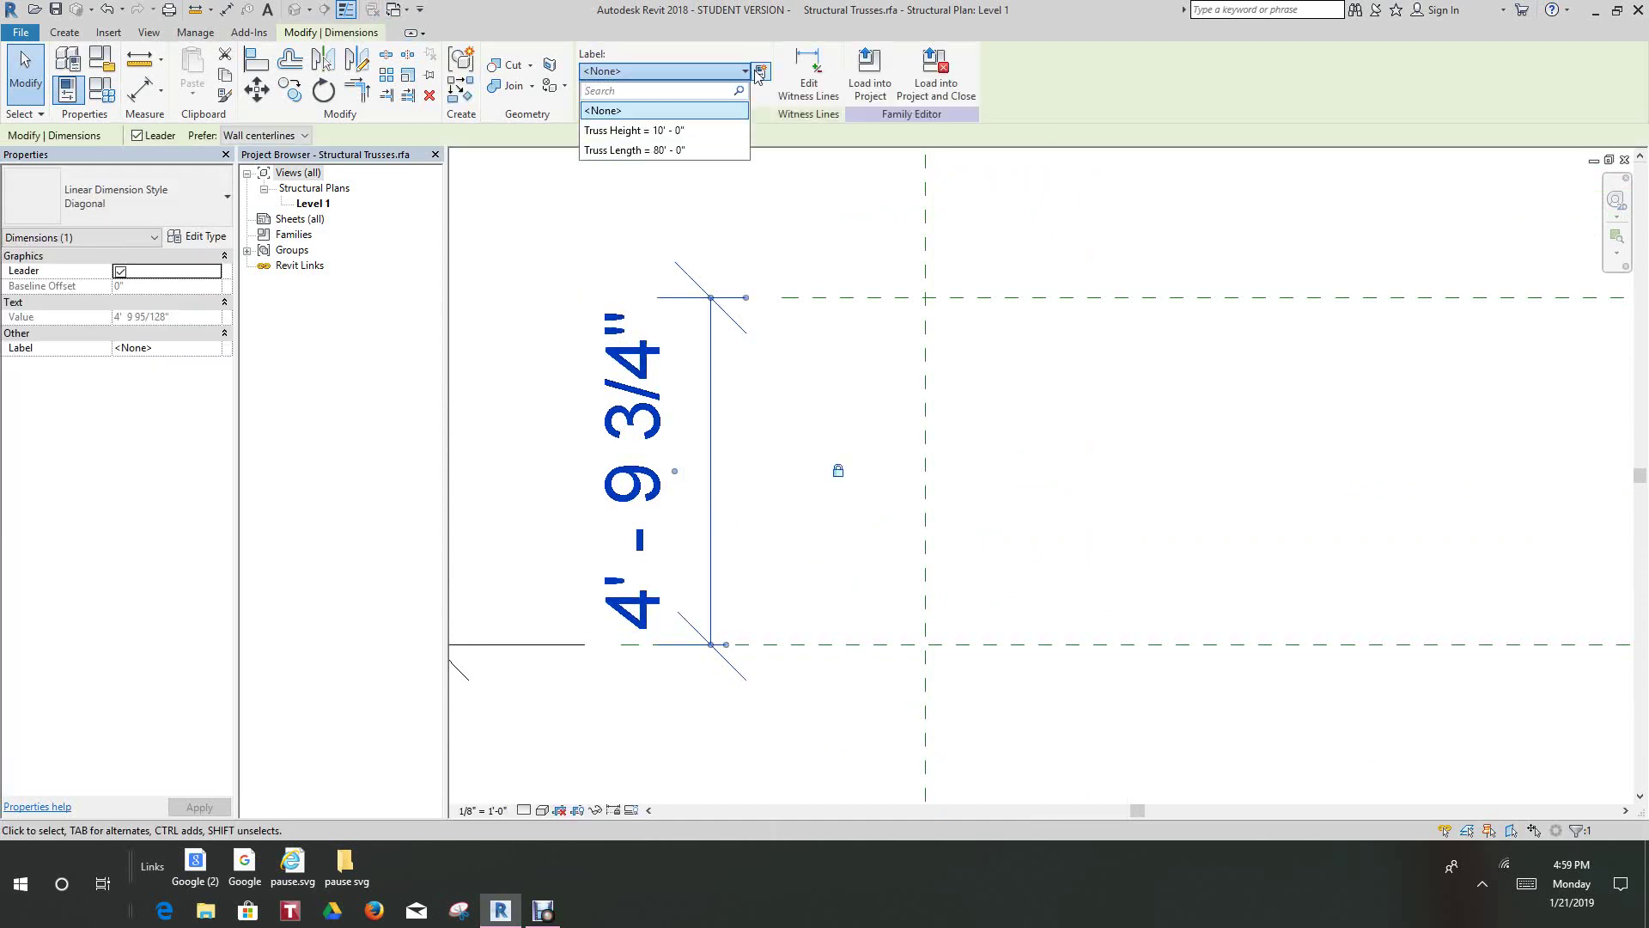
left_click(760, 72)
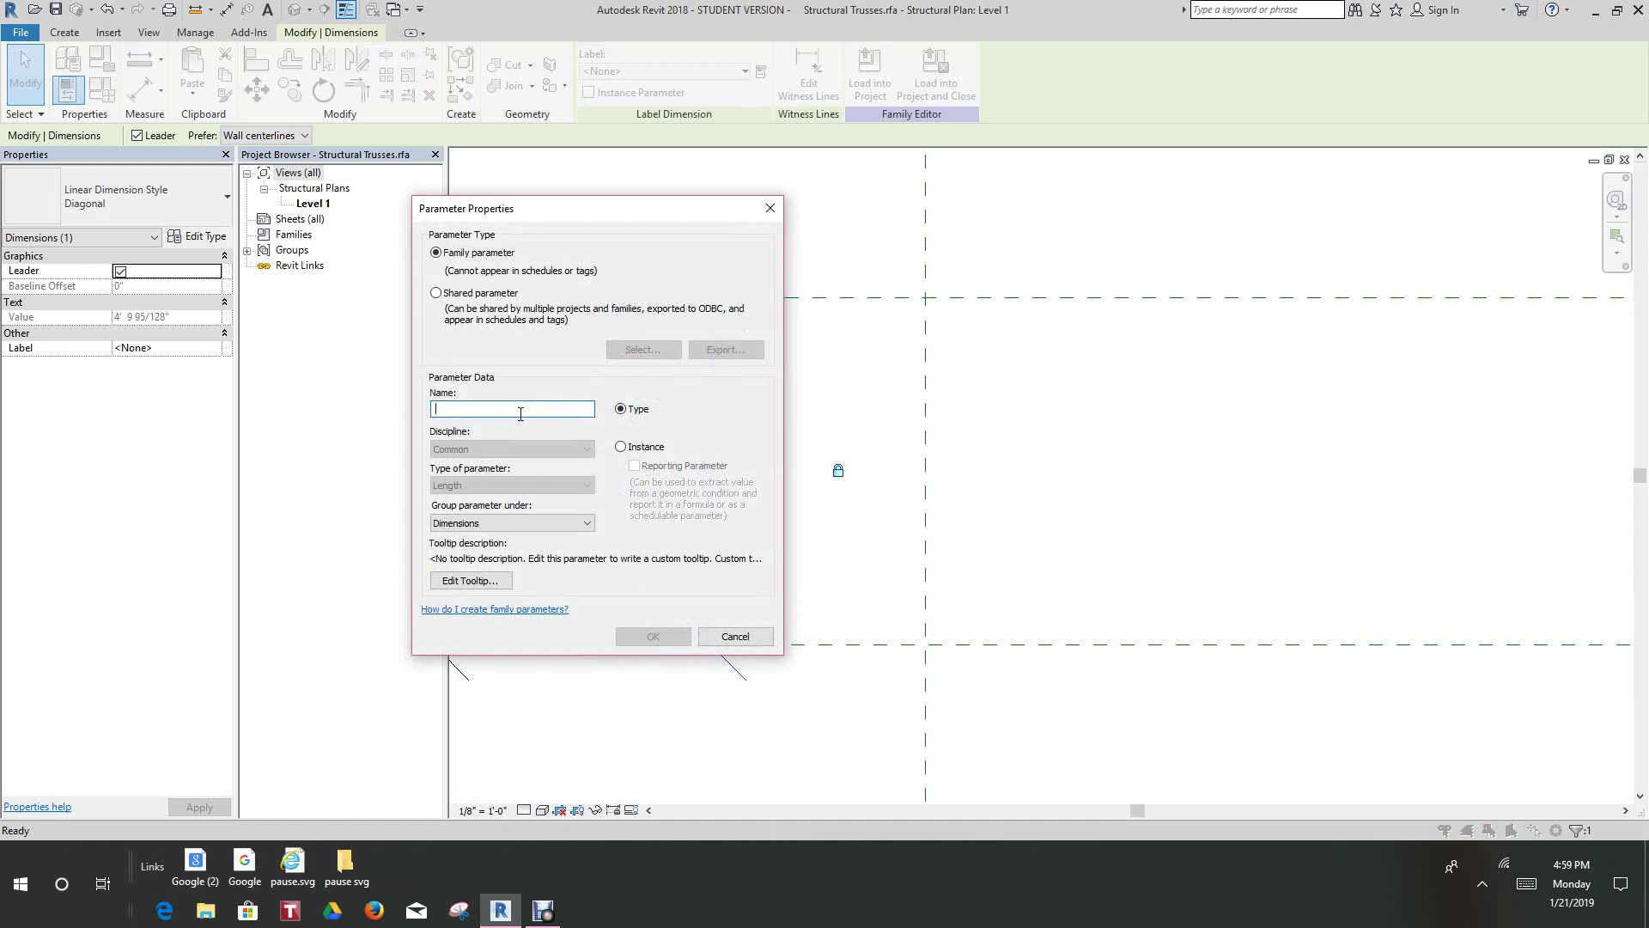
type("End Height Left")
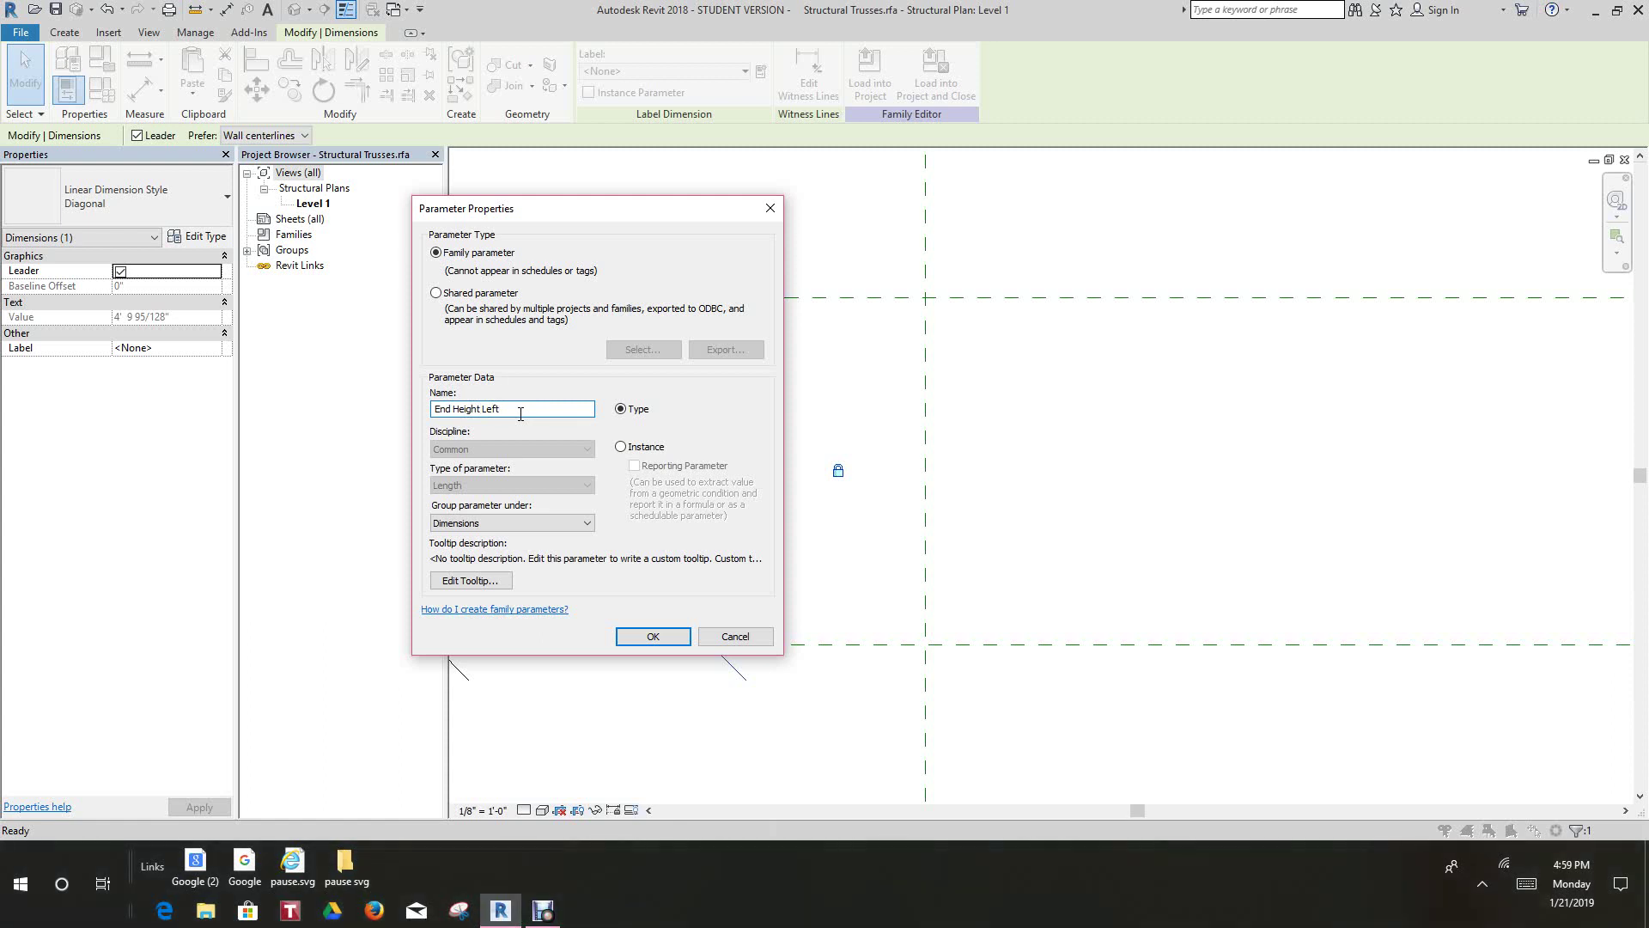
left_click(620, 447)
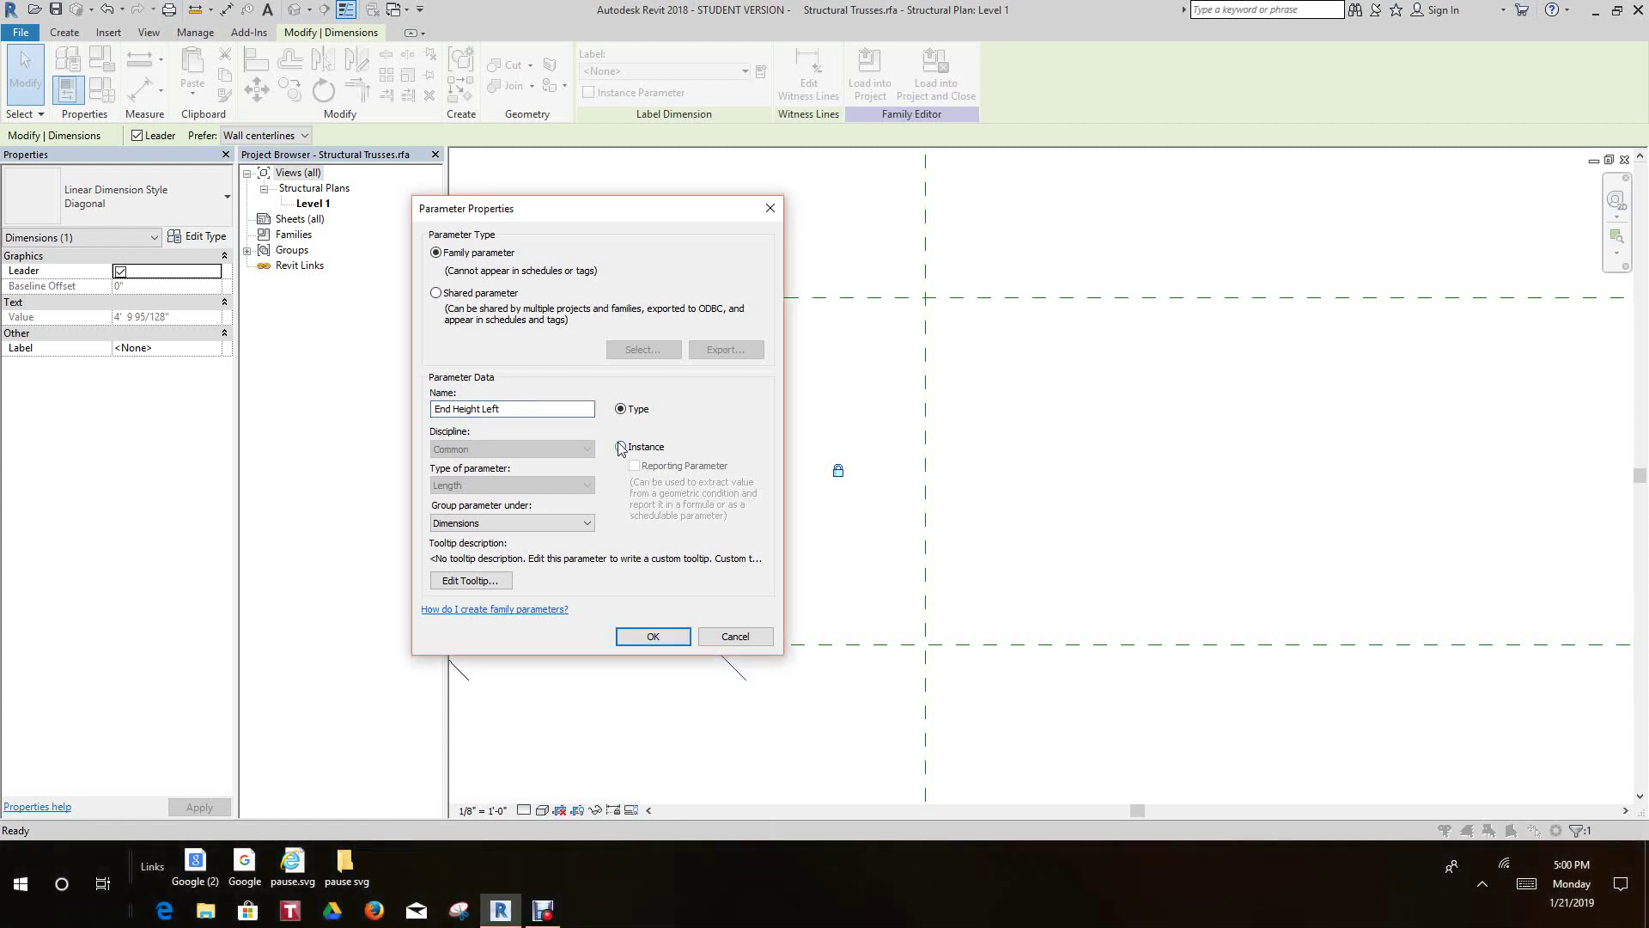
left_click(653, 637)
left_click(748, 555)
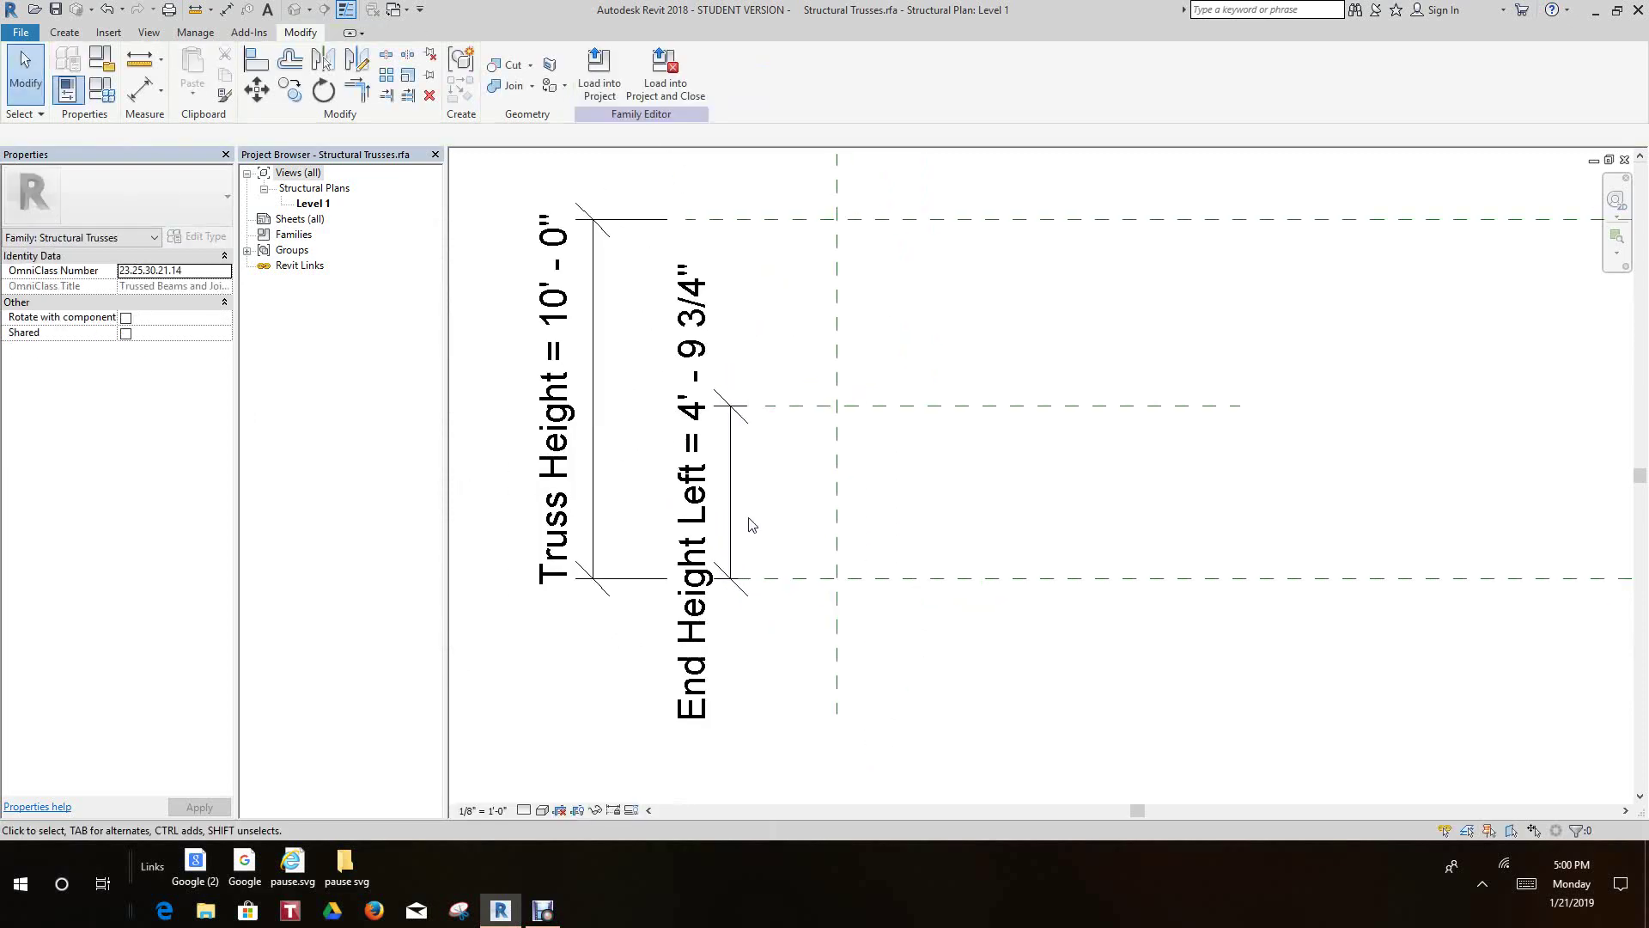
Set the End Height Left parameter to 4' 0" in the family types and apply it.
left_click(102, 88)
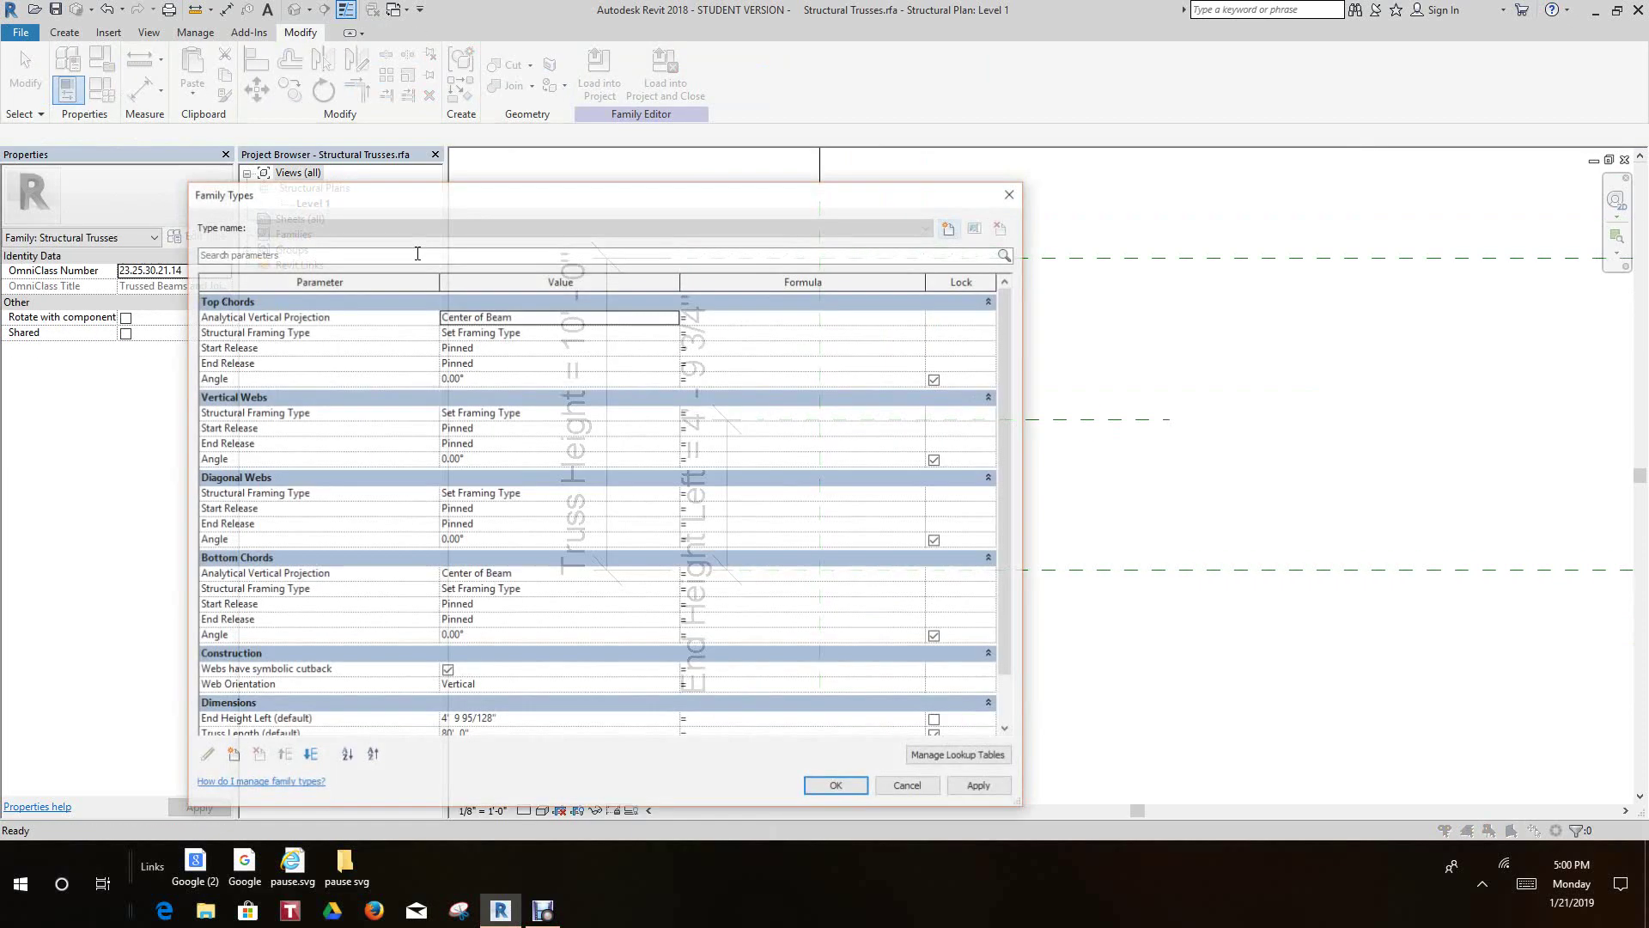
scroll(645, 604, "down", 2)
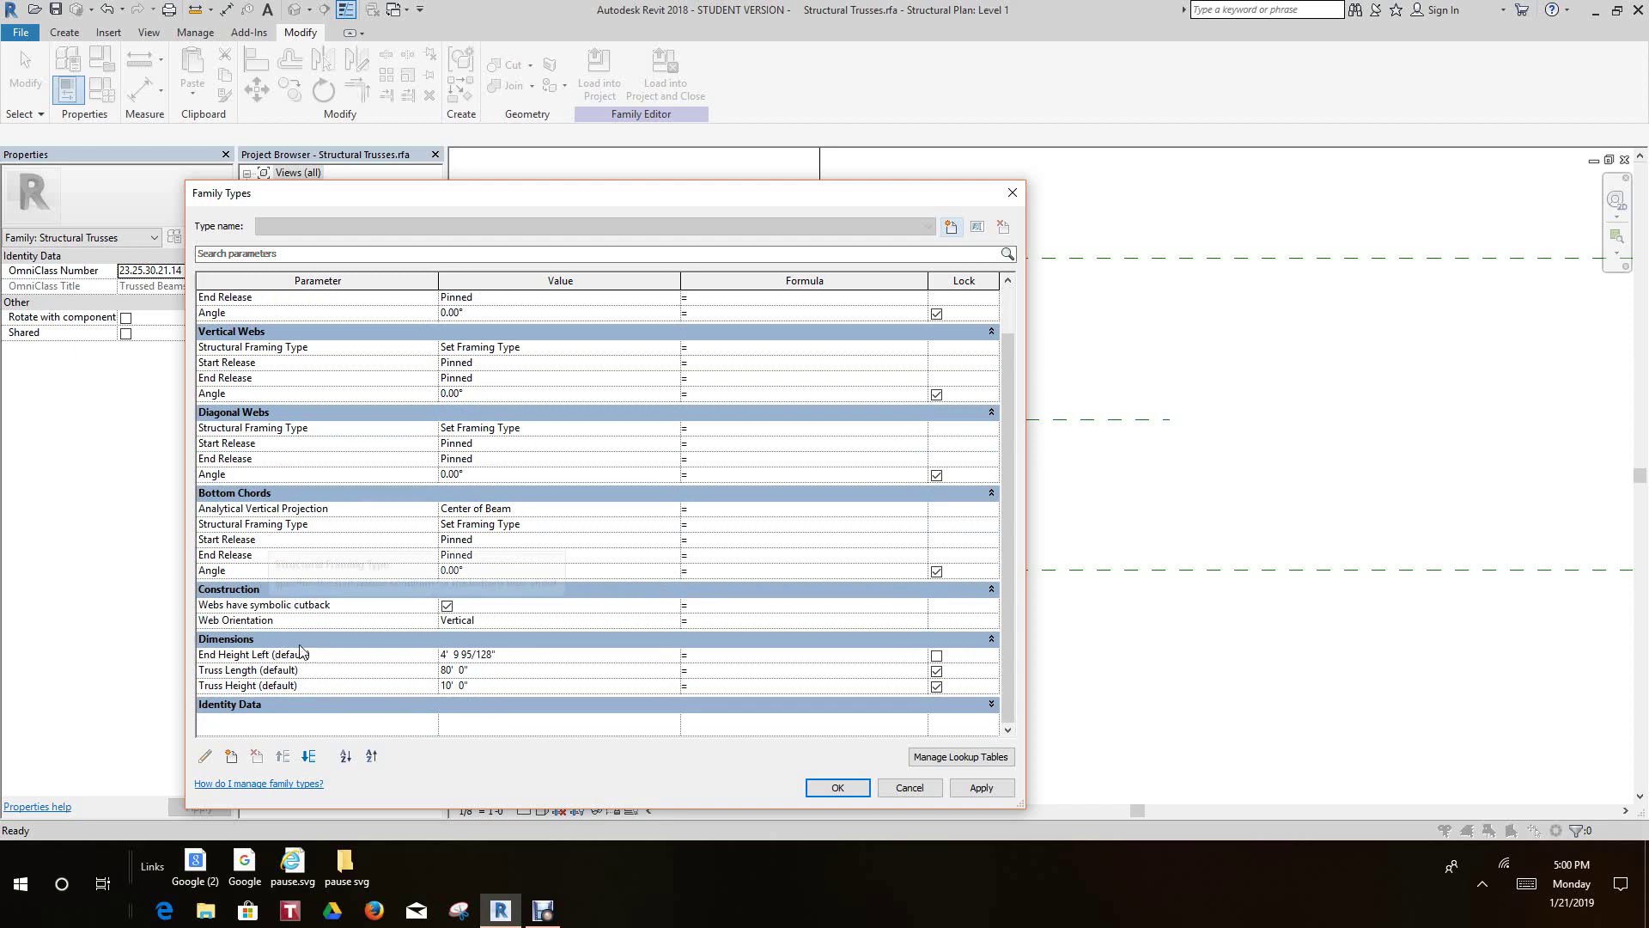
left_click(517, 657)
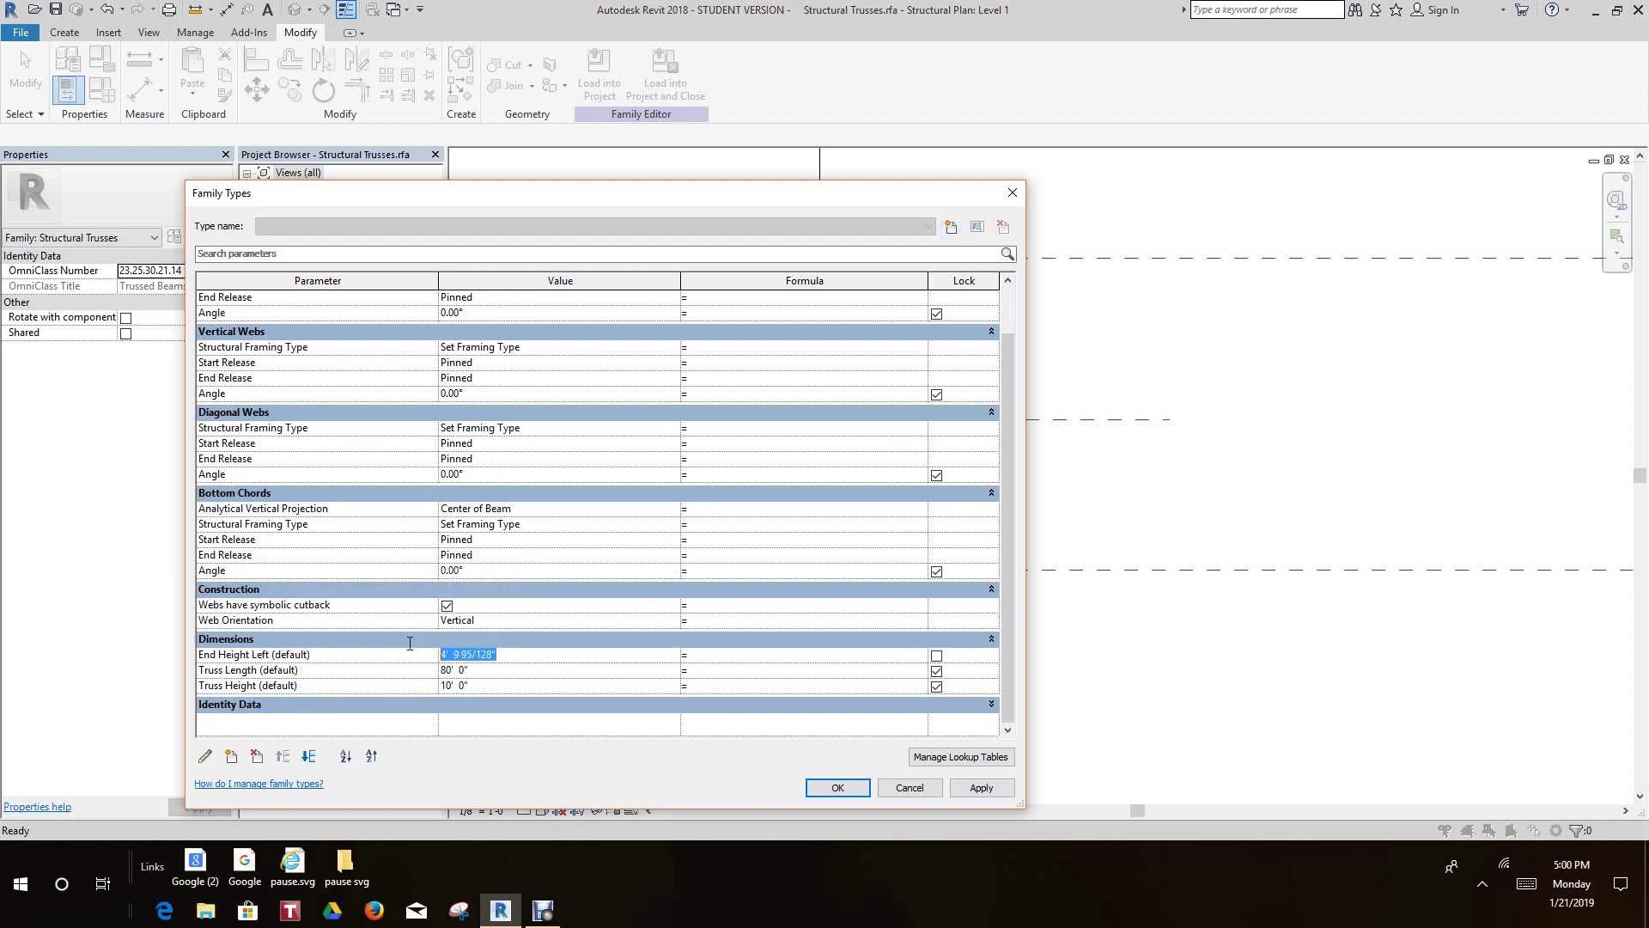
type("4")
left_click(981, 787)
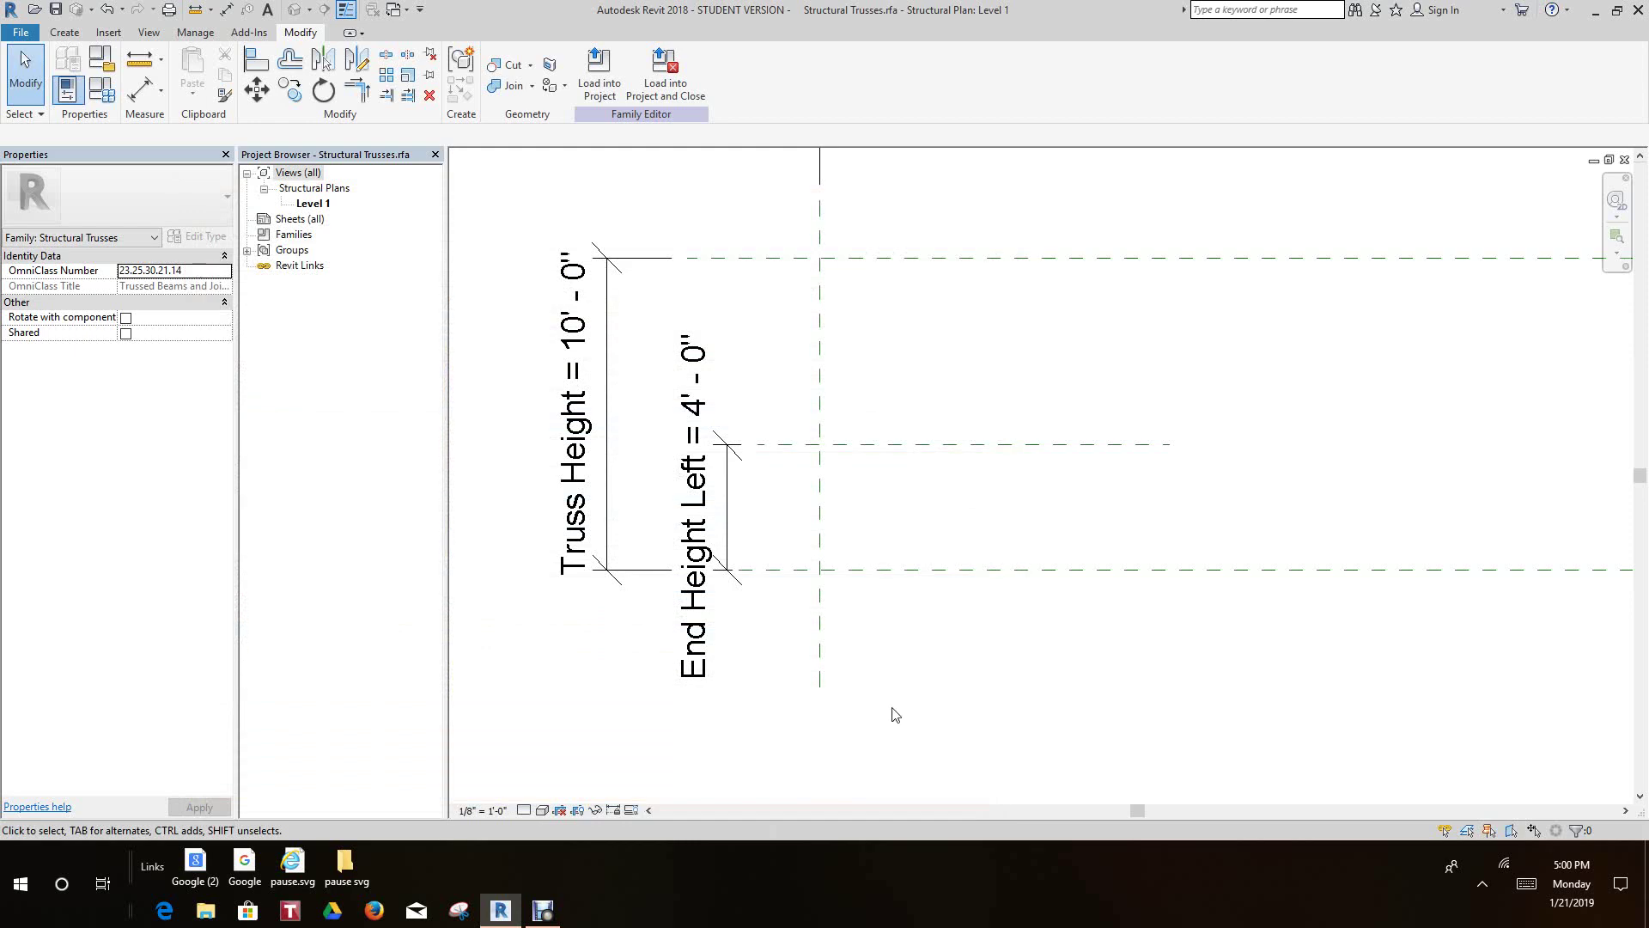
Add an aligned dimension from the bottom chord plane to the short horizontal reference plane at the truss's right end.
scroll(788, 544, "down", 5)
middle_click_drag(1064, 589, 943, 581)
scroll(1196, 521, "up", 2)
scroll(1197, 521, "down", 1)
middle_click_drag(1374, 539, 934, 608)
scroll(992, 569, "up", 2)
scroll(997, 515, "down", 1)
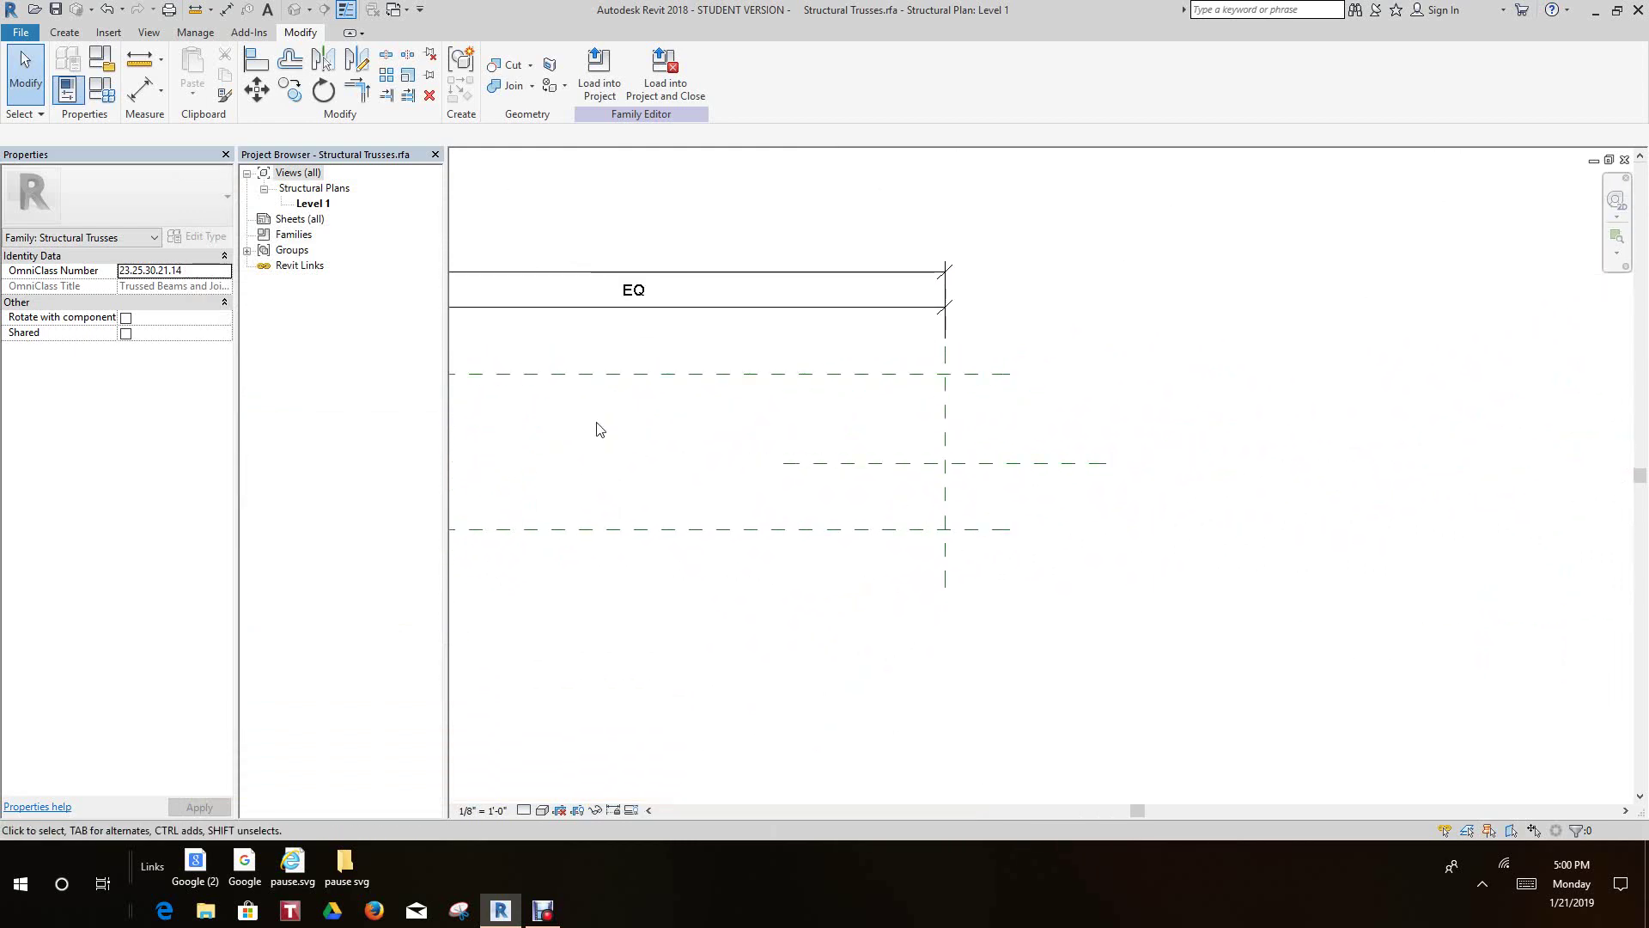
left_click(148, 89)
left_click(987, 530)
left_click(997, 467)
left_click(1003, 268)
right_click(1053, 286)
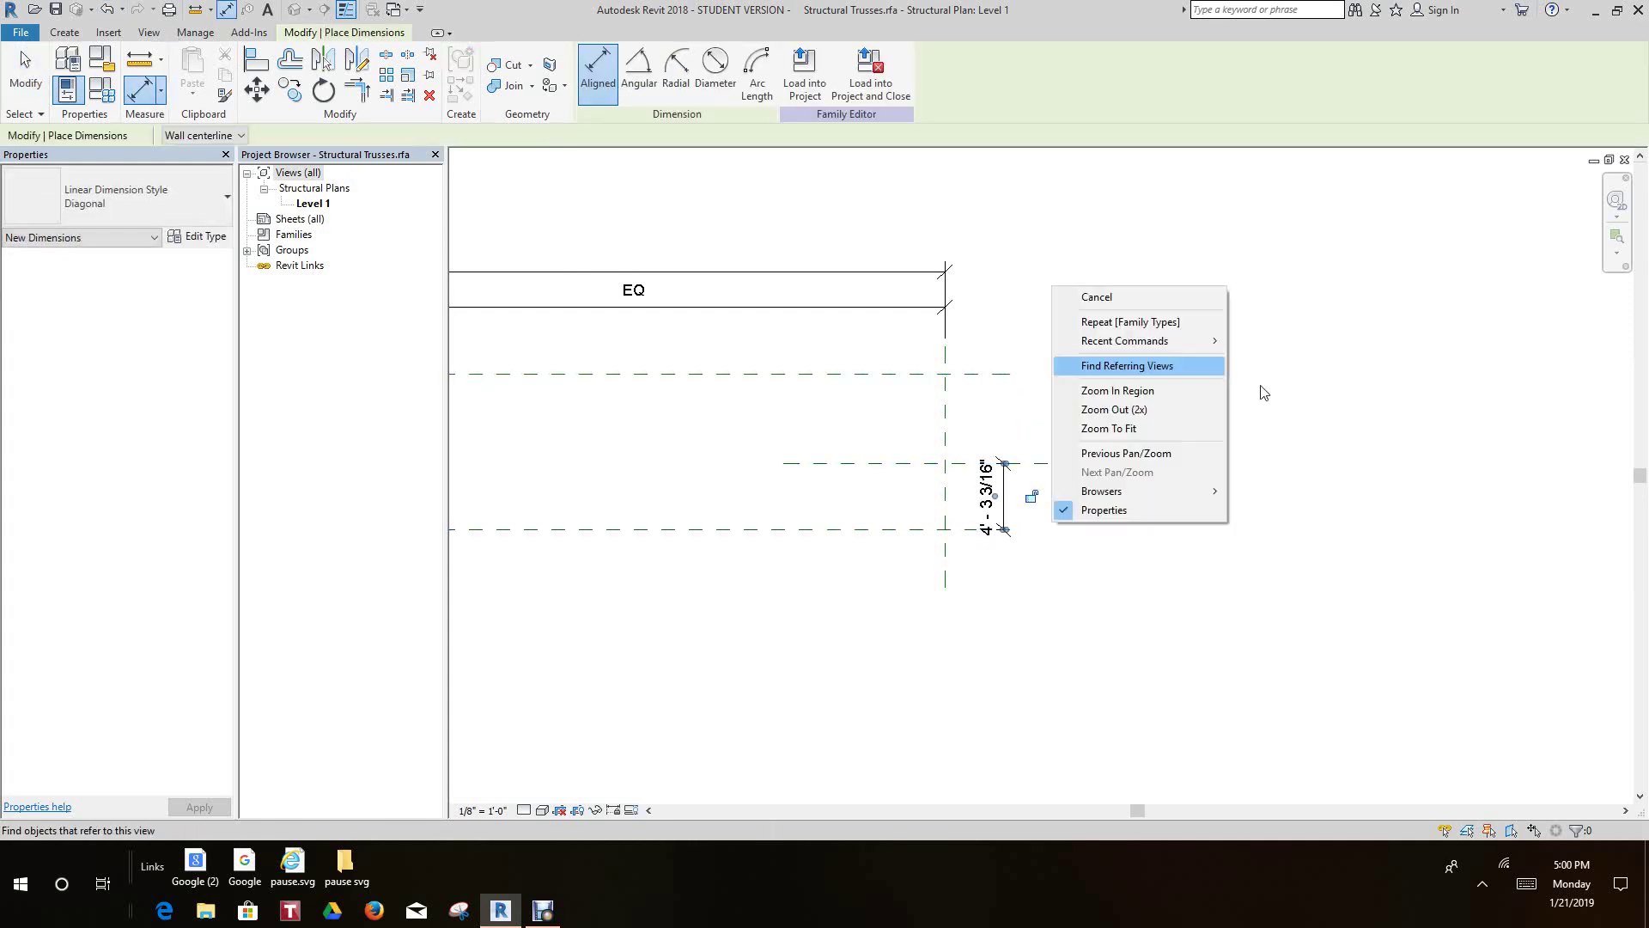
left_click(1107, 292)
right_click(1130, 425)
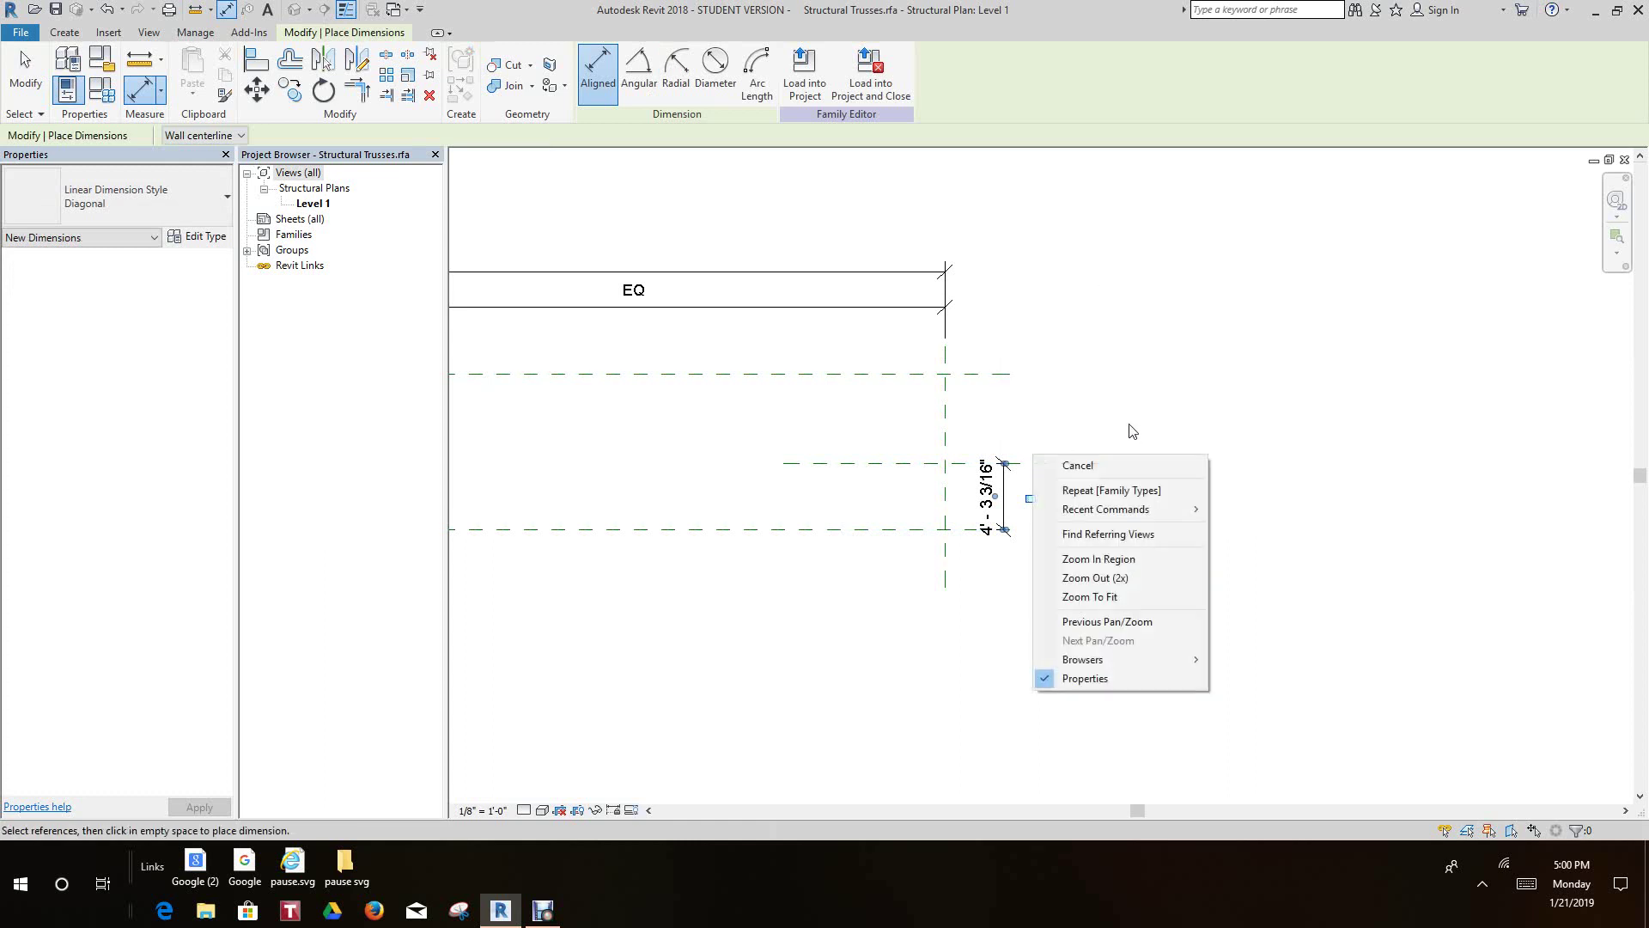
left_click(1162, 438)
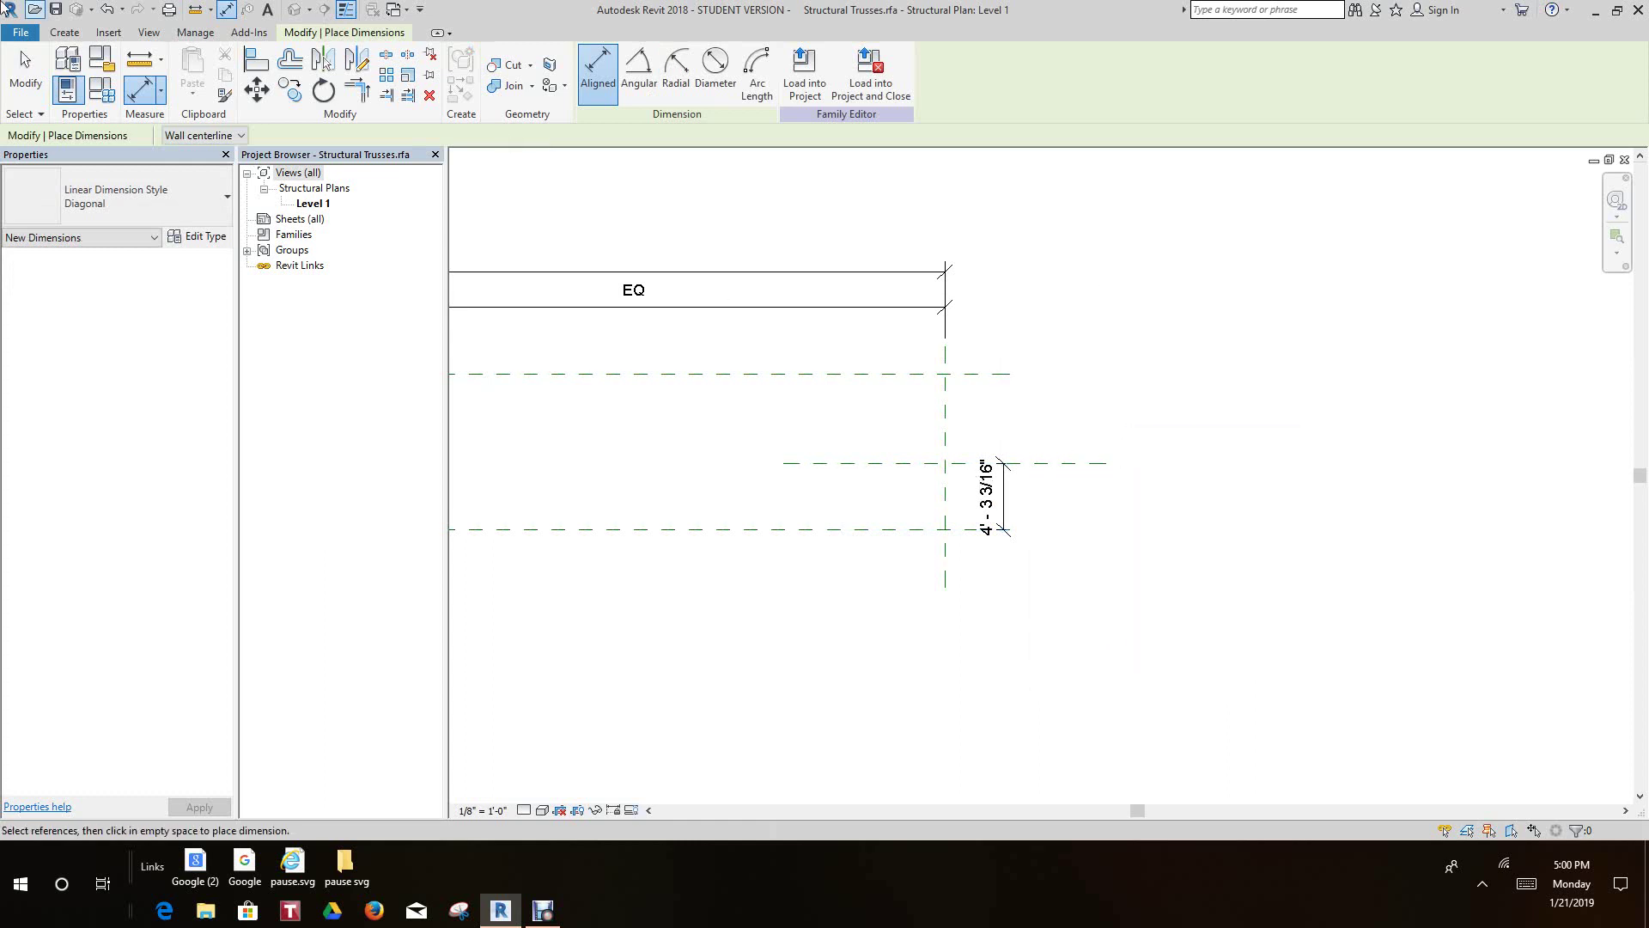
left_click(26, 70)
Label the right end's short vertical dimension with a new instance family parameter named End Height Right.
left_click(1007, 514)
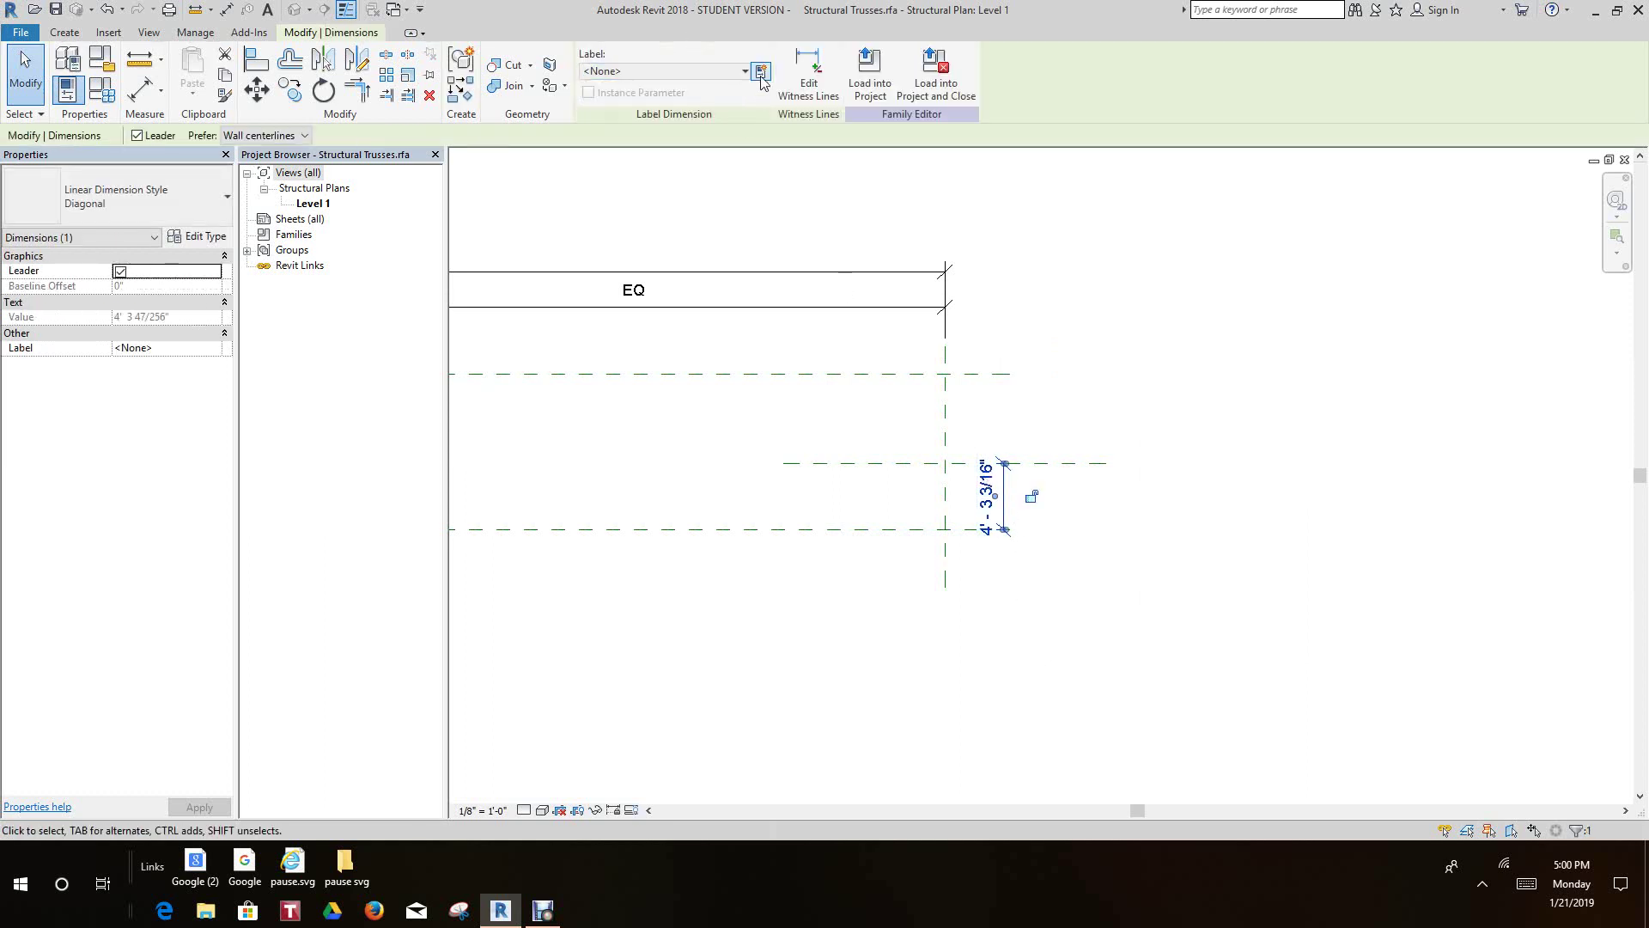
left_click(762, 71)
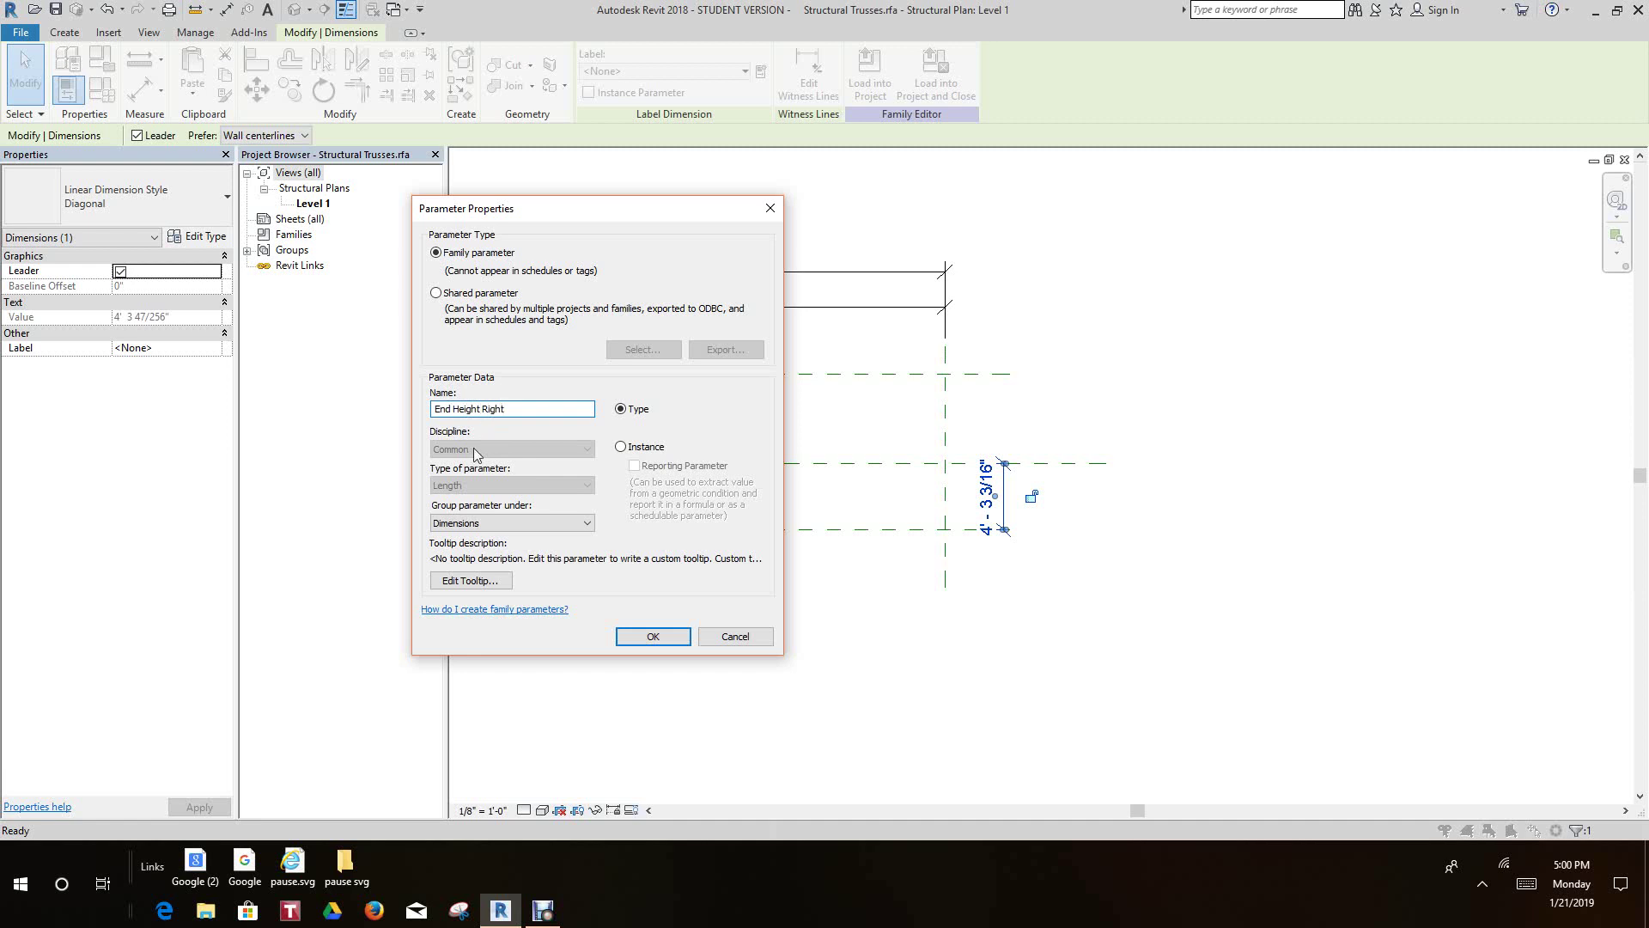
left_click(620, 447)
left_click(652, 636)
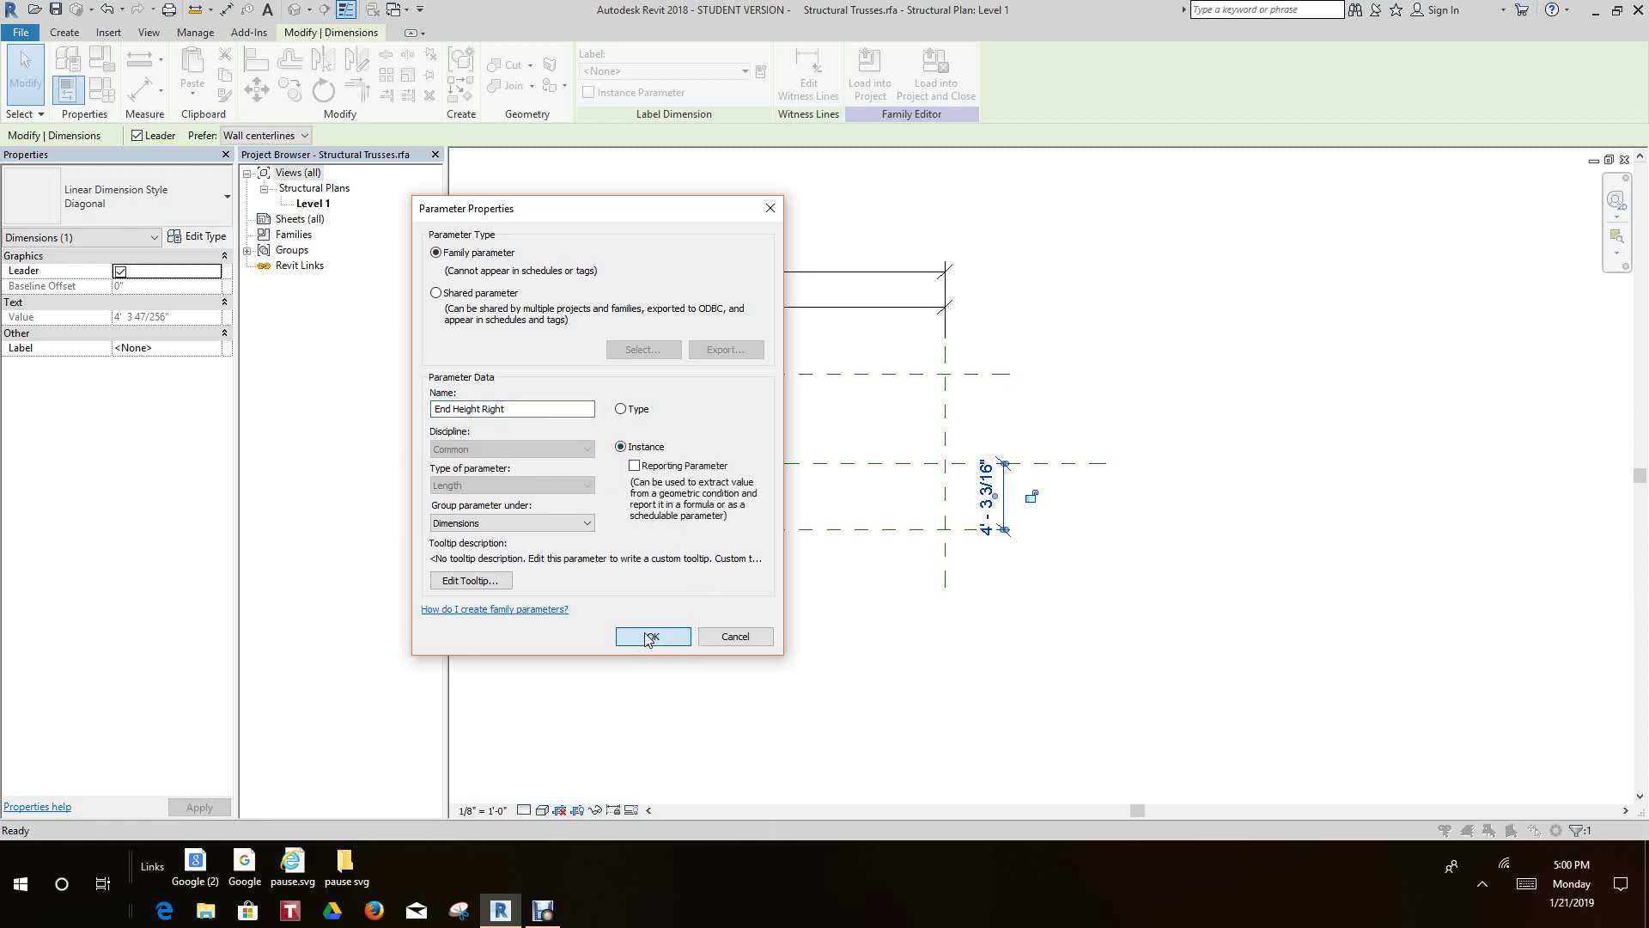
left_click(1236, 772)
Set the End Height Right parameter to 4' 0" in the family types and apply it.
scroll(1237, 766, "down", 2)
middle_click_drag(1252, 745, 1204, 578)
scroll(1203, 579, "up", 4)
scroll(1200, 587, "up", 2)
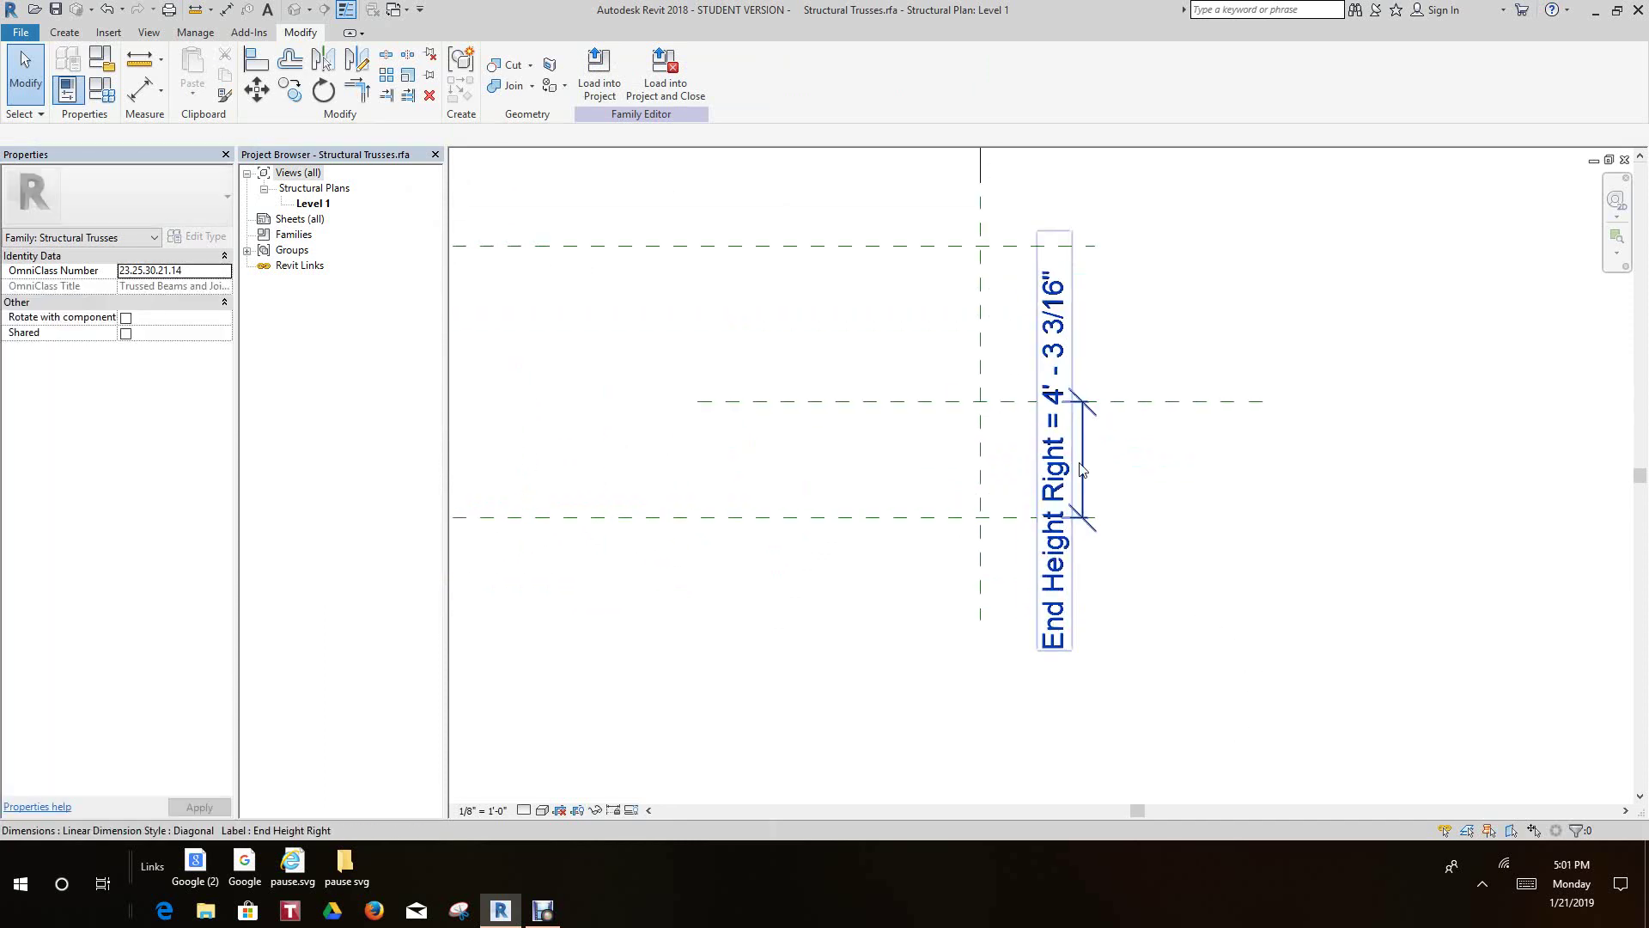
left_click(1083, 464)
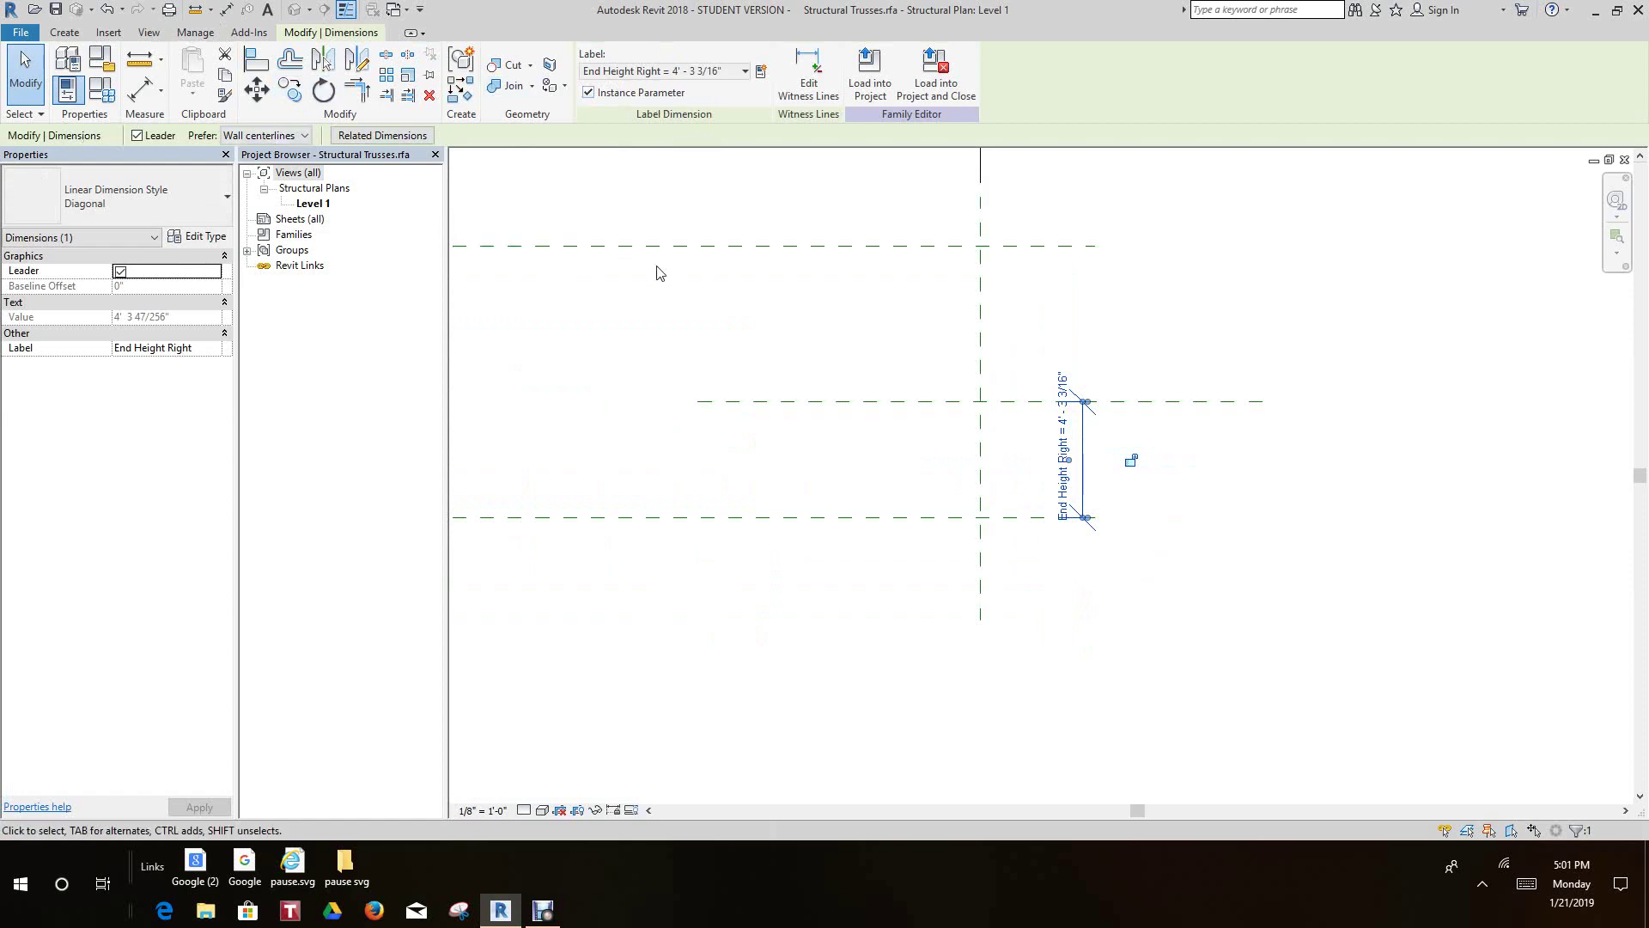
left_click(542, 168)
left_click(100, 90)
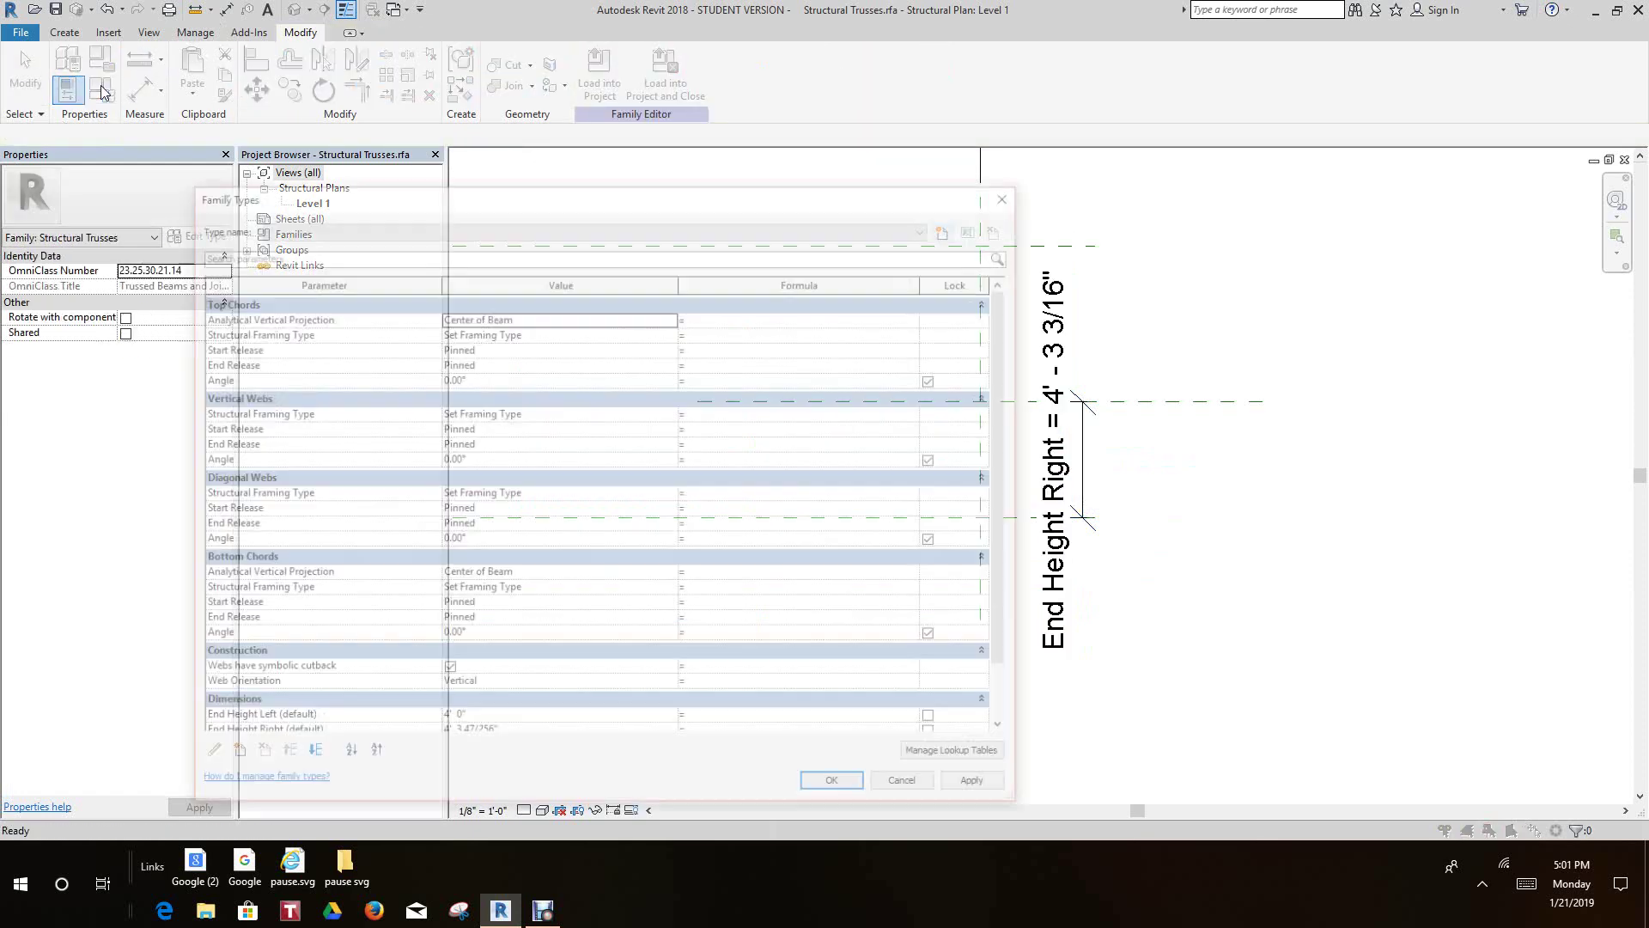
scroll(464, 713, "down", 2)
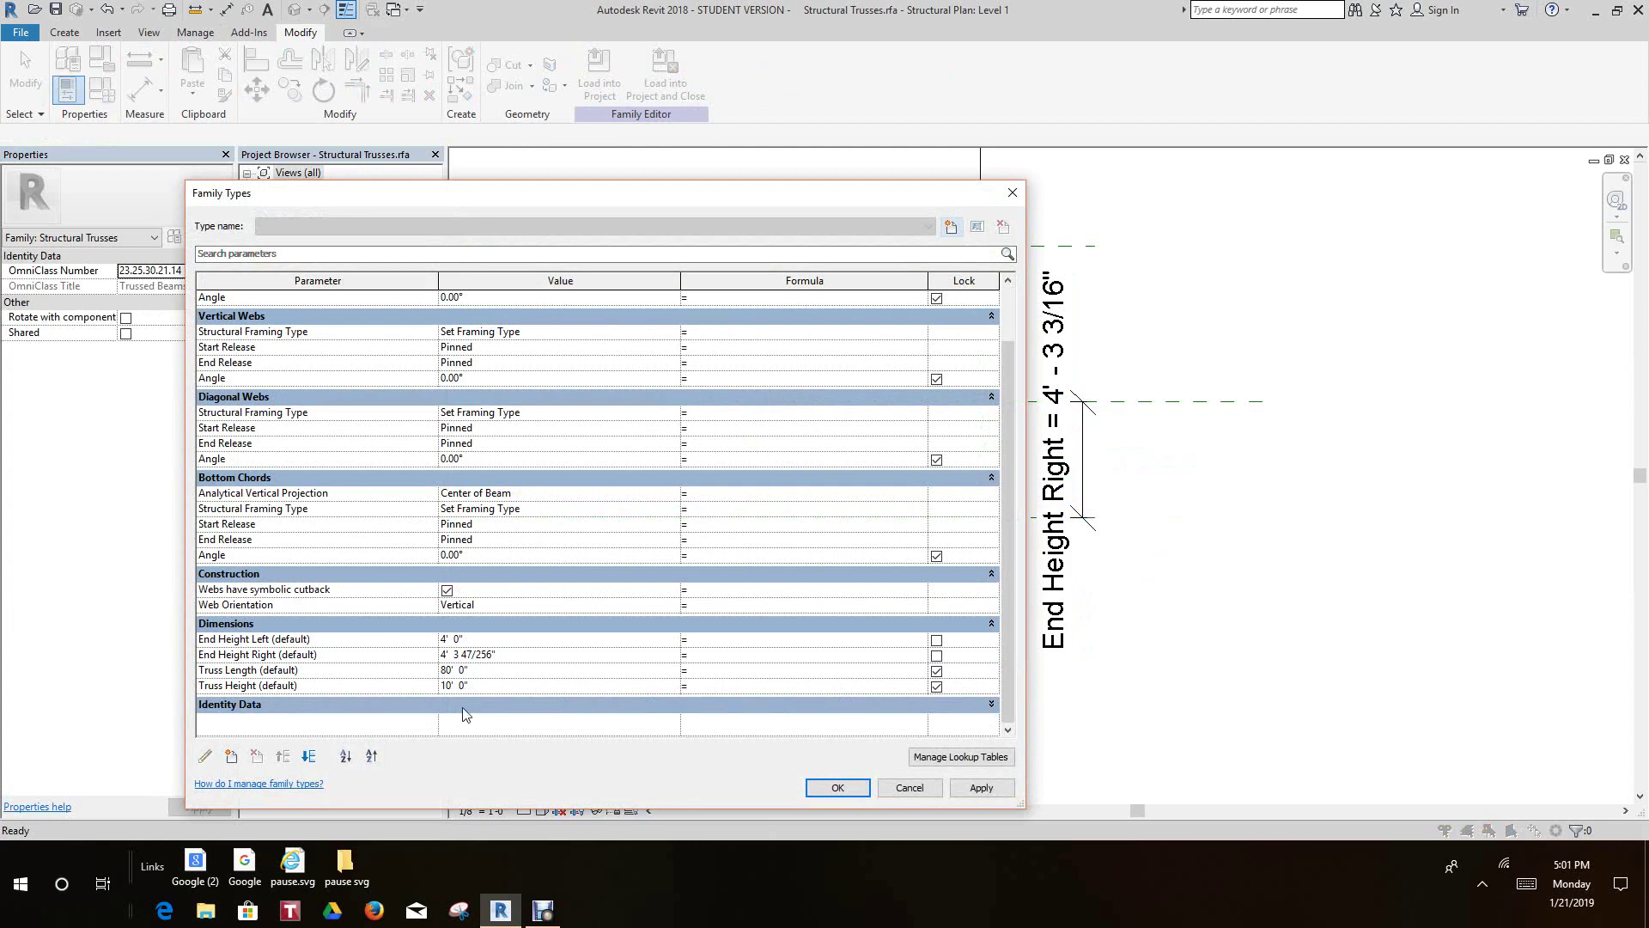
left_click(504, 656)
type("4")
left_click(980, 791)
left_click(835, 788)
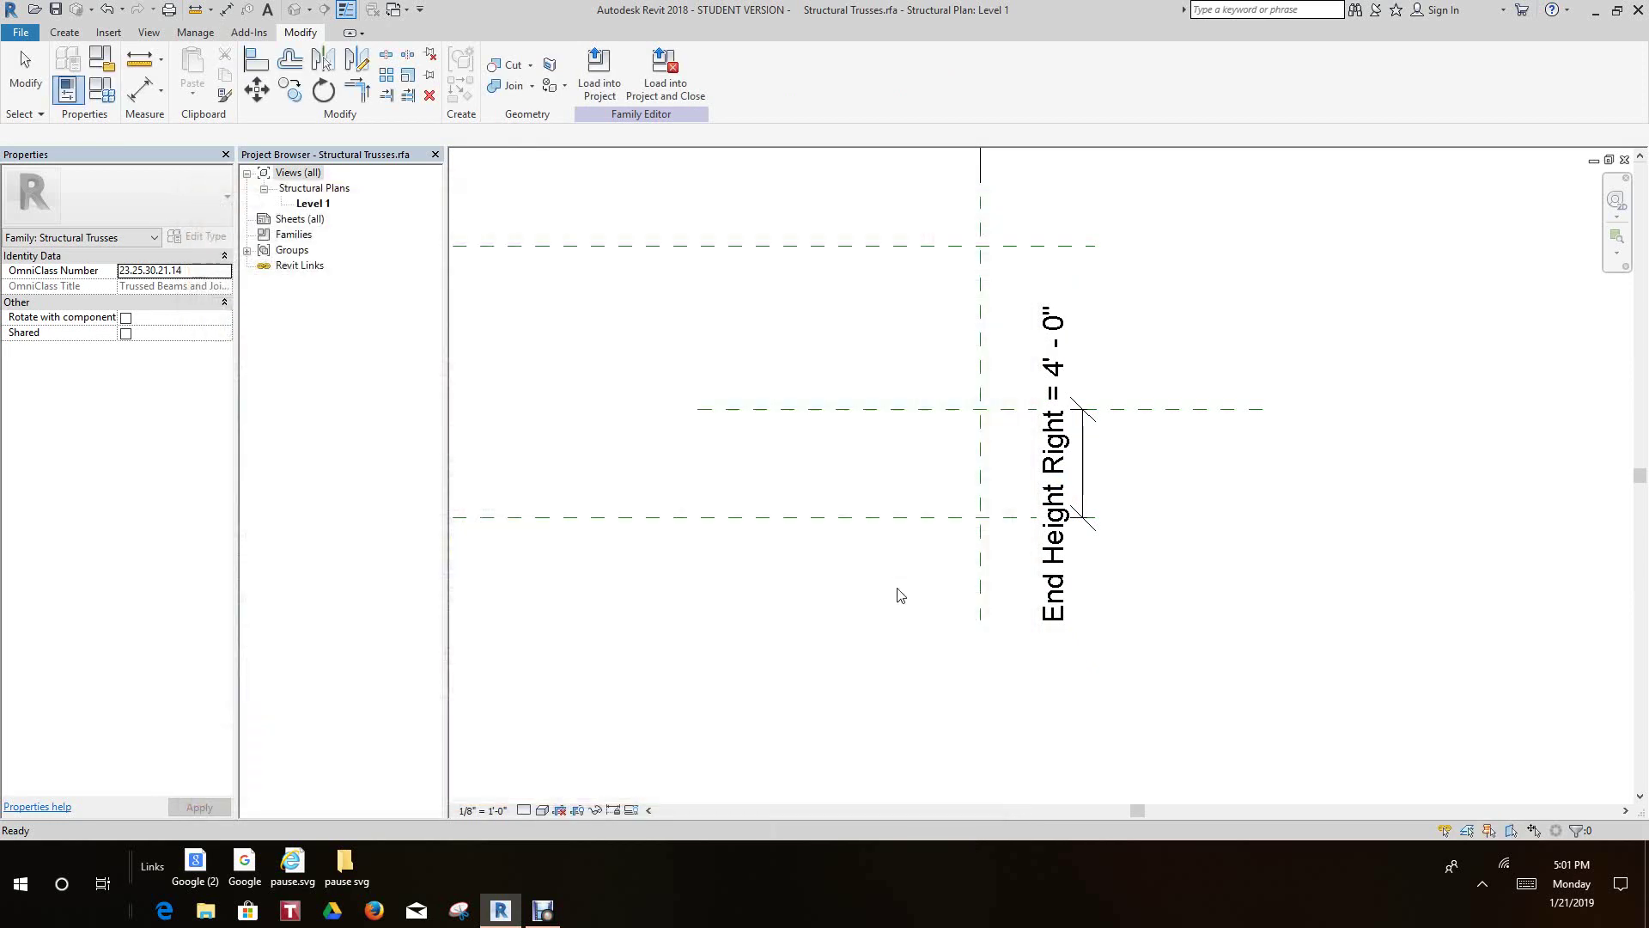
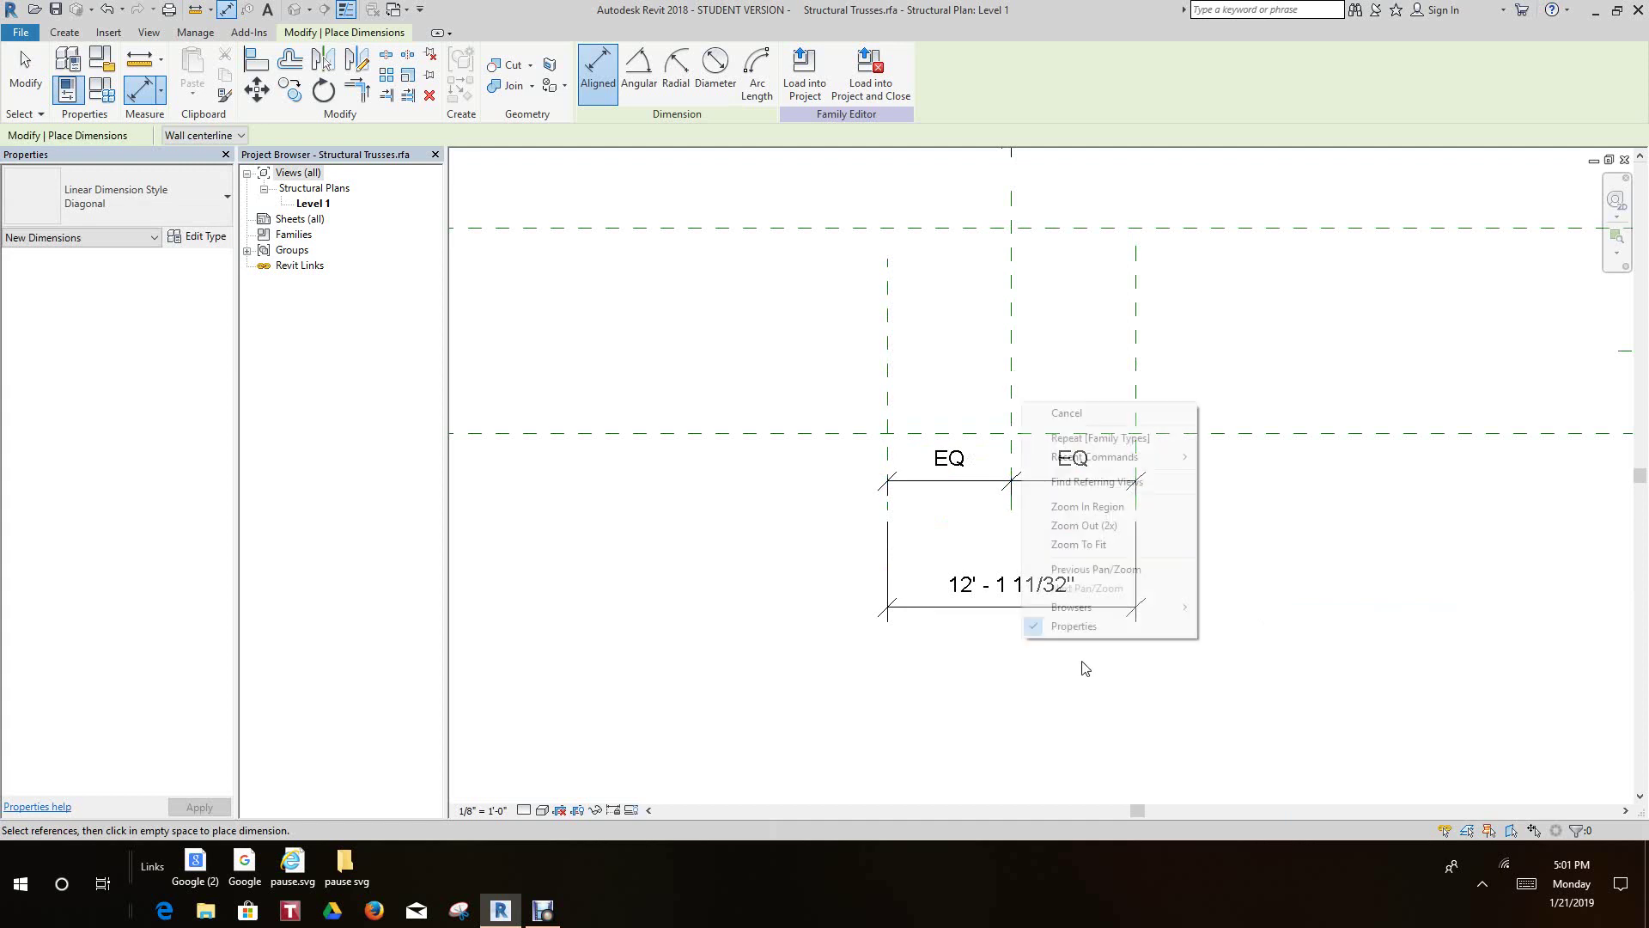
Label the dimension between the two inner vertical reference planes with a new instance family parameter named Top Chord Length.
left_click(1066, 413)
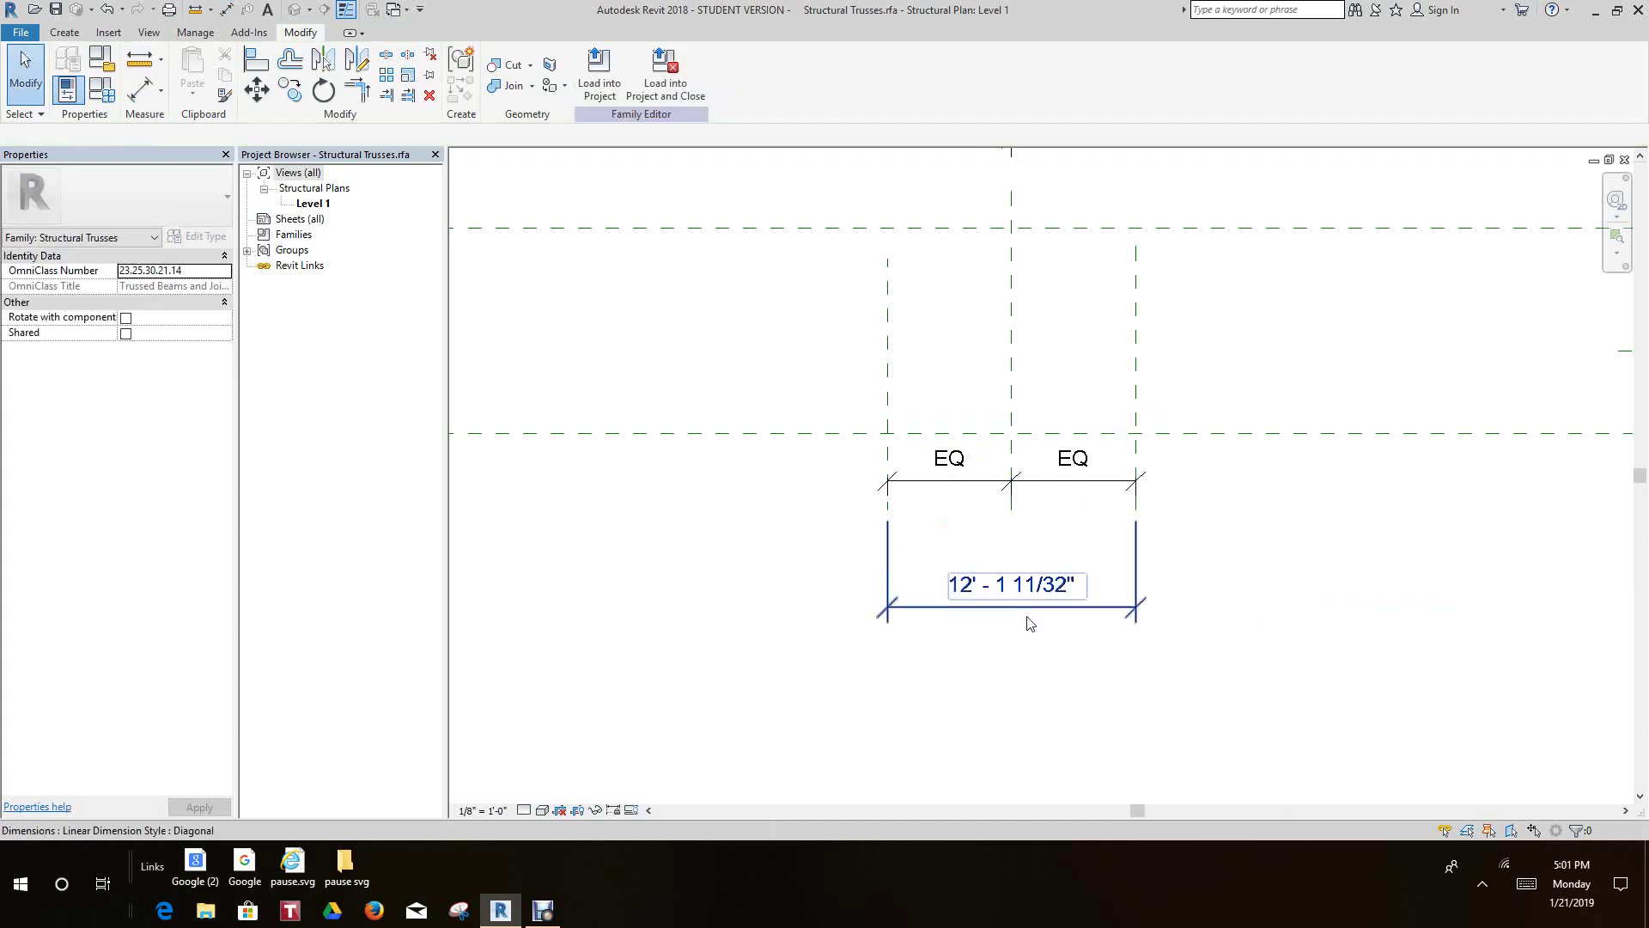
left_click(1029, 615)
left_click(574, 219)
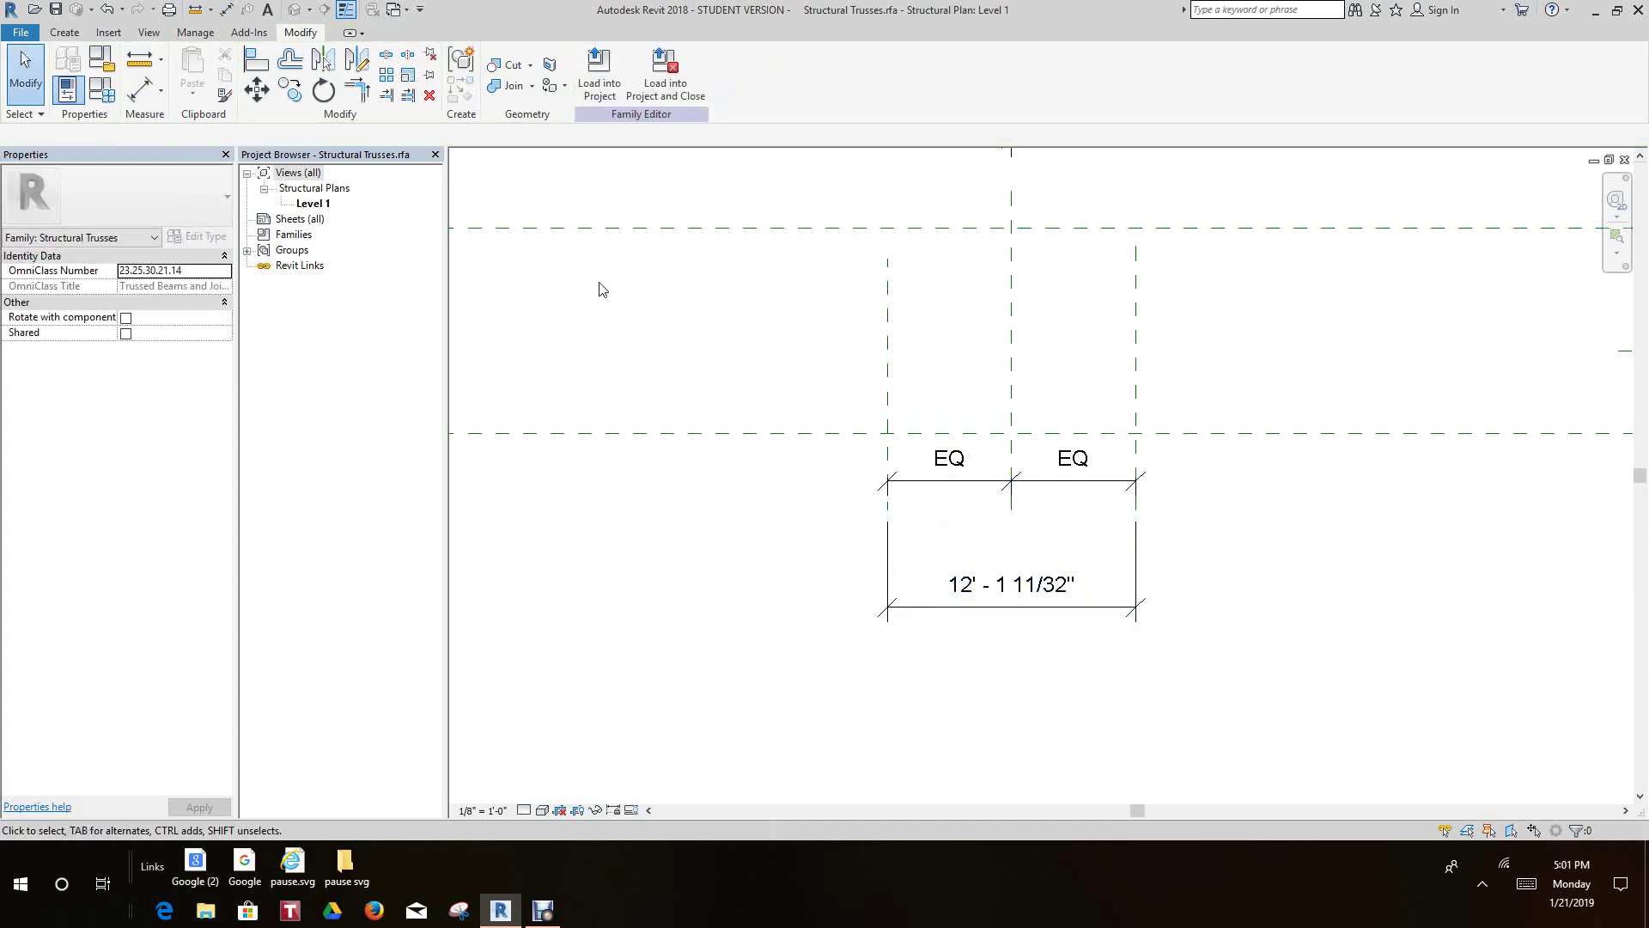
right_click(600, 283)
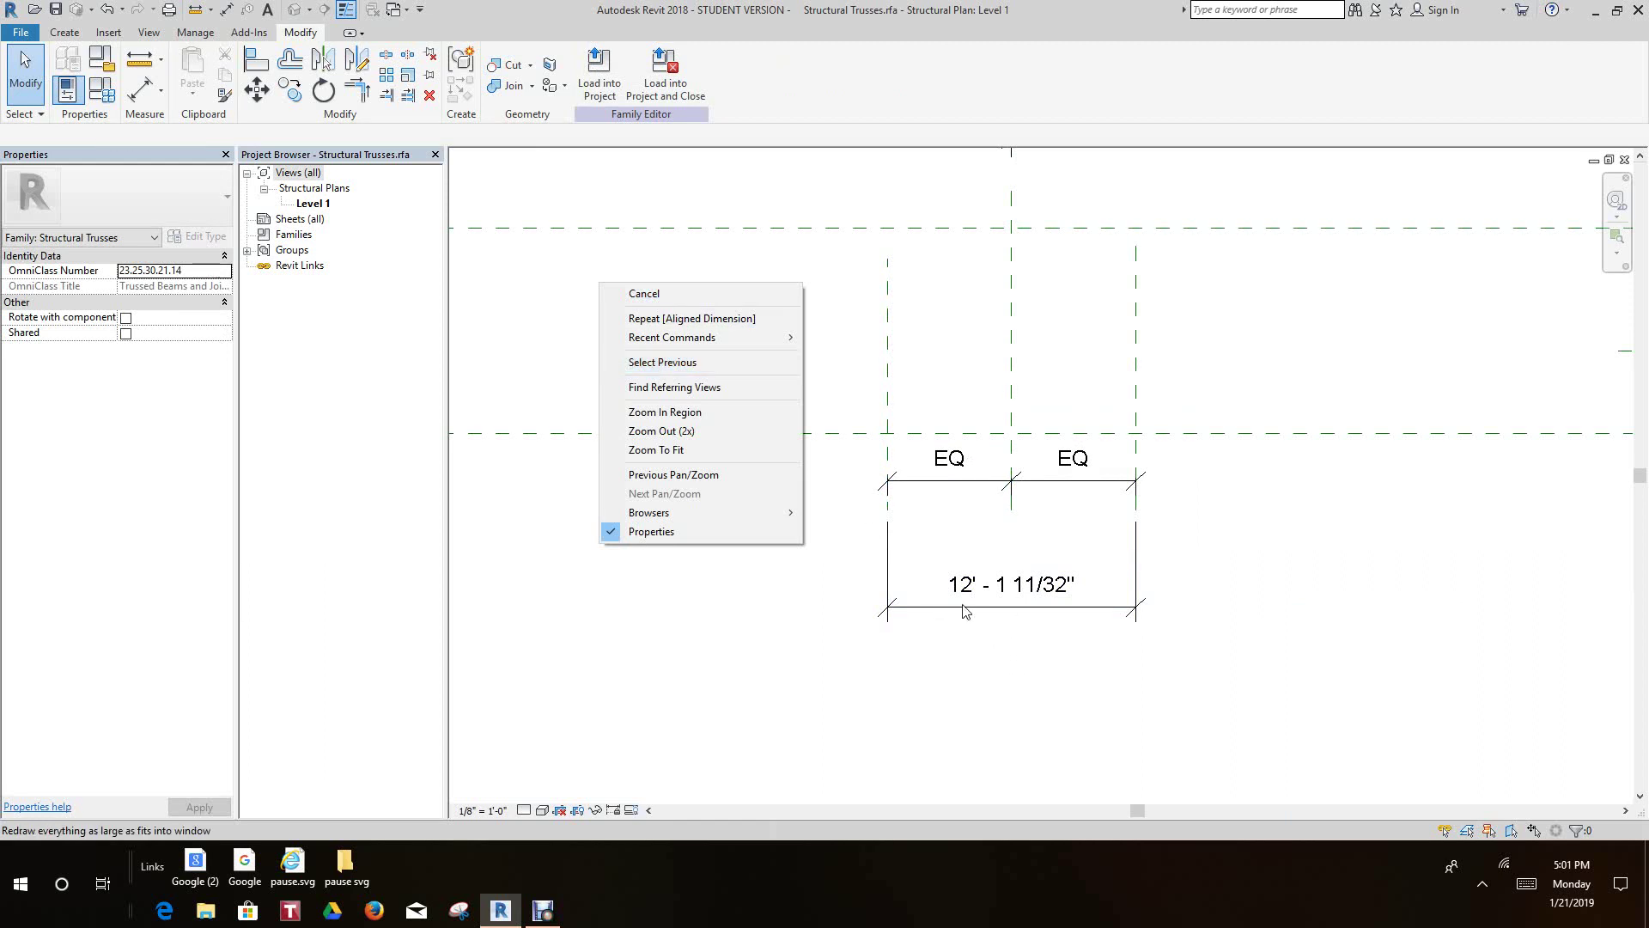
left_click(661, 294)
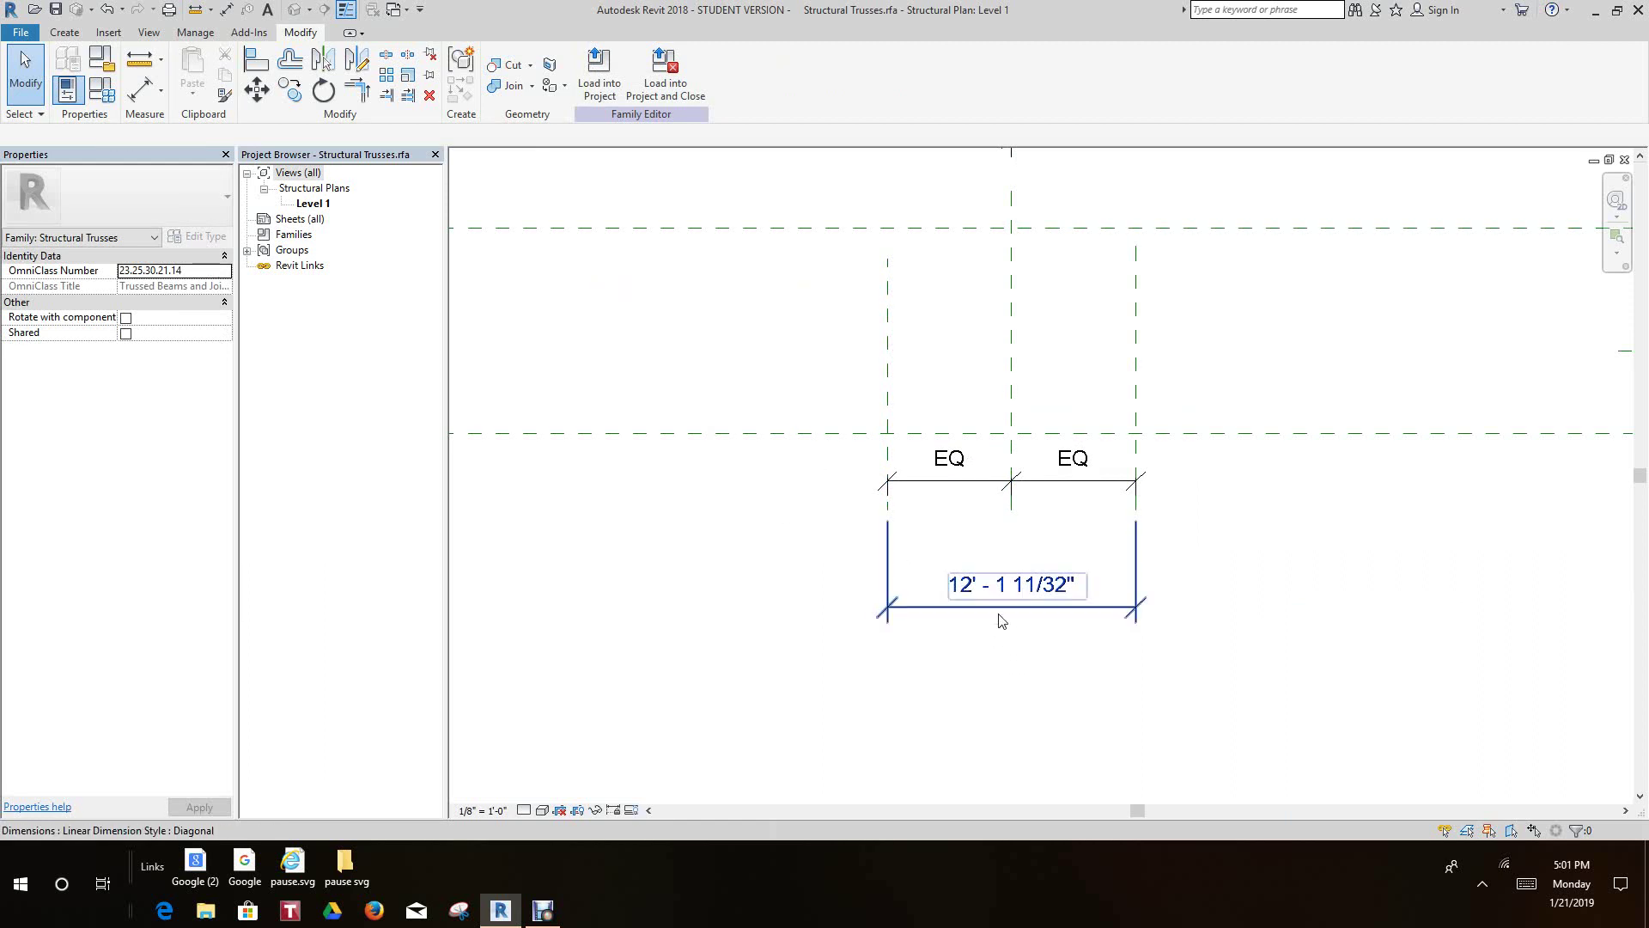
left_click(887, 550)
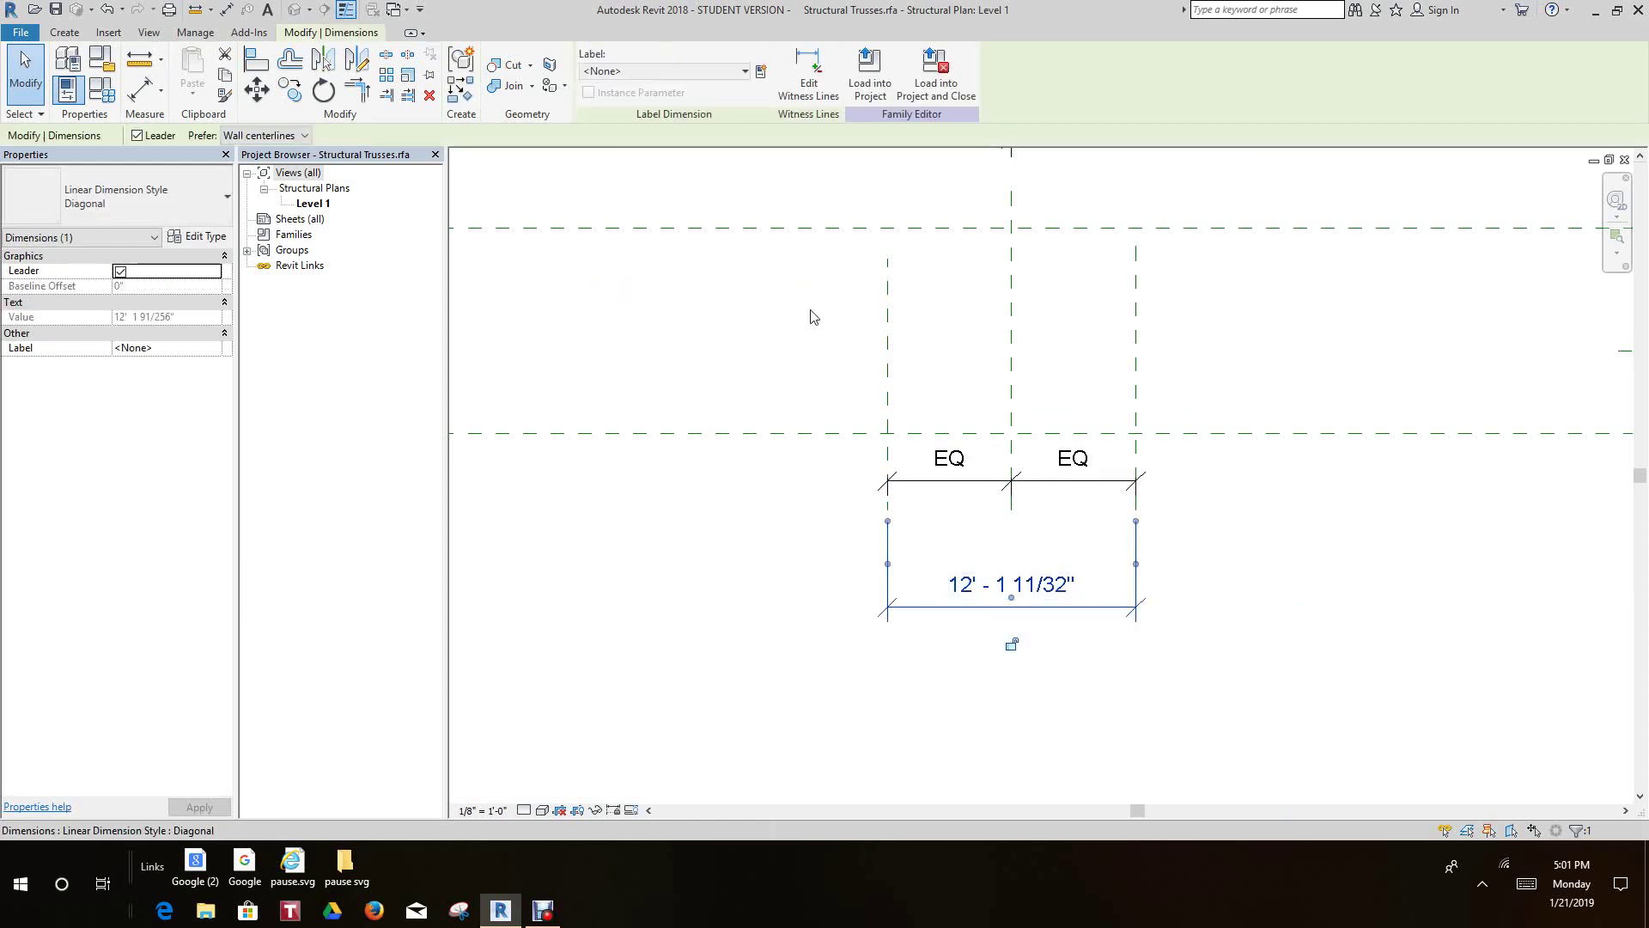
left_click(760, 72)
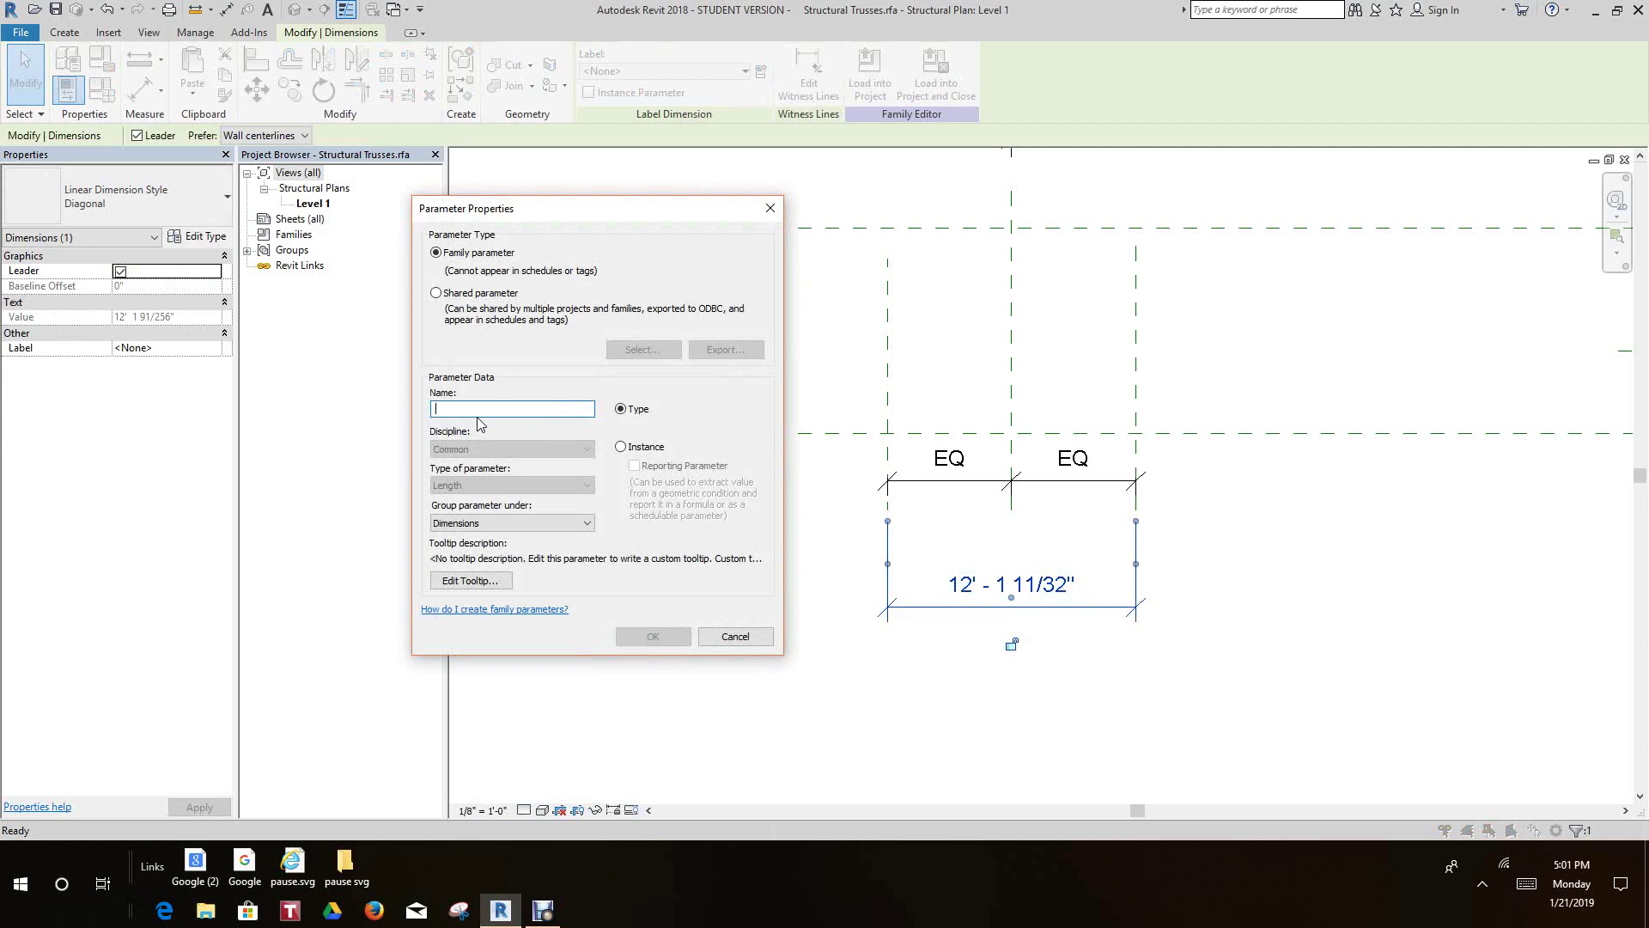
type("Top Chord Length")
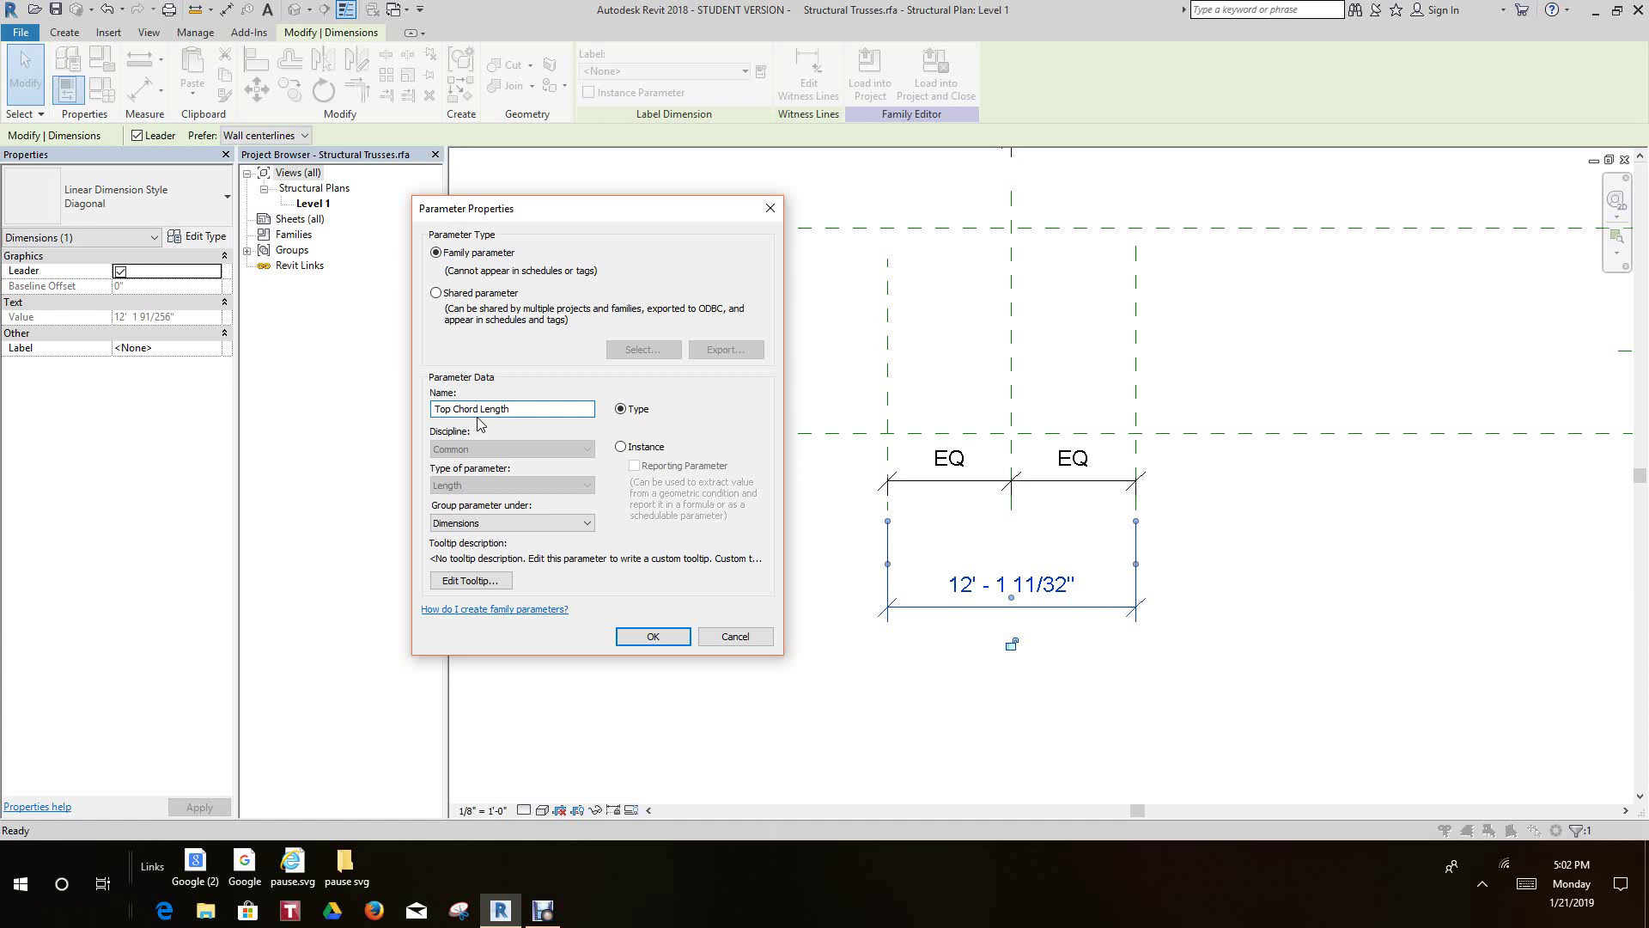
left_click(621, 447)
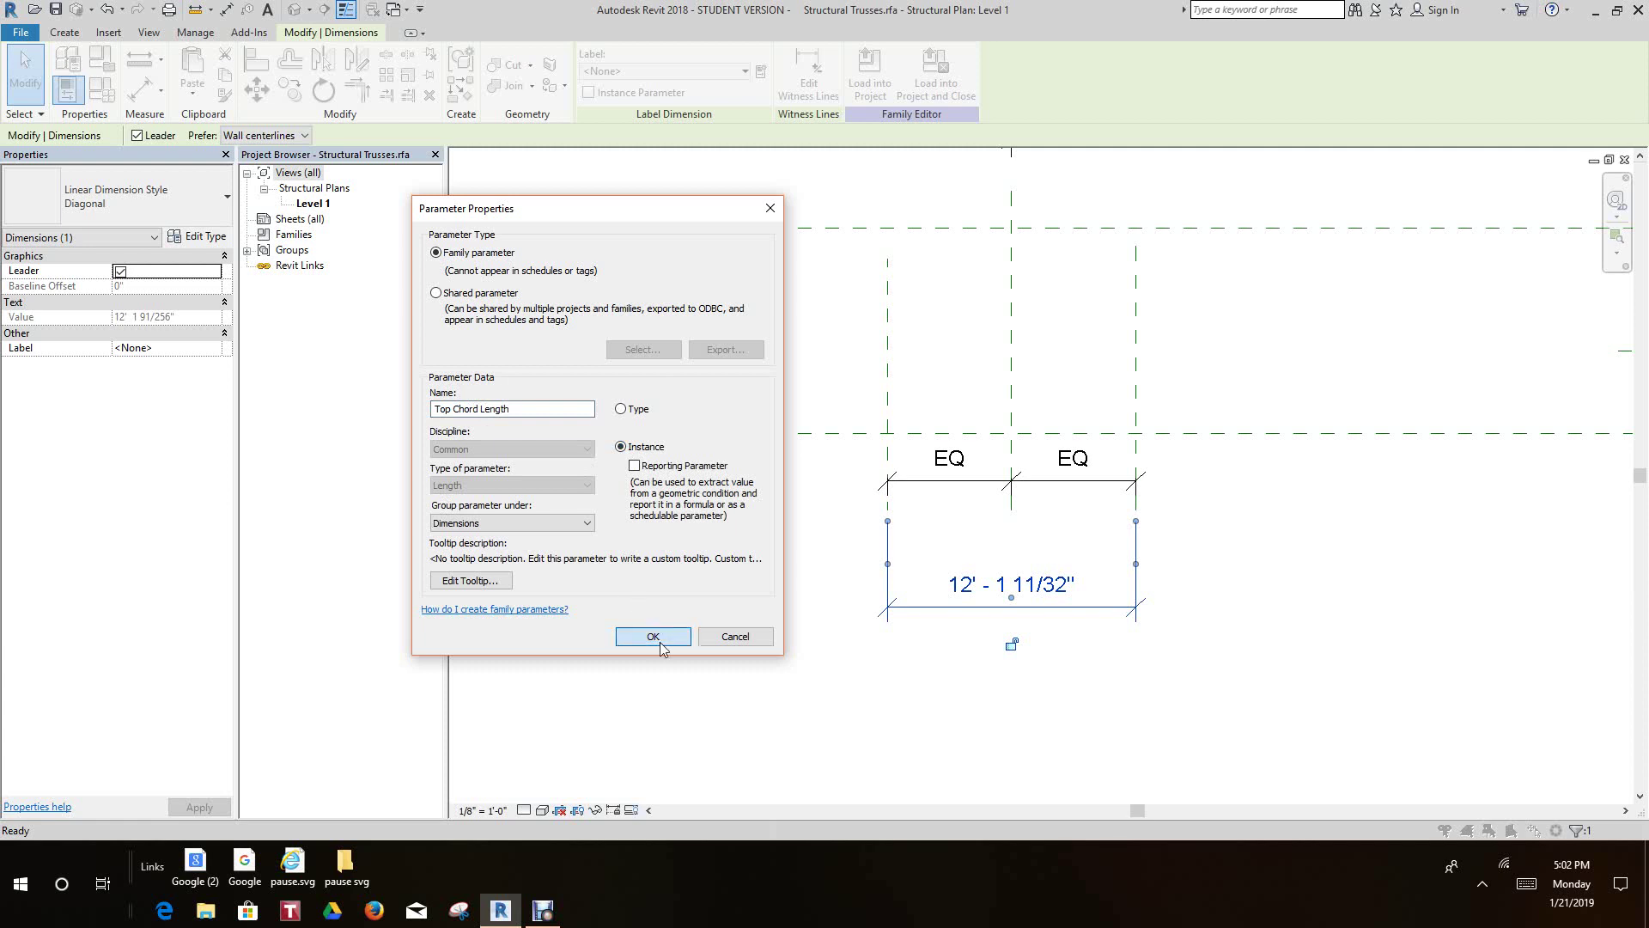
left_click(661, 643)
left_click(813, 690)
Set the Top Chord Length parameter to 20' 0" in the family types and apply it.
middle_click_drag(955, 658, 961, 674)
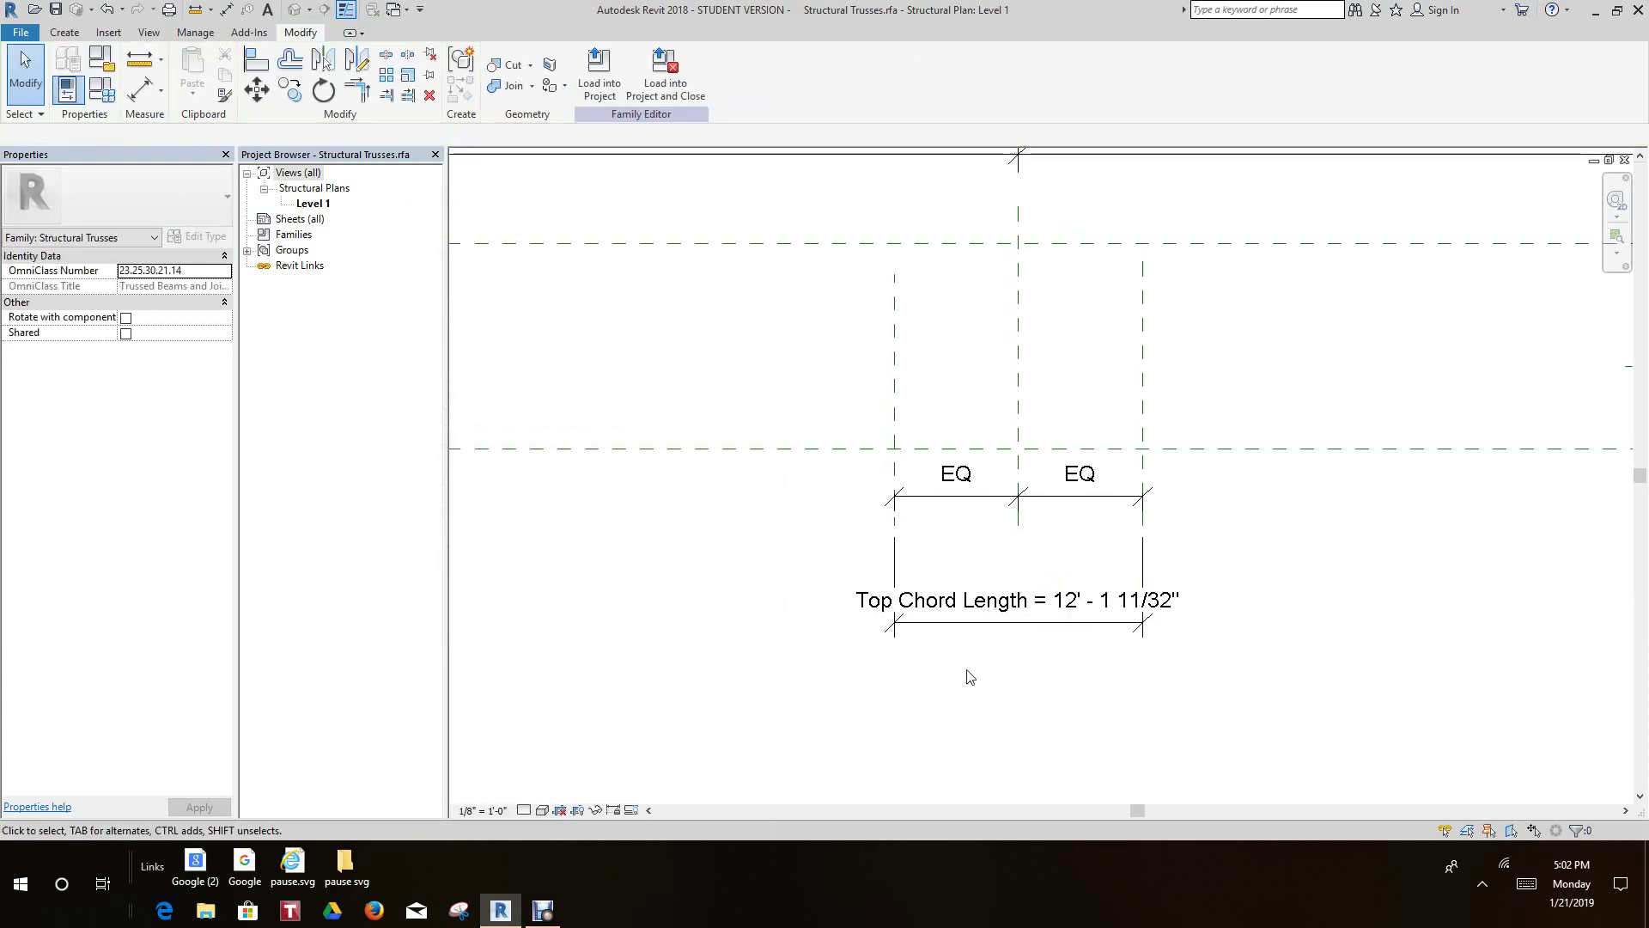
scroll(969, 677, "up", 3)
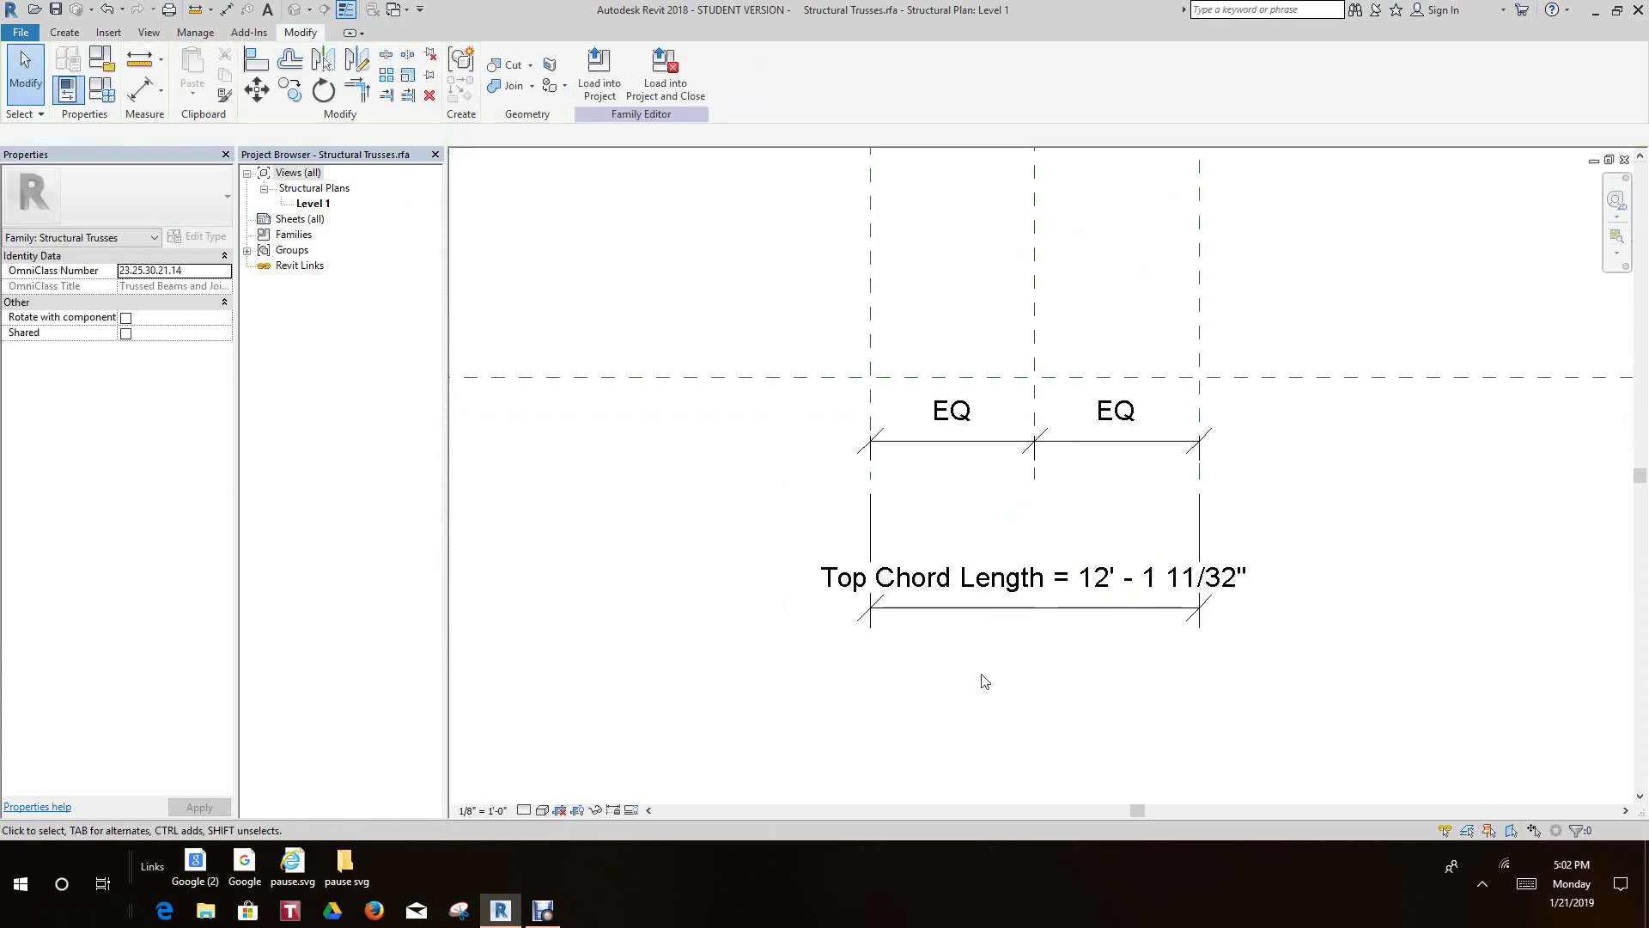
left_click(1064, 595)
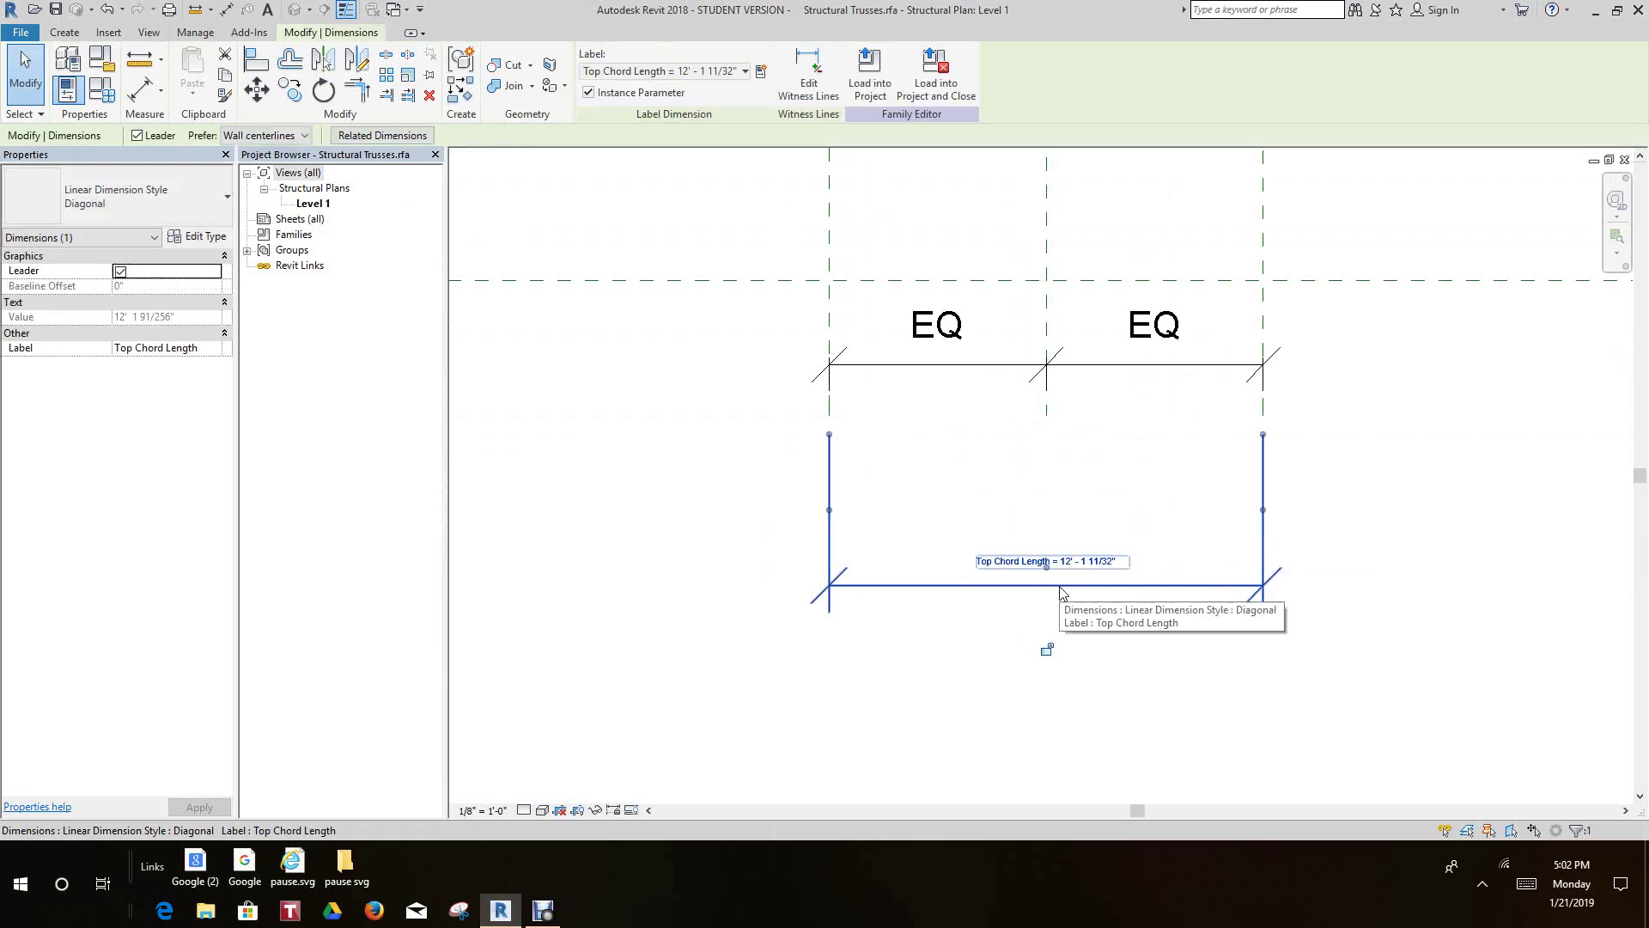
left_click(101, 89)
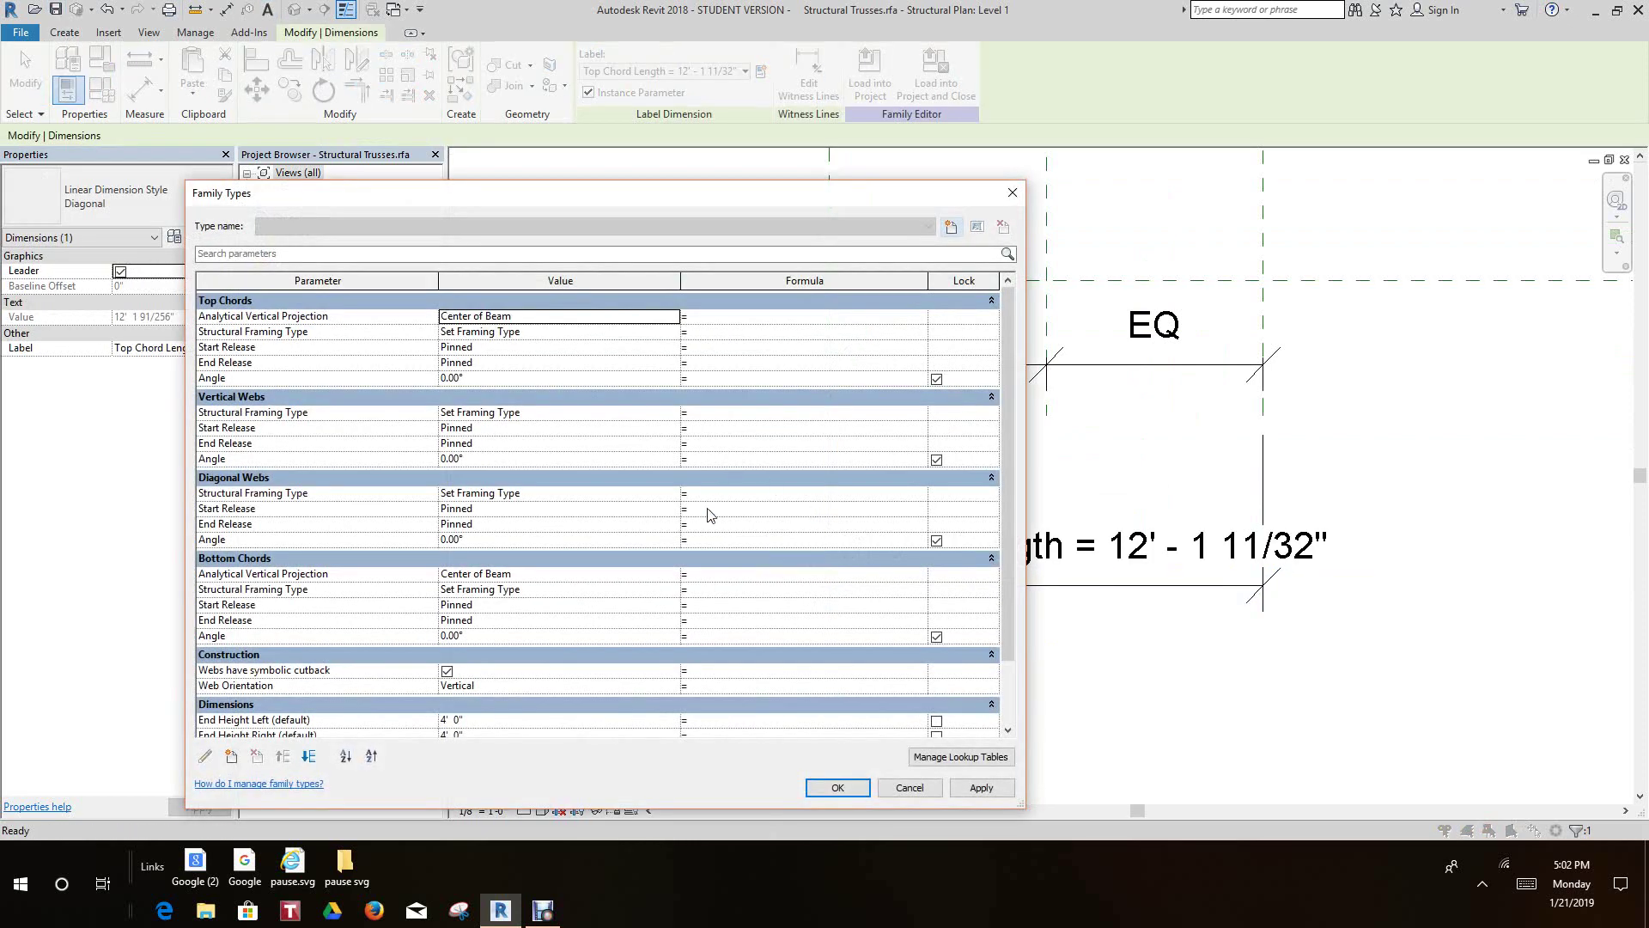
scroll(486, 658, "down", 2)
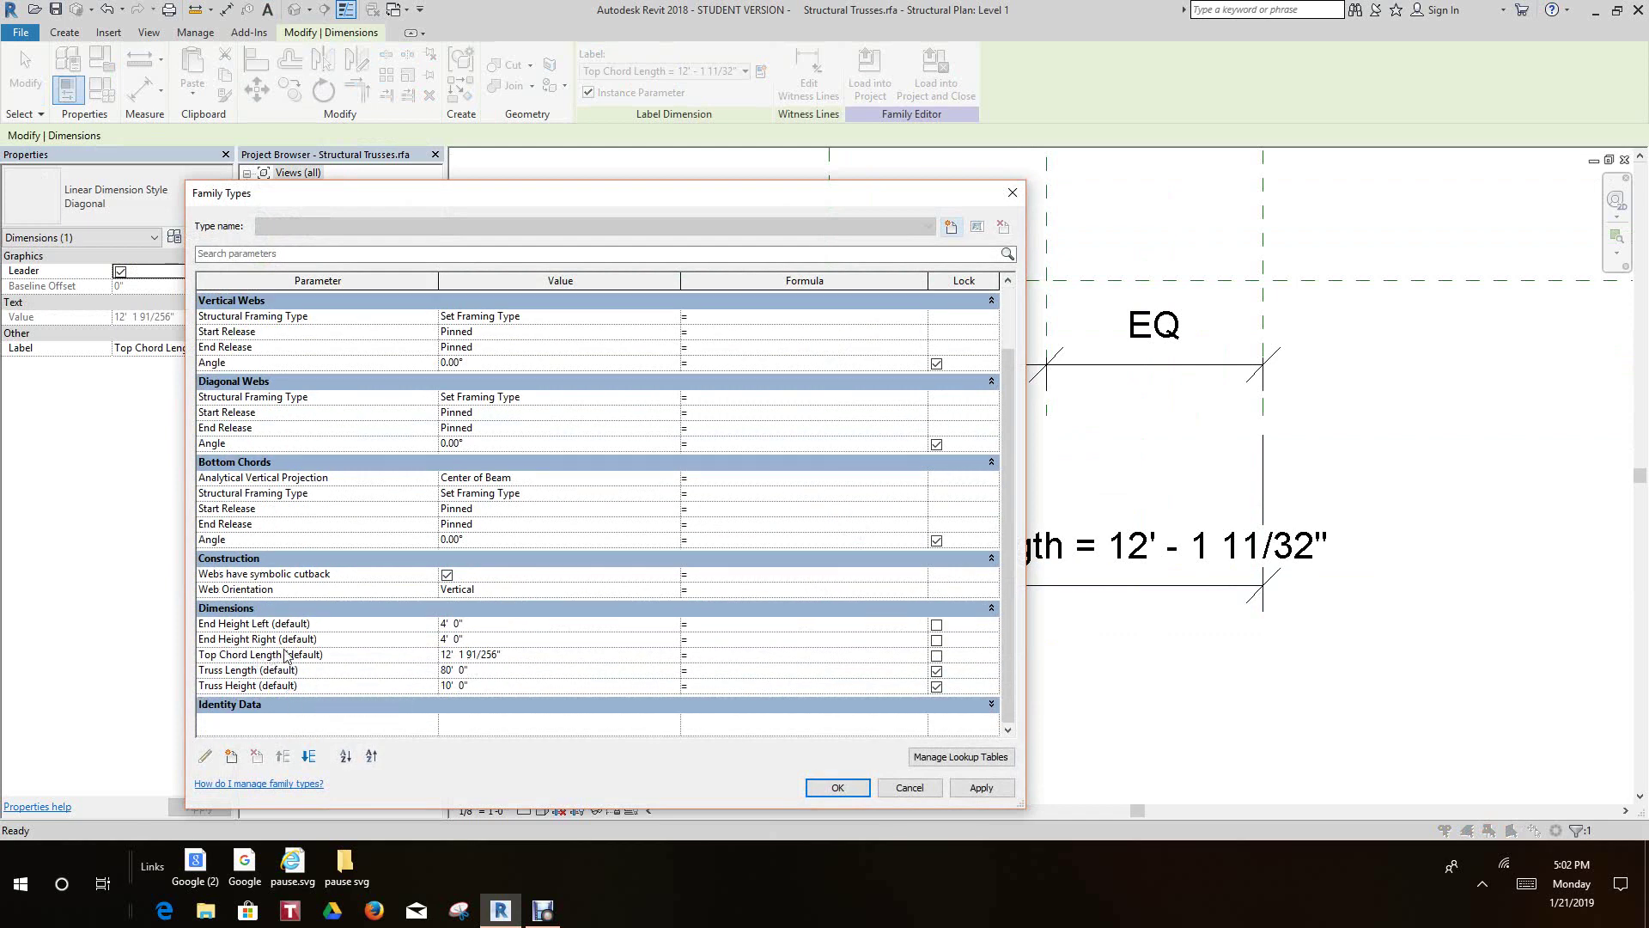
left_click(536, 670)
left_click(533, 659)
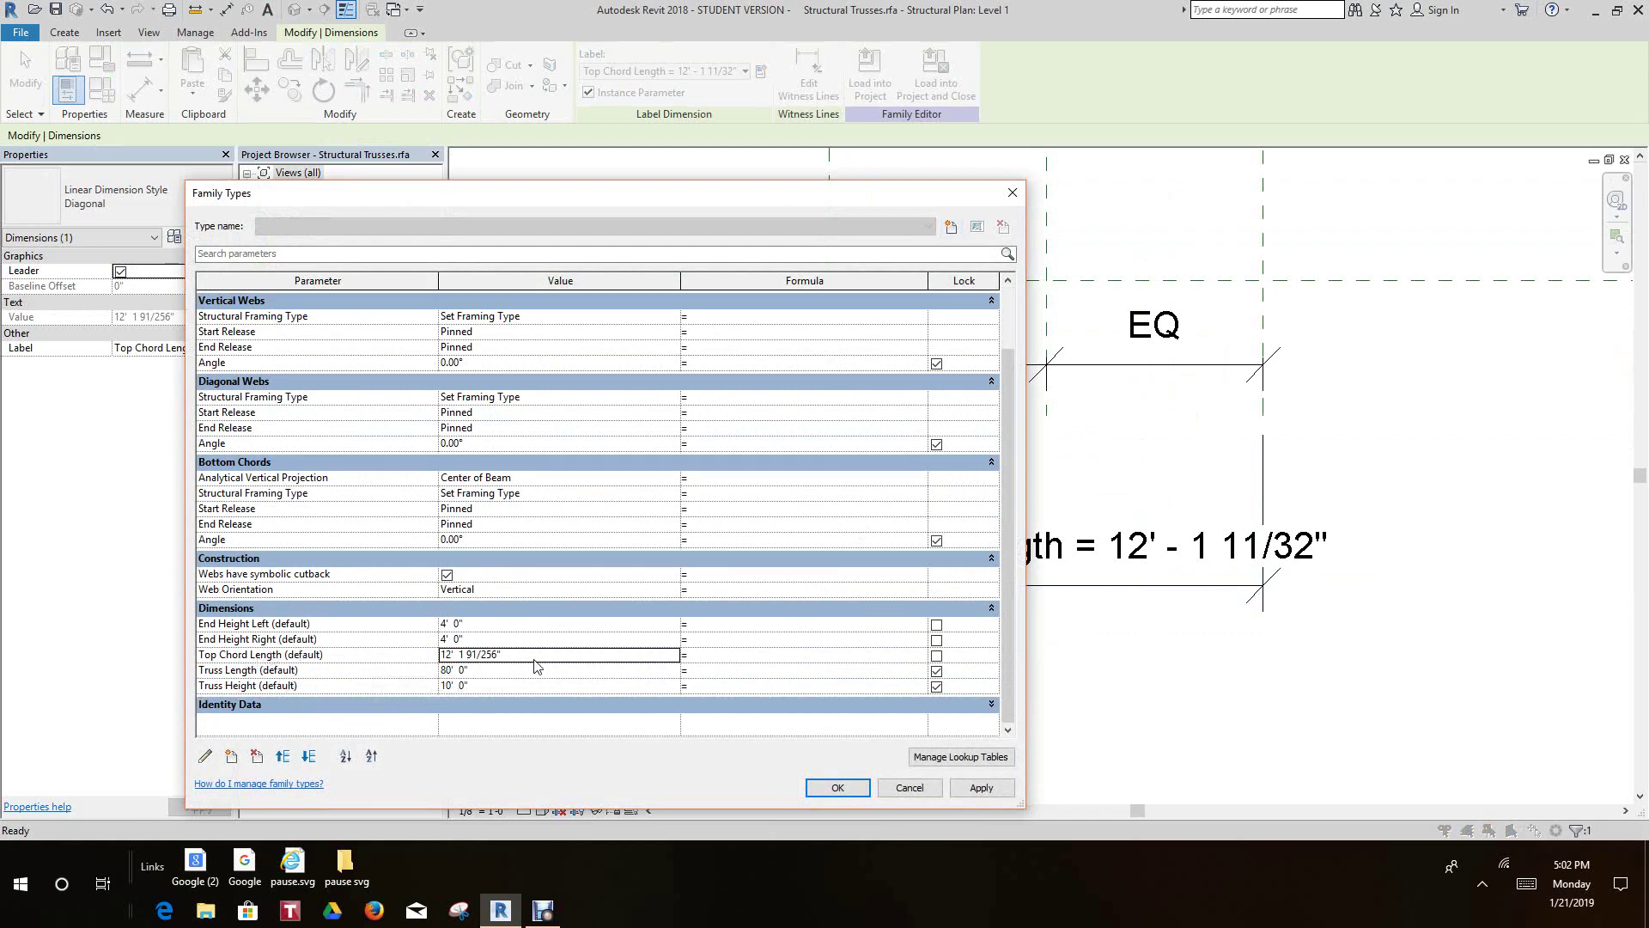
double_click(535, 658)
type("20")
left_click(986, 790)
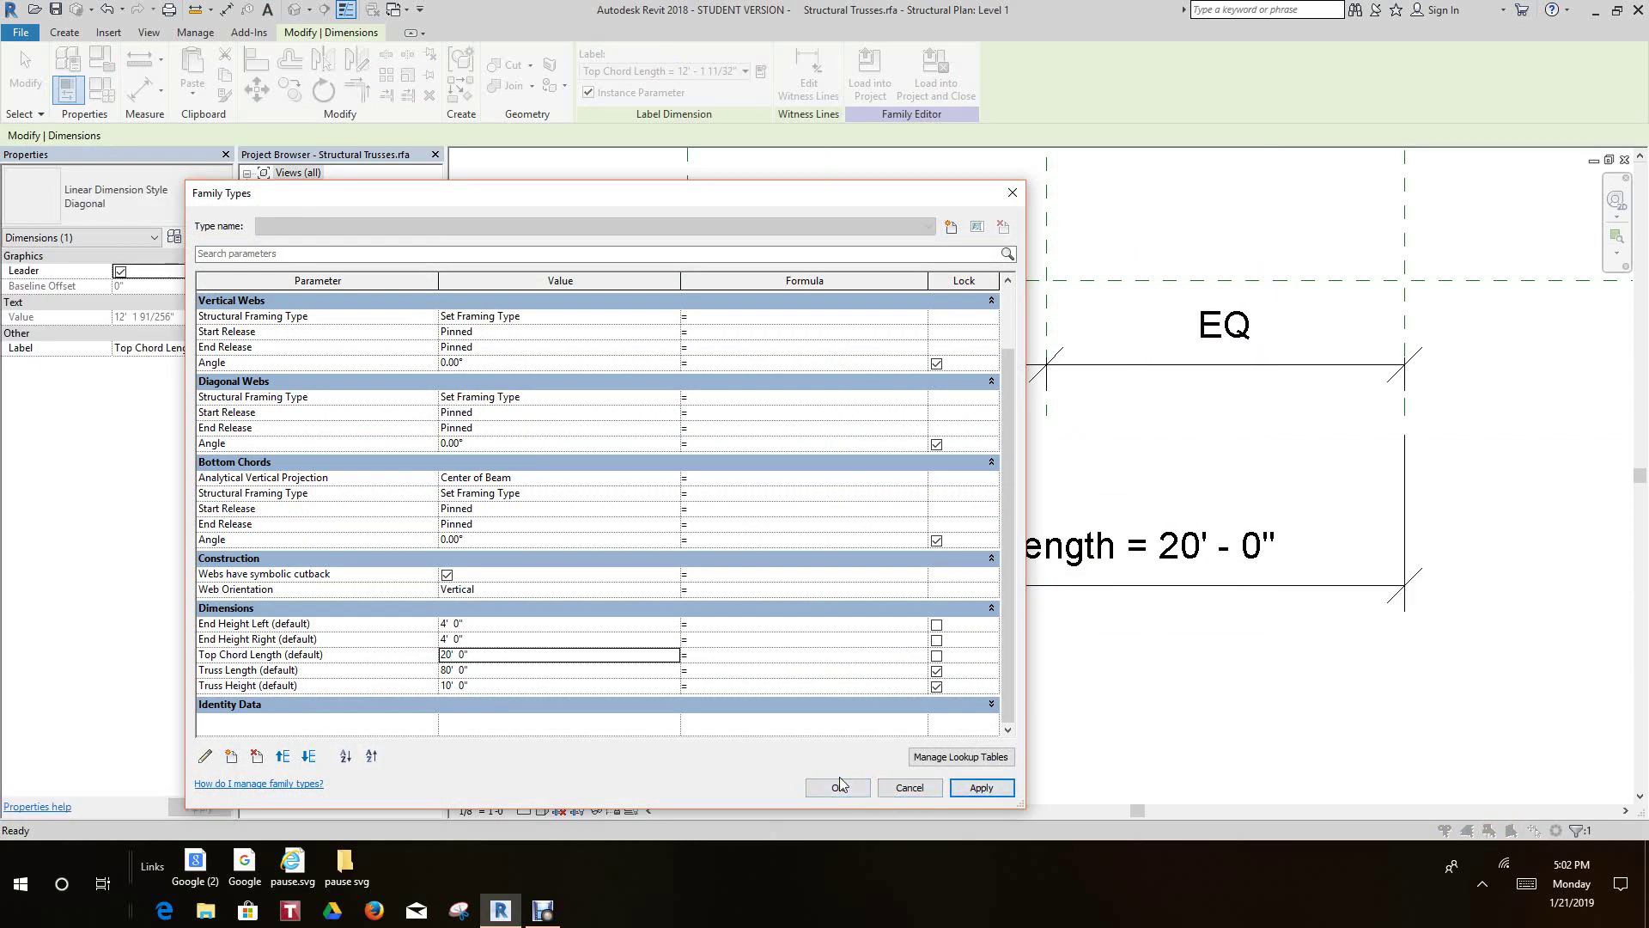
left_click(838, 787)
Extend the upper end of the left inner vertical reference plane past the truss's top reference plane.
scroll(873, 656, "down", 4)
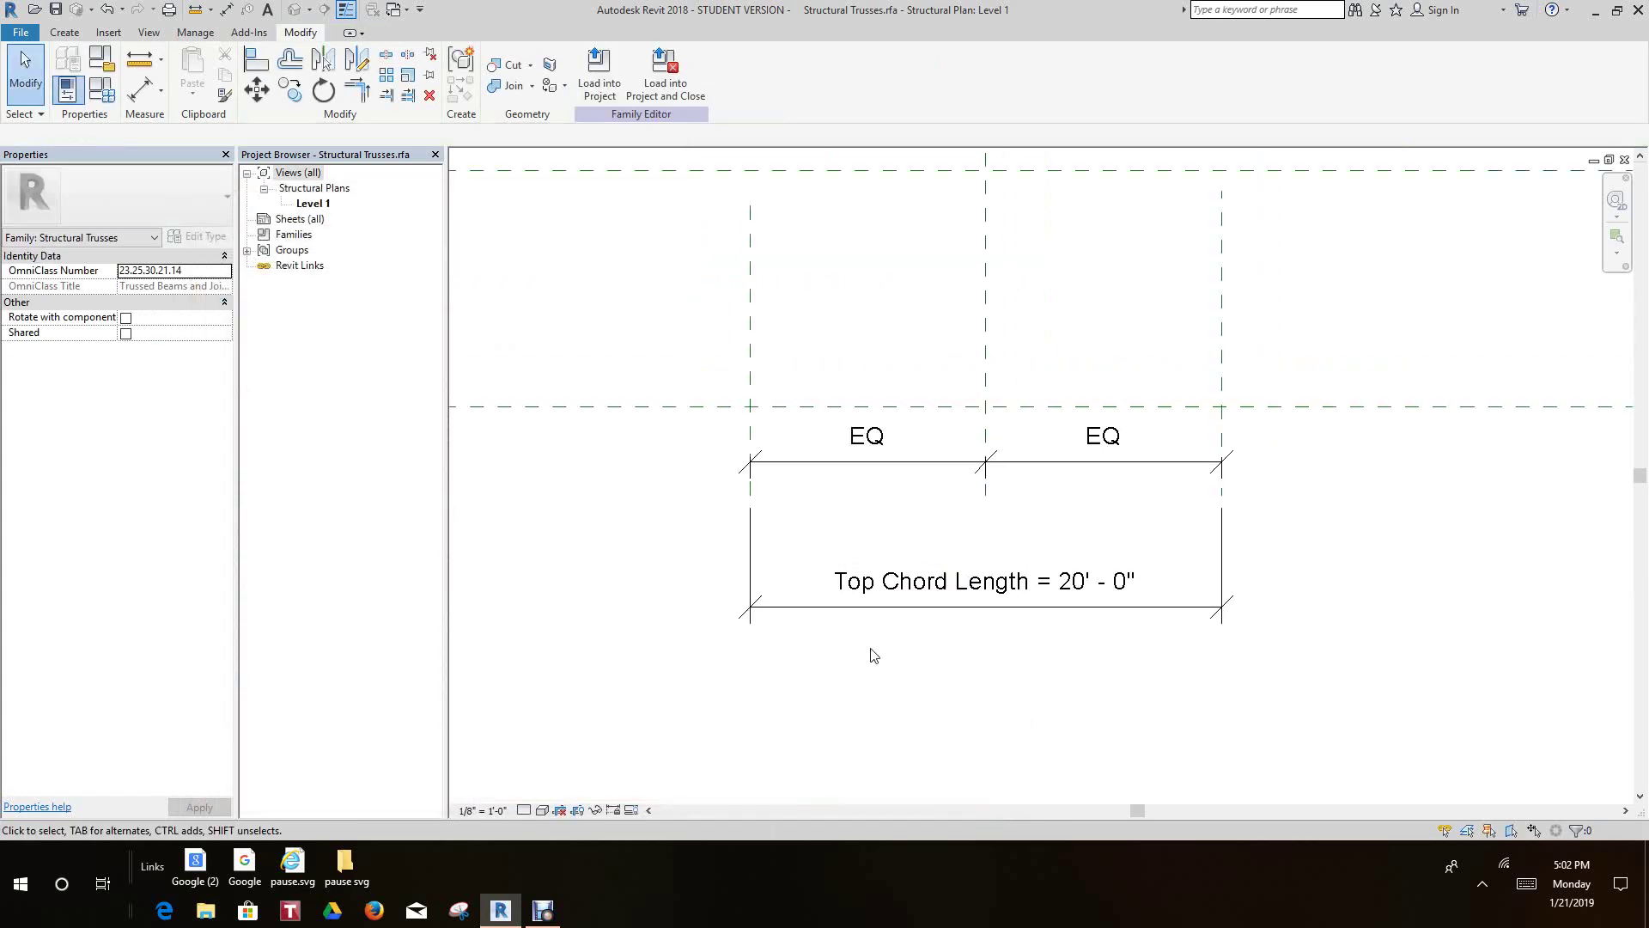
scroll(1063, 744, "down", 4)
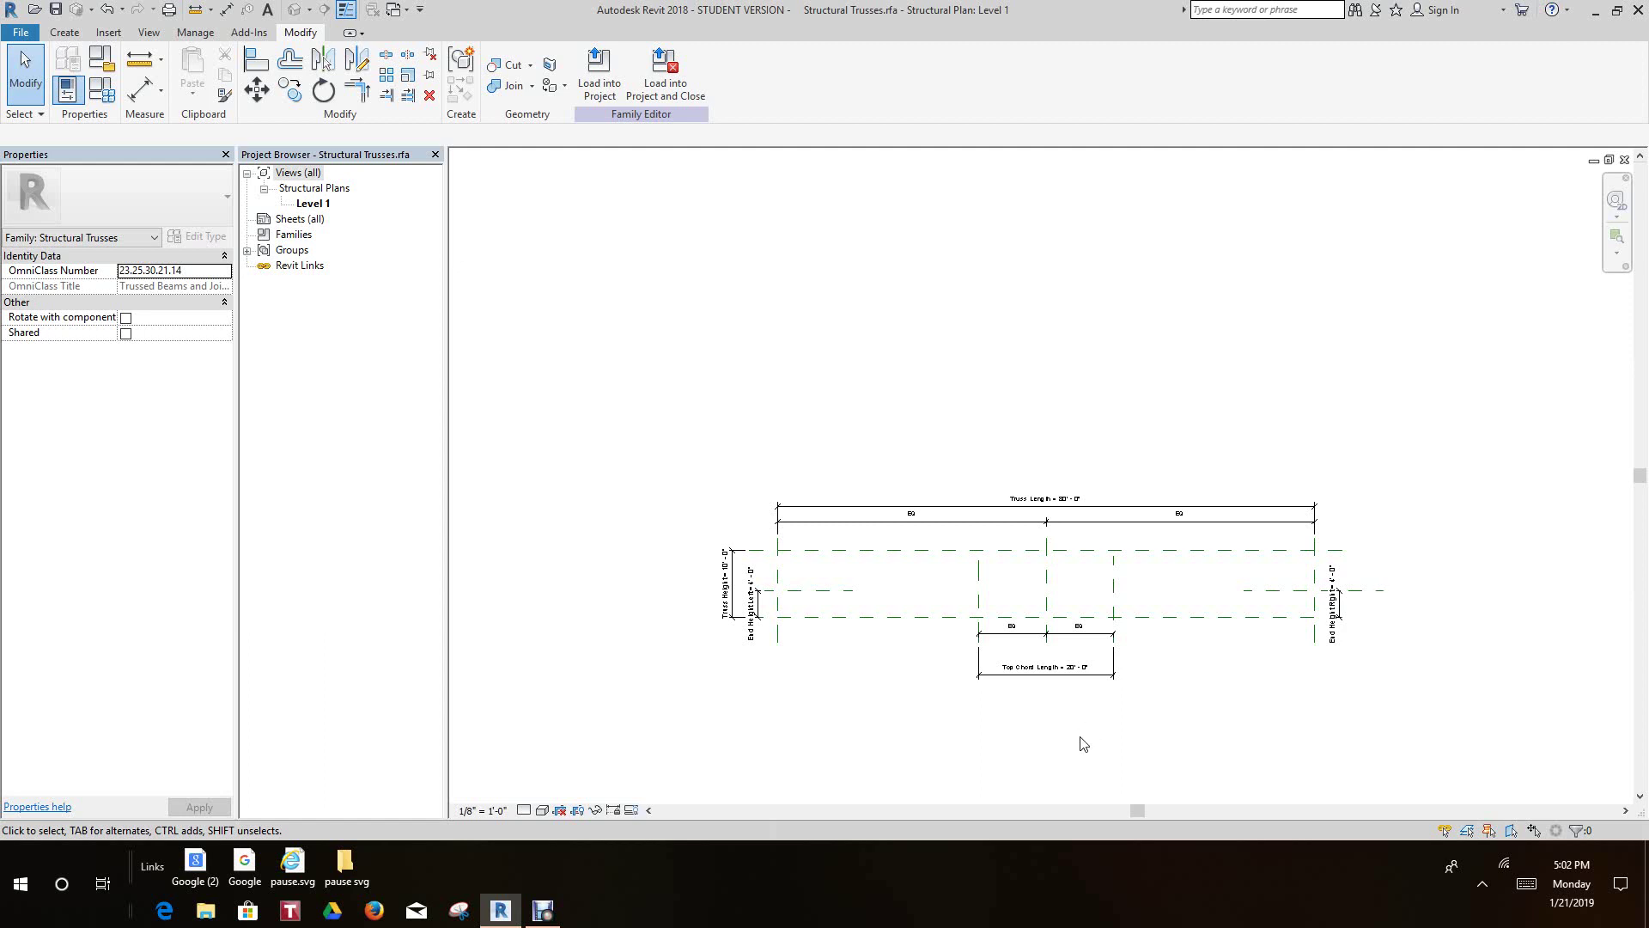
scroll(1016, 746, "down", 1)
scroll(528, 417, "down", 1)
middle_click_drag(1033, 638, 884, 491)
scroll(730, 438, "up", 3)
middle_click_drag(729, 437, 881, 553)
scroll(883, 552, "down", 1)
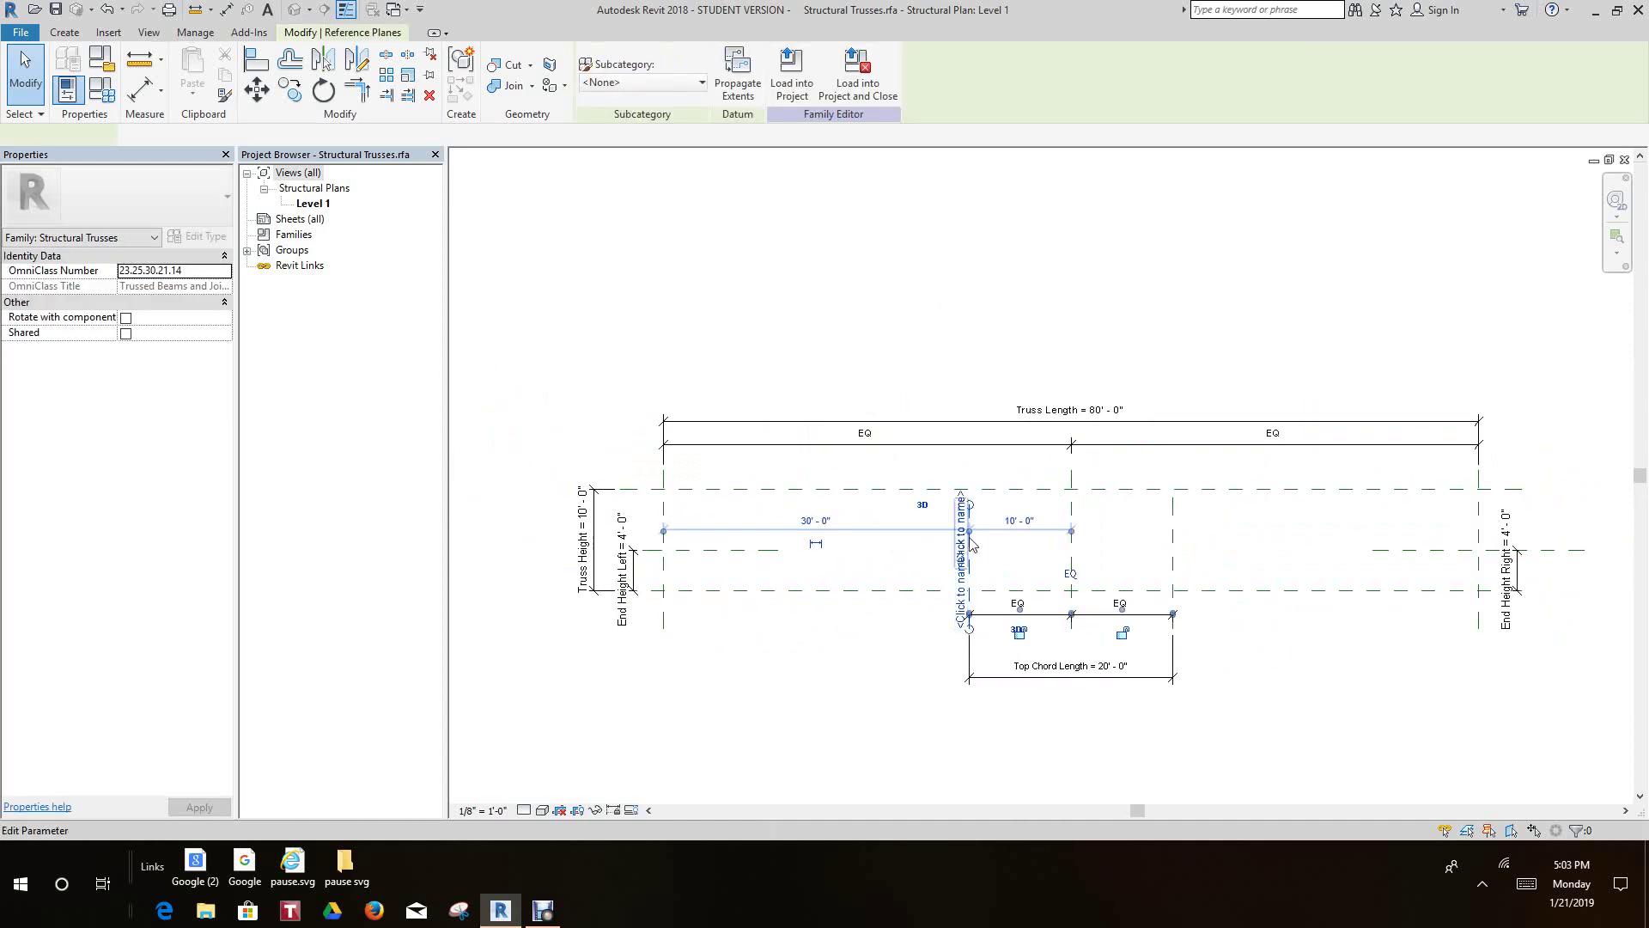
left_click(970, 565)
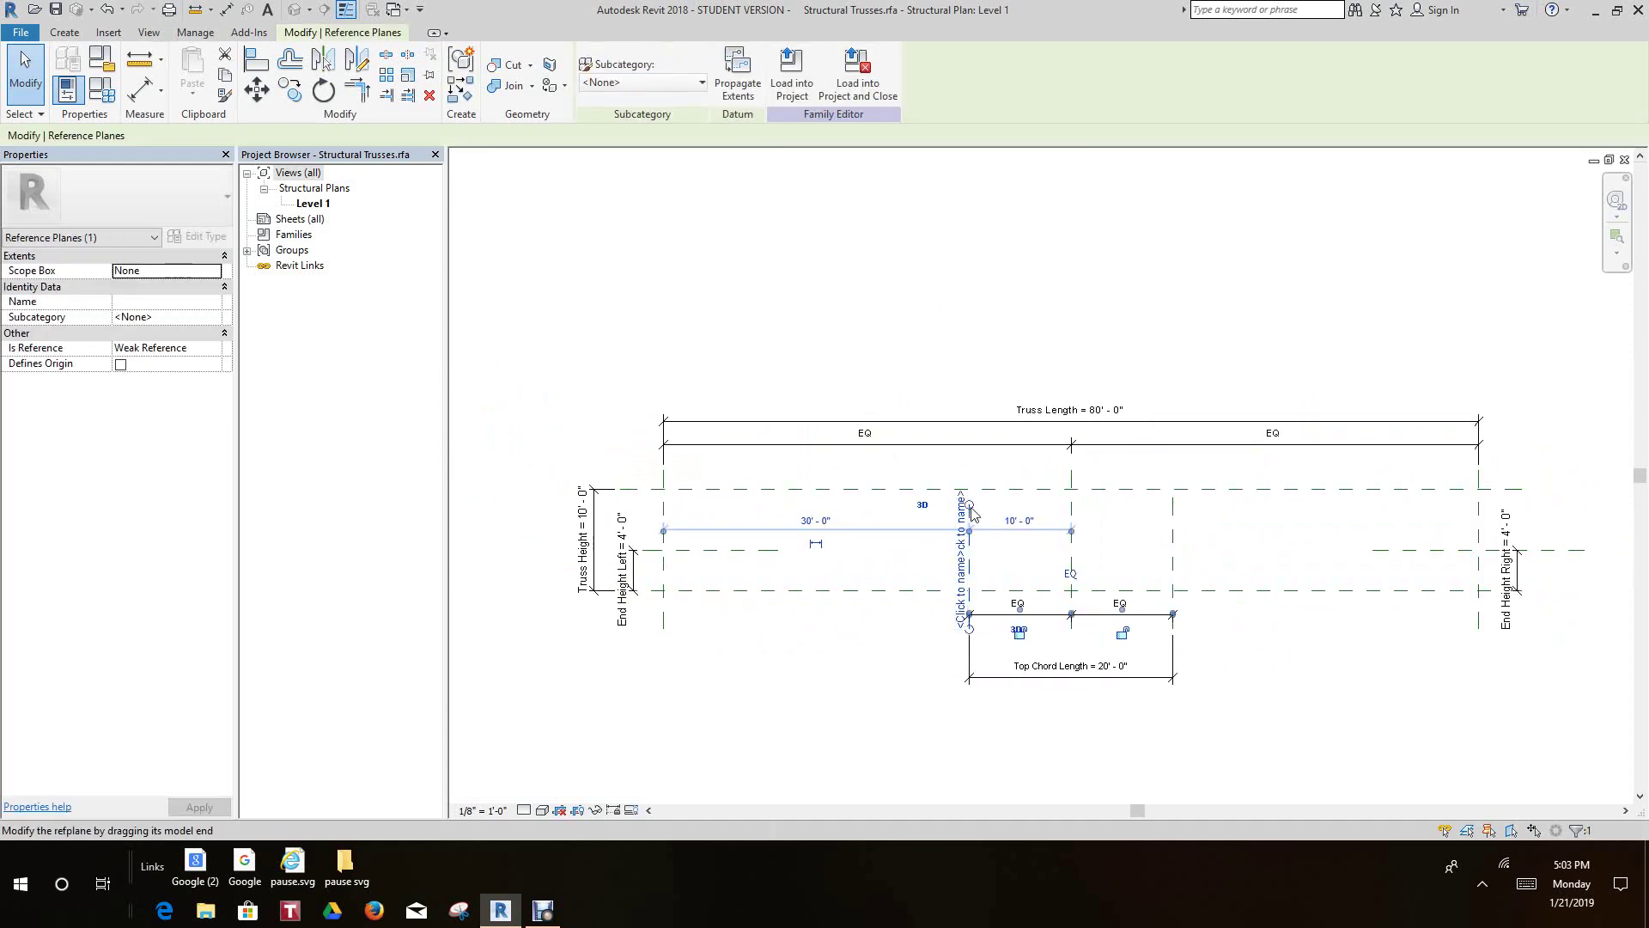
left_click(1174, 575)
left_click_drag(1168, 489, 1166, 409)
scroll(909, 673, "down", 1)
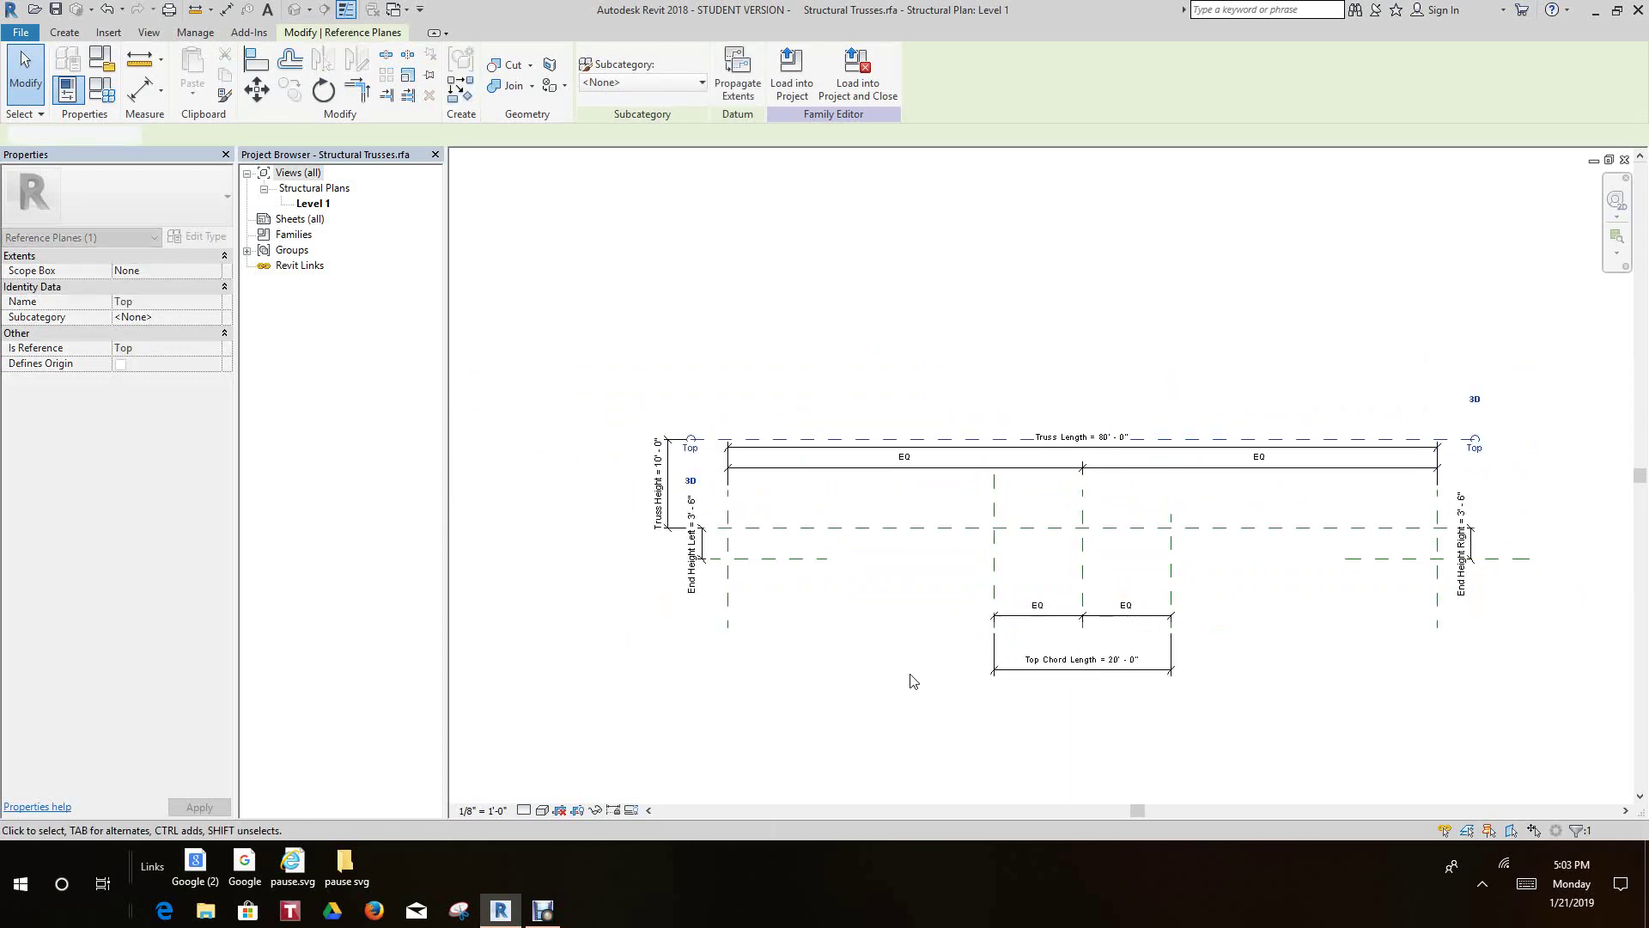
left_click(909, 674)
middle_click_drag(908, 674, 912, 630)
scroll(912, 630, "down", 1)
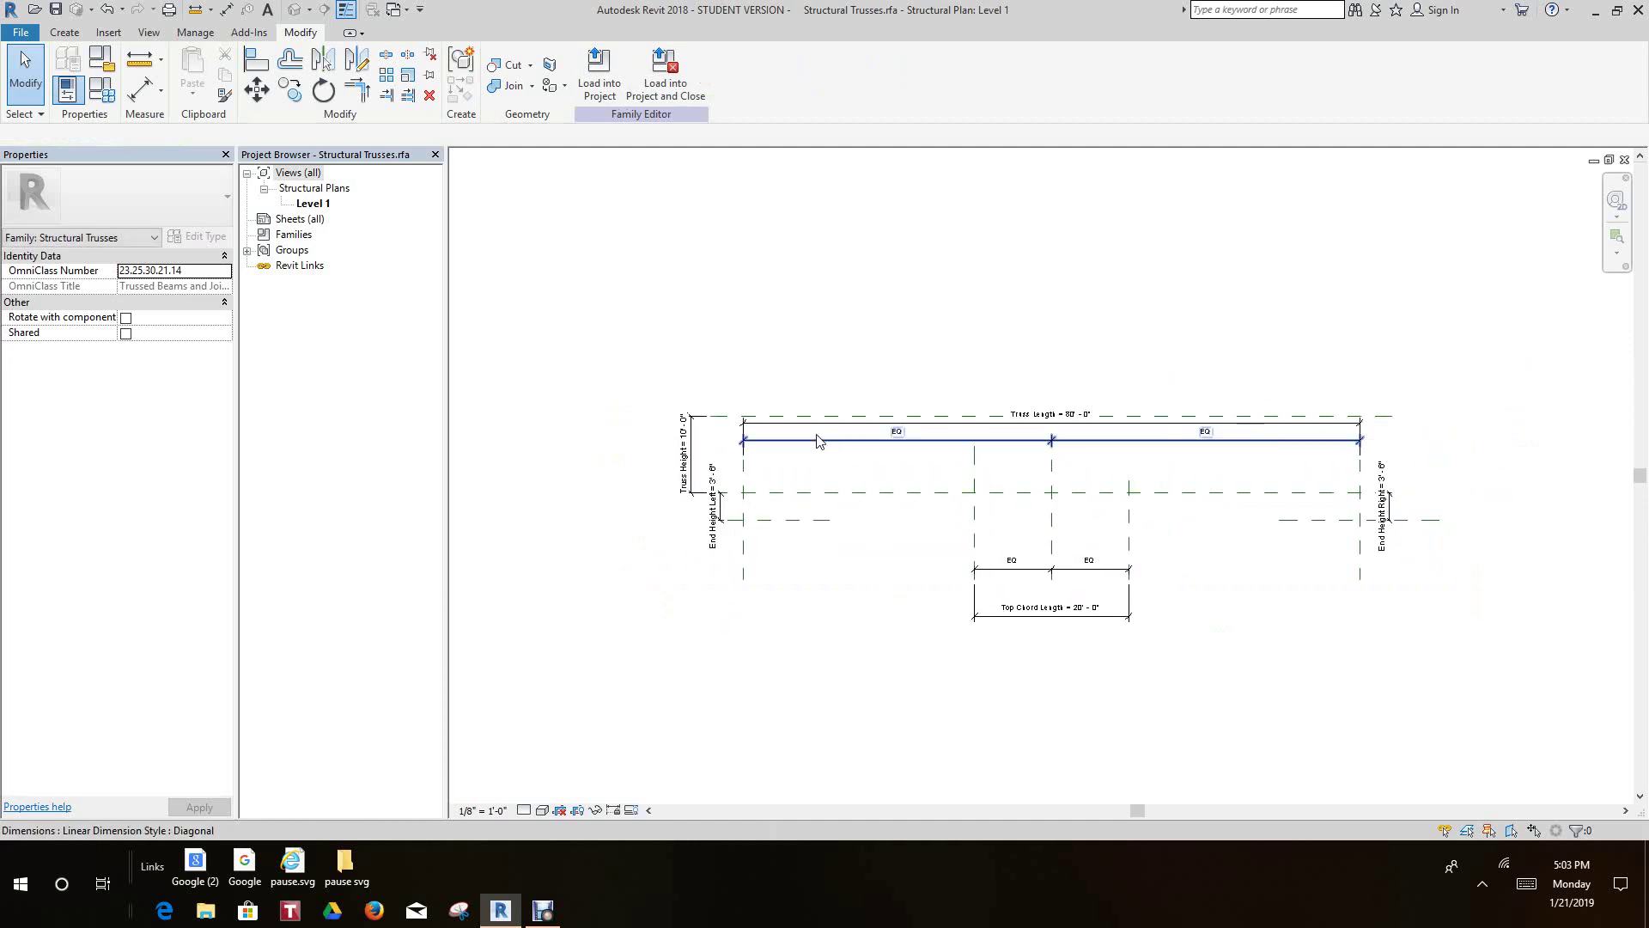
left_click(107, 8)
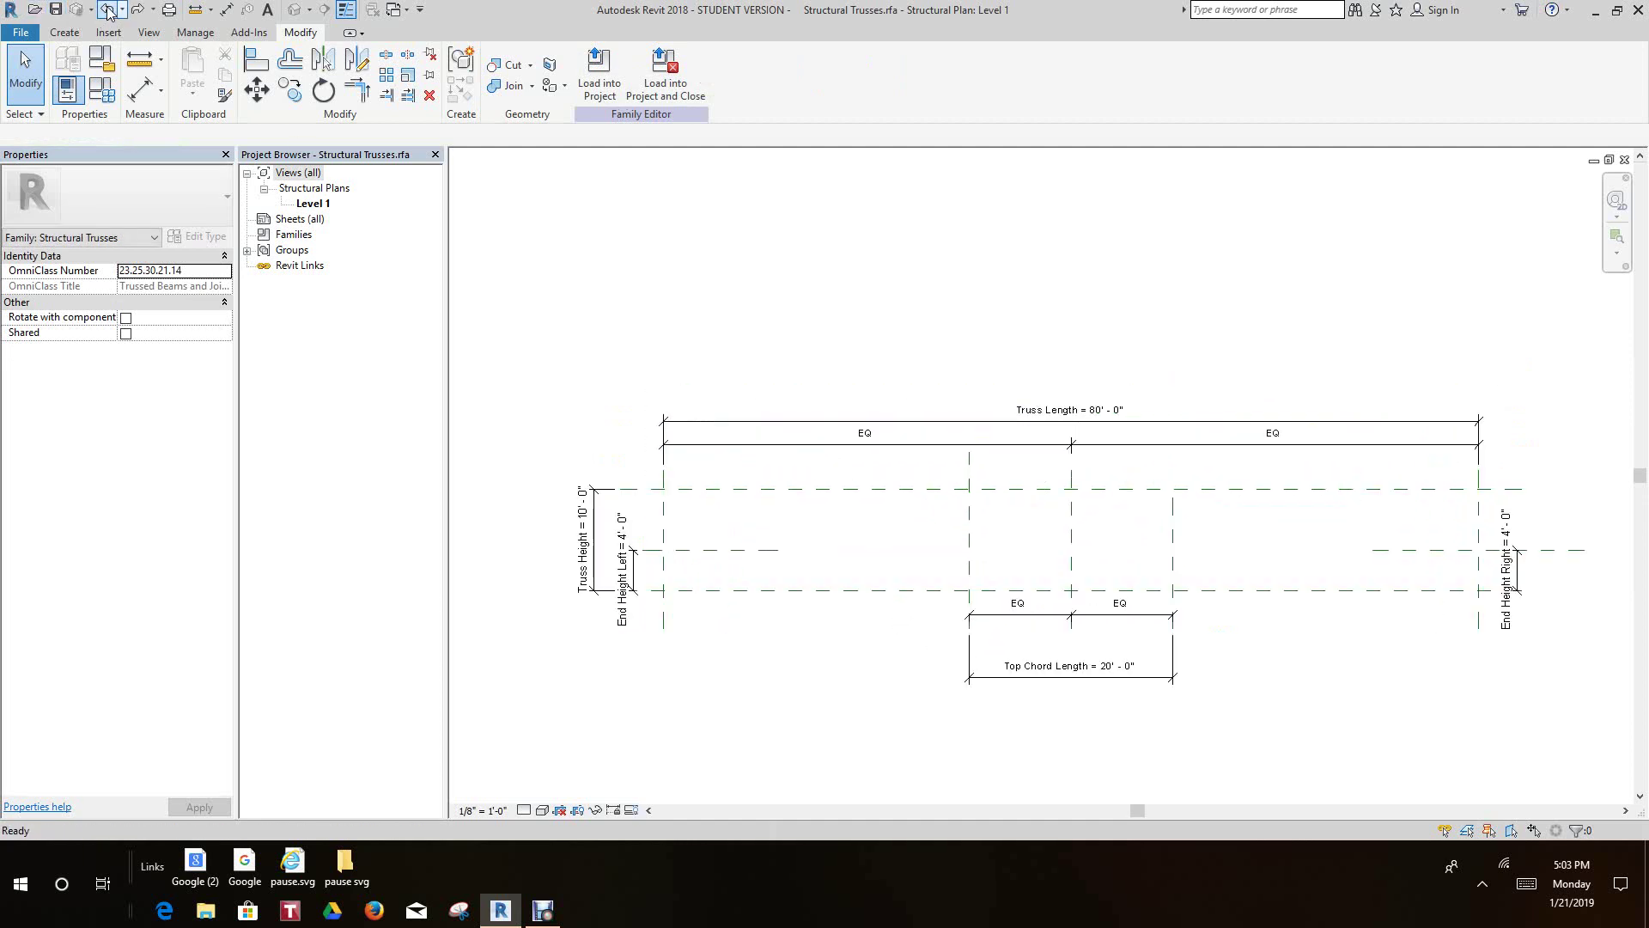
Extend the right inner vertical reference plane upward until its end aligns with the left inner plane's upper end.
left_click(1173, 571)
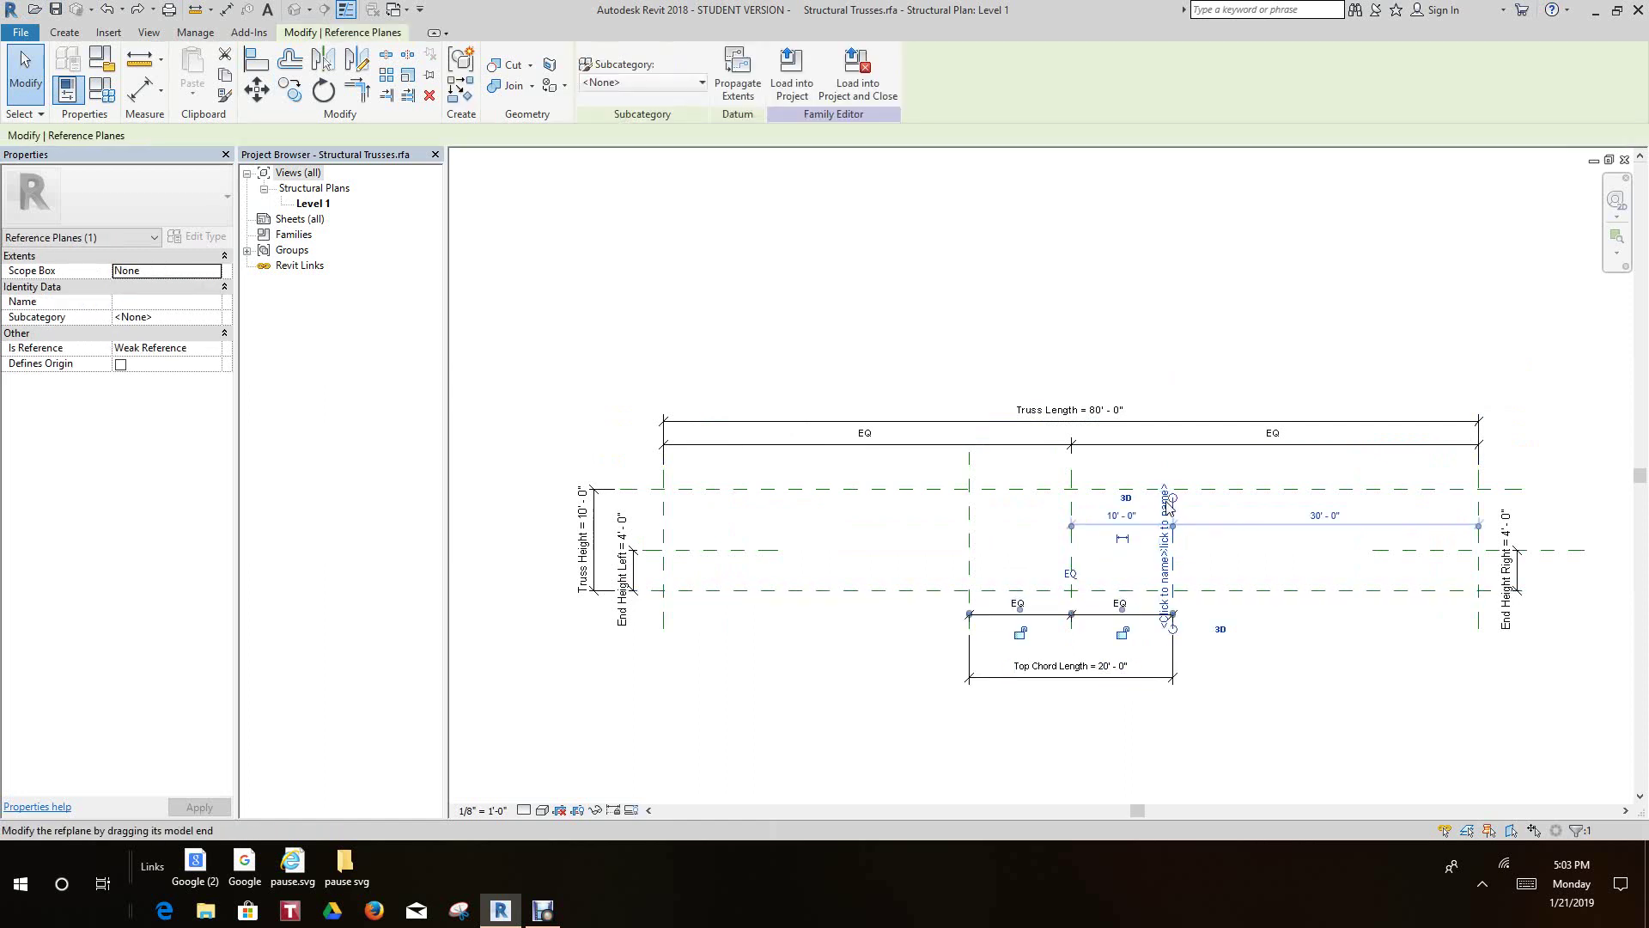
left_click_drag(1172, 496, 1173, 453)
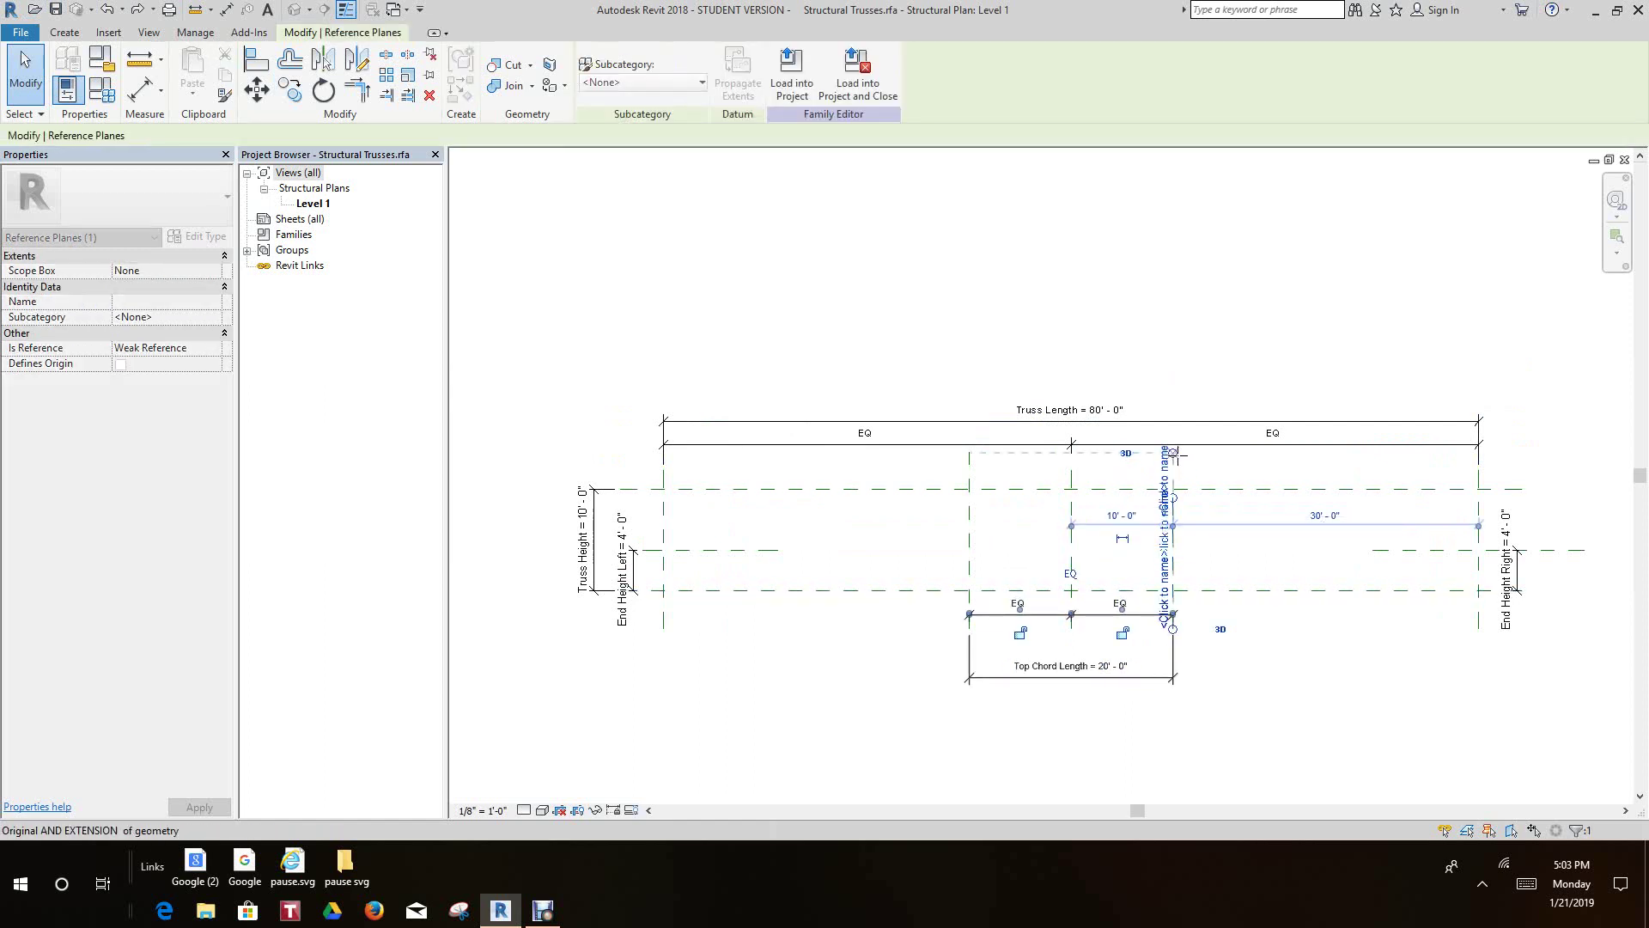
left_click(1366, 744)
scroll(1245, 762, "up", 2)
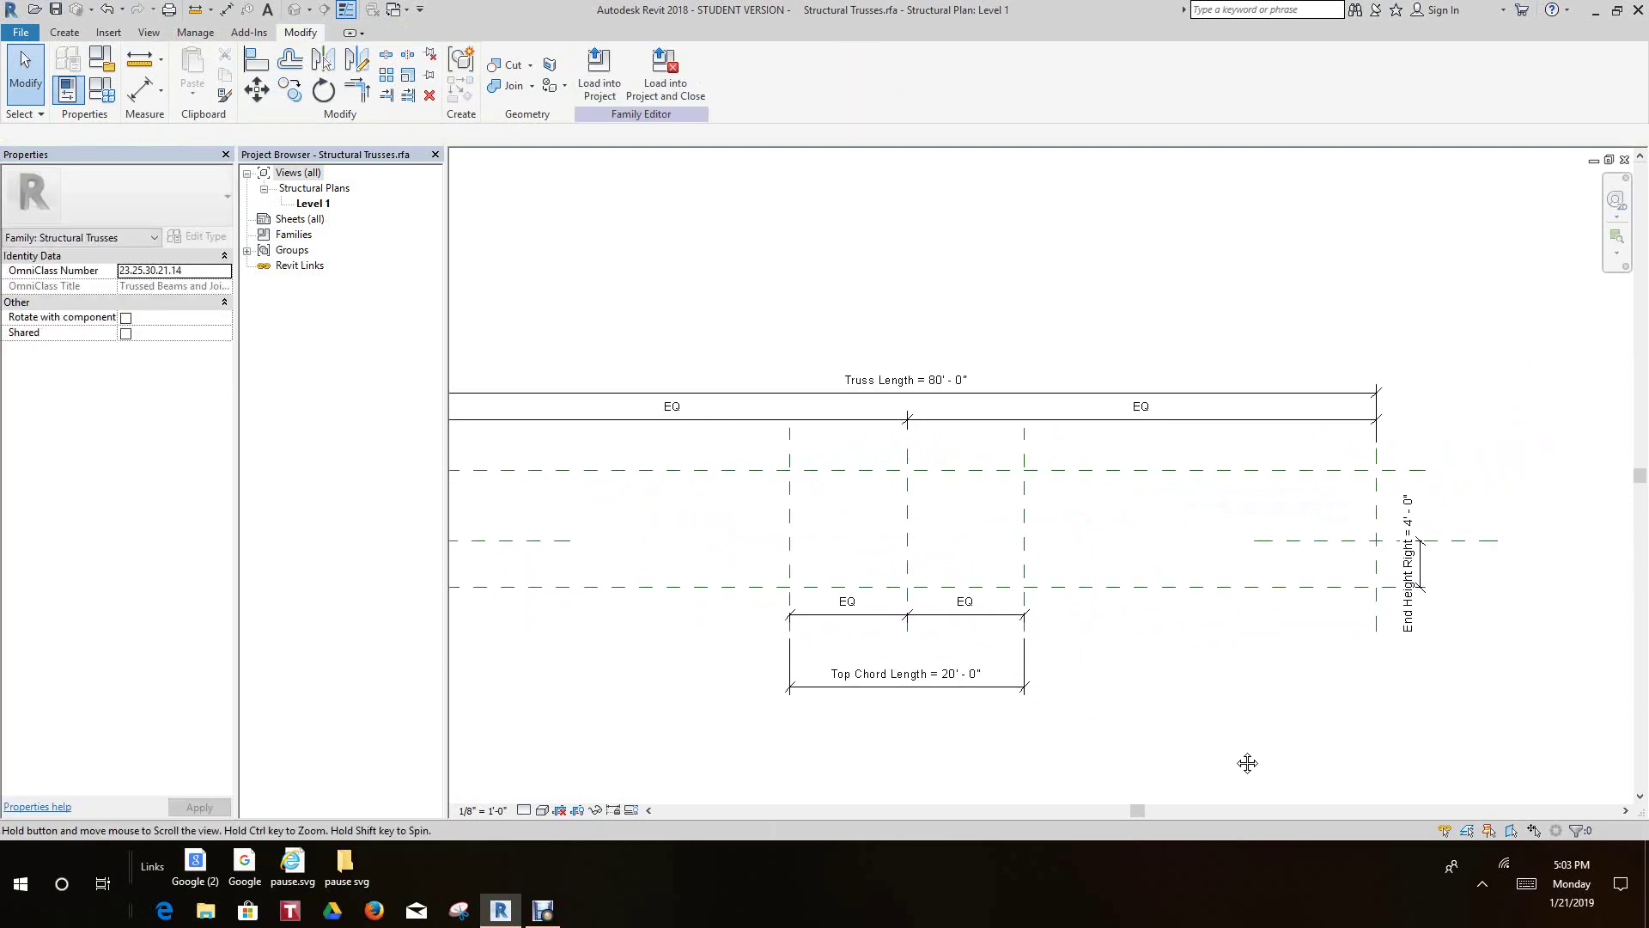
scroll(1229, 757, "down", 2)
middle_click_drag(1226, 752, 1237, 810)
scroll(1230, 795, "down", 1)
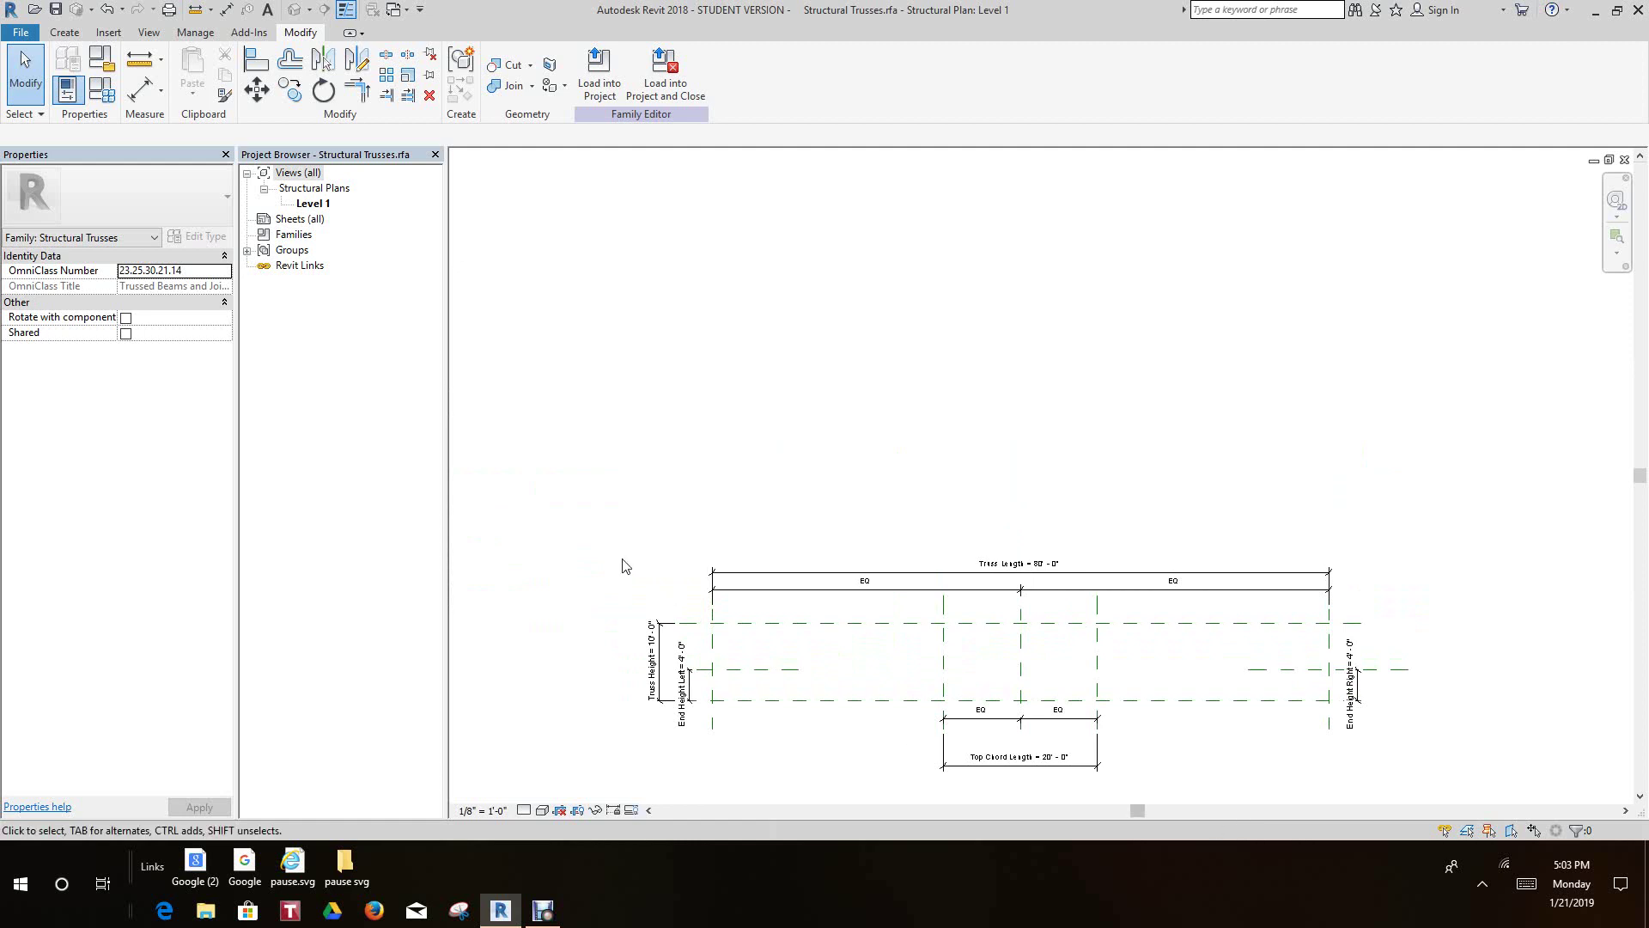
scroll(744, 474, "down", 1)
middle_click_drag(745, 474, 738, 367)
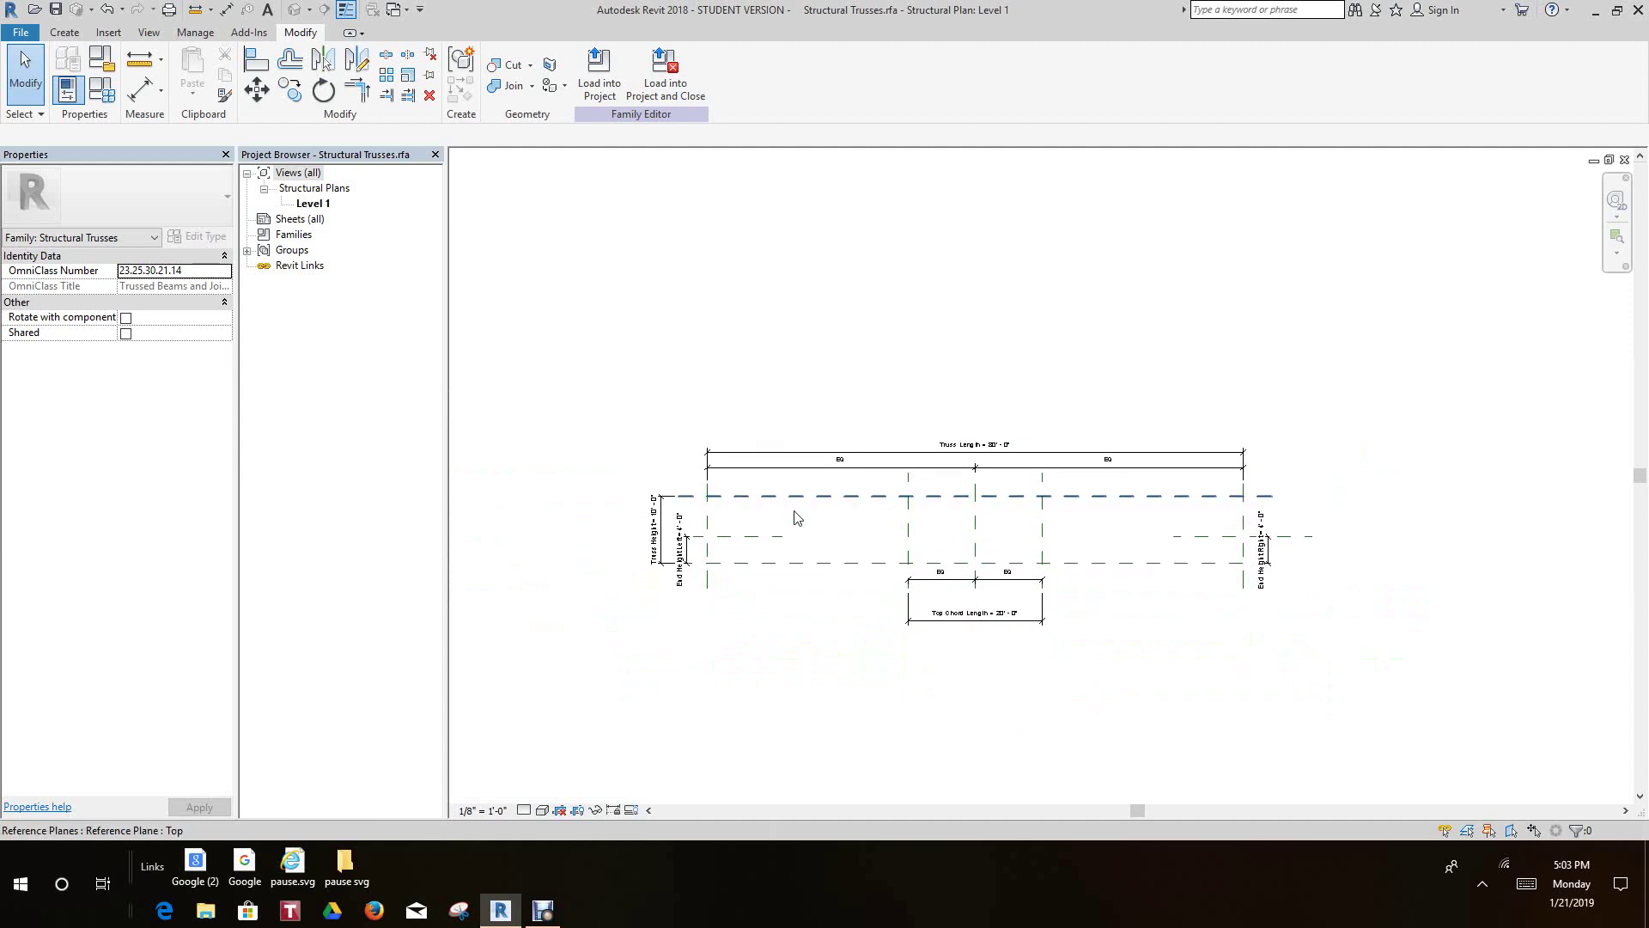
middle_click_drag(811, 525, 816, 459)
scroll(817, 464, "down", 1)
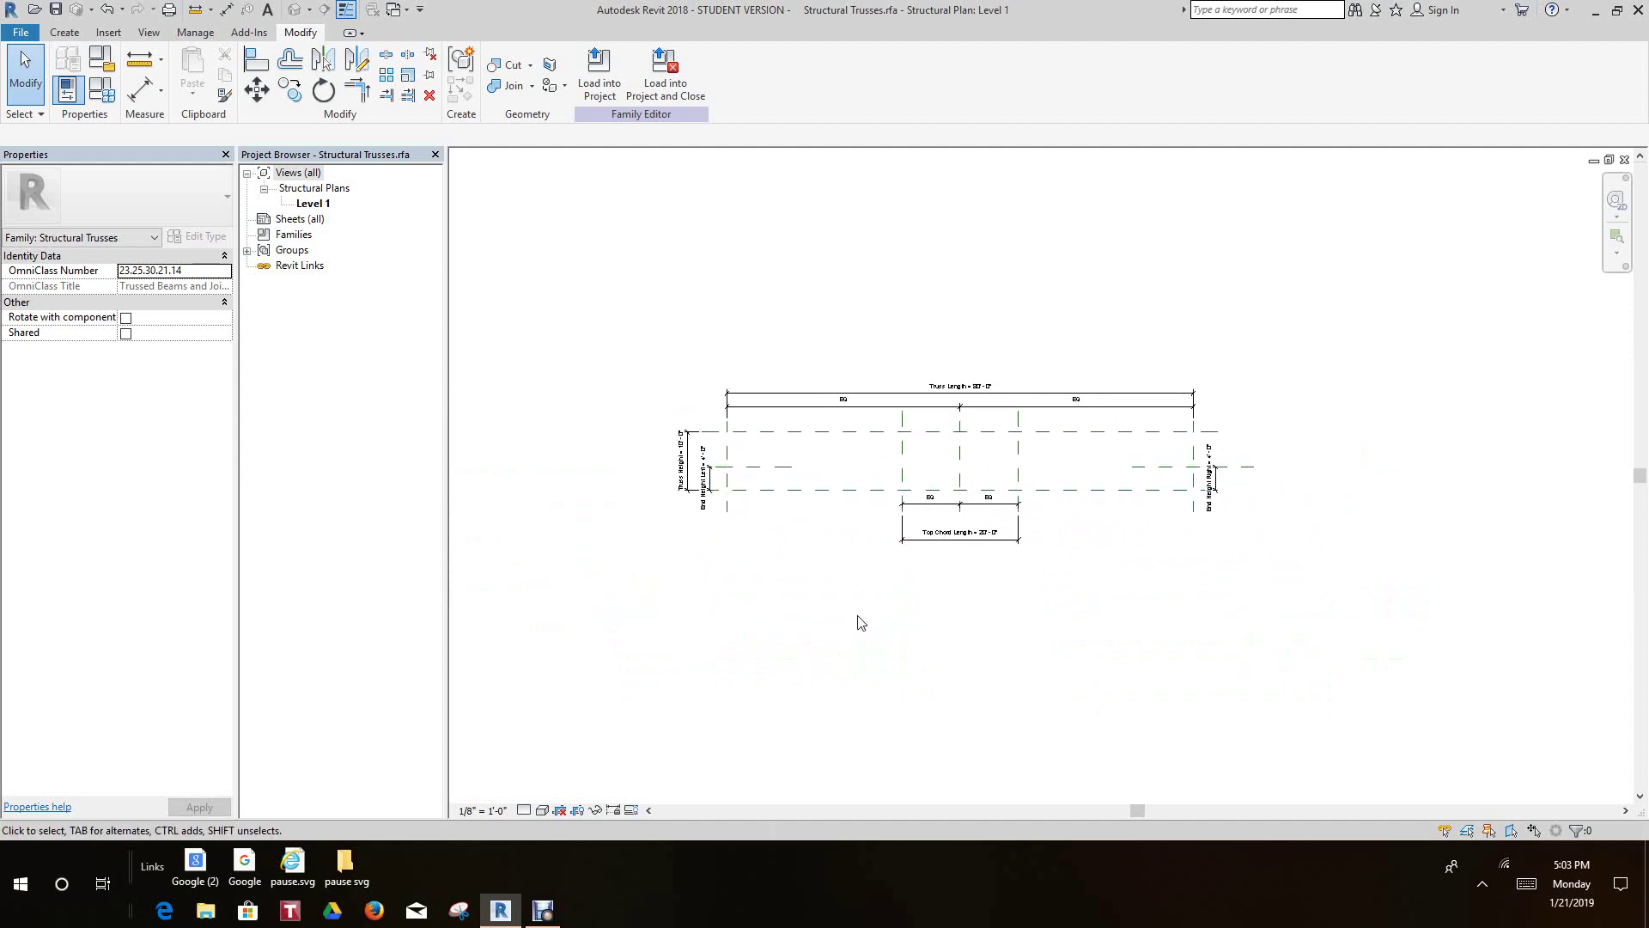
scroll(861, 622, "down", 1)
middle_click_drag(857, 618, 891, 604)
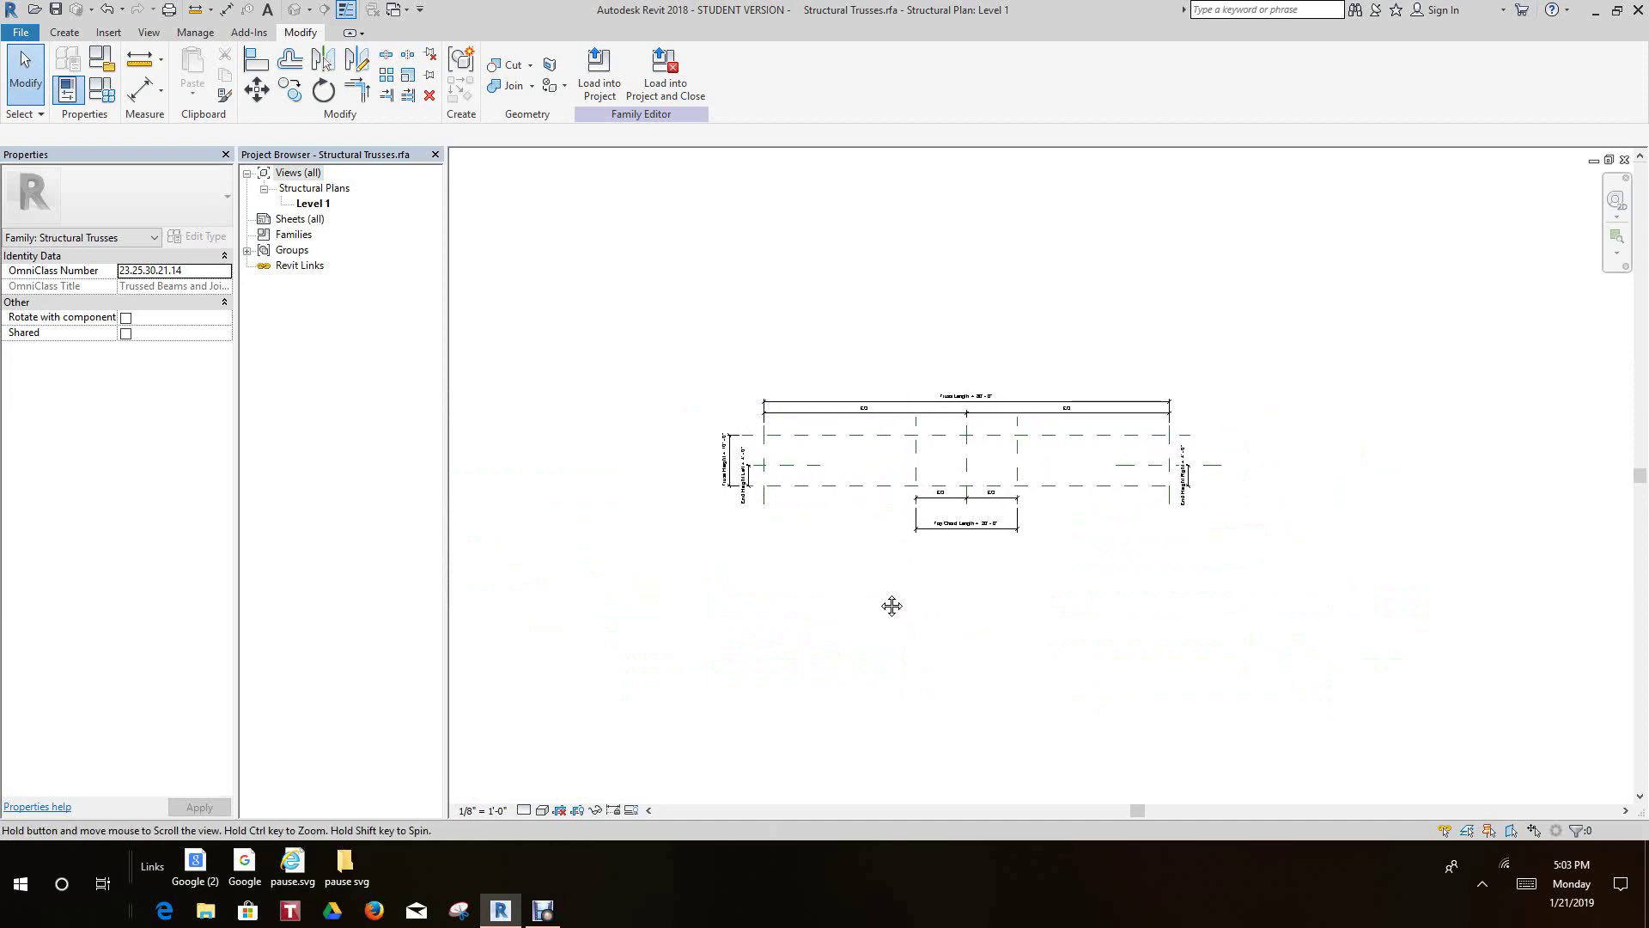
scroll(884, 605, "down", 1)
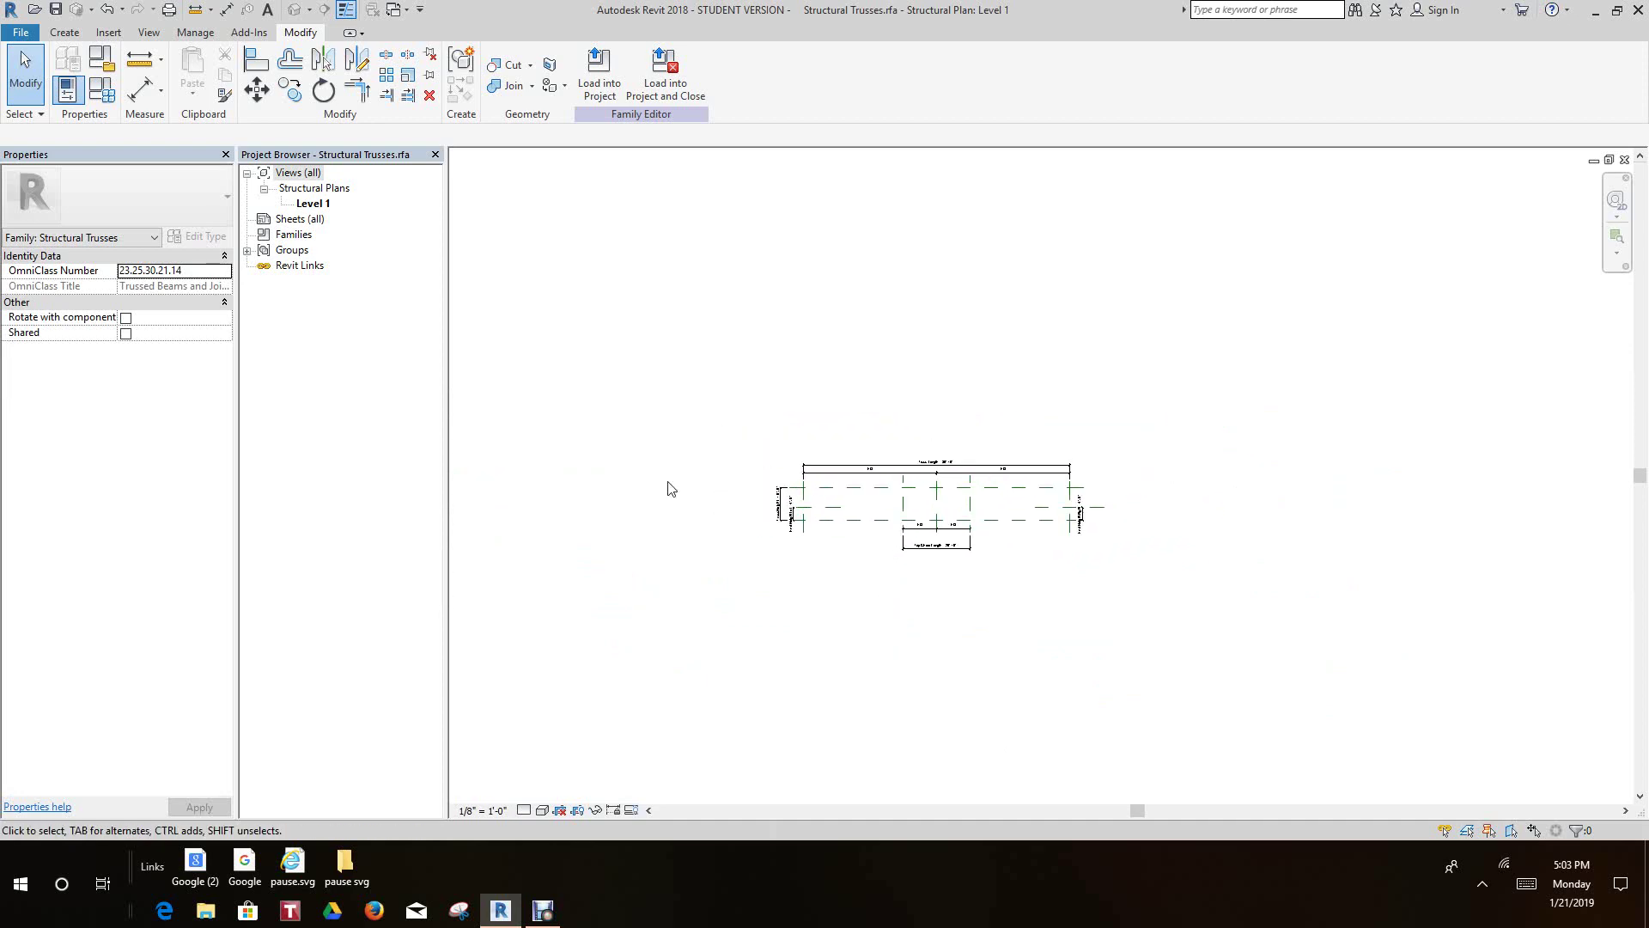
Draw the left sloping top chord from the left plane at the end height to the left inner plane's top intersection and lock it to the end height plane.
left_click(67, 33)
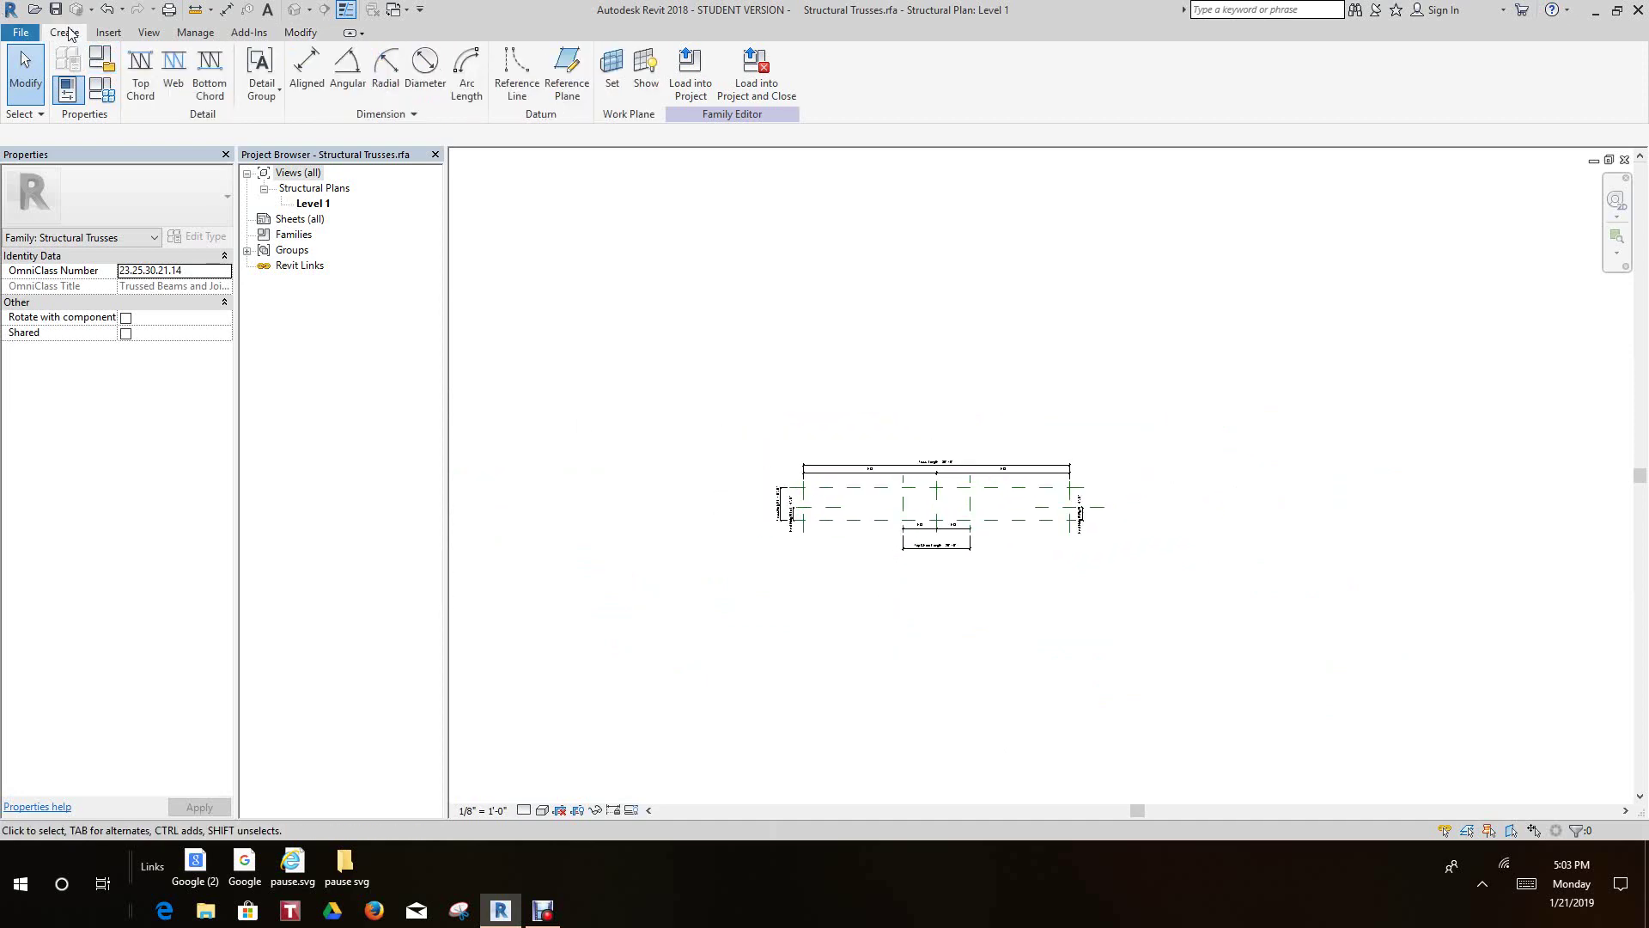
left_click(140, 73)
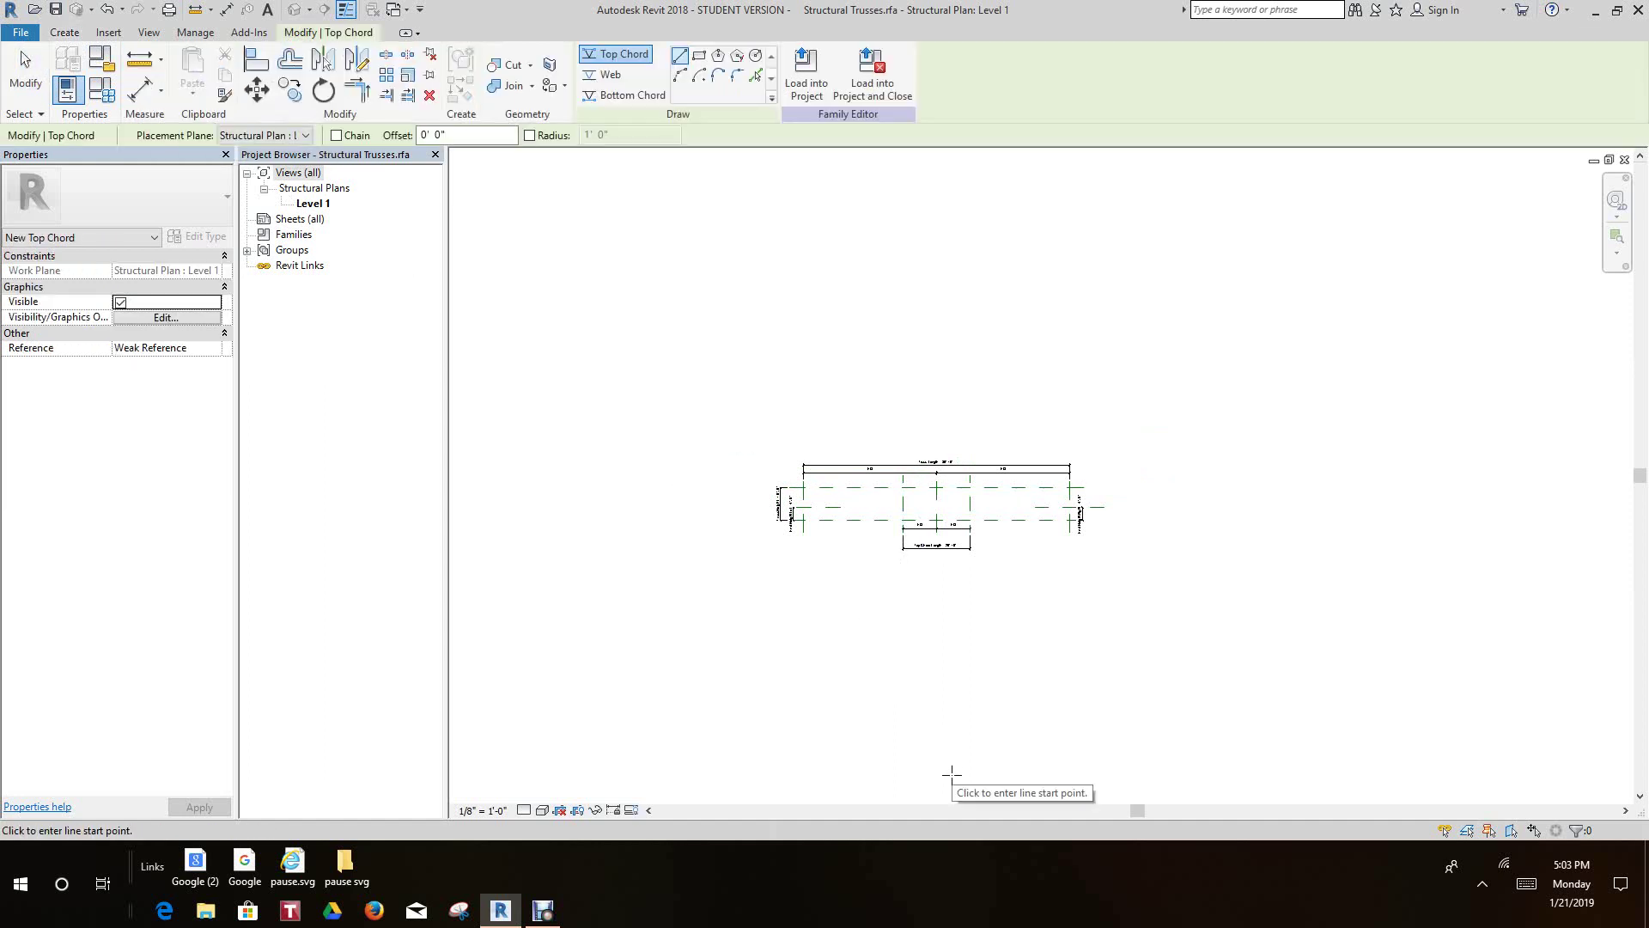
scroll(950, 773, "up", 4)
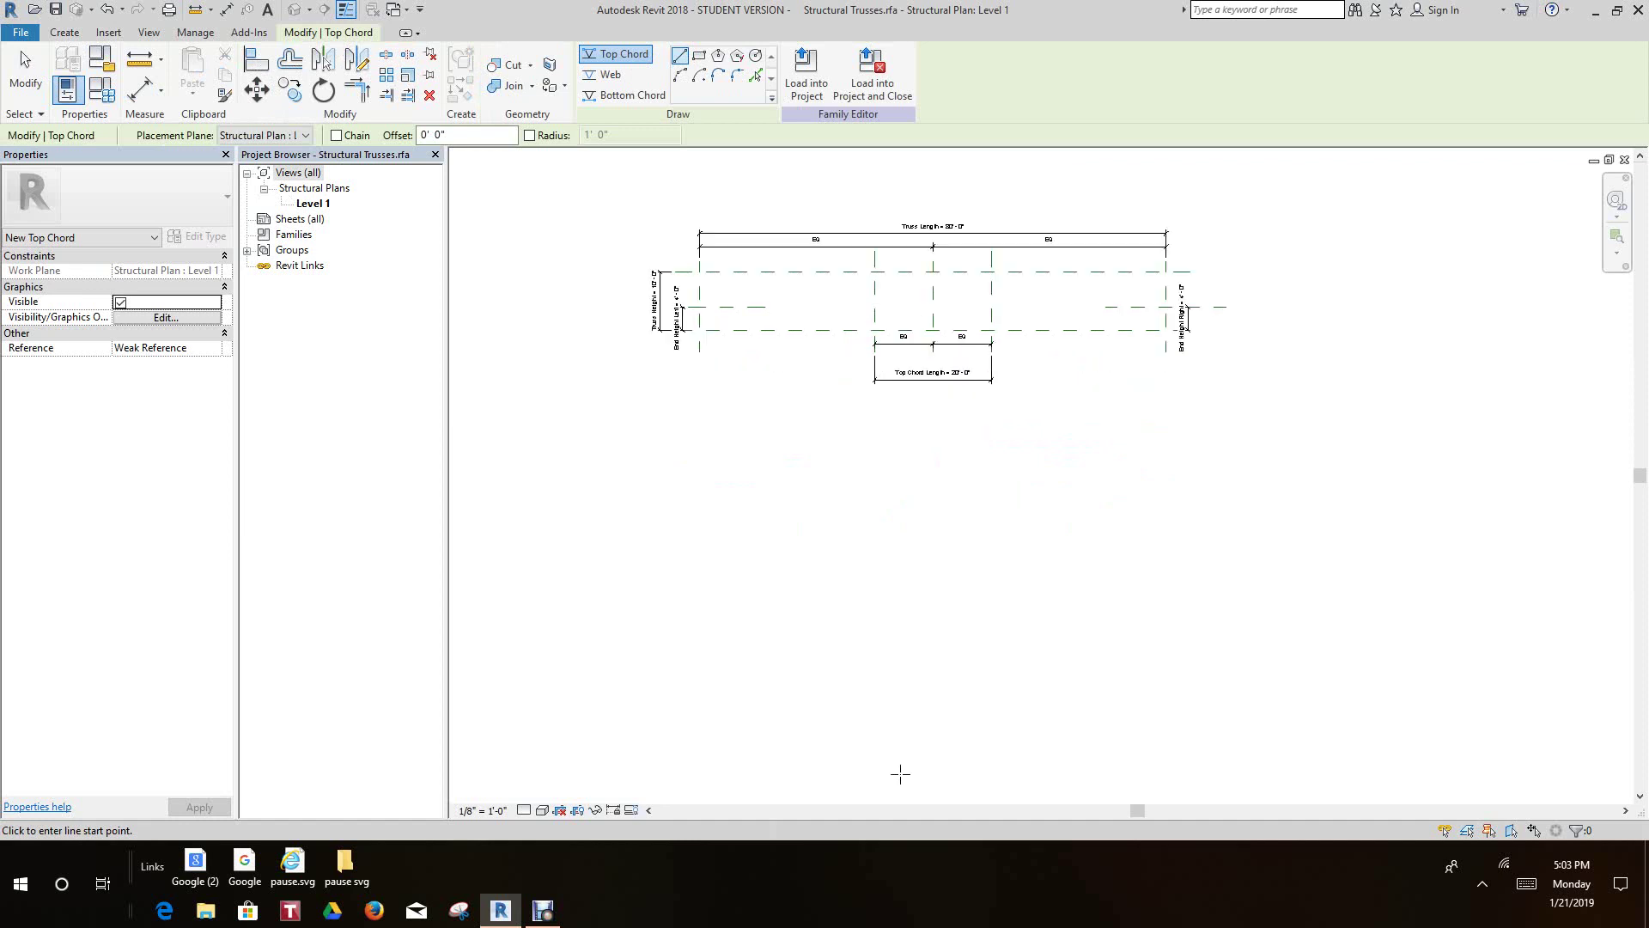
mouse_move(895, 773)
middle_mouse_down()
mouse_move(725, 673)
mouse_move(784, 923)
middle_mouse_up()
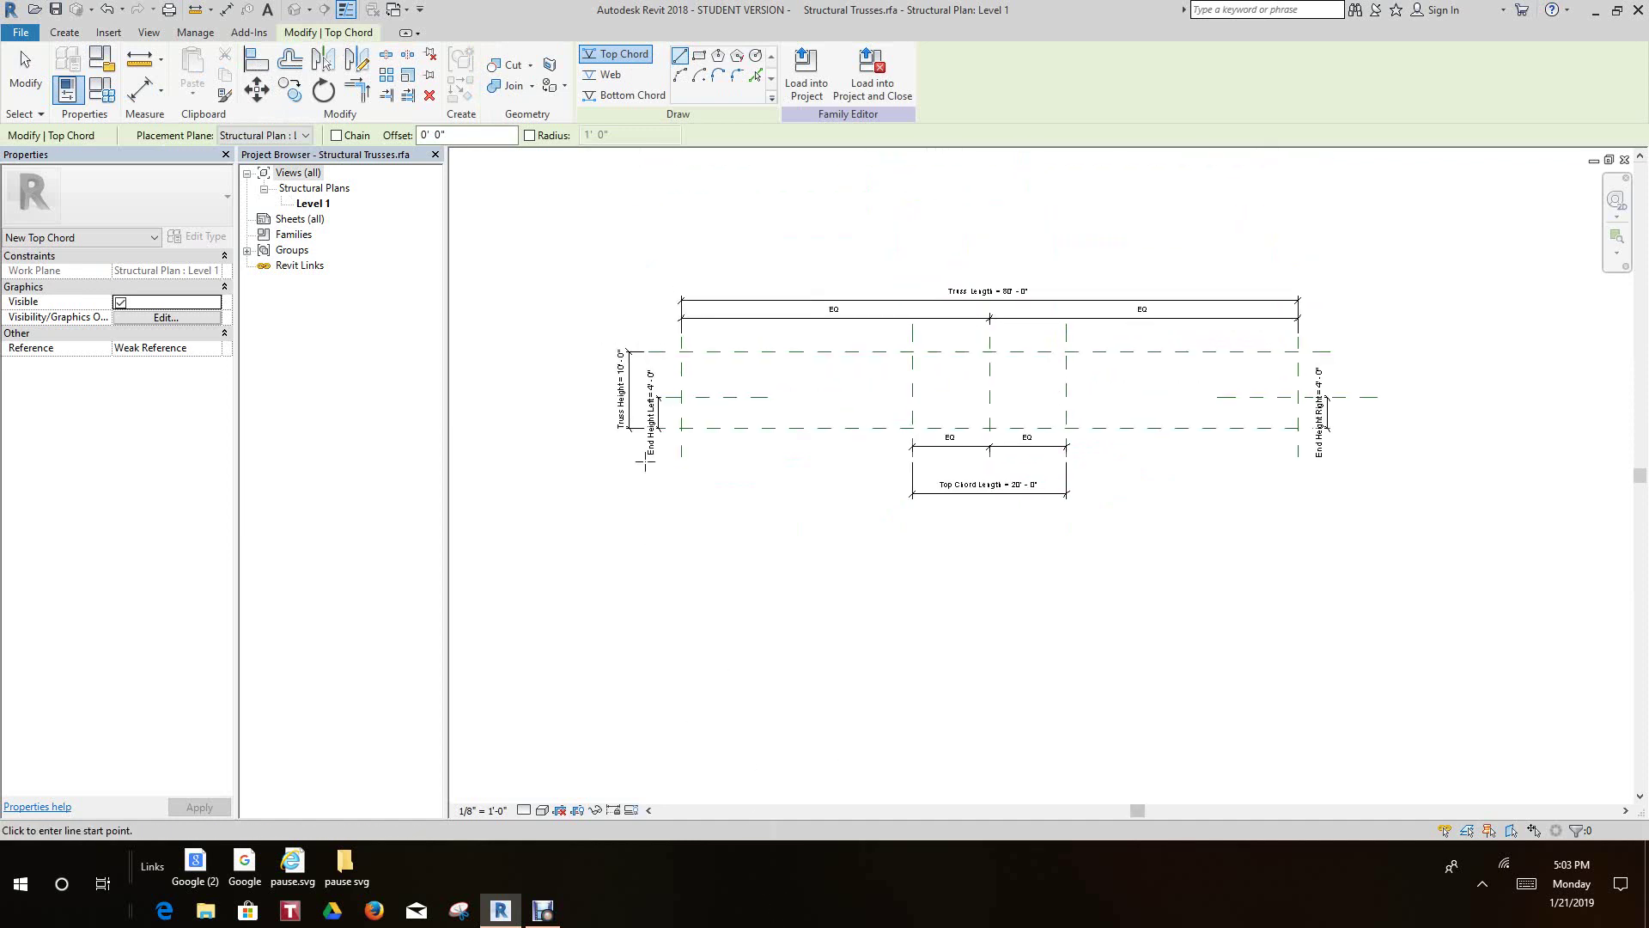
scroll(683, 394, "up", 1)
left_click(683, 393)
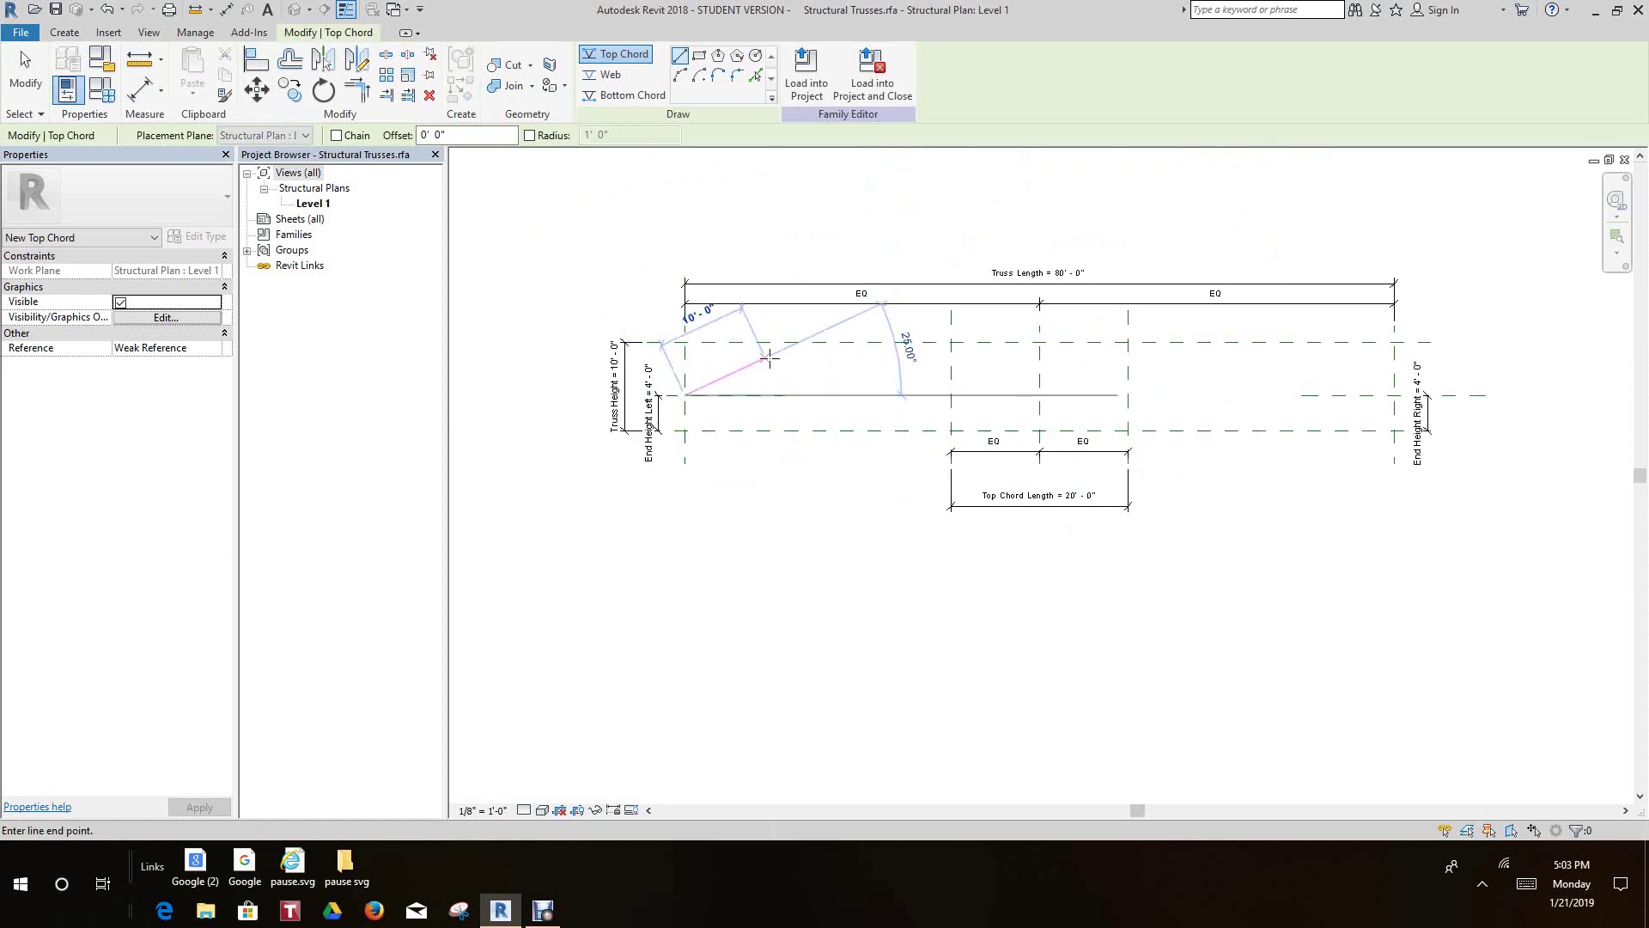
middle_click_drag(796, 345, 772, 482)
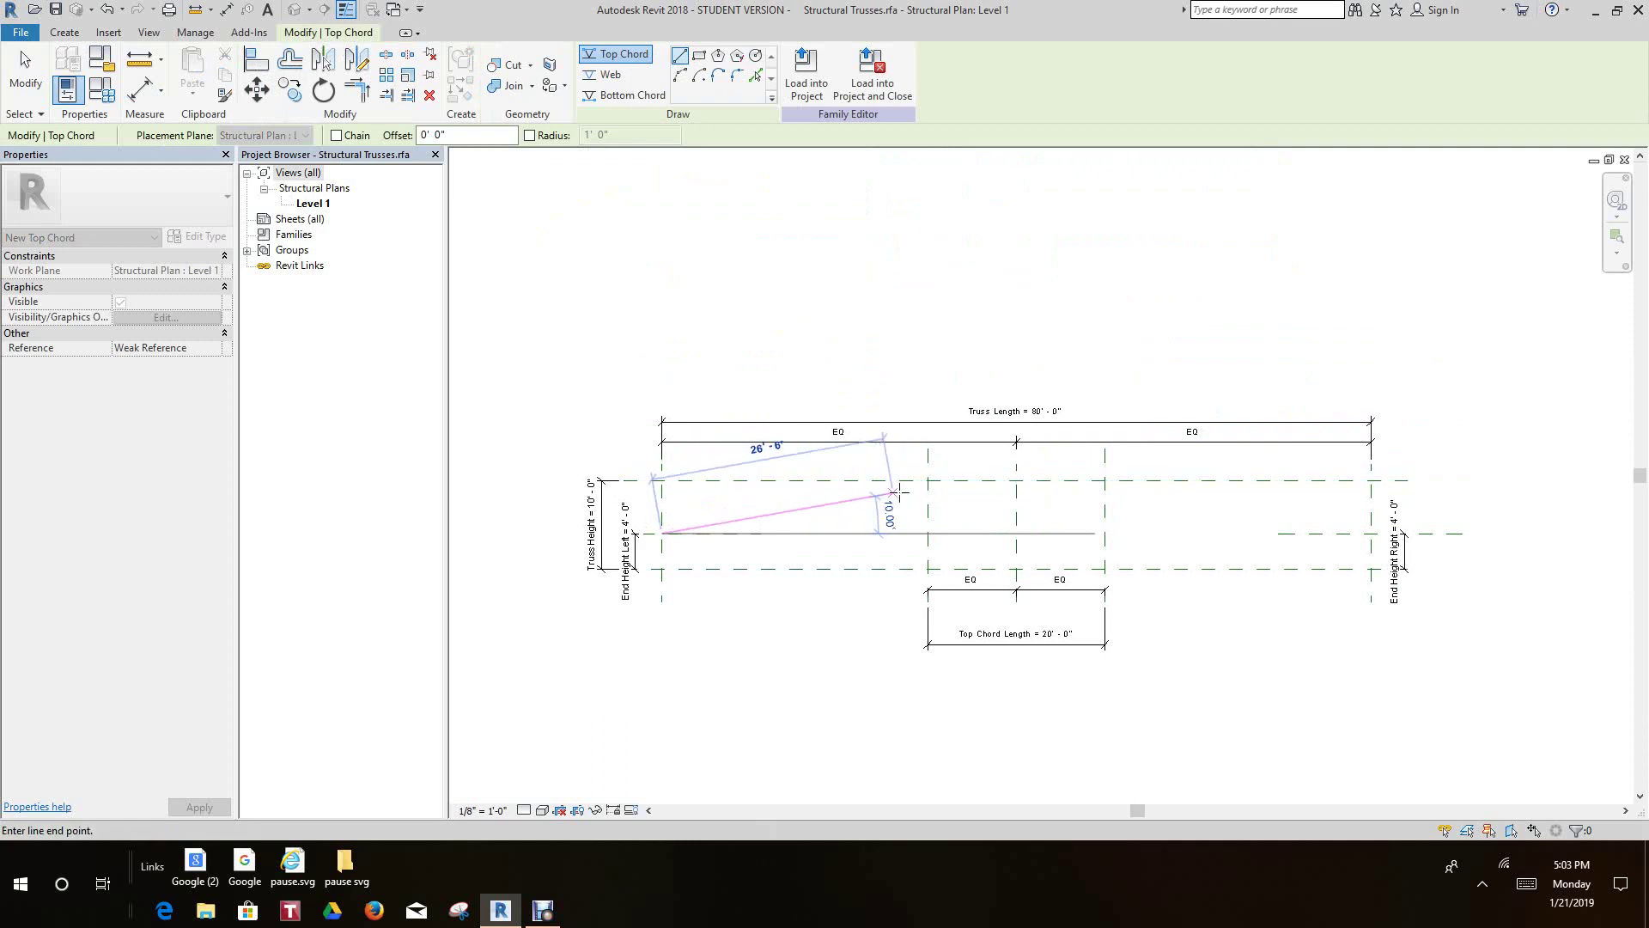
left_click(929, 481)
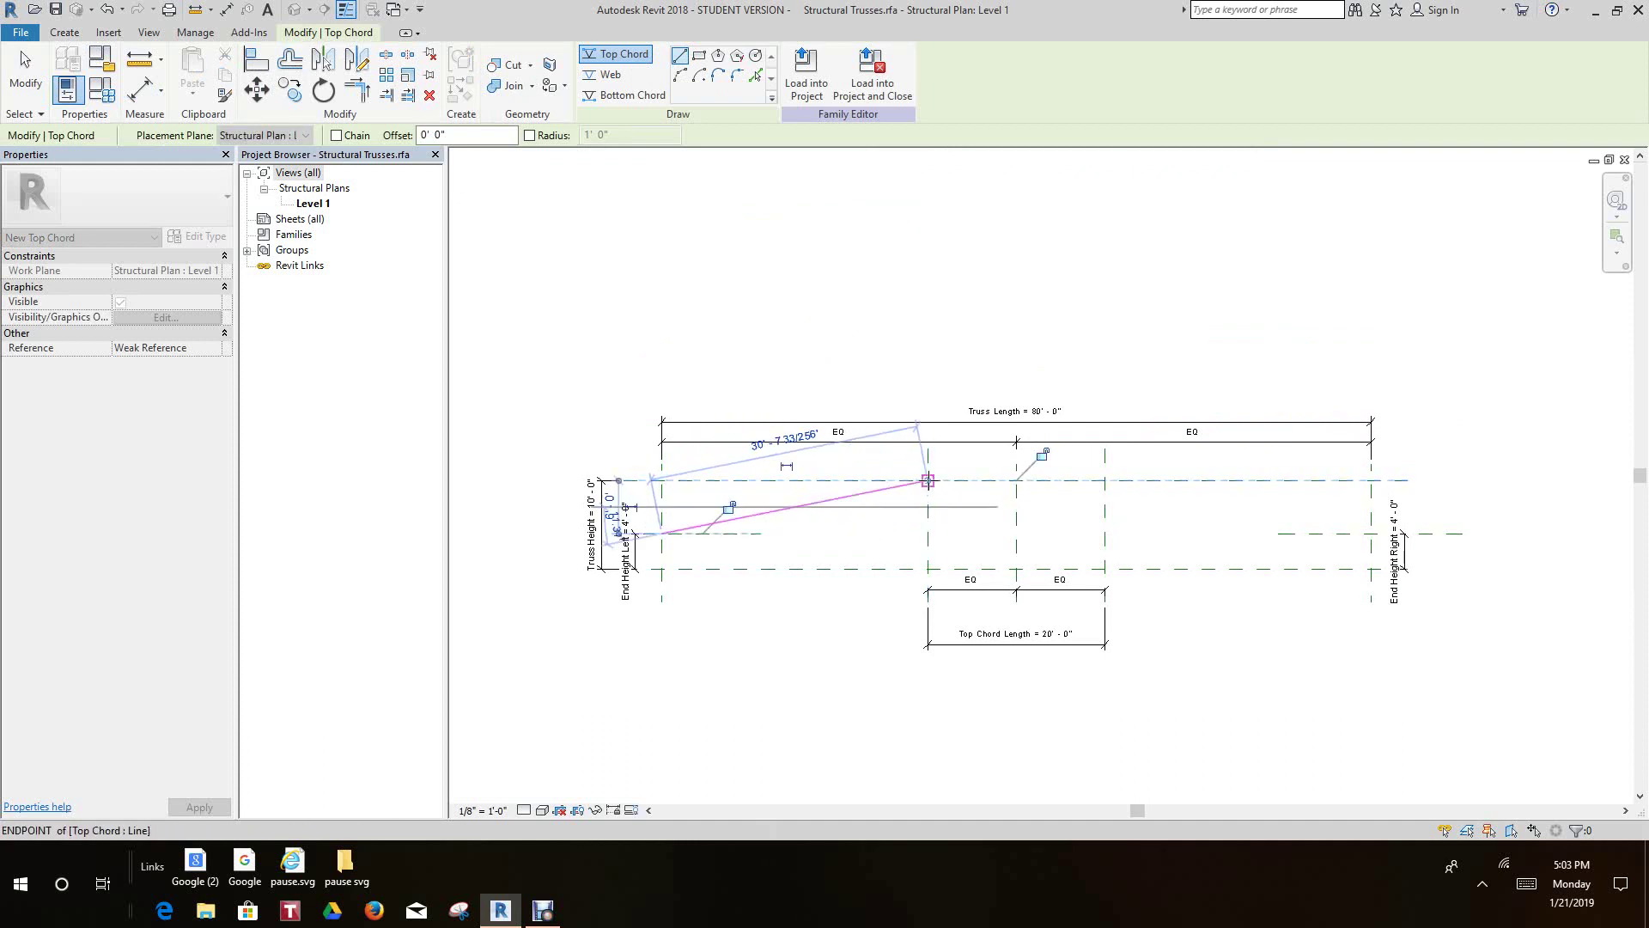
left_click(732, 510)
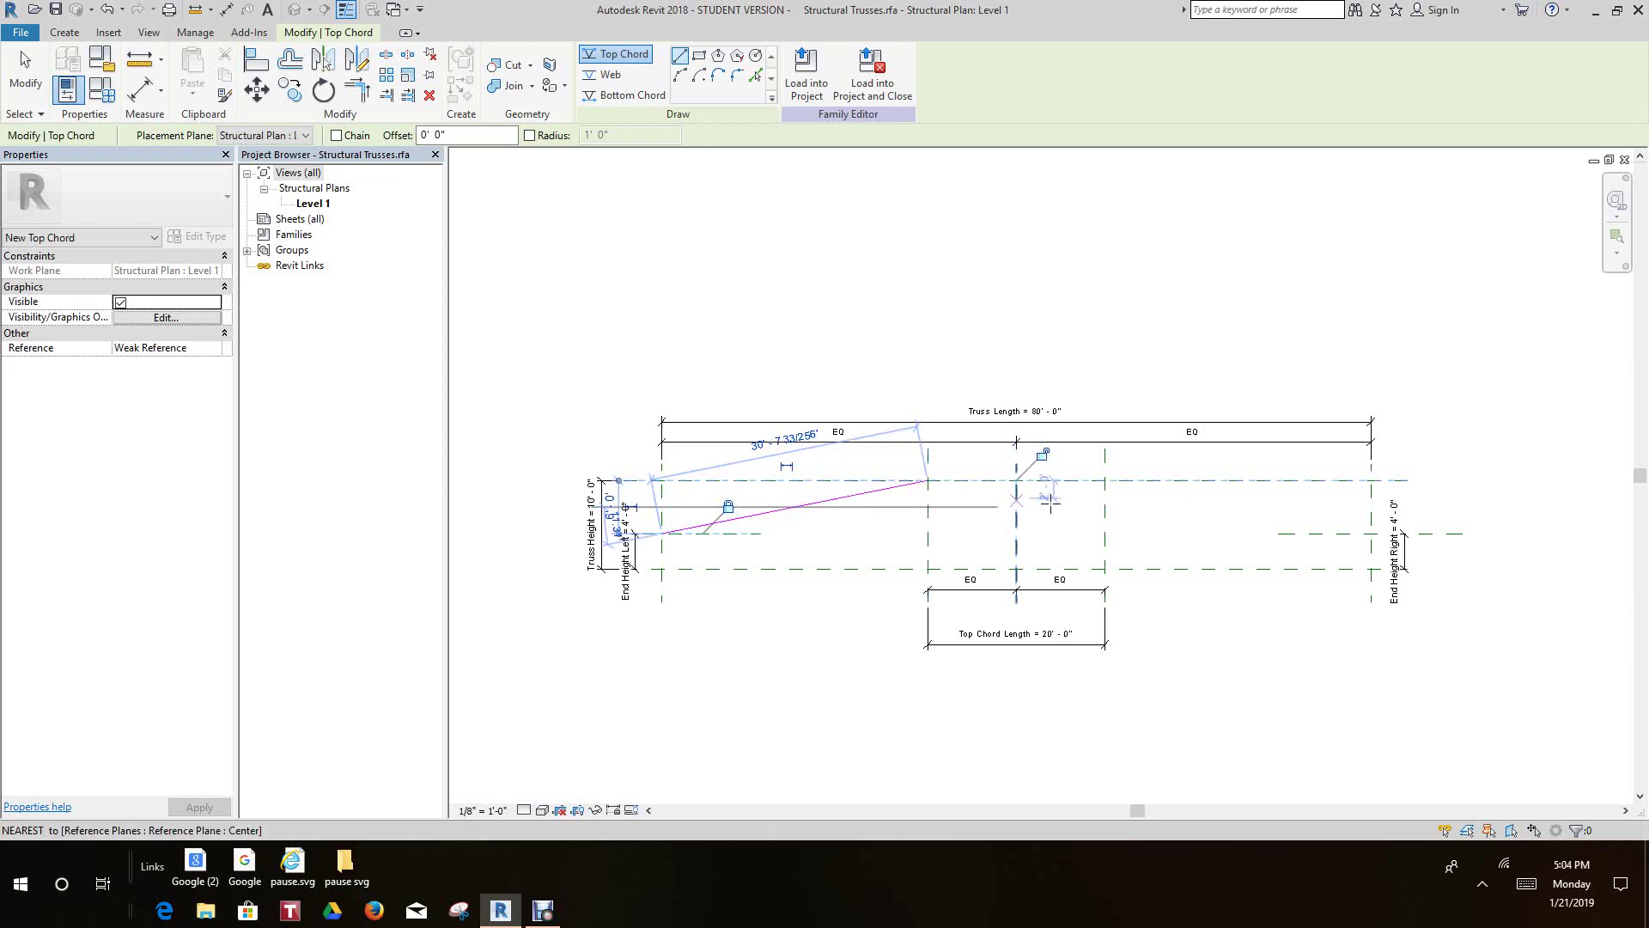
Draw the flat top chord between the two inner planes and the right sloping top chord to the right end height, locking both to their planes.
left_click(1105, 481)
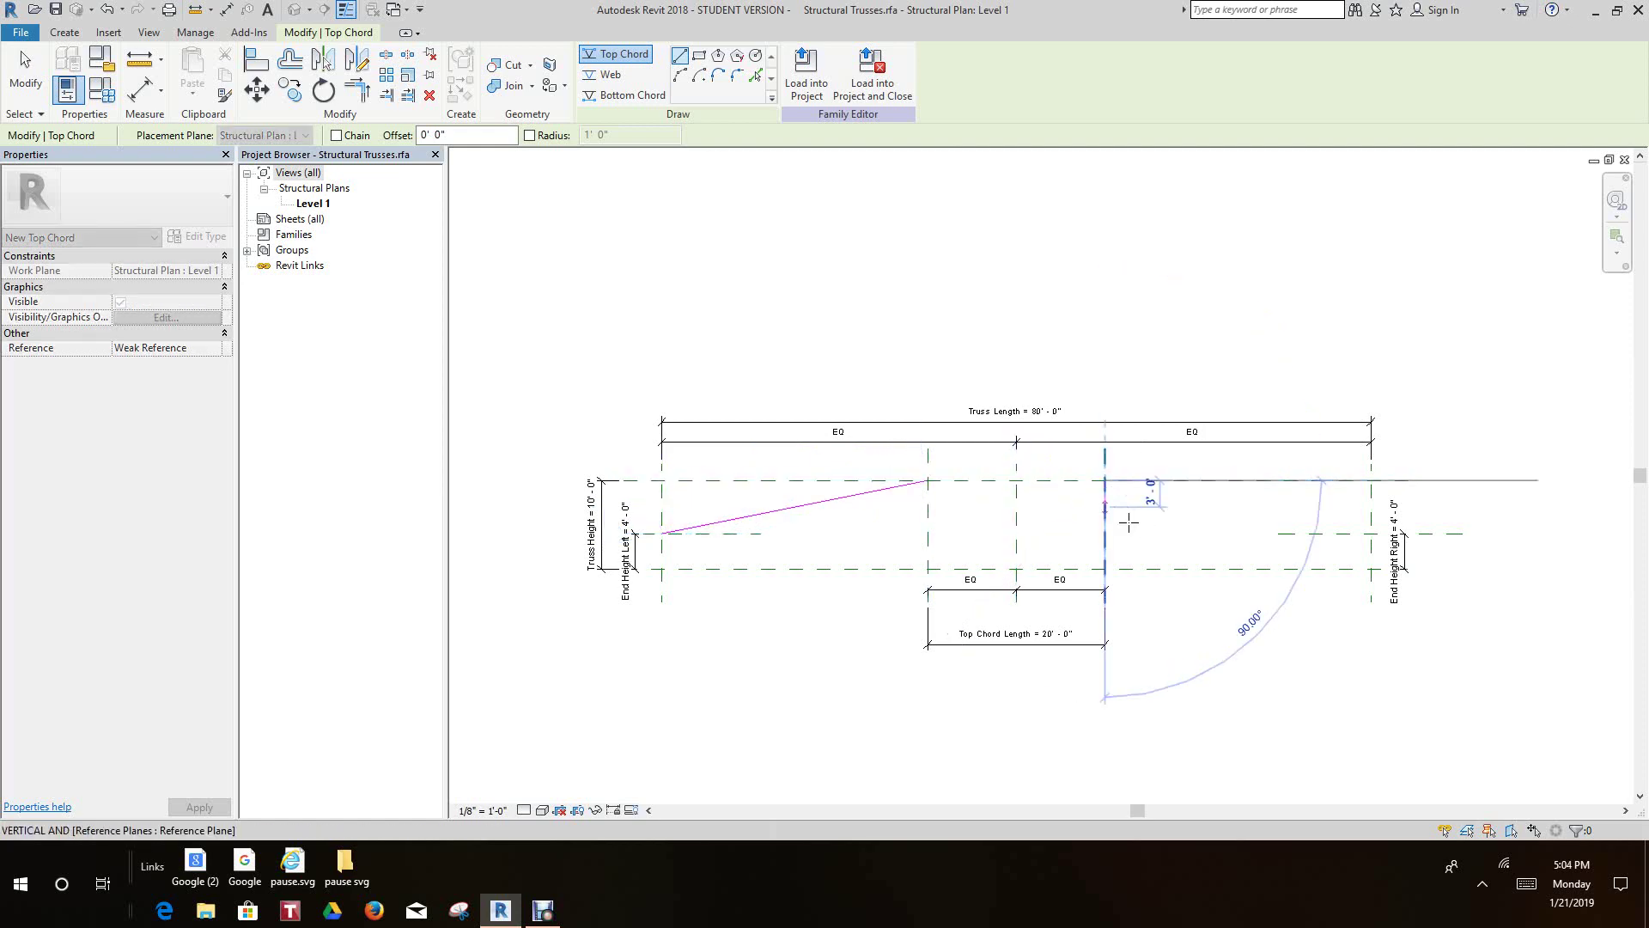
left_click(929, 481)
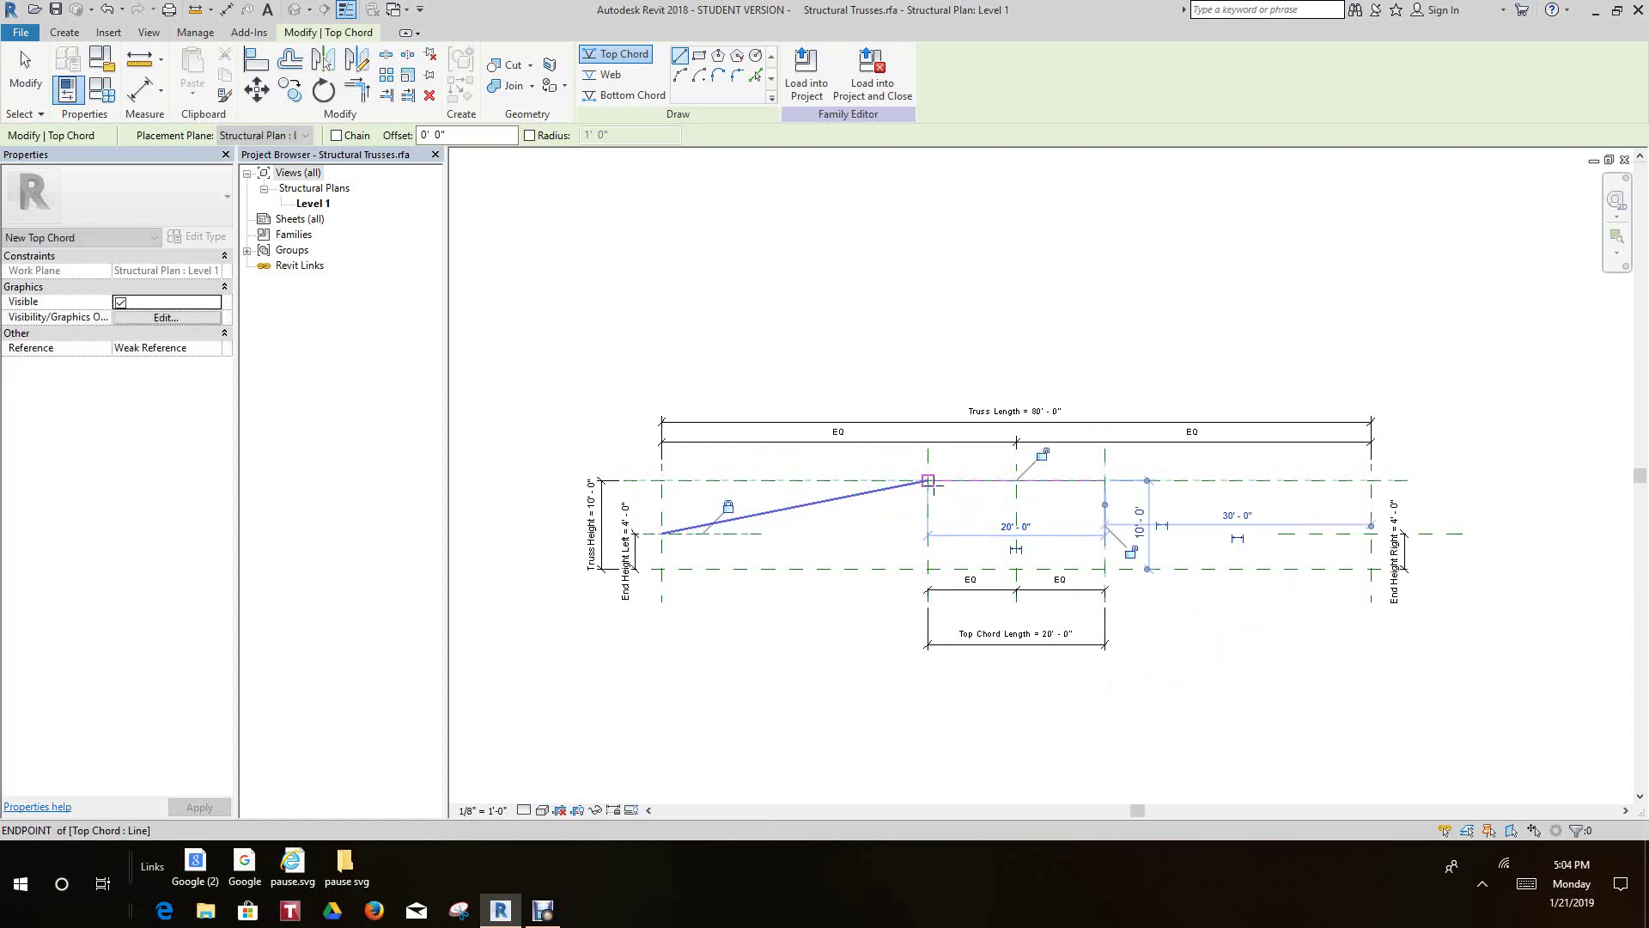
left_click(1105, 481)
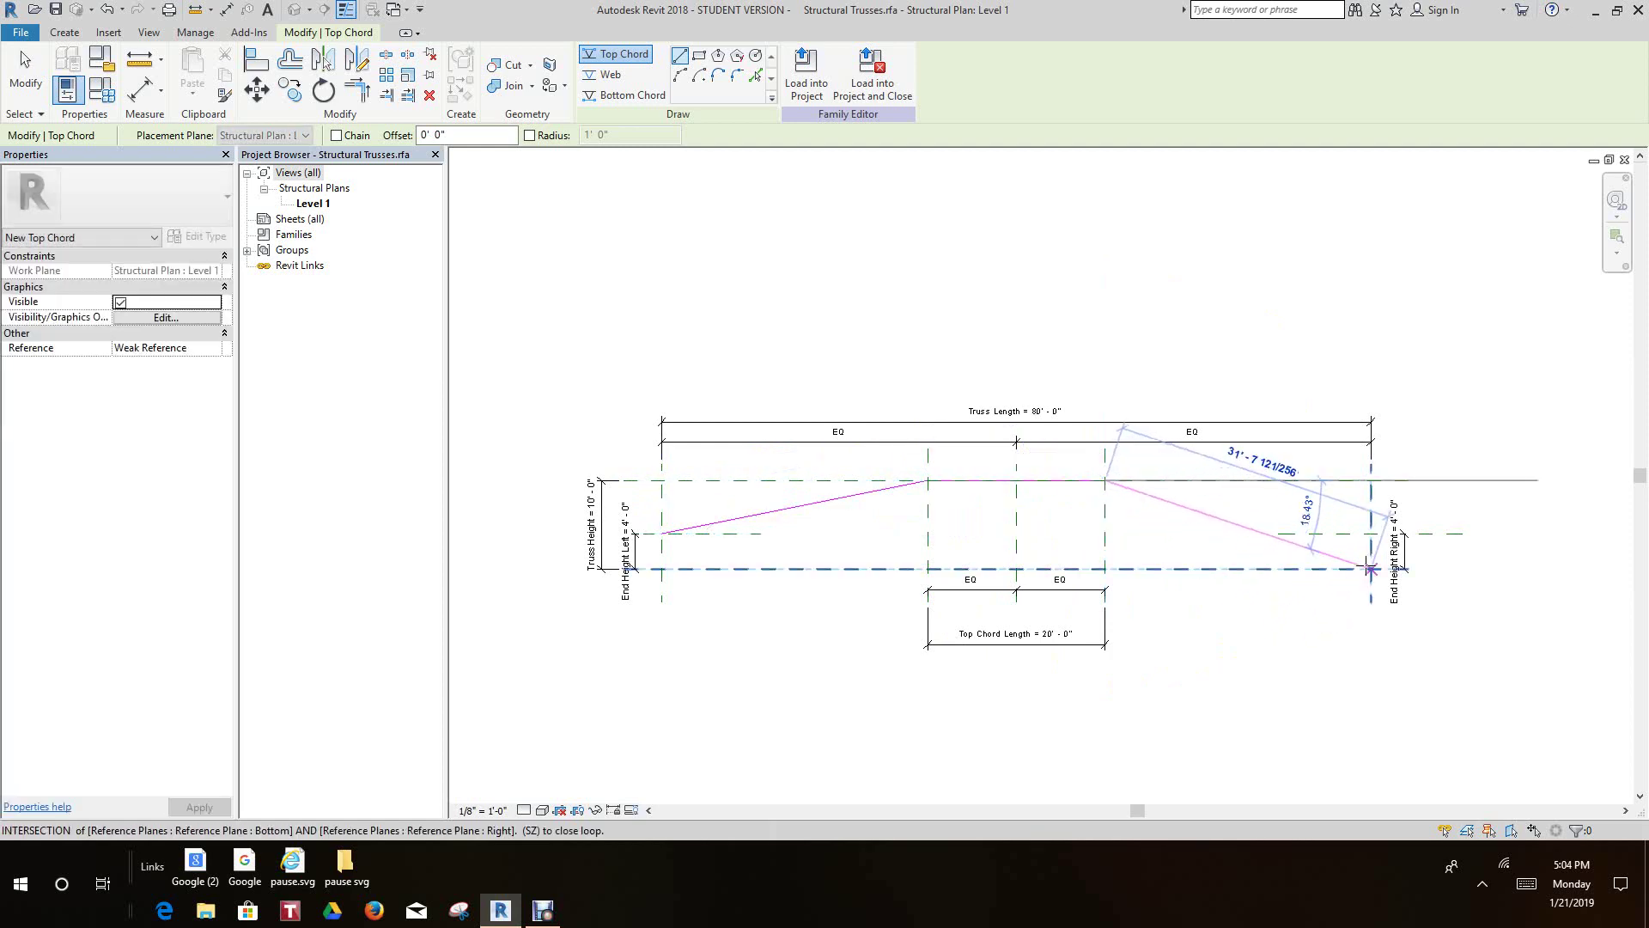
left_click(1371, 533)
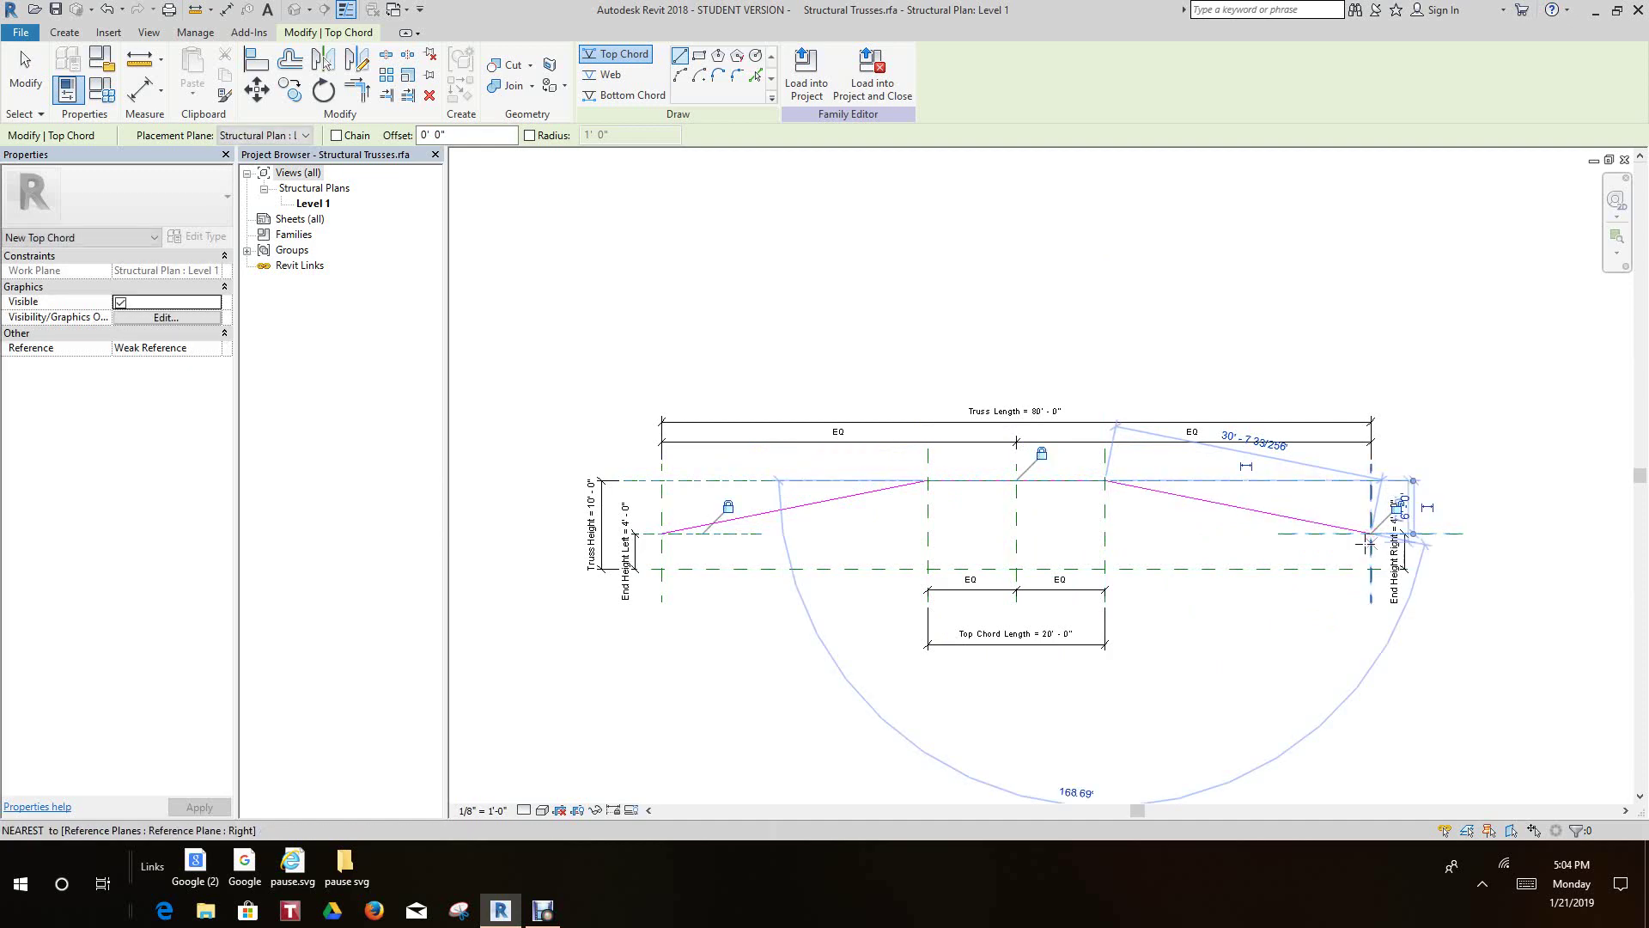
scroll(1400, 534, "up", 2)
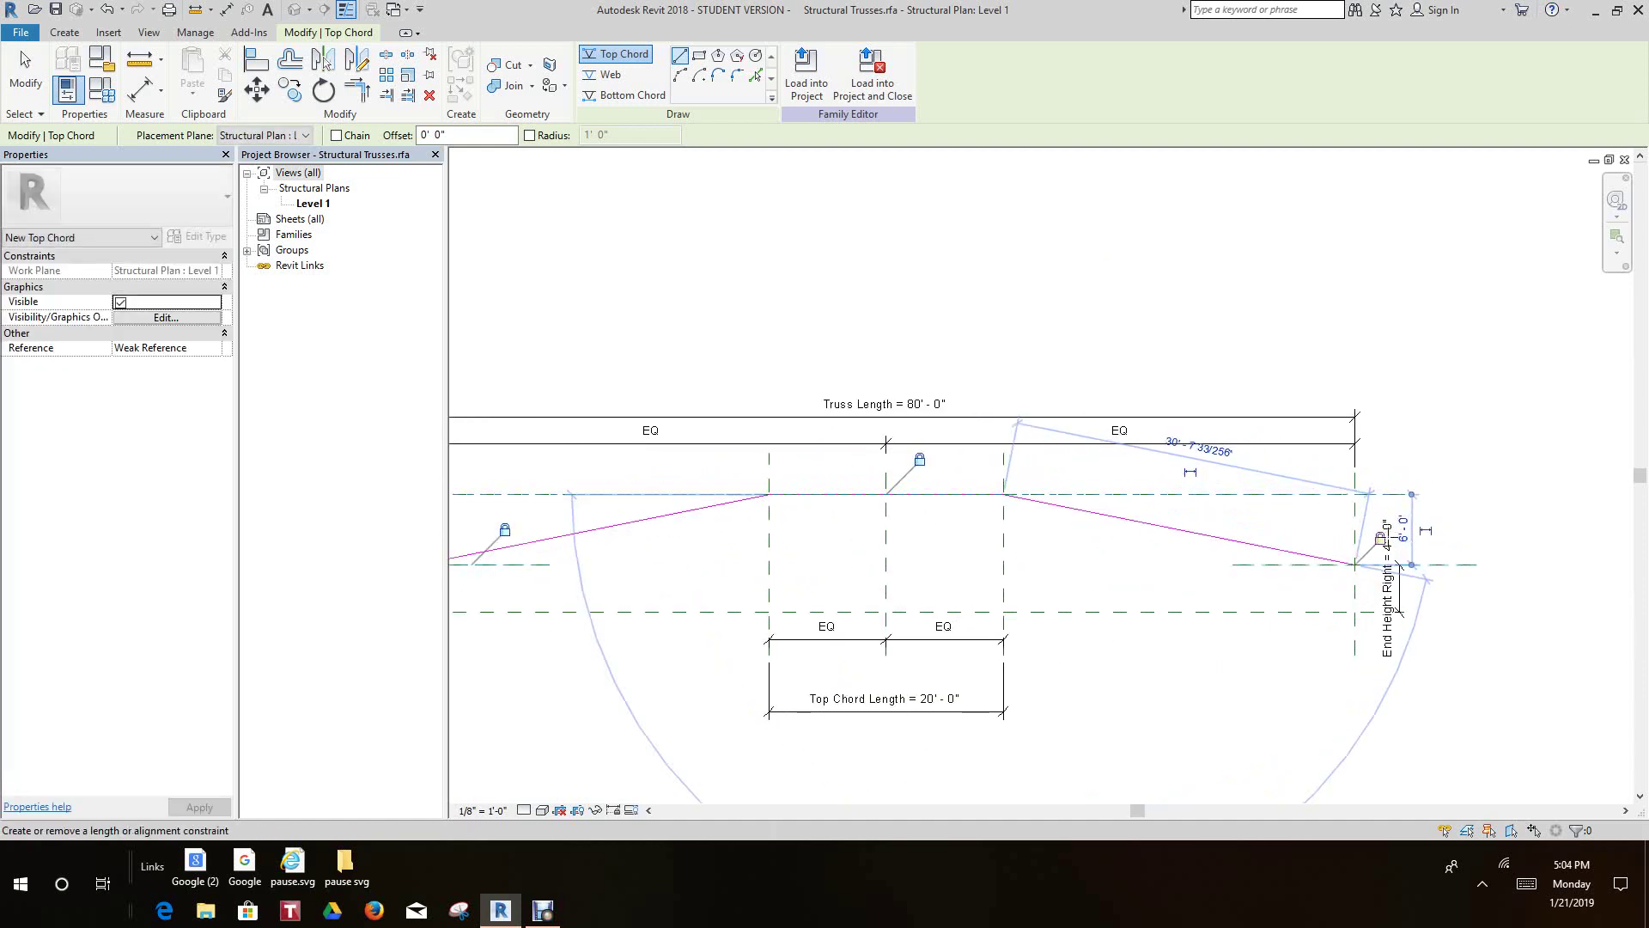
scroll(1216, 645, "down", 3)
scroll(1223, 606, "down", 1)
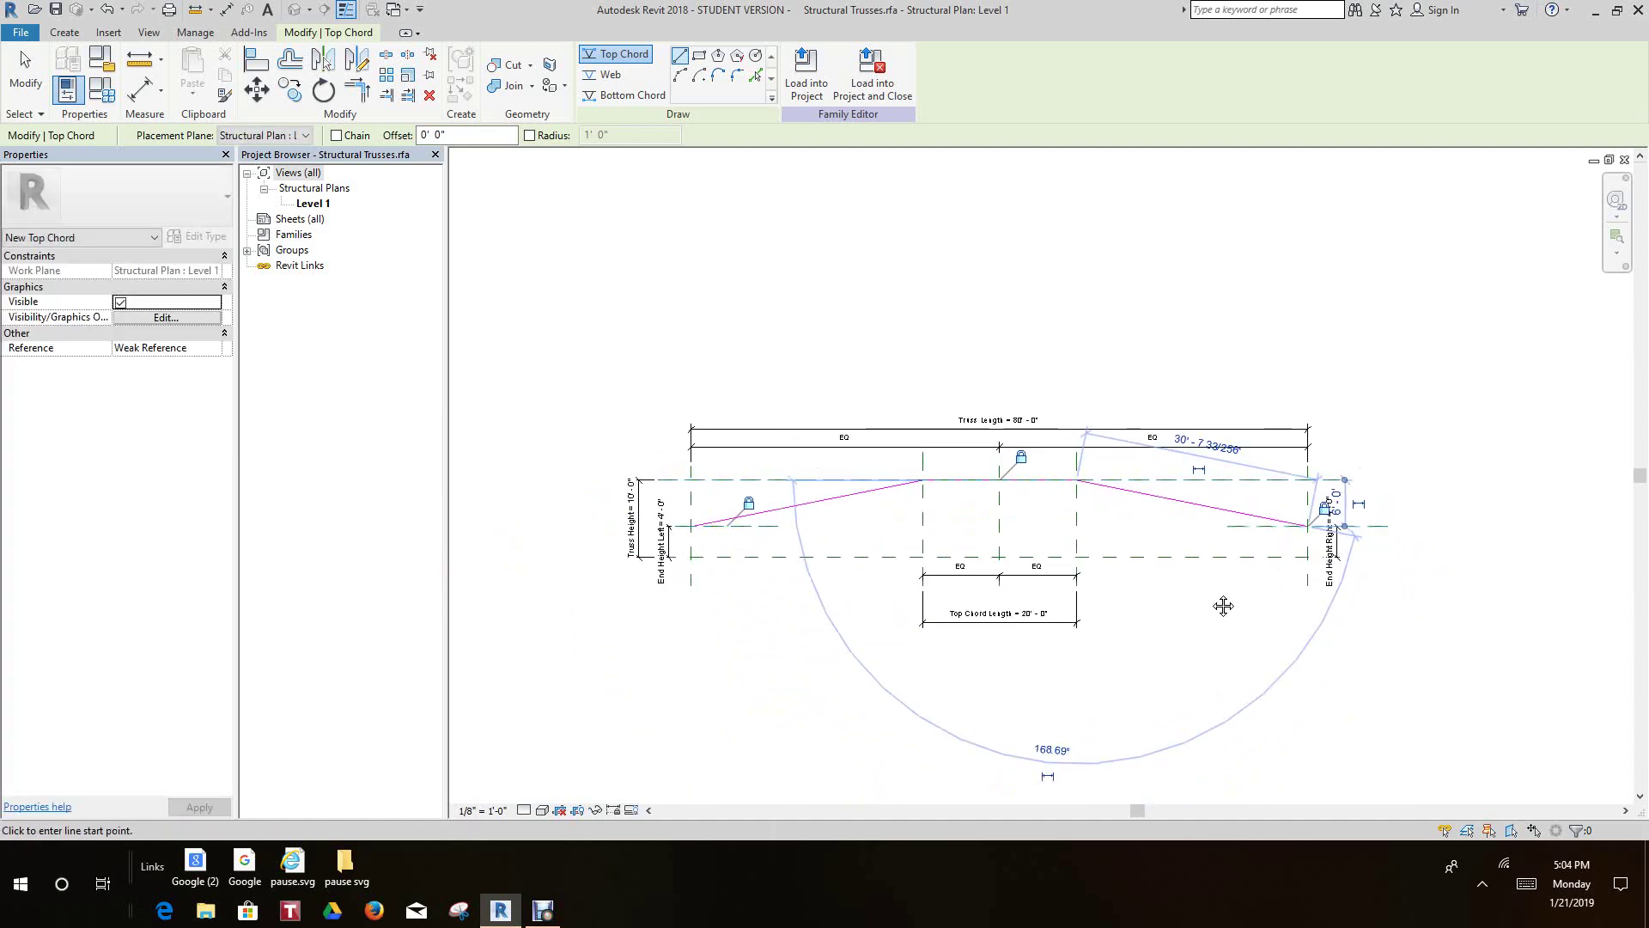
scroll(1223, 607, "down", 1)
middle_click_drag(1227, 610, 1254, 624)
scroll(1245, 618, "down", 1)
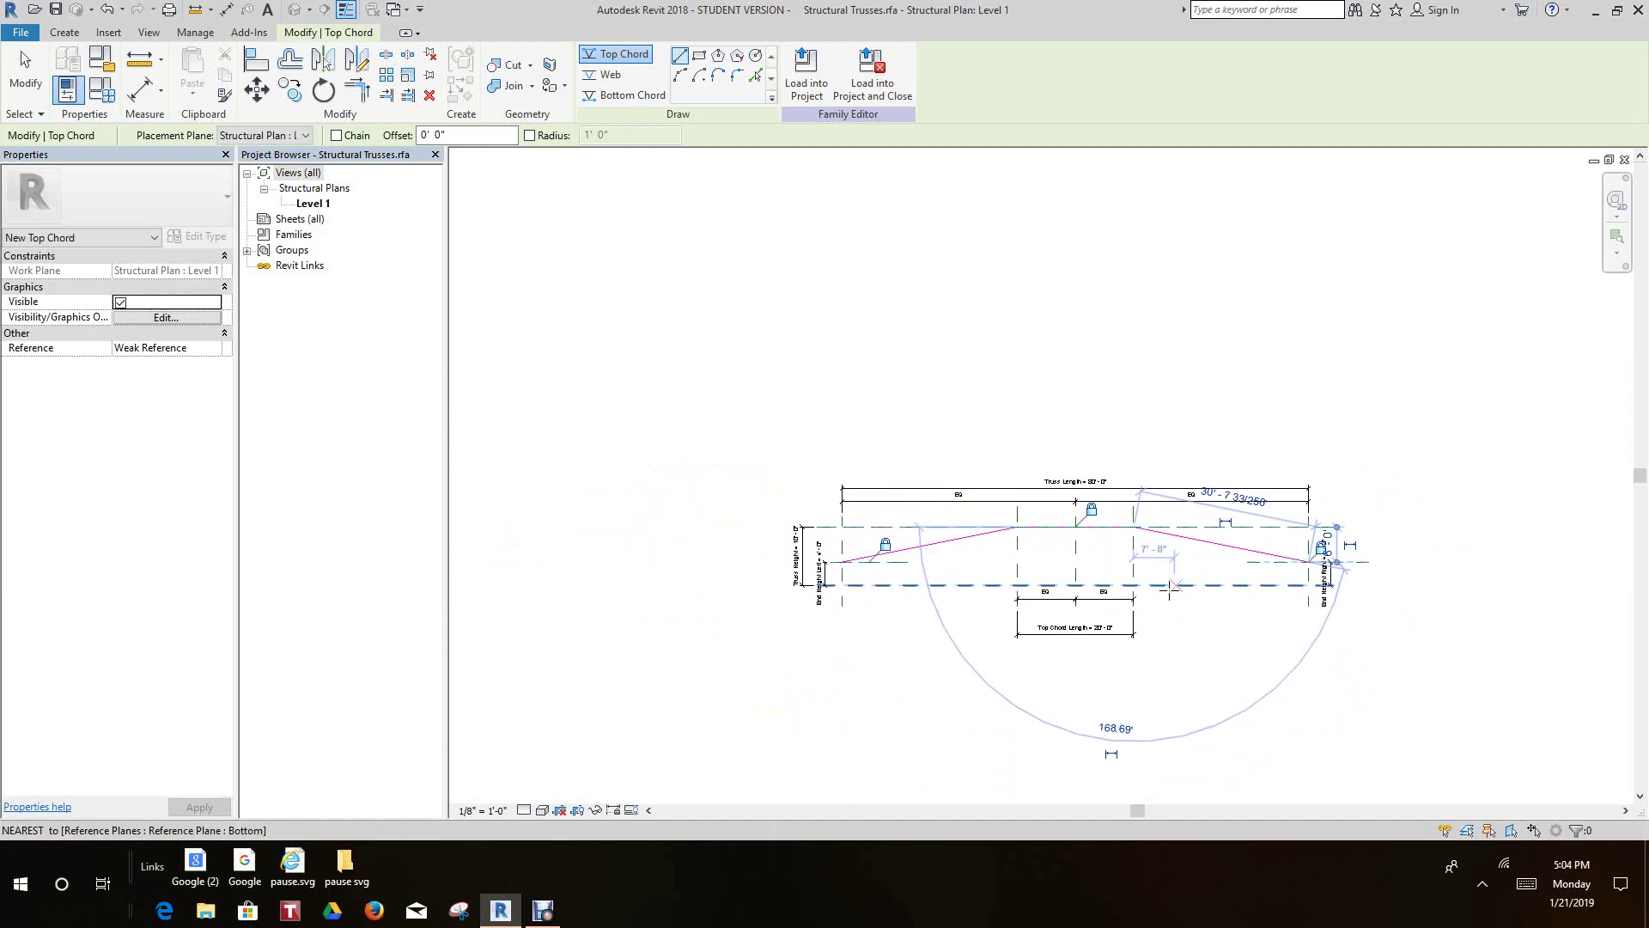
scroll(1167, 590, "up", 5)
scroll(867, 511, "down", 1)
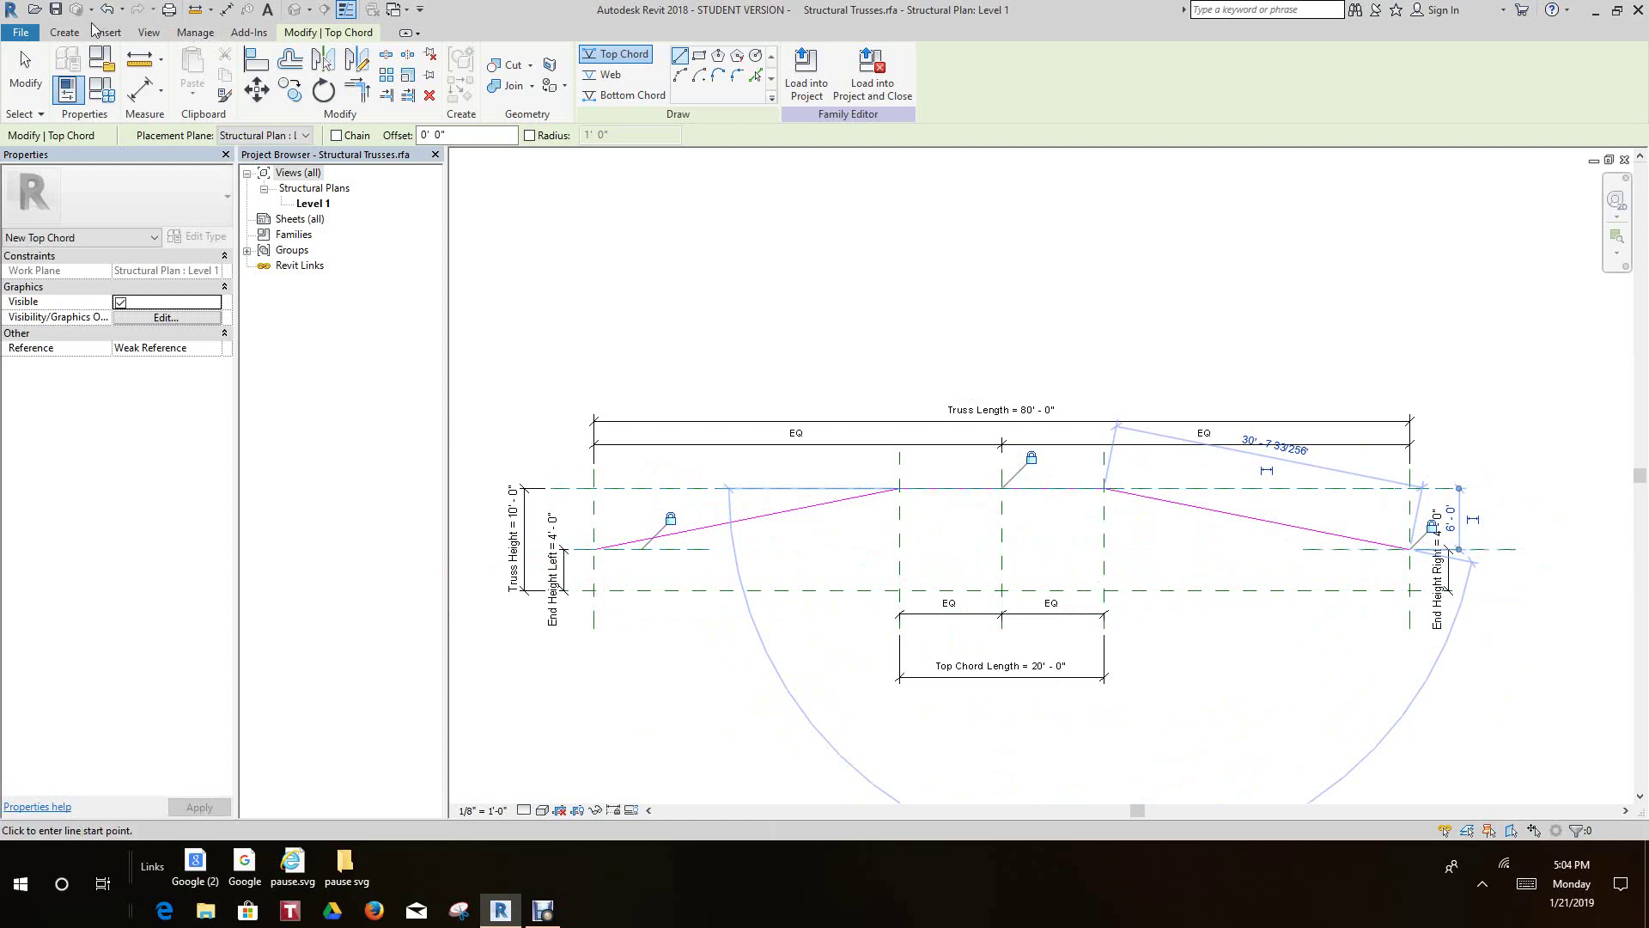
Draw a bottom chord along the bottom reference plane from the left to the right end plane, locking it to the bottom and left planes.
left_click(65, 31)
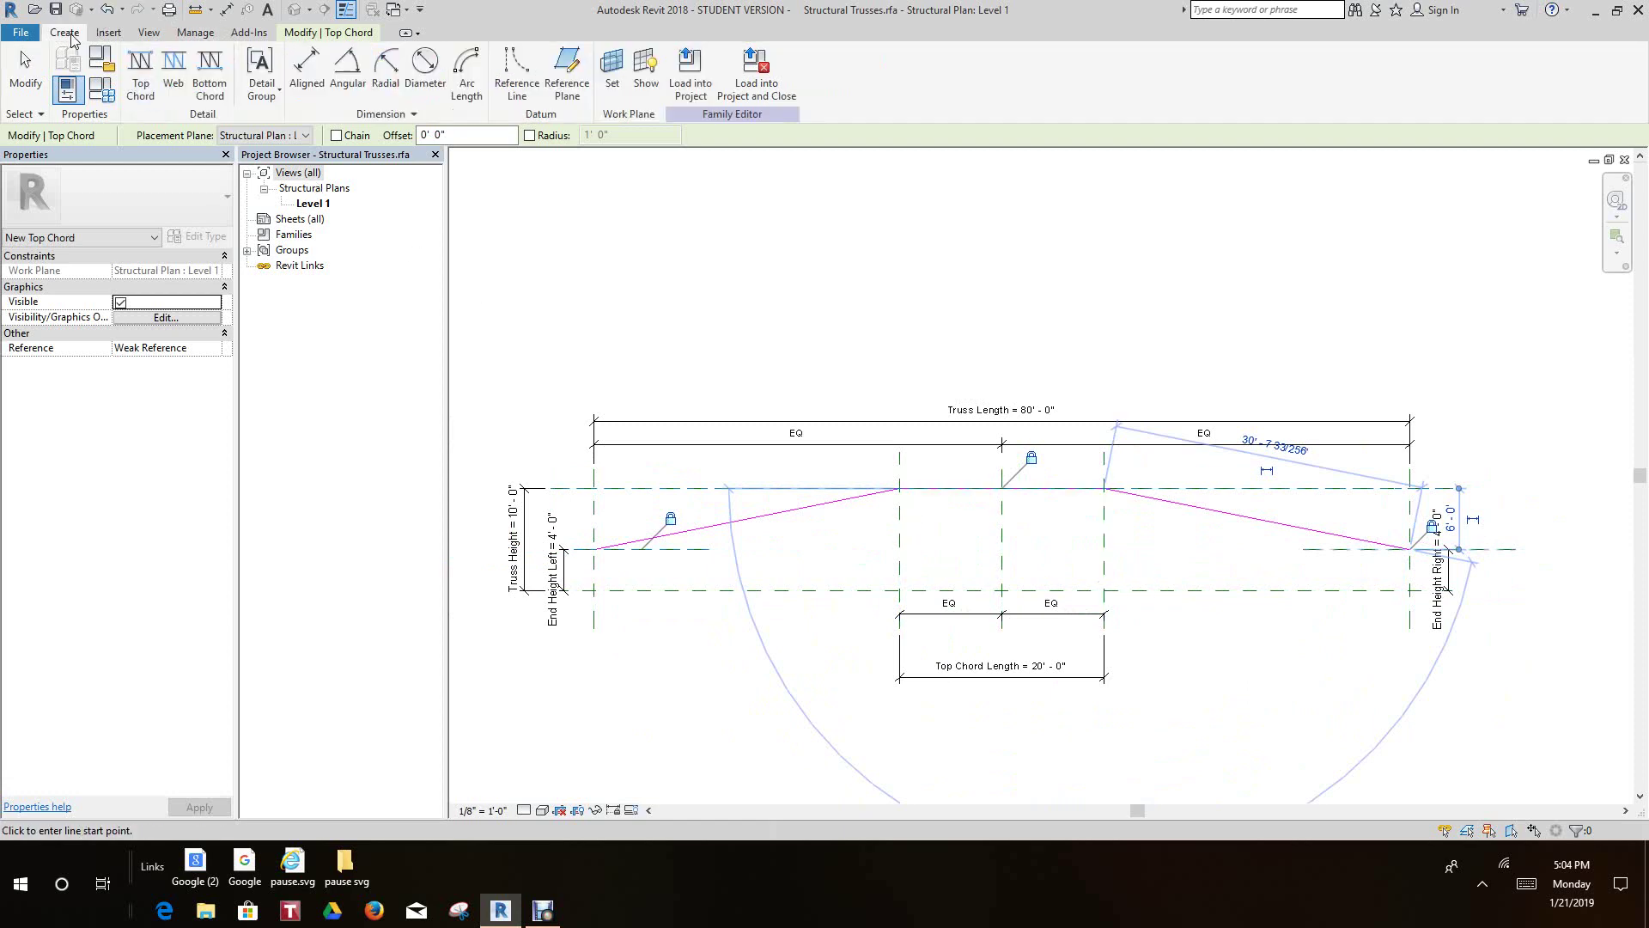
left_click(210, 75)
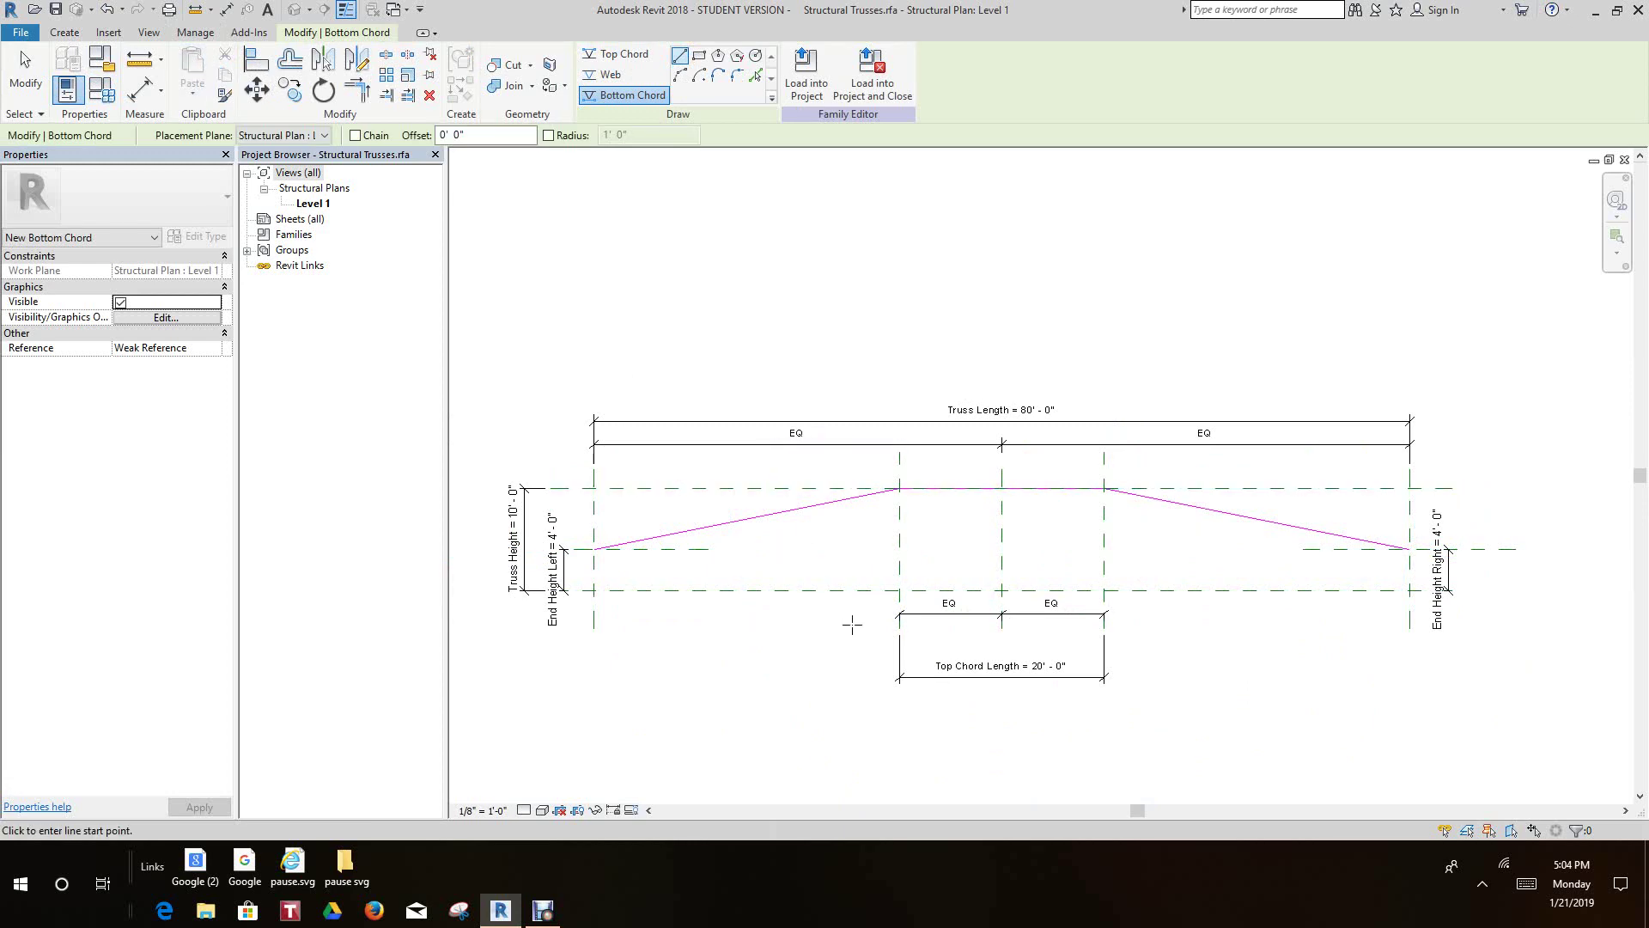
scroll(808, 636, "down", 3)
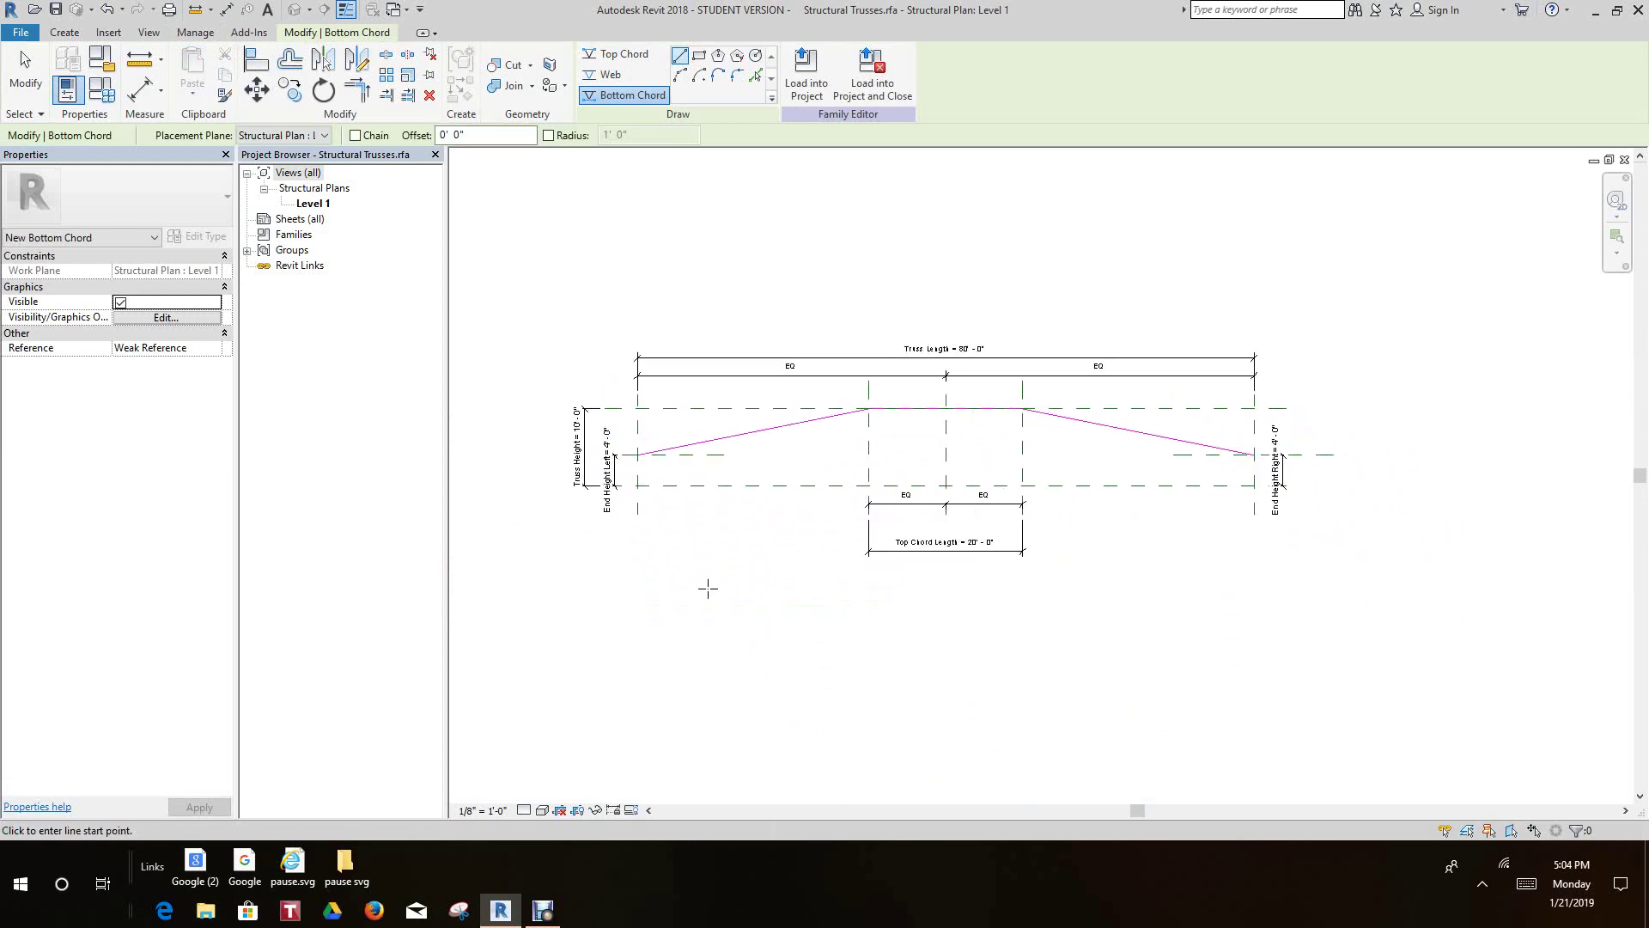
left_click(637, 486)
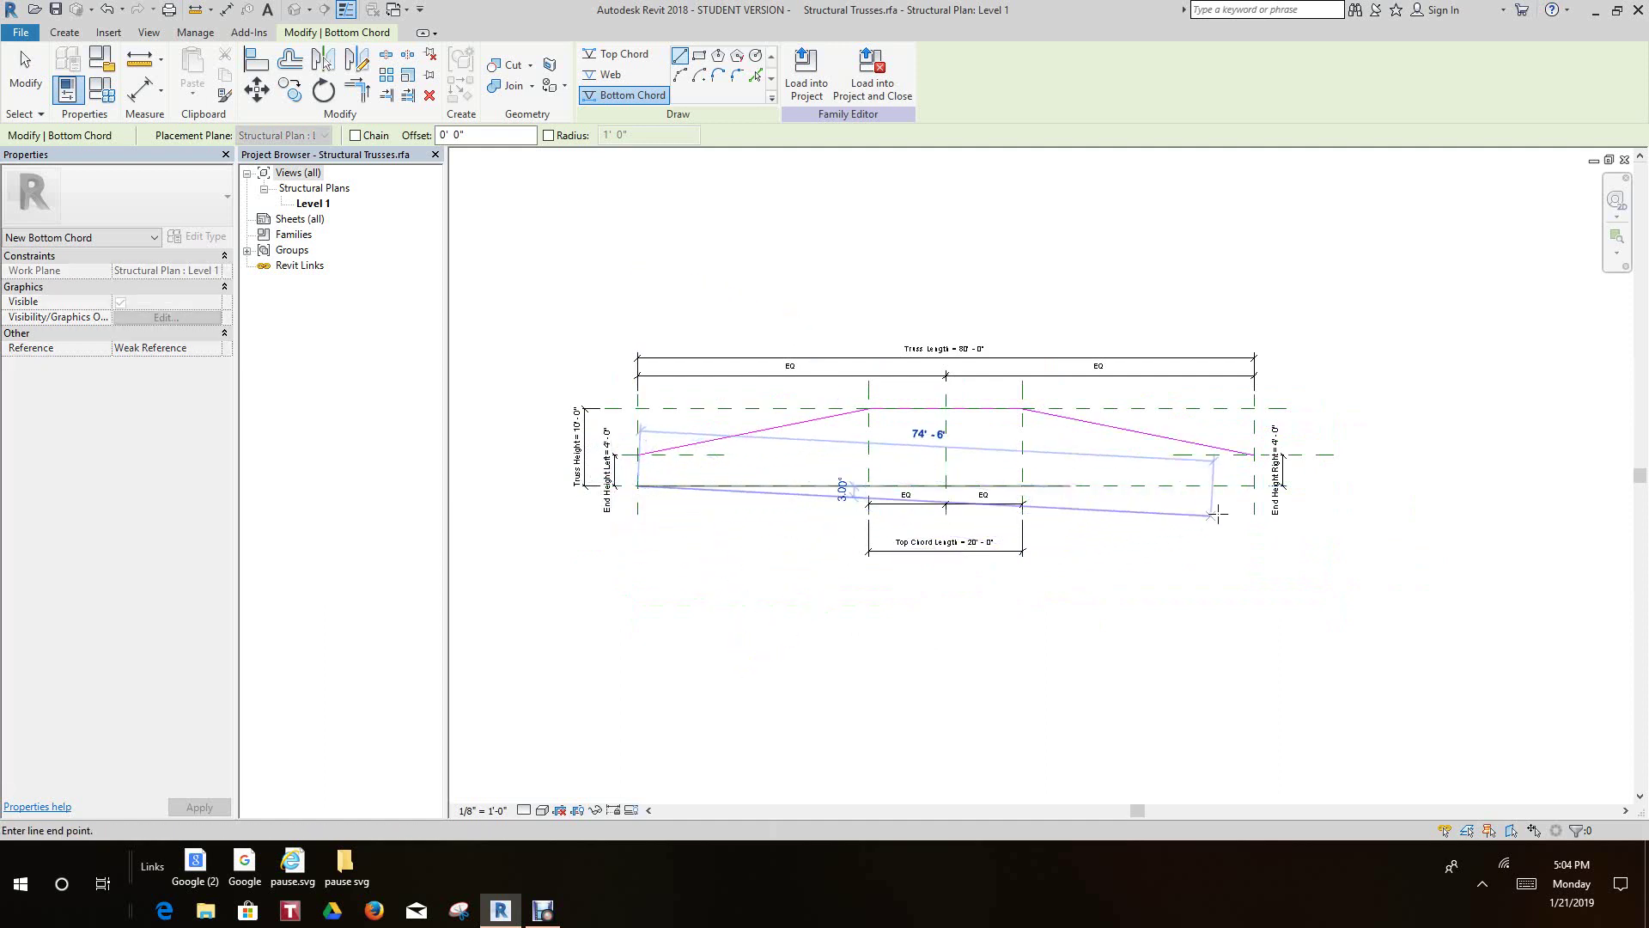
left_click(1254, 486)
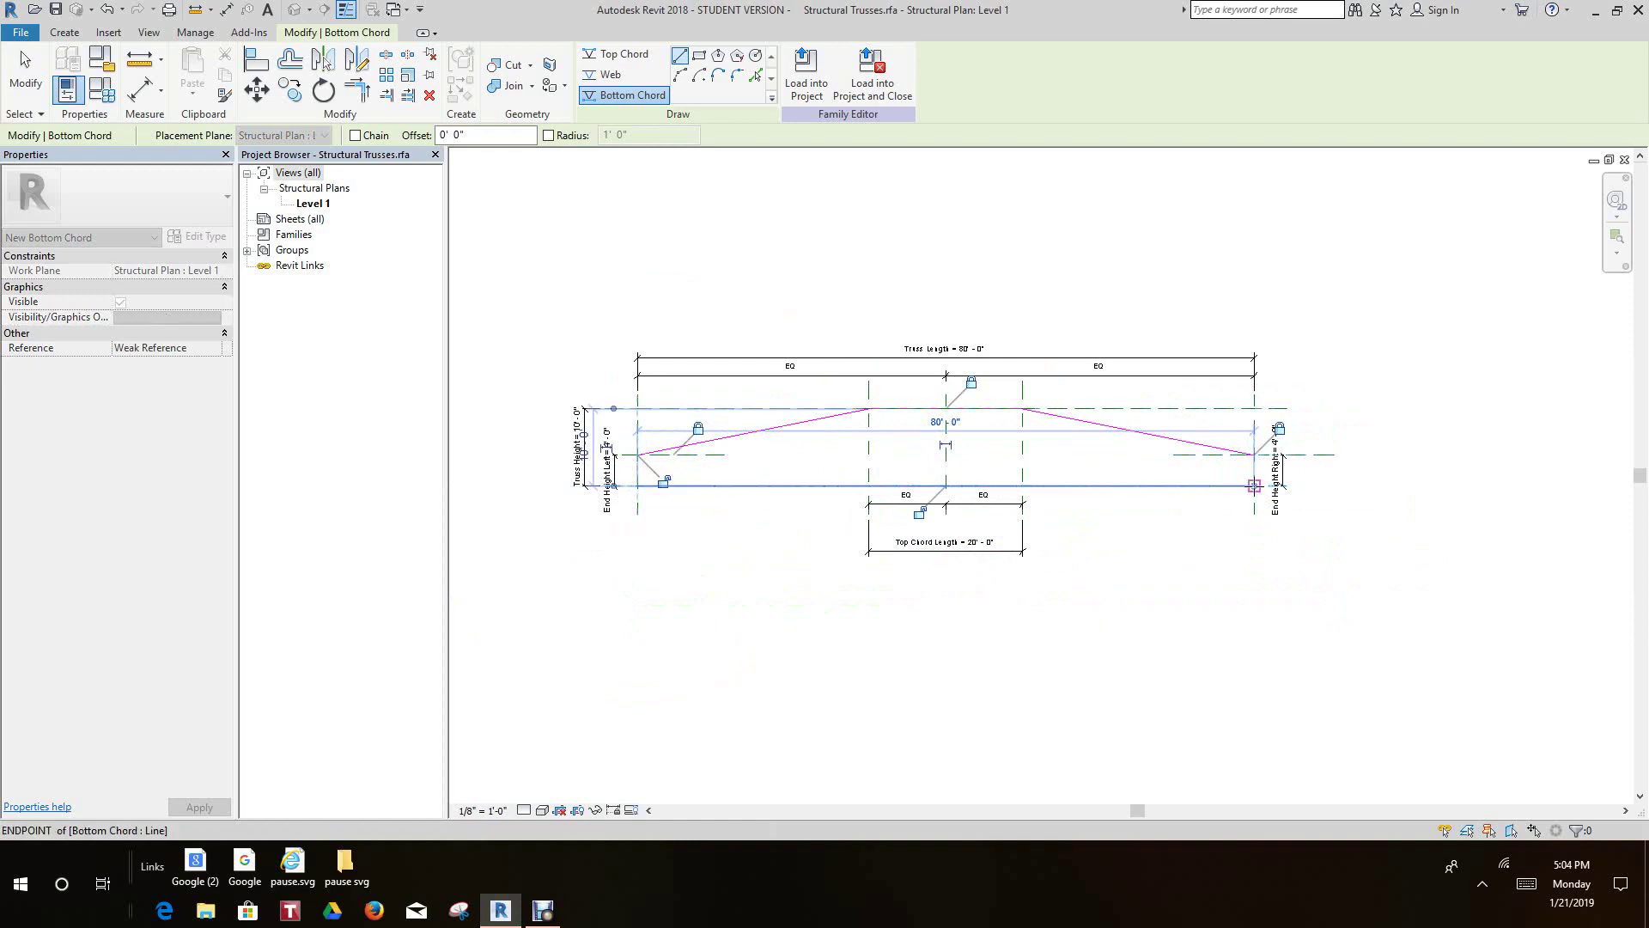
left_click(665, 482)
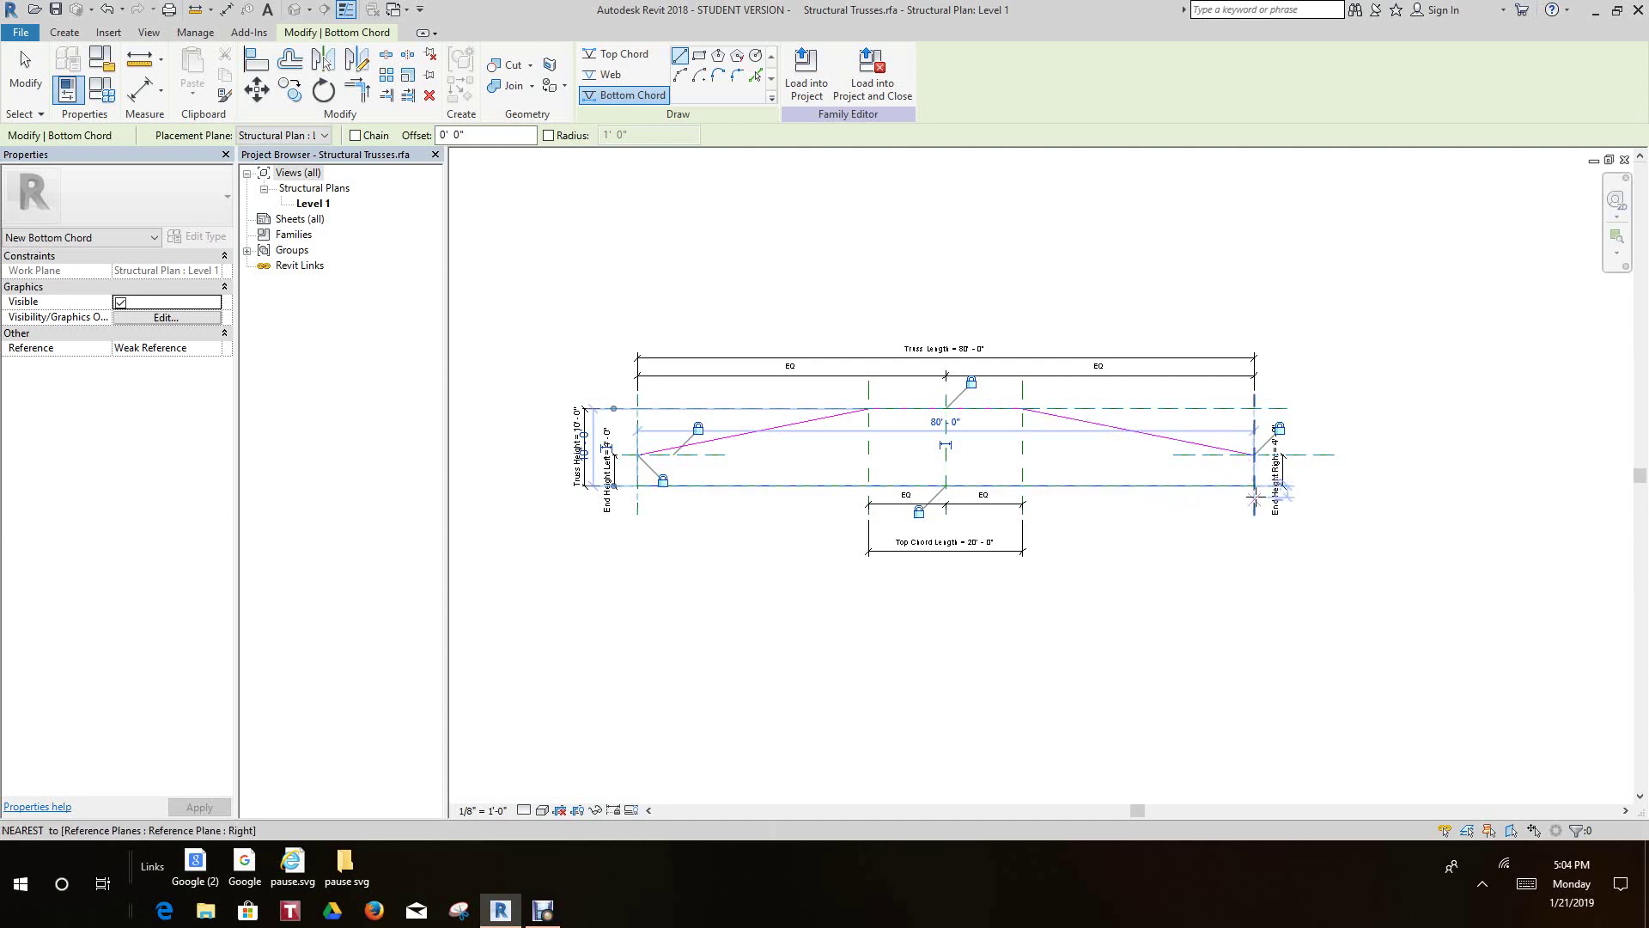
scroll(1240, 552, "up", 1)
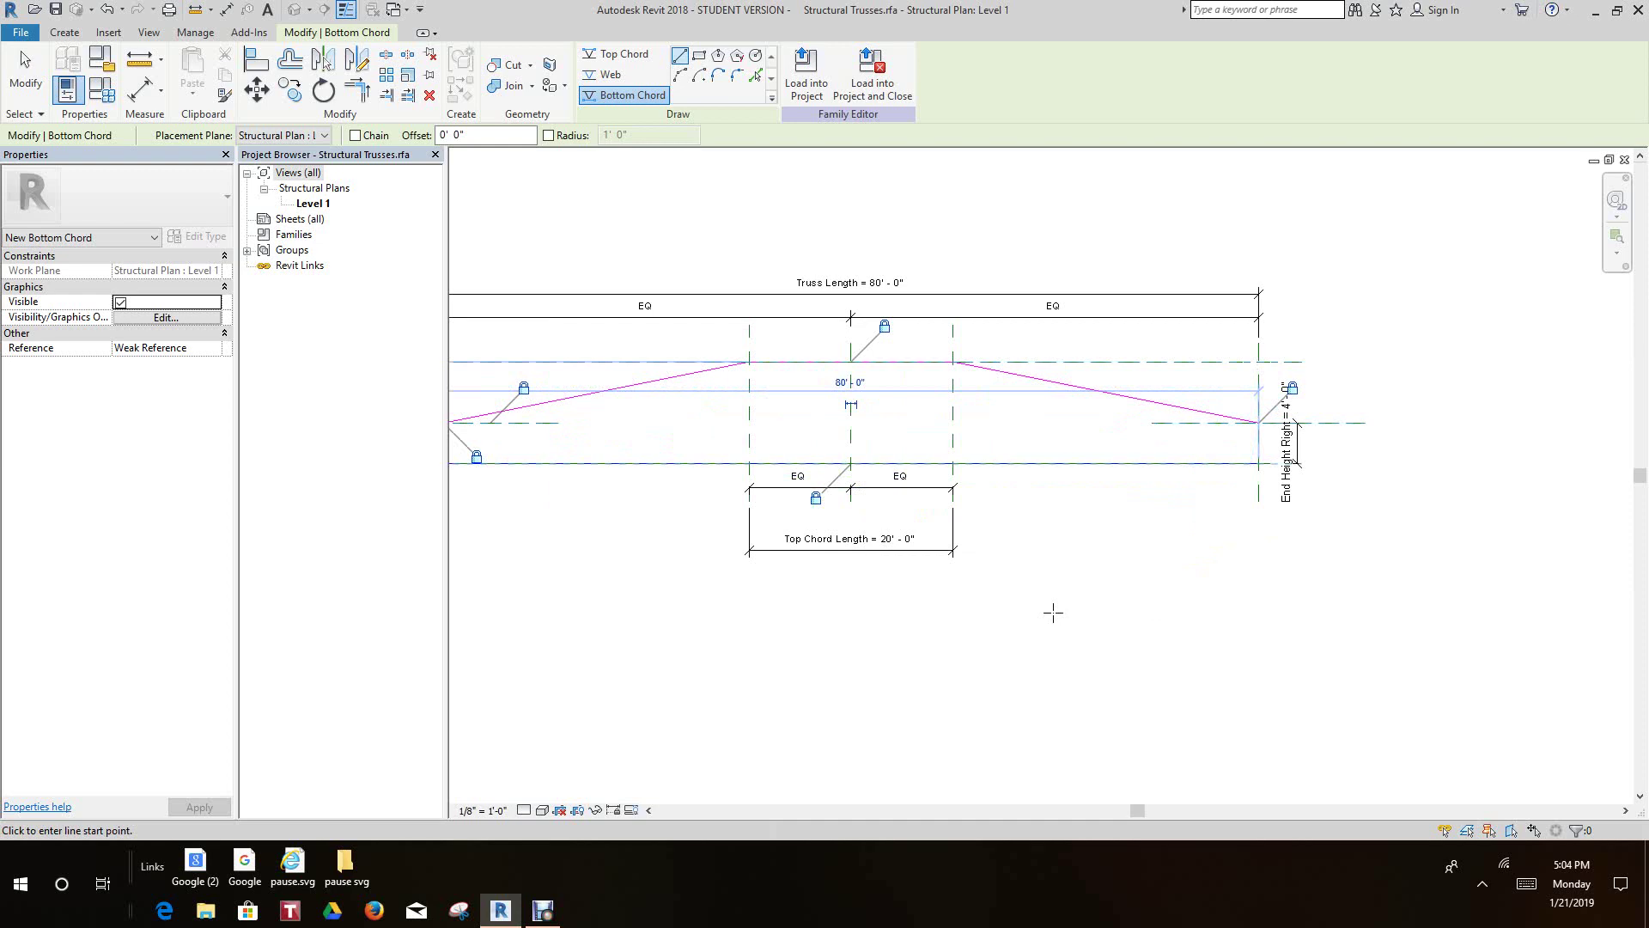
scroll(1061, 618, "down", 3)
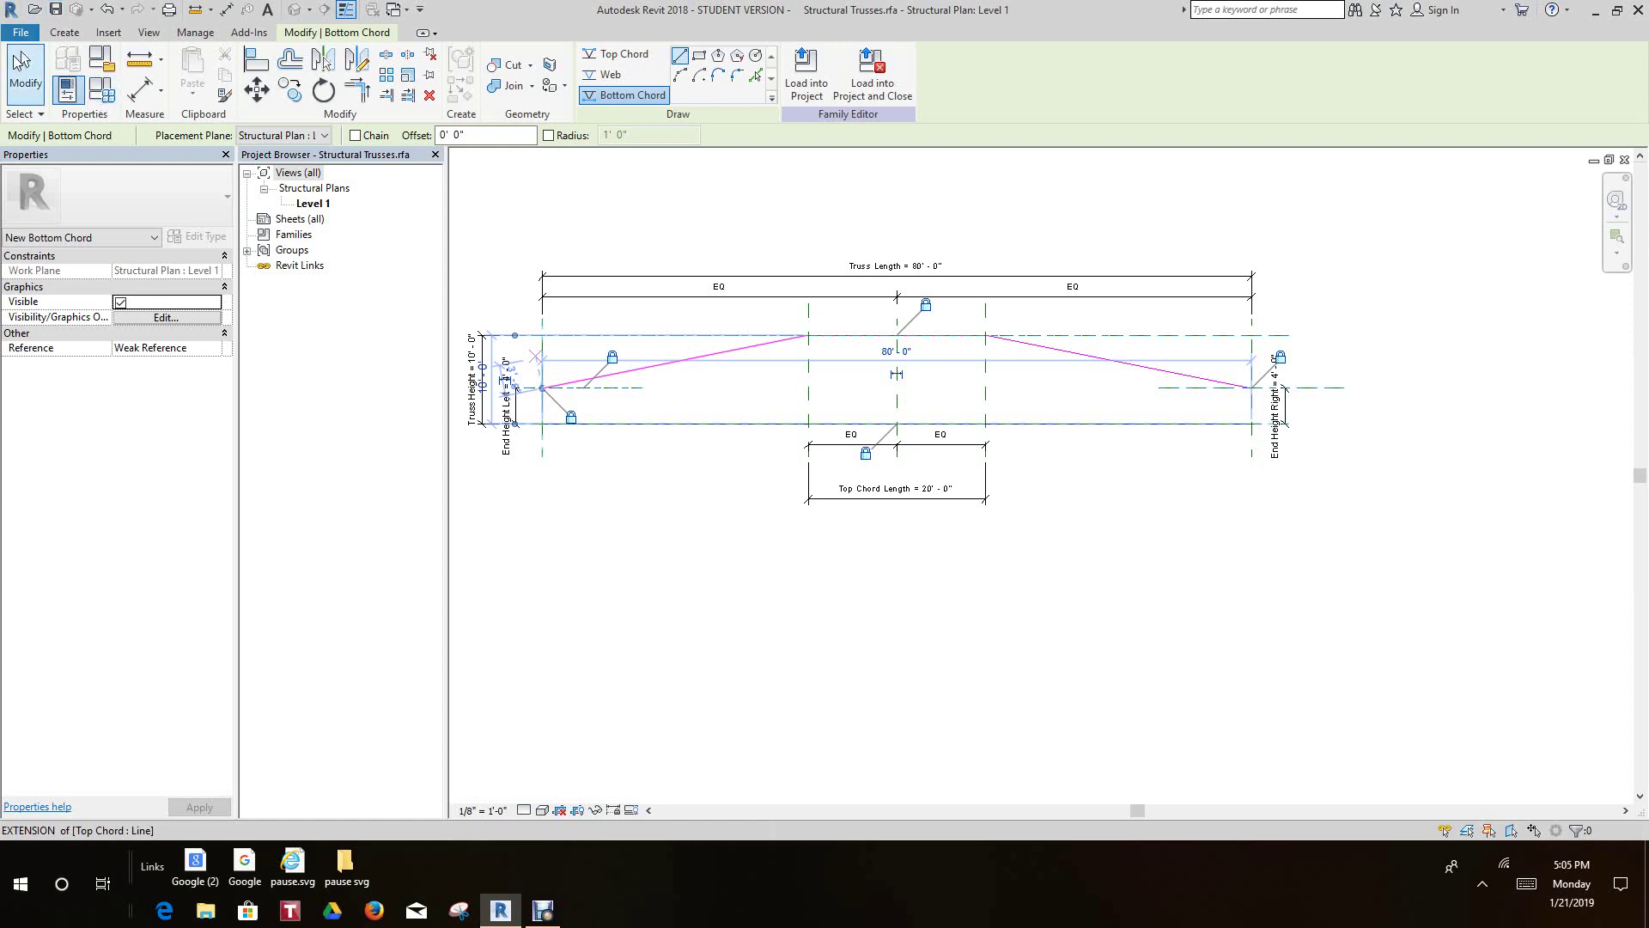
left_click(24, 64)
Align the bottom chord's right endpoint to the Right reference plane and lock the alignment.
scroll(1105, 550, "up", 4)
mouse_move(1241, 547)
middle_mouse_down()
mouse_move(1265, 616)
mouse_move(1248, 698)
mouse_move(1207, 576)
middle_mouse_up()
scroll(1248, 697, "up", 3)
scroll(1208, 577, "down", 1)
left_click(1230, 533)
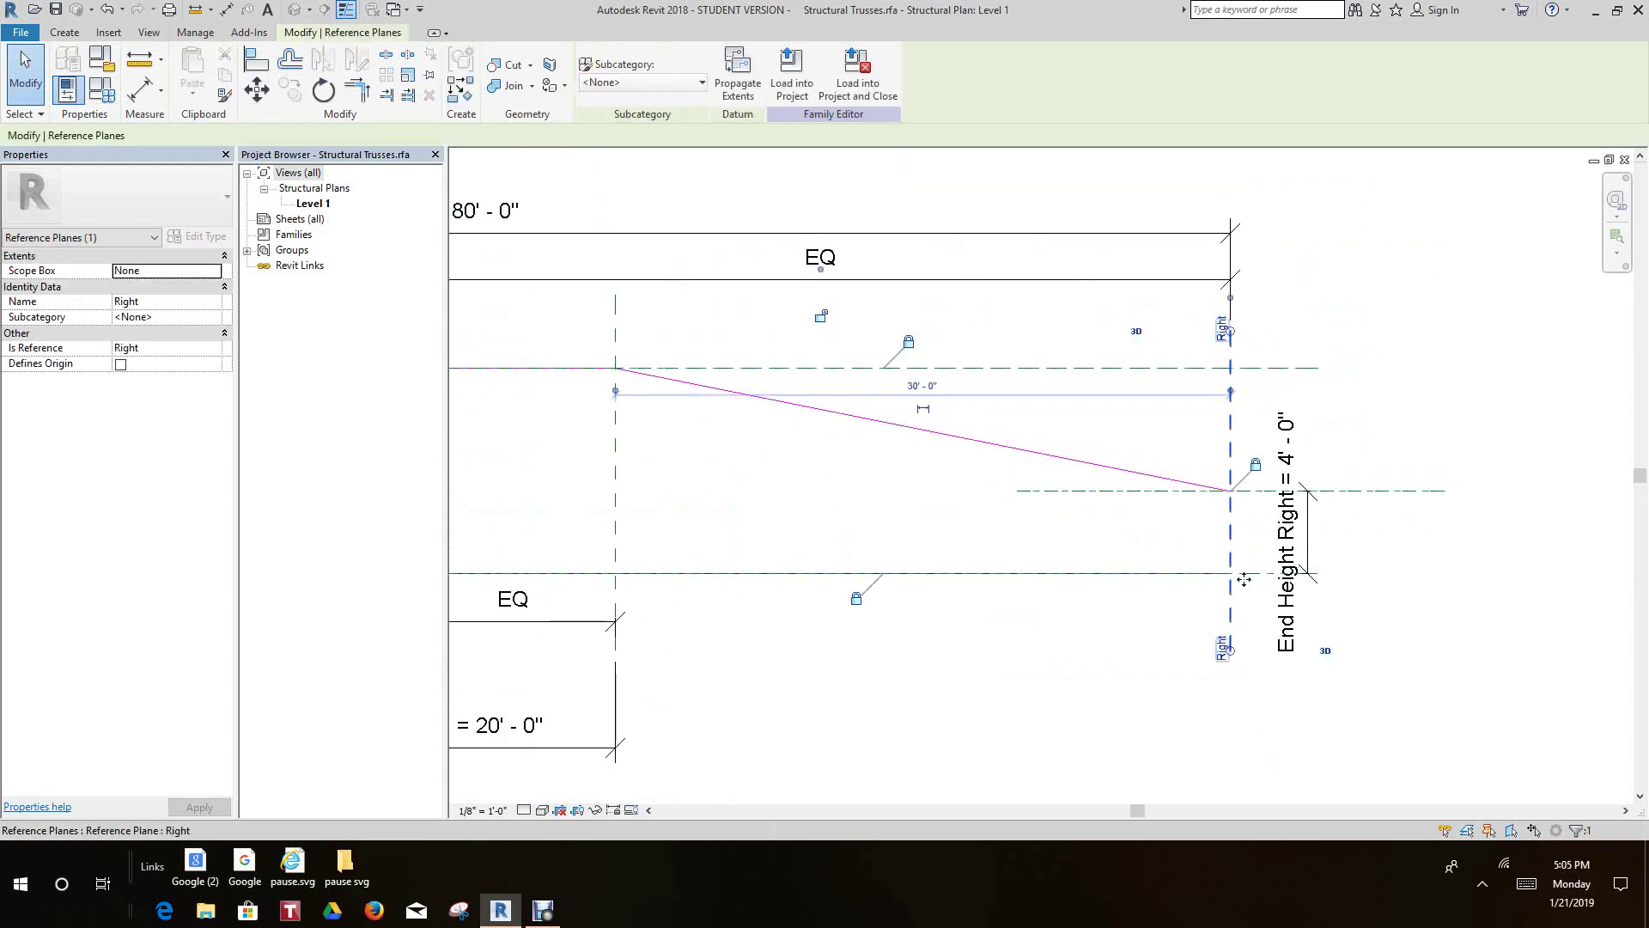
scroll(1228, 595, "up", 2)
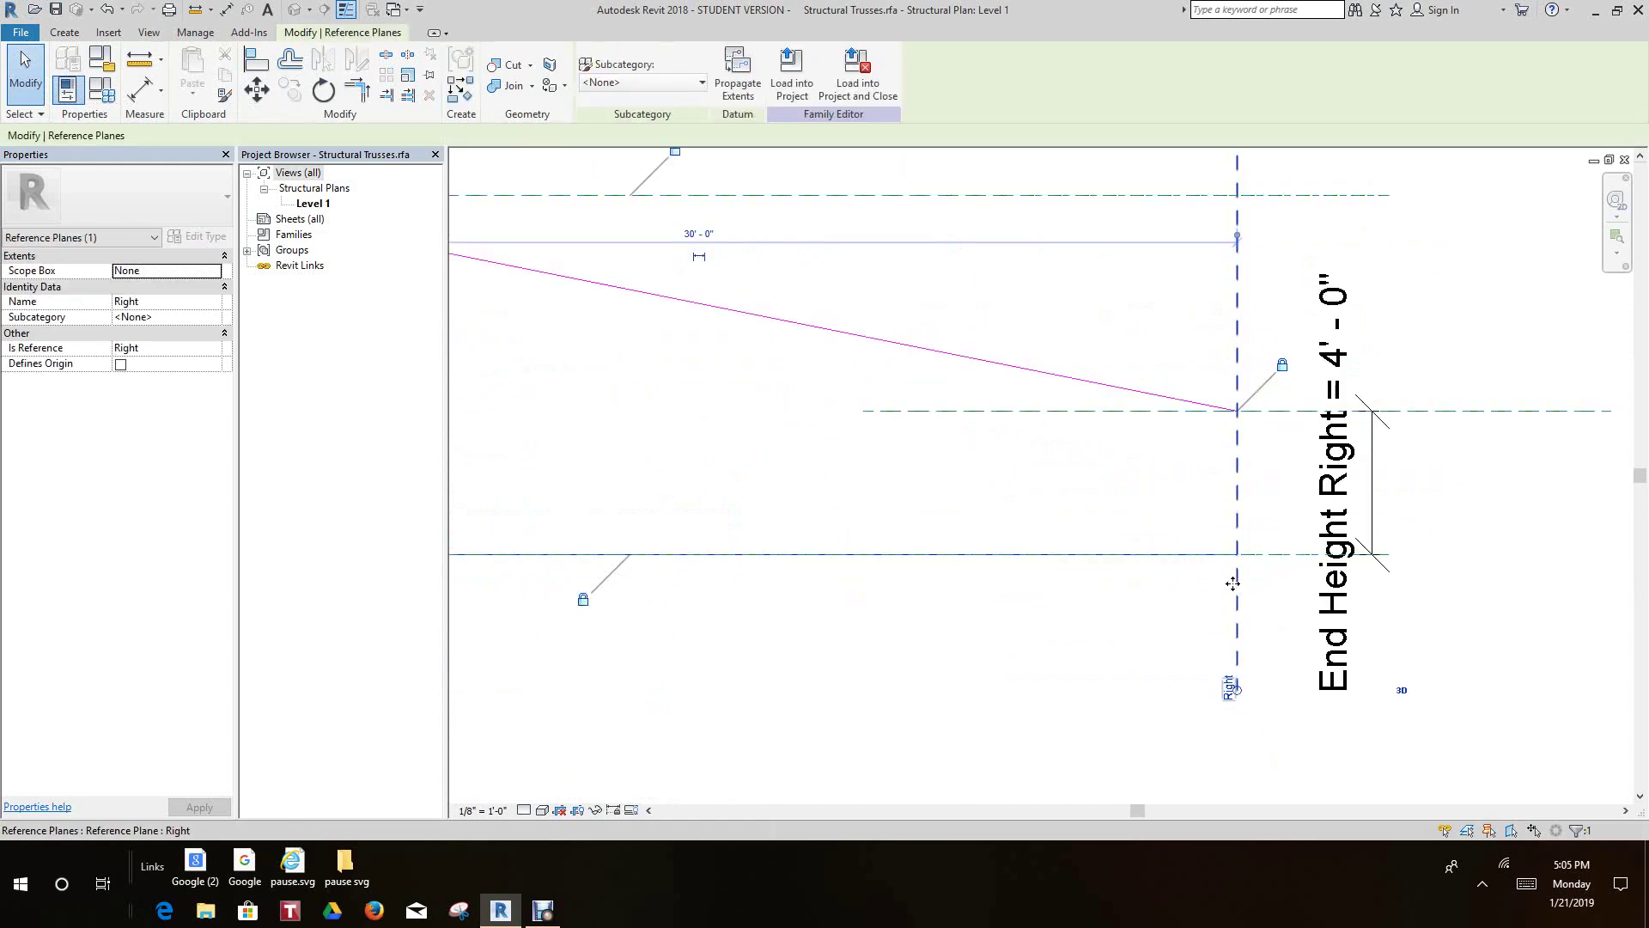
left_click(257, 58)
scroll(1001, 618, "up", 2)
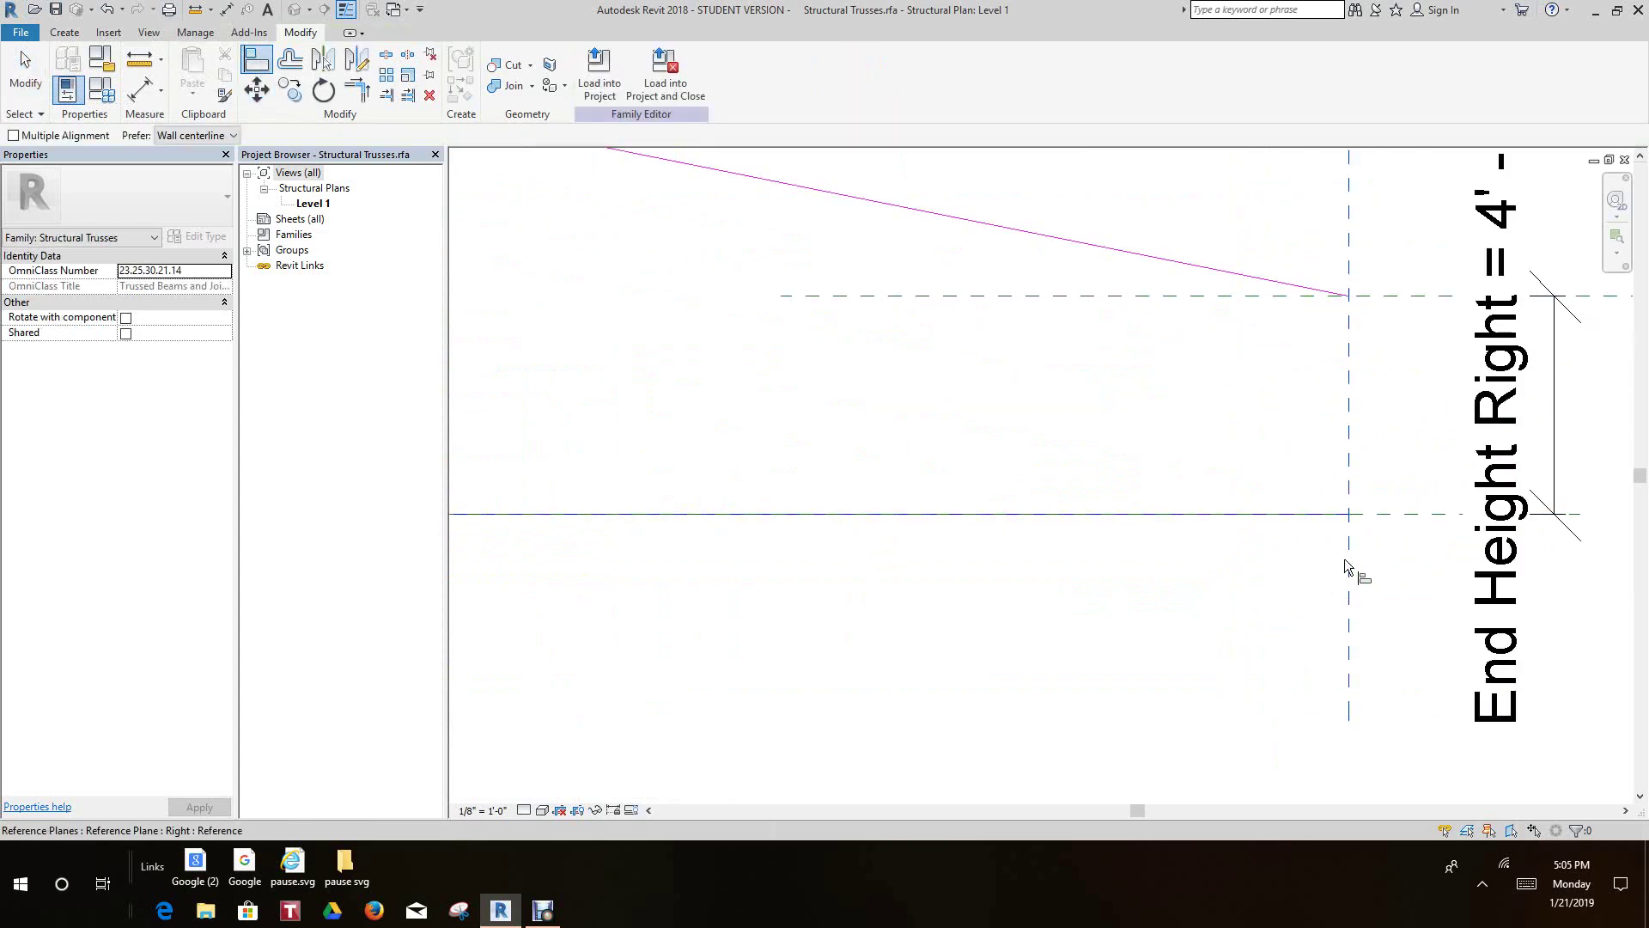
left_click(1347, 563)
left_click(1348, 514)
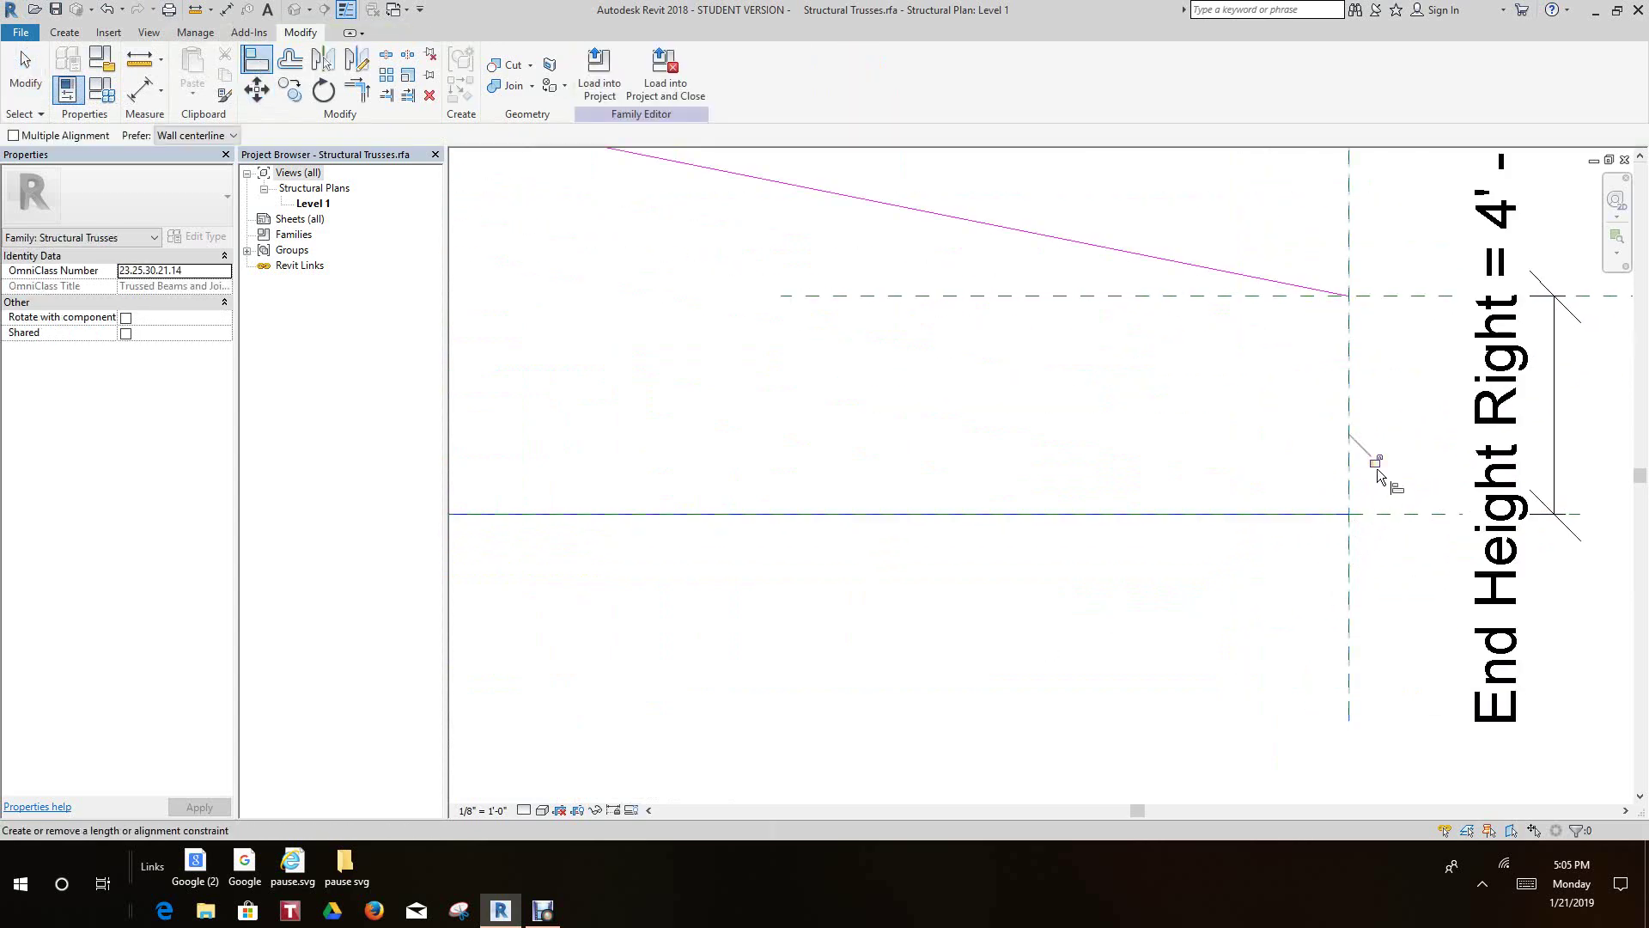
scroll(1203, 653, "down", 4)
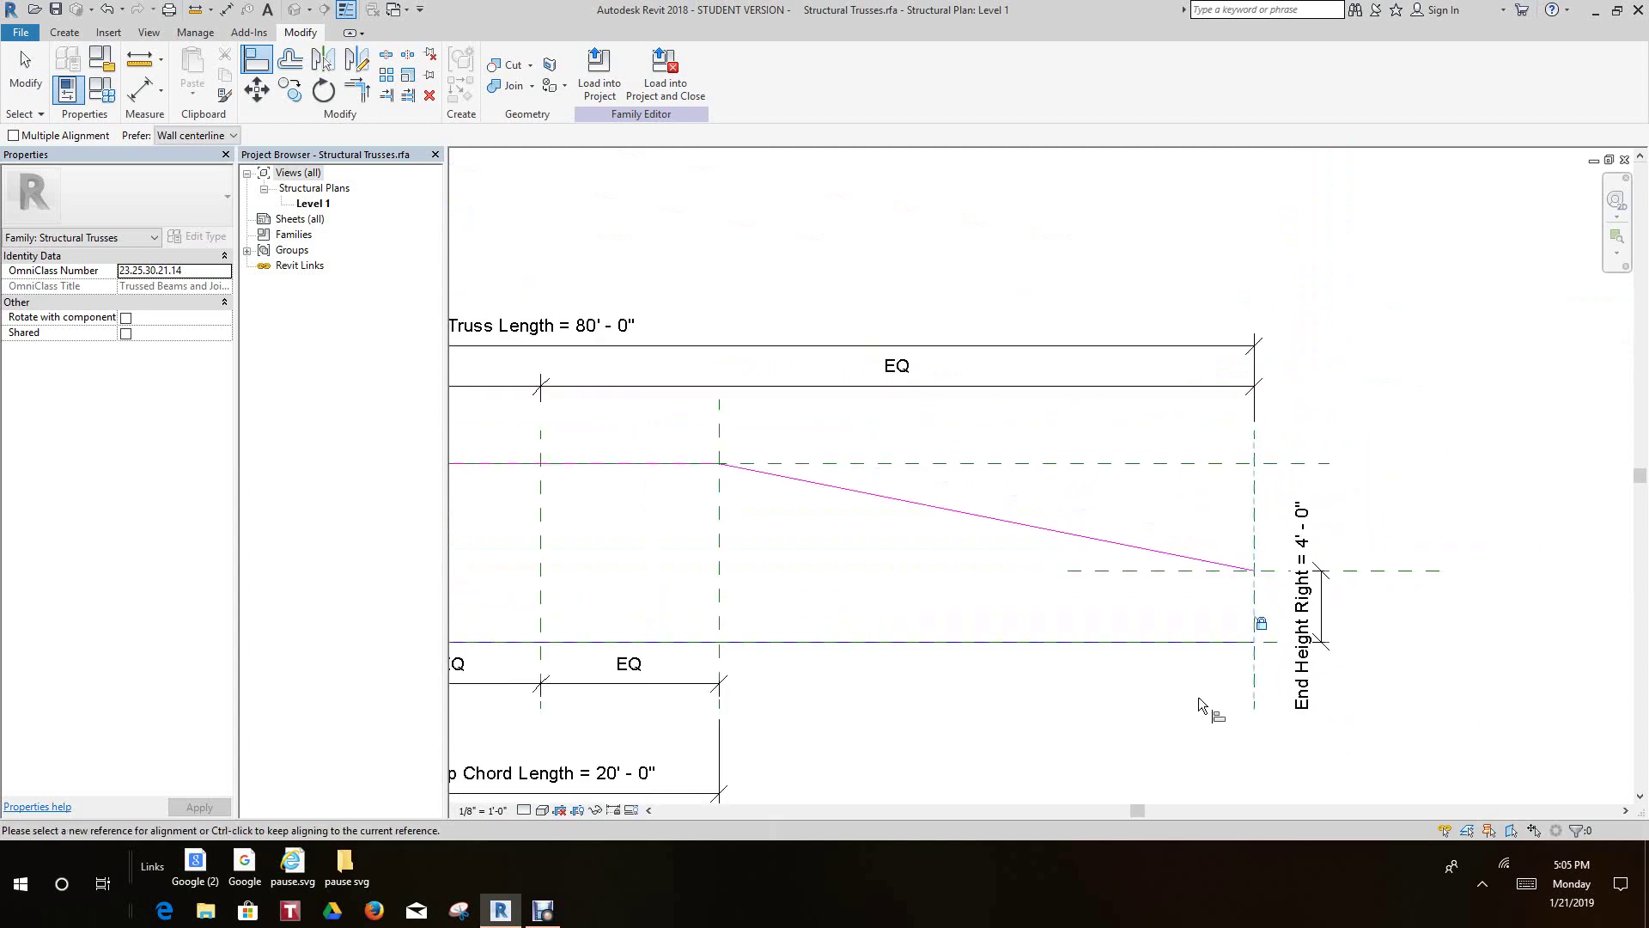
scroll(1198, 697, "down", 1)
middle_click_drag(1198, 698, 1210, 735)
scroll(1210, 735, "up", 1)
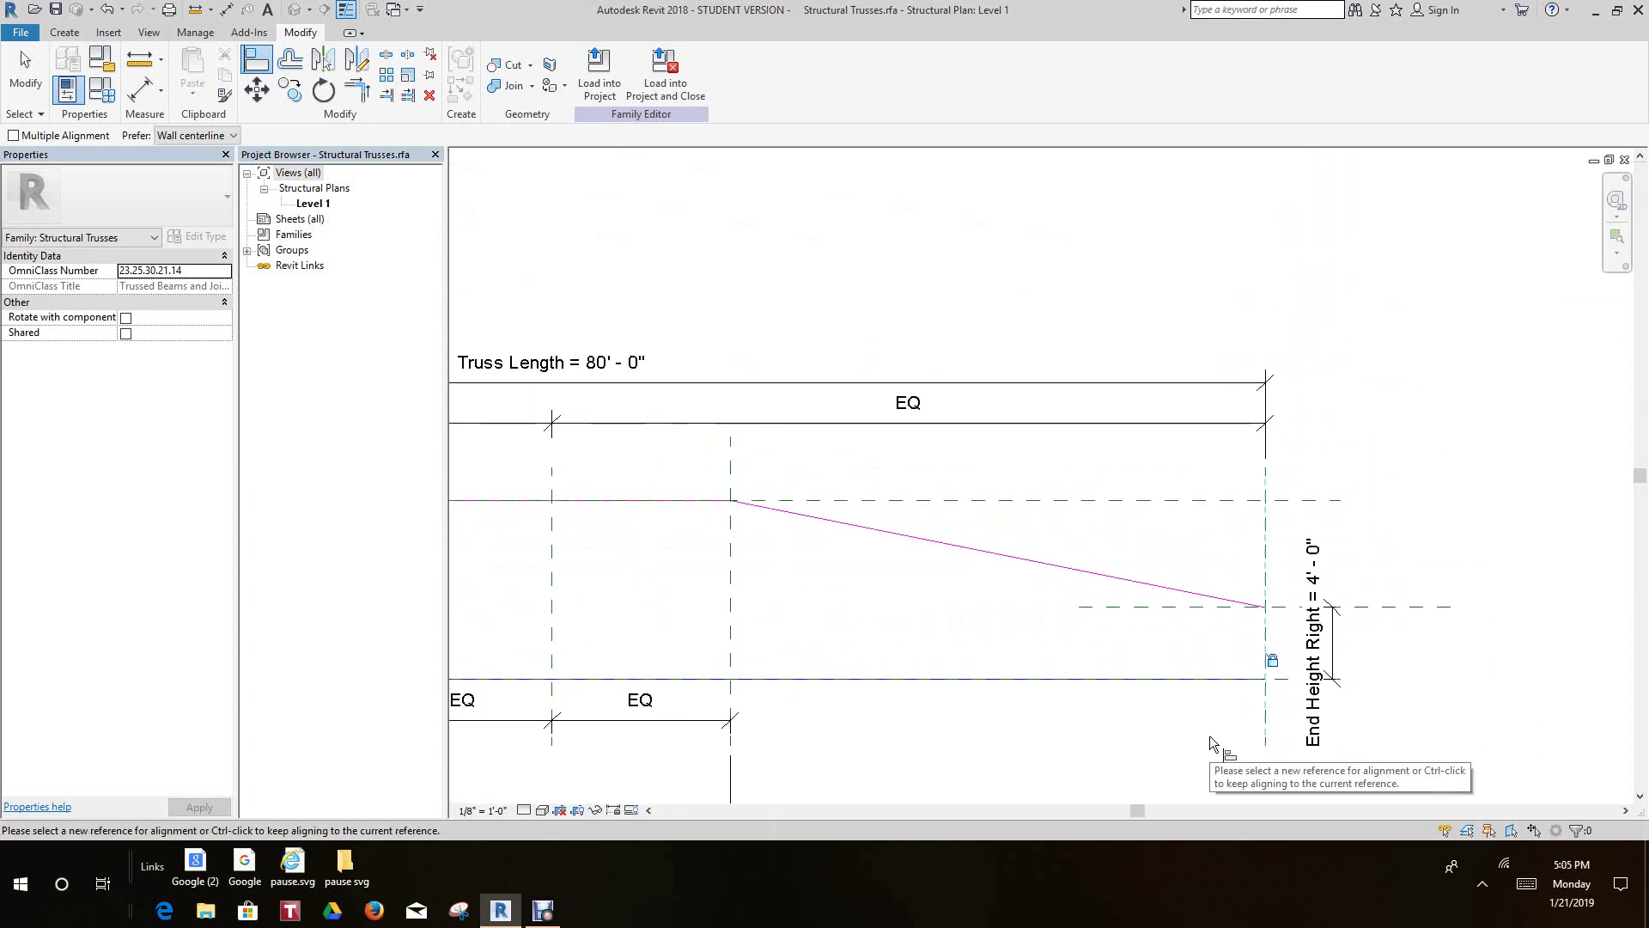
scroll(1155, 675, "down", 2)
middle_click_drag(1126, 650, 1334, 582)
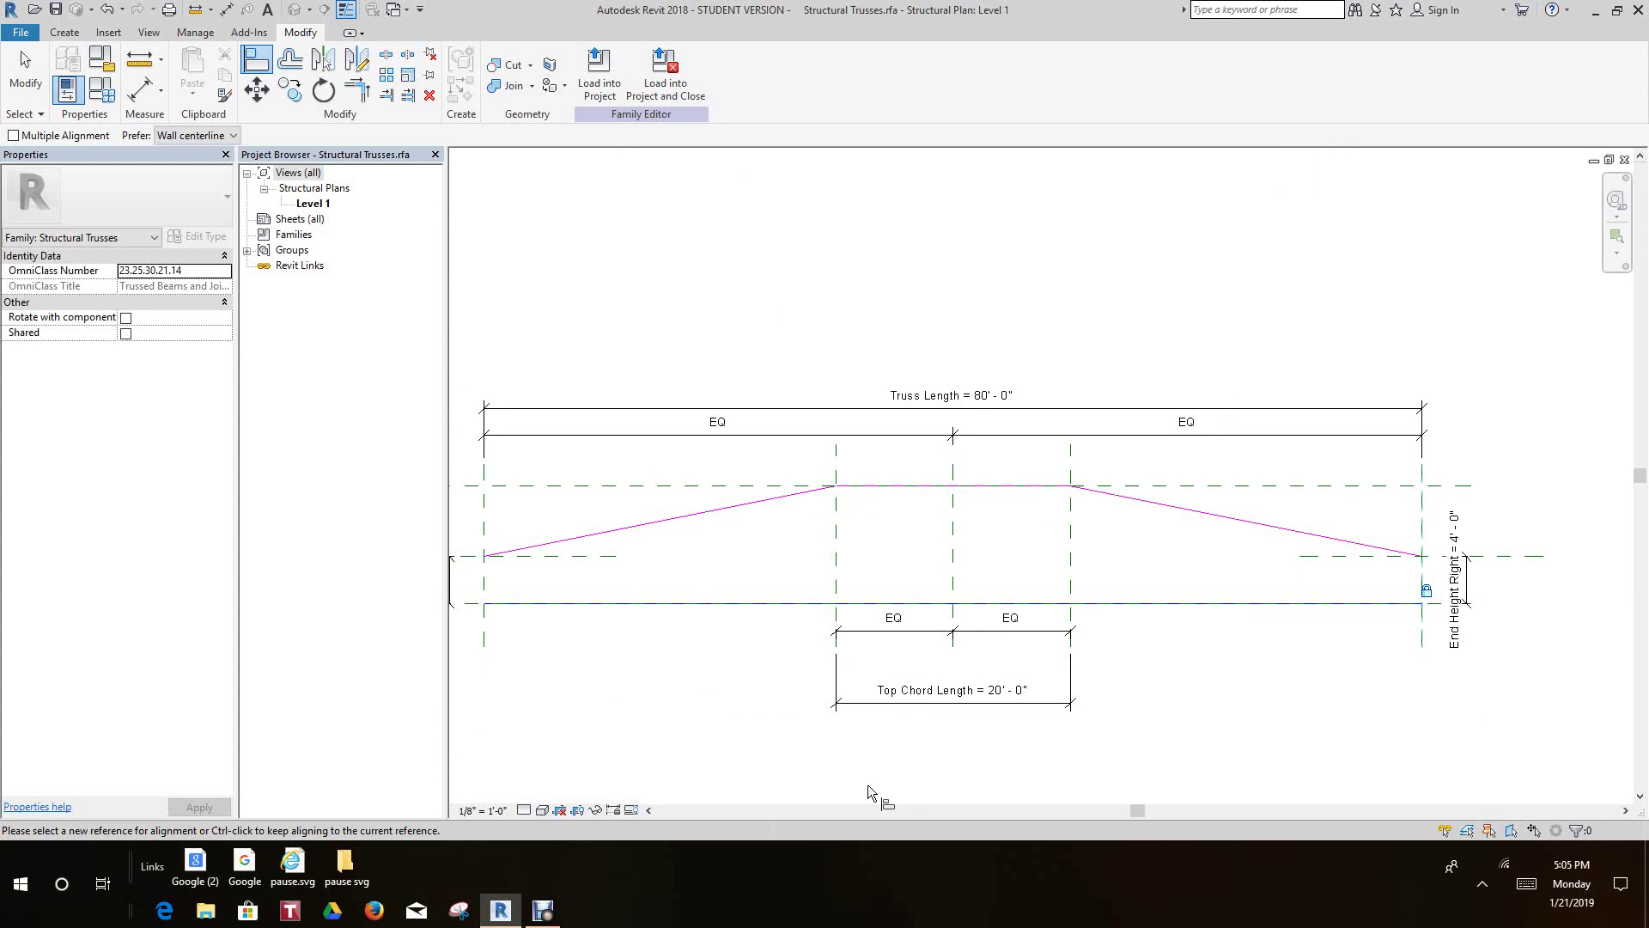
scroll(868, 785, "down", 1)
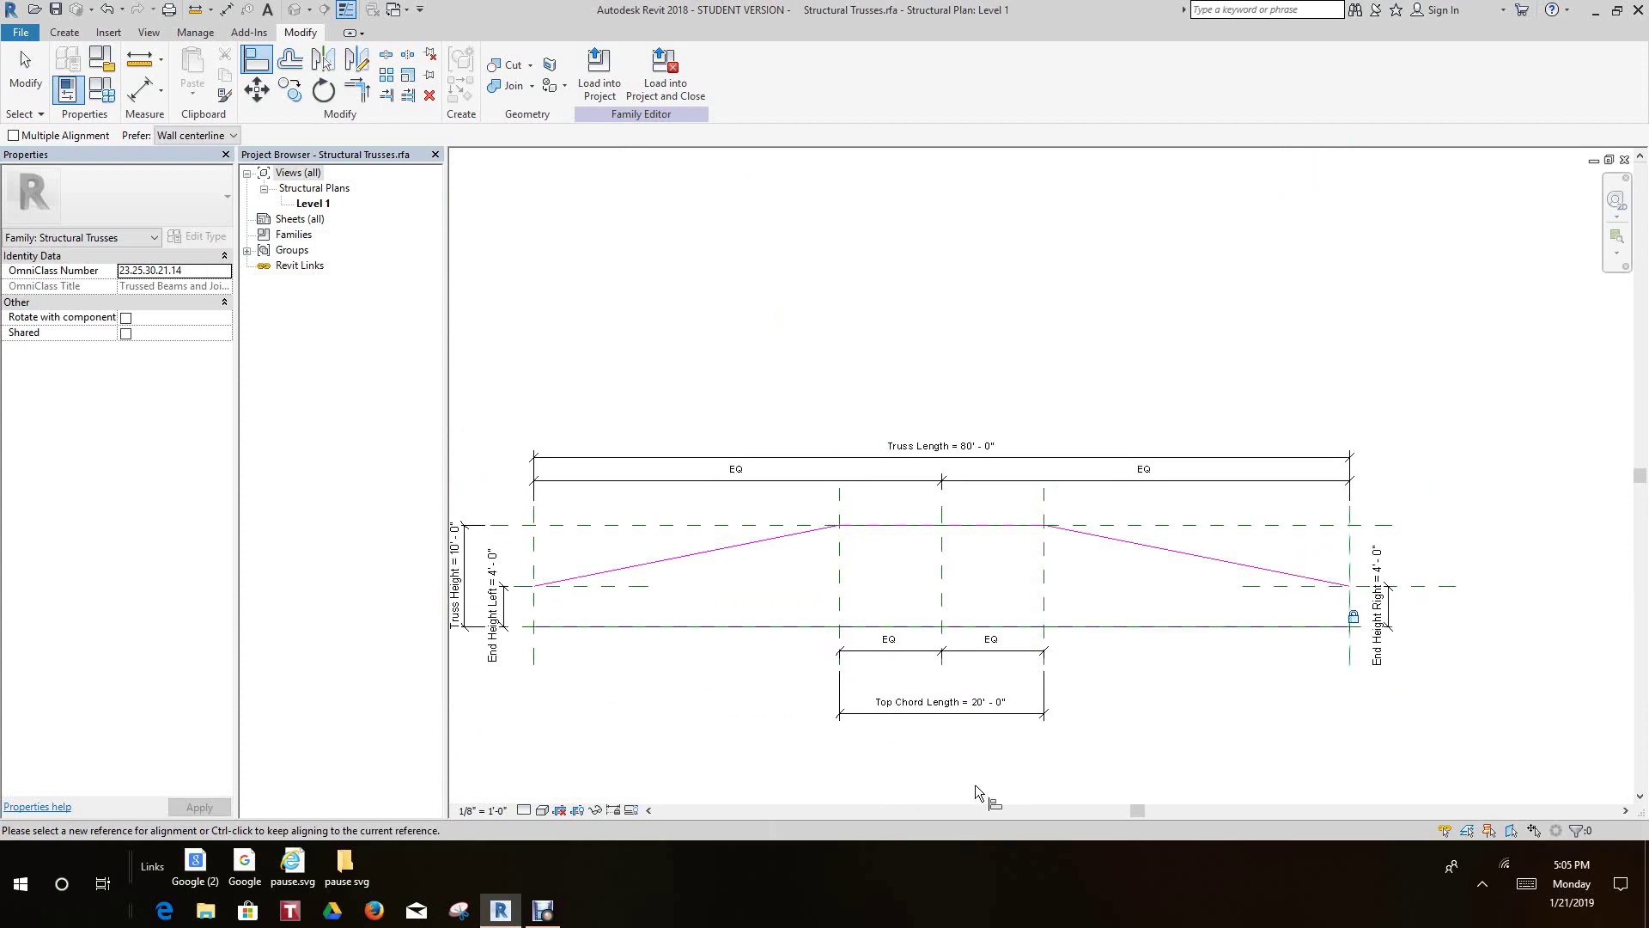
Draw a vertical web member on the left end plane, from the bottom chord up to the left sloping top chord's endpoint.
left_click(72, 32)
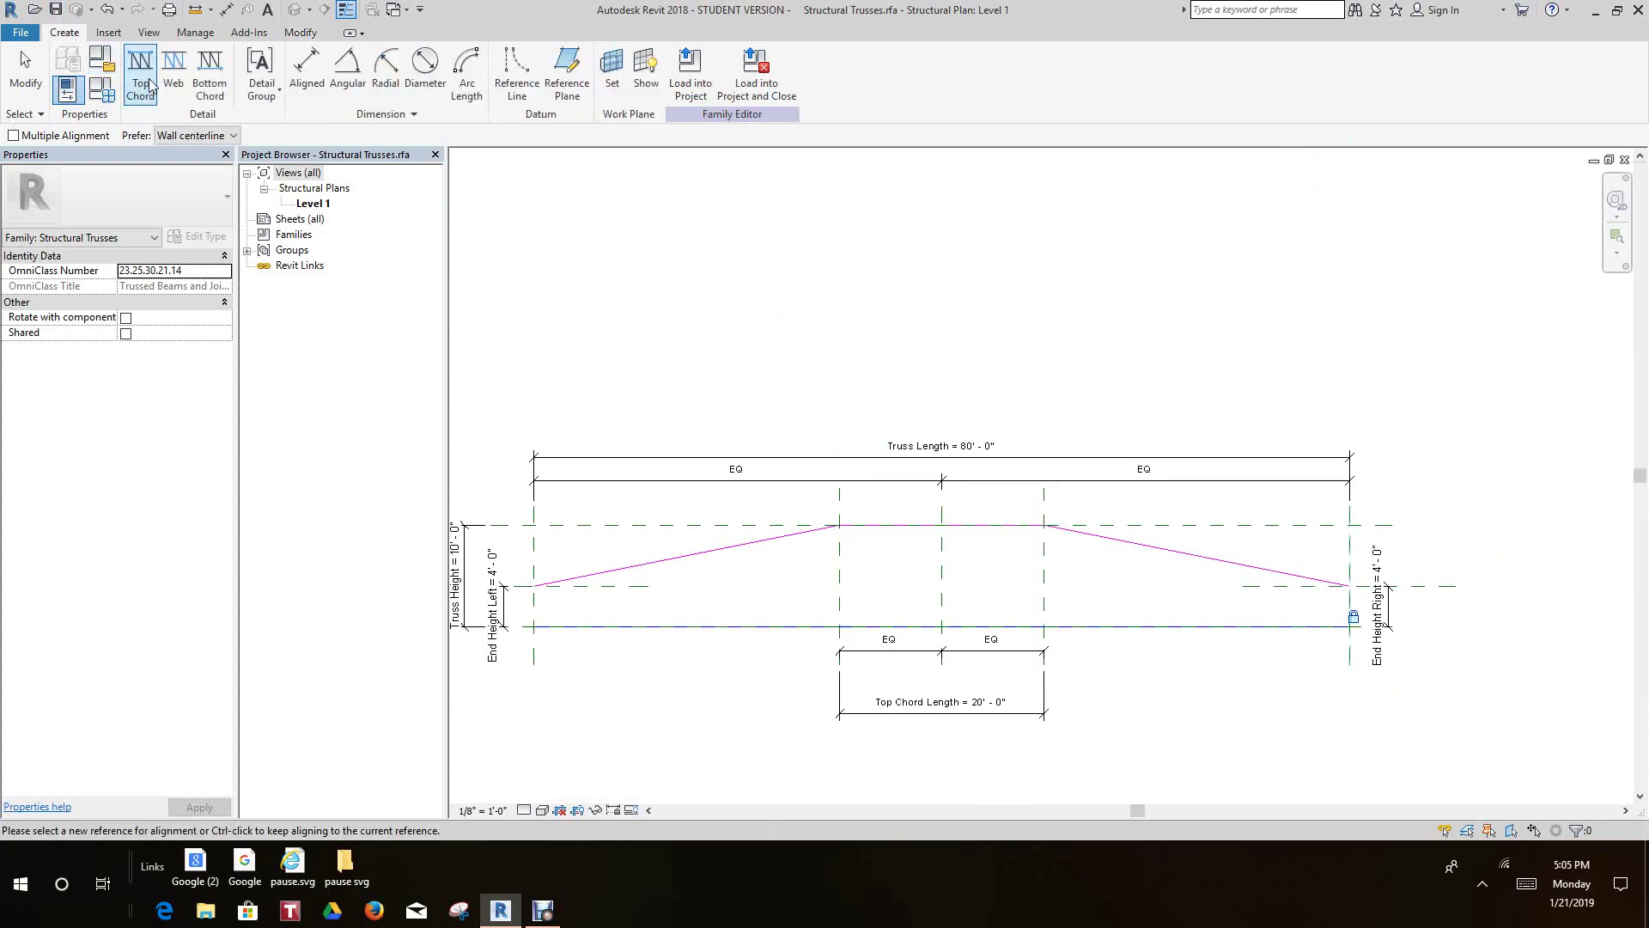
left_click(175, 71)
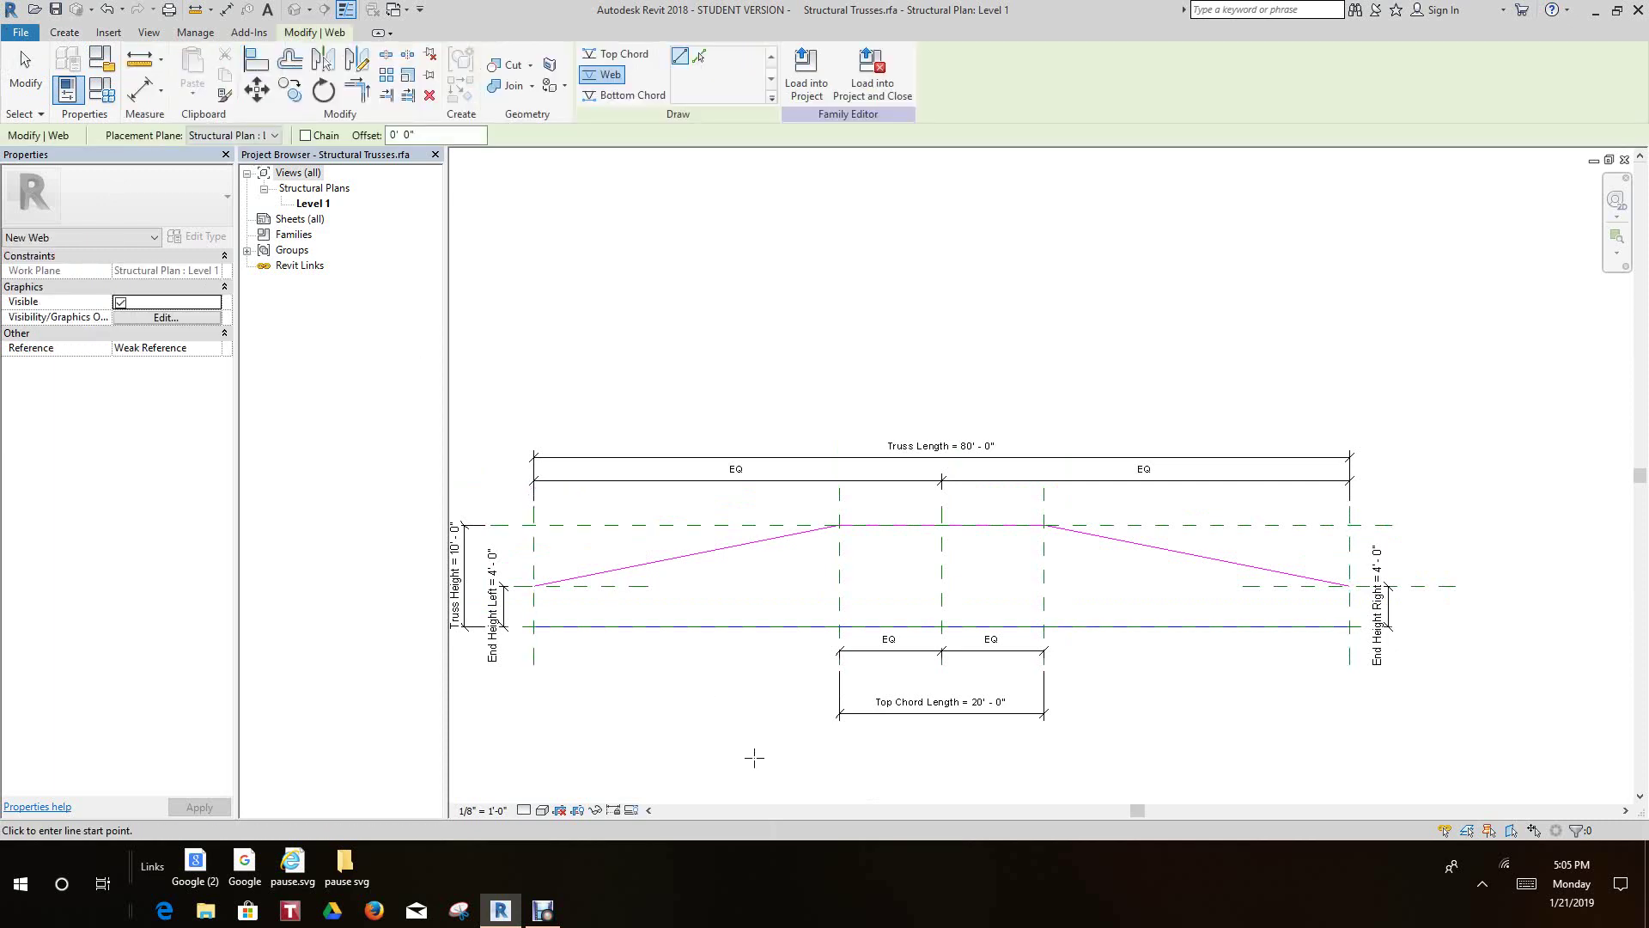
scroll(662, 764, "up", 2)
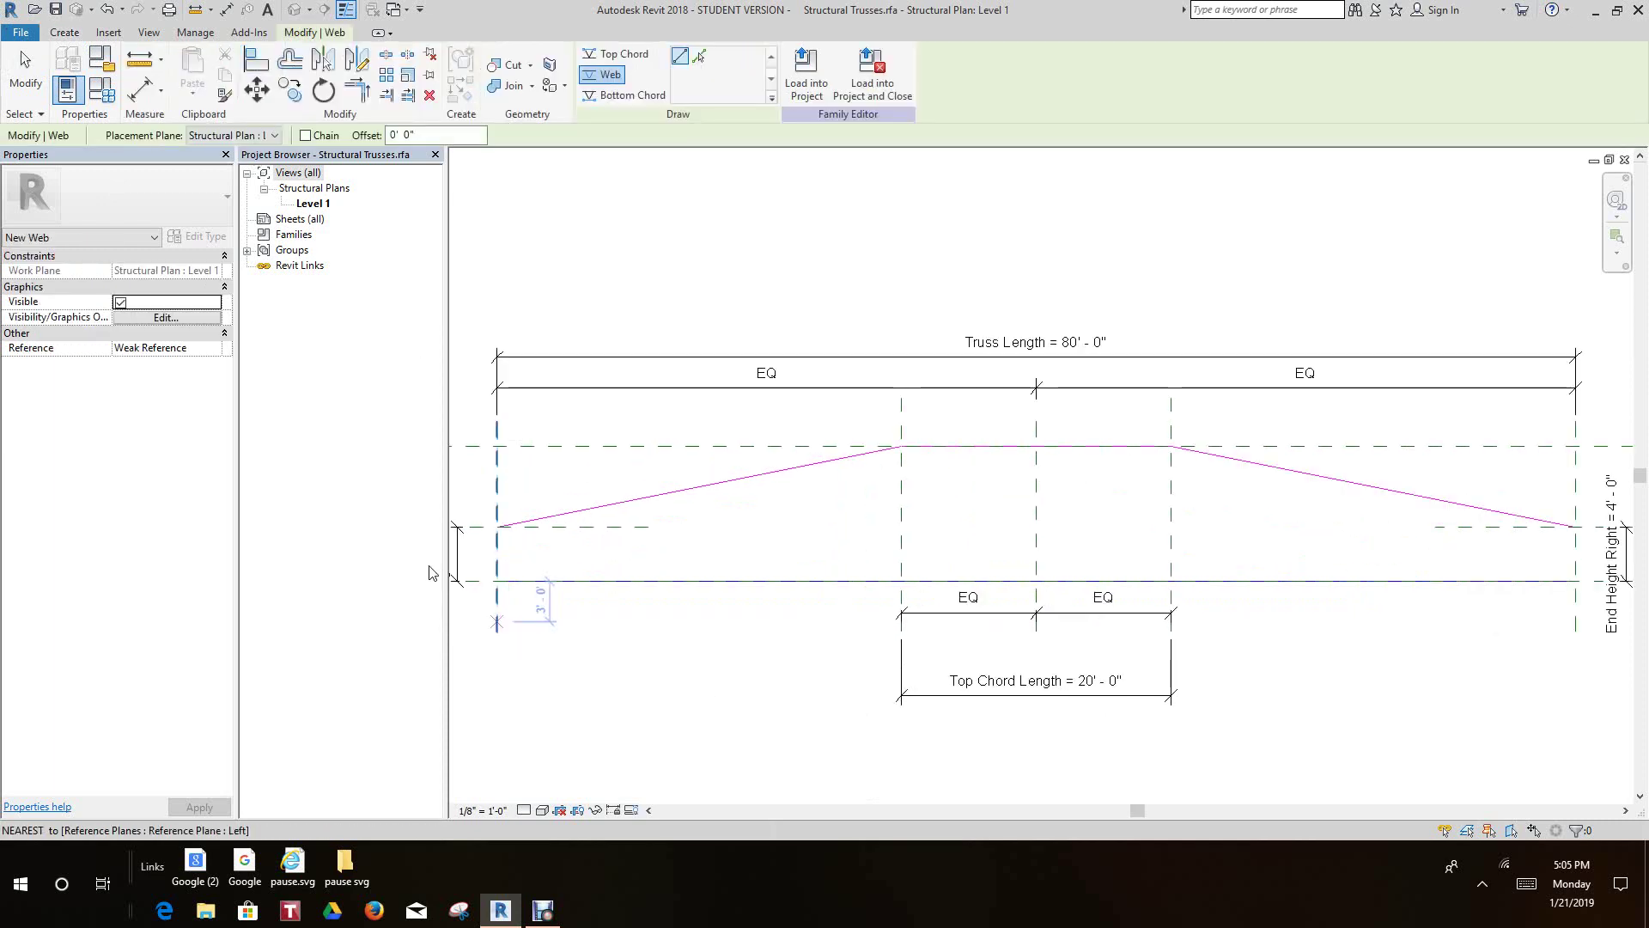
scroll(646, 679, "up", 3)
scroll(670, 683, "up", 2)
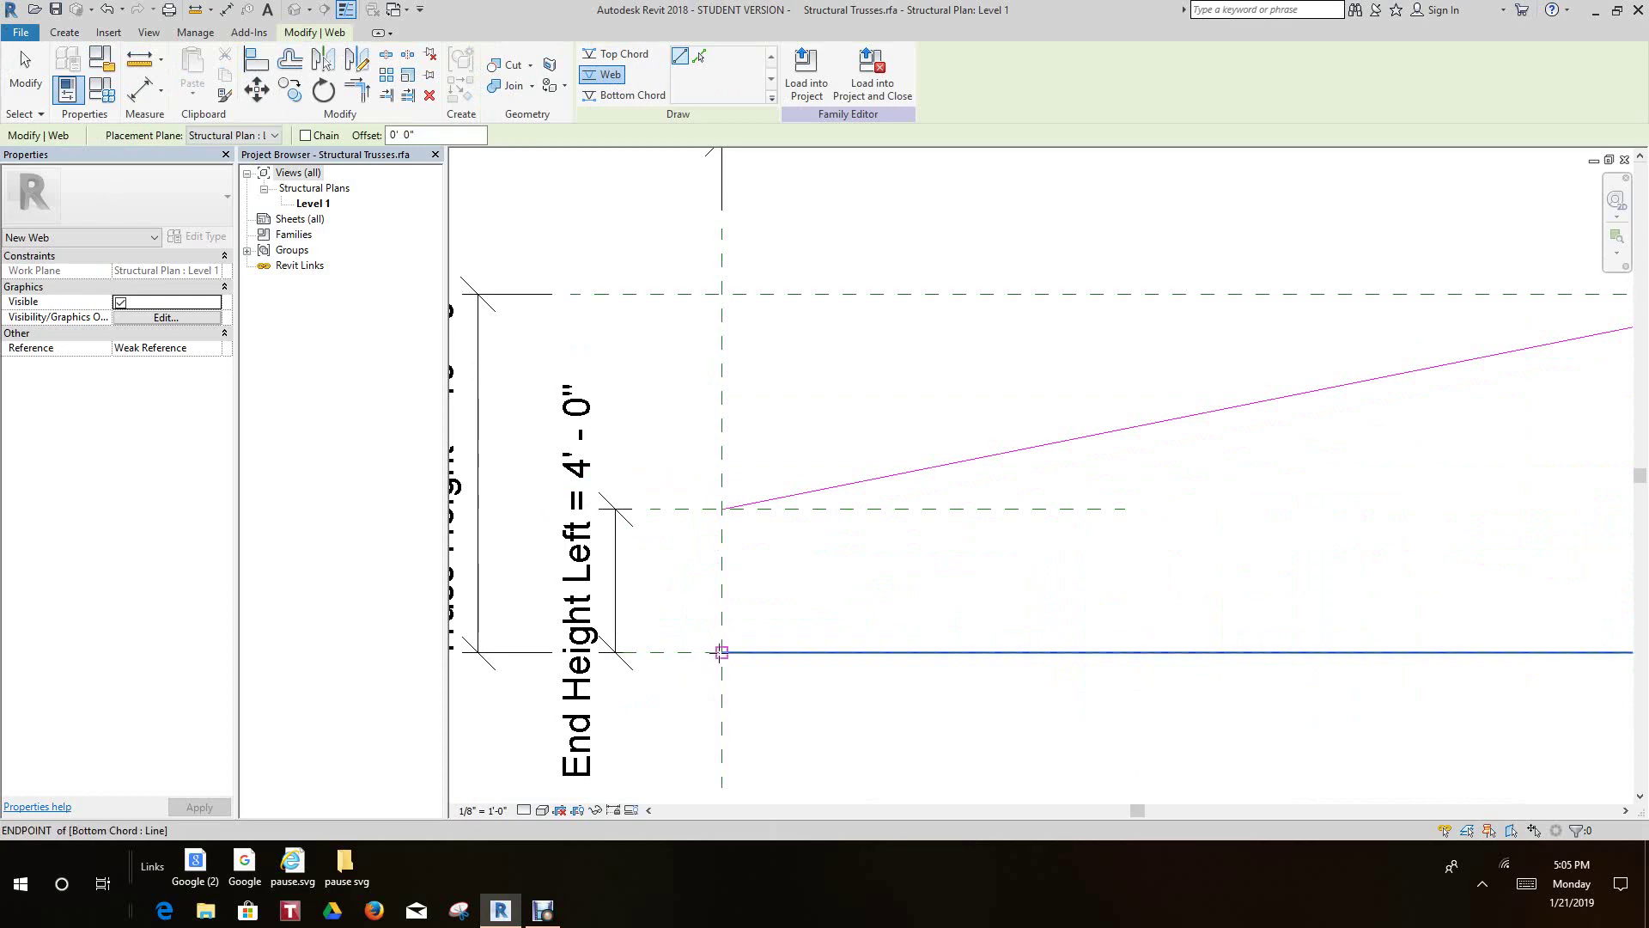
left_click(721, 652)
left_click(721, 508)
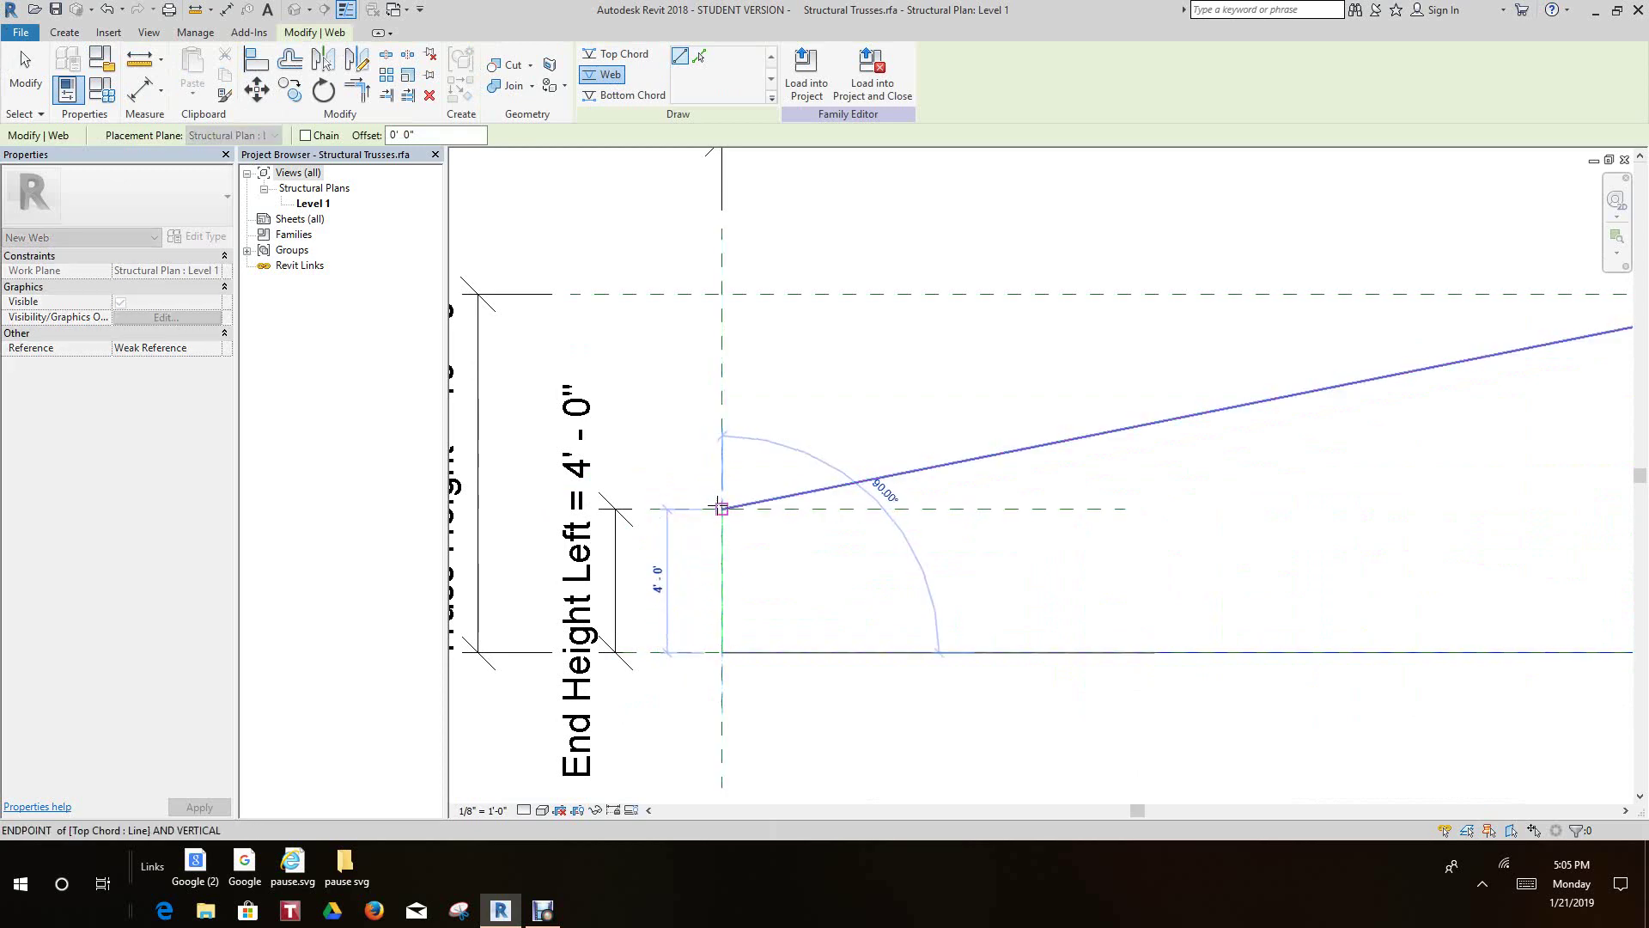
left_click(721, 510)
Draw two vertical webs from the bottom chord to the left sloping top chord, about 10'-0" and 23'-6" from the left plane.
middle_click_drag(1186, 800, 1124, 821)
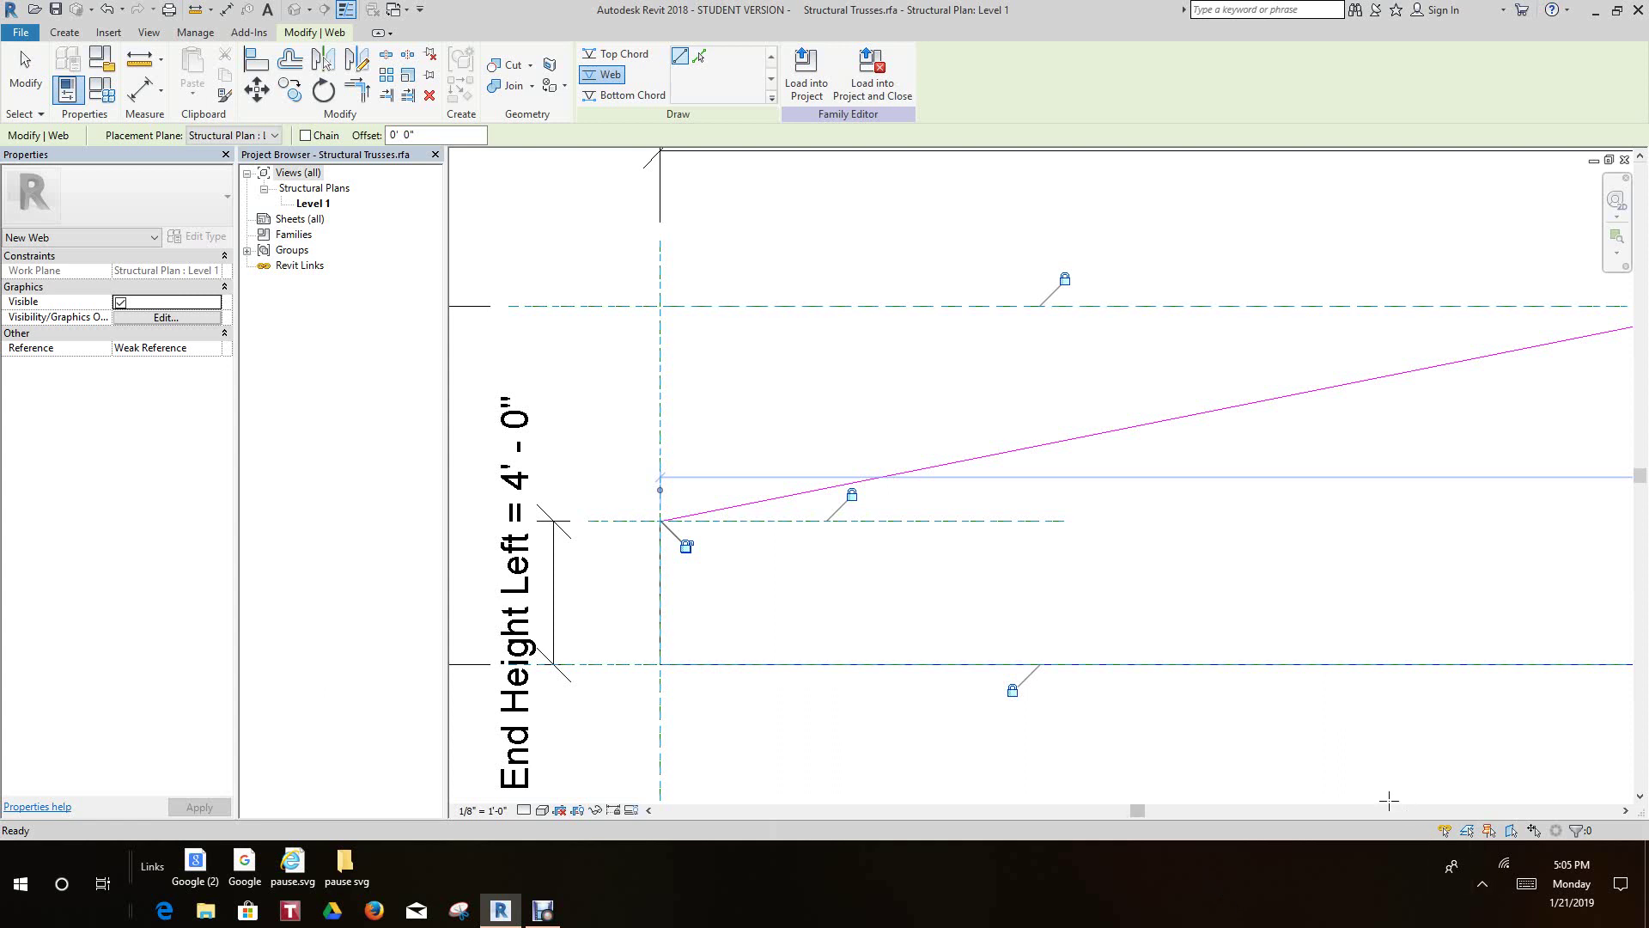
left_click(1020, 664)
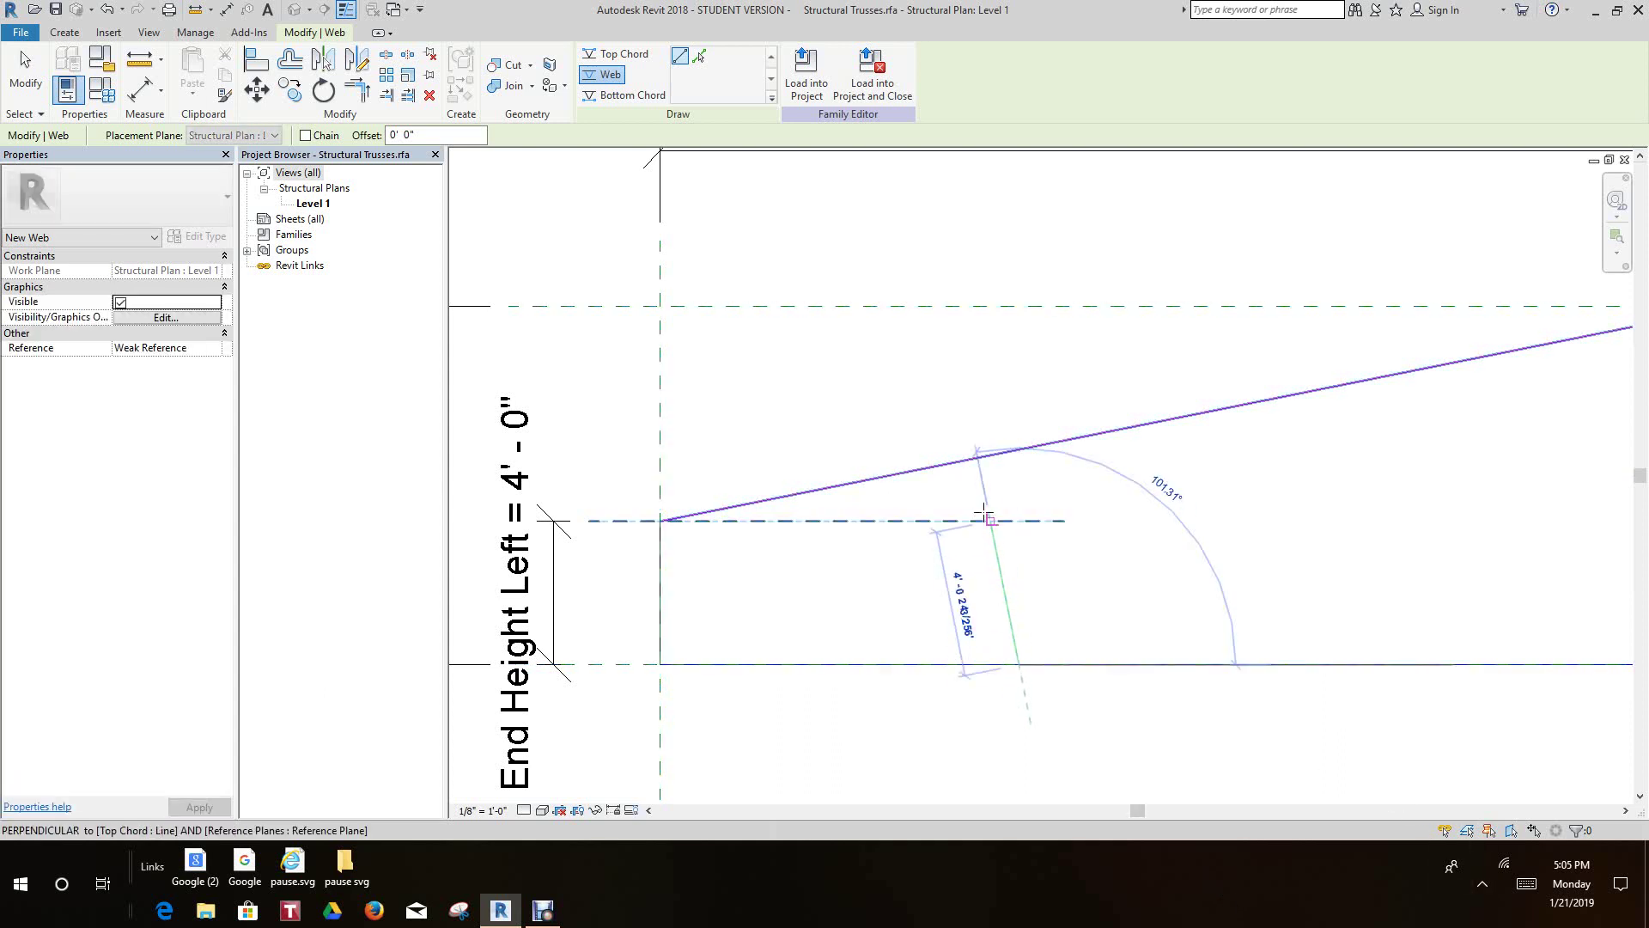
left_click(1019, 447)
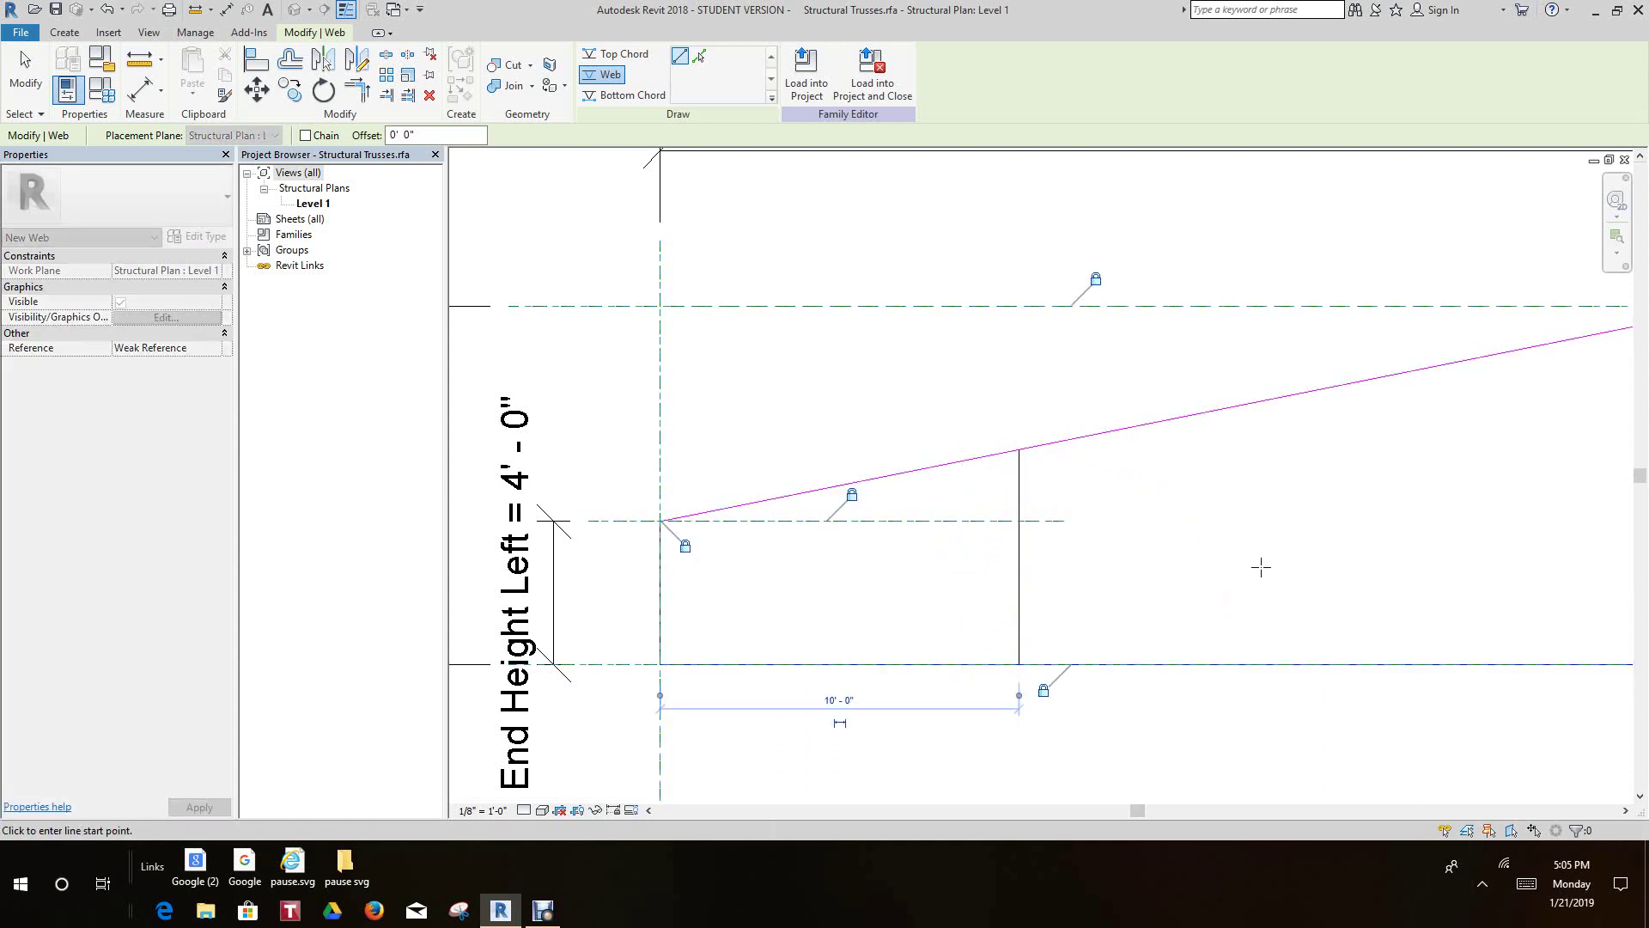
scroll(1271, 601, "down", 3)
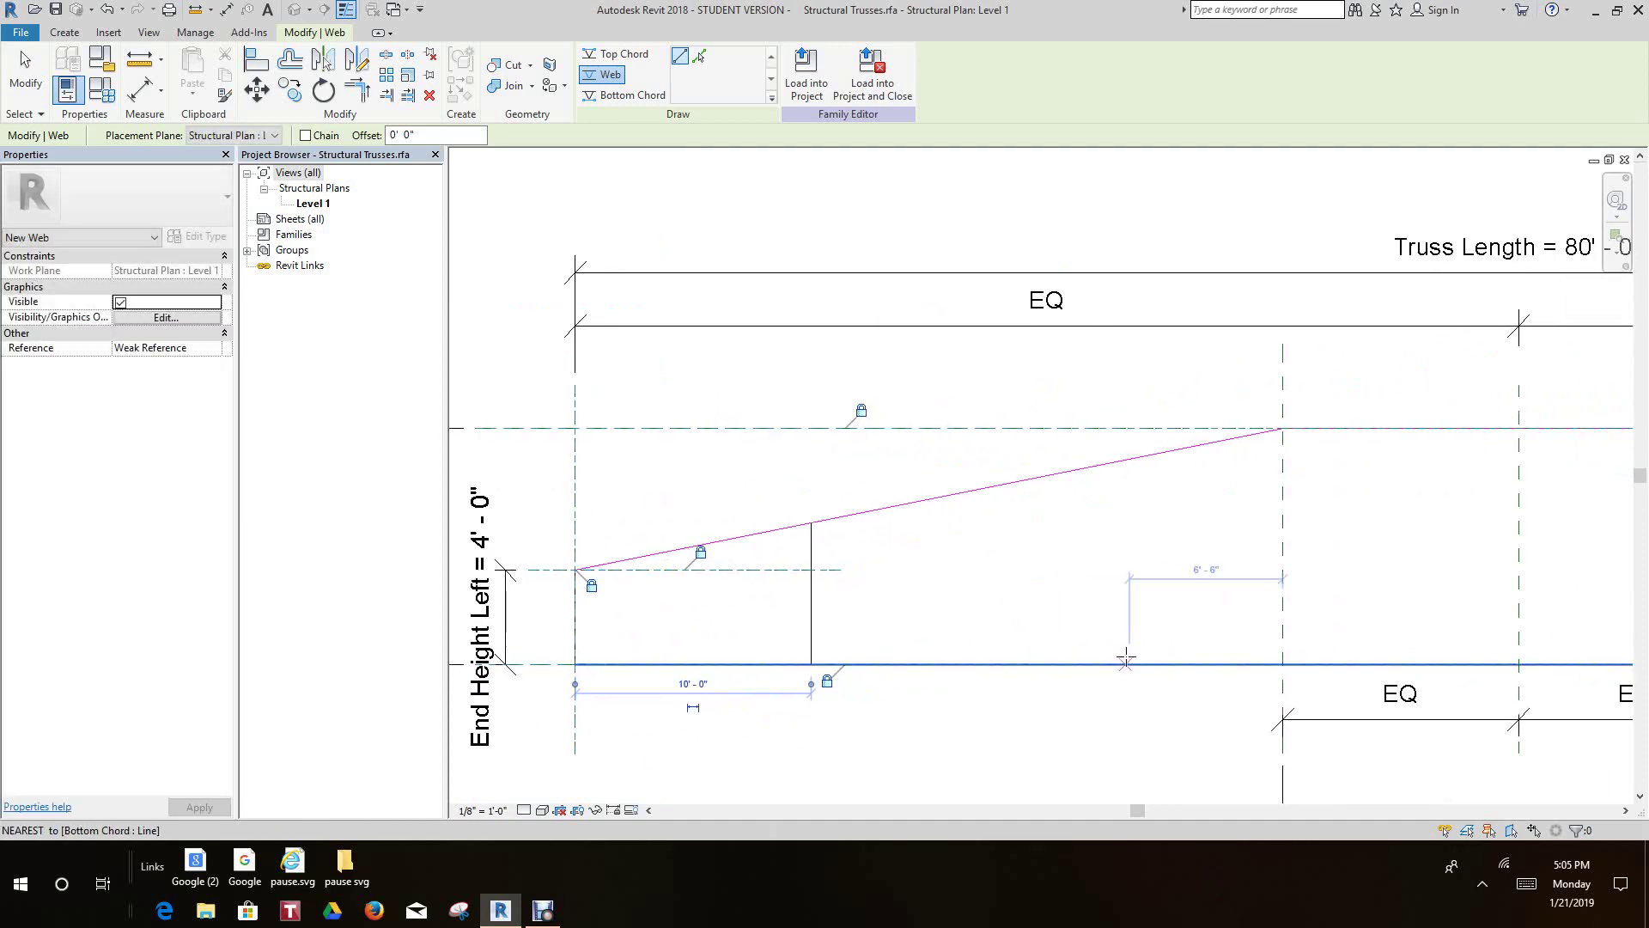
left_click(1128, 664)
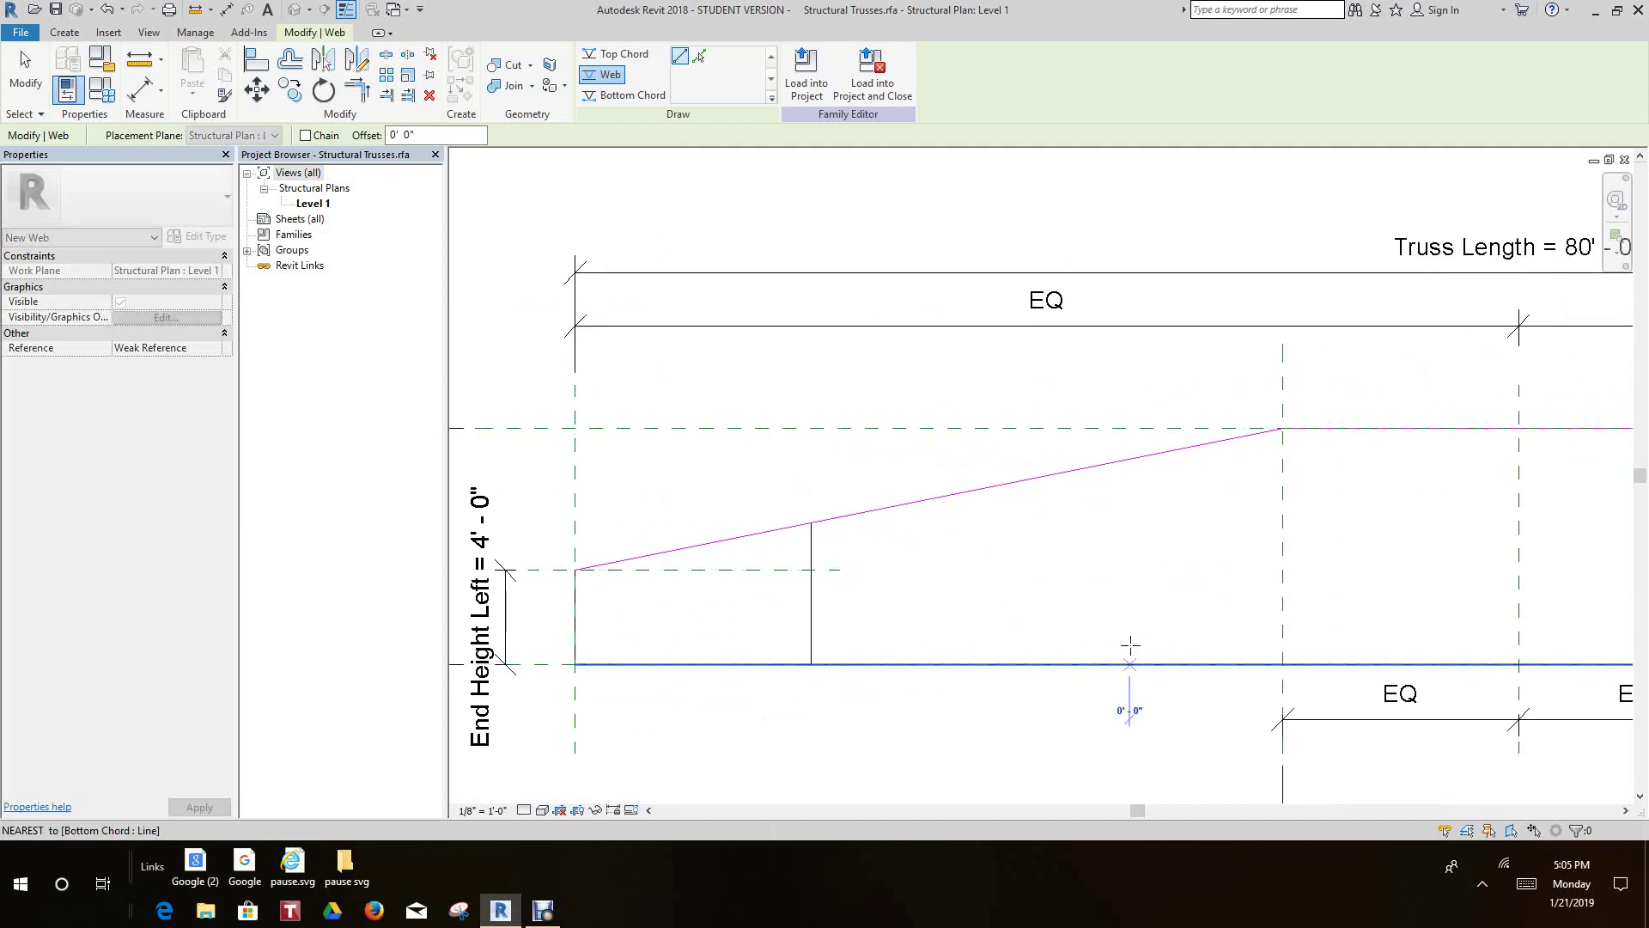
left_click(1126, 459)
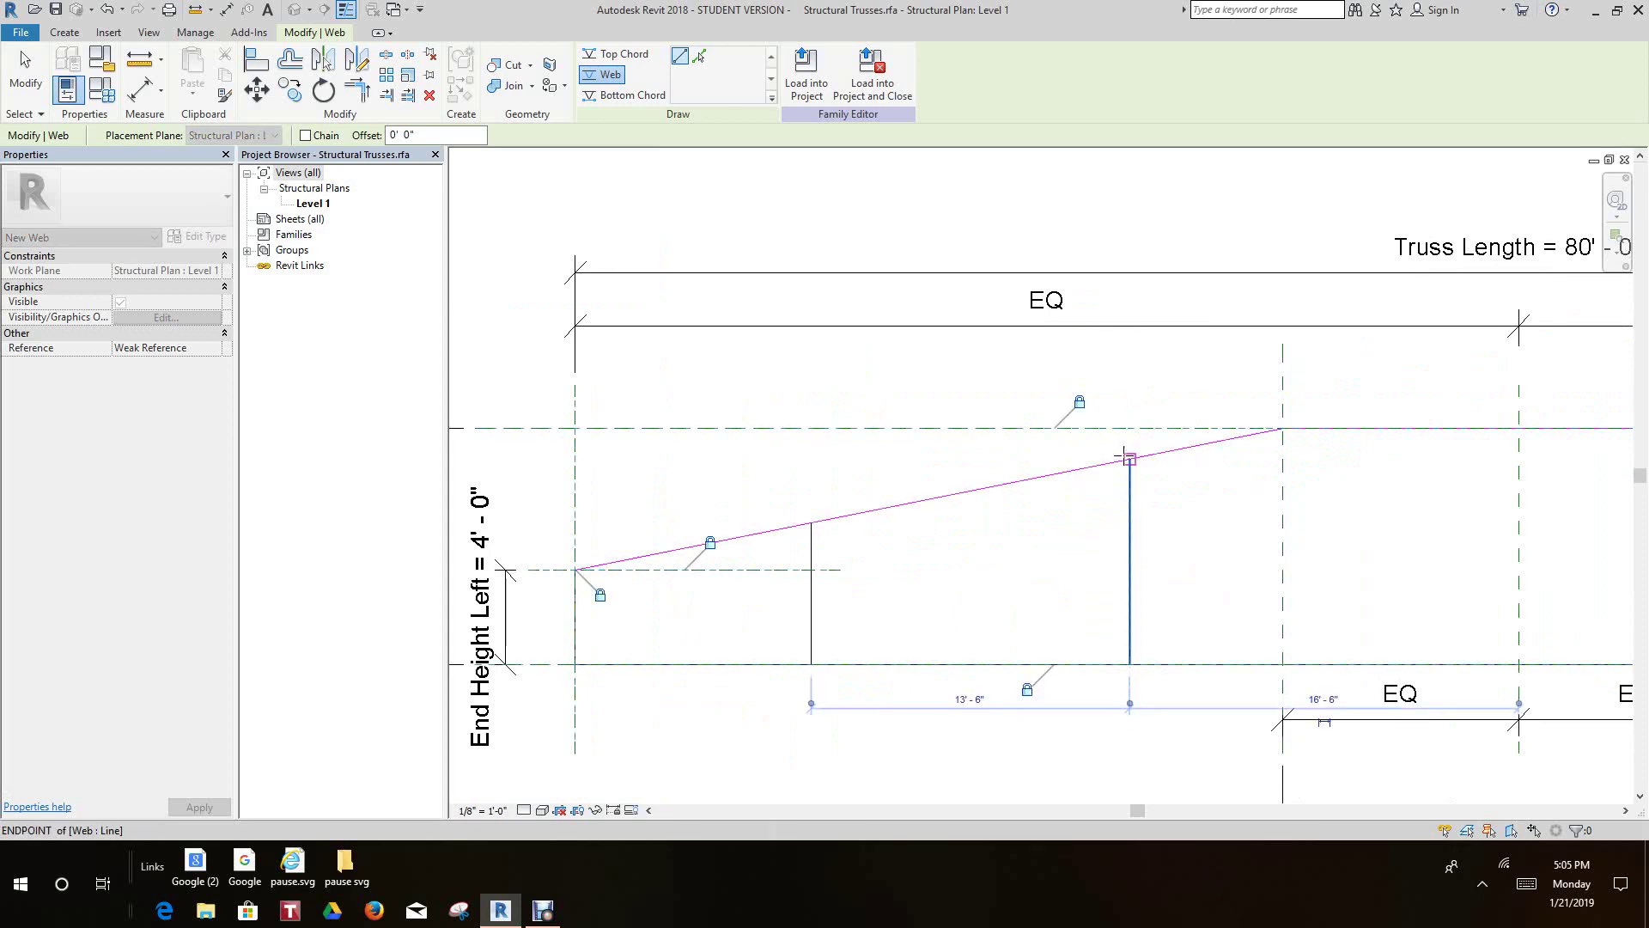
Draw full-height vertical webs on the left inner plane and about 5'-6" to its right, from the bottom chord to the flat top chord.
left_click(1283, 664)
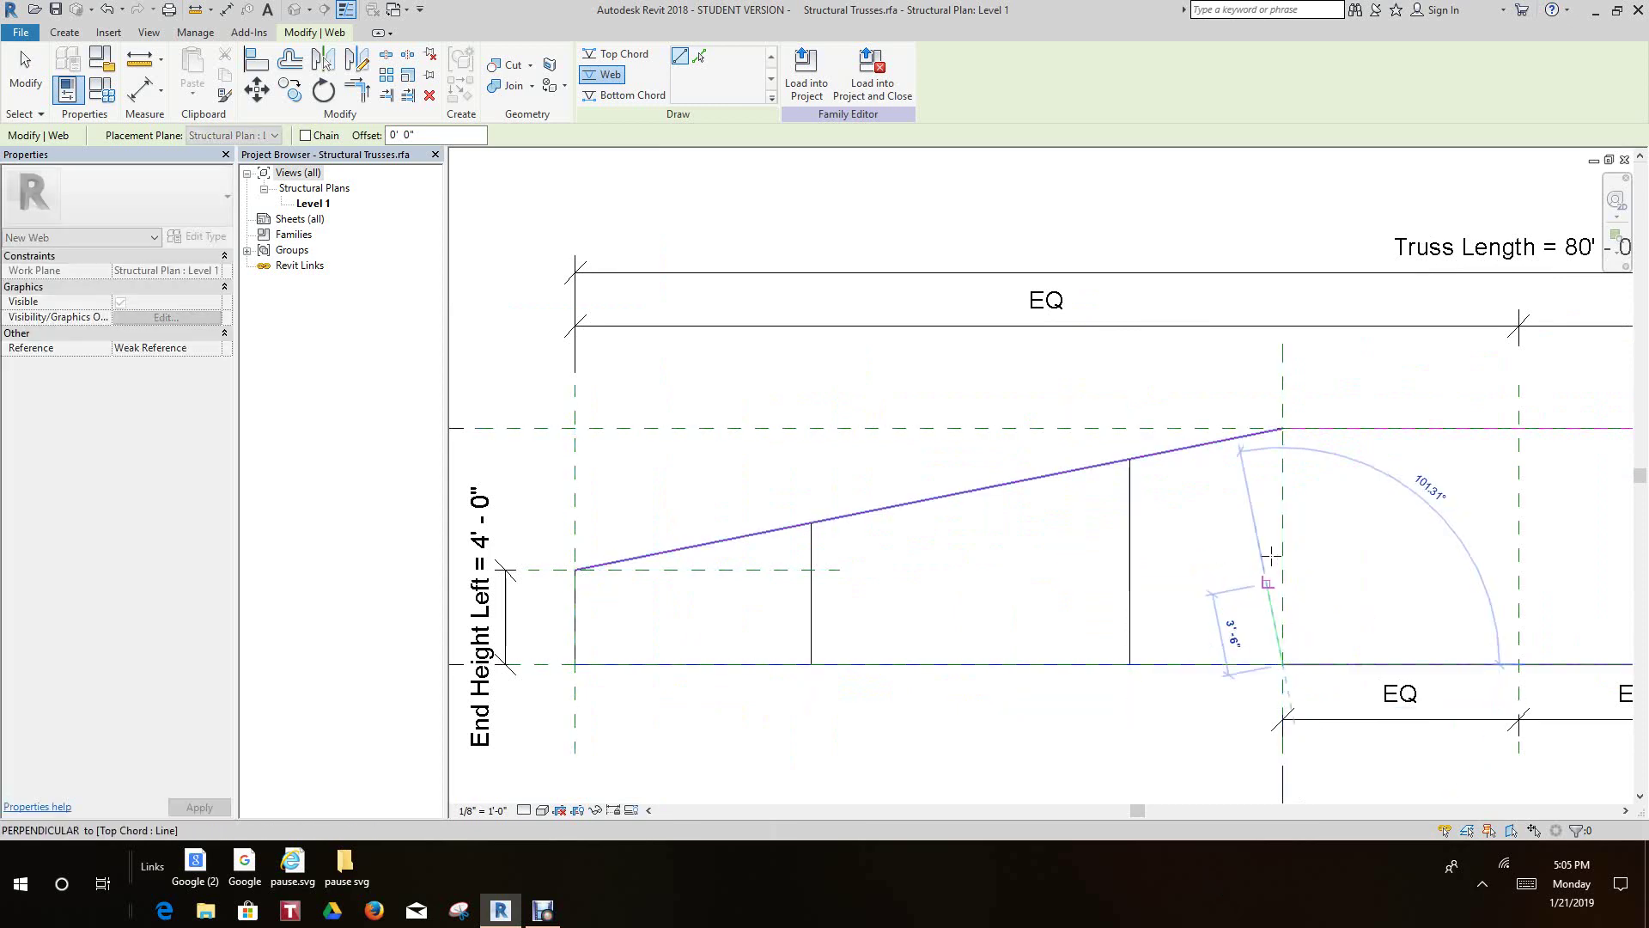
left_click(1283, 428)
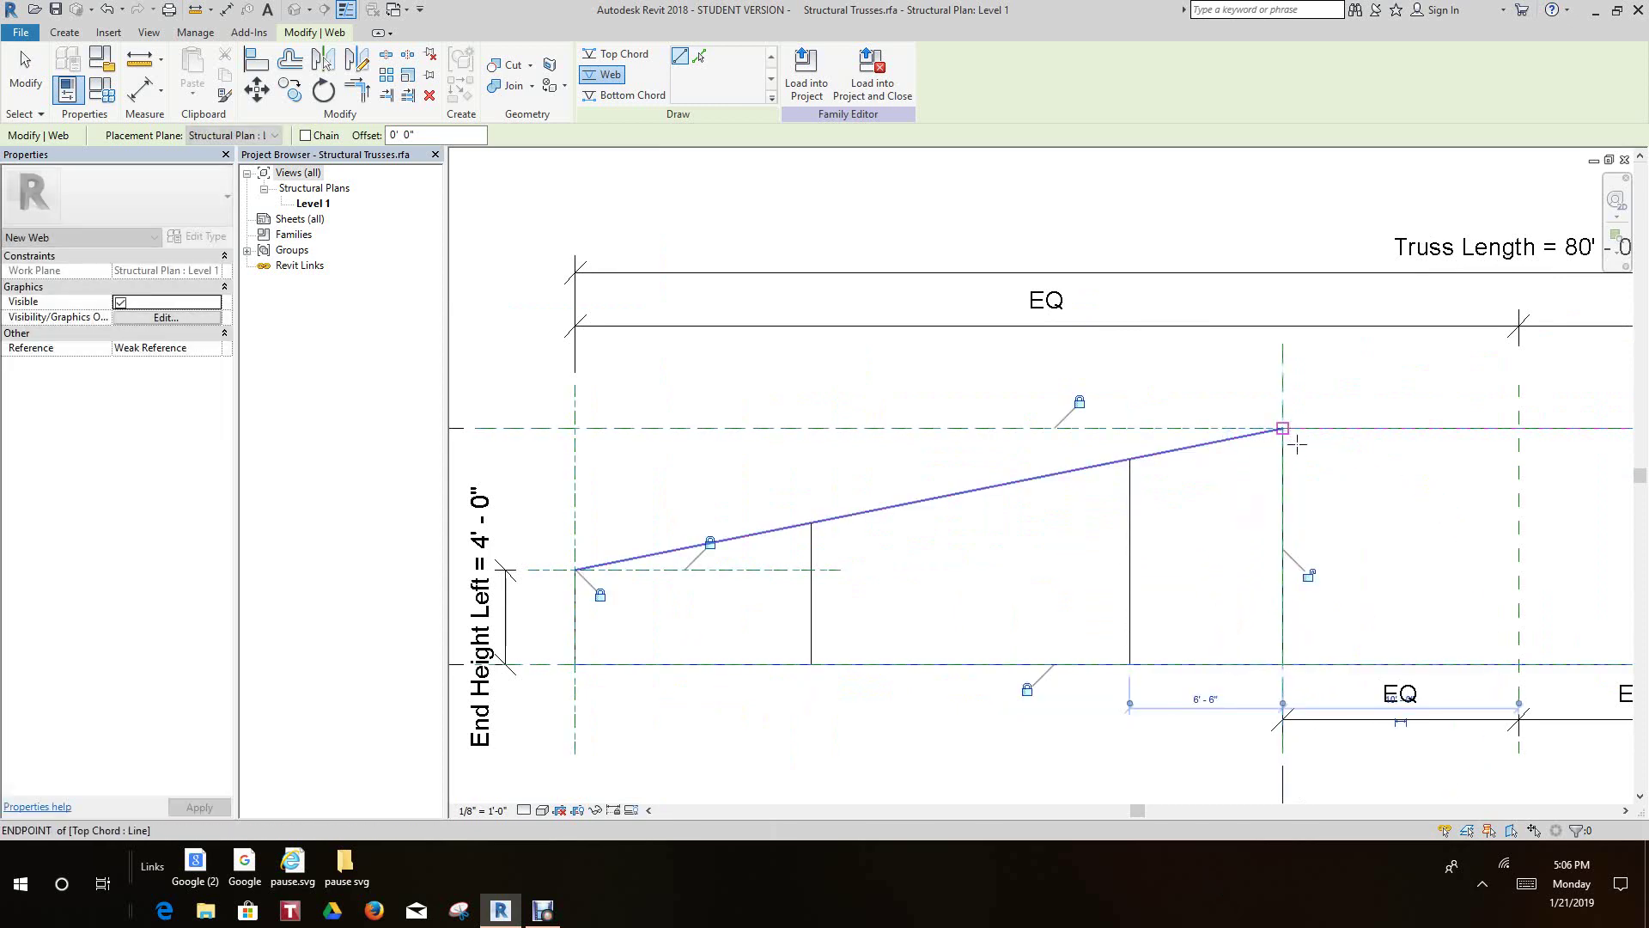
scroll(1195, 575, "down", 1)
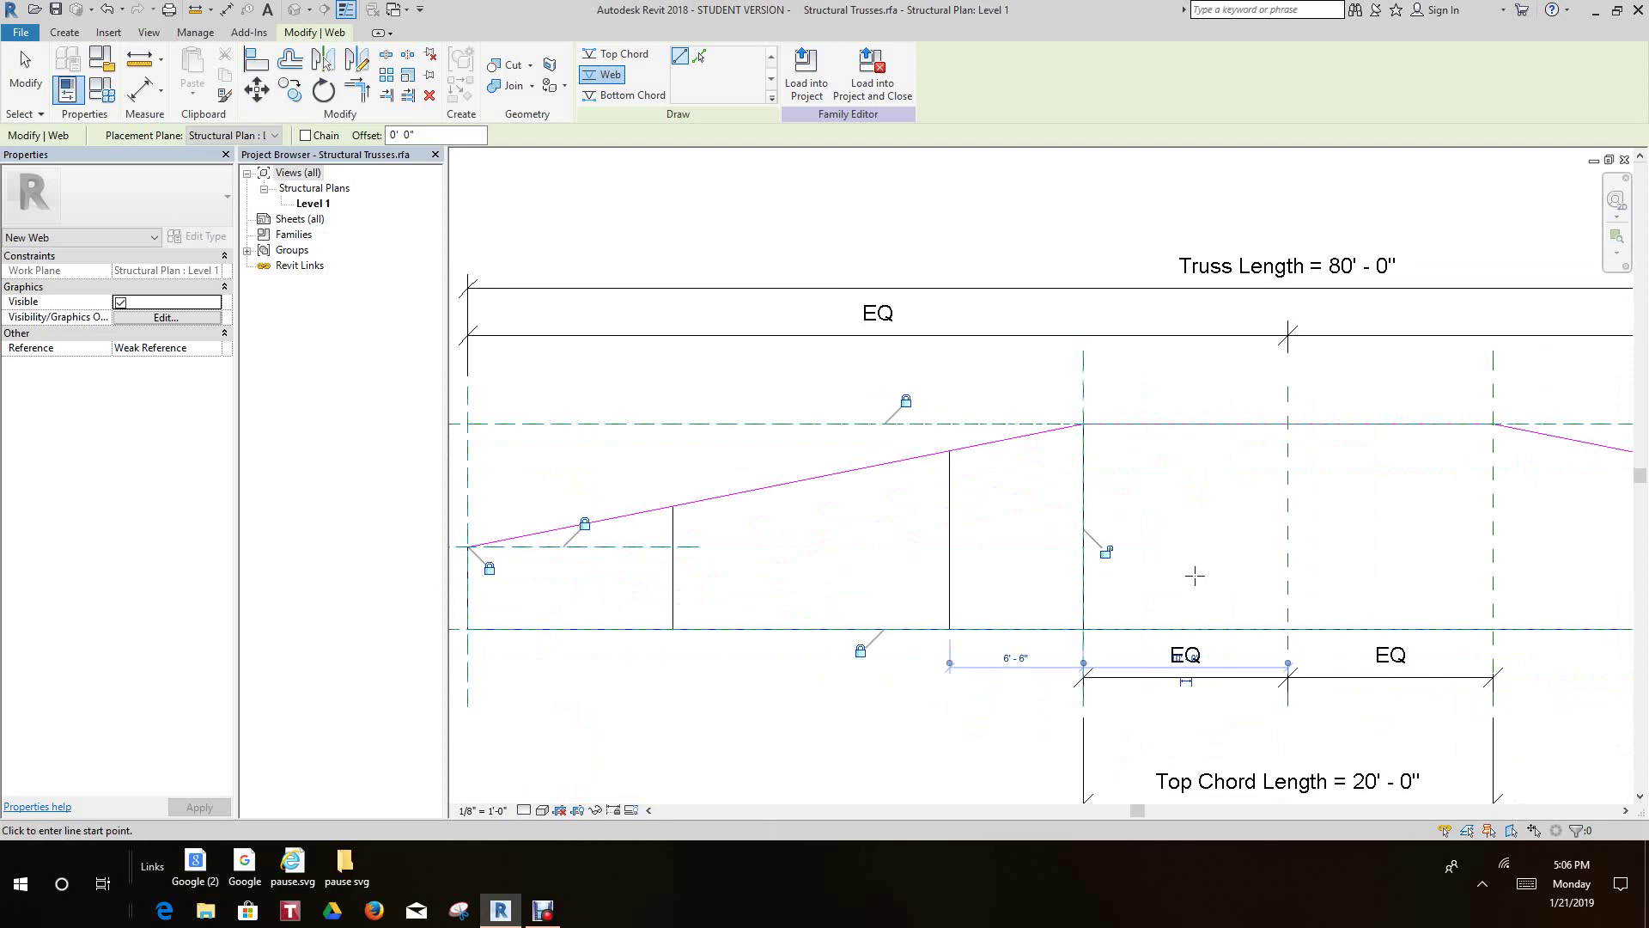
left_click(1196, 629)
left_click(1198, 425)
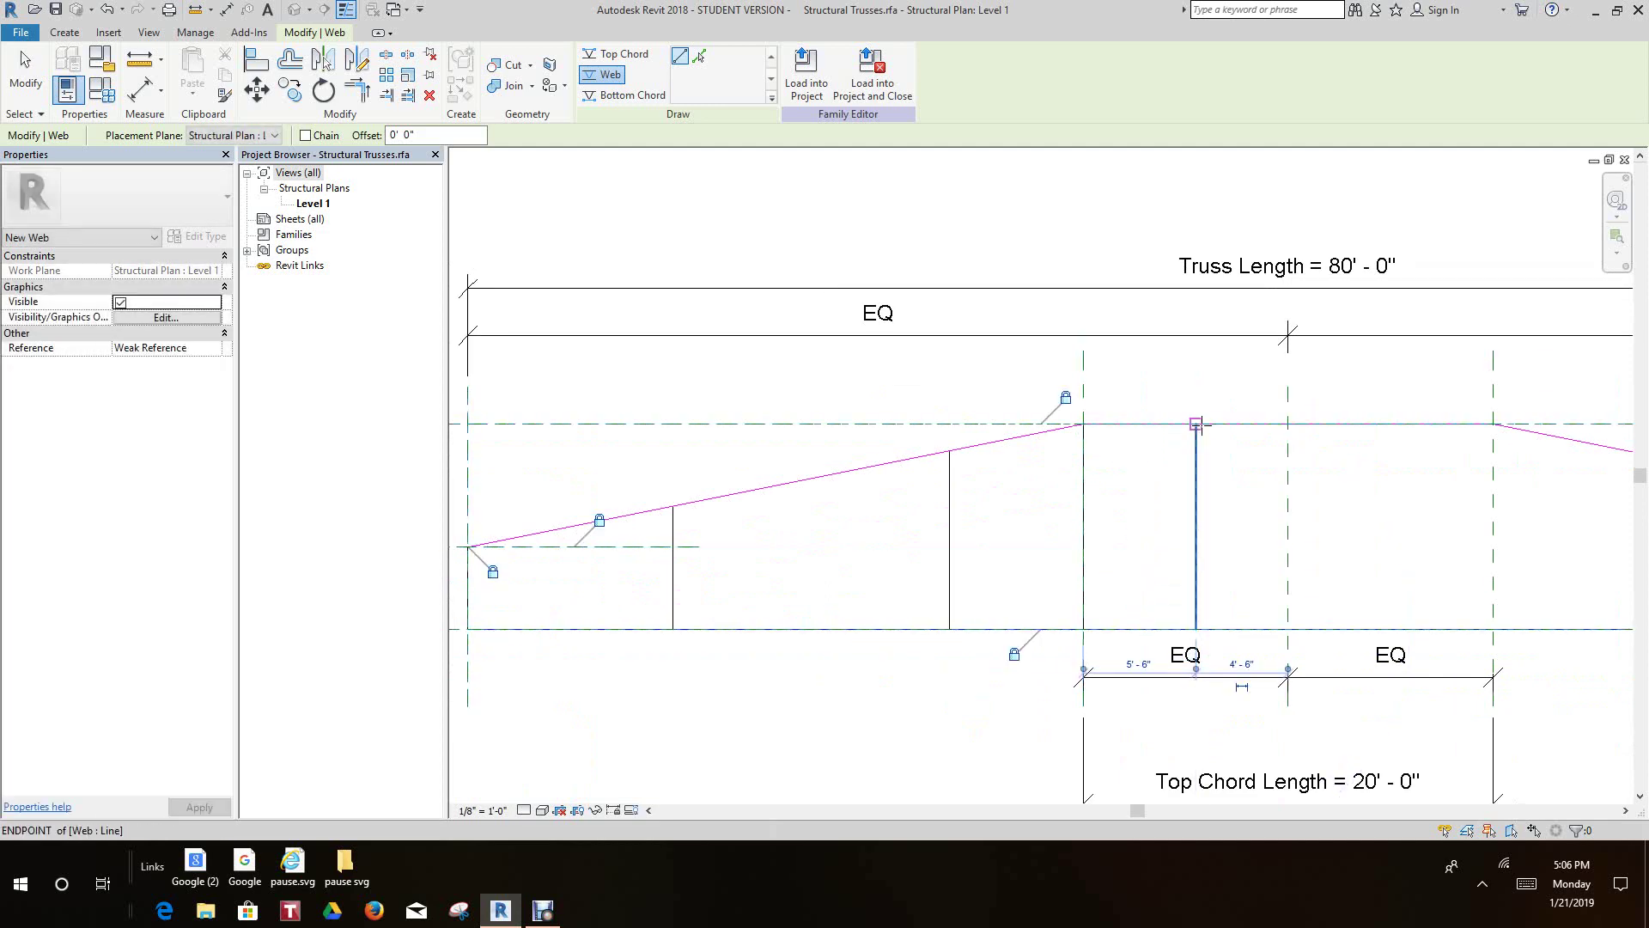
Draw a vertical web on the center plane and pull its overshooting upper endpoint down to the flat top chord.
left_click(1288, 628)
left_click(1287, 424)
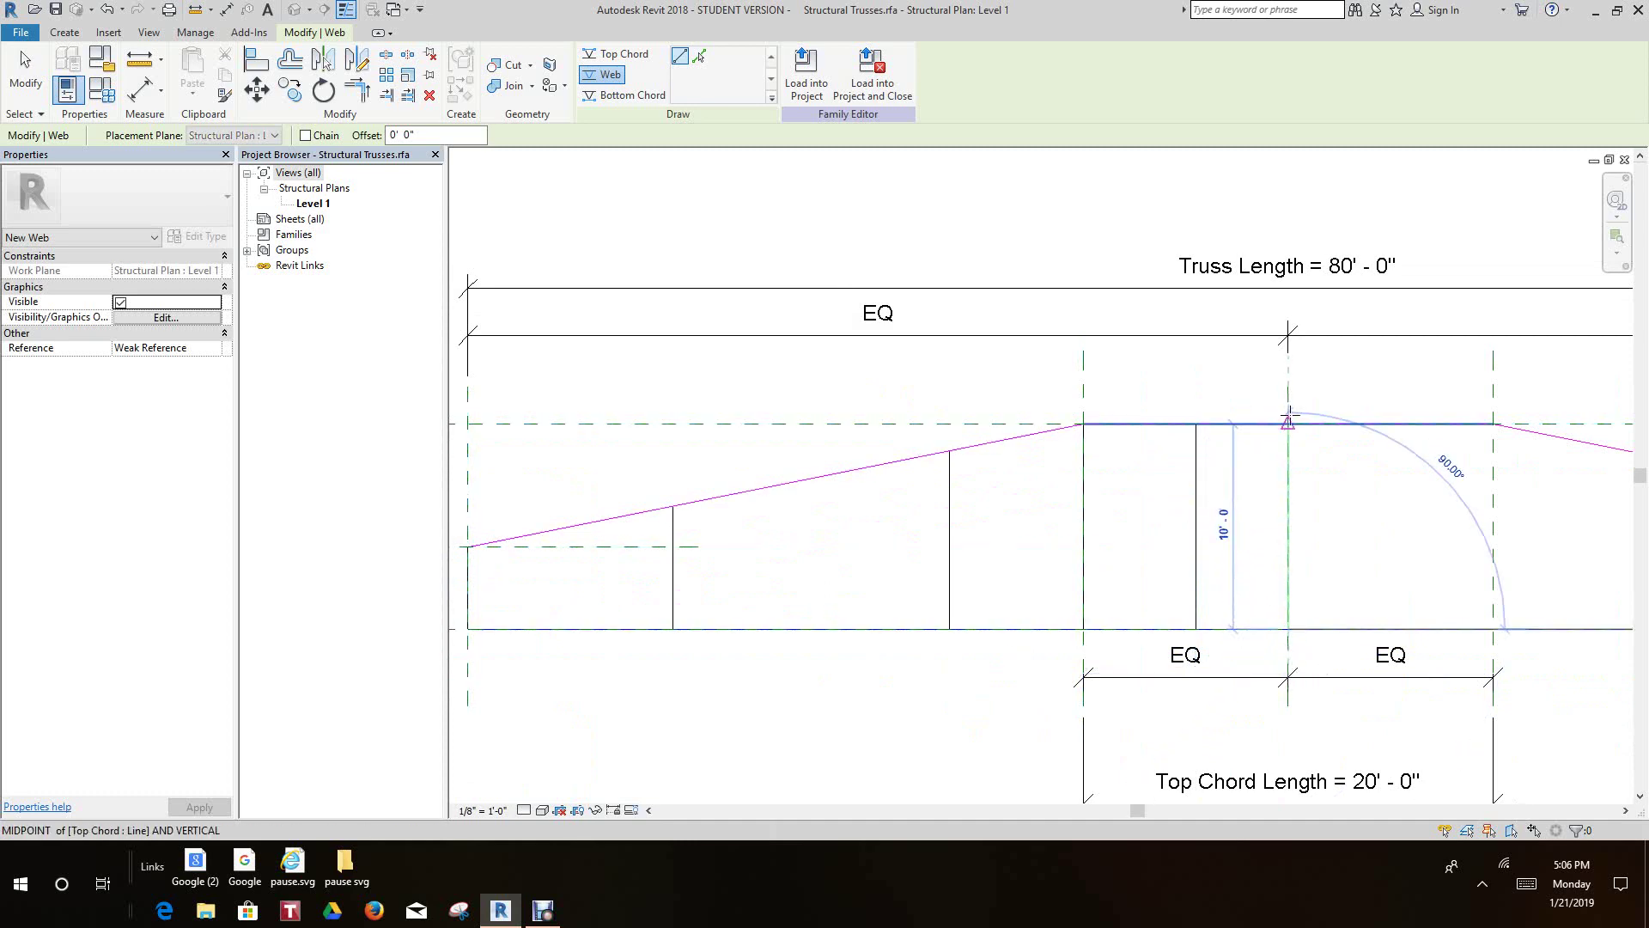
scroll(1329, 476, "up", 2)
scroll(1312, 413, "up", 2)
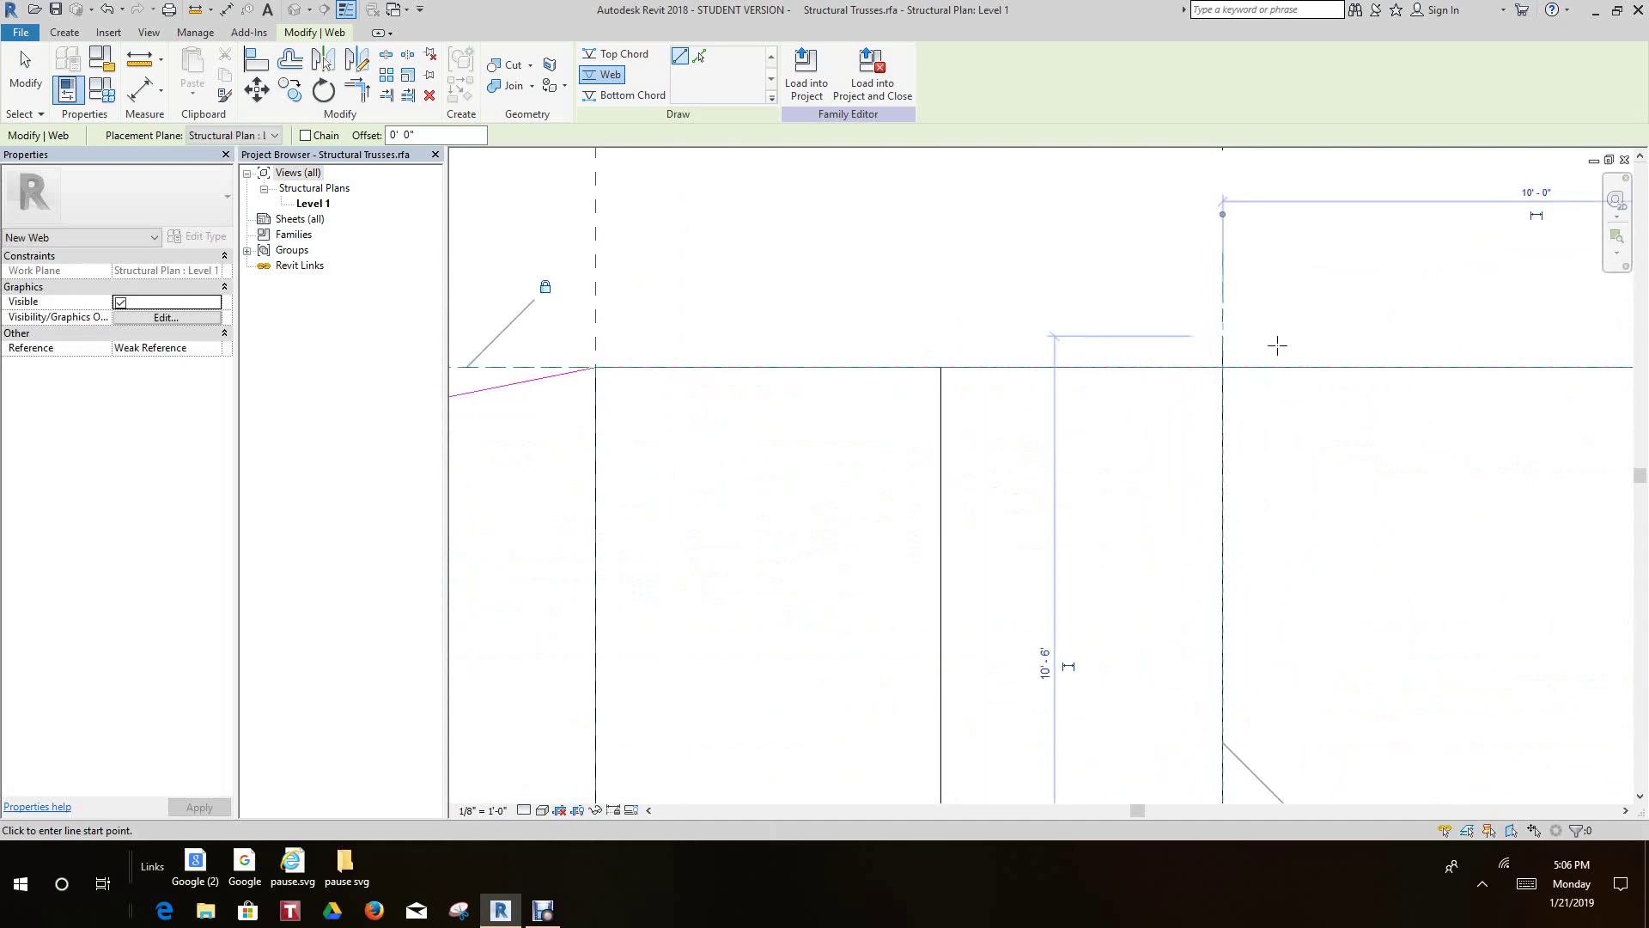
right_click(1277, 343)
left_click(1274, 355)
right_click(1225, 347)
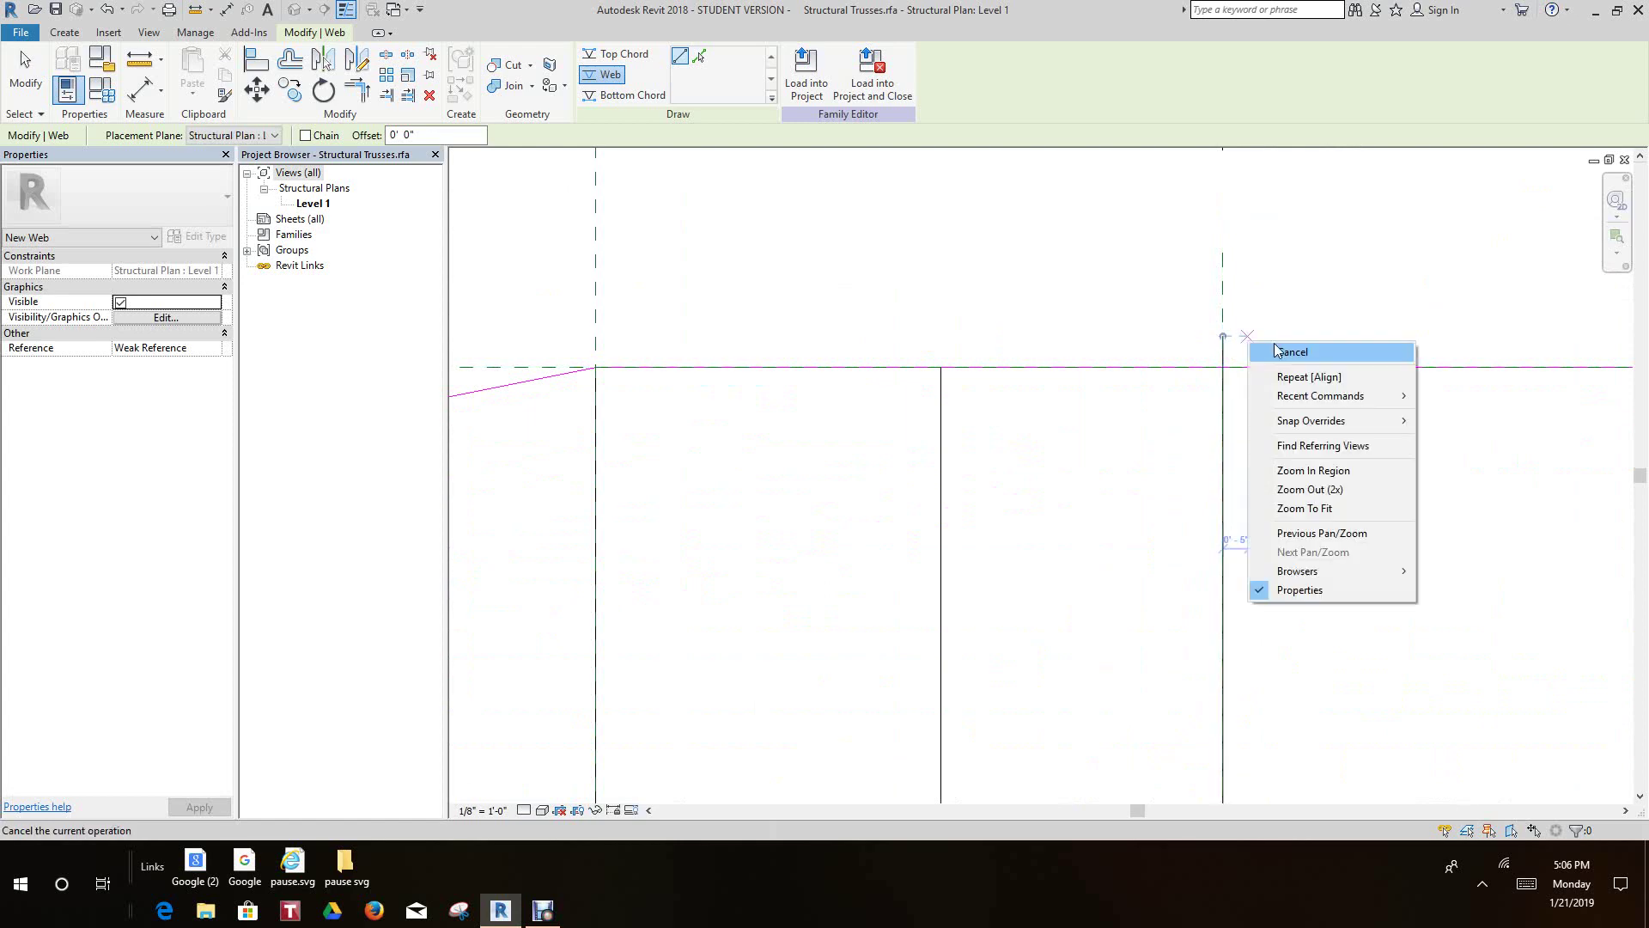
left_click(1271, 350)
left_click(1224, 352)
left_click_drag(1222, 337, 1223, 368)
scroll(1347, 529, "down", 3)
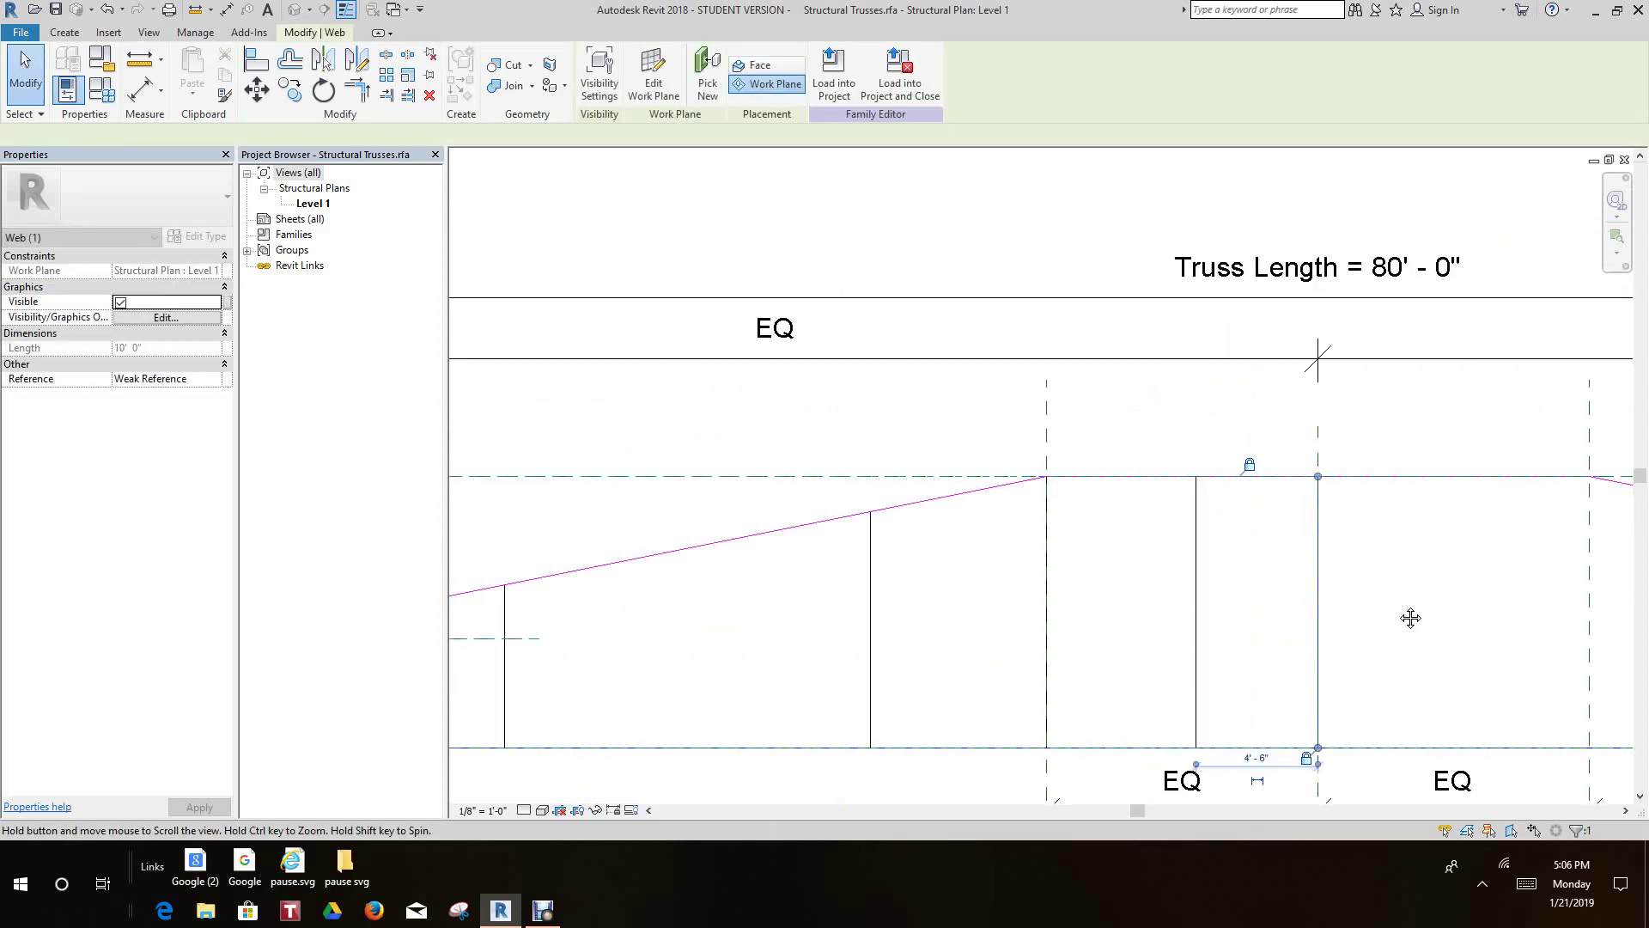
Draw full-height vertical webs about 5'-6" right of the center plane and on the right inner plane.
middle_click_drag(1410, 615, 1296, 578)
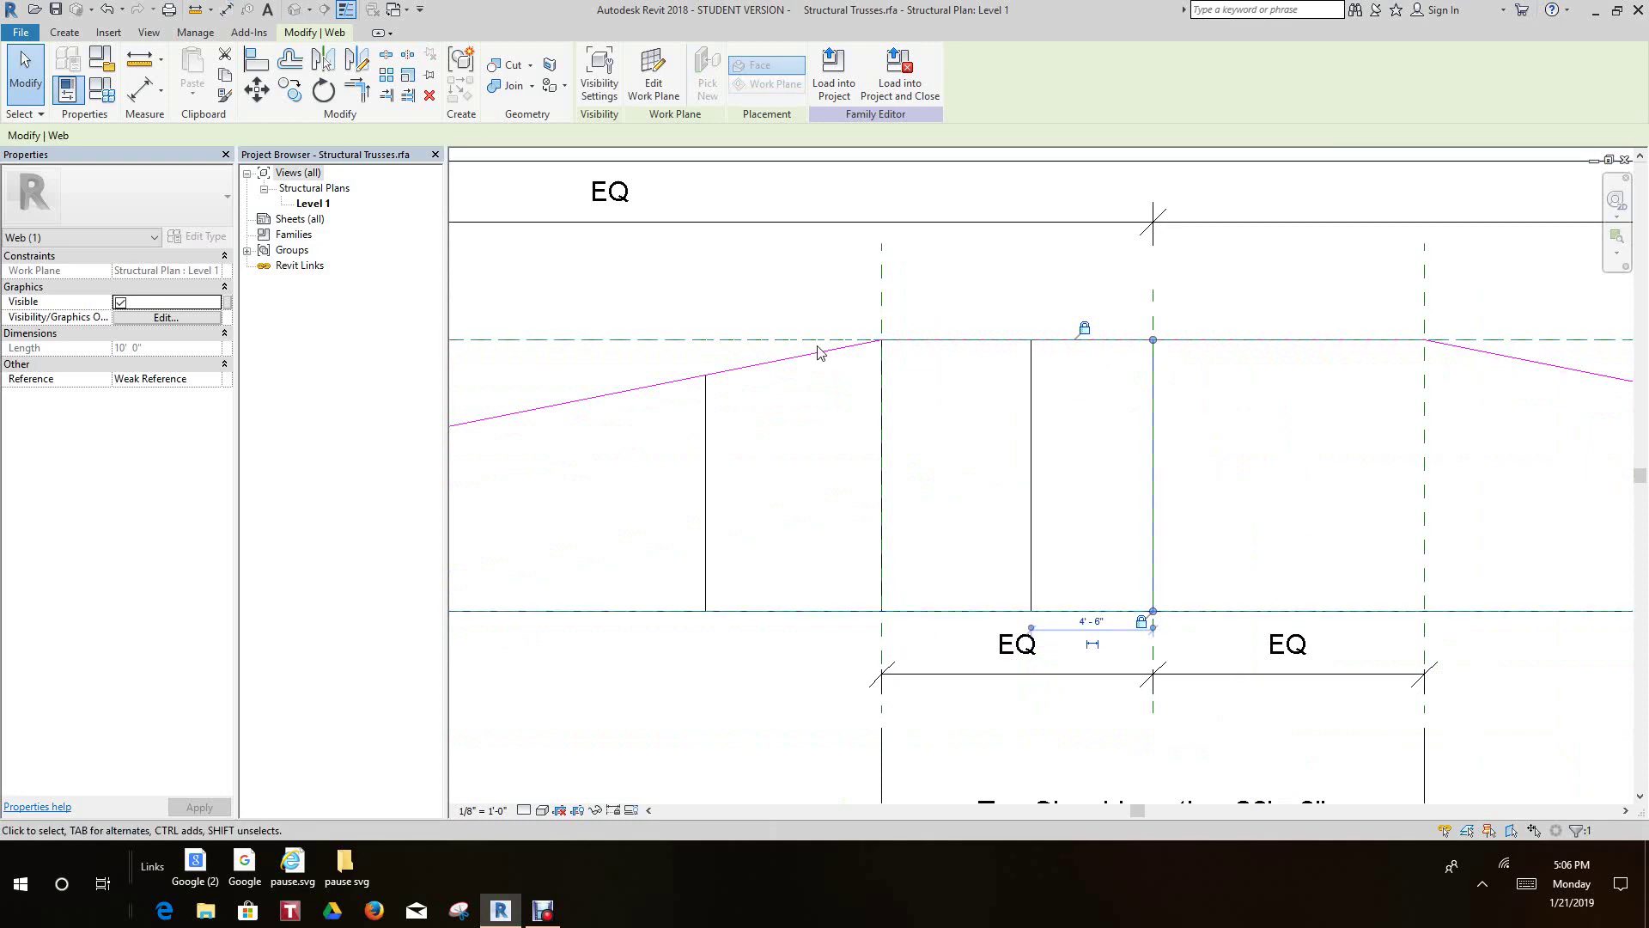
right_click(915, 289)
left_click(978, 329)
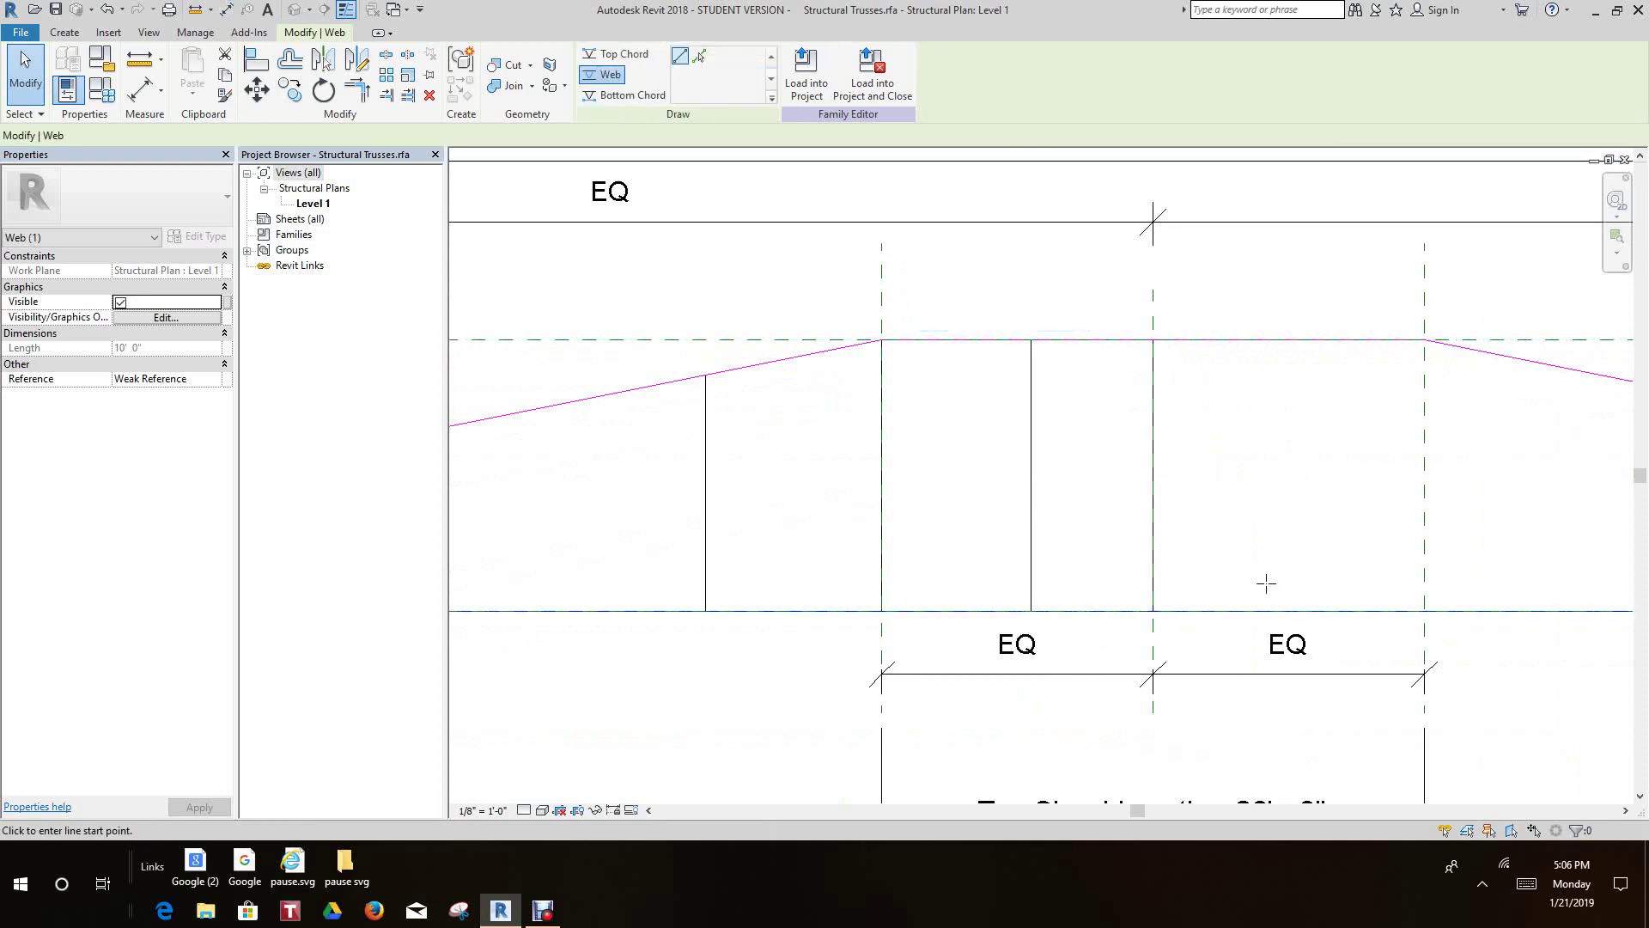
left_click(1302, 611)
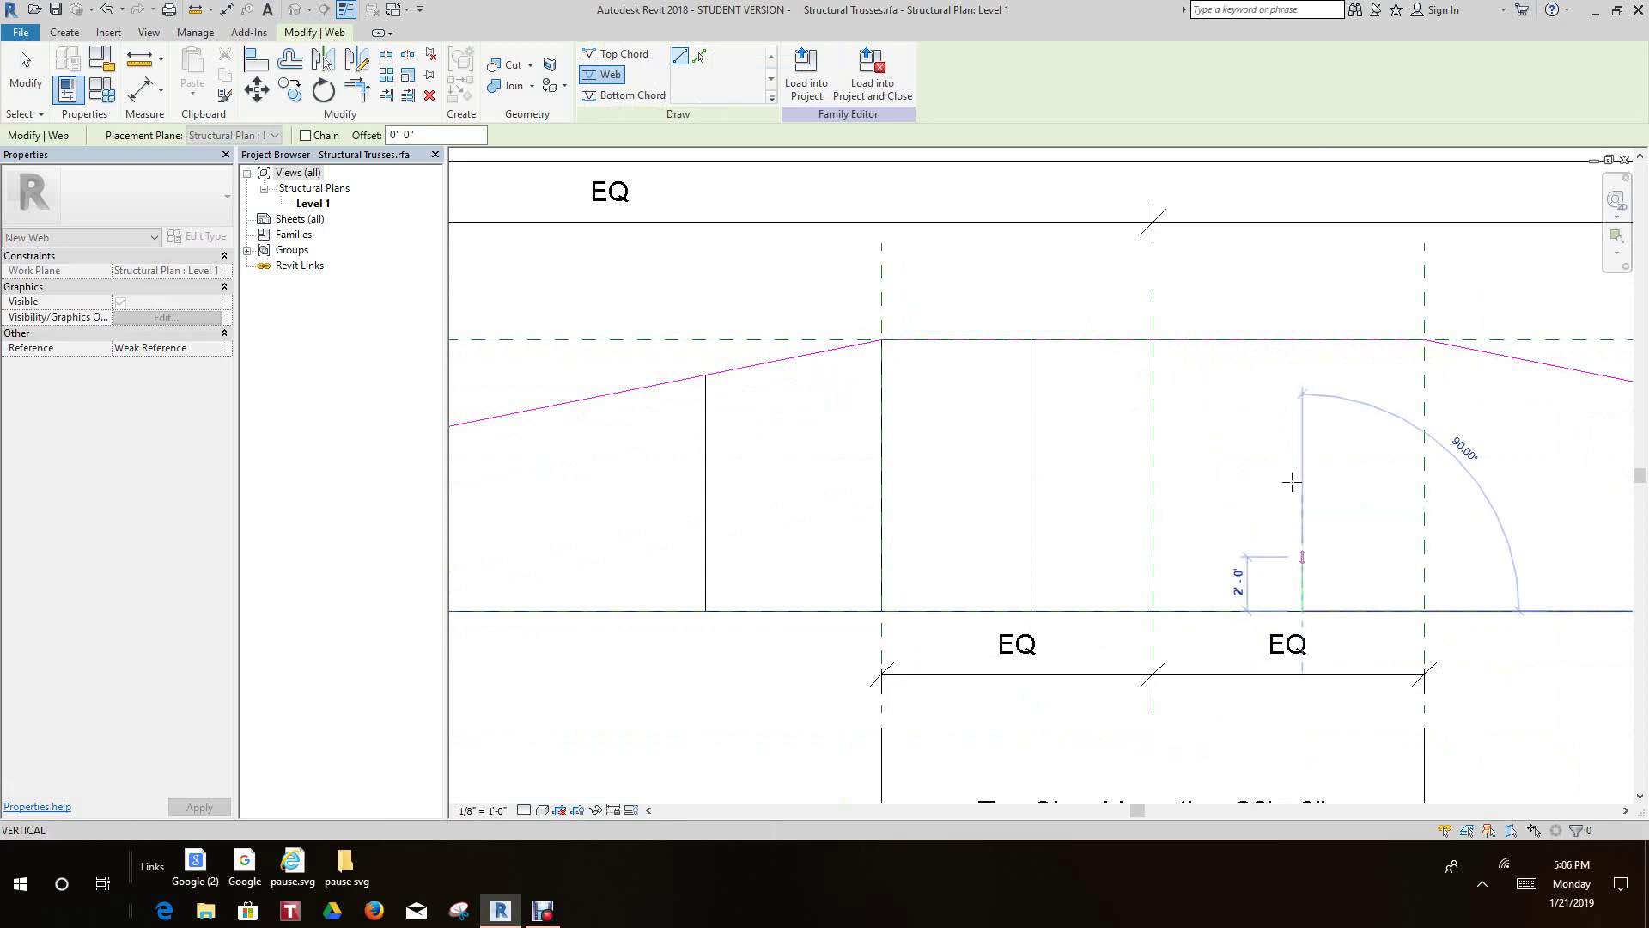
left_click(1303, 341)
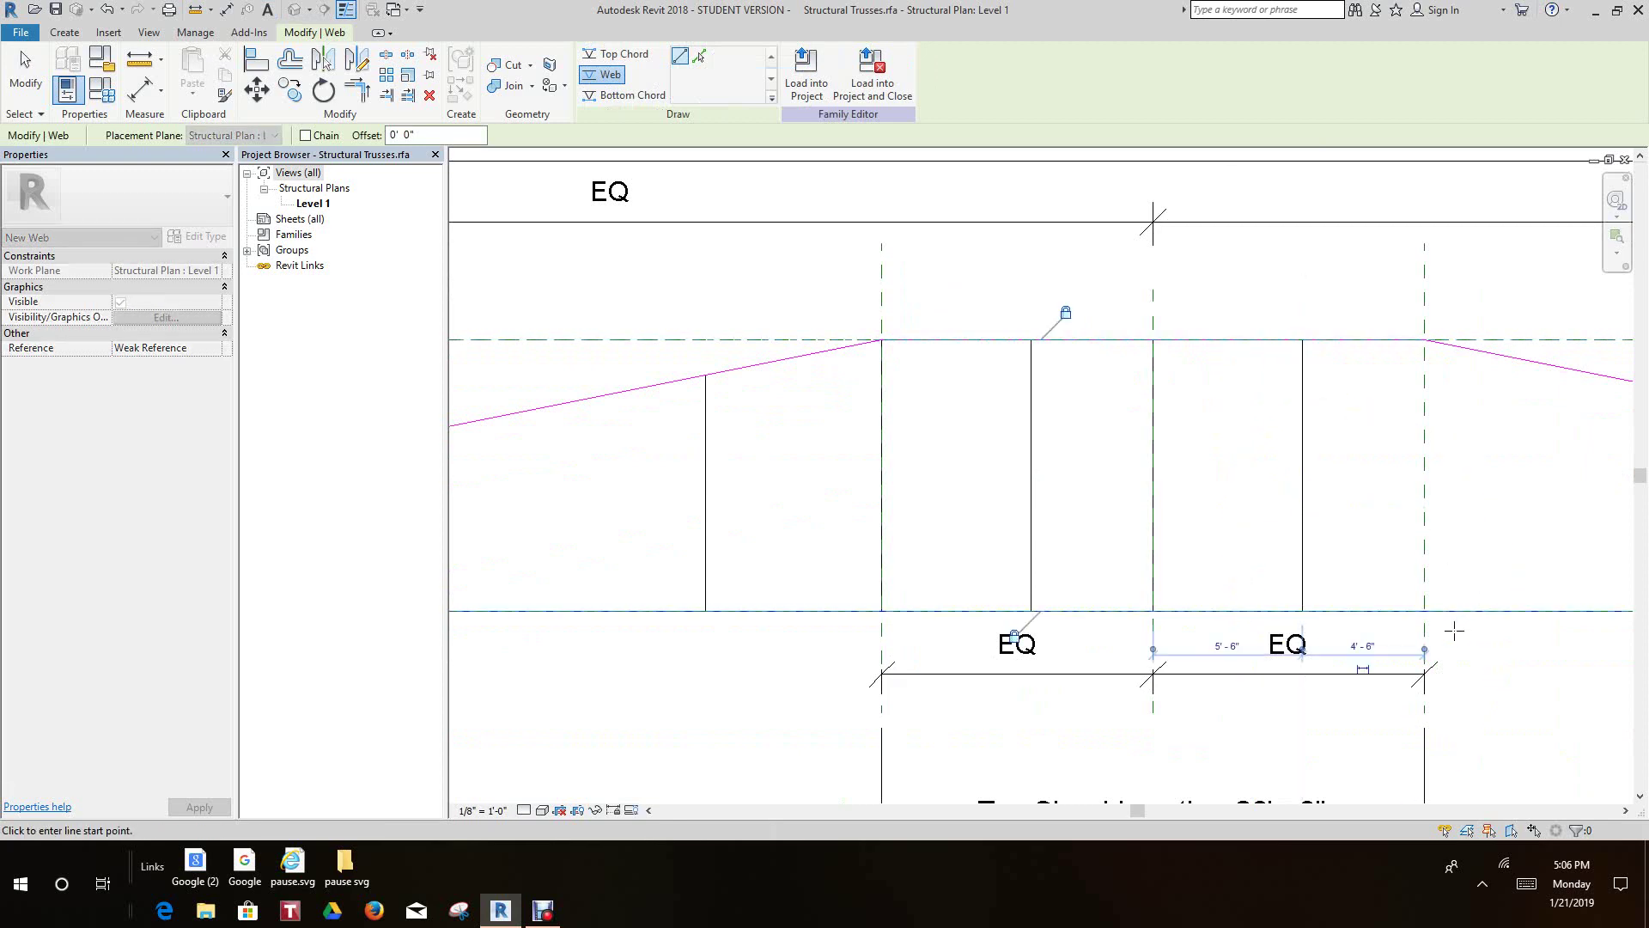
left_click(1424, 611)
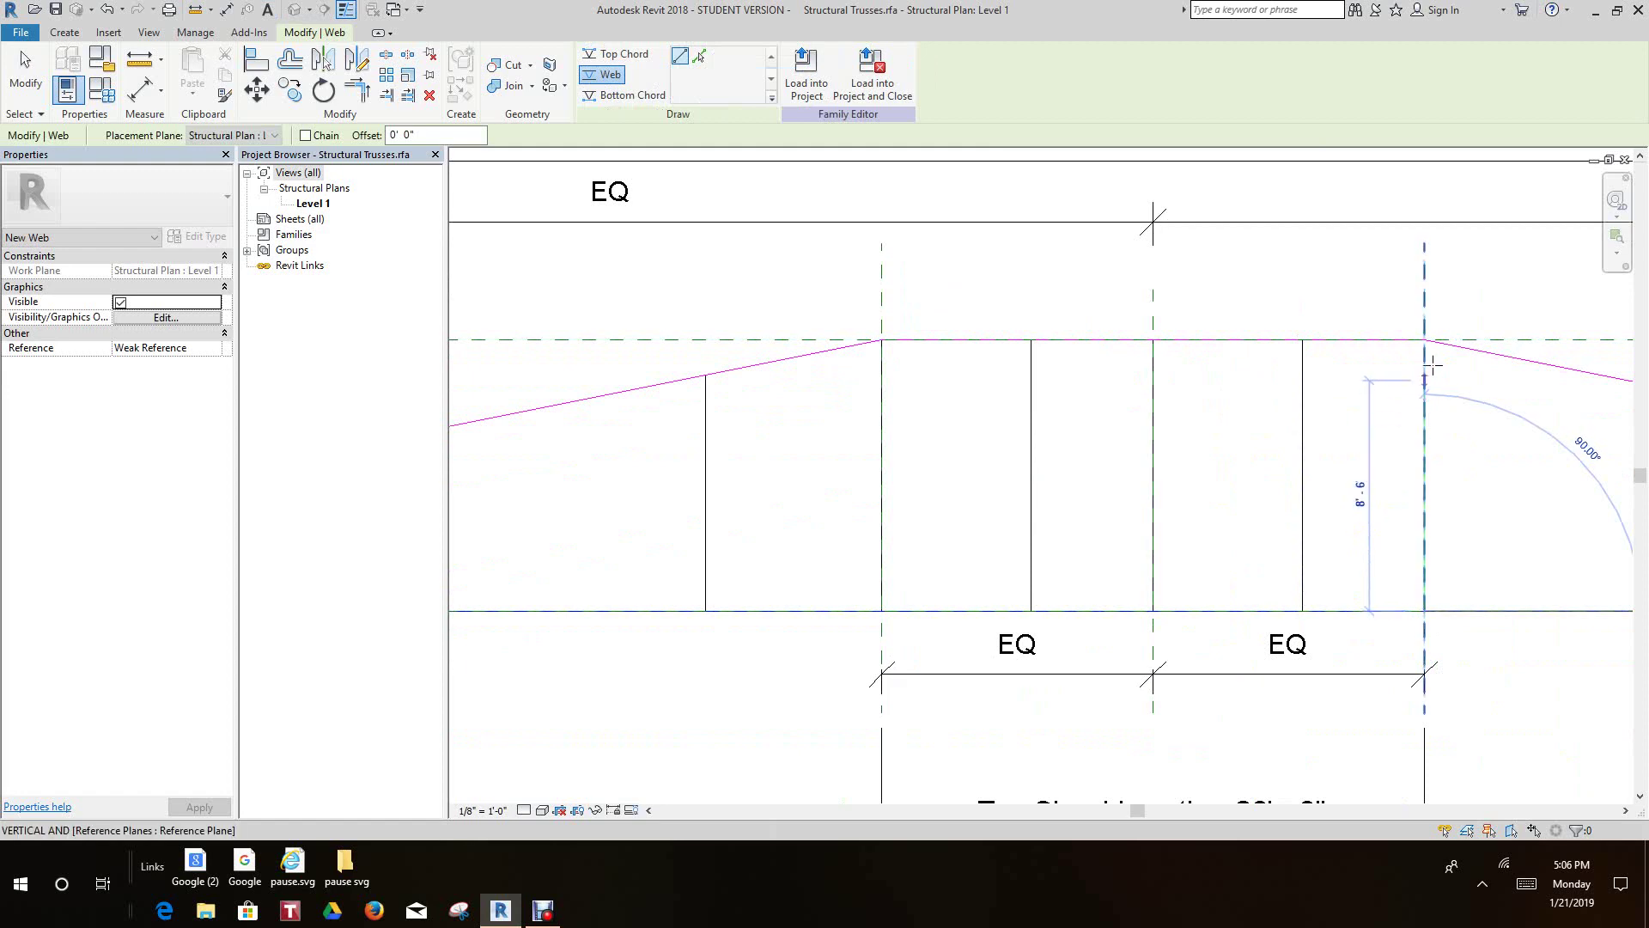
left_click(1424, 340)
Draw two vertical webs up to the right sloping top chord, about 9'-0" and 18'-0" from the right inner plane.
middle_click_drag(1485, 609, 1001, 540)
scroll(1119, 549, "down", 3)
middle_click_drag(1170, 564, 1005, 593)
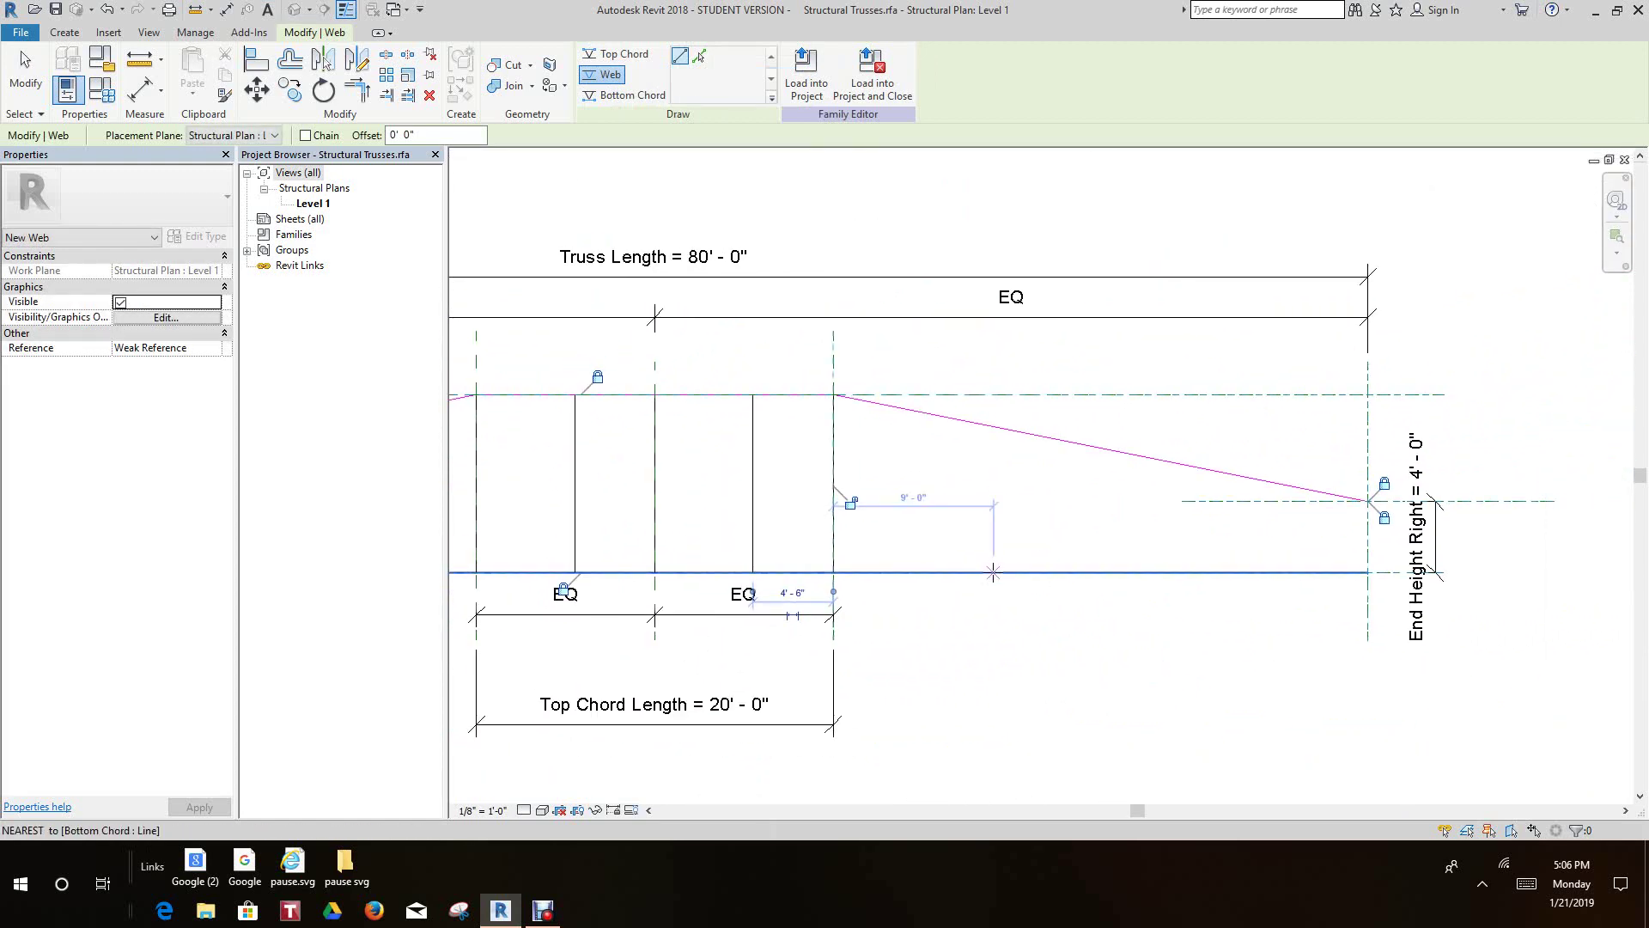
left_click(994, 572)
left_click(994, 427)
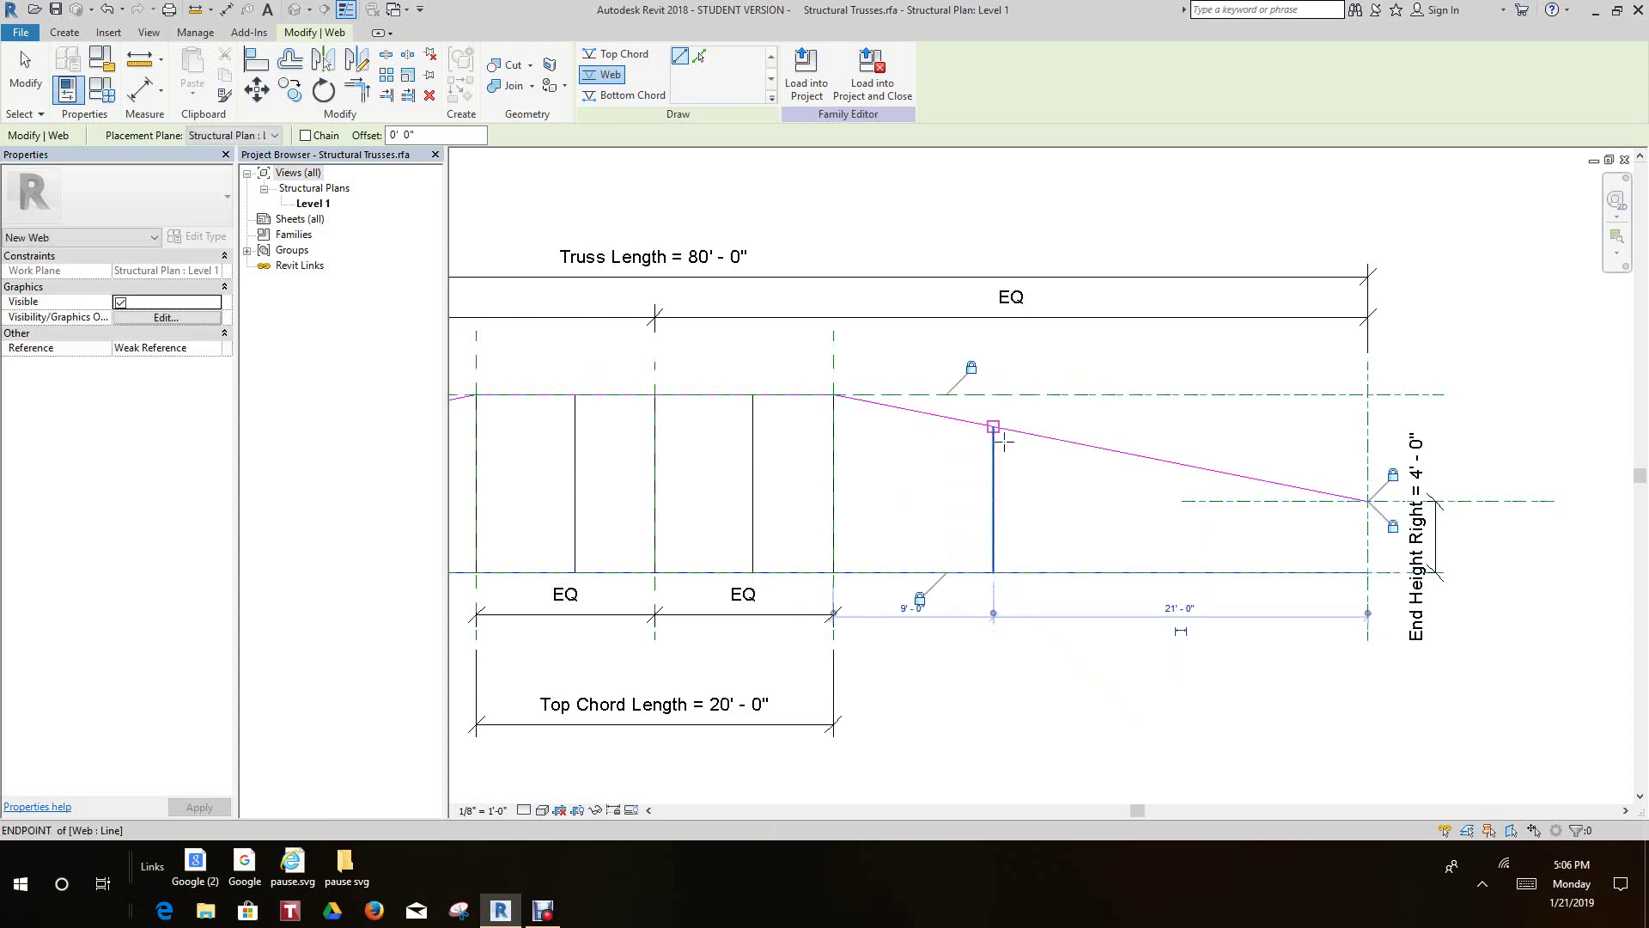
left_click(1154, 572)
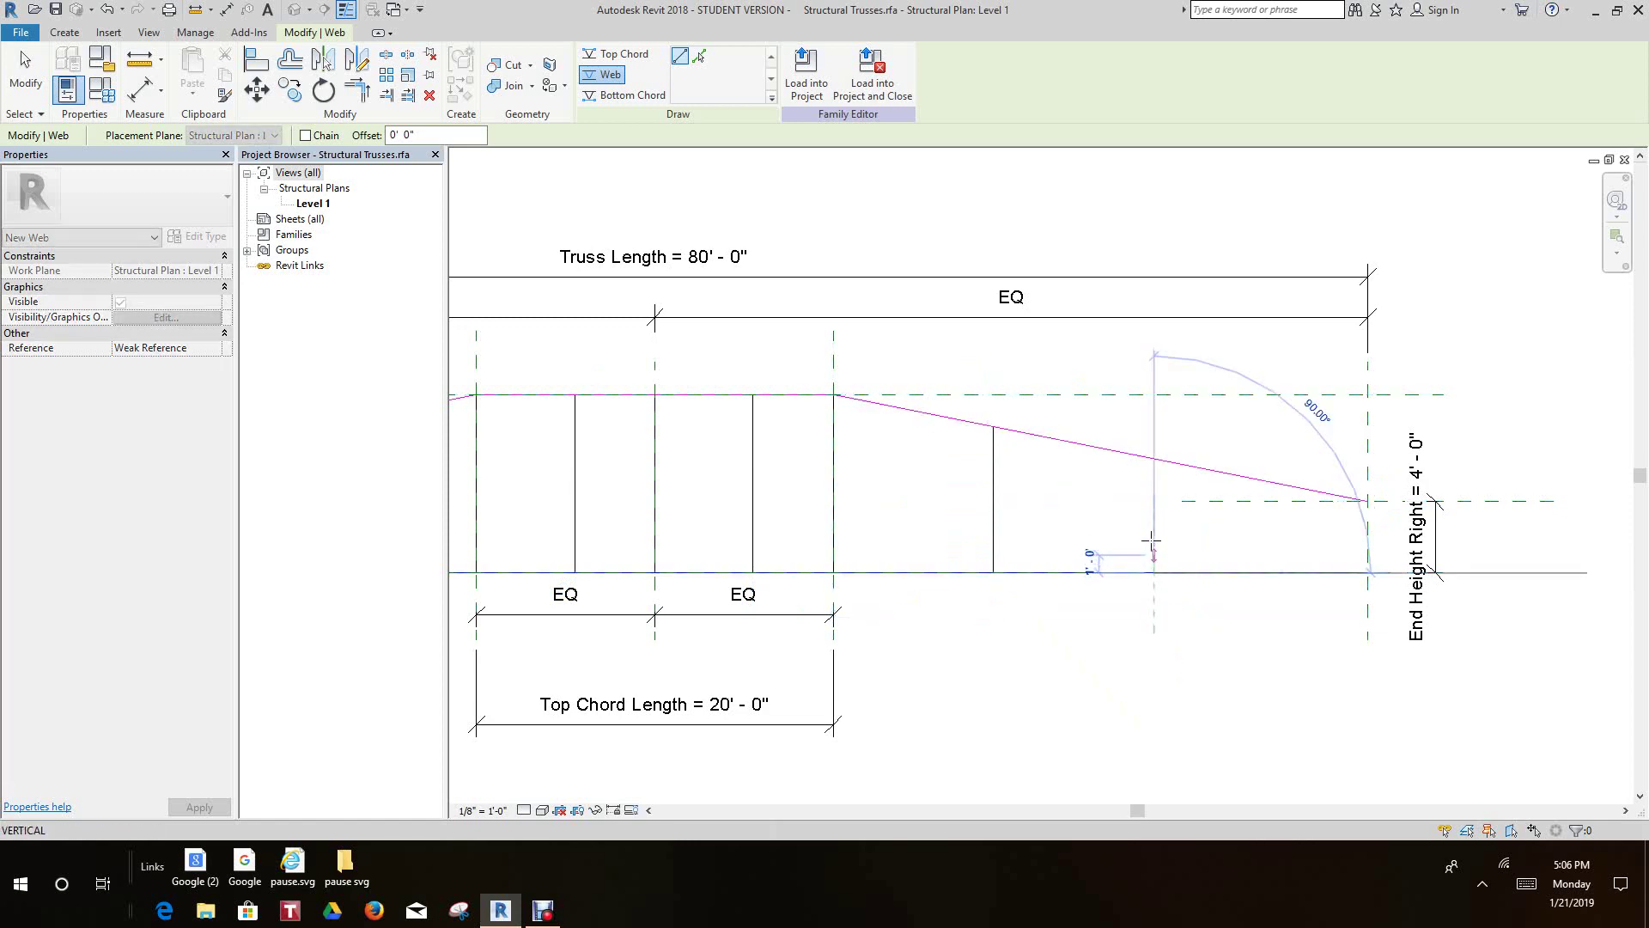
left_click(1152, 460)
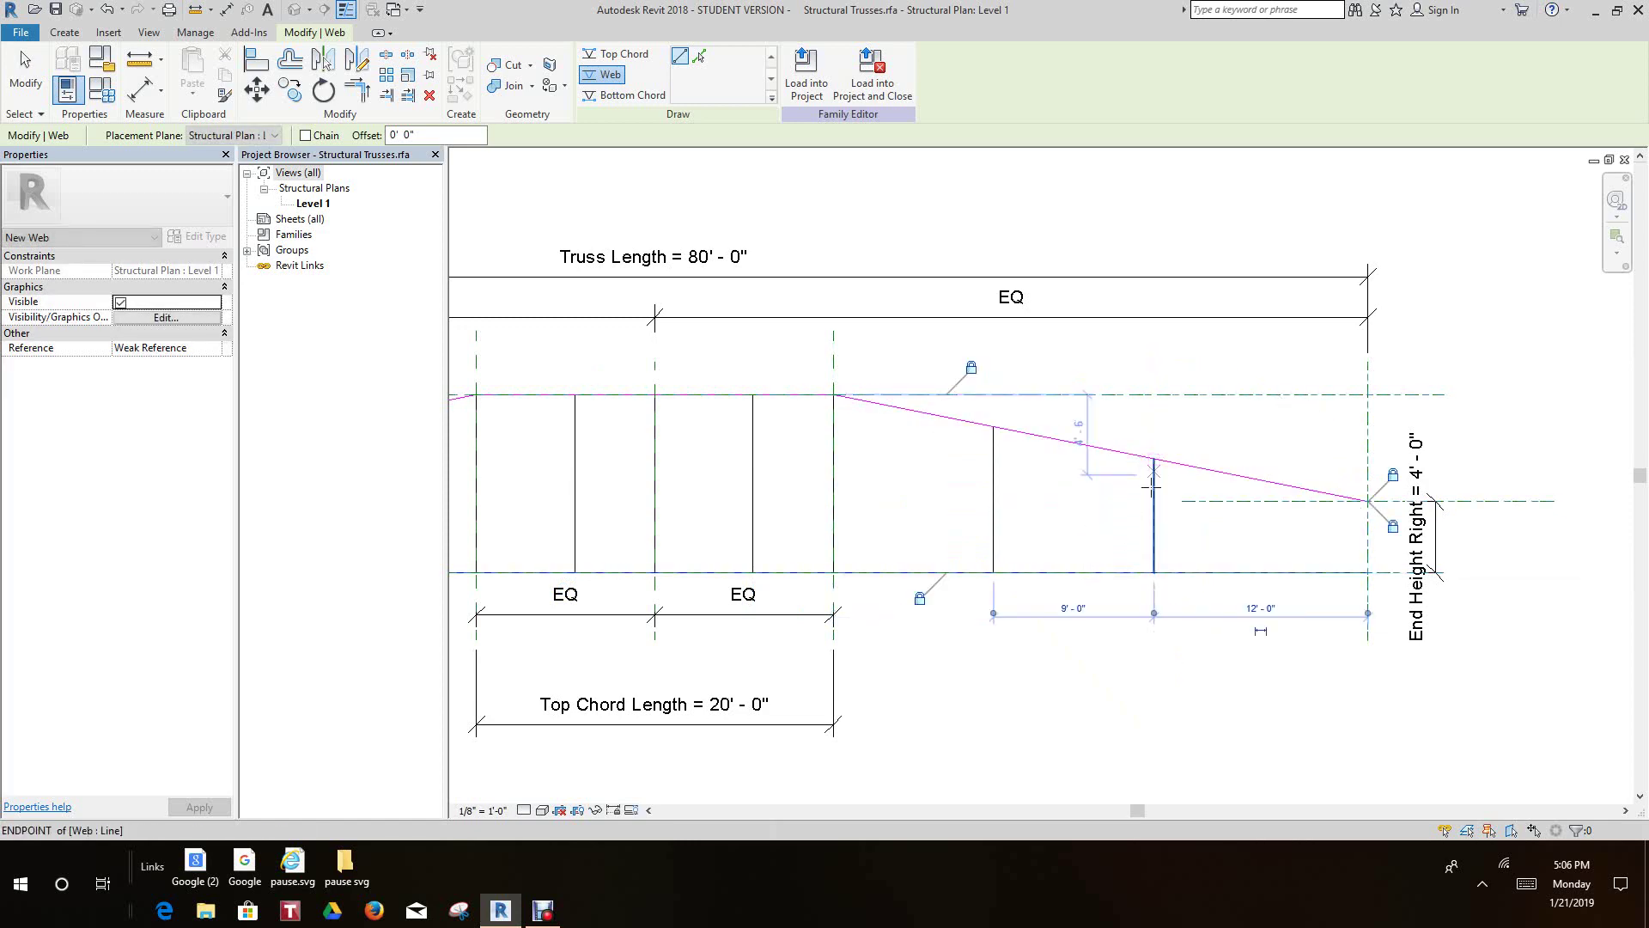
Add an aligned dimension chain below the truss from the left end through both webs to the left inner plane and make its segments equal.
scroll(1443, 744, "down", 1)
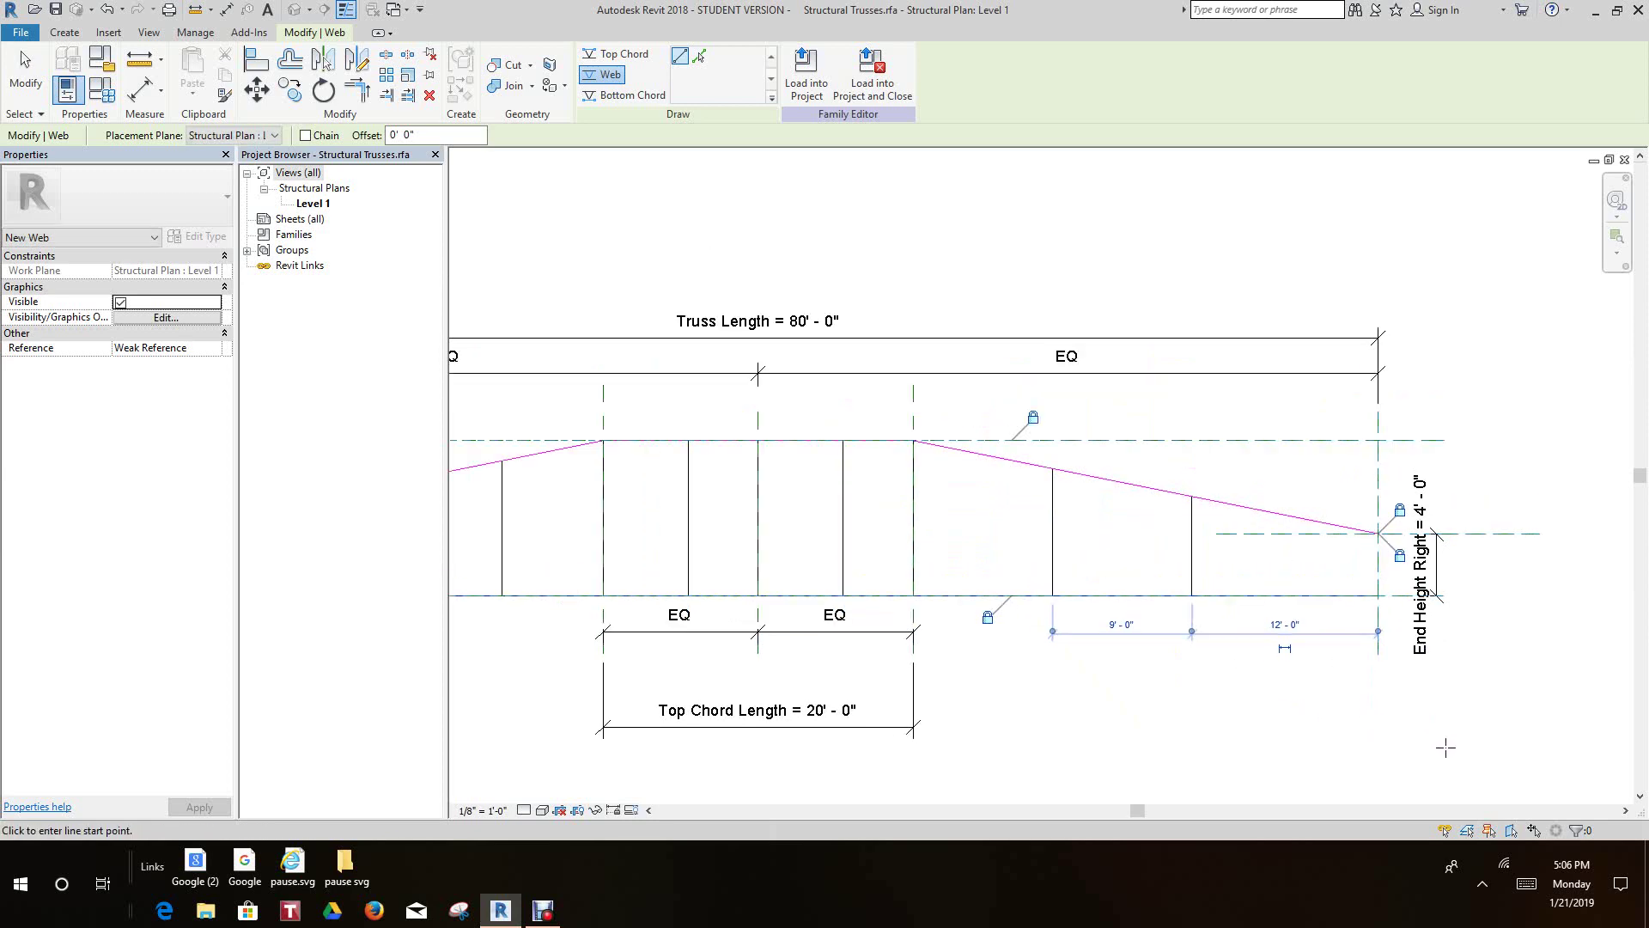
scroll(1452, 765, "down", 3)
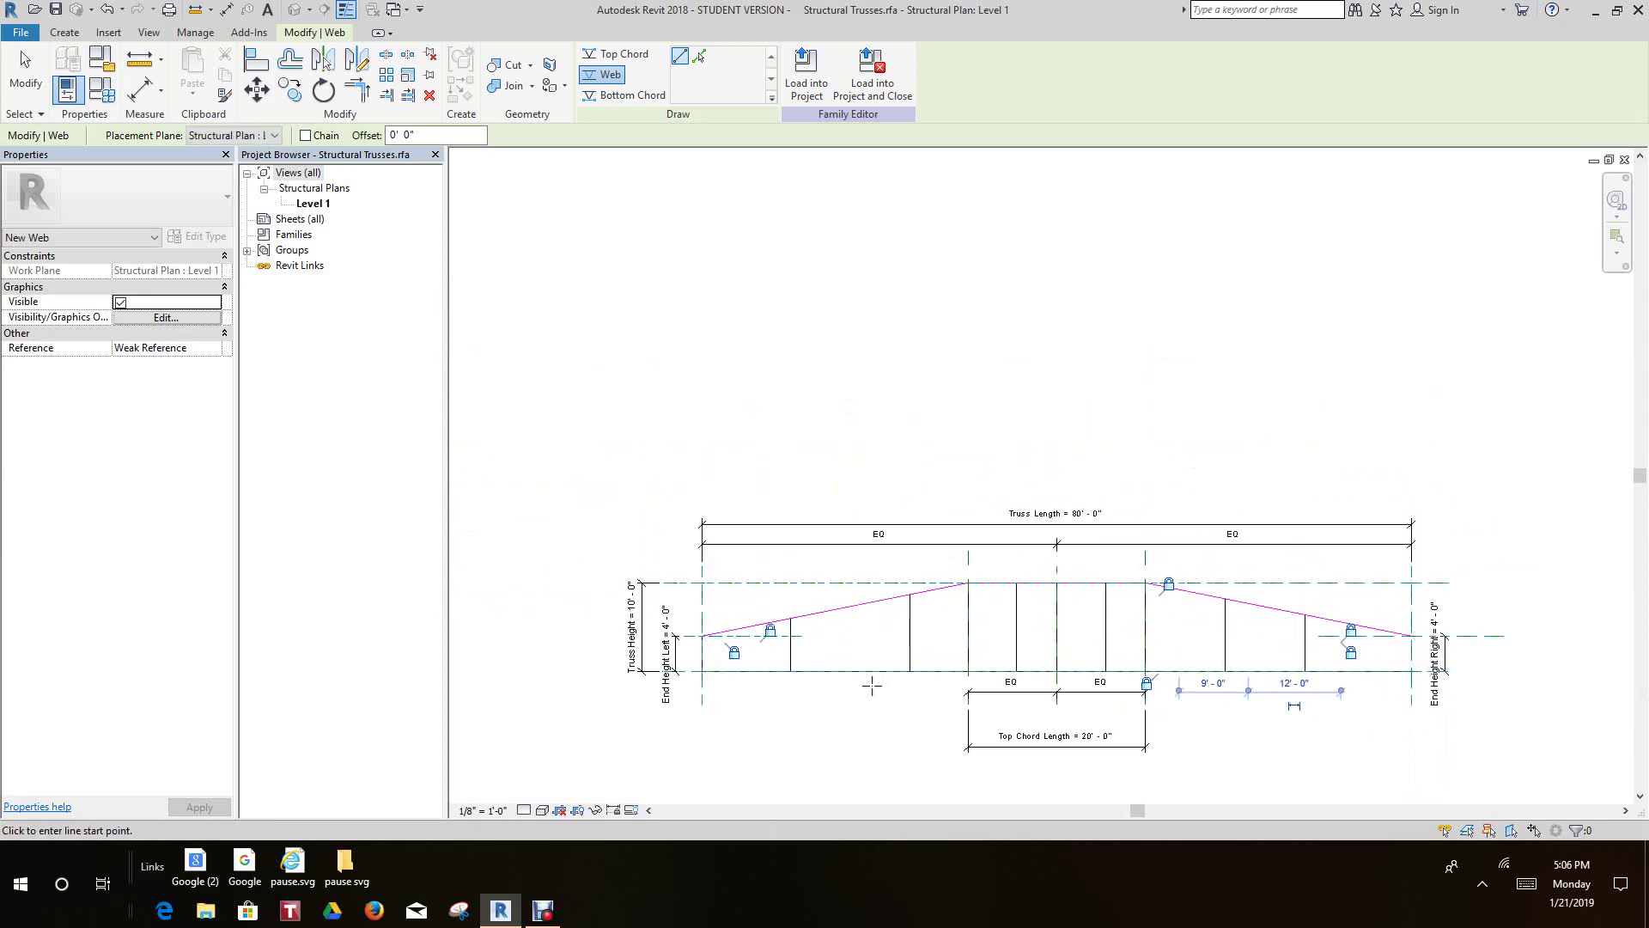
middle_click_drag(876, 665, 911, 462)
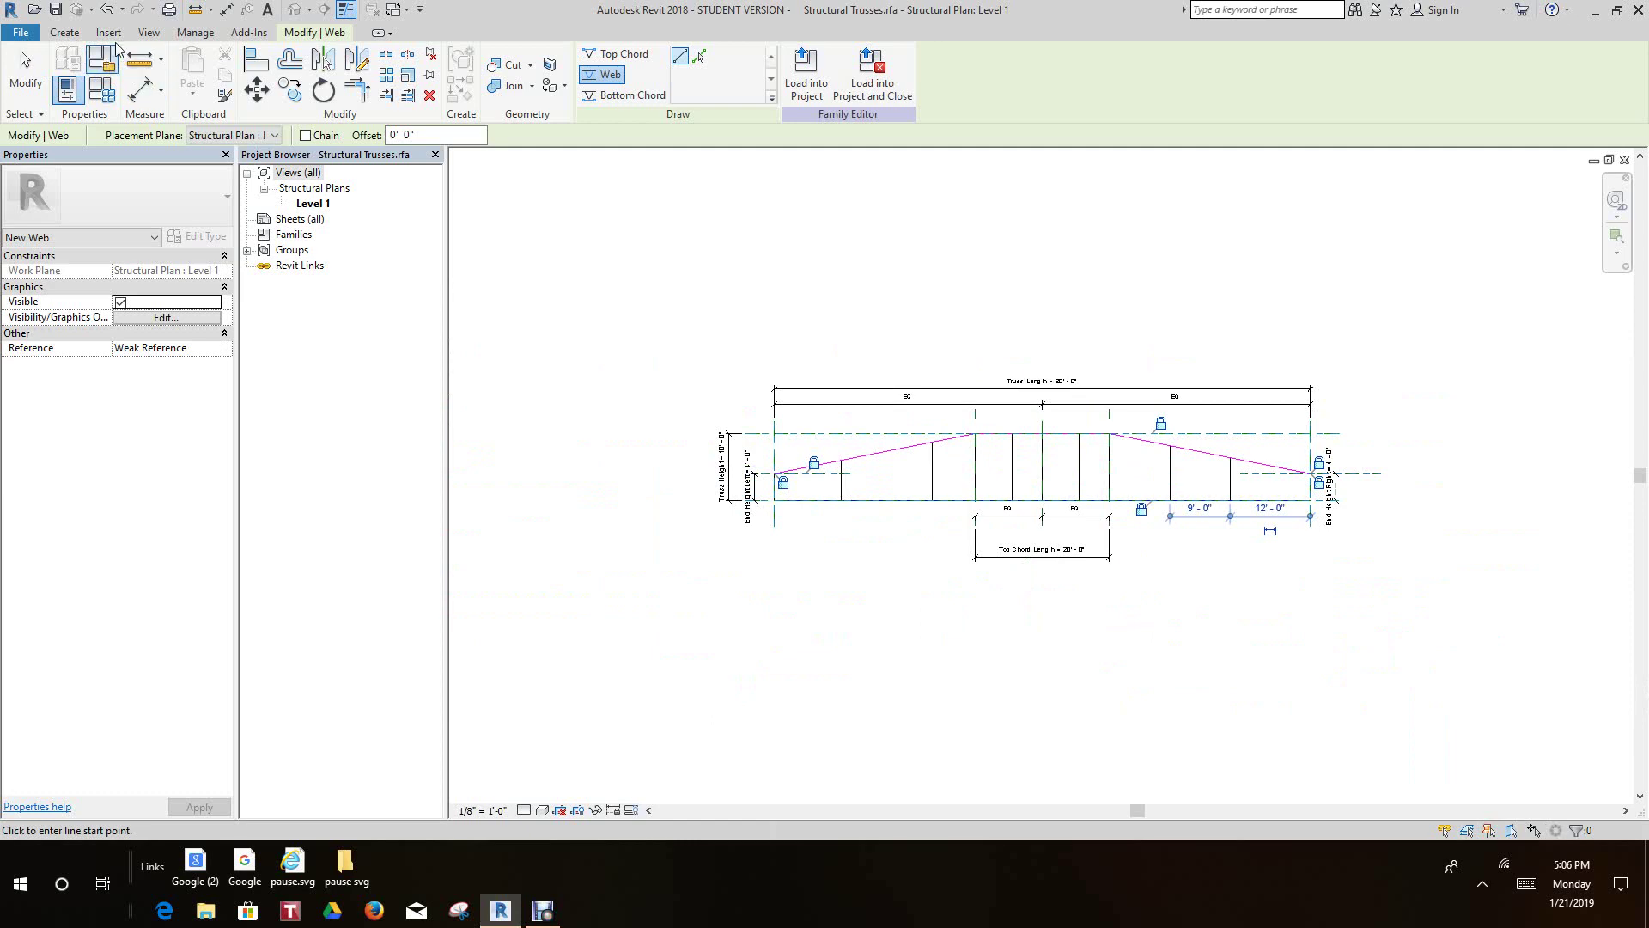
left_click(140, 89)
scroll(564, 364, "up", 6)
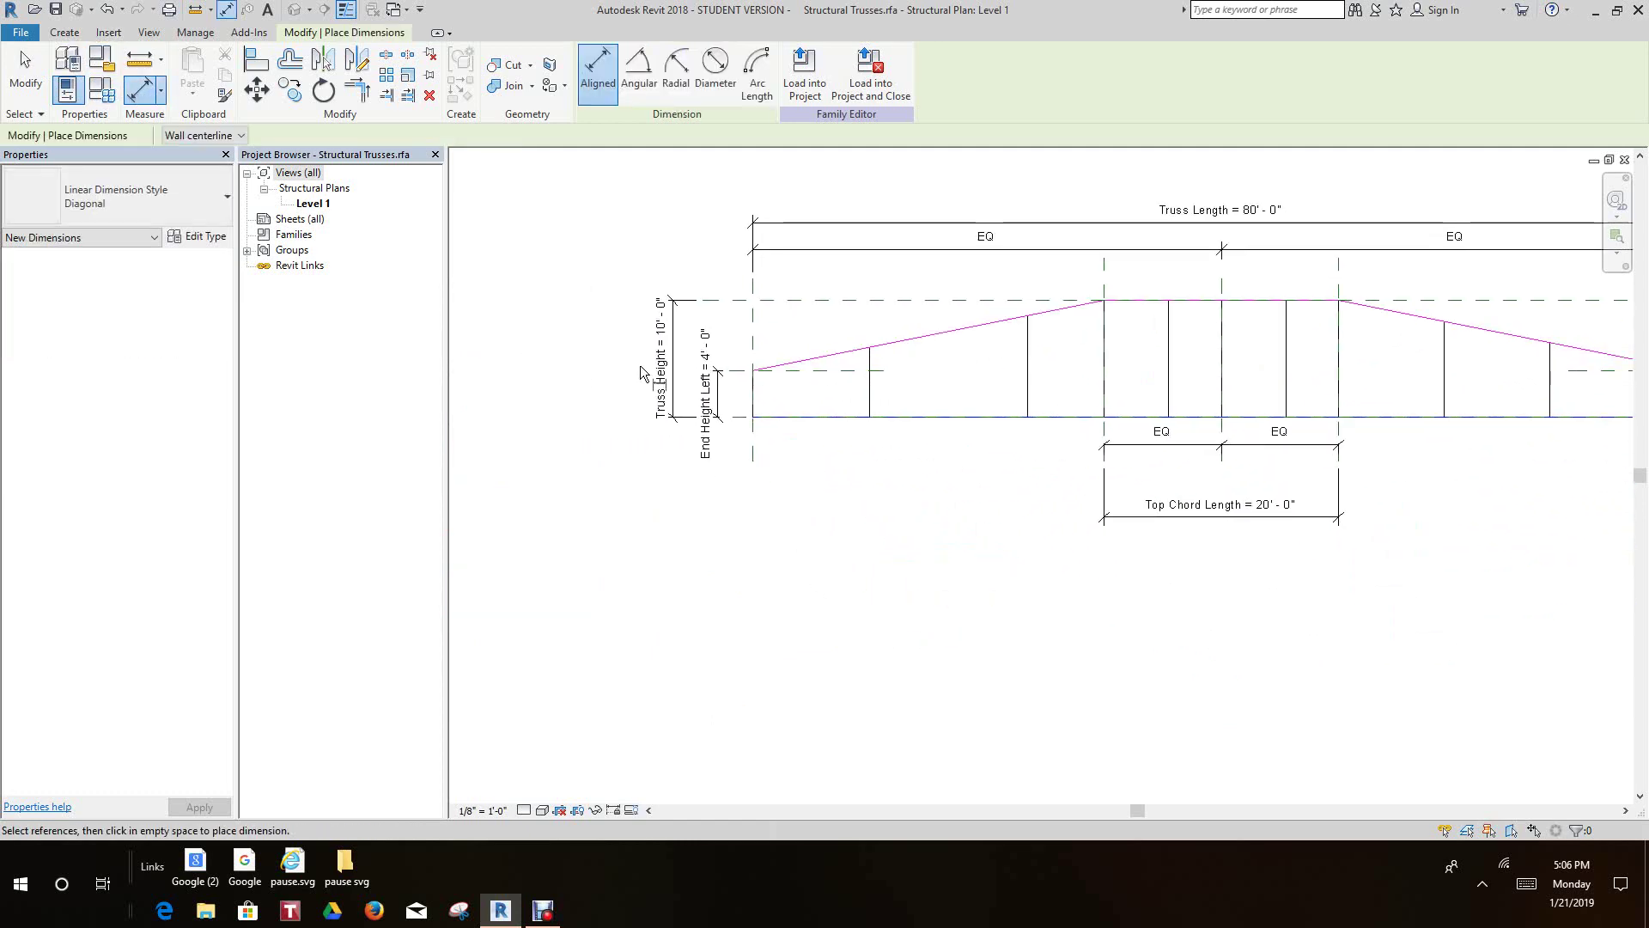
scroll(825, 421, "up", 1)
left_click(768, 382)
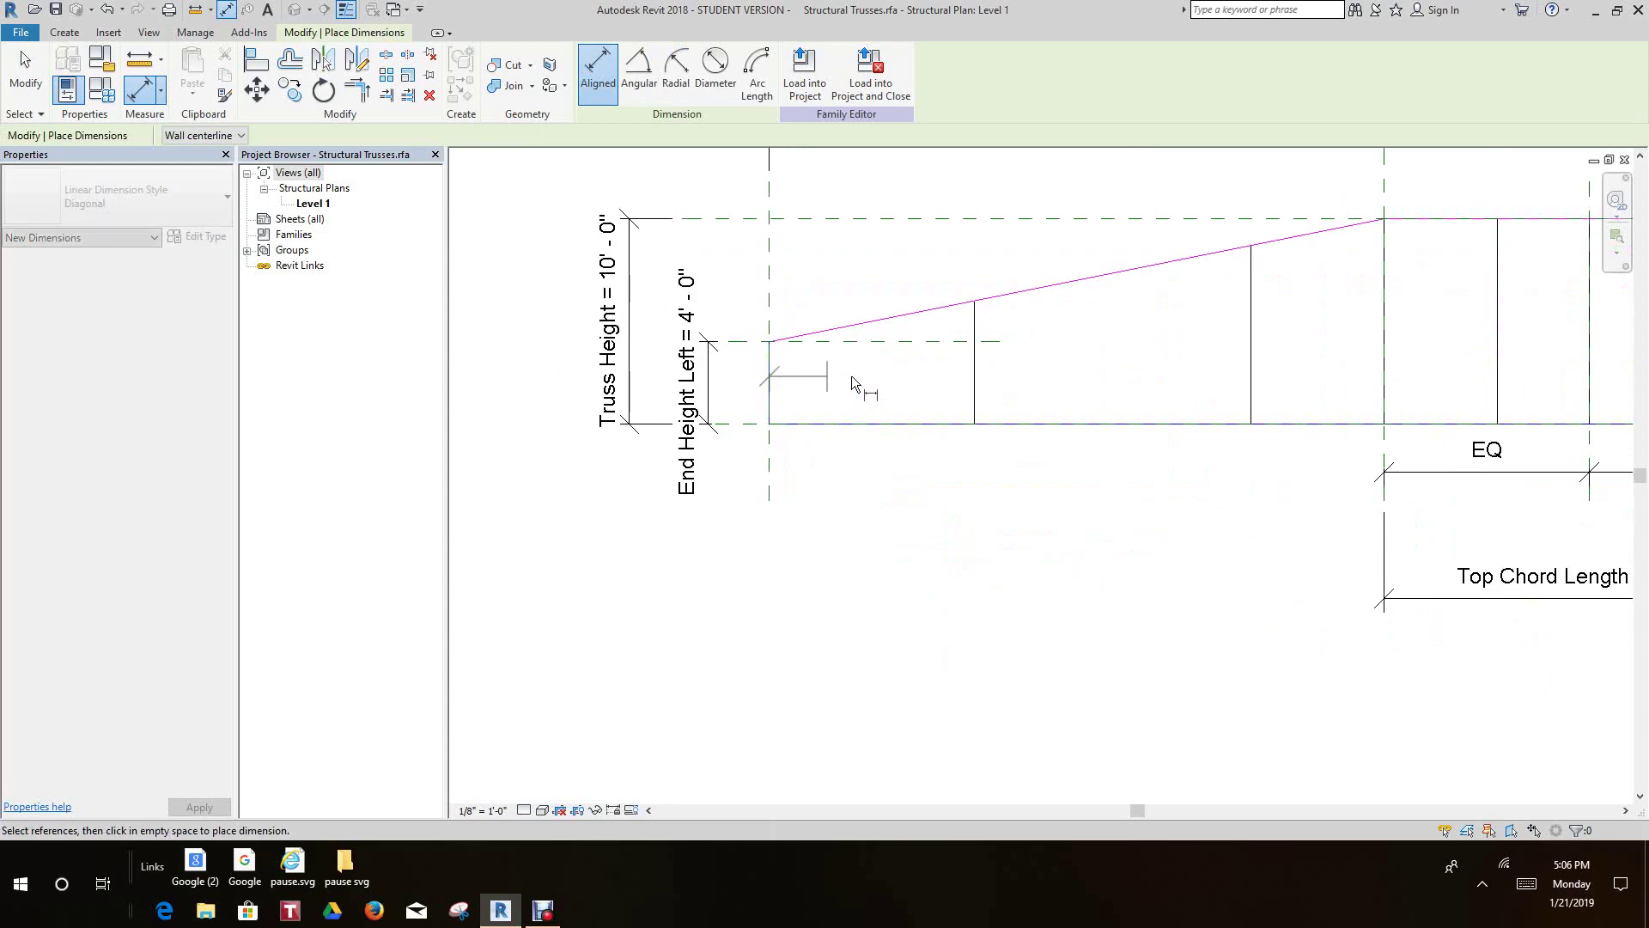
left_click(972, 371)
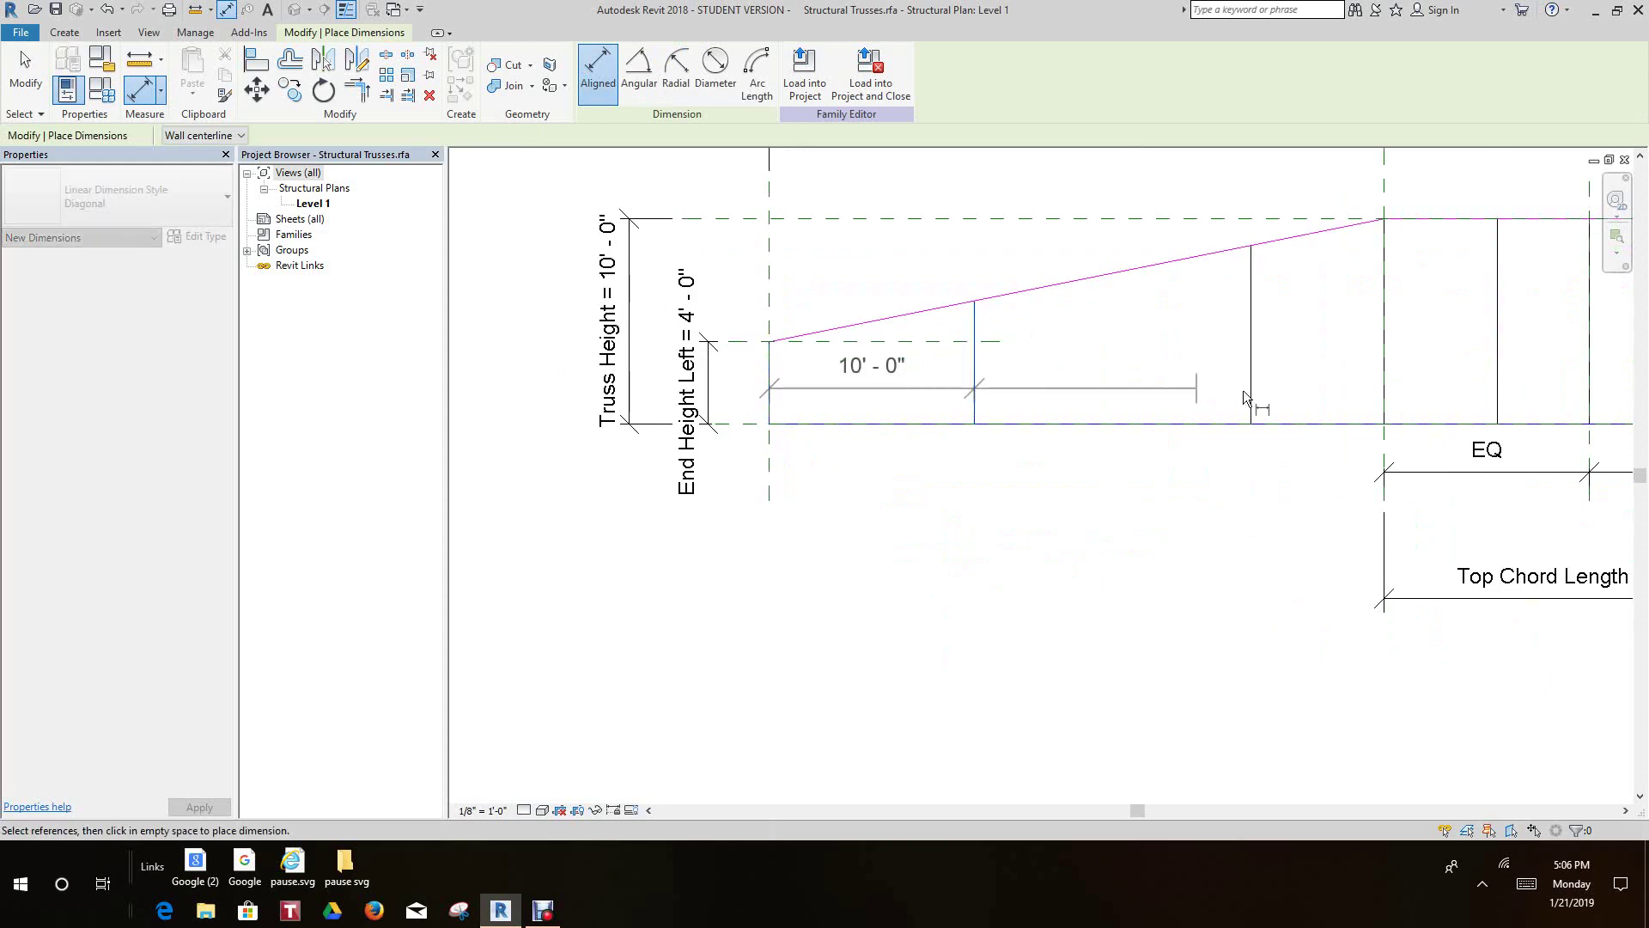
left_click(1253, 381)
left_click(1385, 359)
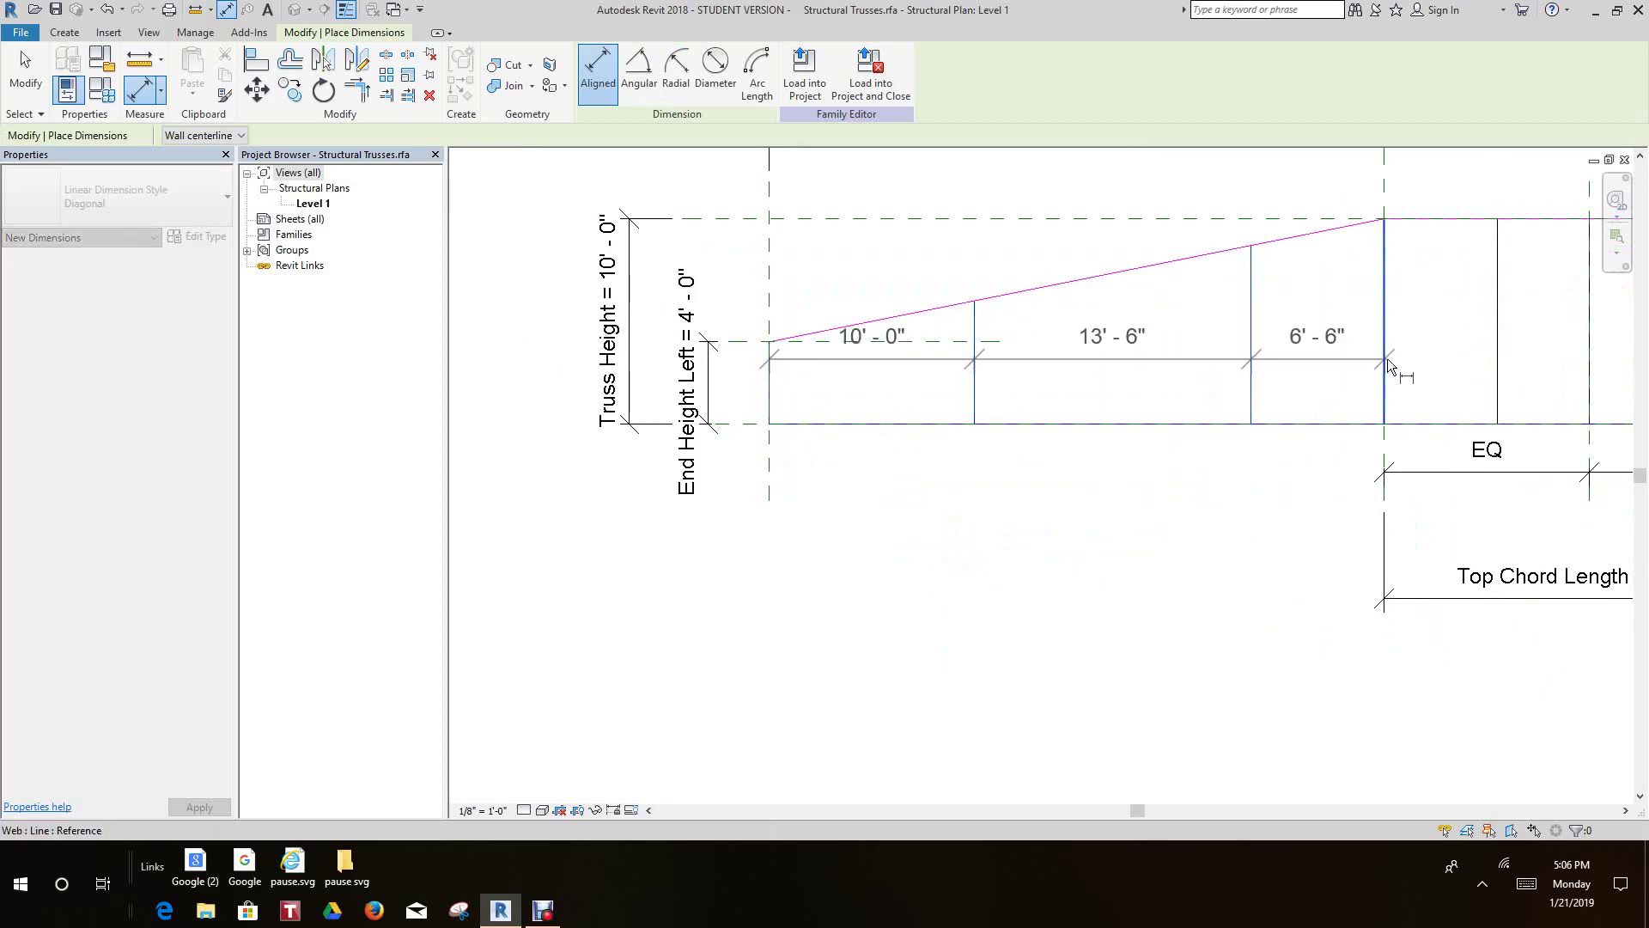
left_click(1165, 715)
middle_click_drag(1155, 662, 1148, 556)
left_click(1125, 591)
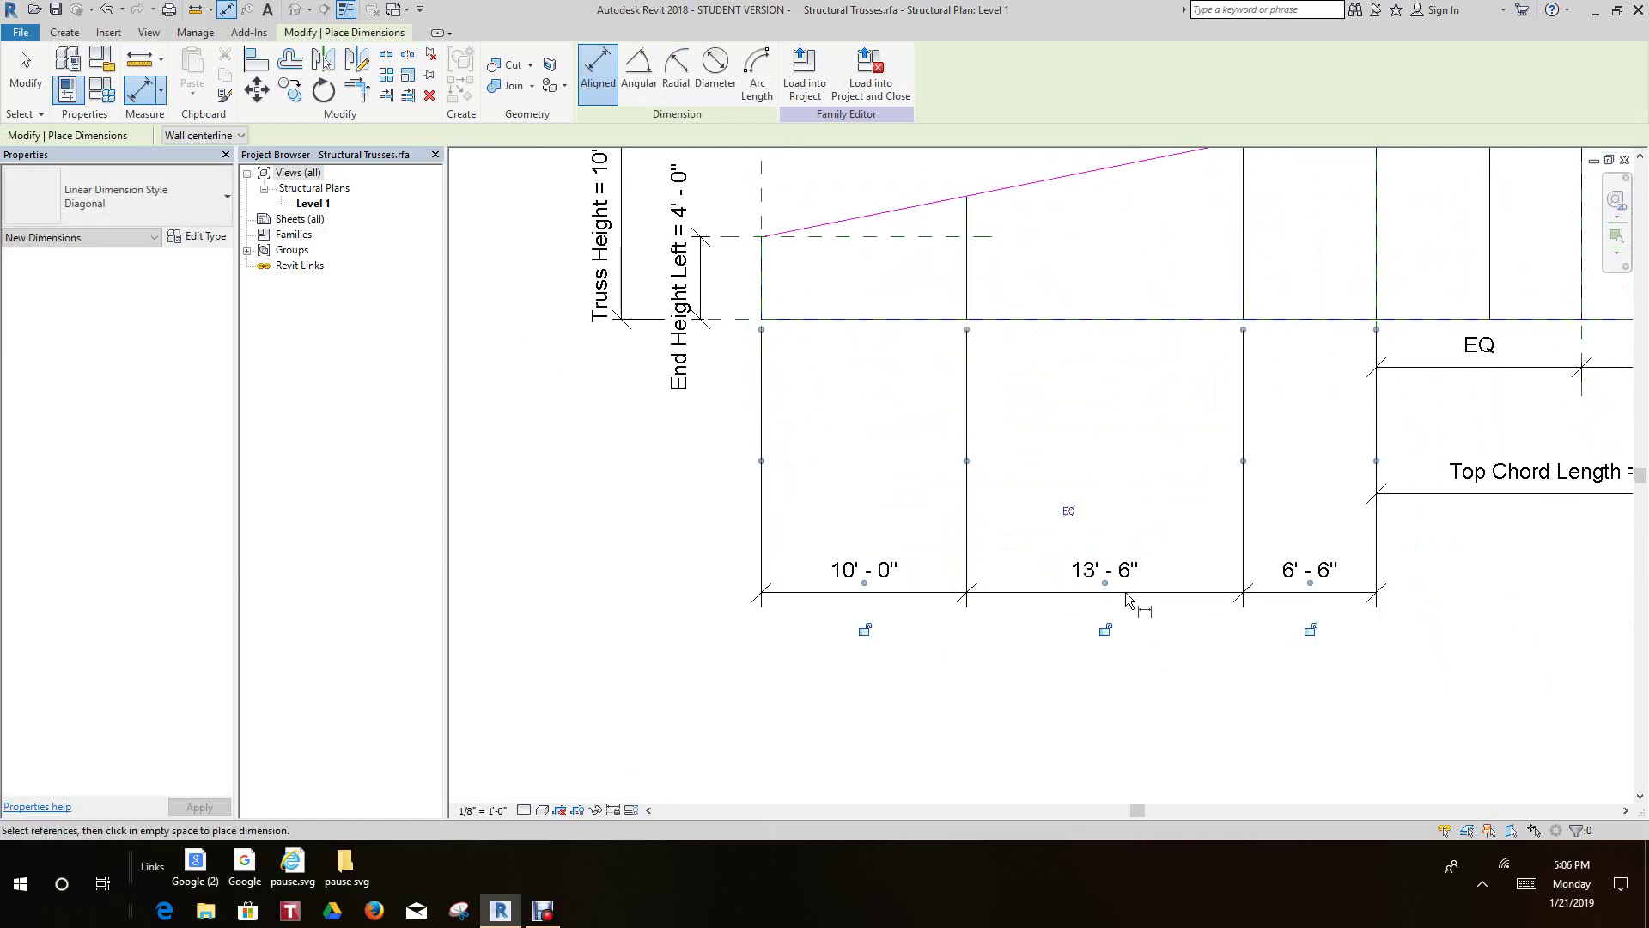
left_click(1072, 505)
Dimension the webs between the left and right inner planes in one chain below the top chord length dimension, with equal segments.
scroll(1070, 483, "down", 3)
middle_click_drag(1070, 483, 798, 573)
scroll(1006, 388, "up", 2)
left_click(994, 394)
left_click(1091, 375)
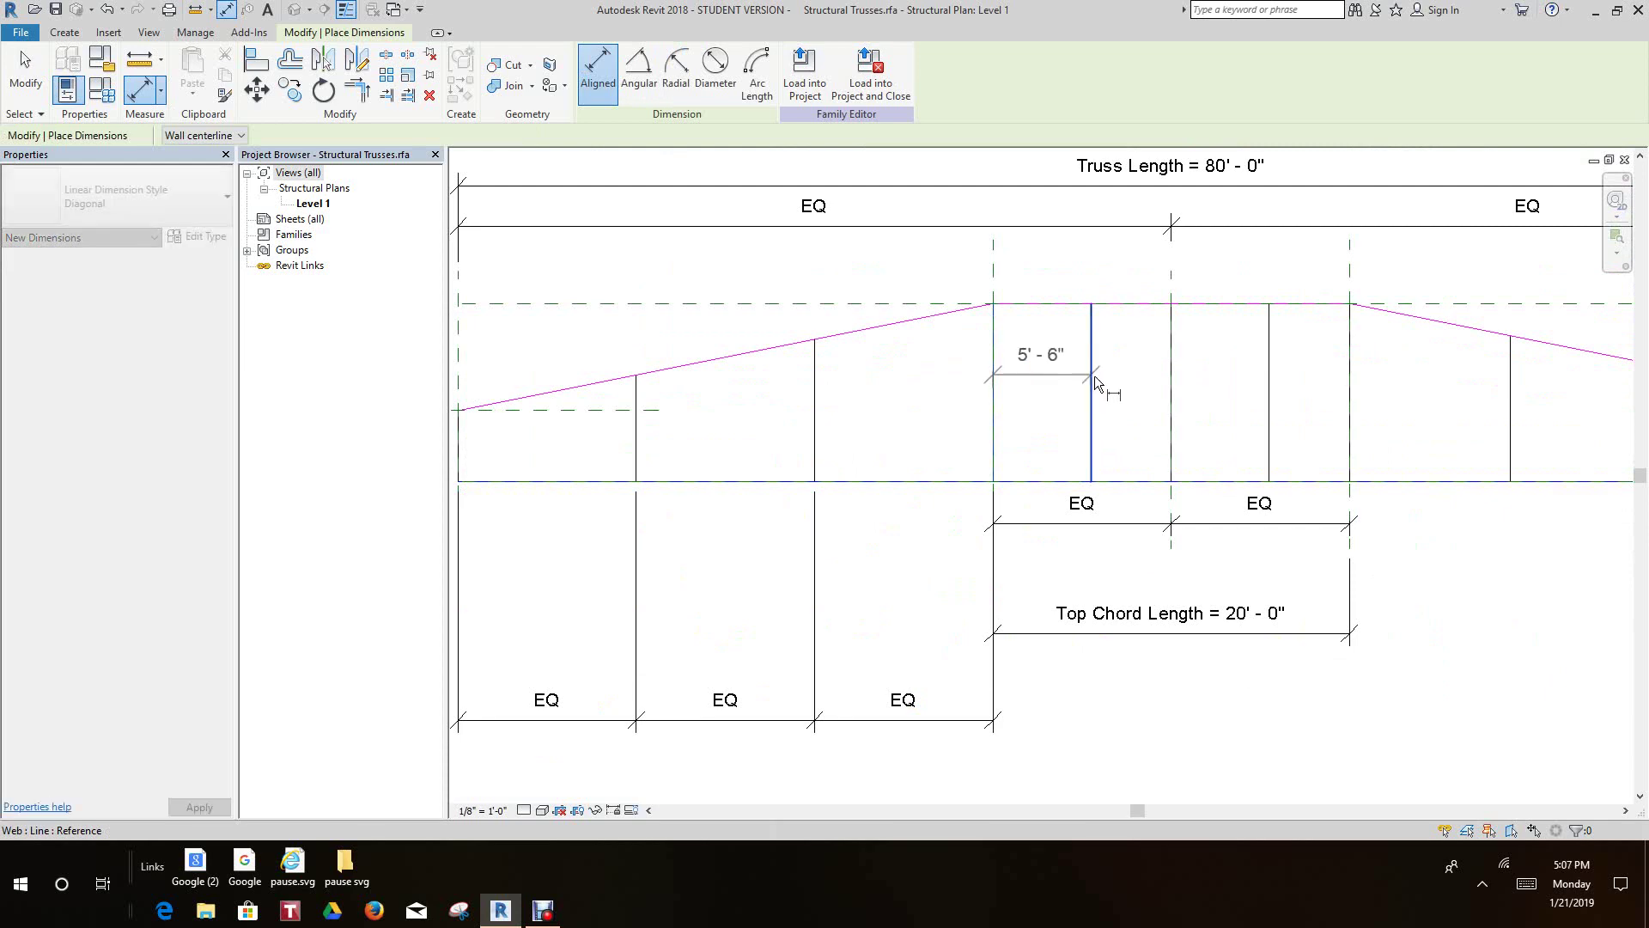
left_click(1178, 378)
left_click(1270, 389)
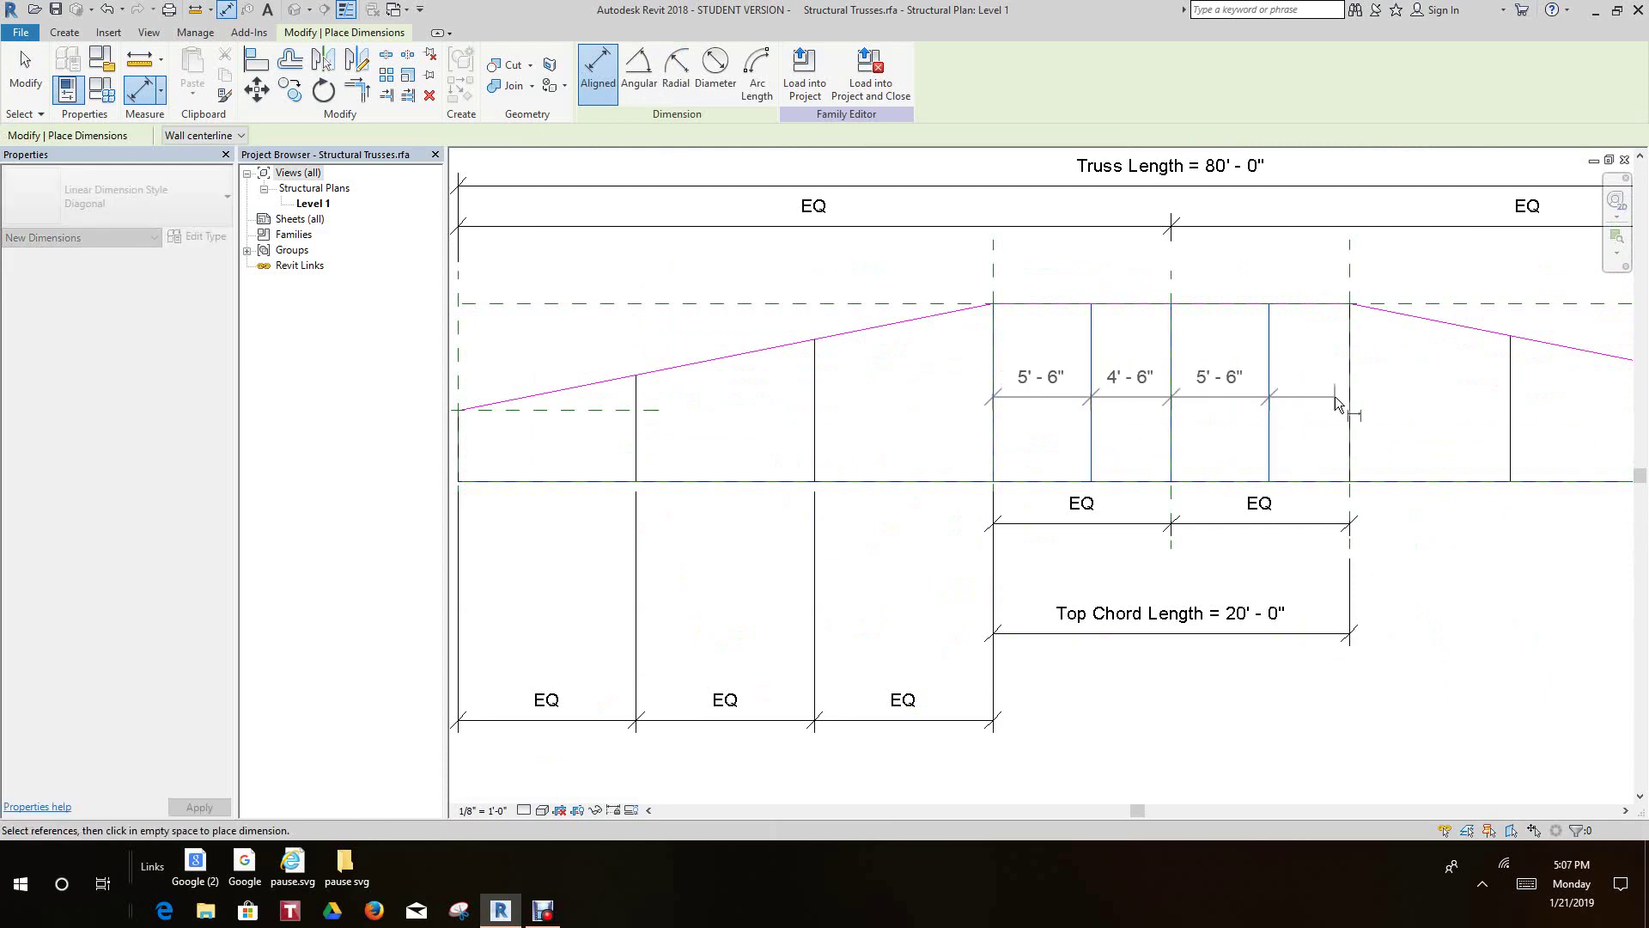
left_click(1348, 394)
middle_click_drag(1344, 763, 1285, 627)
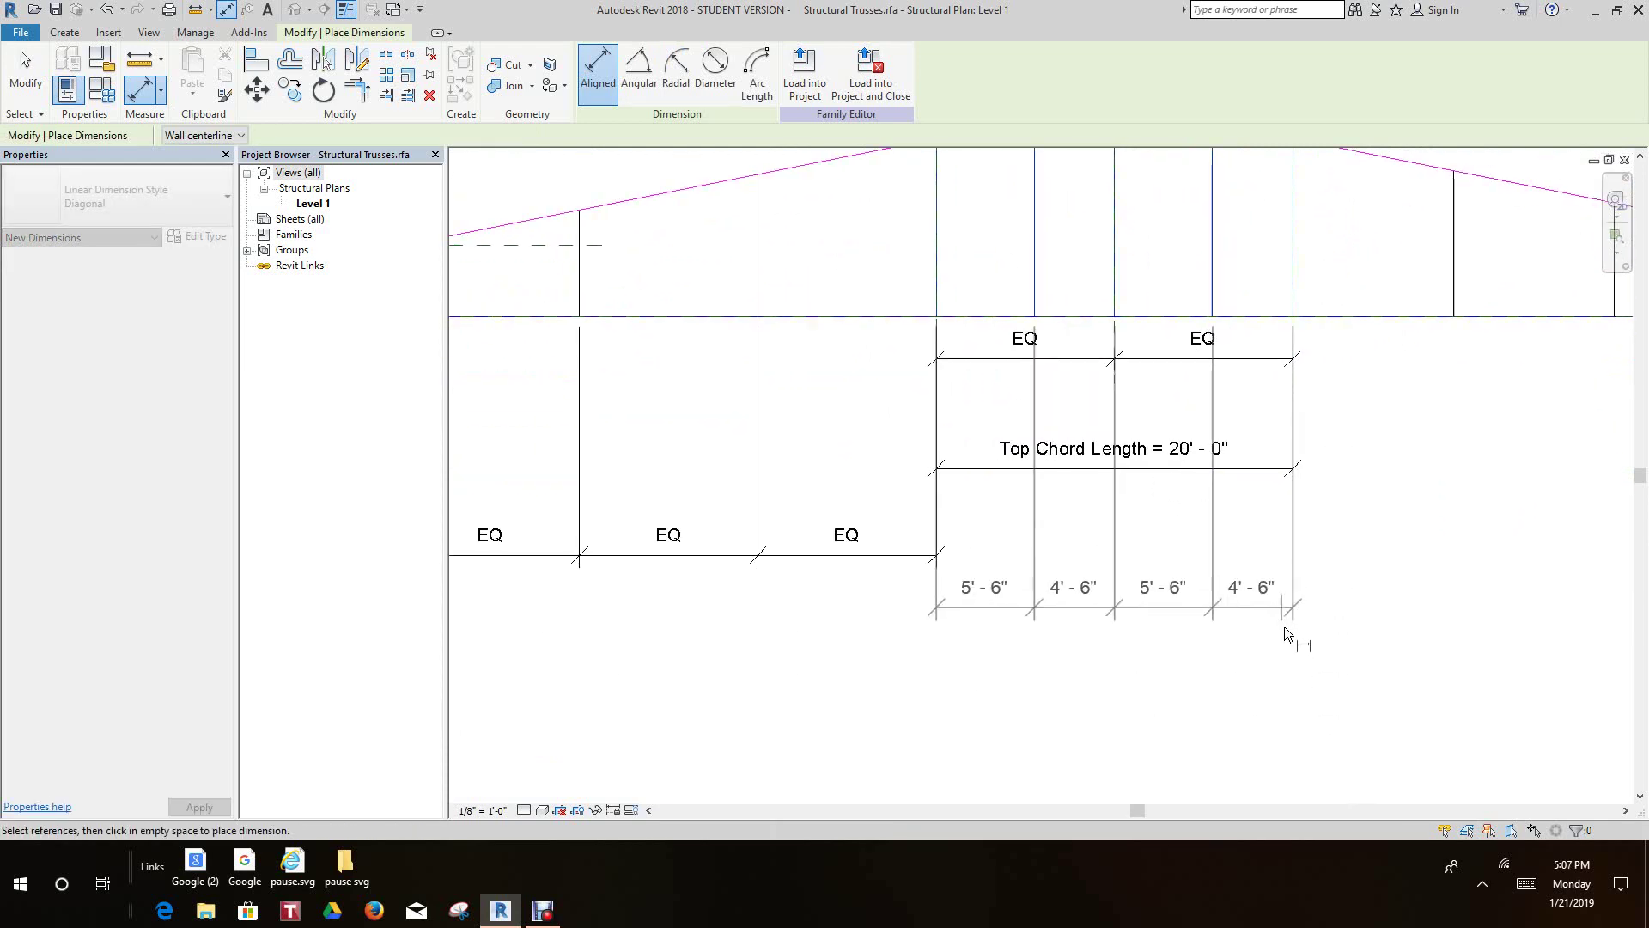
left_click(1251, 636)
left_click(1114, 567)
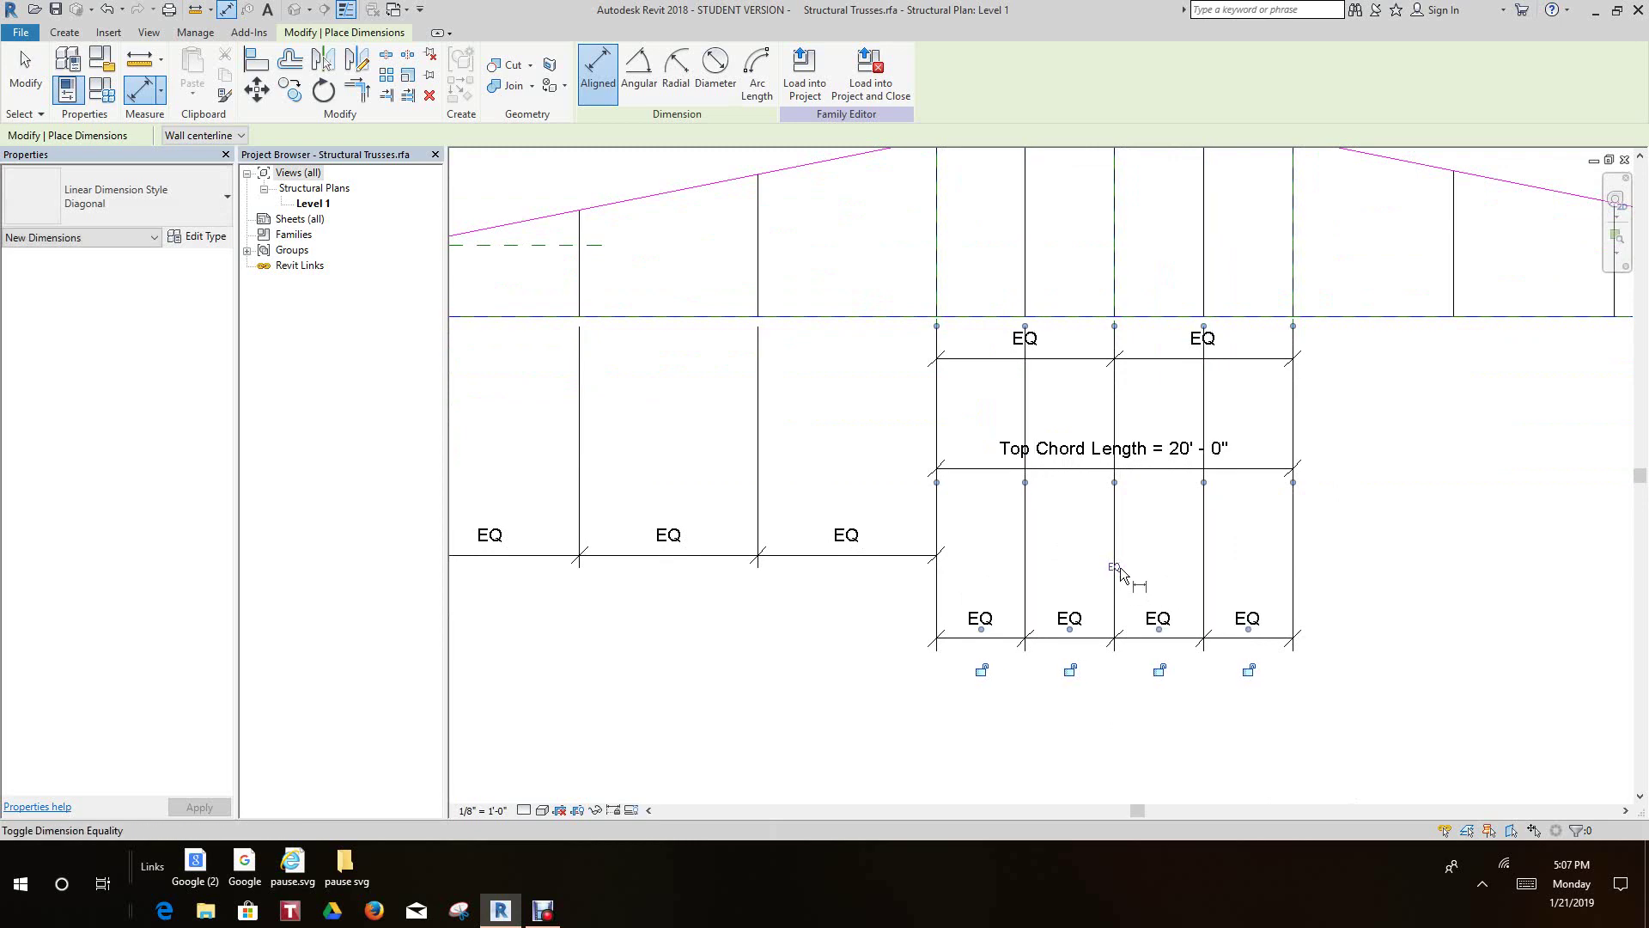
Dimension the webs from the right inner plane to the right end plane in line with the central chain, and make the segments equal.
scroll(1240, 589, "down", 2)
middle_click_drag(1240, 589, 884, 692)
scroll(975, 477, "up", 2)
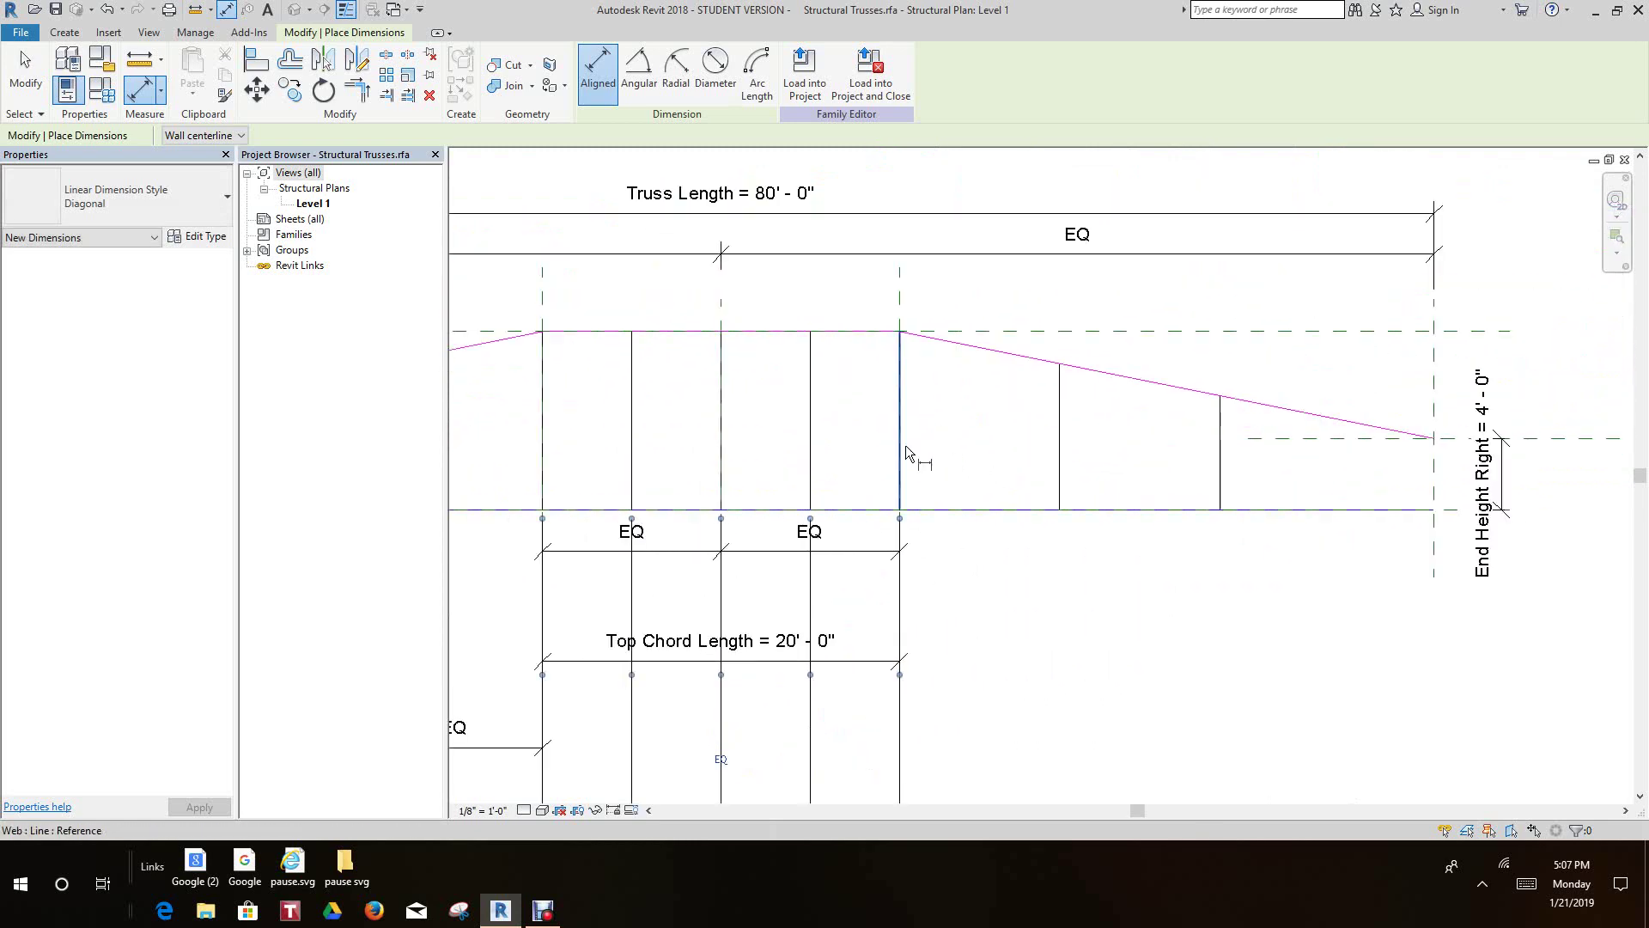
left_click(902, 444)
left_click(1063, 441)
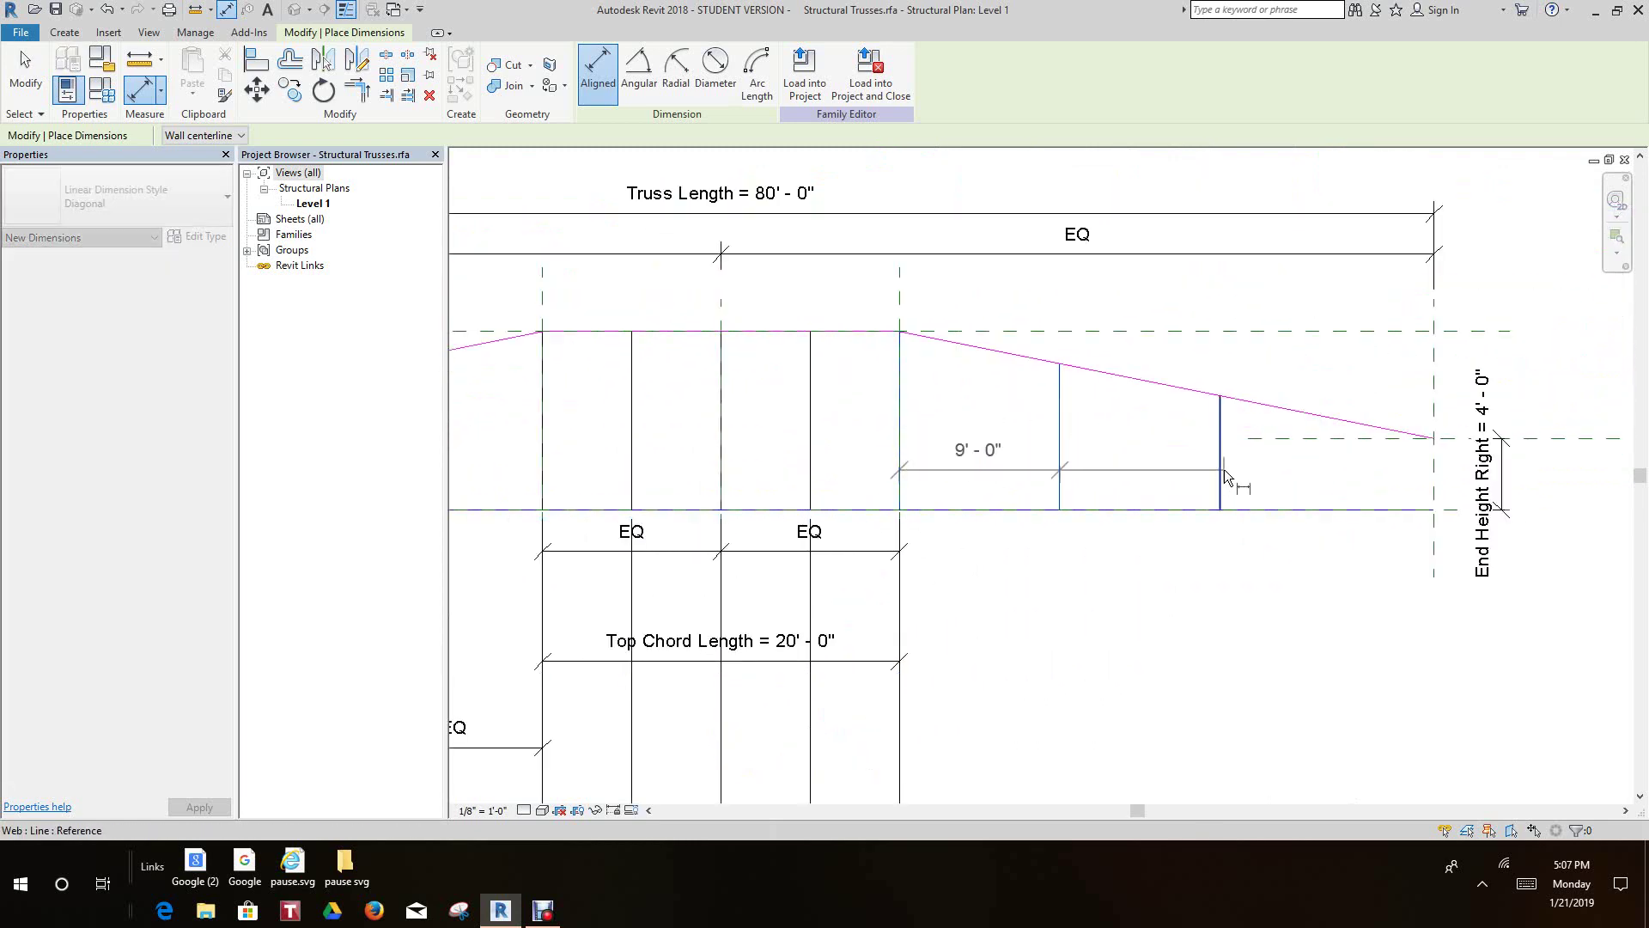
left_click(1222, 469)
left_click(1437, 486)
middle_click_drag(1416, 706, 1295, 447)
left_click(1323, 560)
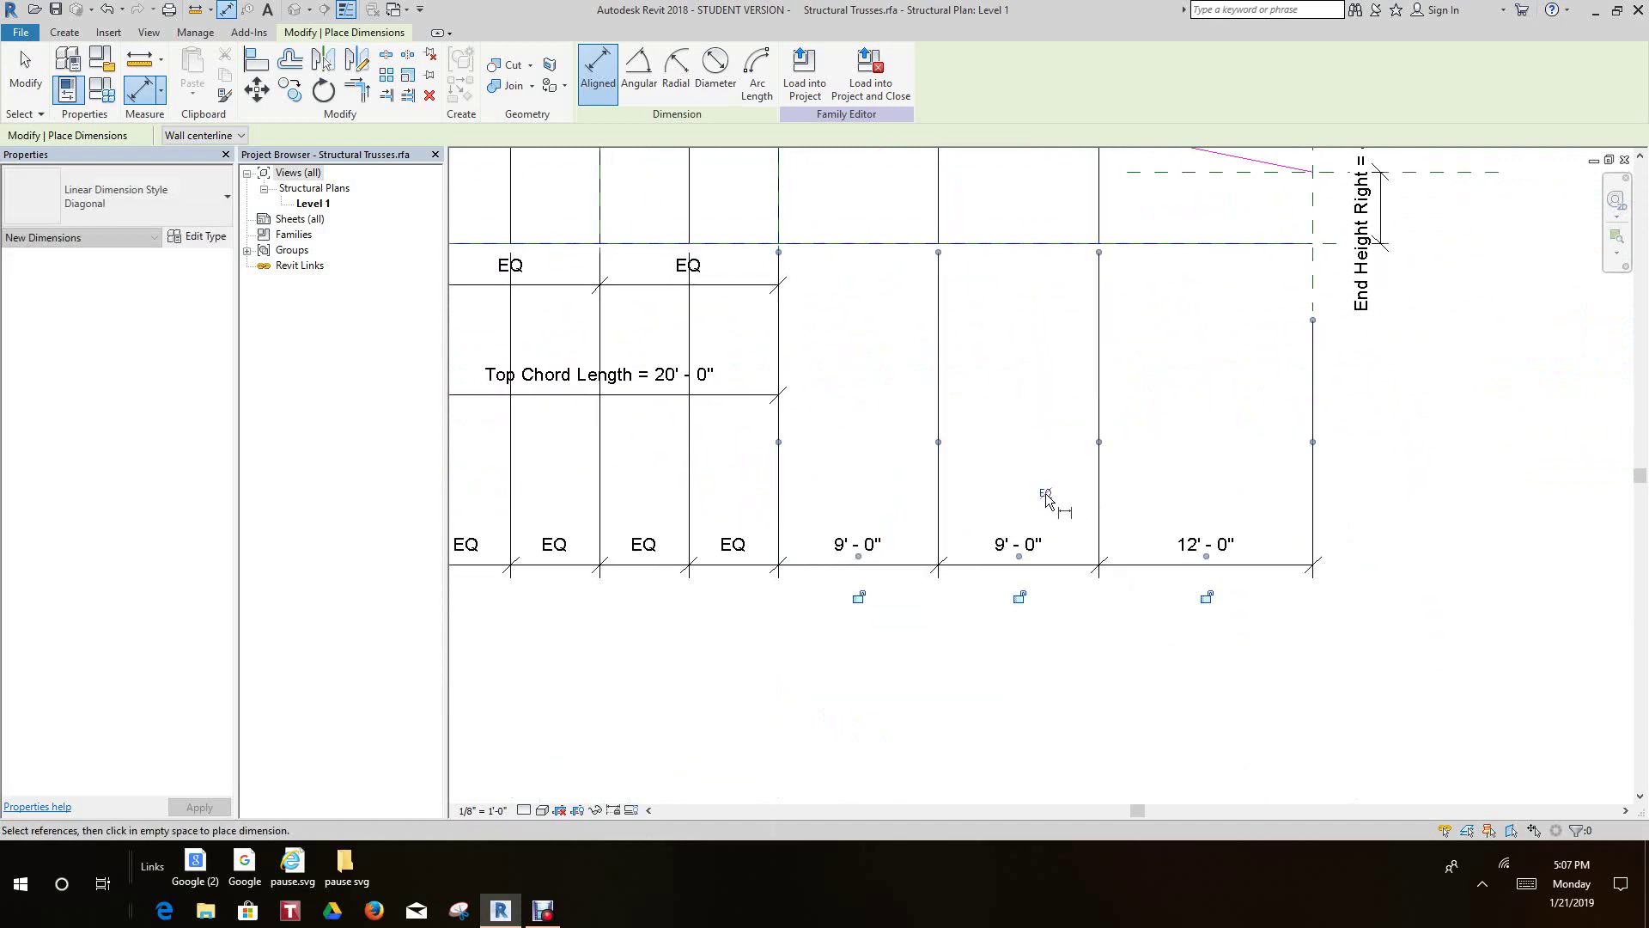
left_click(1044, 494)
scroll(1050, 490, "down", 3)
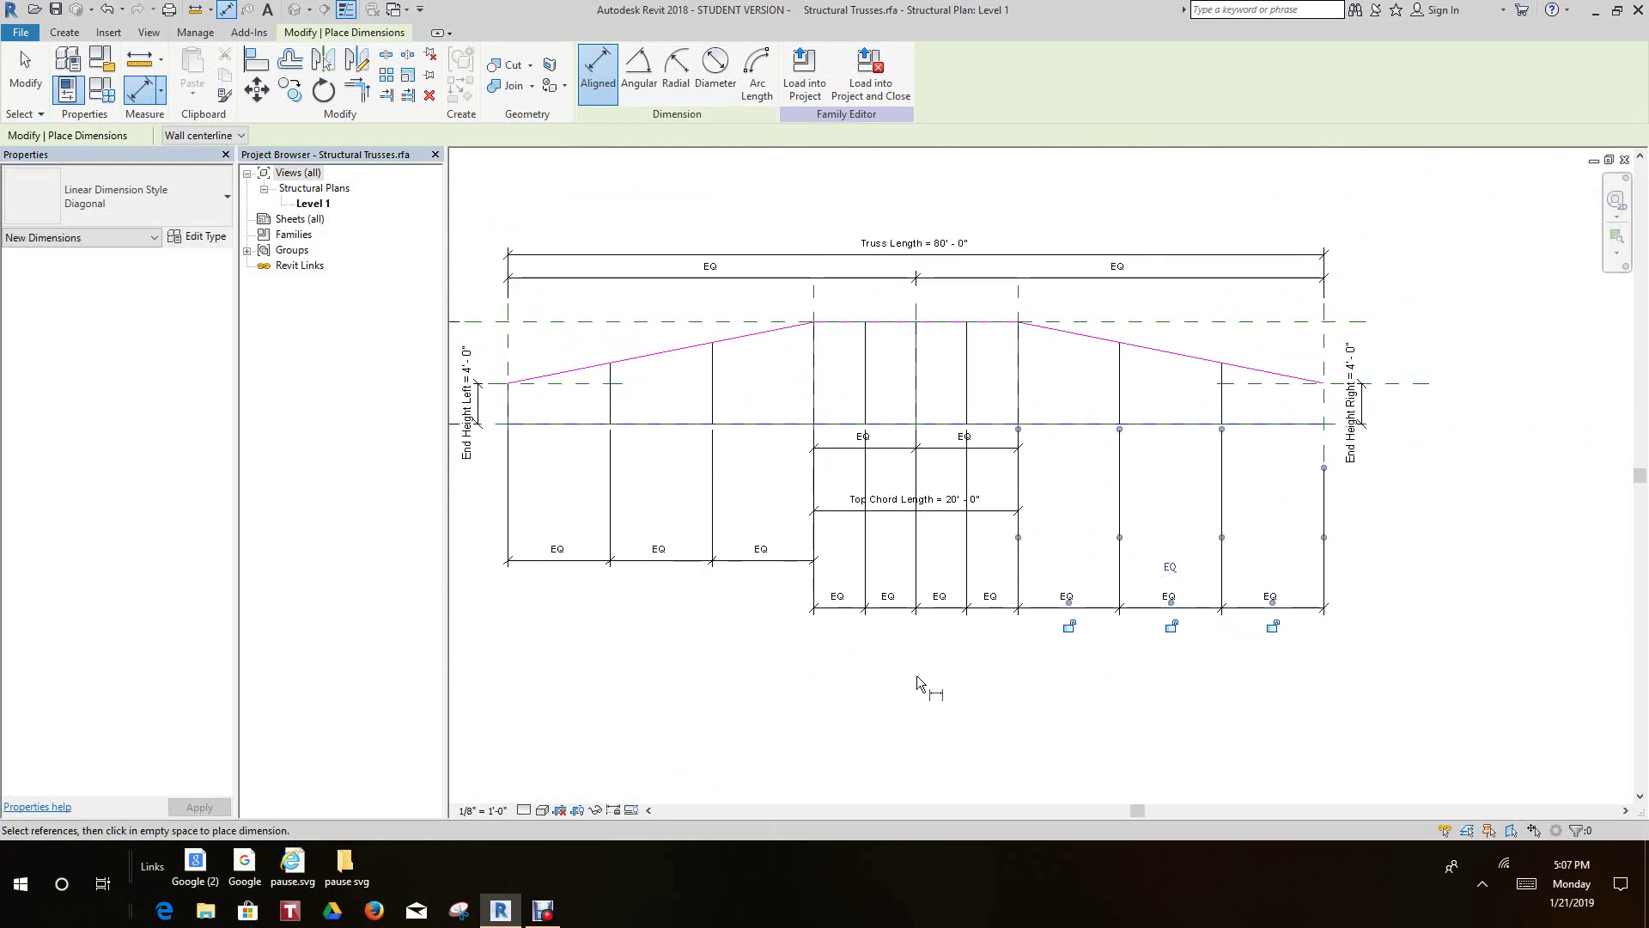
scroll(900, 437, "up", 4)
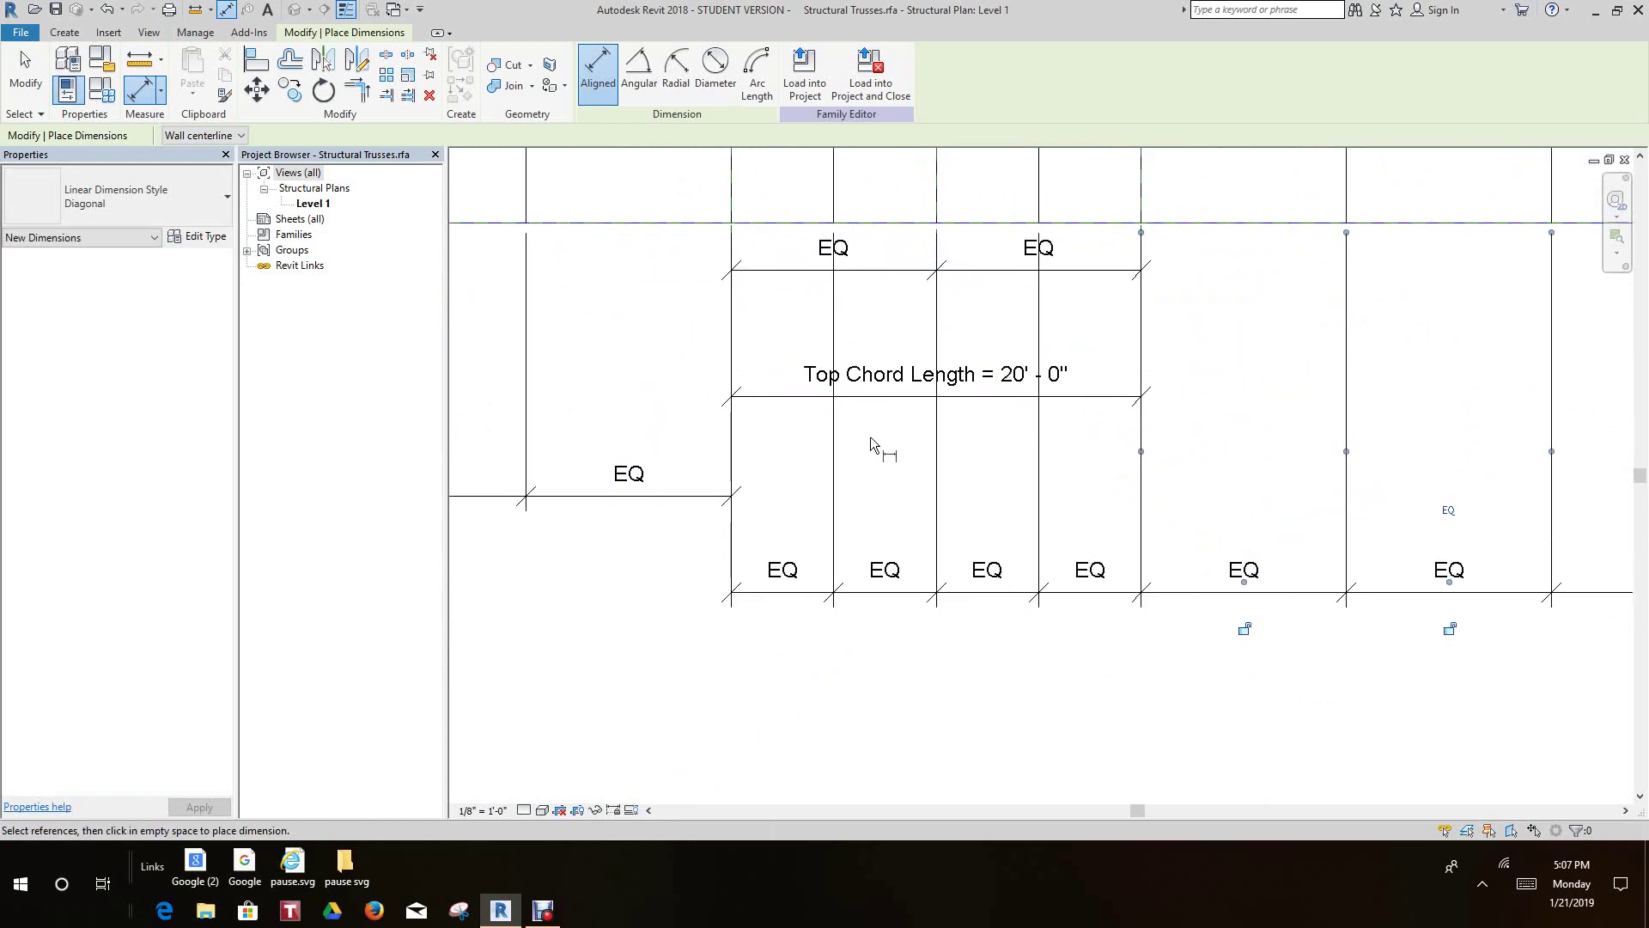
right_click(864, 468)
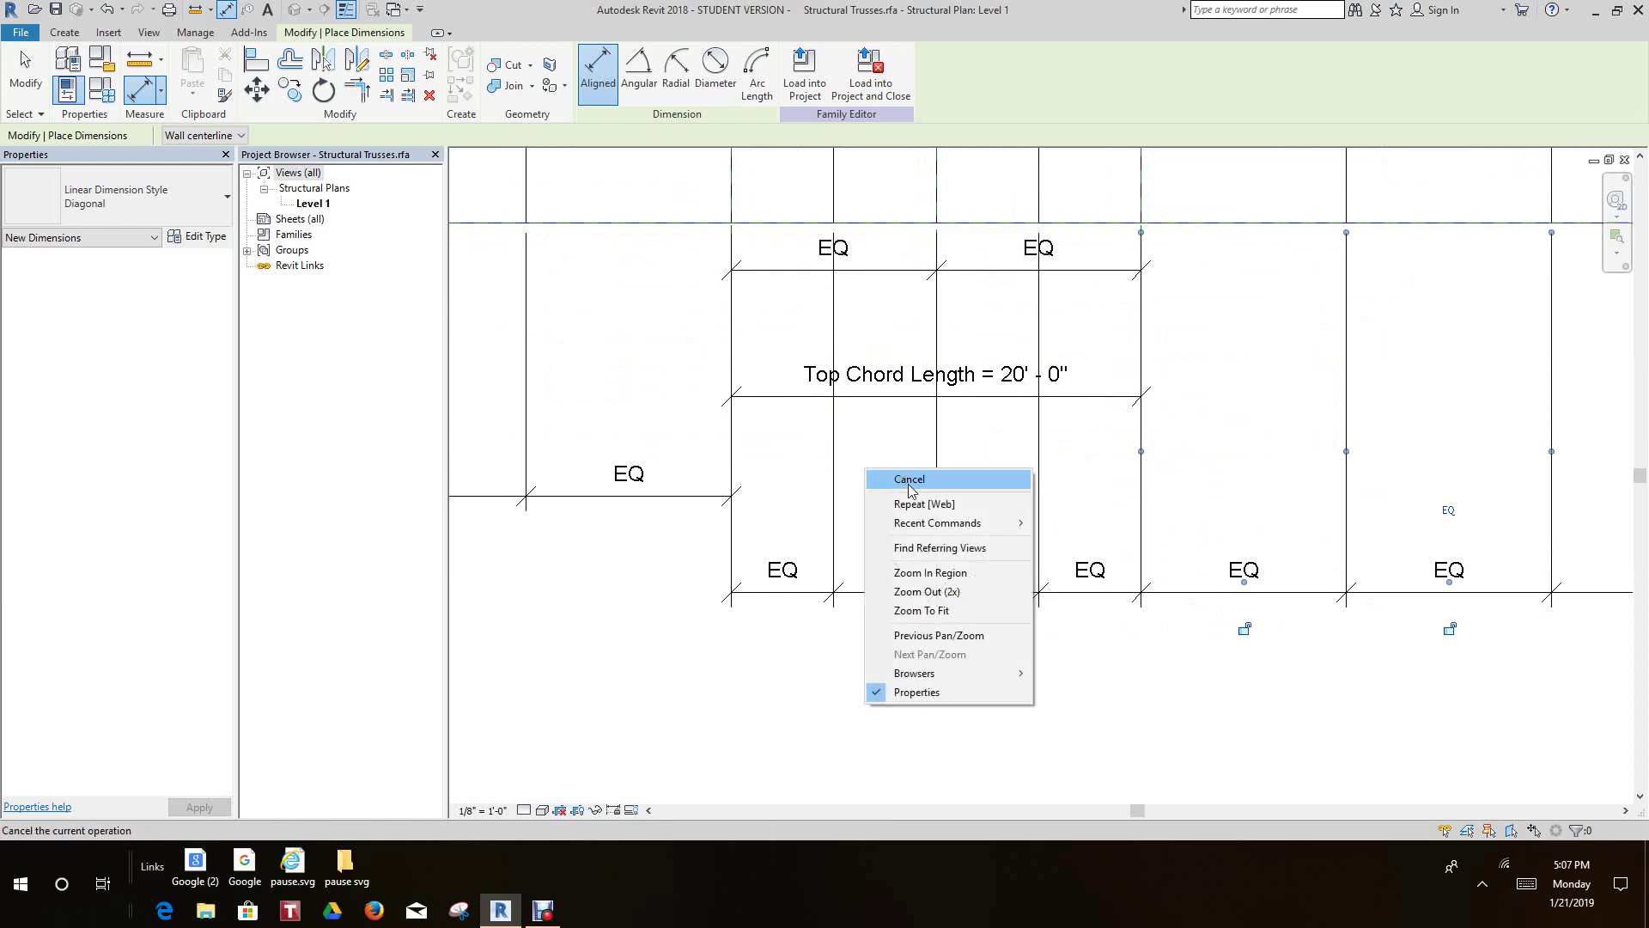
left_click(909, 483)
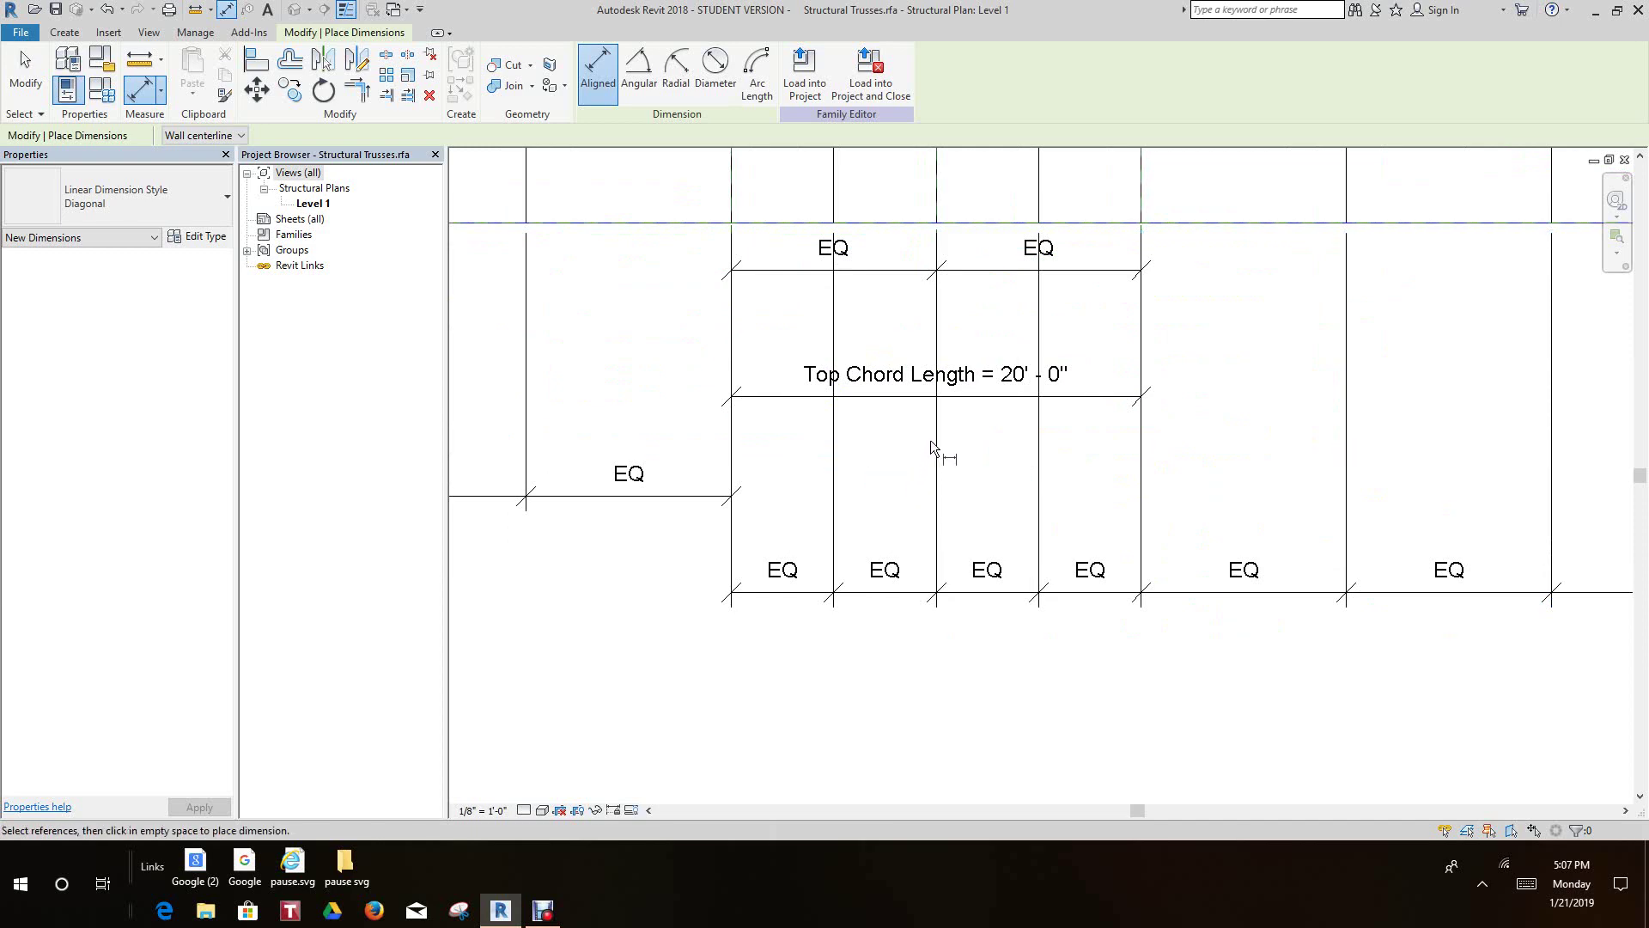
right_click(957, 428)
left_click(988, 439)
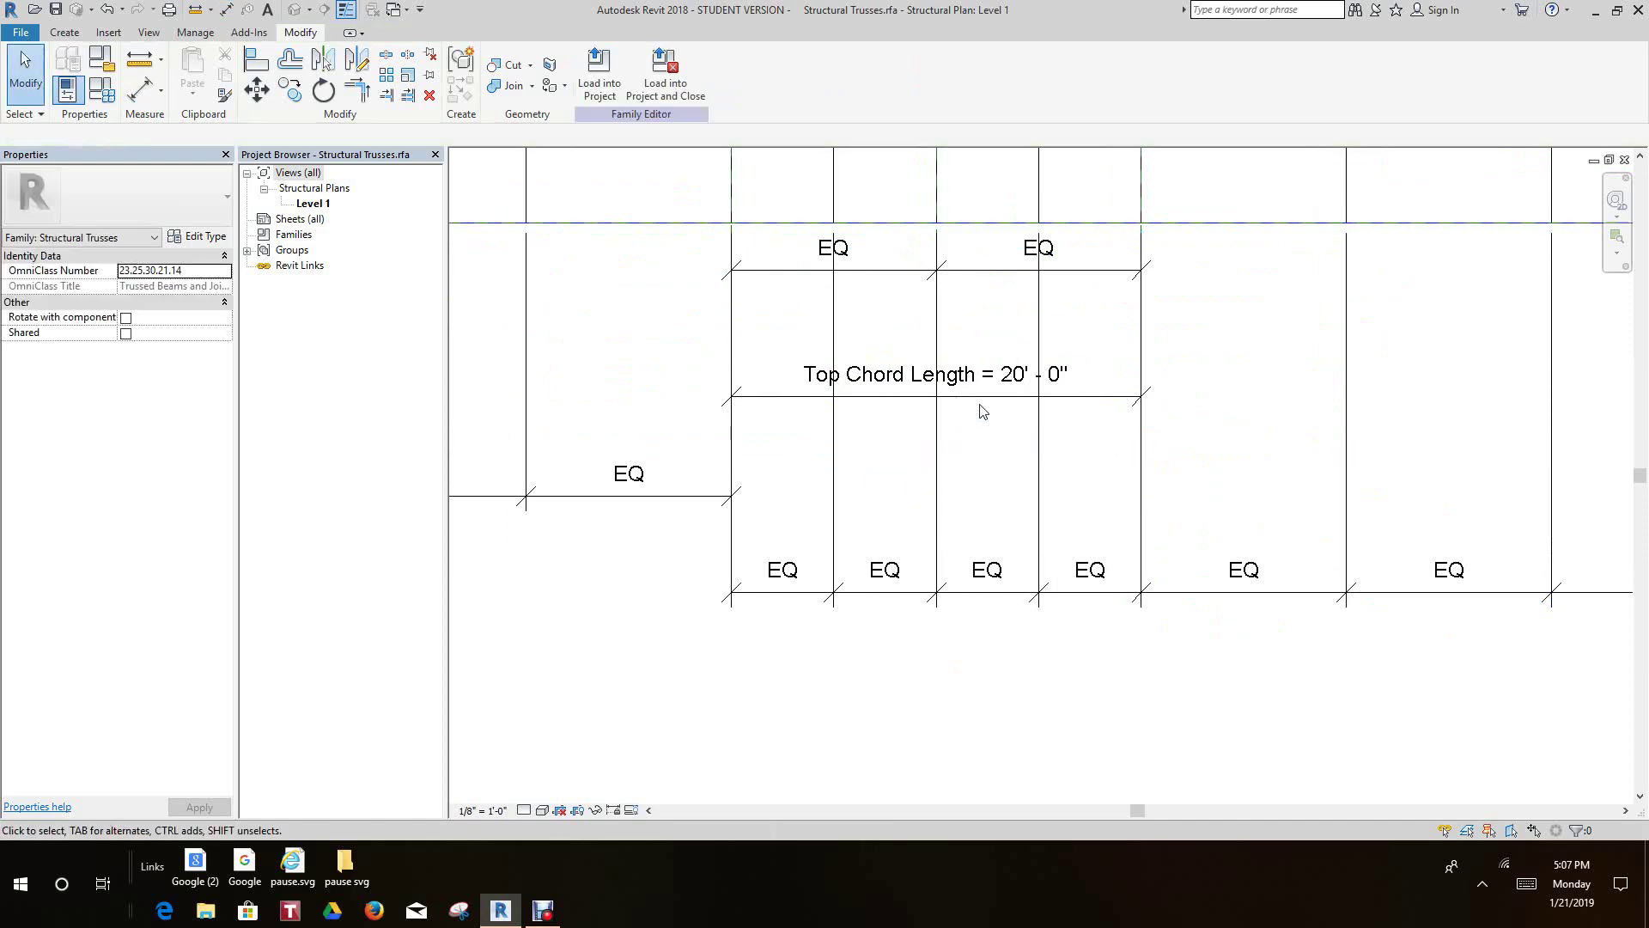
Move the Top Chord Length dimension below the row of equal web dimensions.
left_click(978, 399)
left_click_drag(974, 442, 983, 719)
scroll(1020, 628, "up", 2)
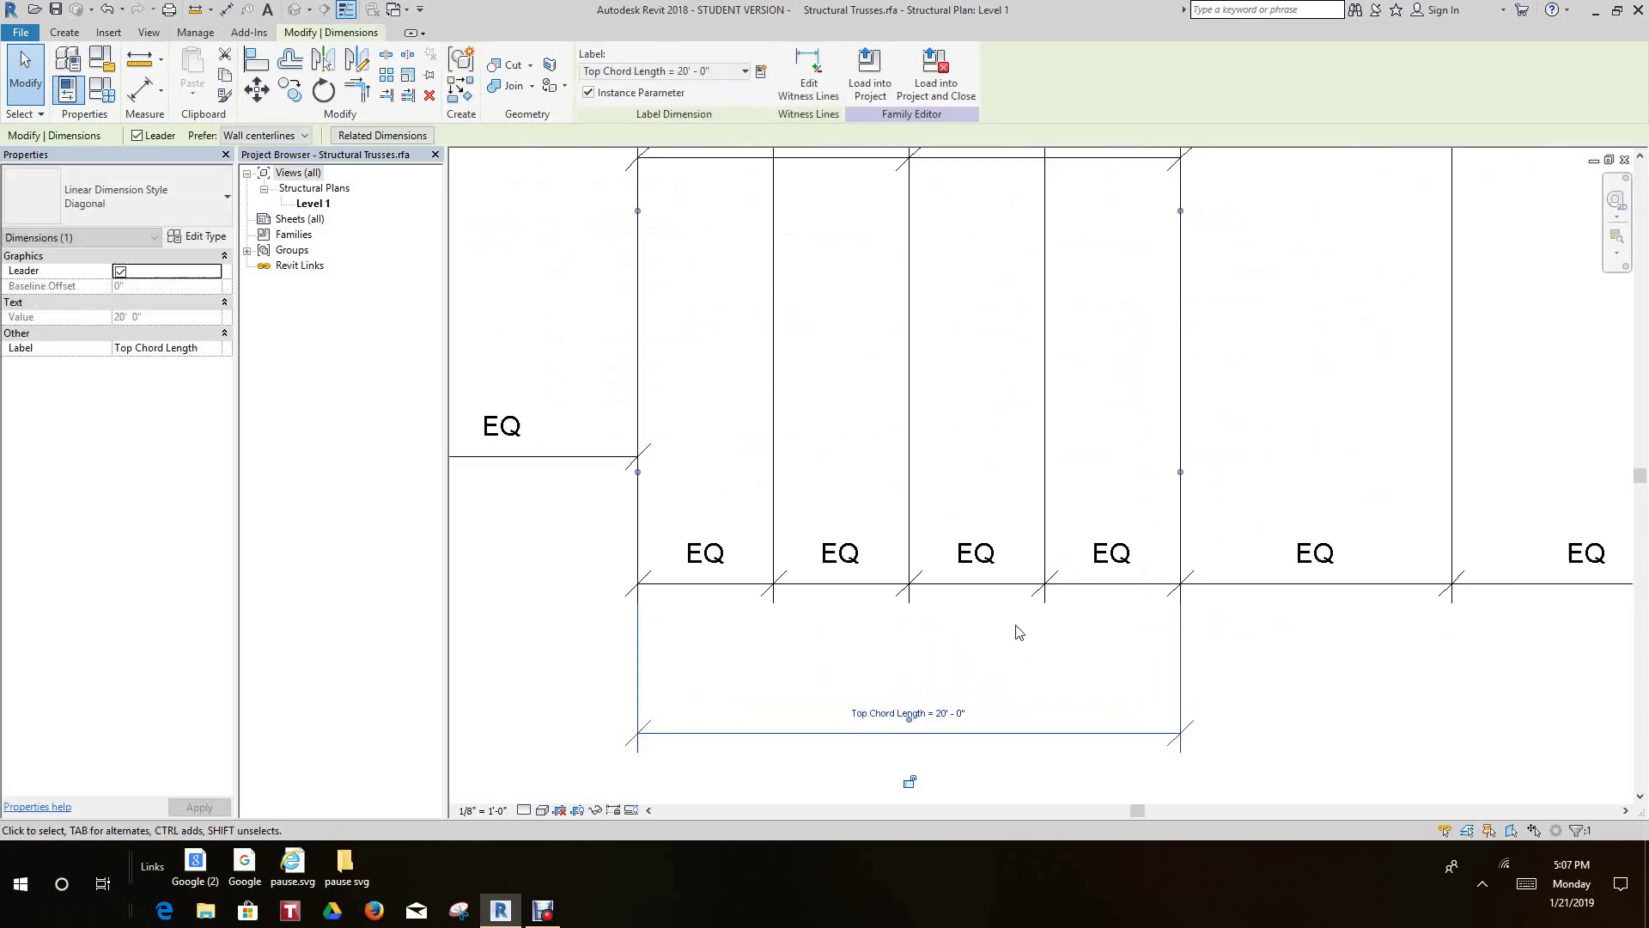
middle_click_drag(1016, 630, 988, 531)
left_click(1007, 558)
scroll(1006, 558, "down", 1)
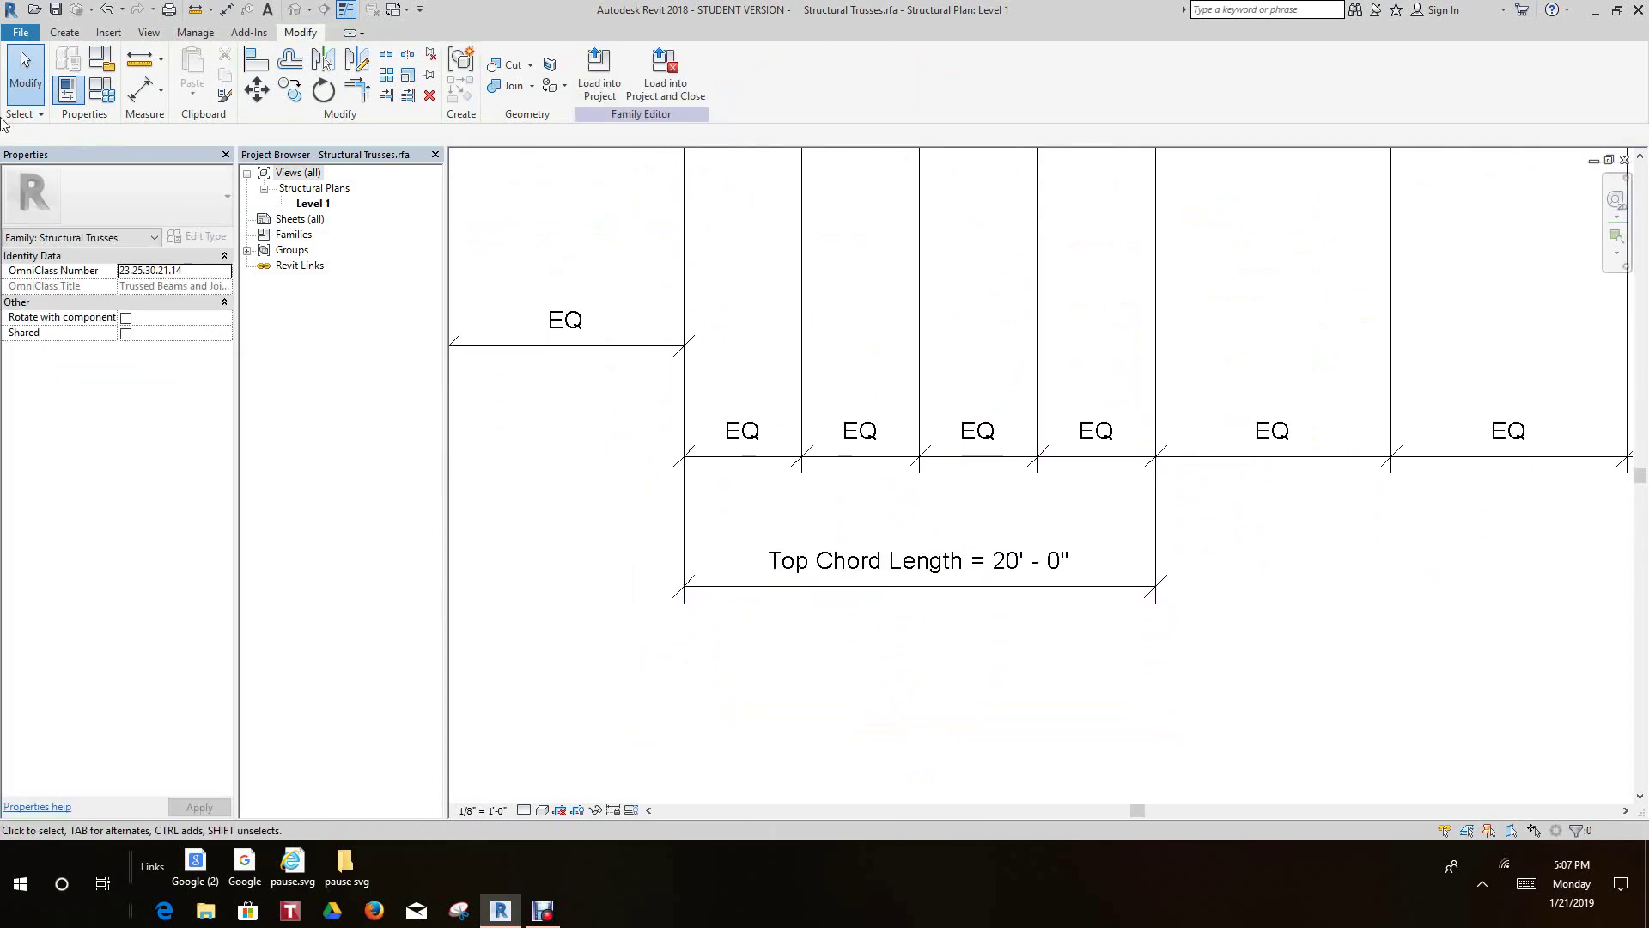
Give the Top Chord Length family parameter the formula Truss Length/3 and apply it.
left_click(68, 89)
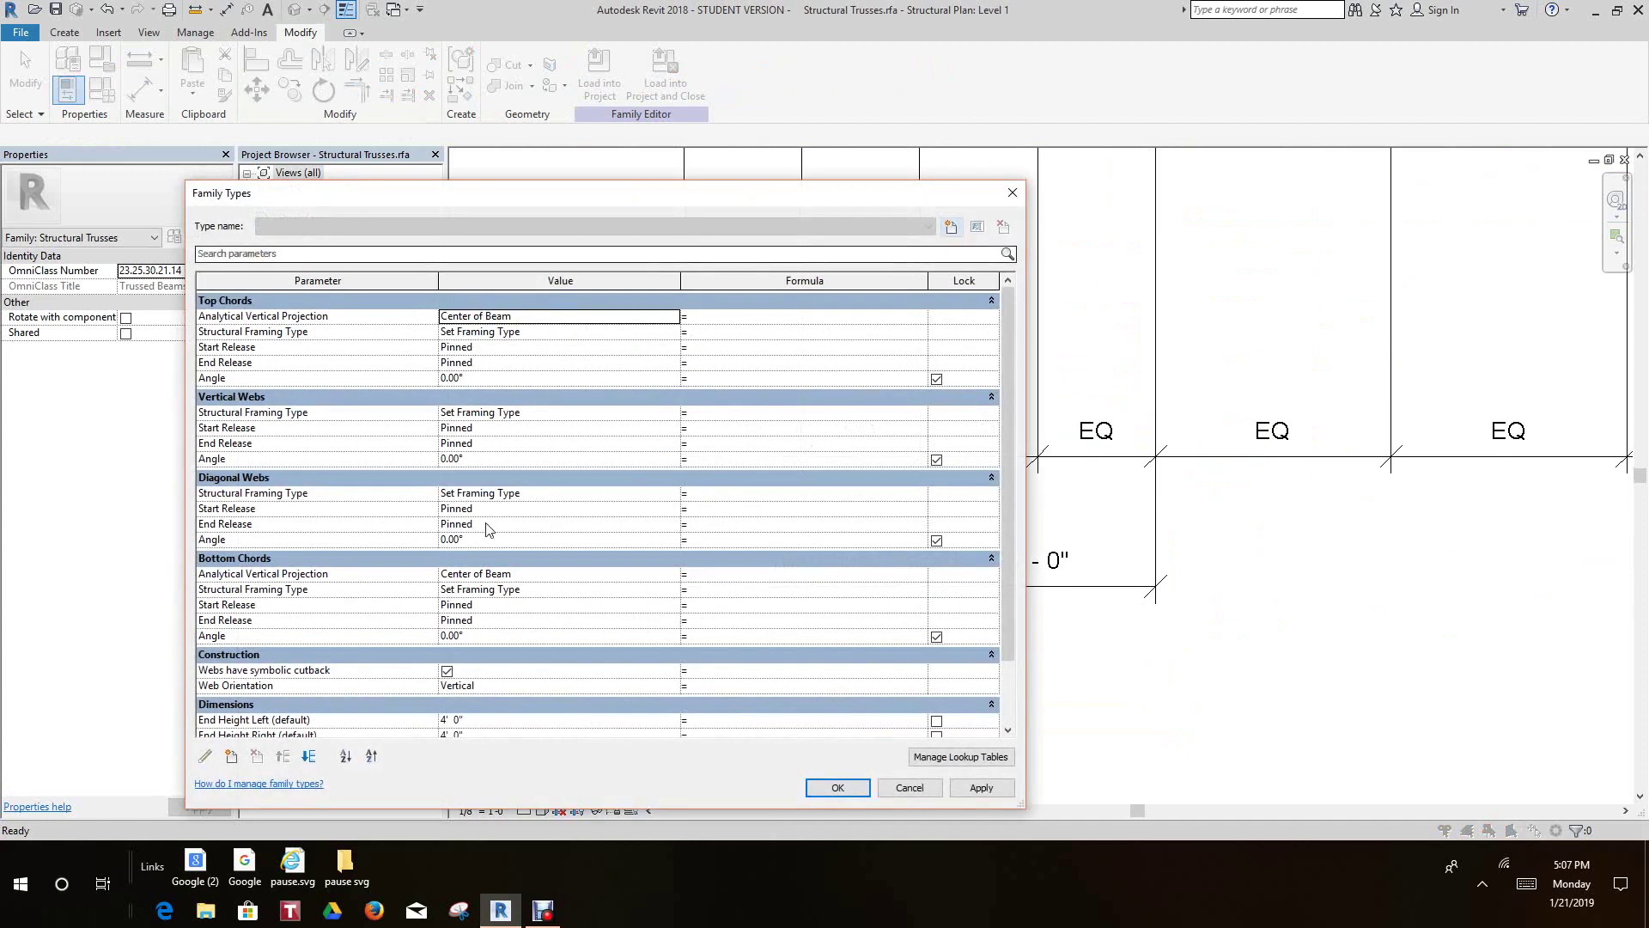
scroll(486, 524, "down", 2)
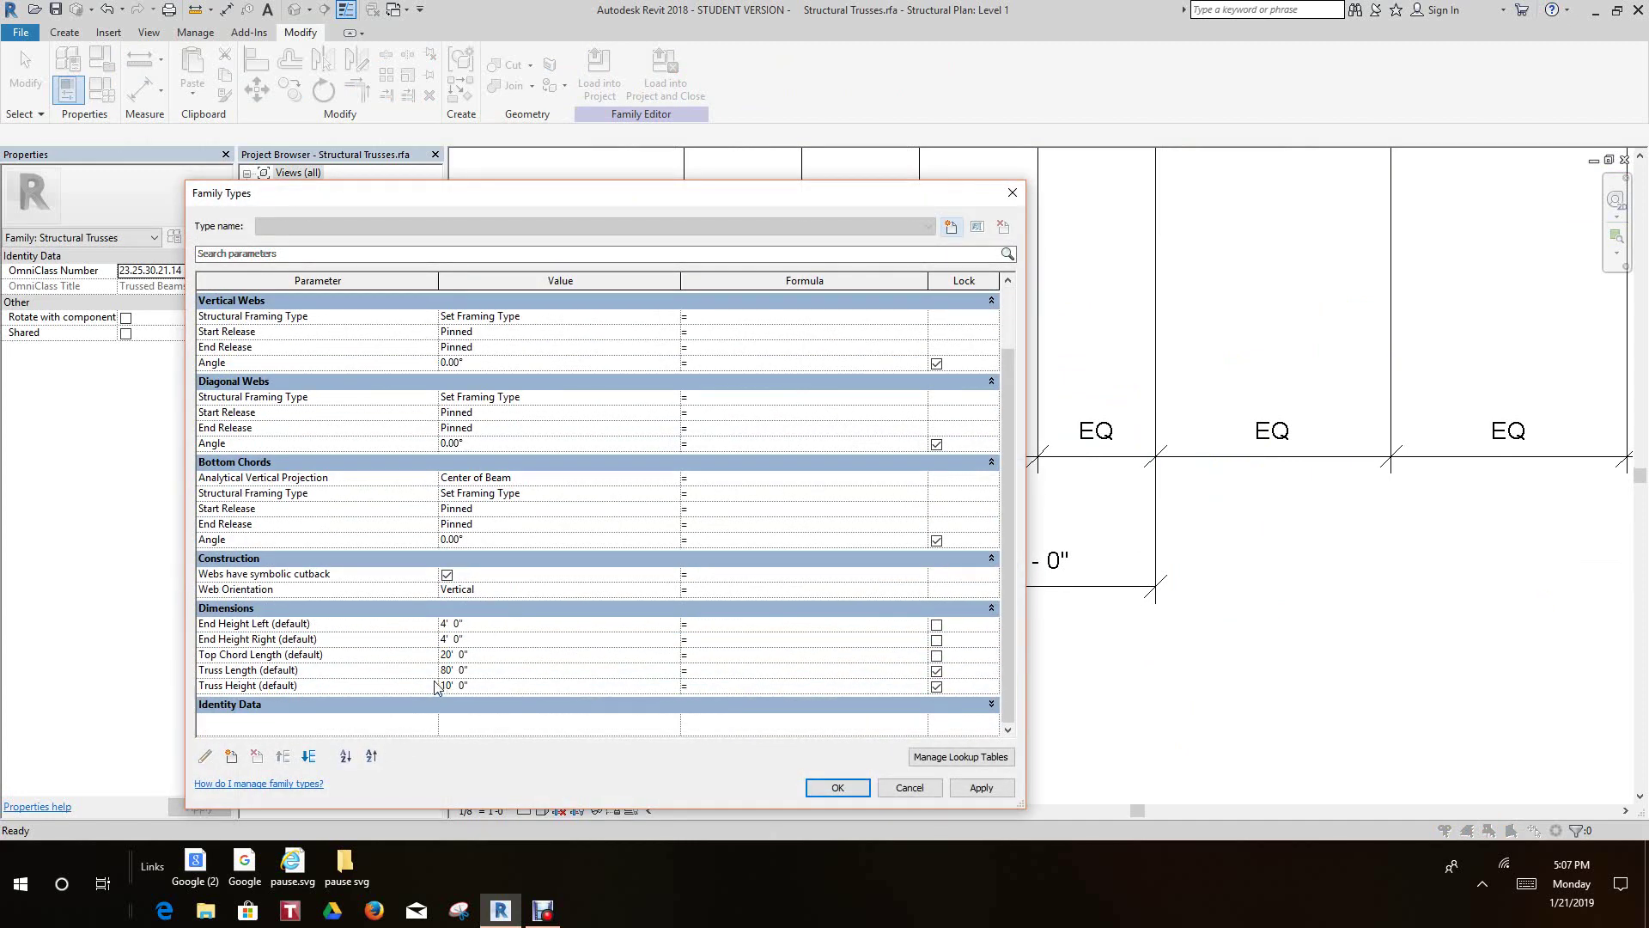
left_click(498, 658)
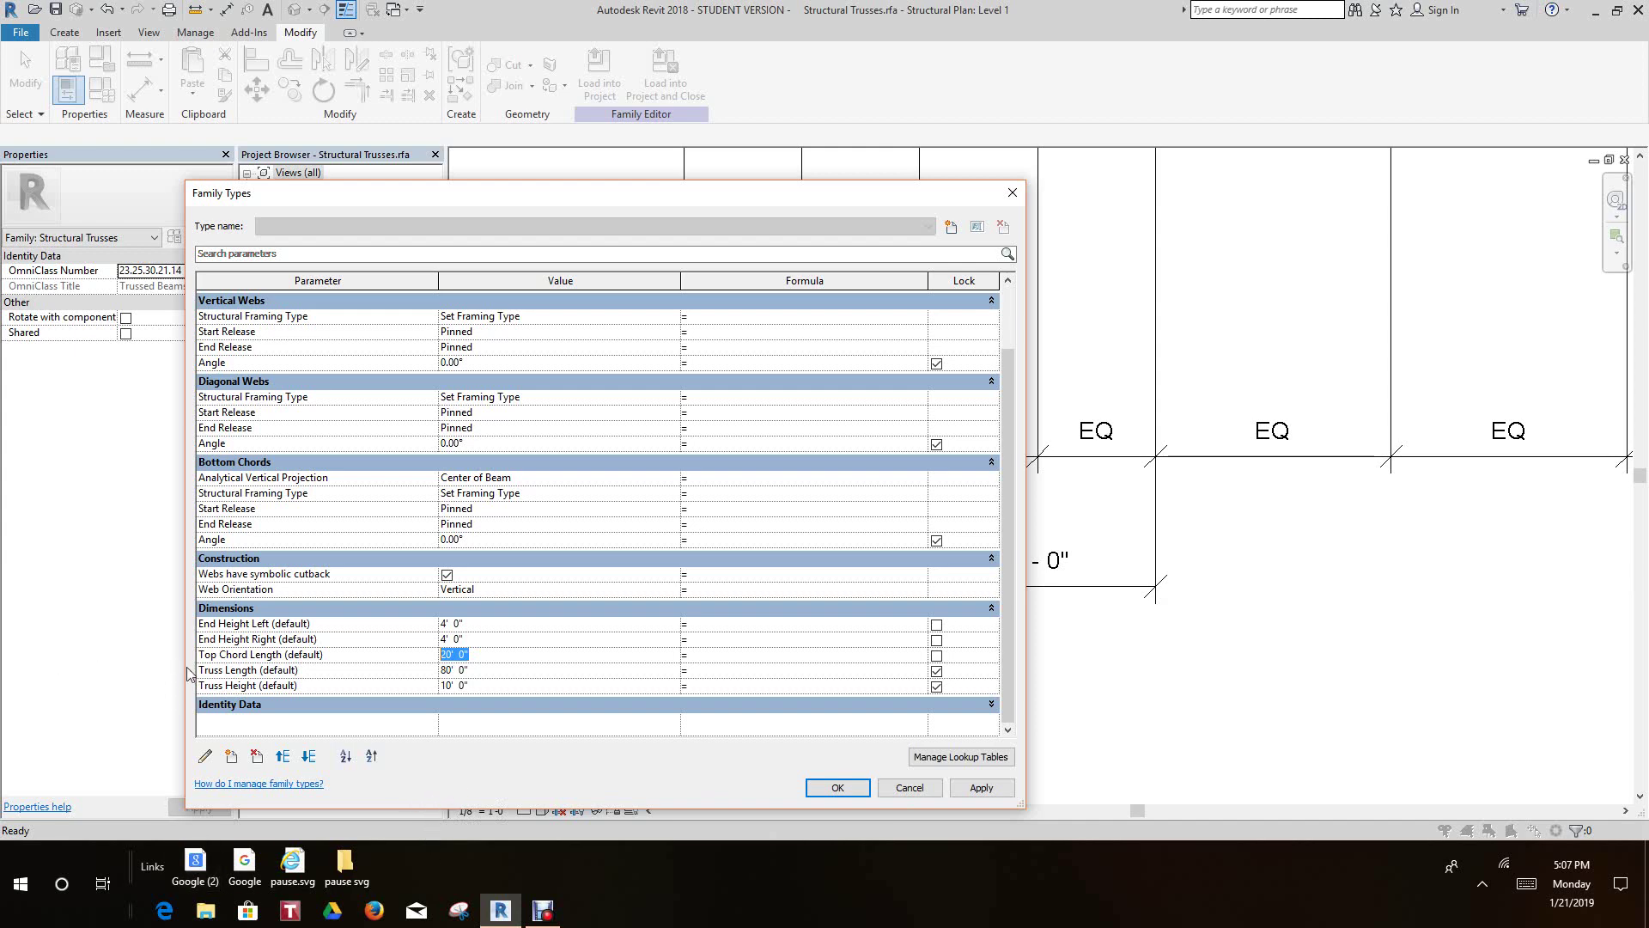
left_click(710, 659)
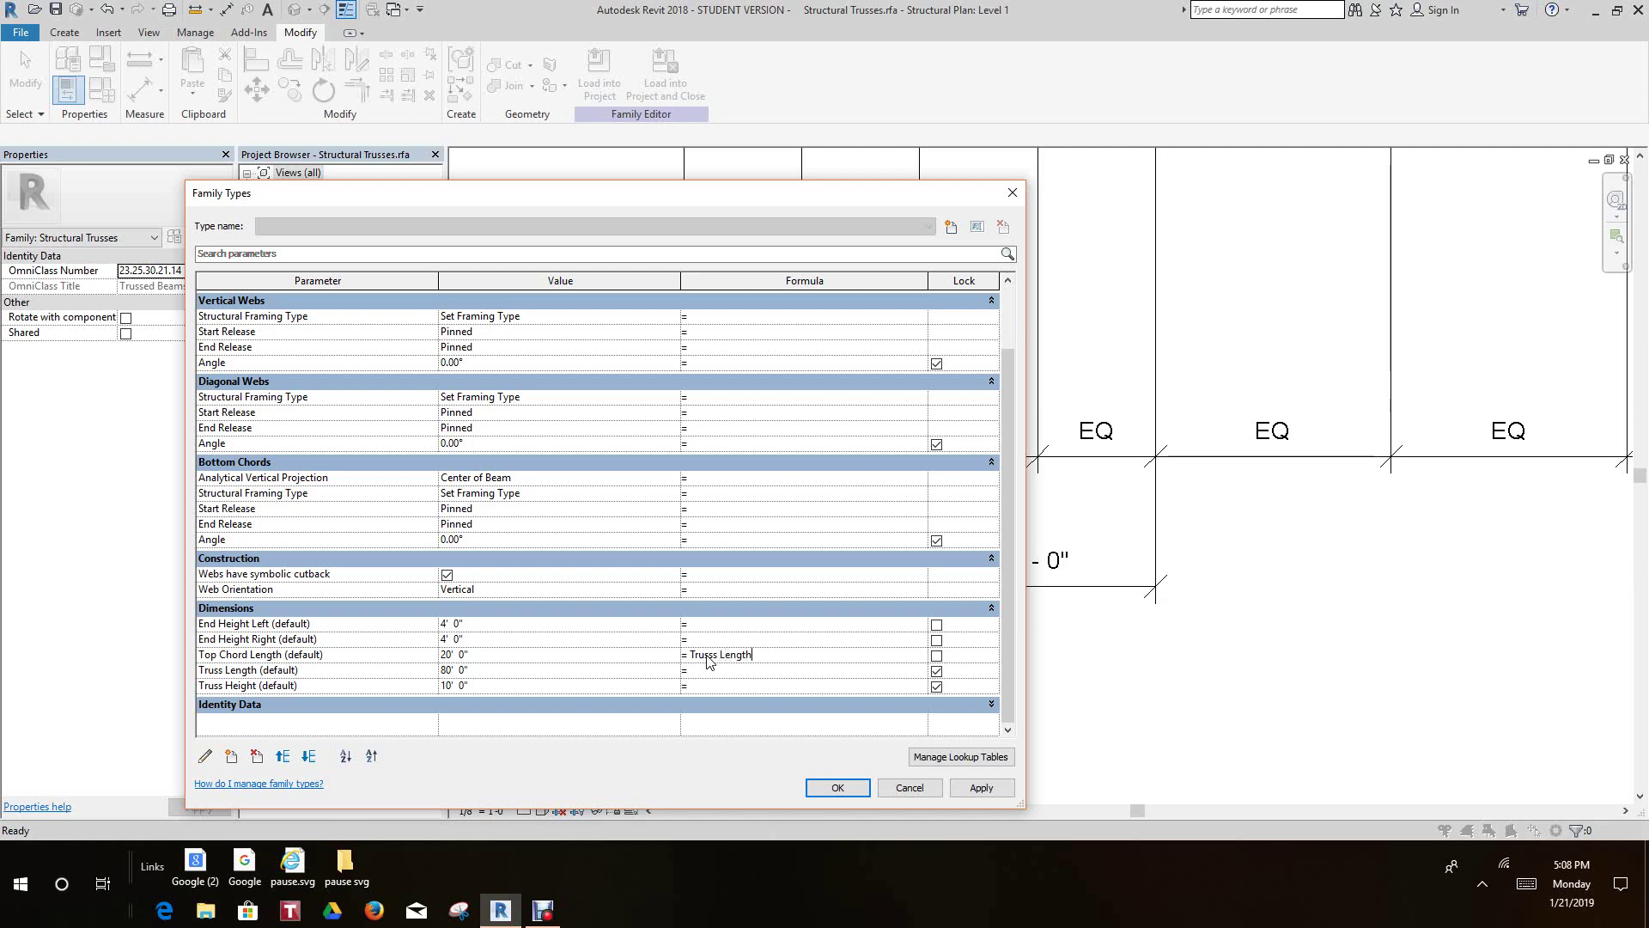
type("/3")
left_click(978, 791)
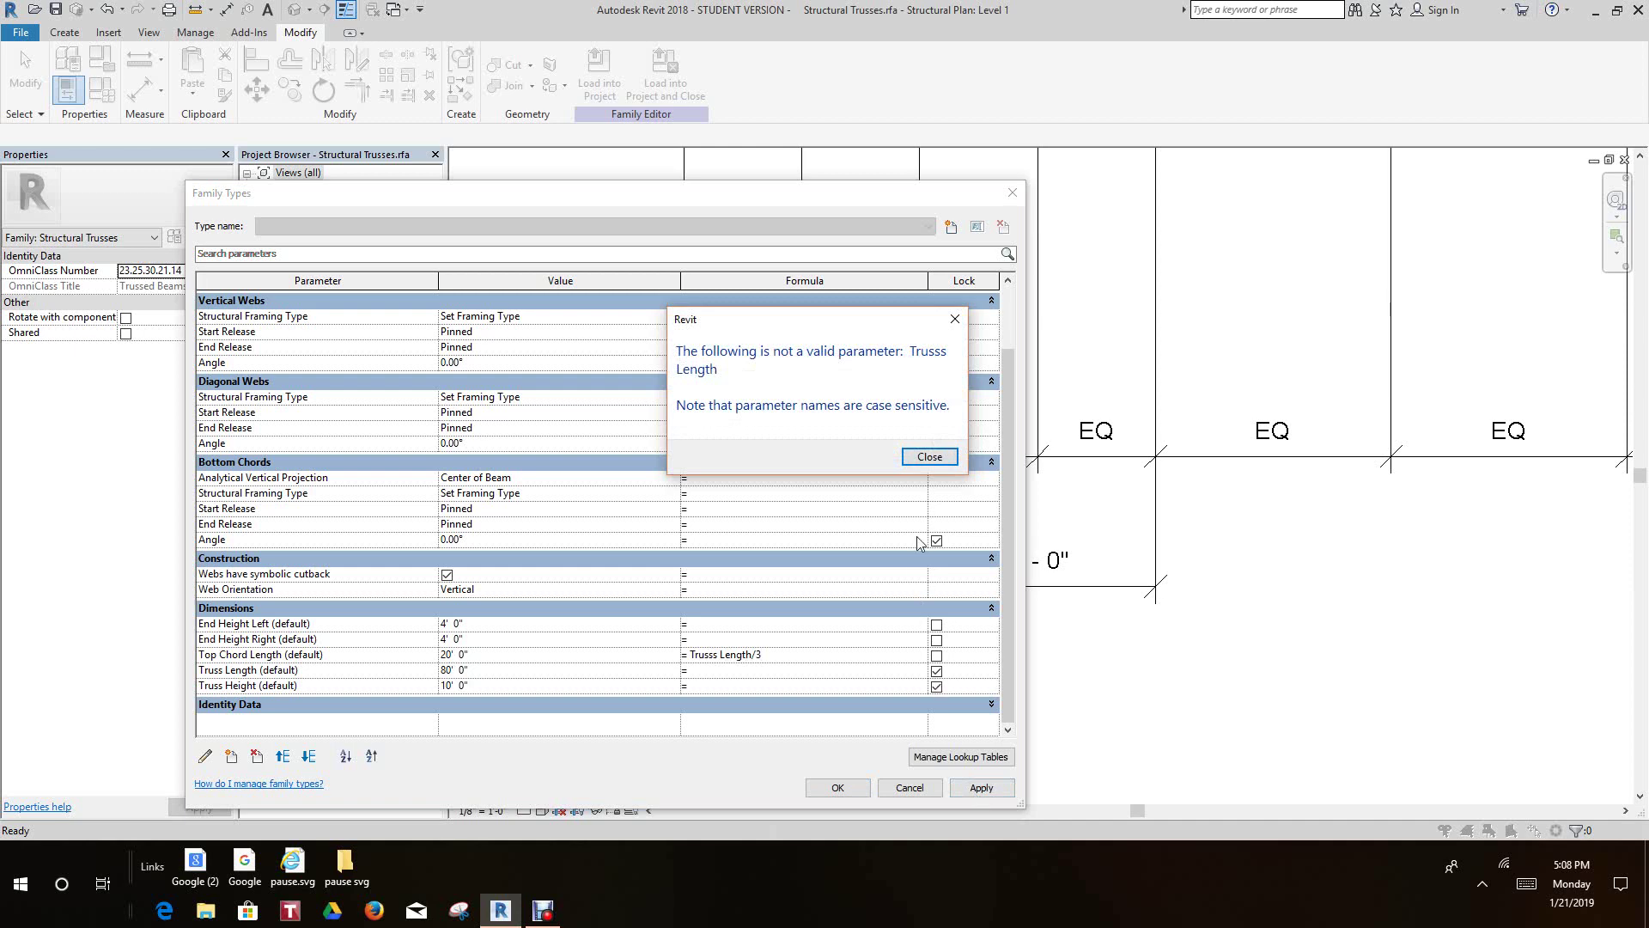
left_click(938, 455)
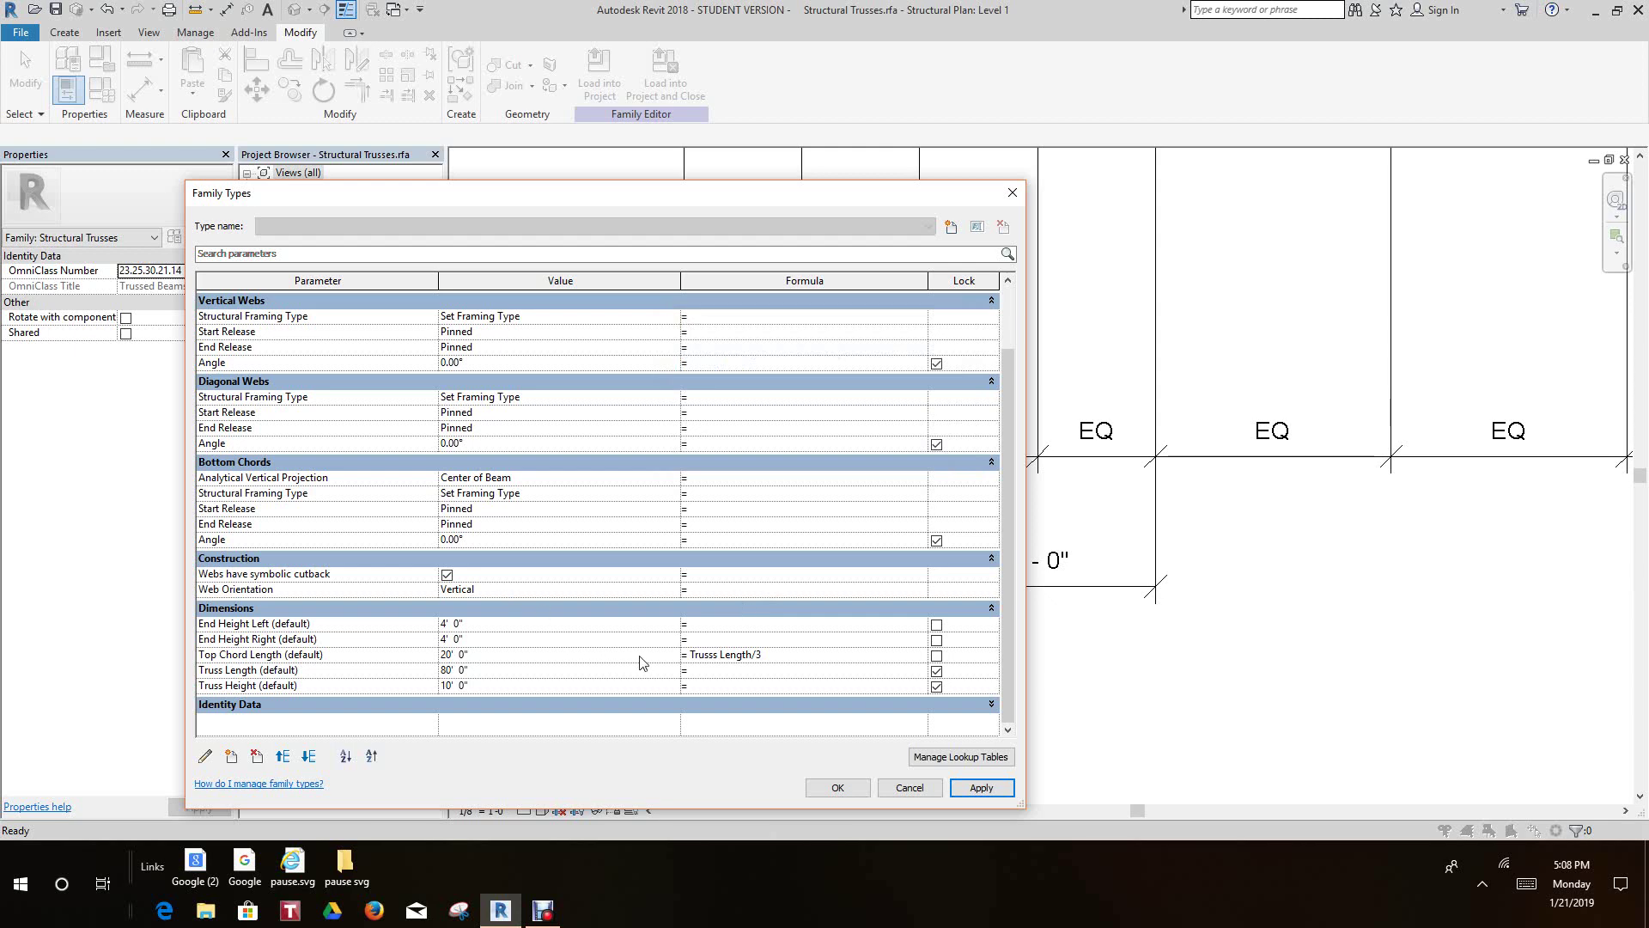
left_click(722, 655)
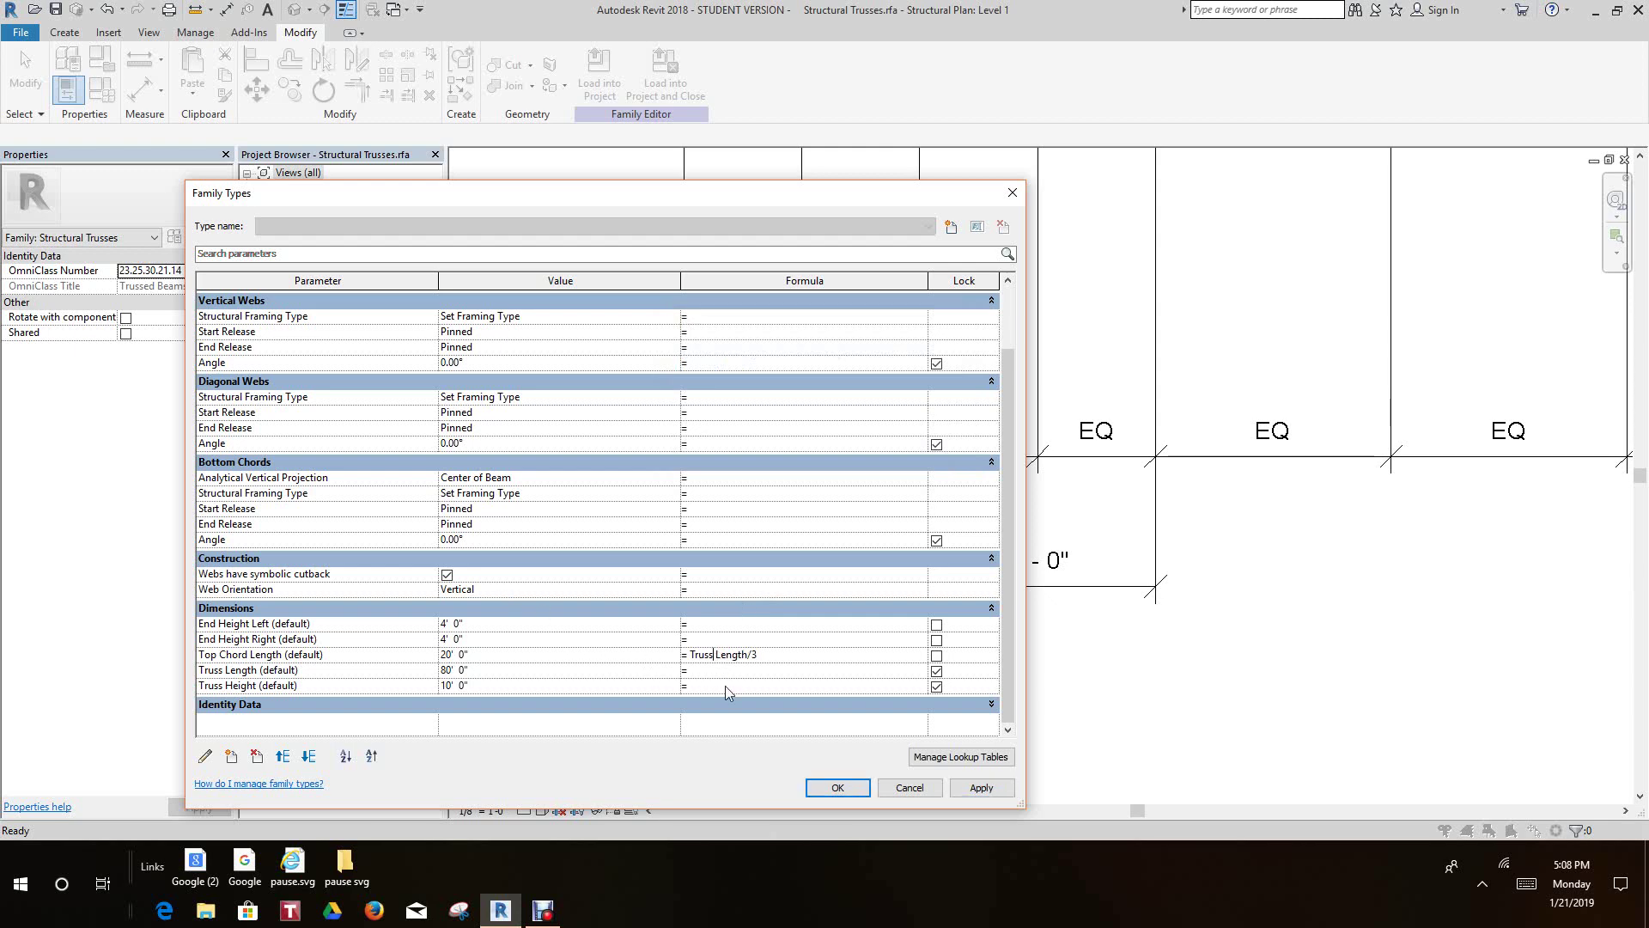
left_click(981, 788)
left_click(837, 788)
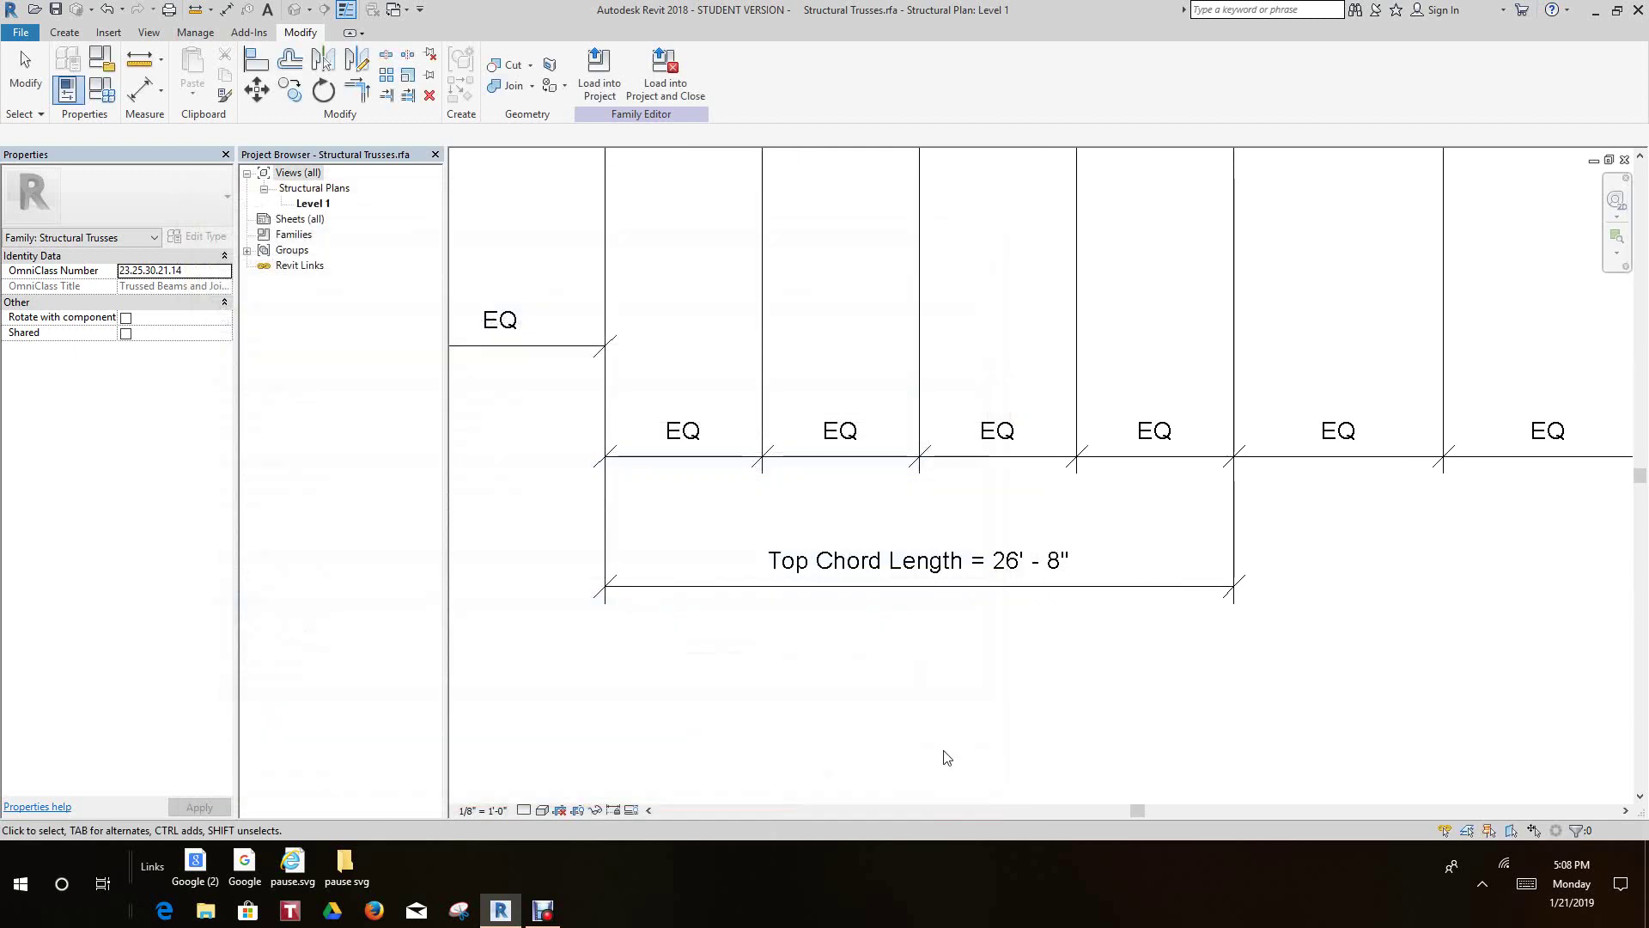
scroll(963, 712, "down", 3)
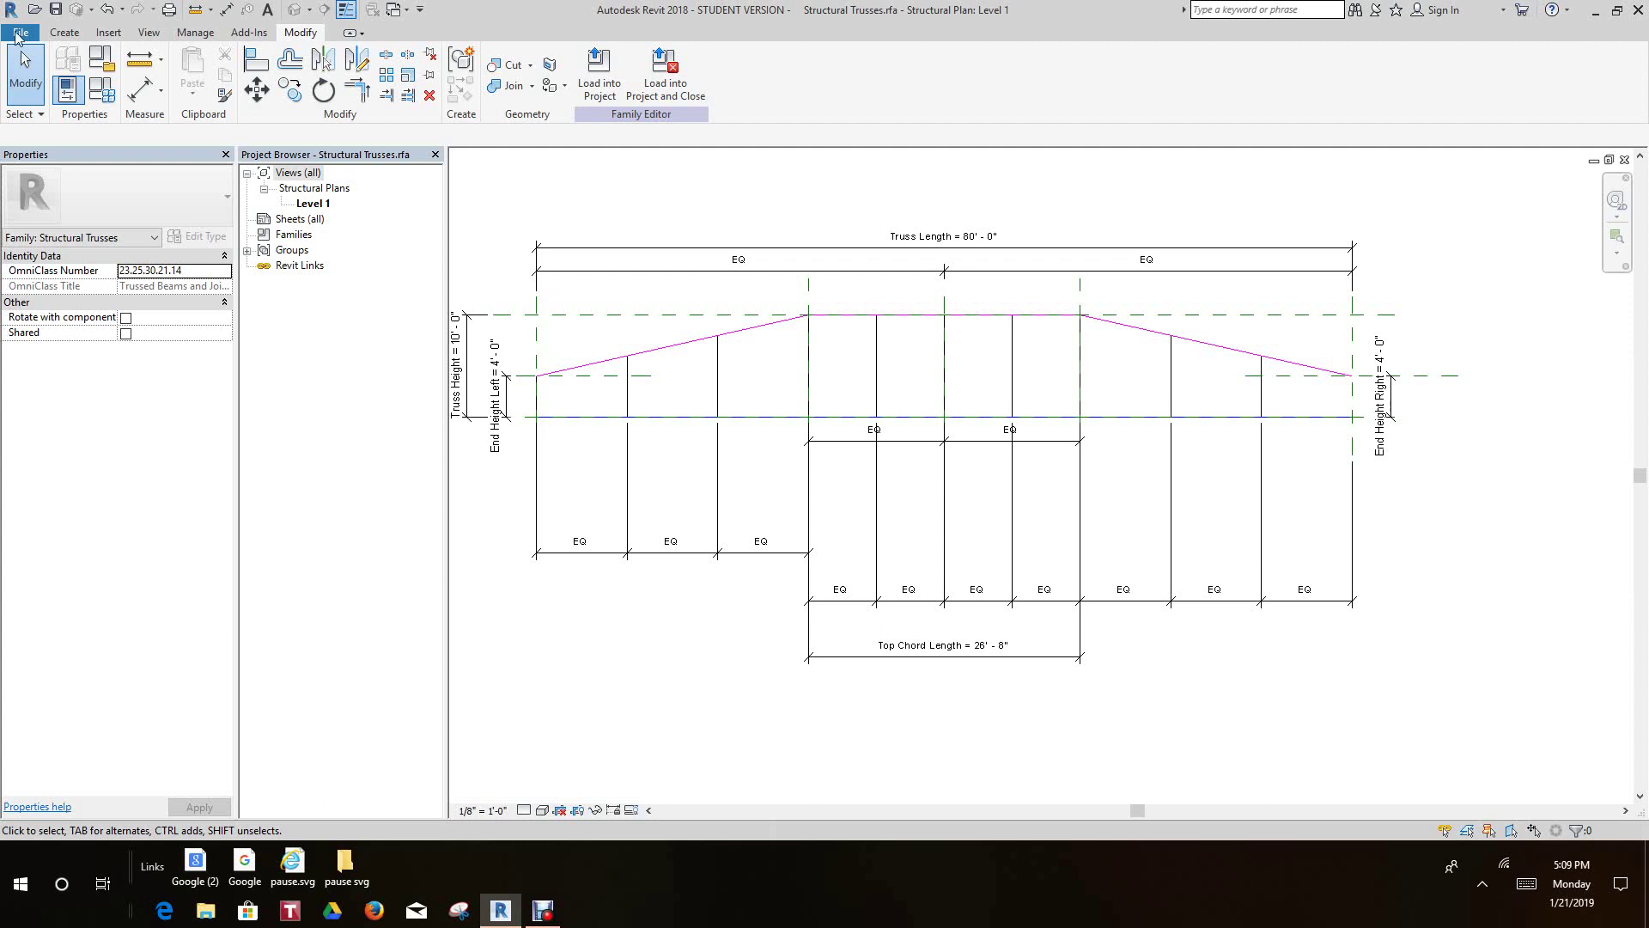
left_click(63, 35)
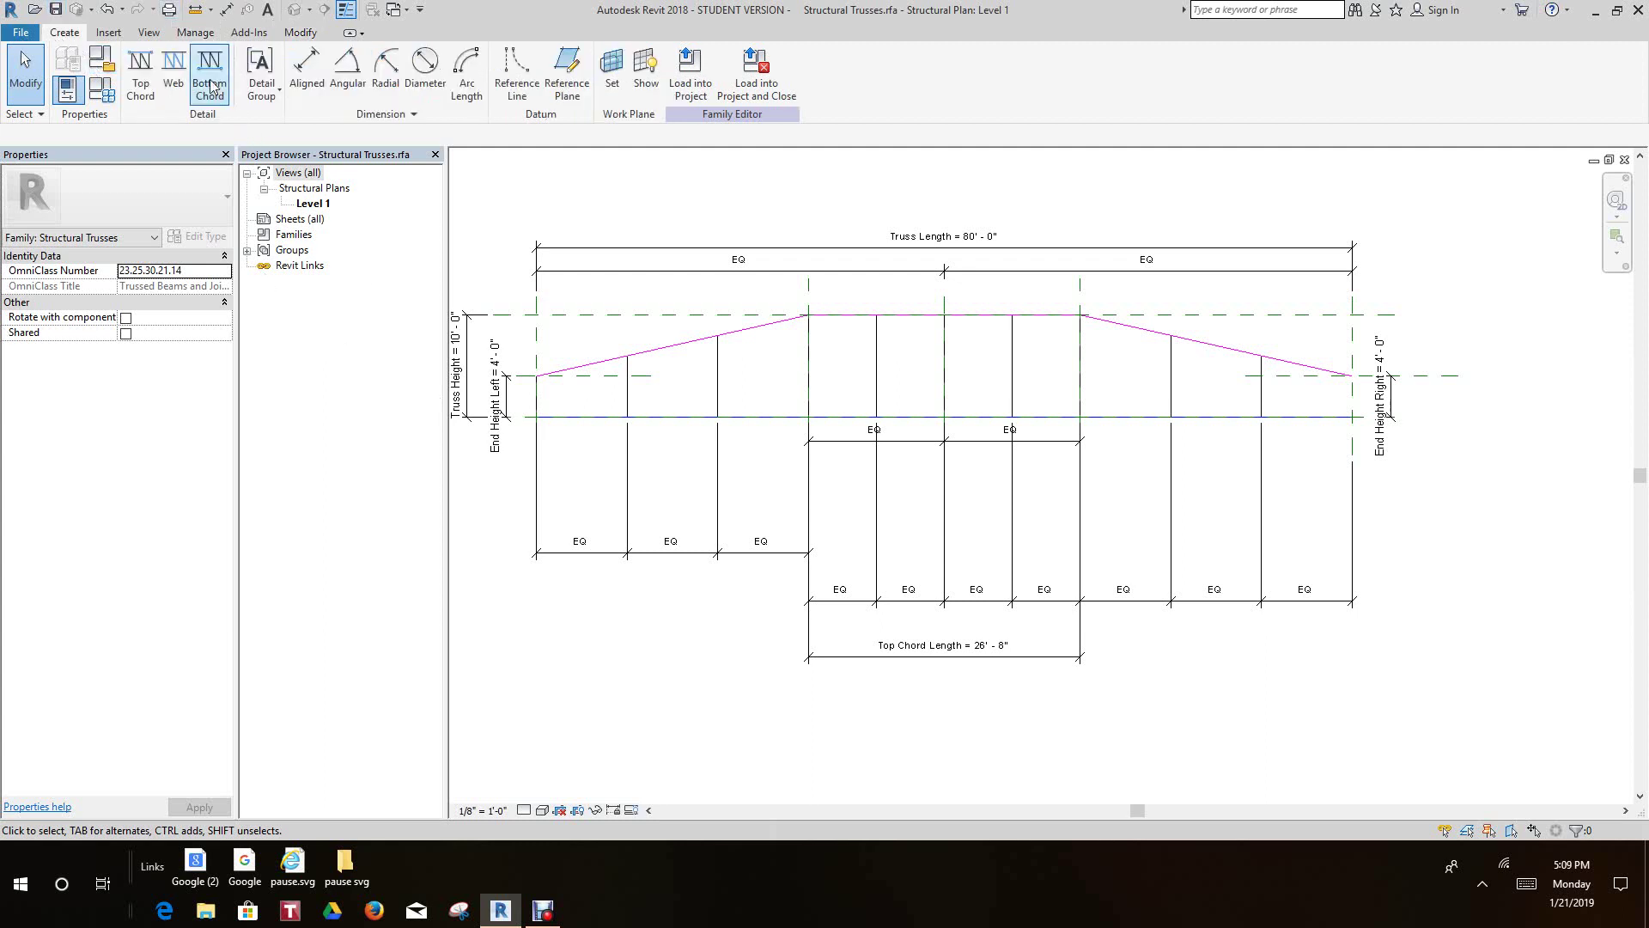
left_click(165, 58)
left_click(342, 261)
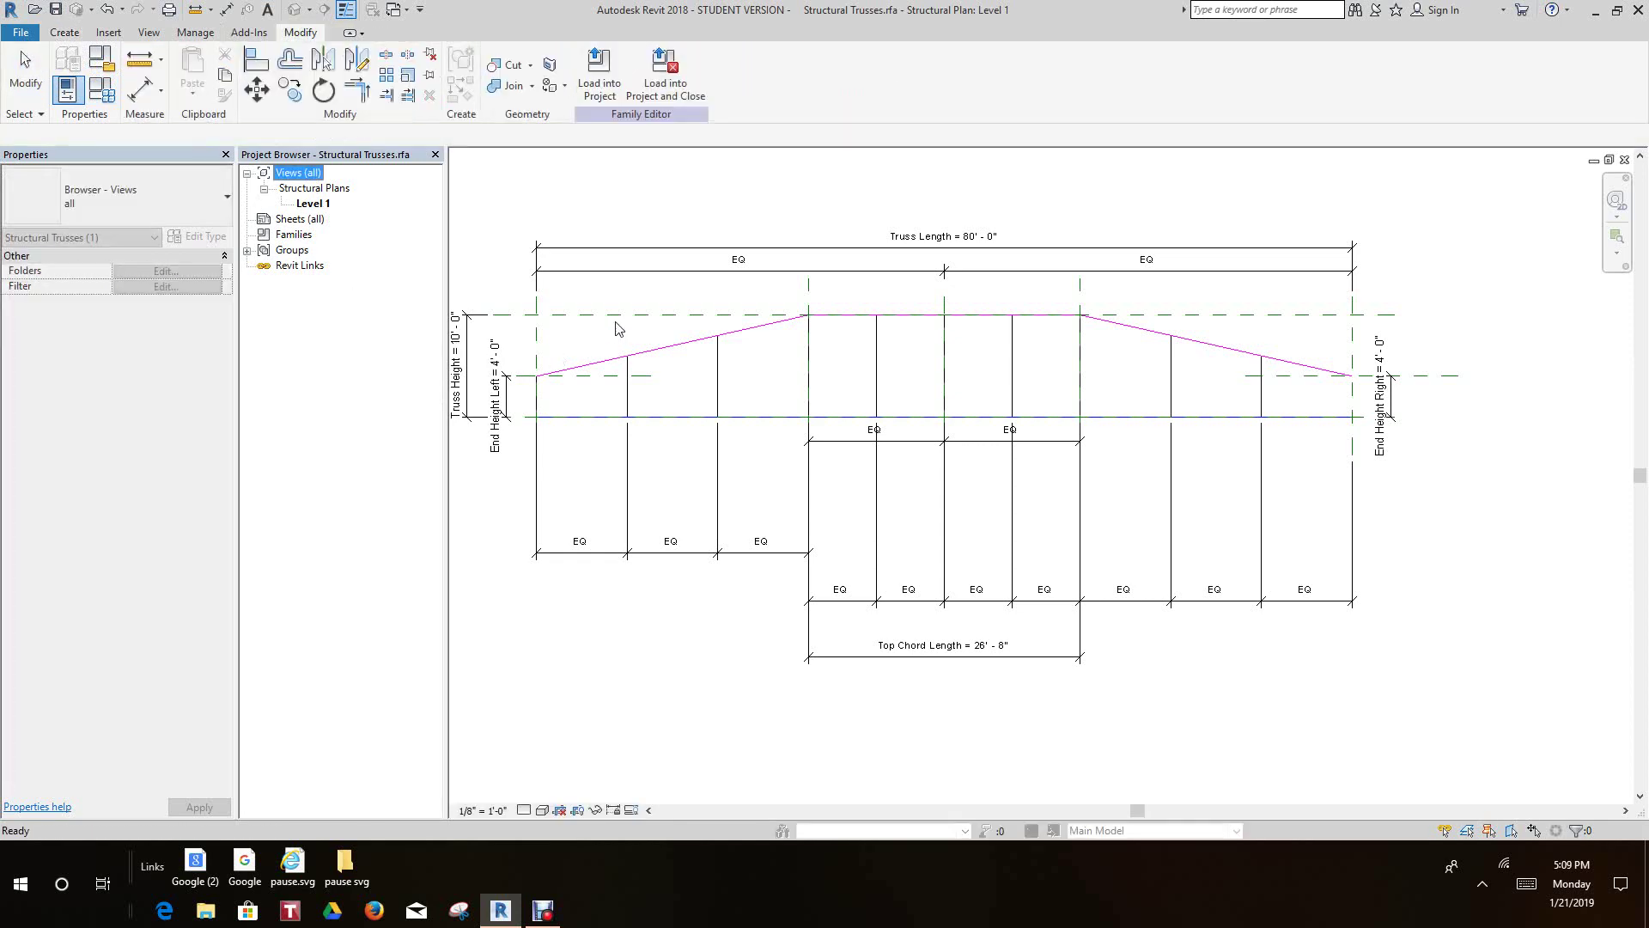
scroll(656, 308, "down", 1)
scroll(576, 322, "up", 2)
scroll(528, 417, "up", 1)
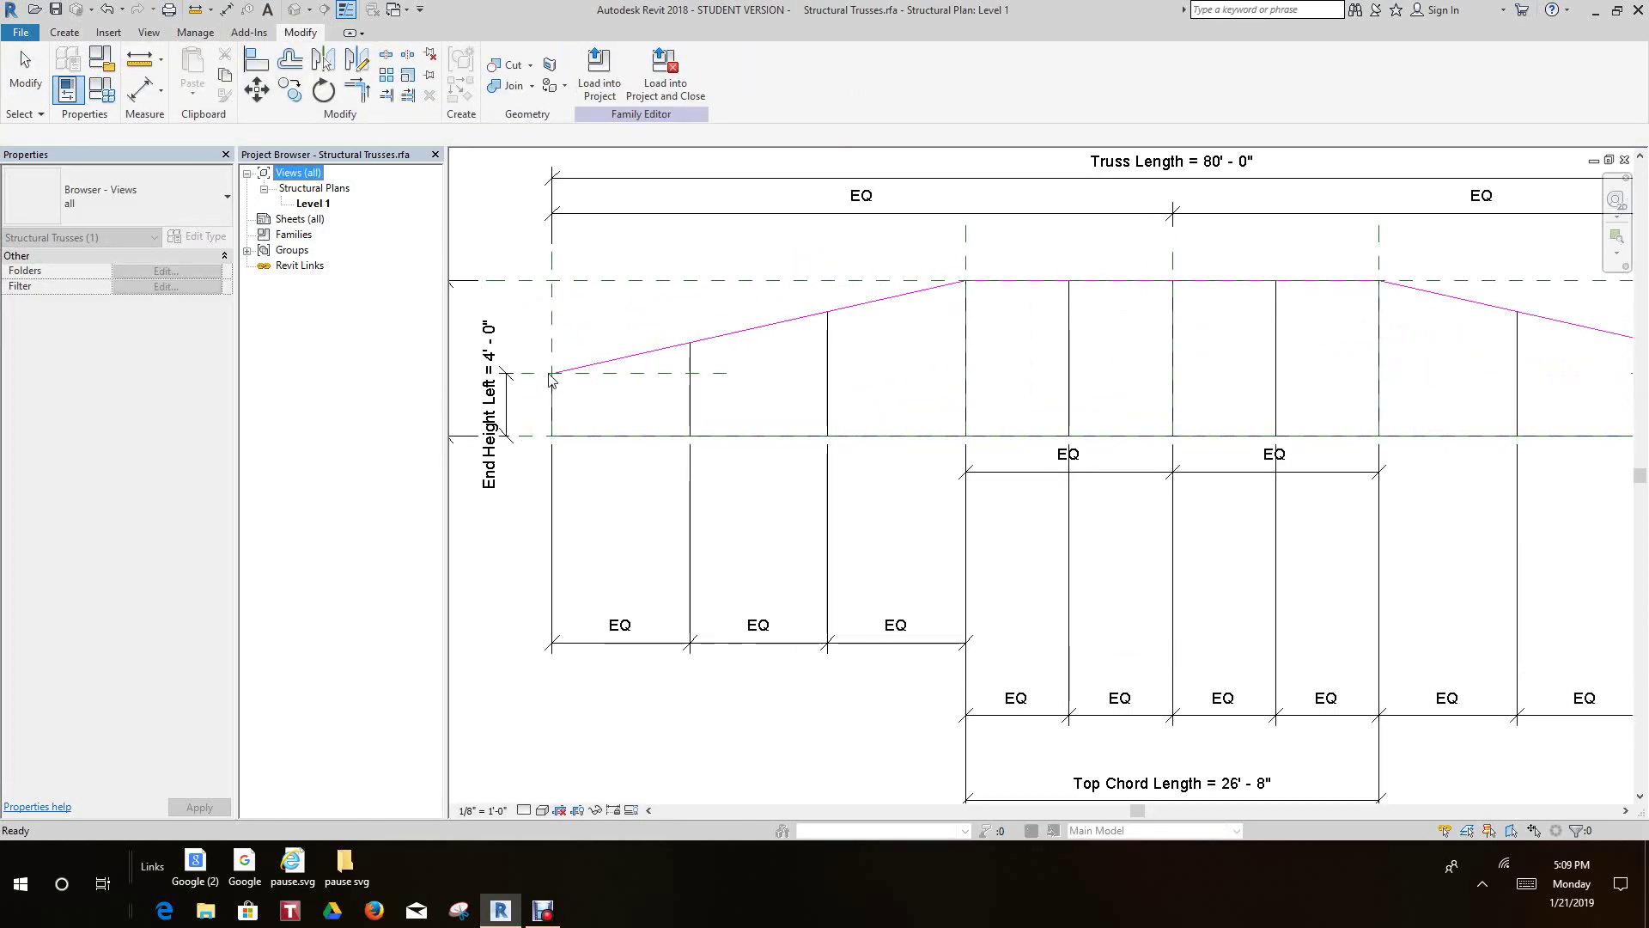
left_click(525, 330)
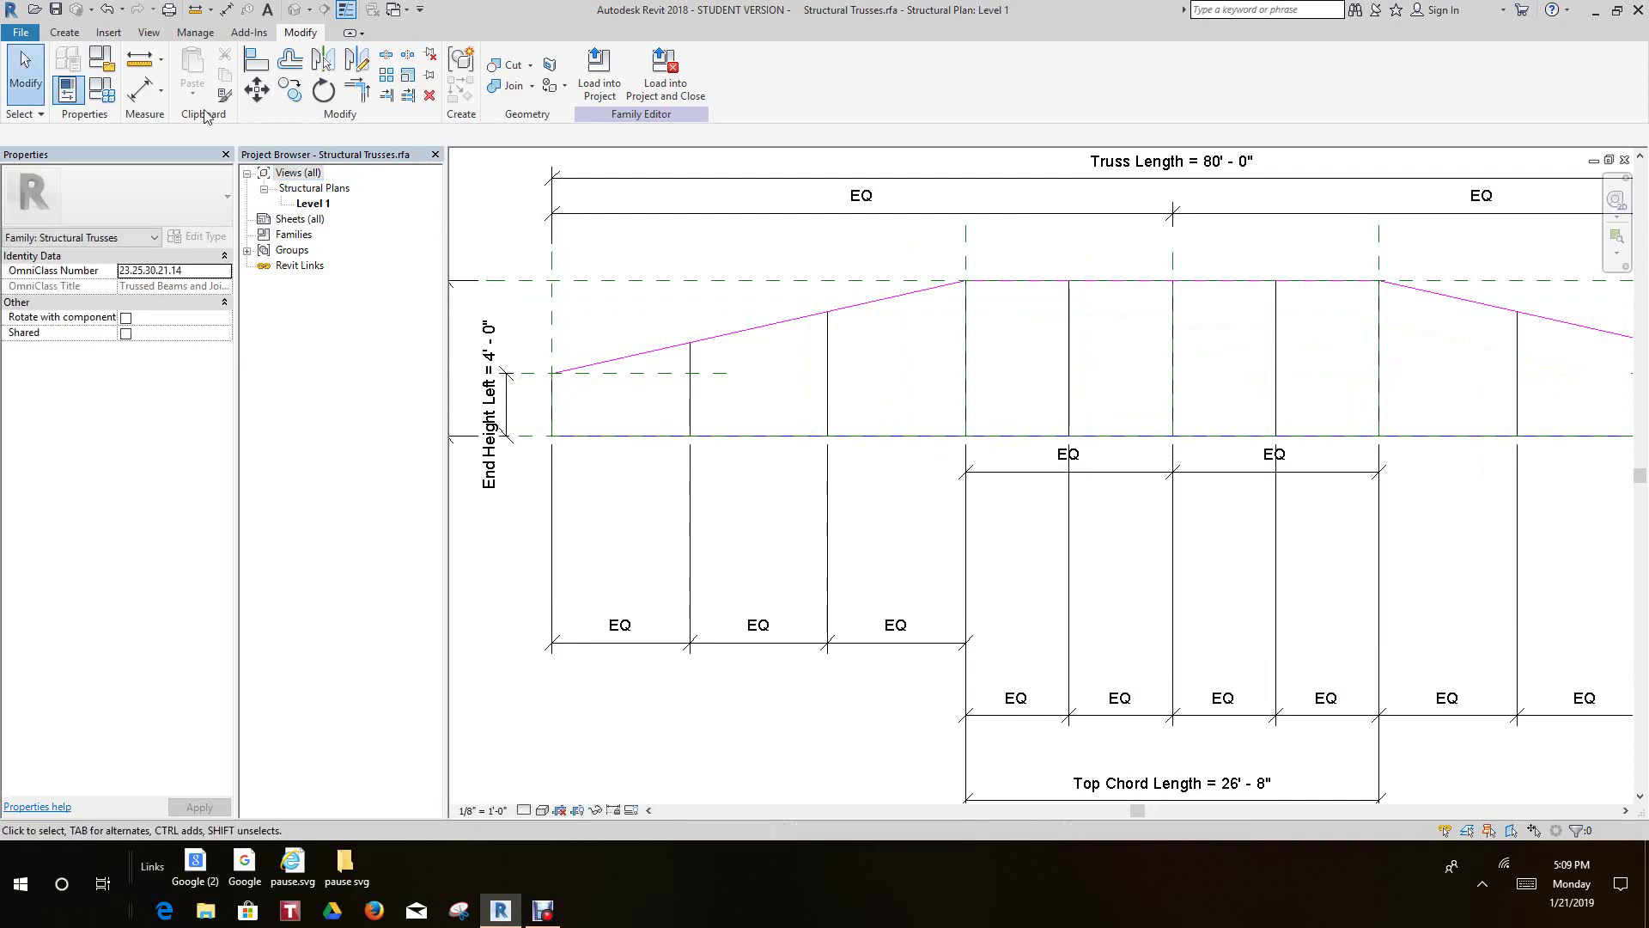
Draw three diagonal webs in the left sloped section, each from a vertical's top down to the base of the next vertical toward the centre.
left_click(73, 33)
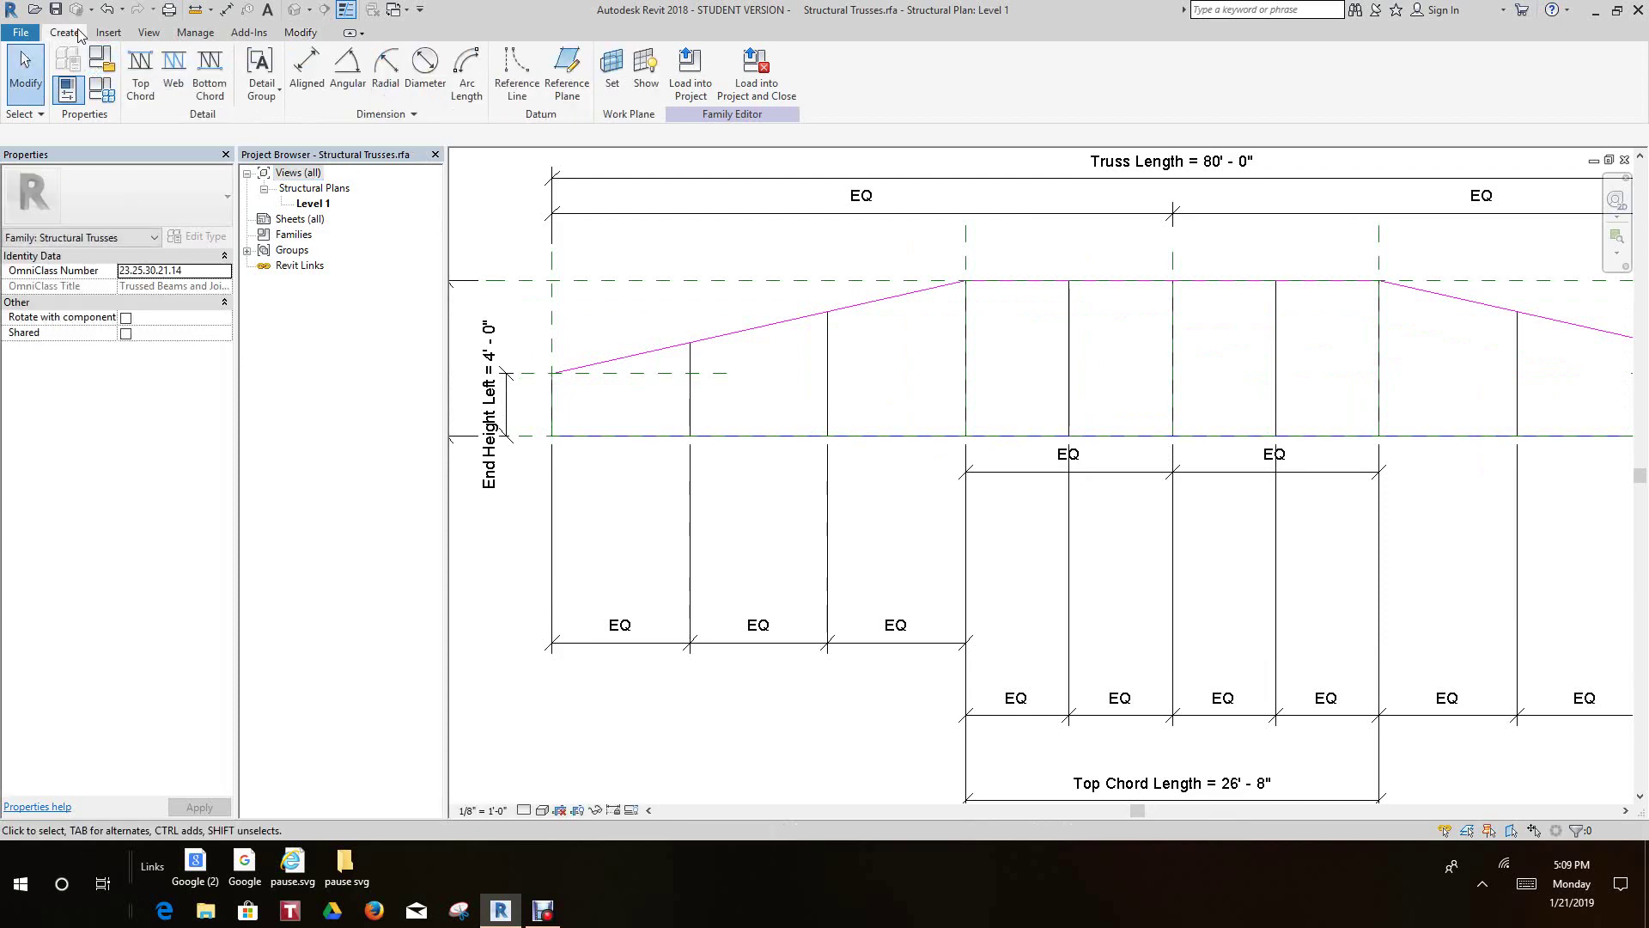
left_click(172, 69)
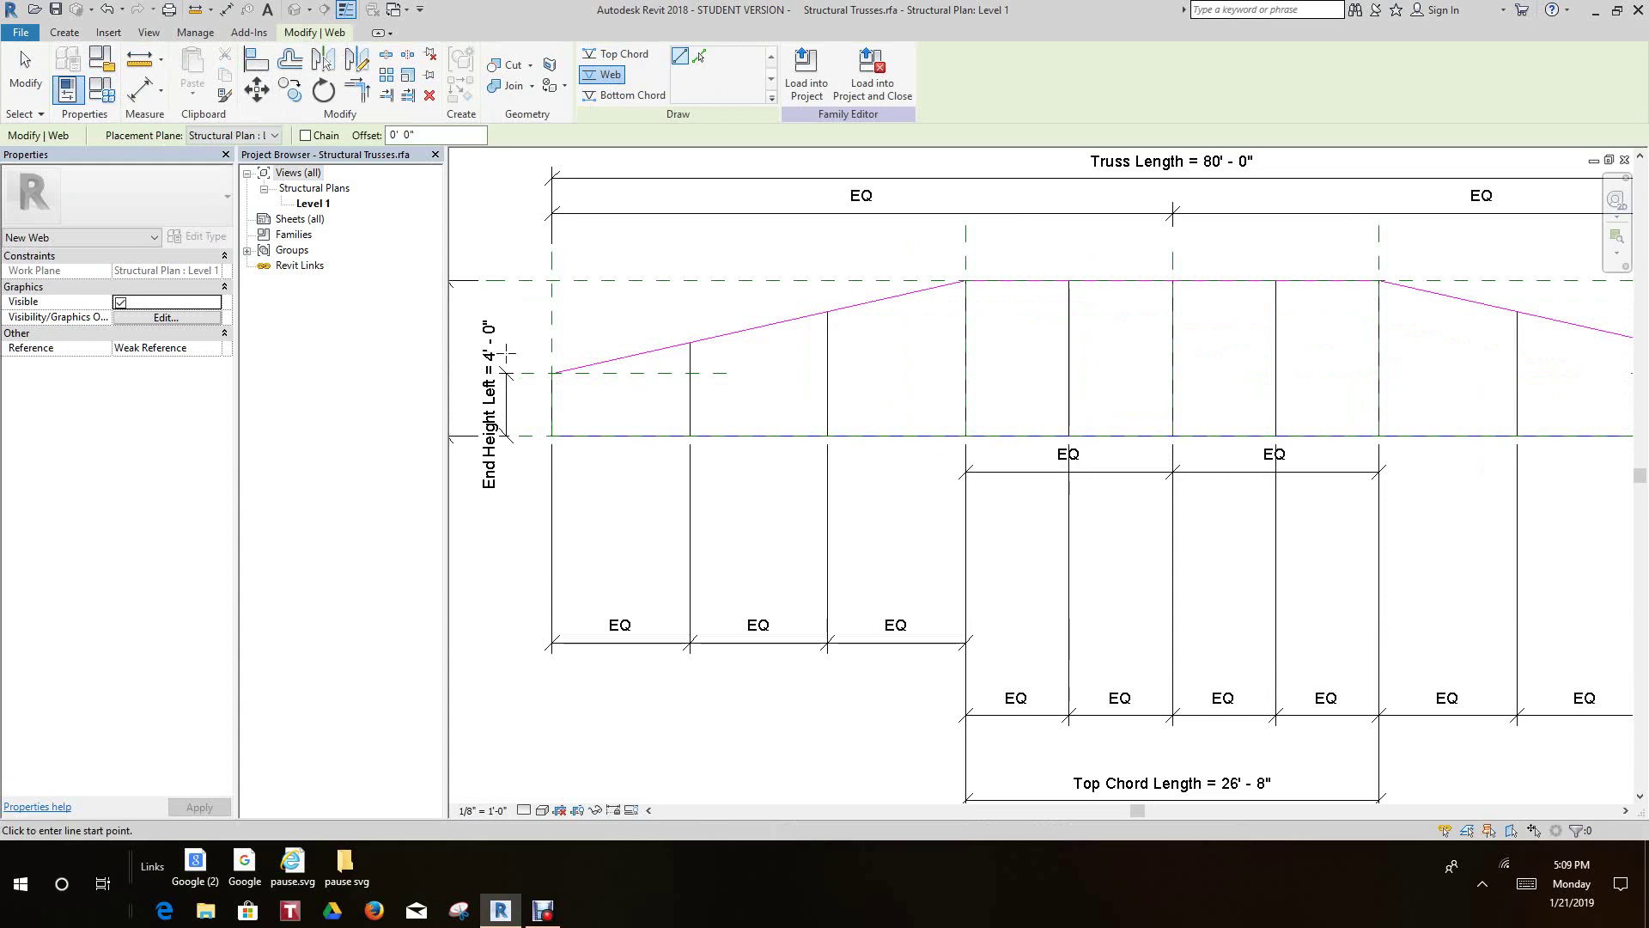
left_click(553, 373)
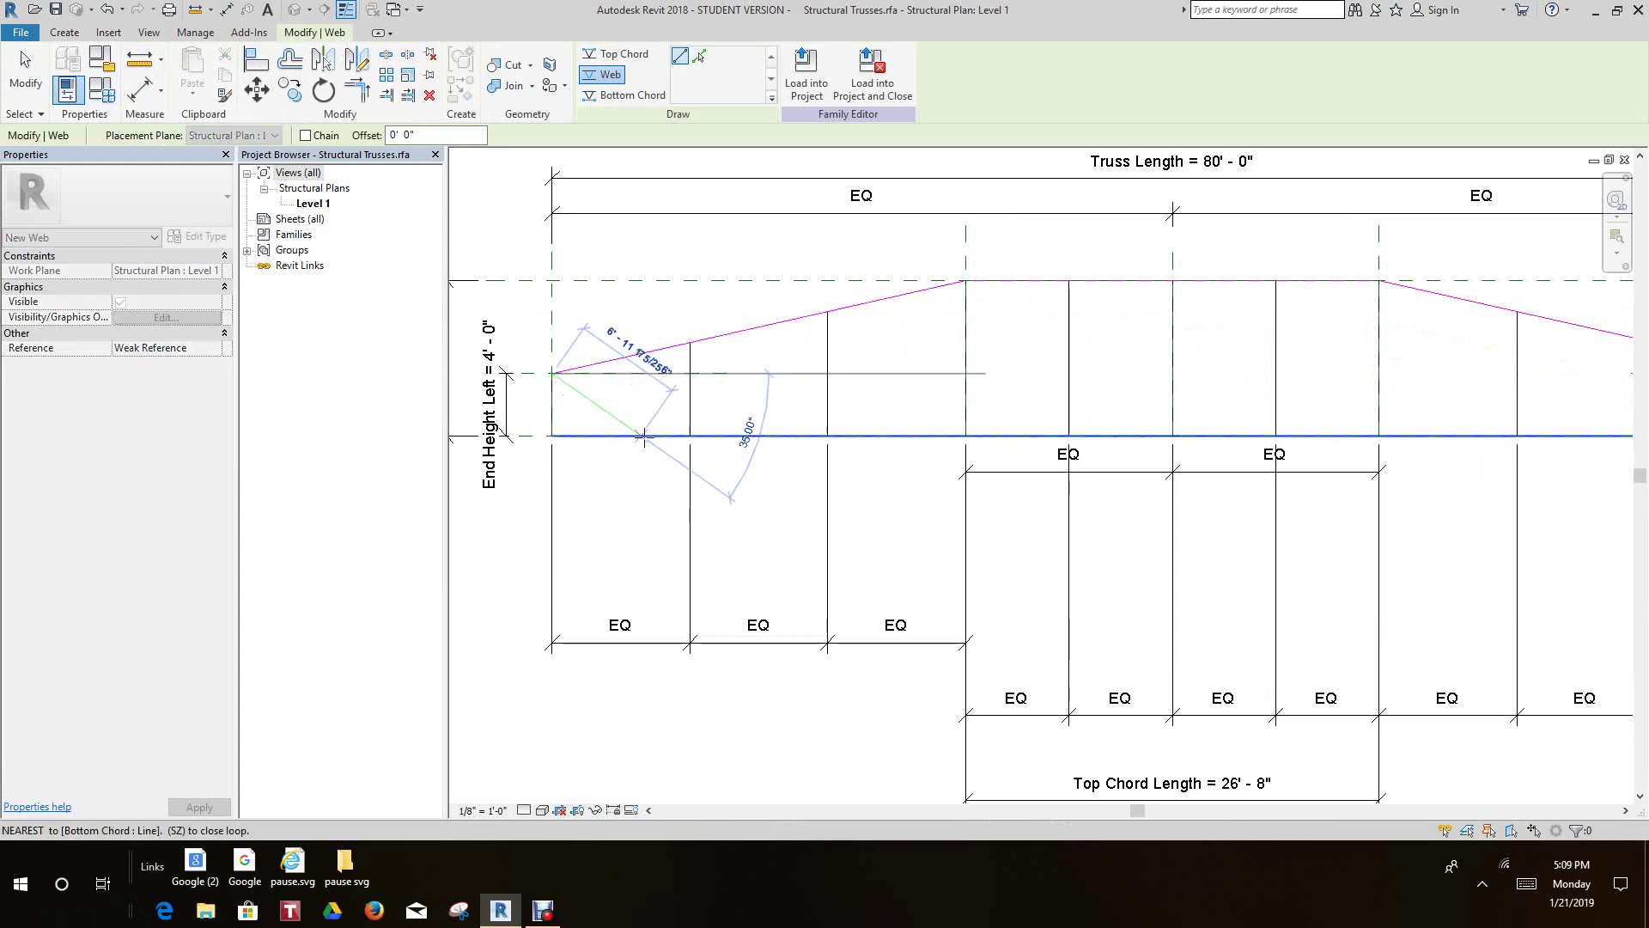
left_click(689, 435)
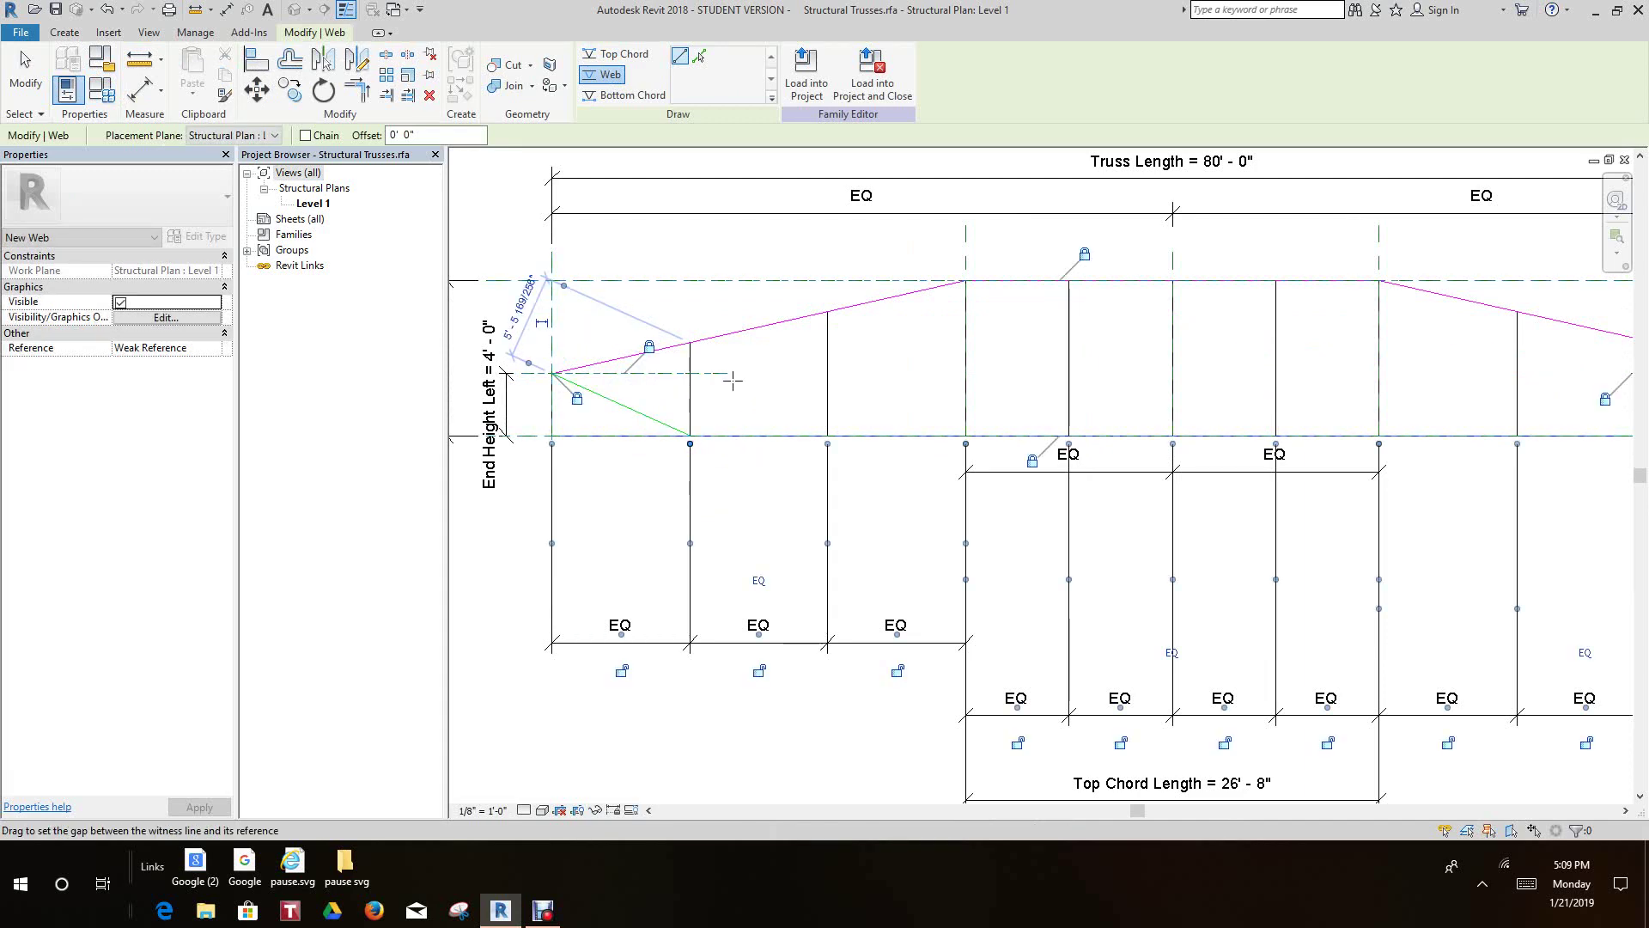
left_click(690, 342)
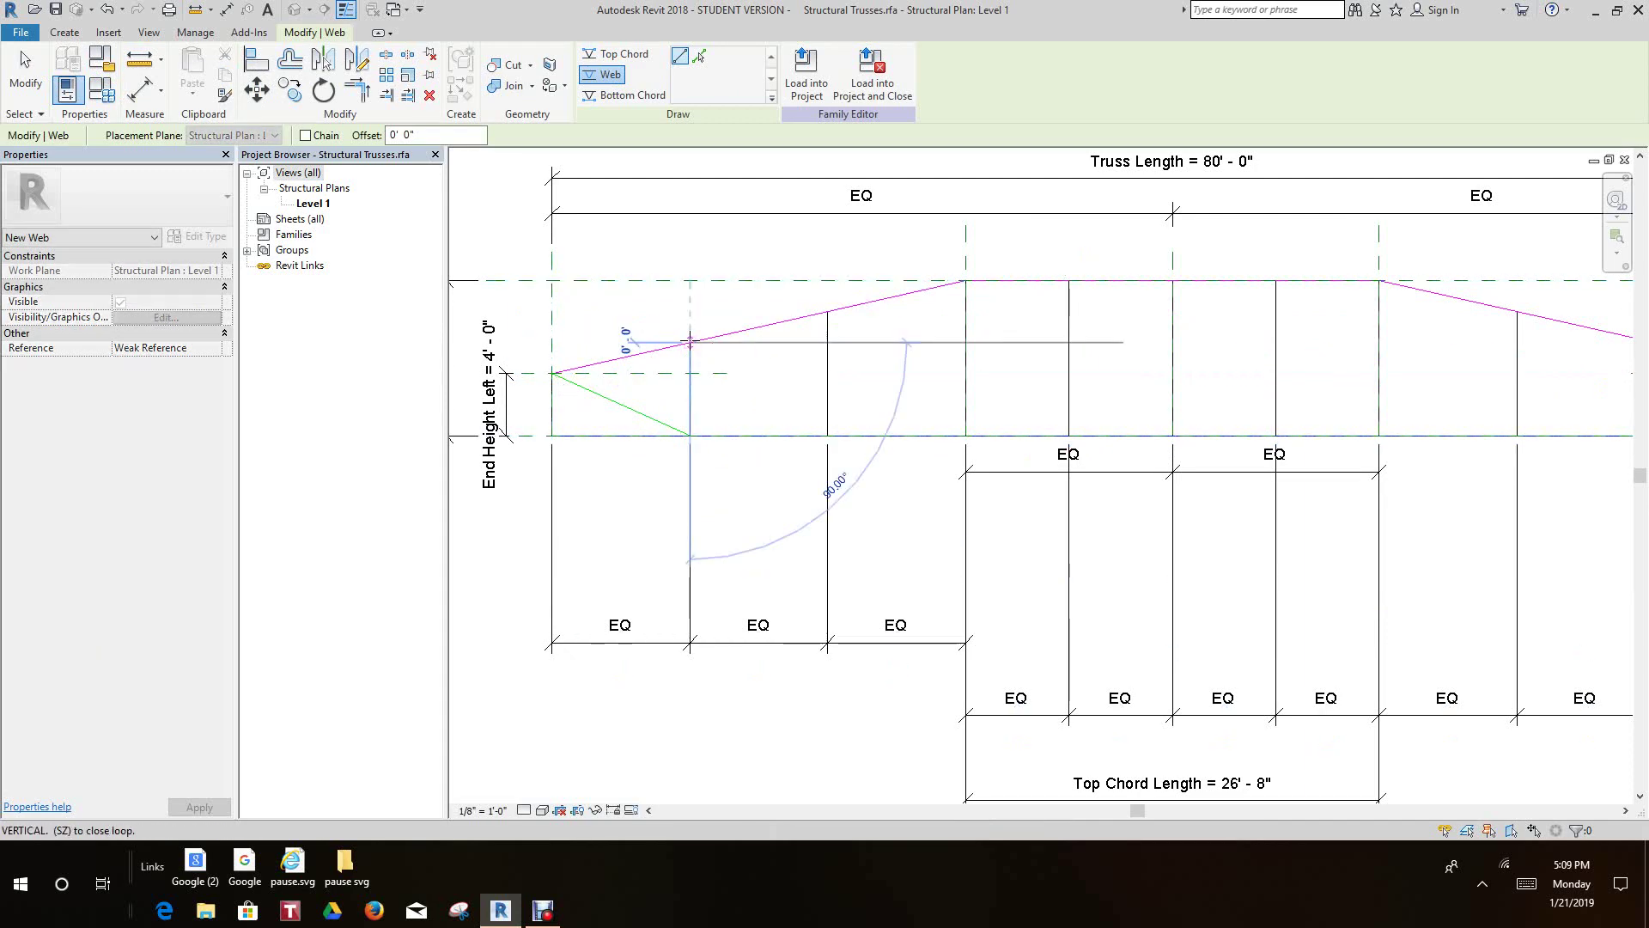
left_click(827, 436)
left_click(829, 313)
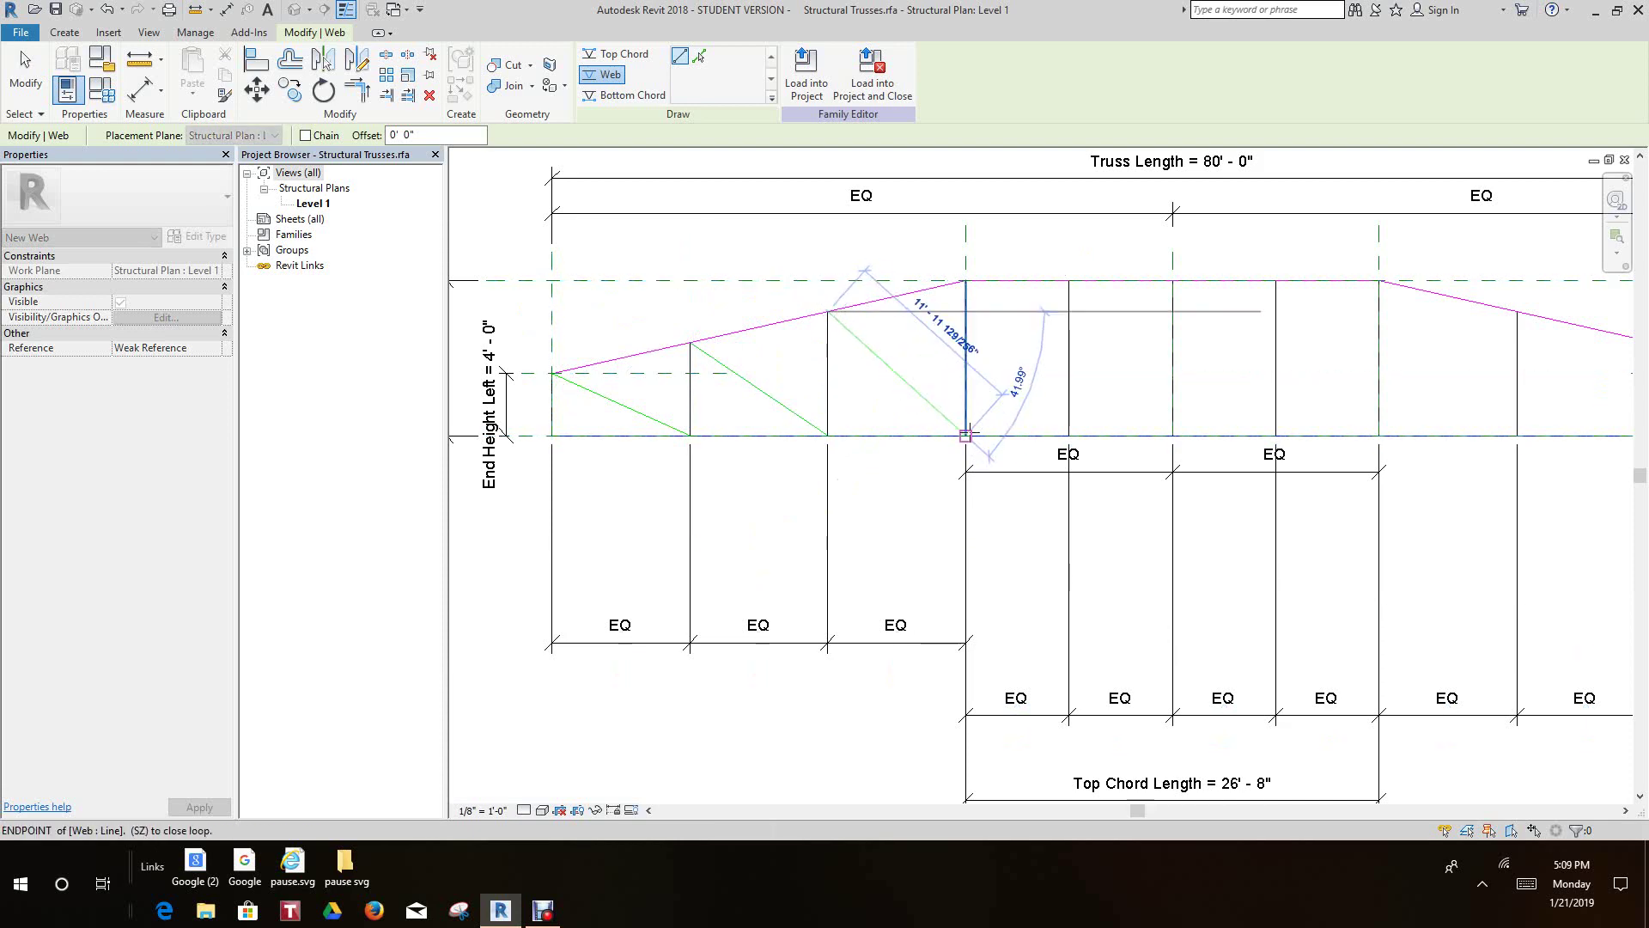
left_click(966, 436)
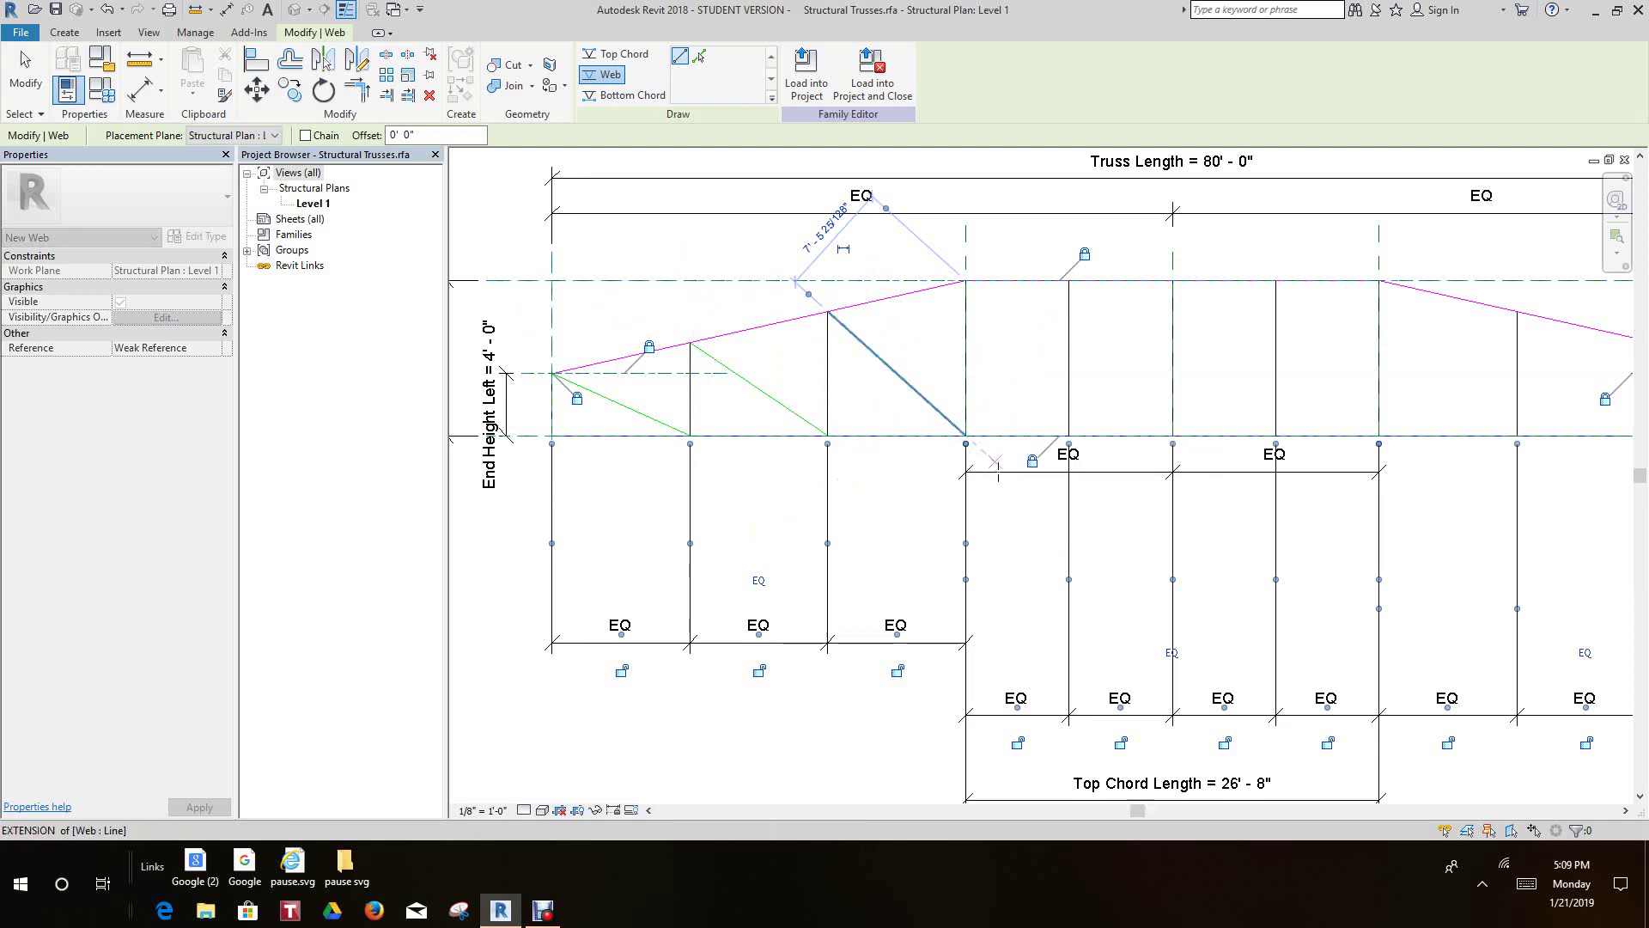
Draw four diagonal webs in the central section, joining the tops of its two intermediate verticals to the bottom-chord points at the inner and centre planes.
left_click(1069, 281)
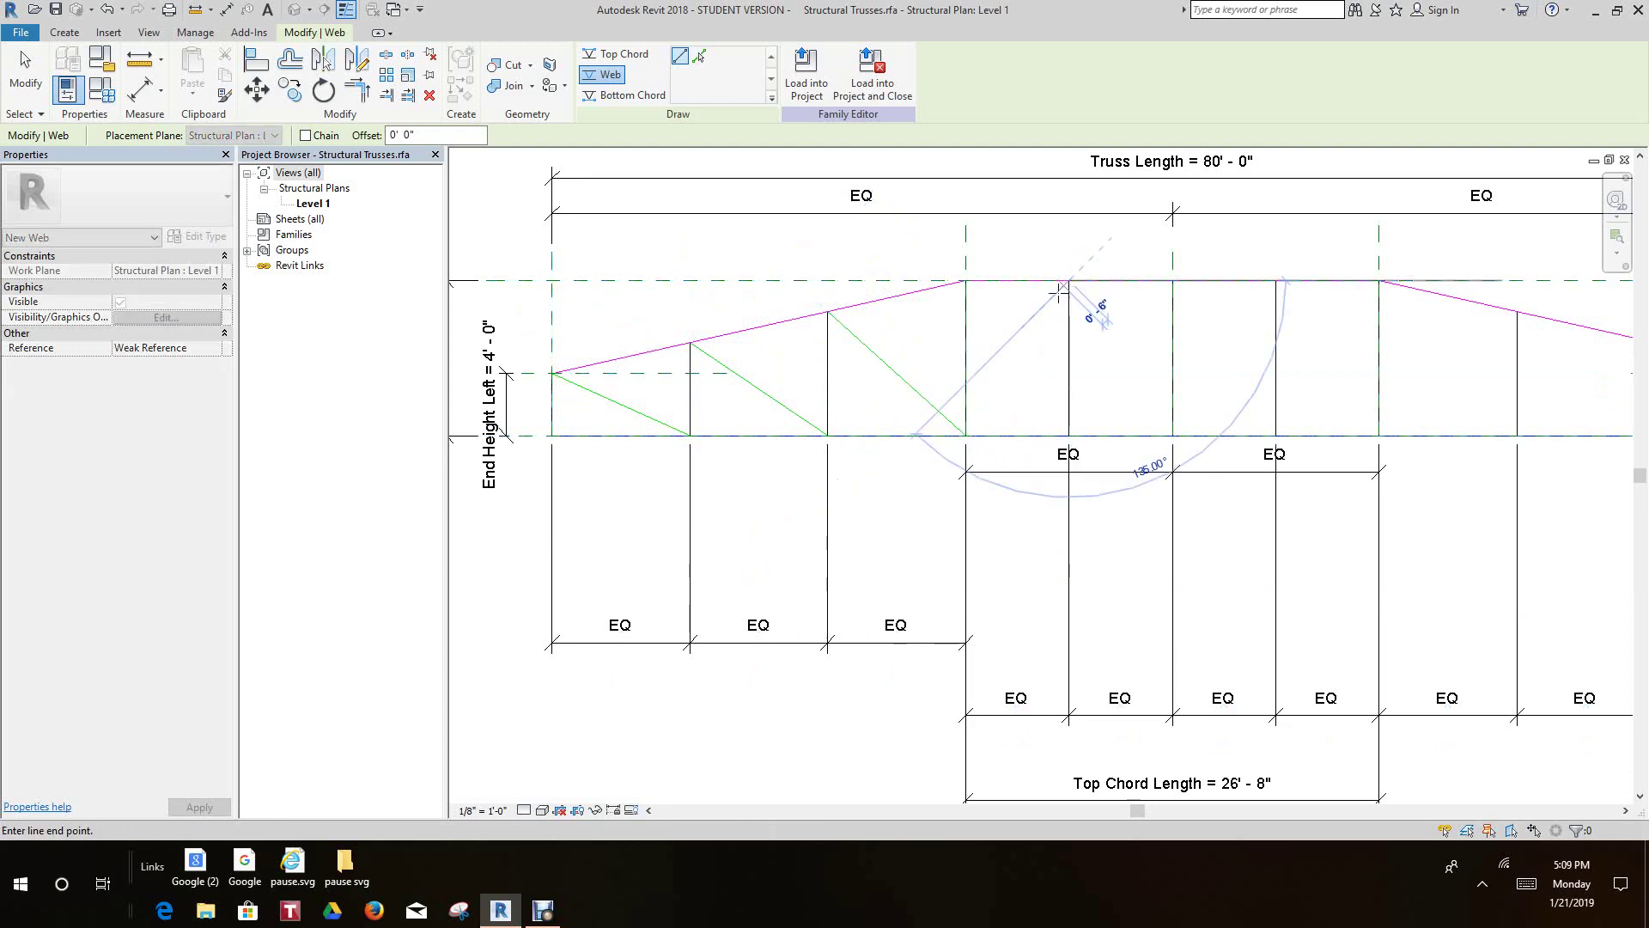
left_click(966, 436)
middle_click_drag(1024, 372, 940, 396)
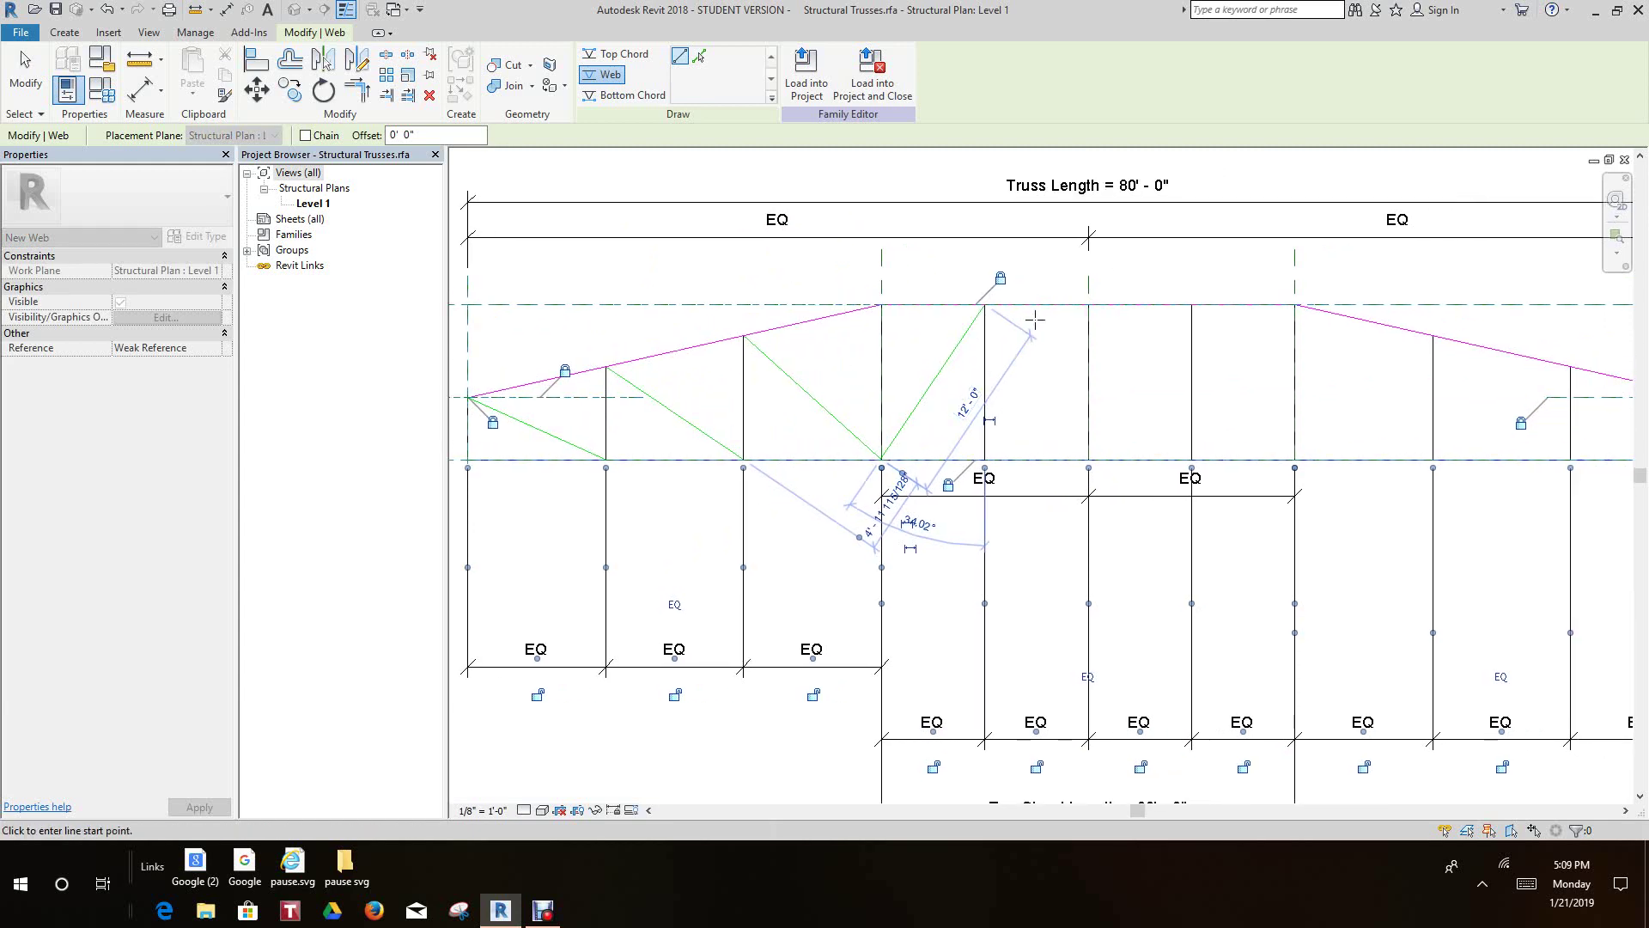
left_click(986, 306)
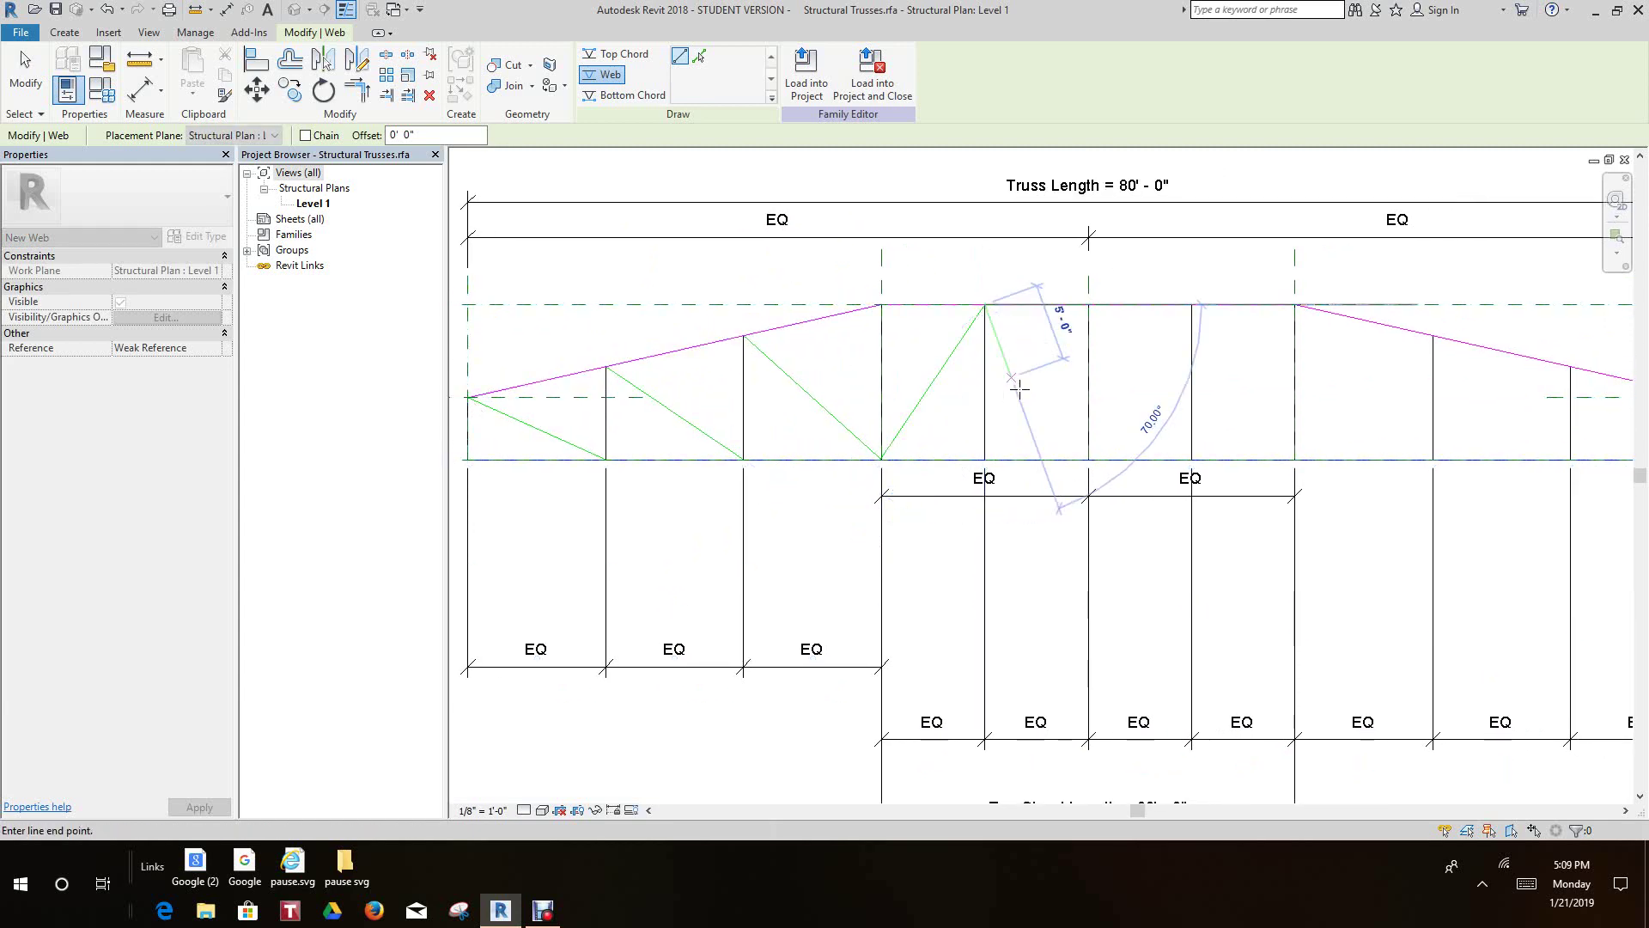
left_click(1088, 460)
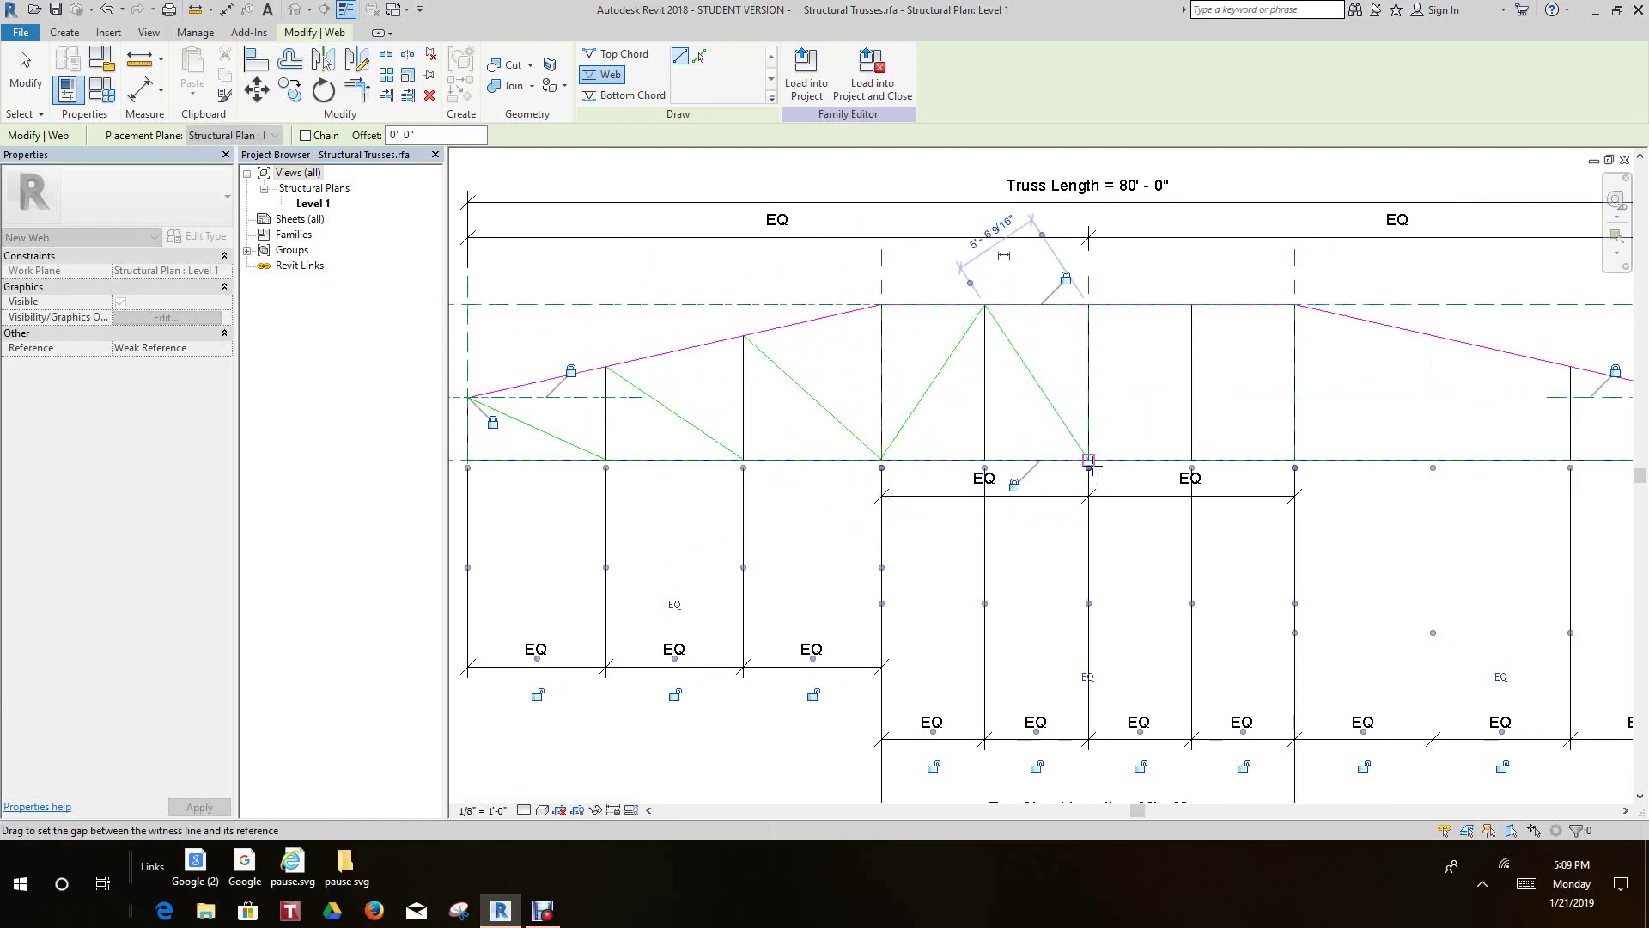
left_click(1192, 306)
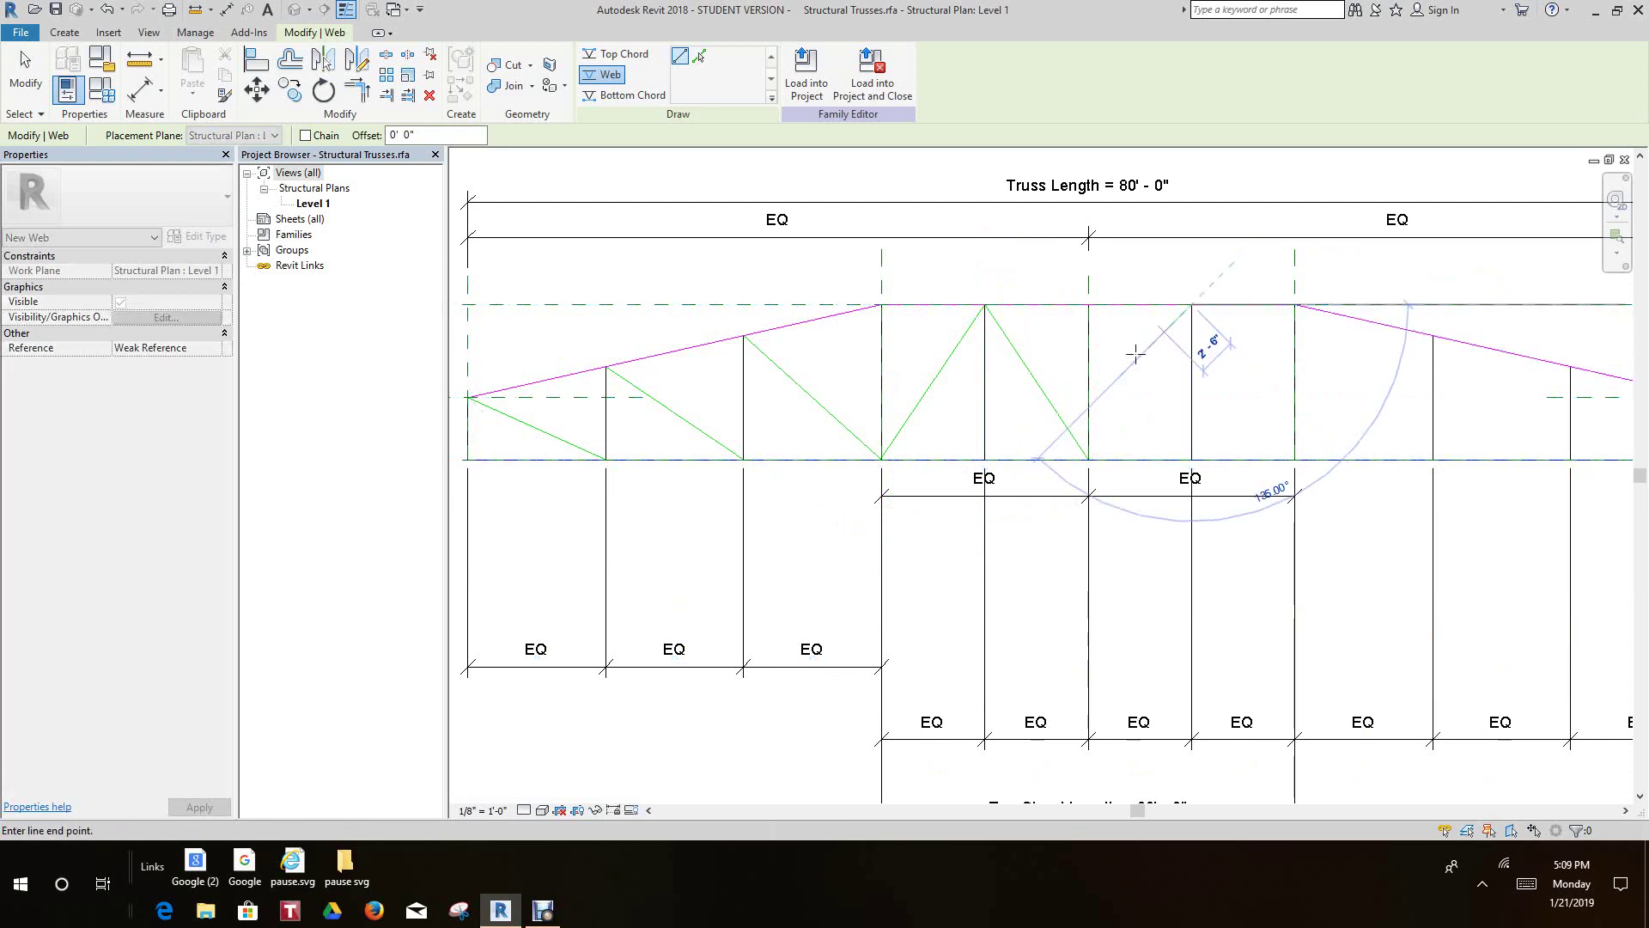
left_click(1089, 460)
scroll(1200, 335, "up", 1)
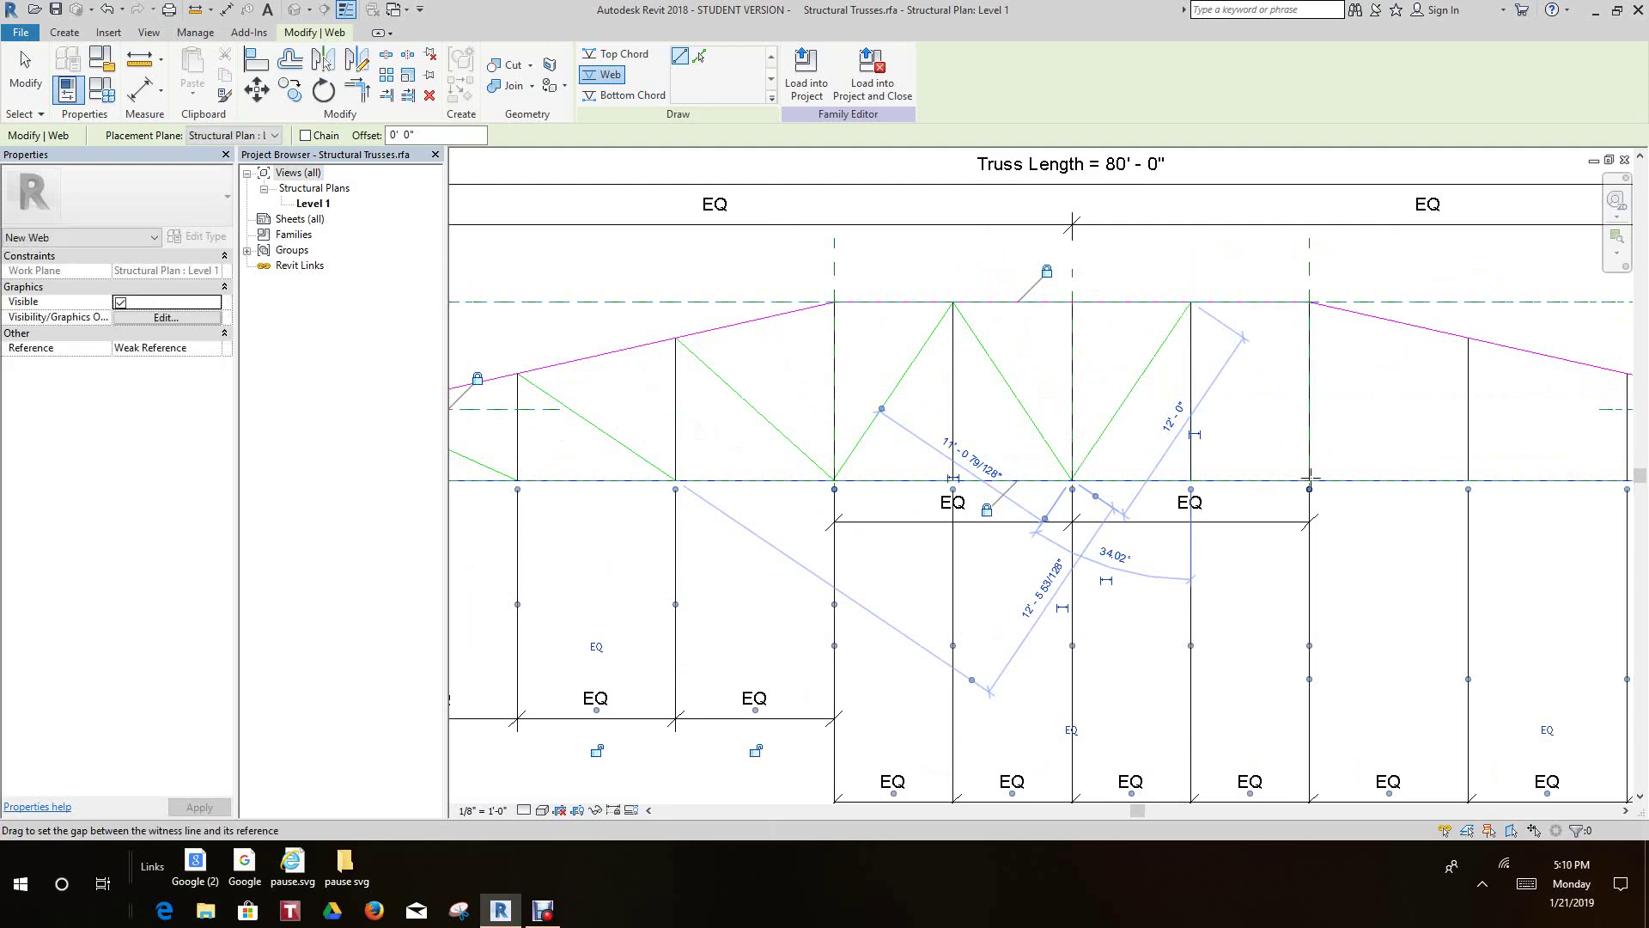
left_click(1190, 304)
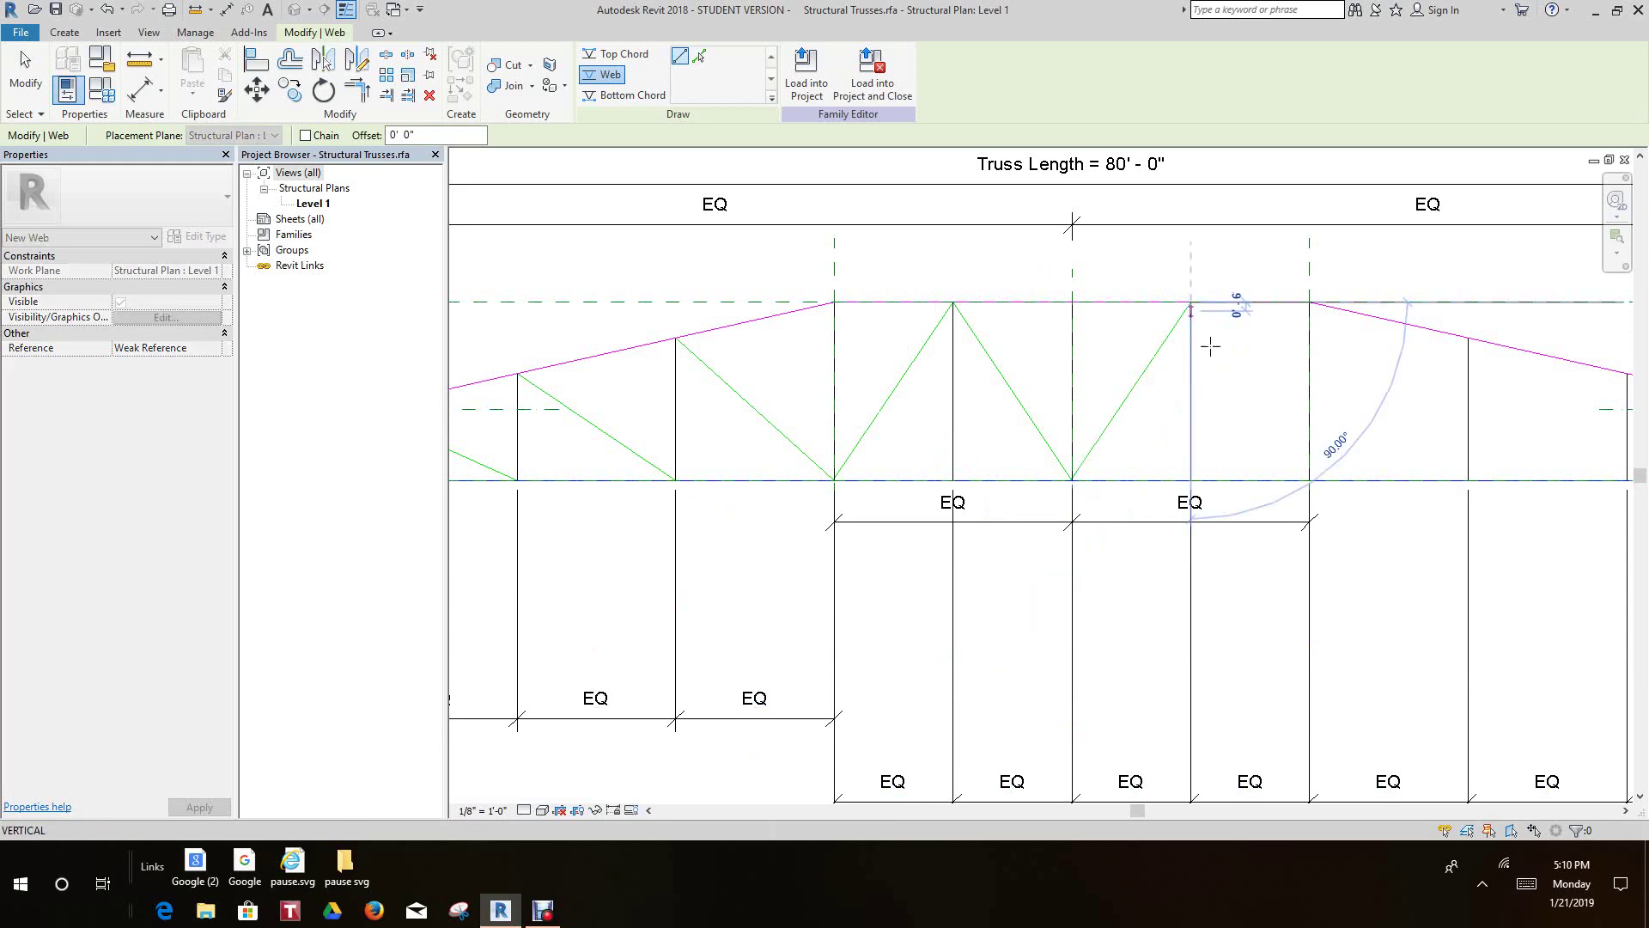
left_click(1309, 480)
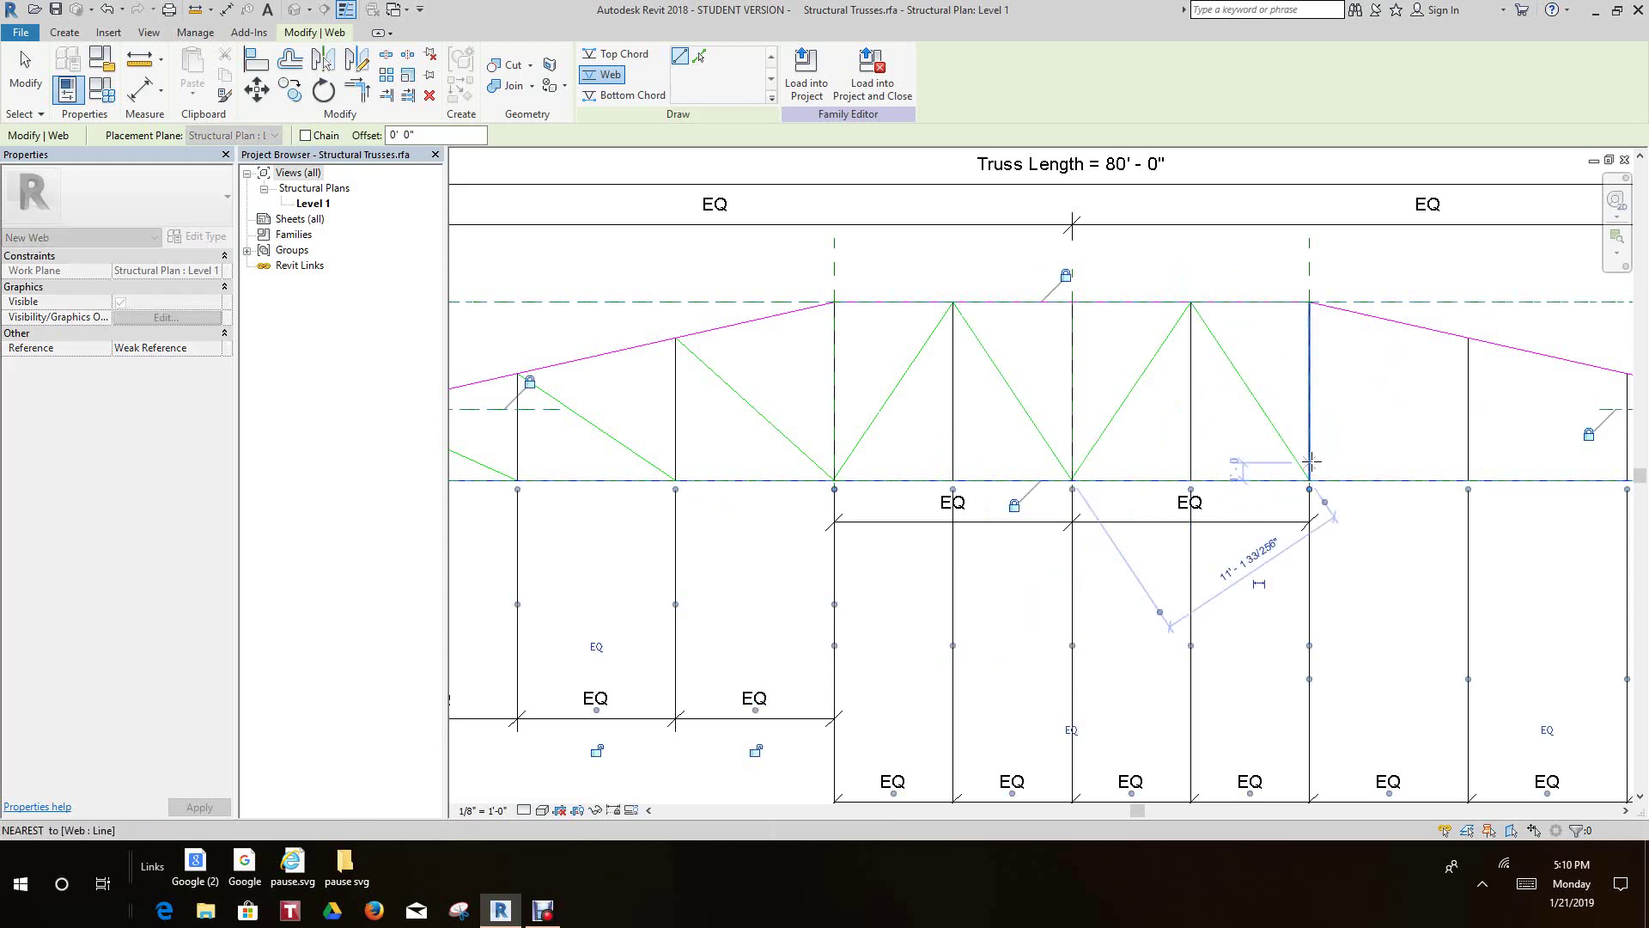
Draw three diagonal webs in the right sloped section, each from a vertical's top down to the base of the next vertical toward the centre.
middle_click_drag(1206, 440, 934, 386)
scroll(933, 387, "down", 1)
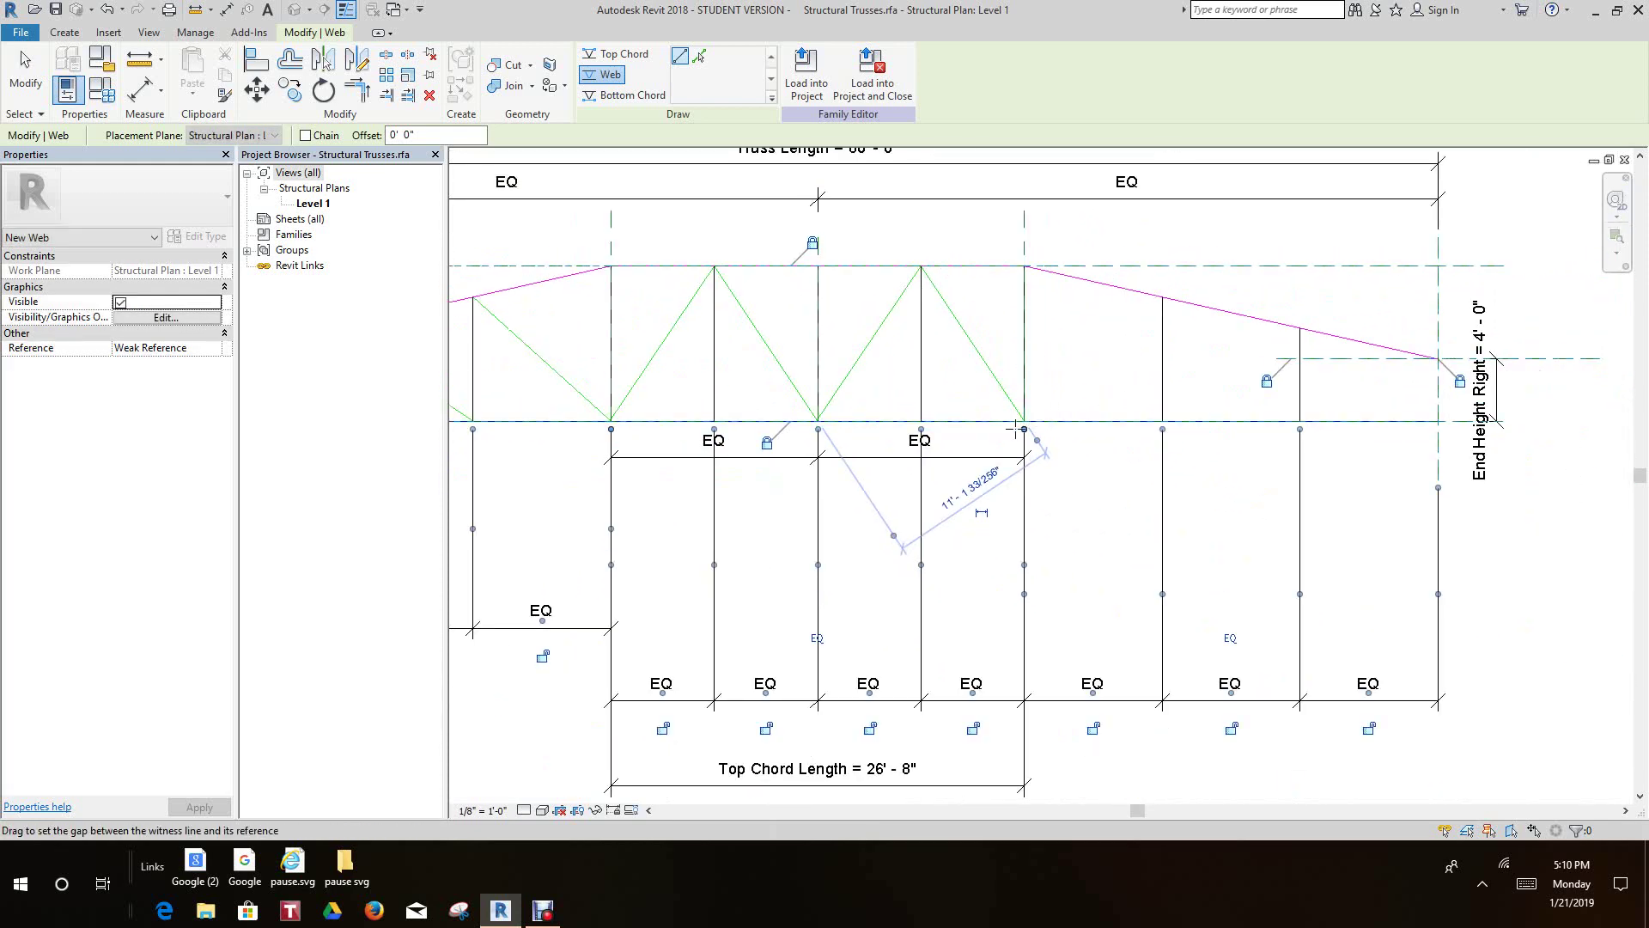
left_click(1163, 297)
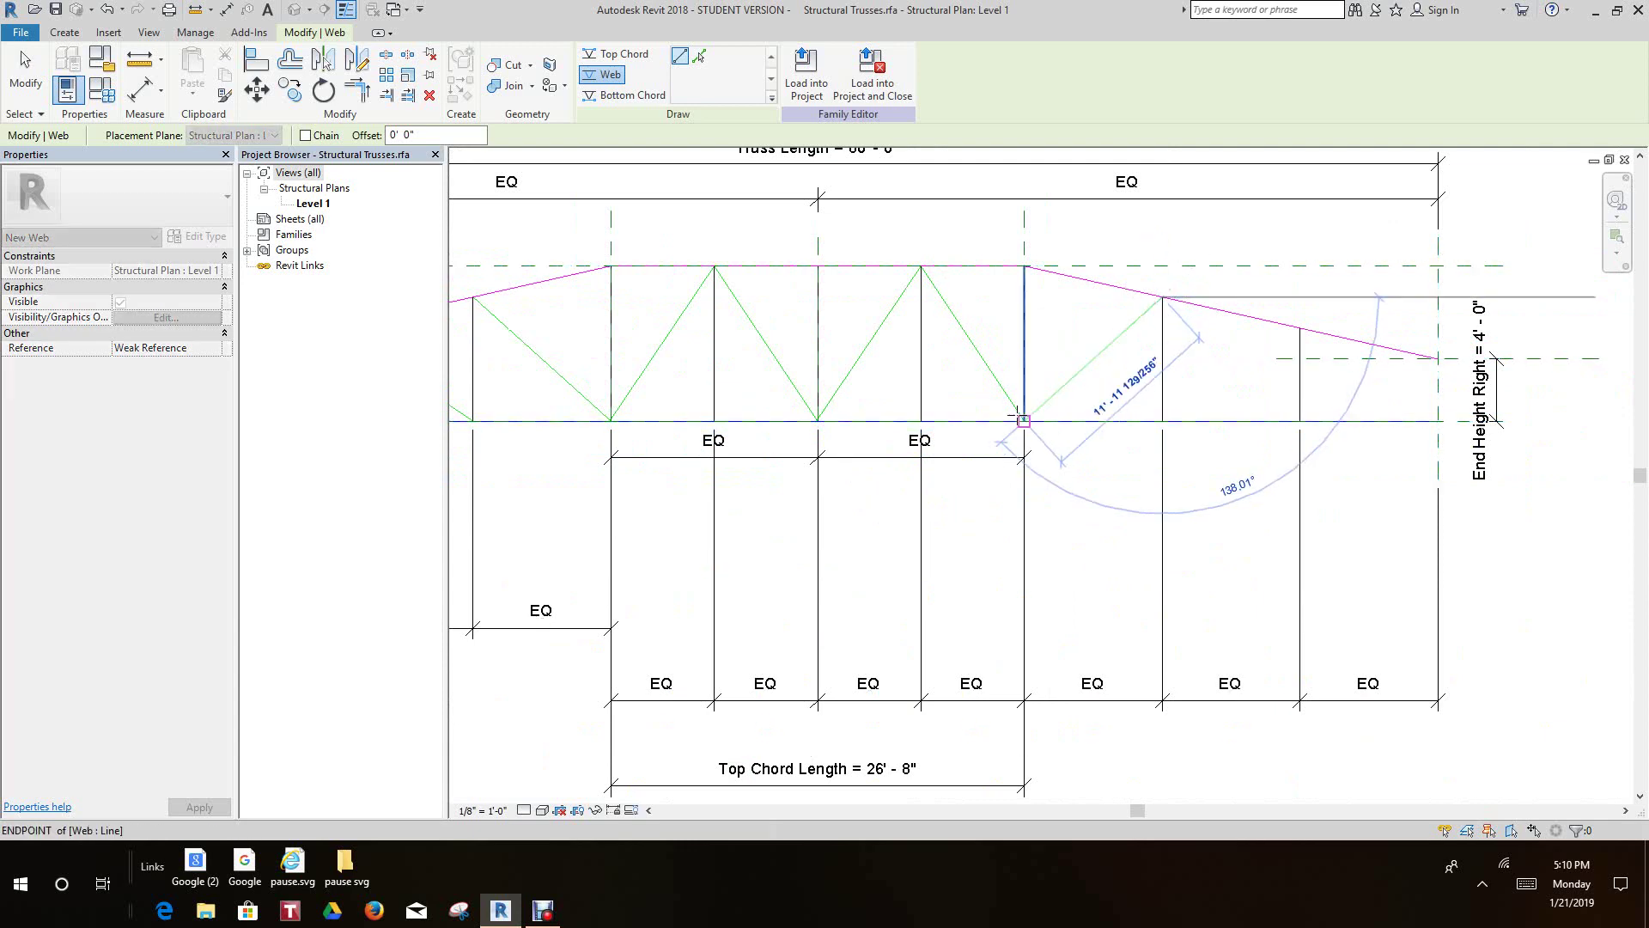
scroll(1022, 416, "up", 3)
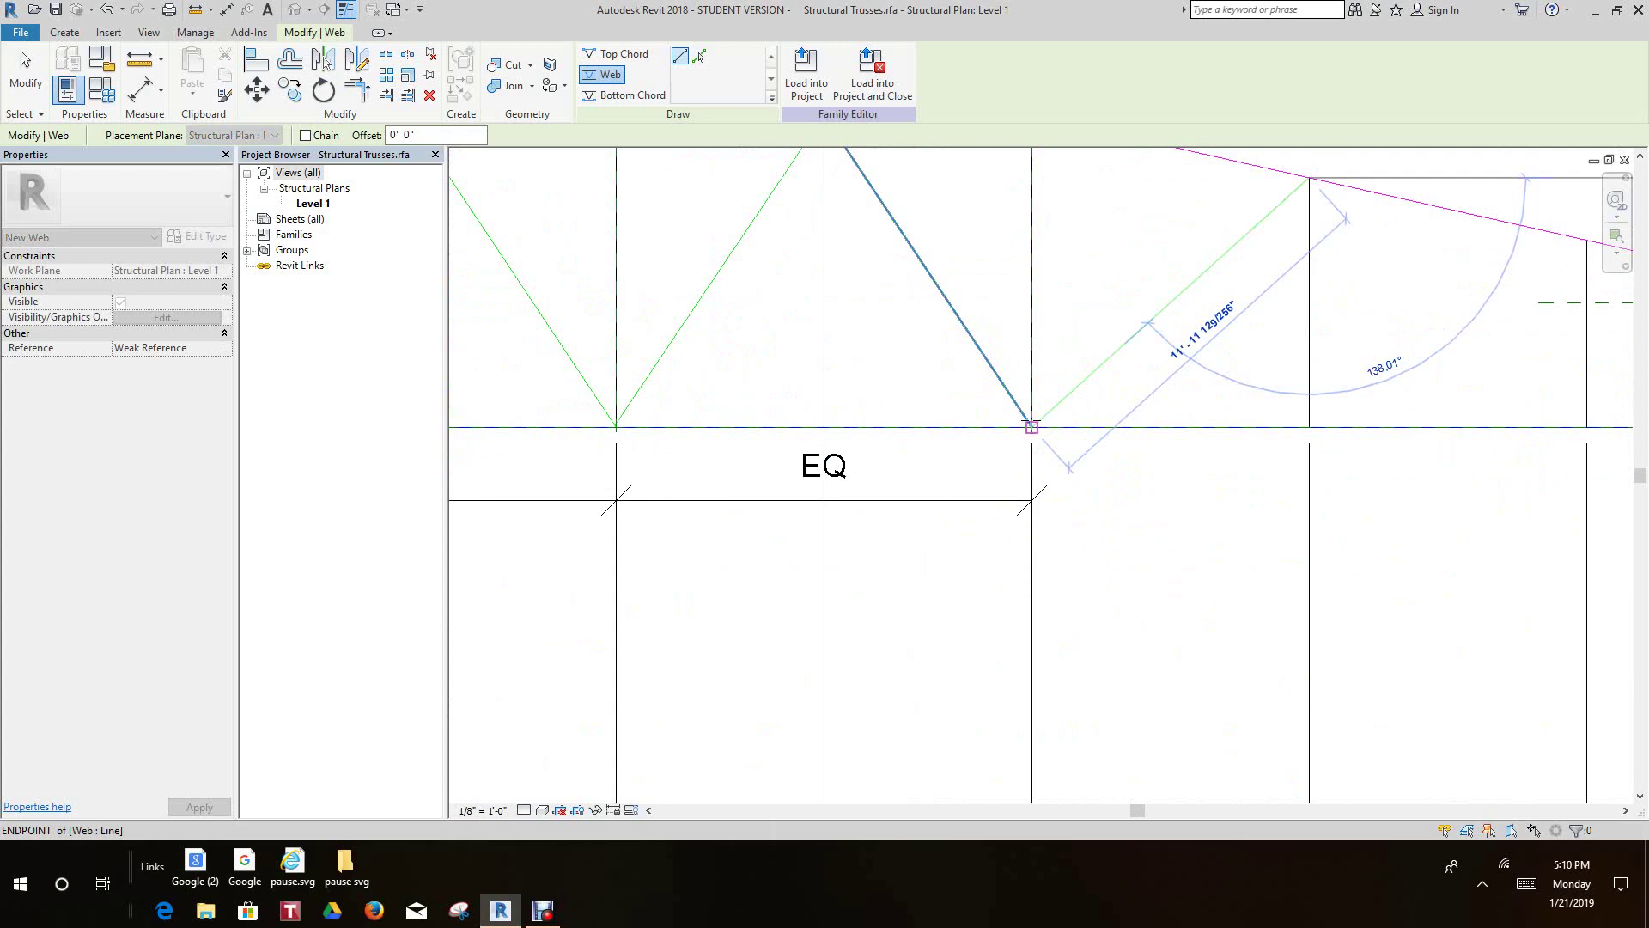
left_click(1032, 426)
scroll(1069, 425, "down", 2)
middle_click_drag(1080, 428, 897, 450)
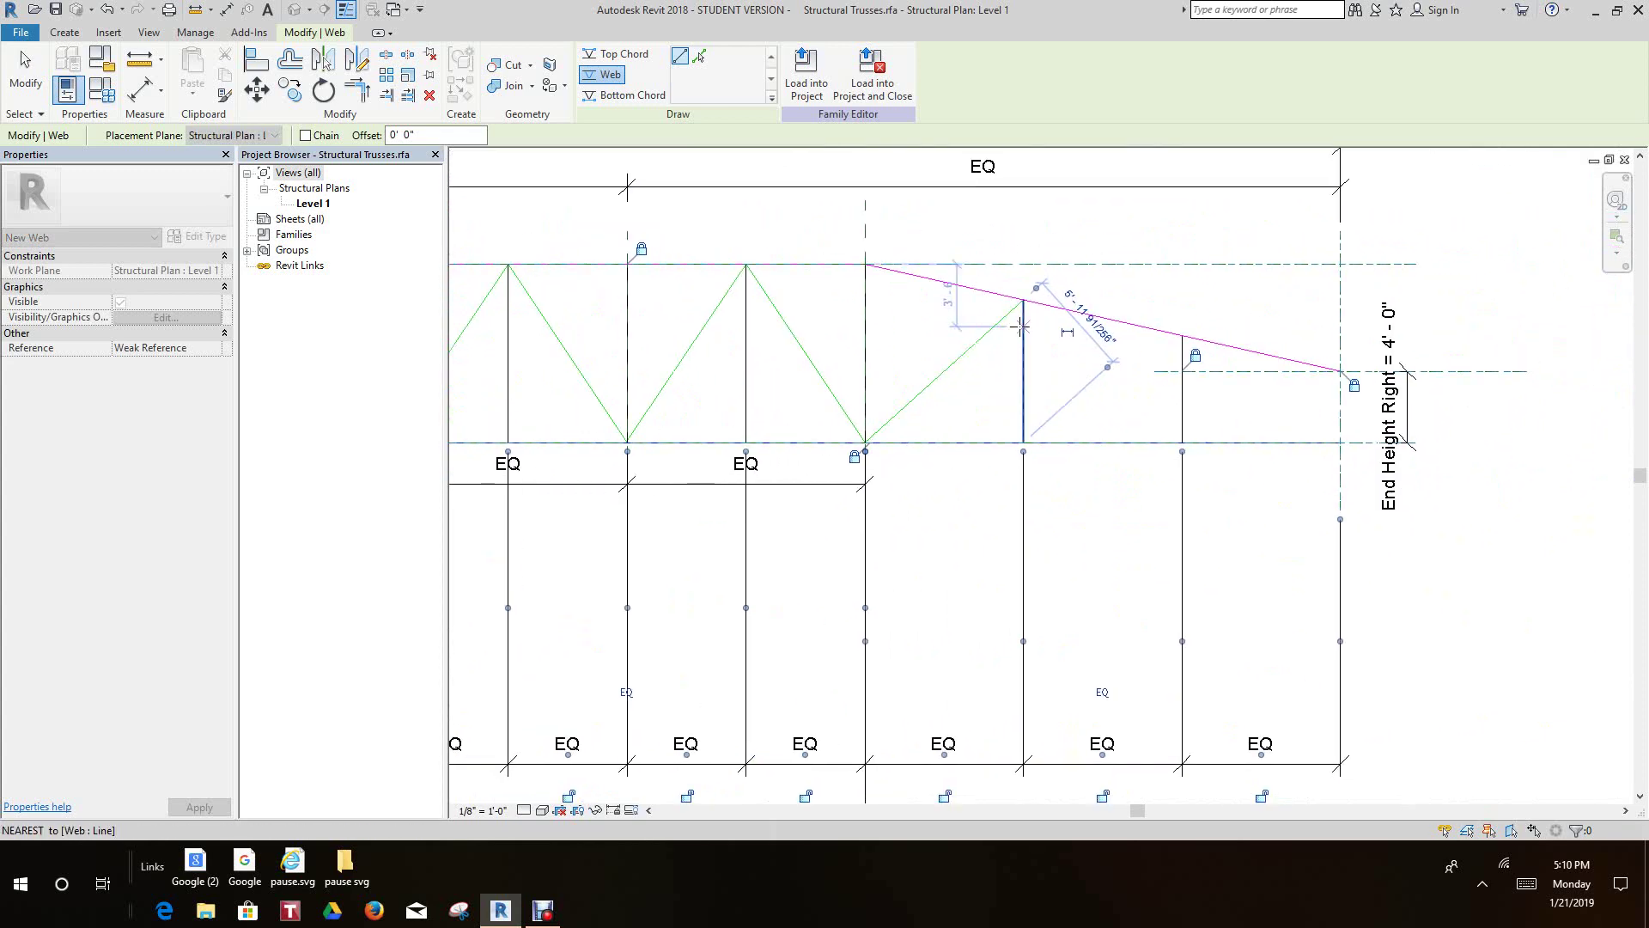
left_click(1022, 320)
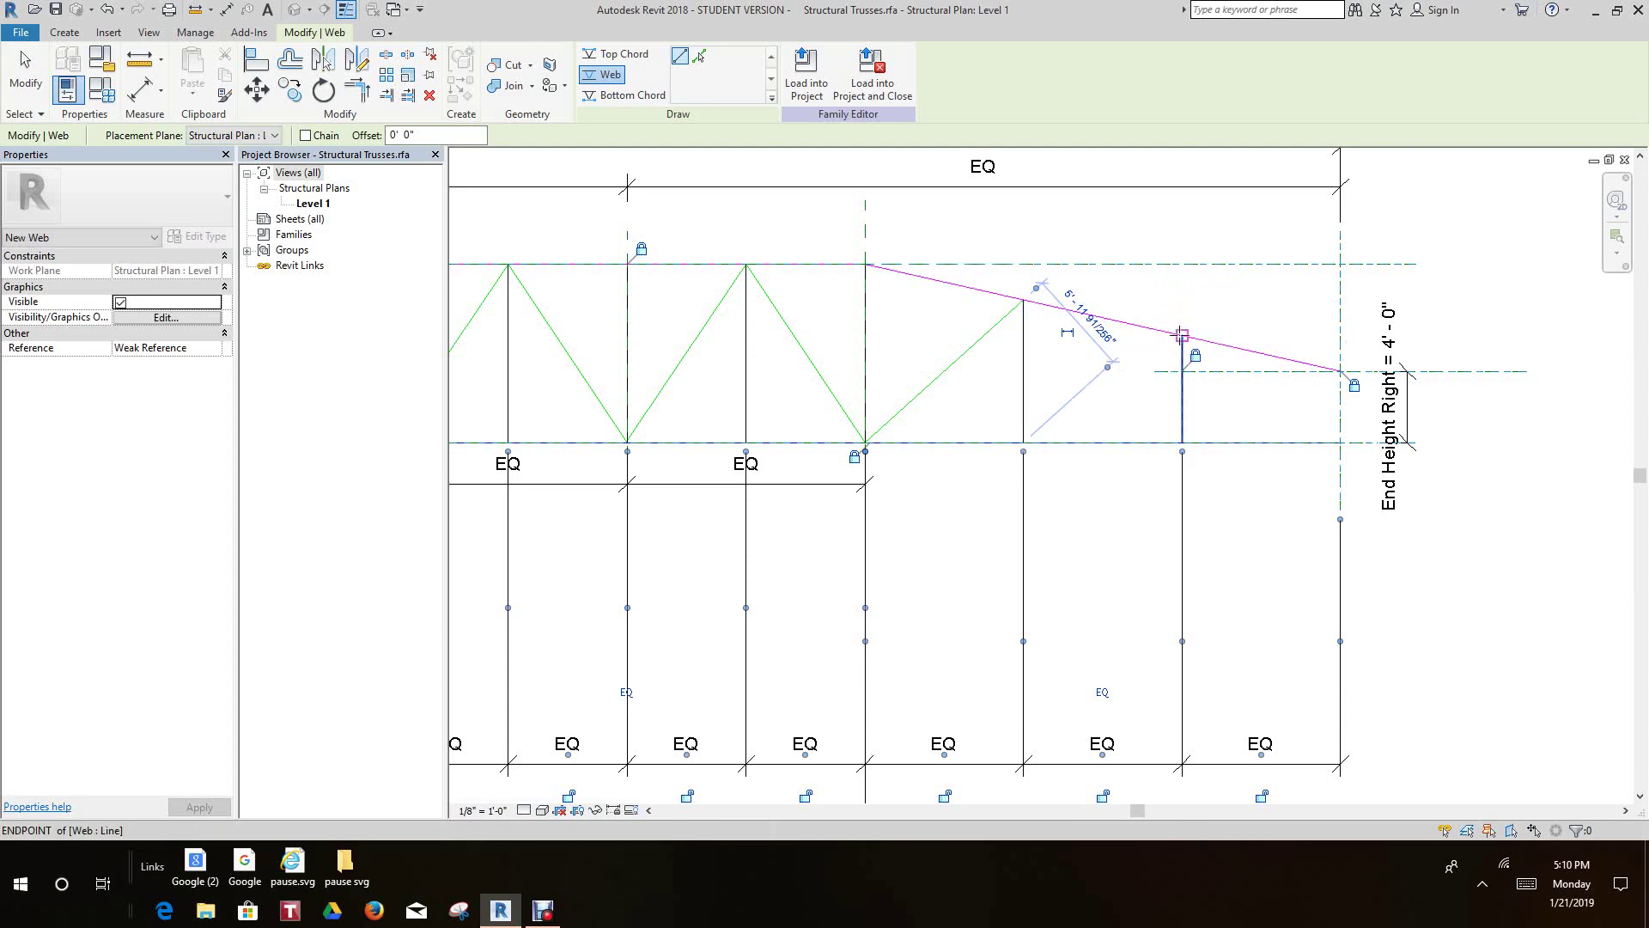
left_click(1182, 335)
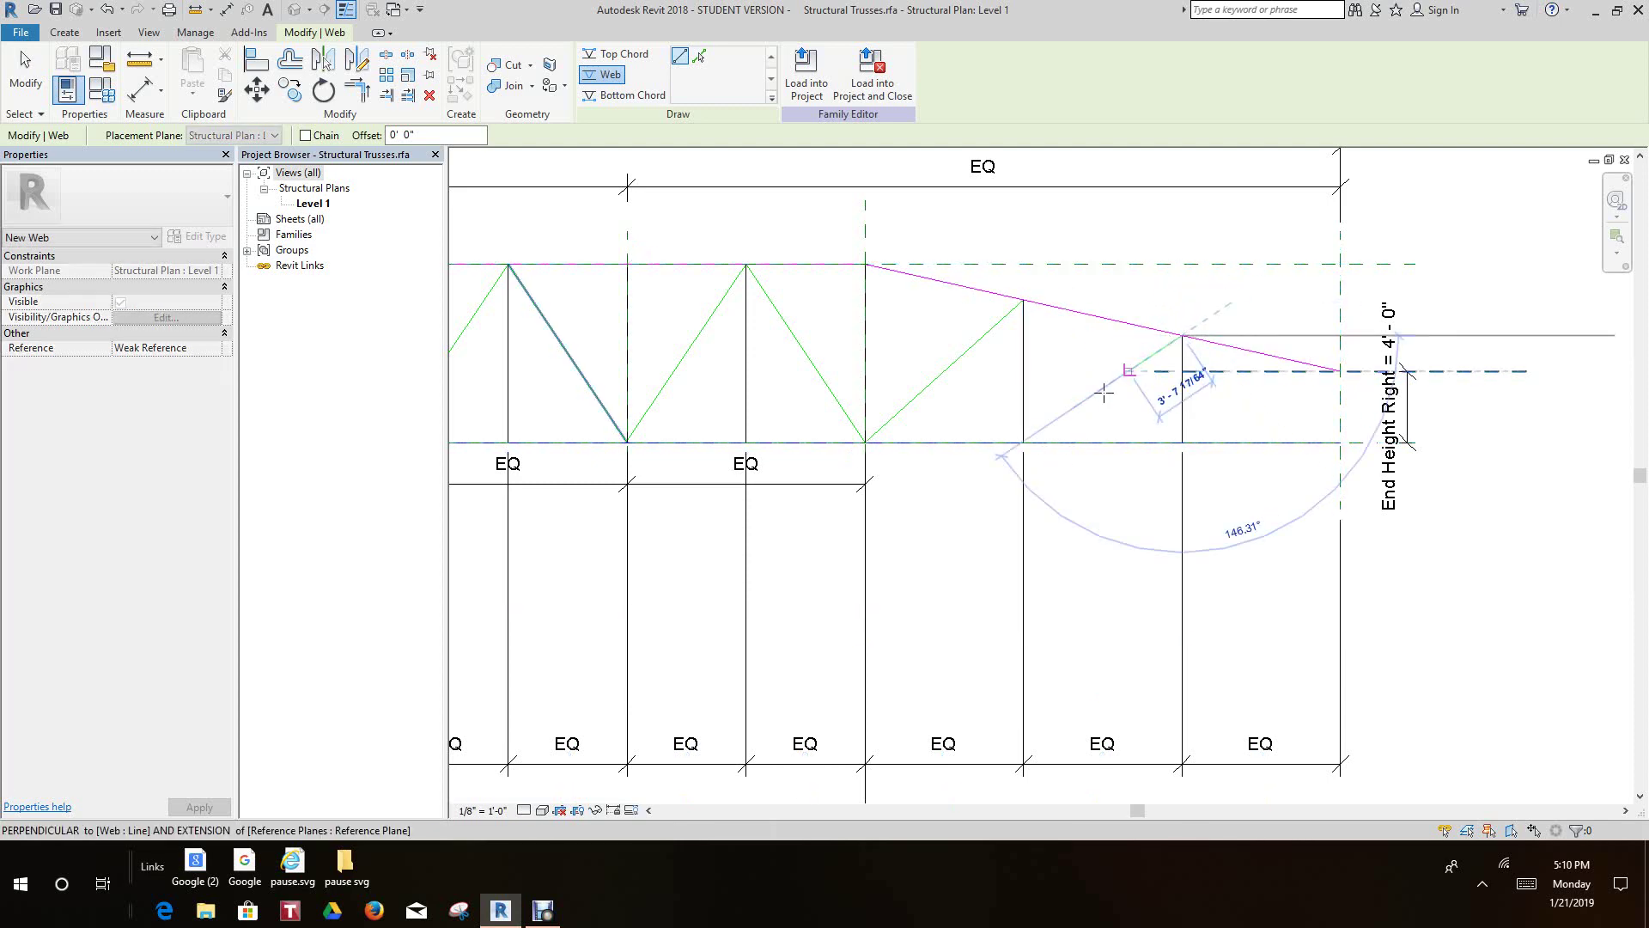
left_click(1019, 443)
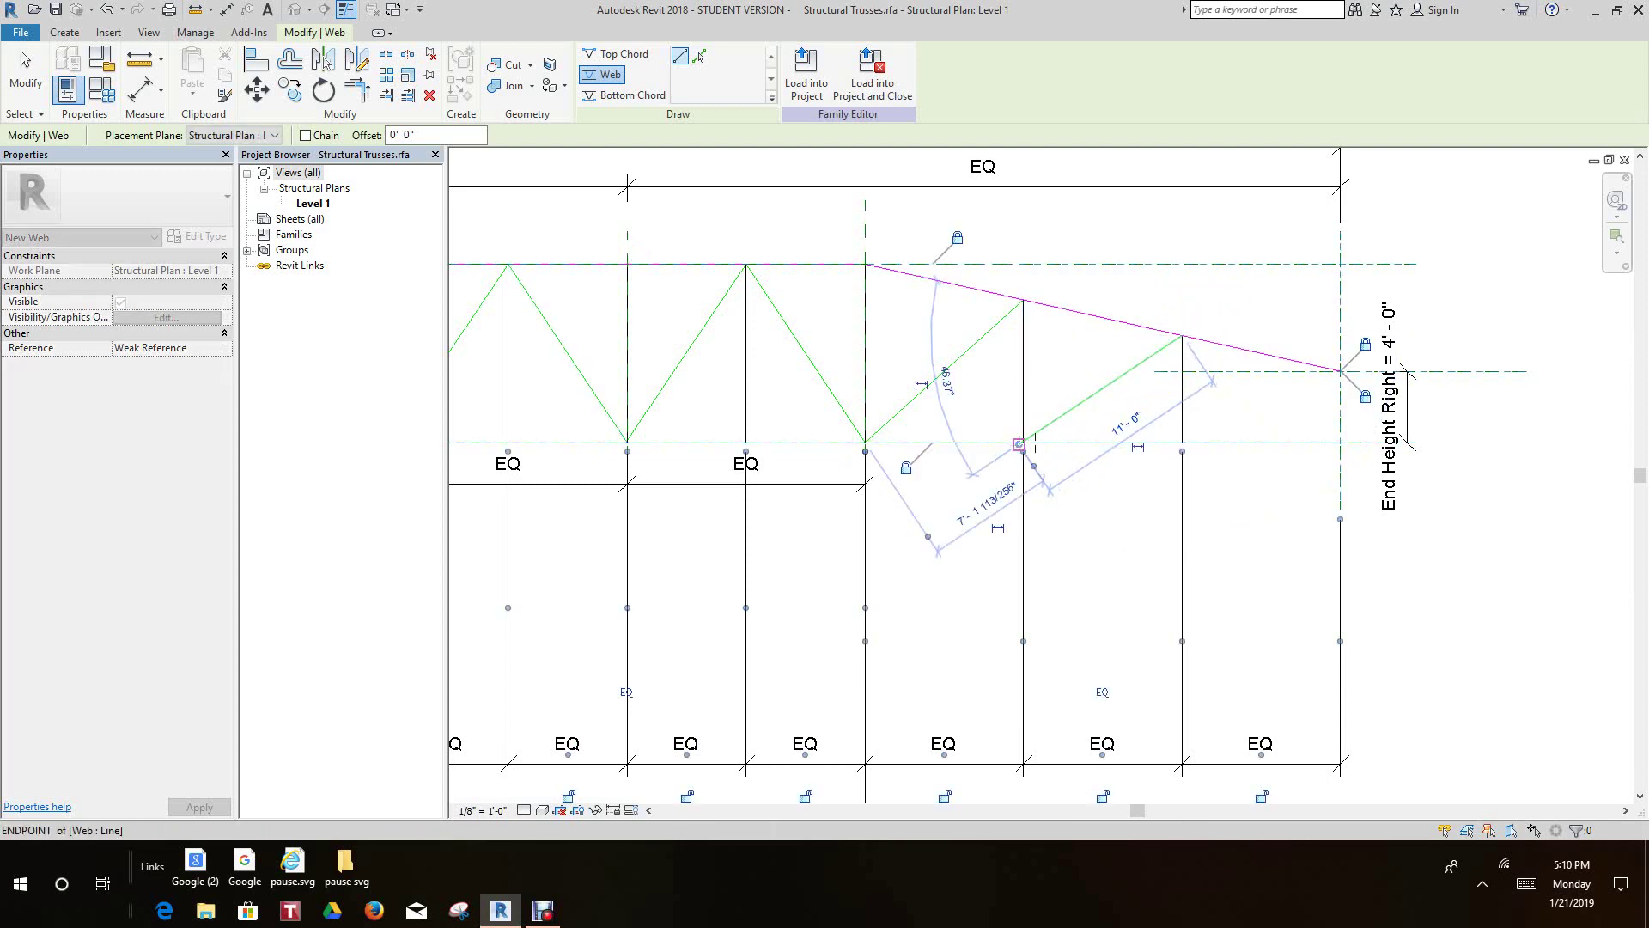
left_click(1342, 372)
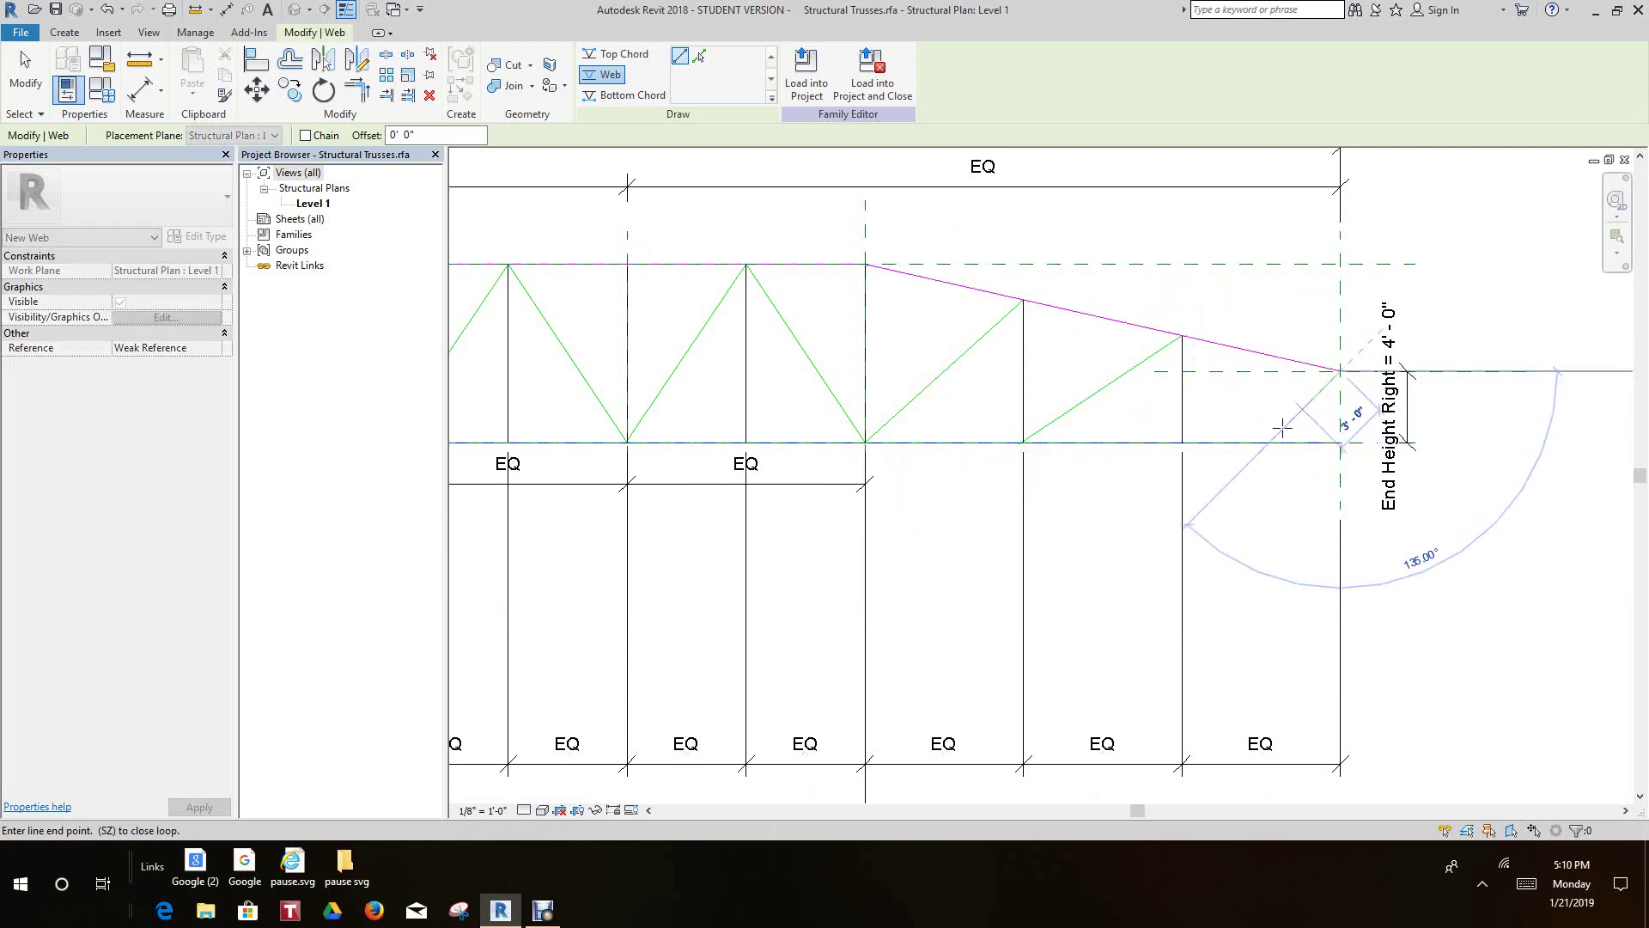
left_click(1182, 443)
Finish the Web command and examine the complete truss layout with its diagonal webs.
scroll(1288, 429, "down", 3)
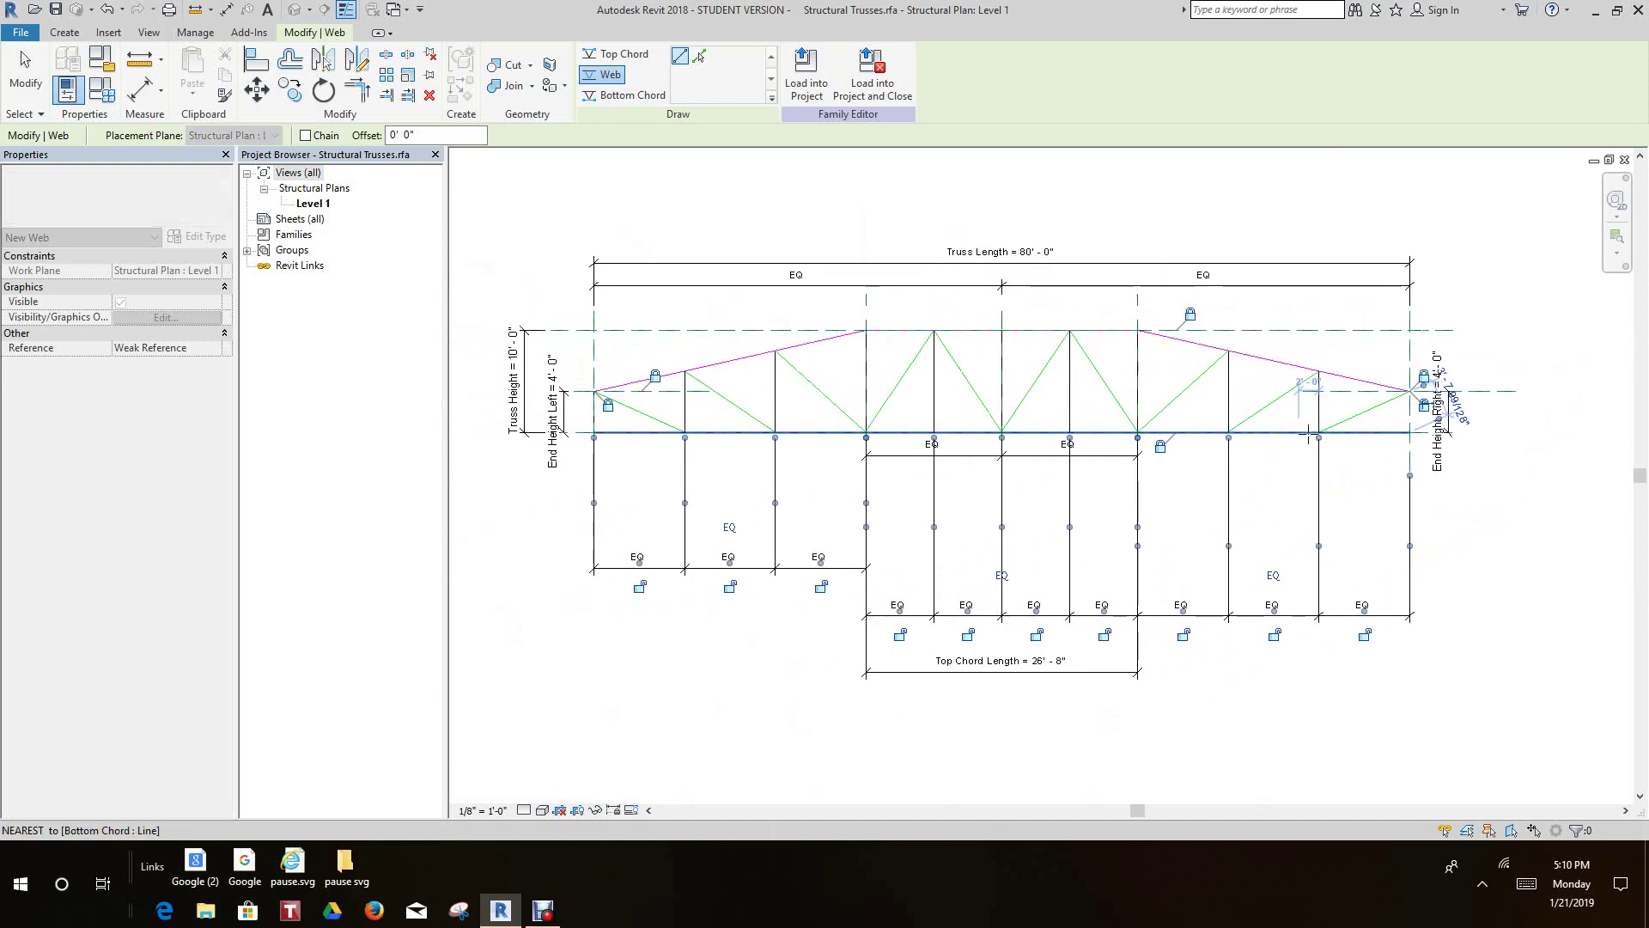
middle_click_drag(1187, 510, 1210, 538)
scroll(1210, 538, "down", 1)
mouse_move(1062, 507)
middle_mouse_down()
mouse_move(1100, 435)
mouse_move(1097, 467)
middle_mouse_up()
scroll(1101, 435, "down", 4)
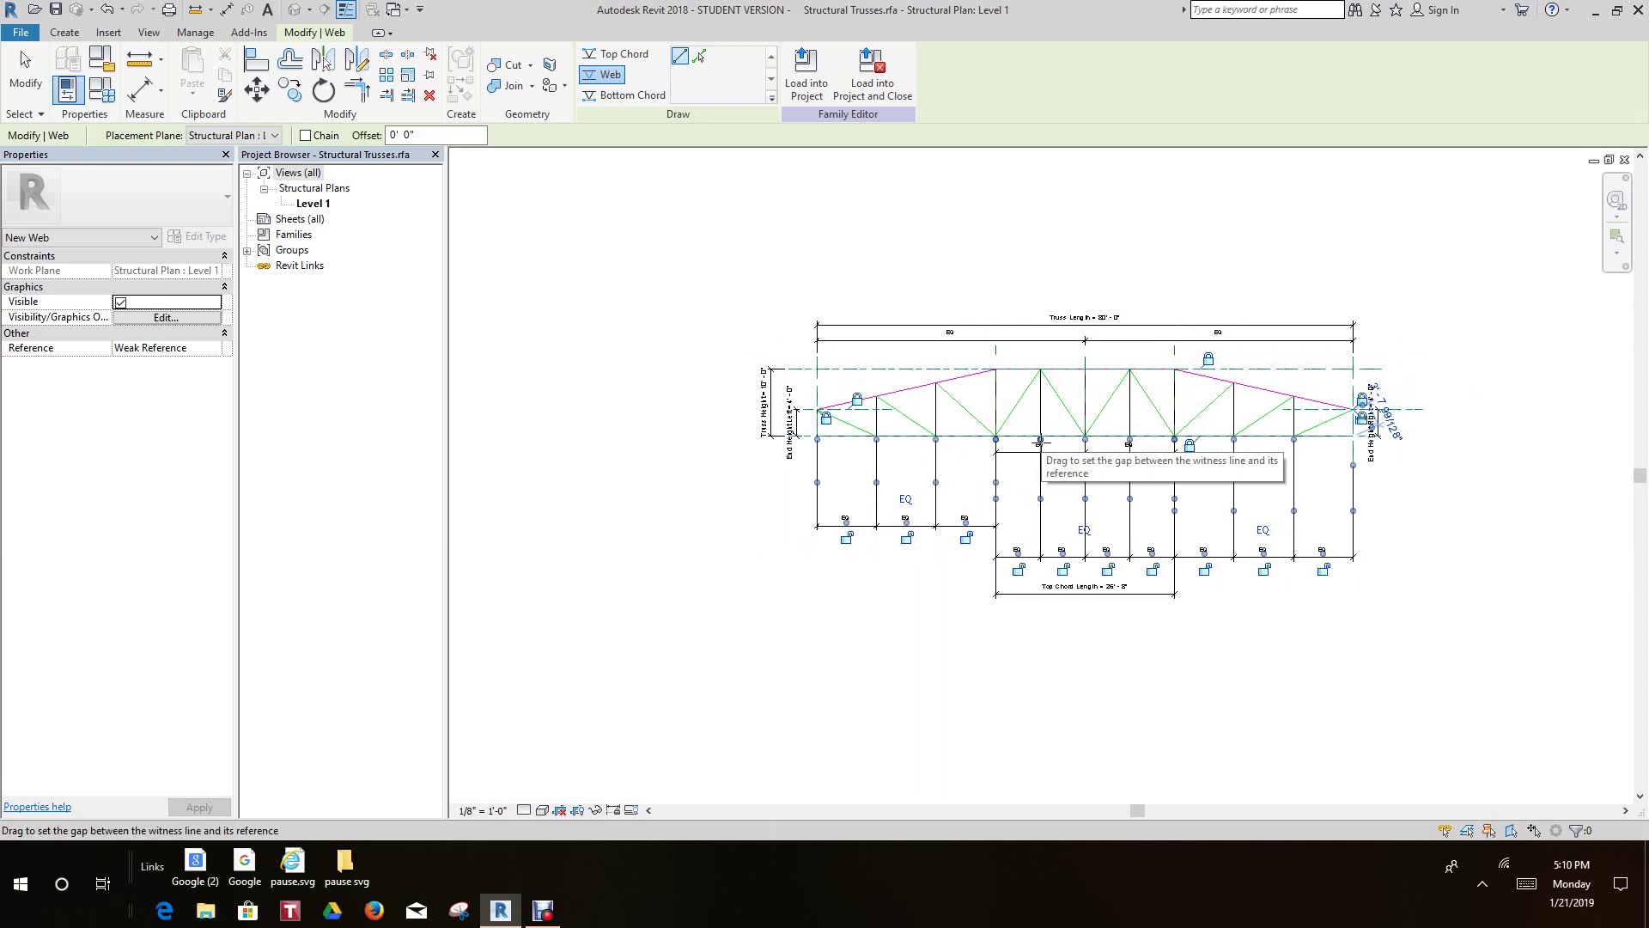
scroll(1016, 442, "down", 1)
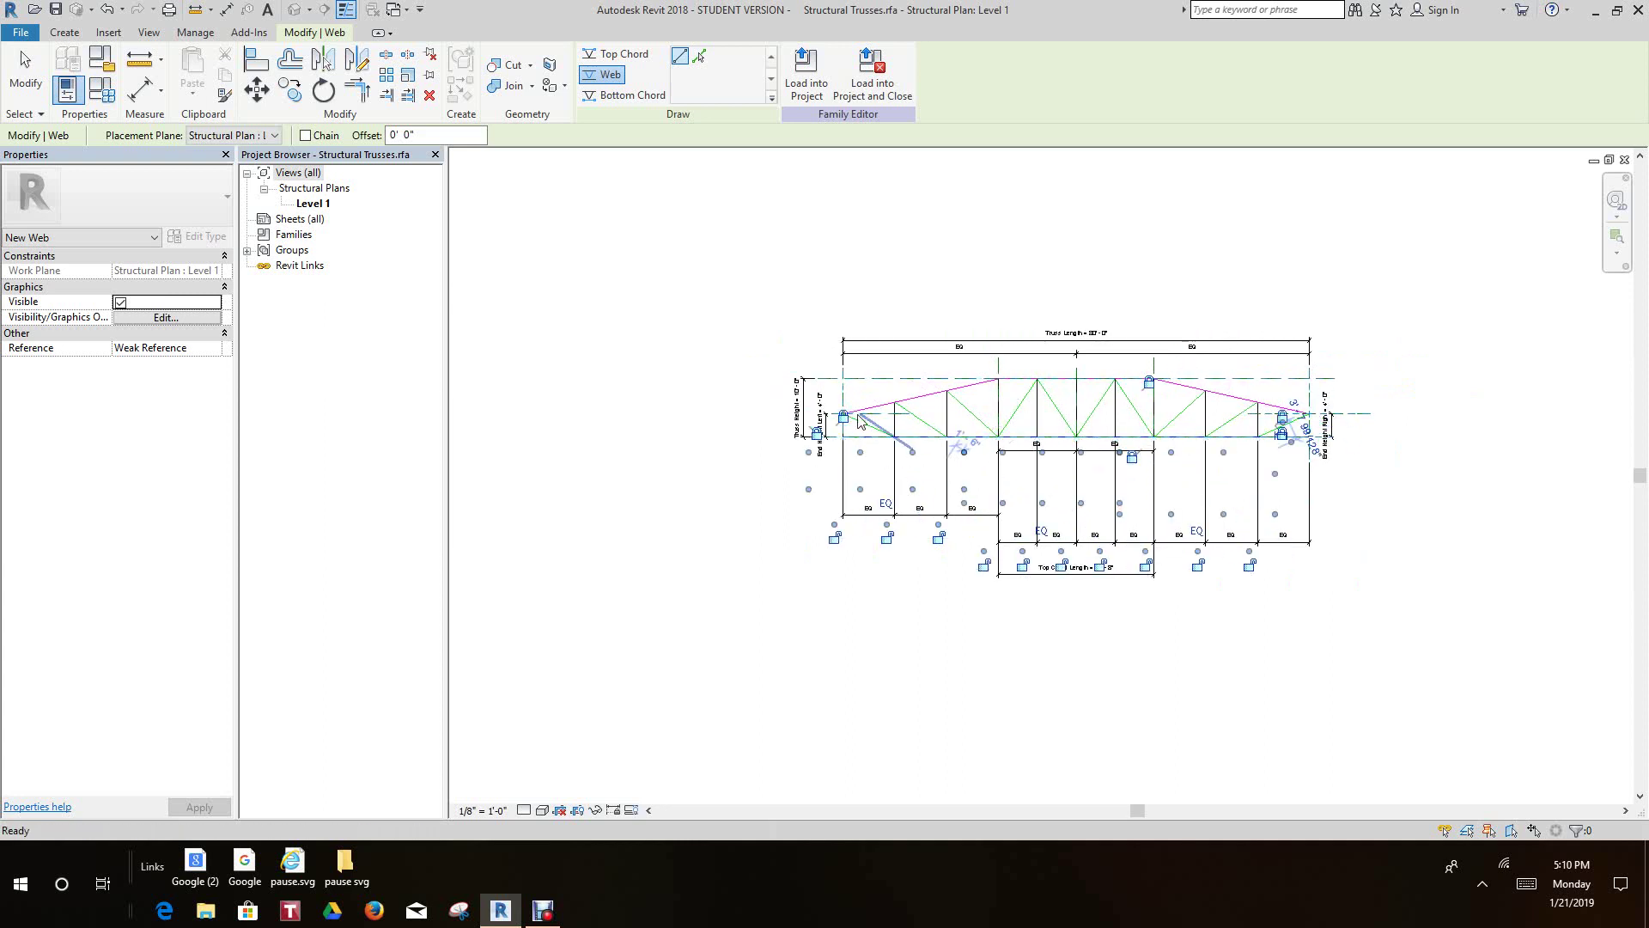
middle_click_drag(1016, 443, 934, 450)
scroll(933, 451, "up", 1)
left_click(787, 261)
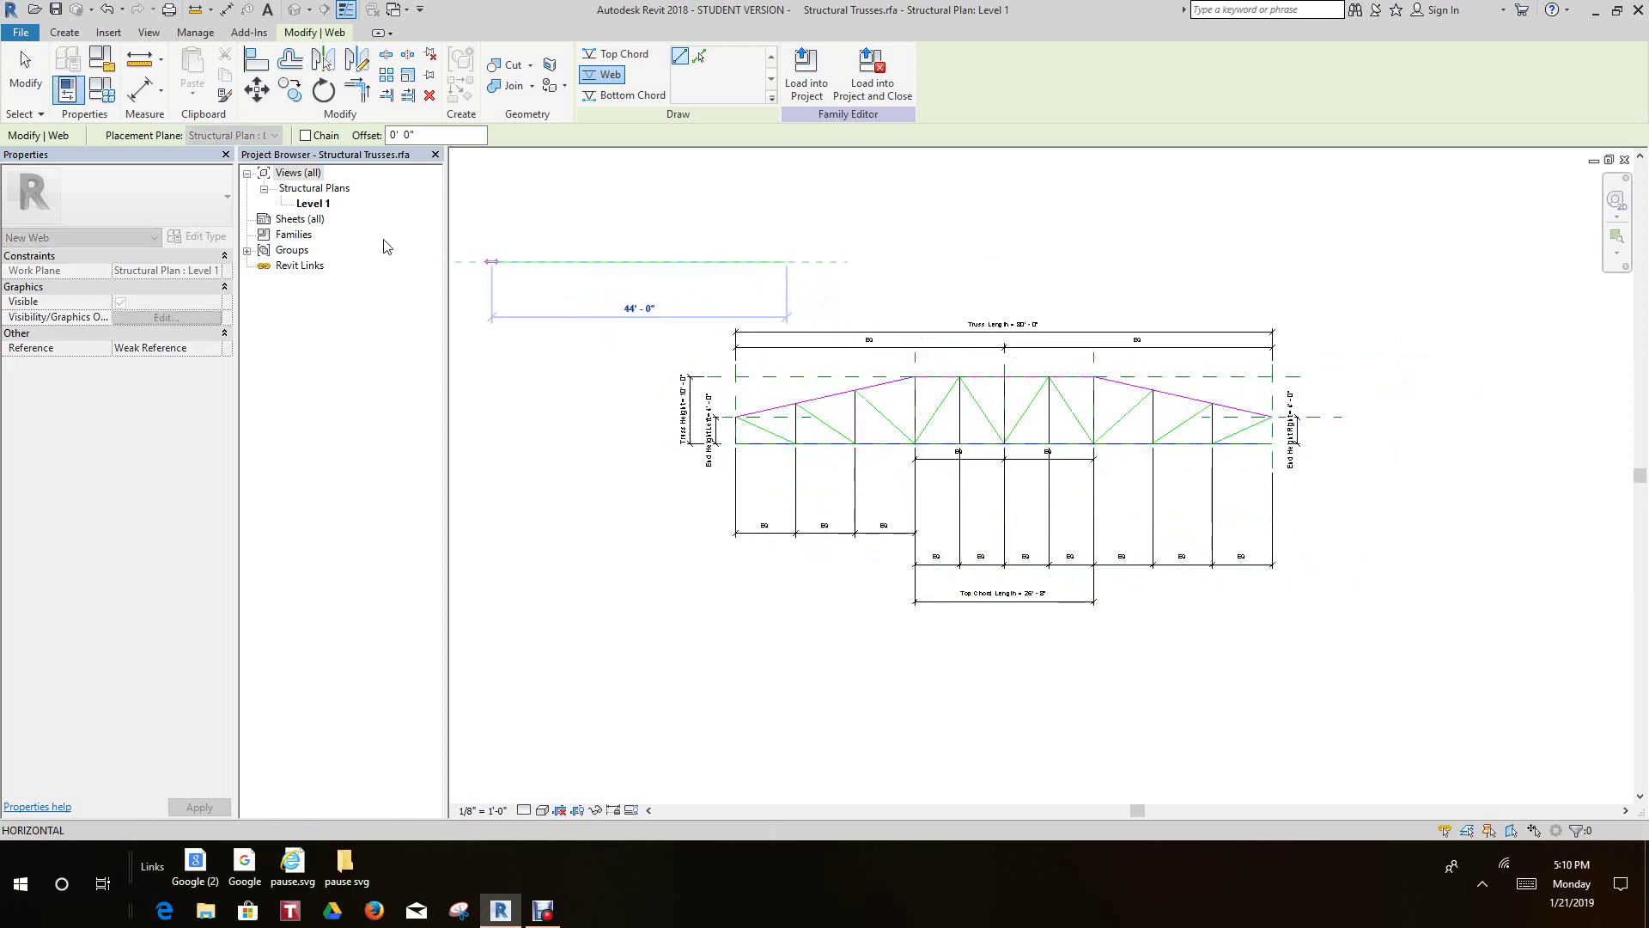
left_click(14, 77)
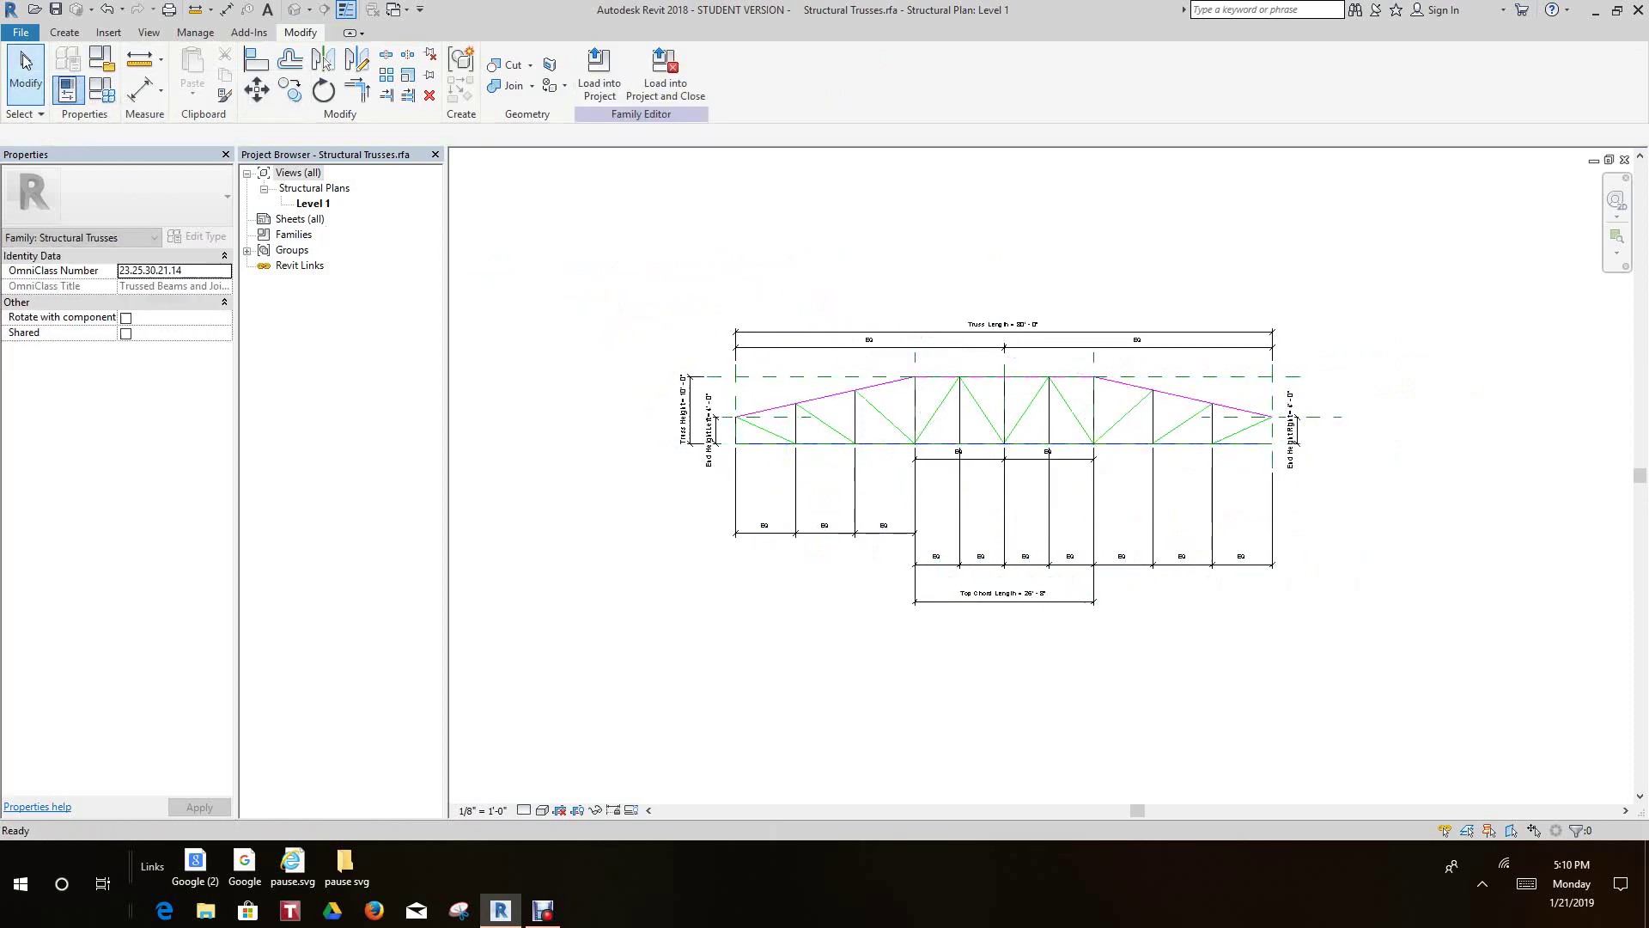
key("z")
key("f")
scroll(971, 481, "up", 3)
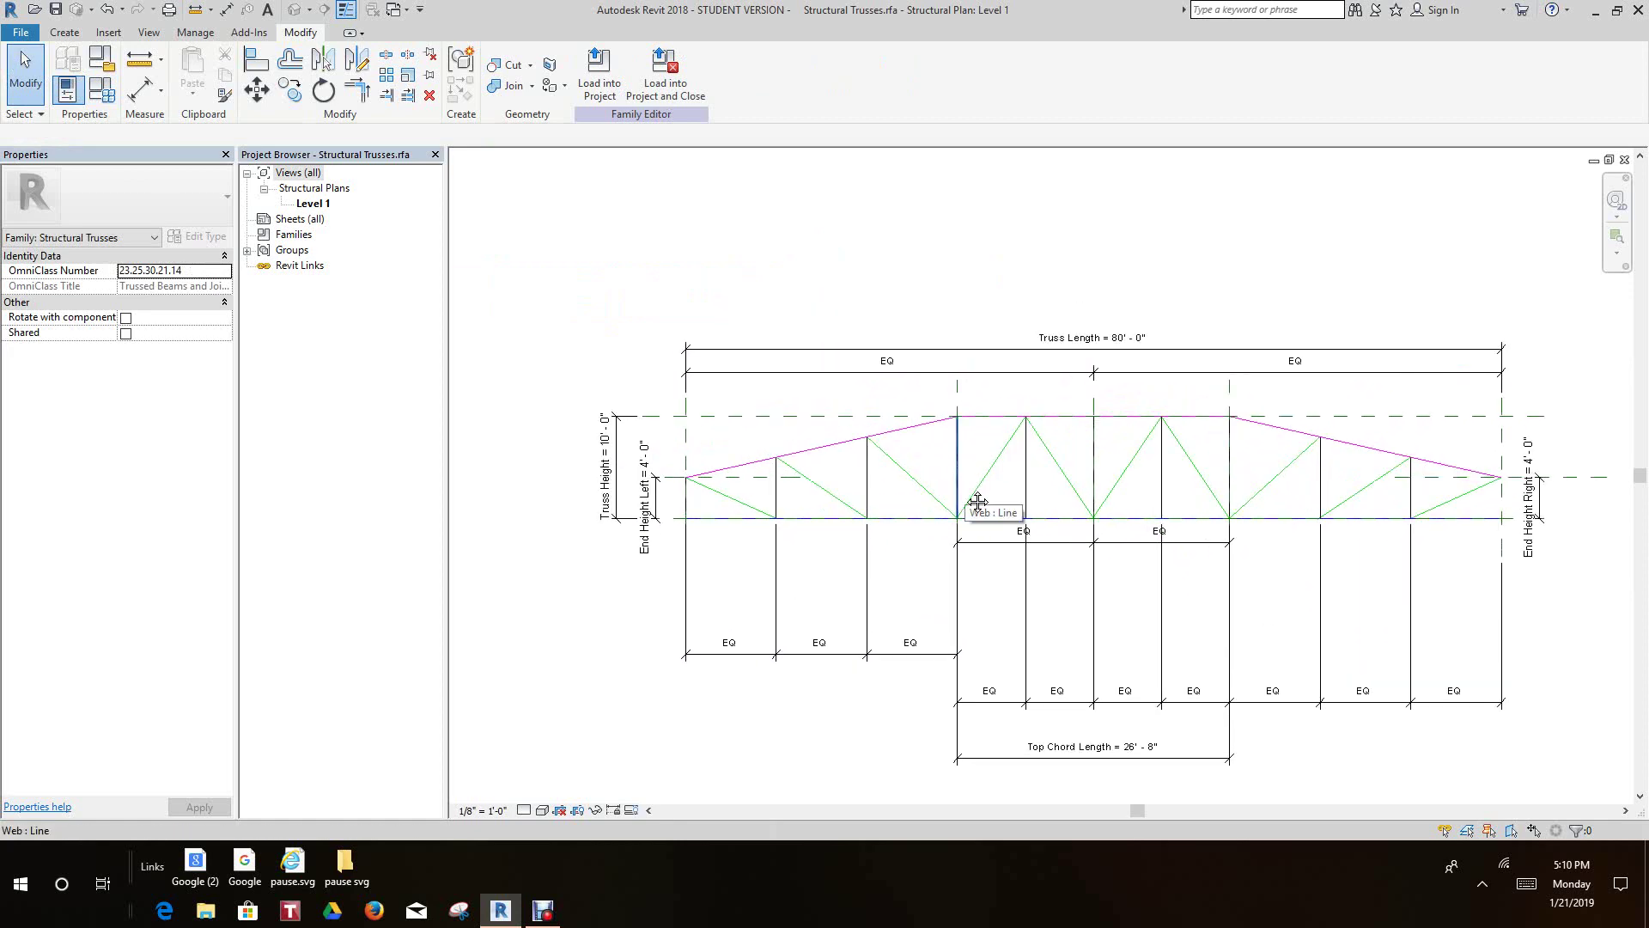
scroll(1091, 516, "up", 3)
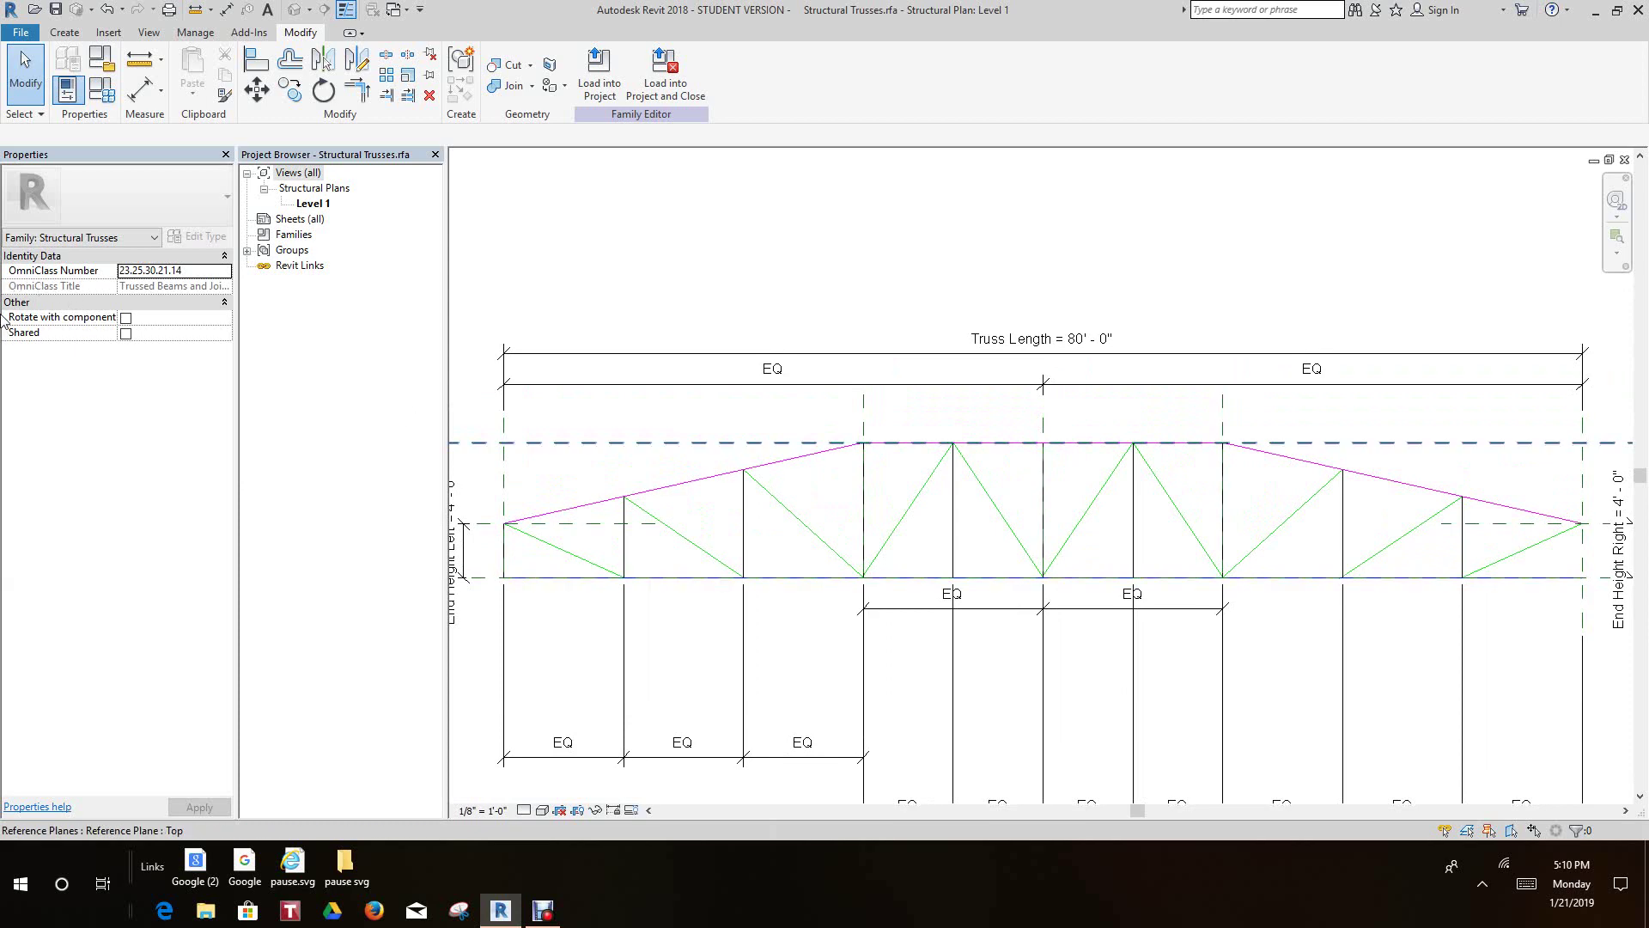
Set the Truss Length parameter to 90' and apply it to flex the truss family.
left_click(103, 90)
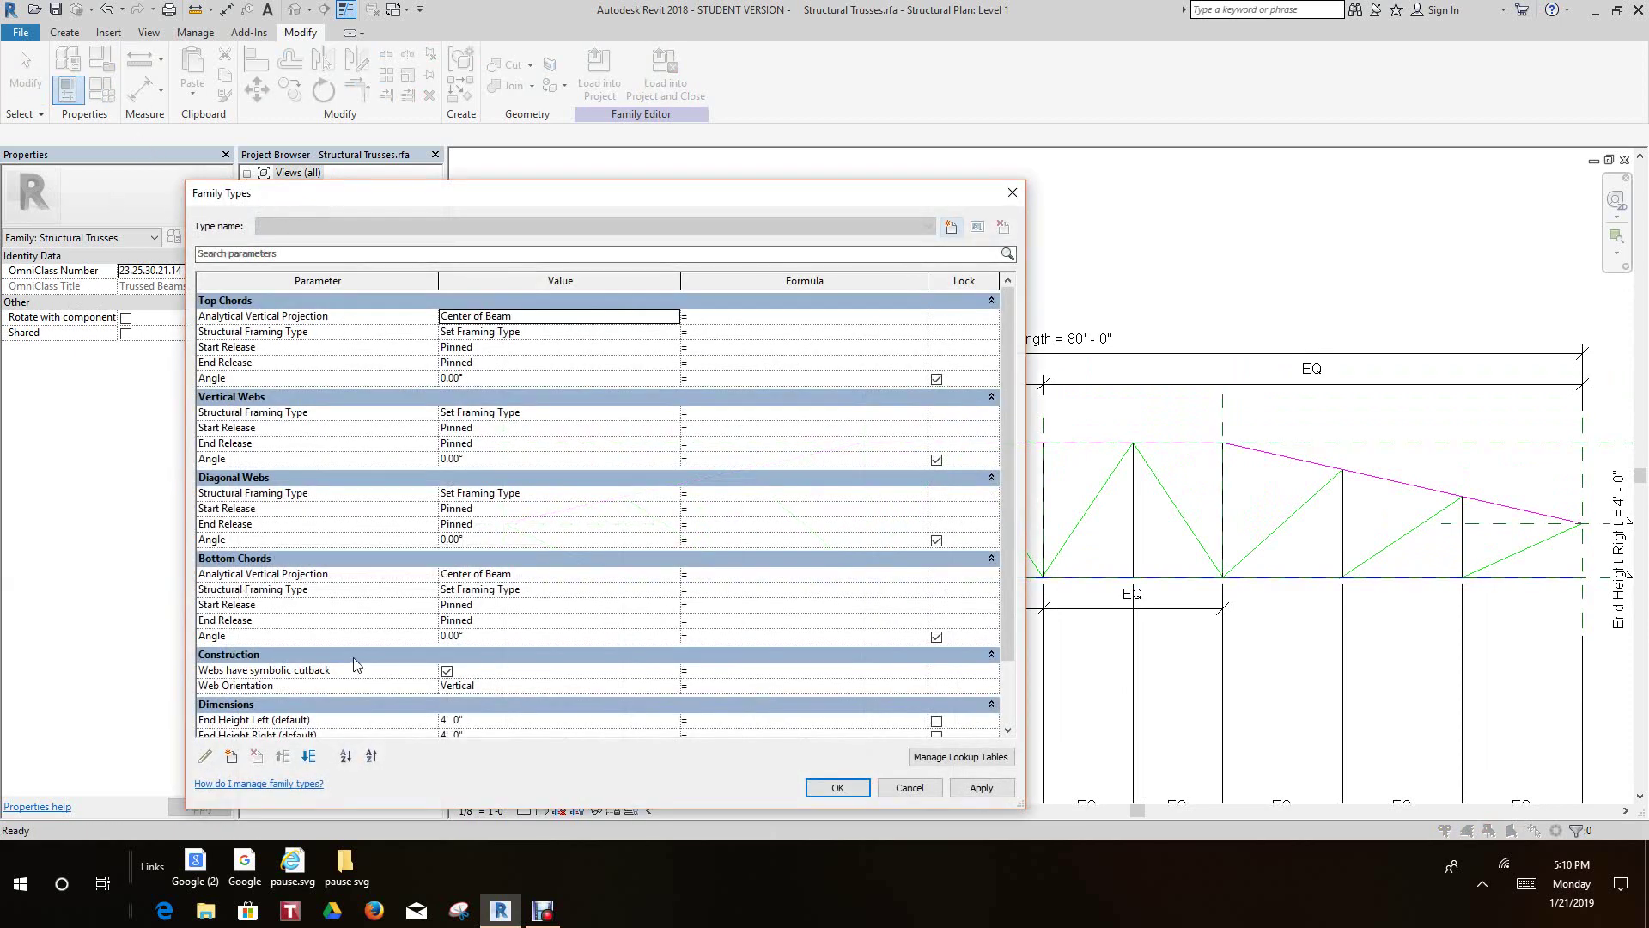
scroll(354, 670, "down", 2)
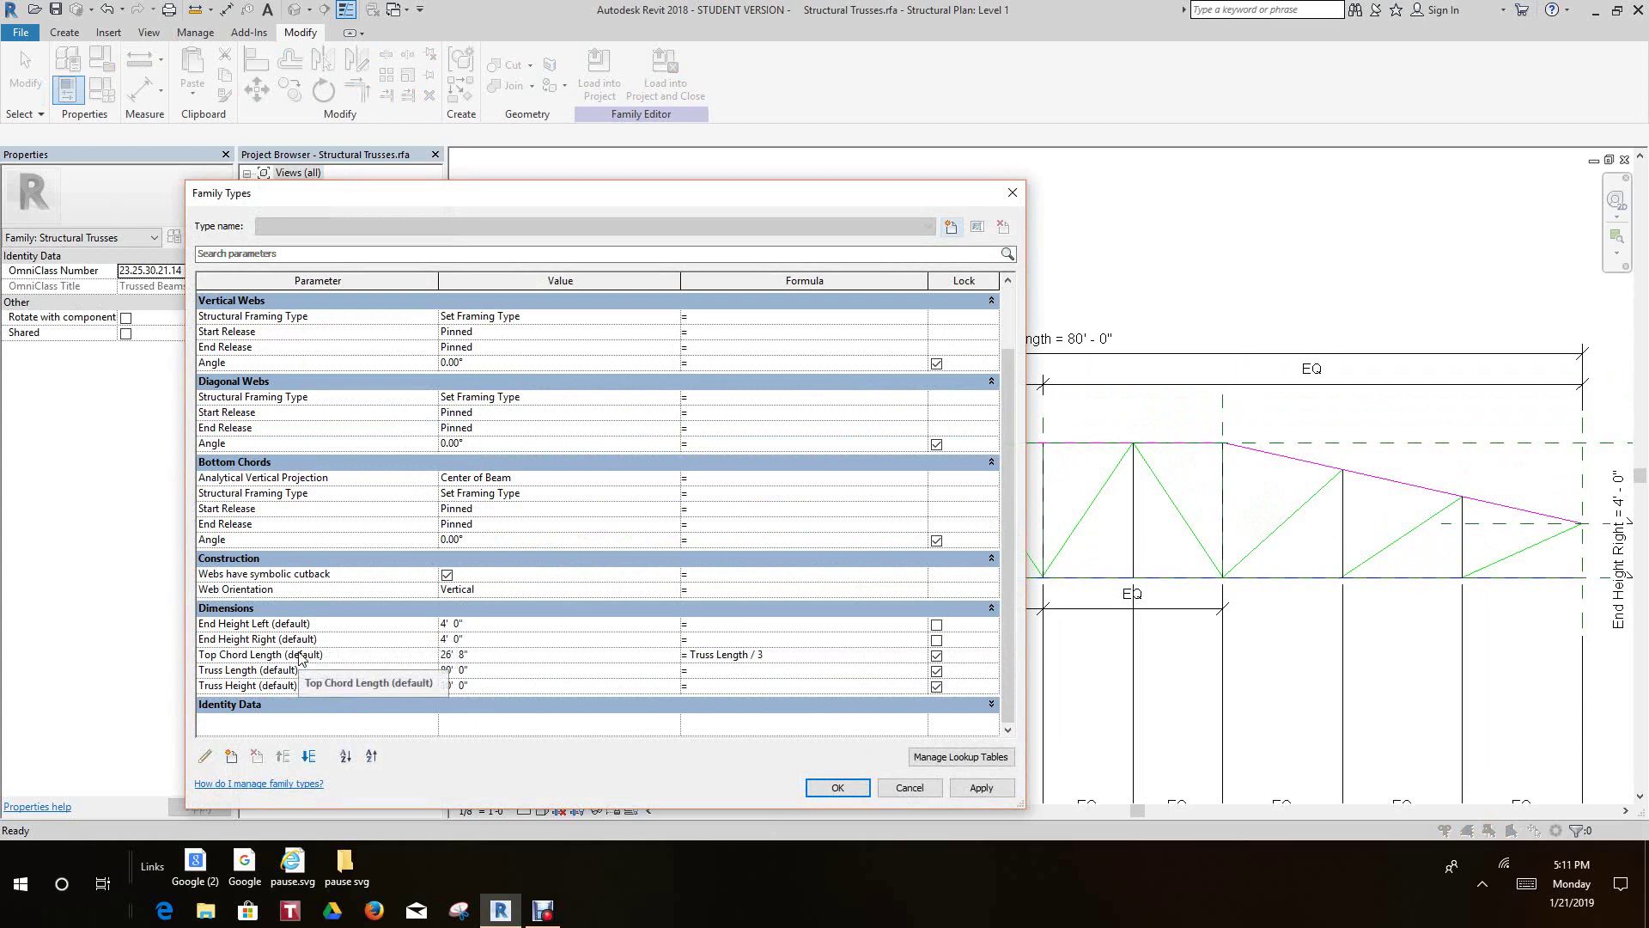
left_click(485, 671)
left_click_drag(487, 672, 446, 681)
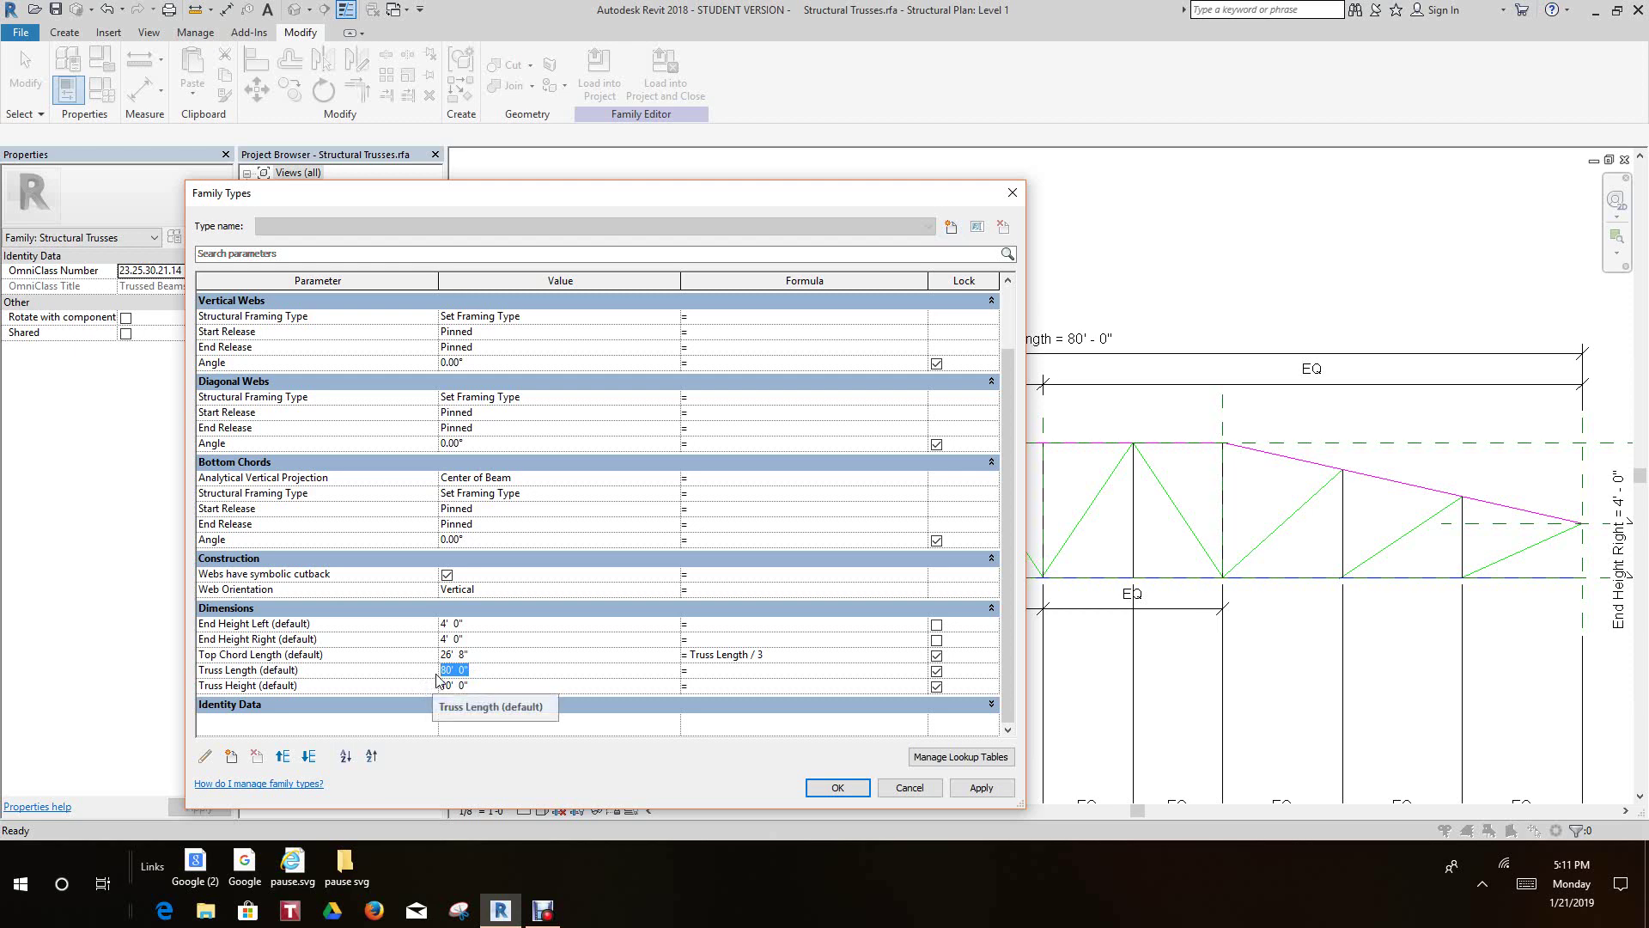
type("90")
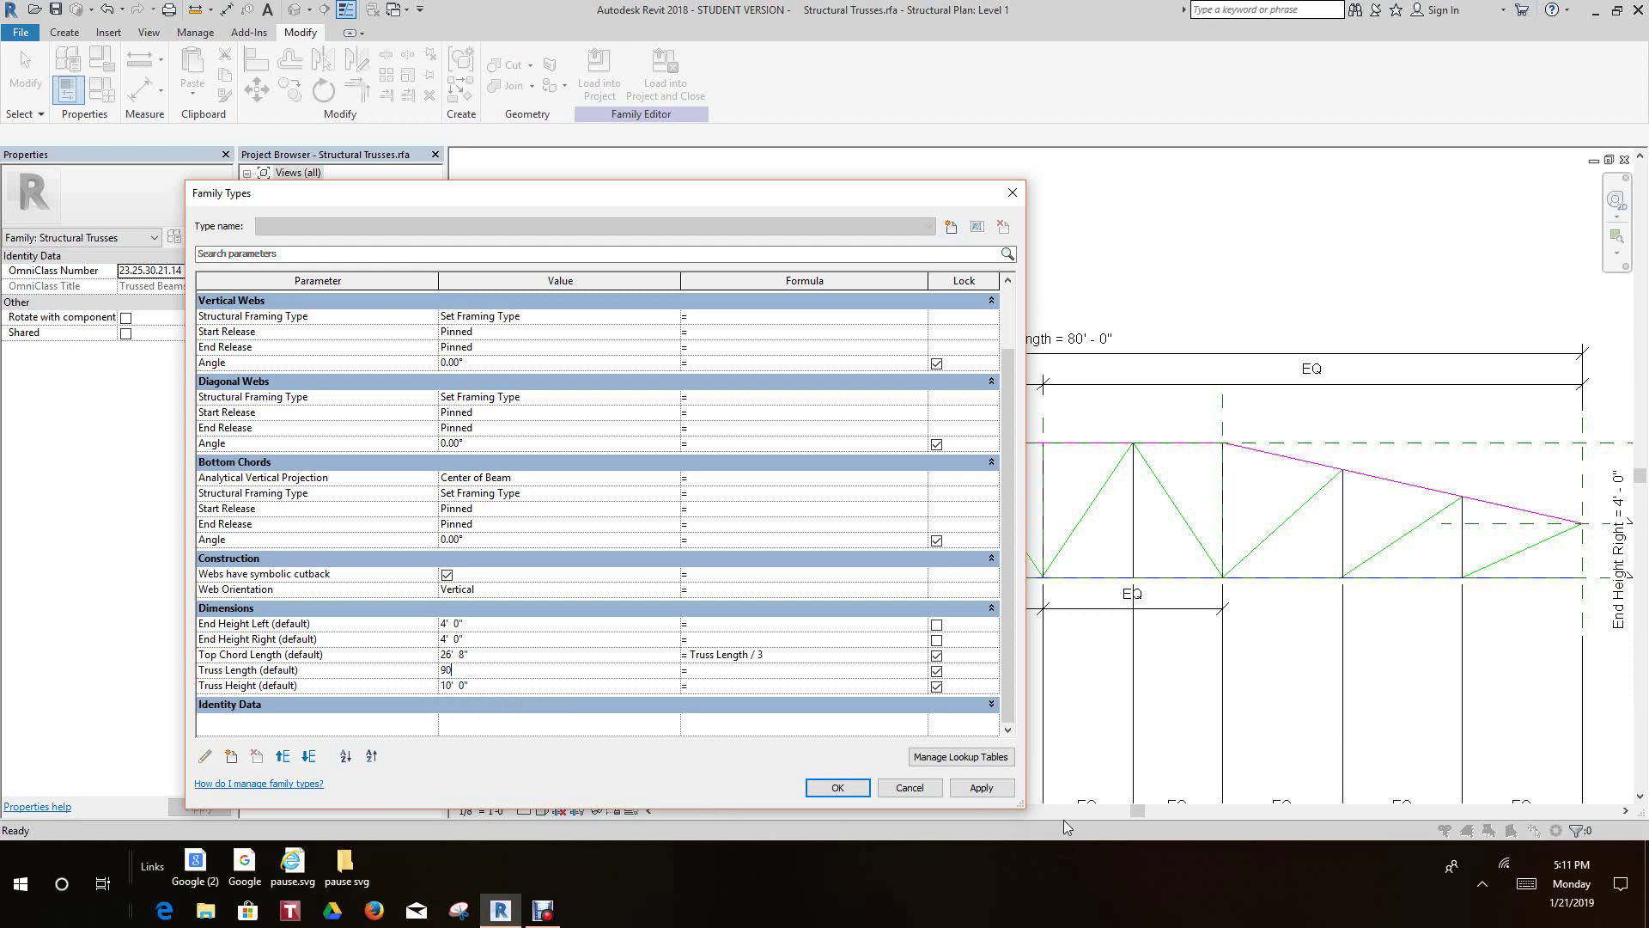
left_click(996, 787)
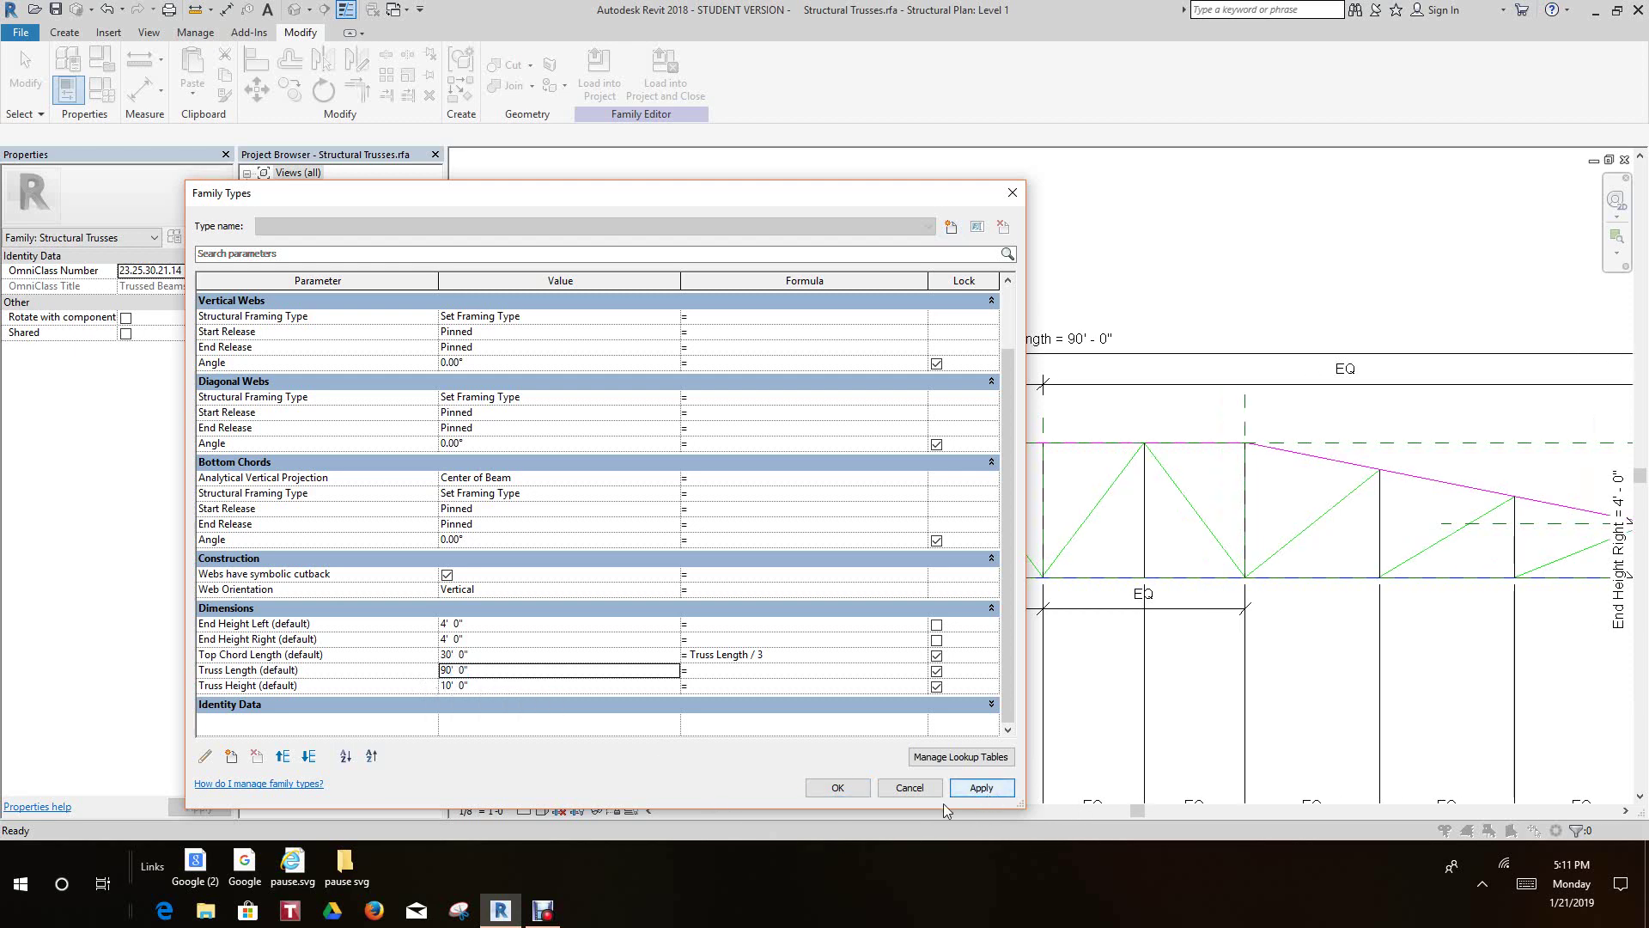
left_click(838, 787)
scroll(882, 496, "down", 3)
scroll(934, 575, "down", 2)
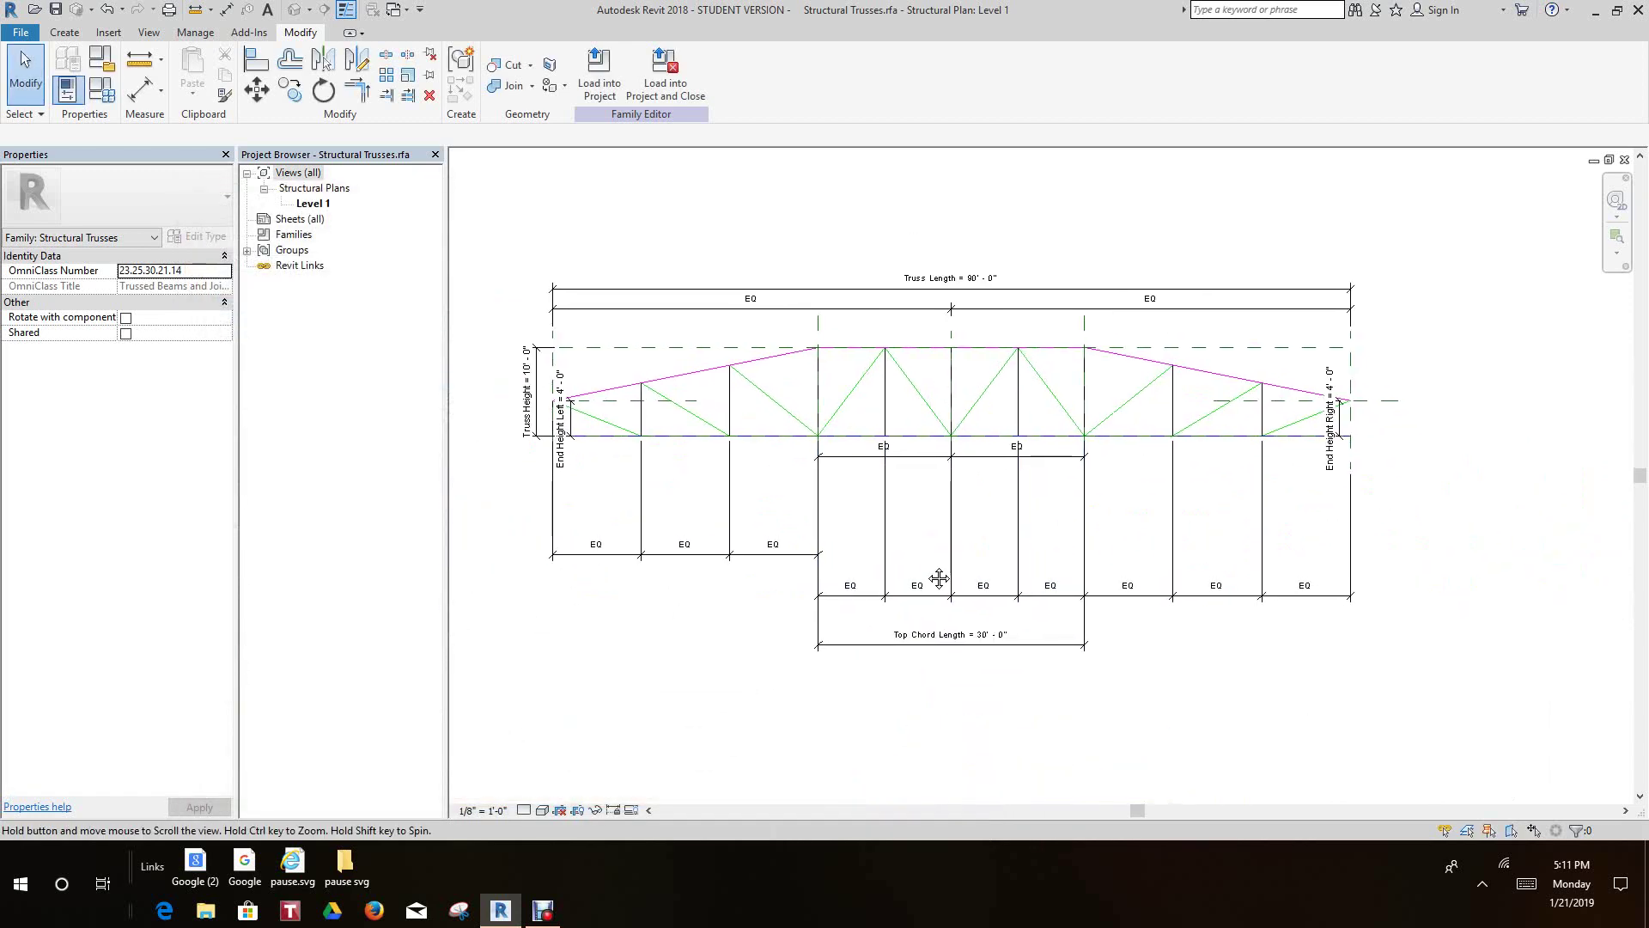
middle_click_drag(644, 561, 662, 601)
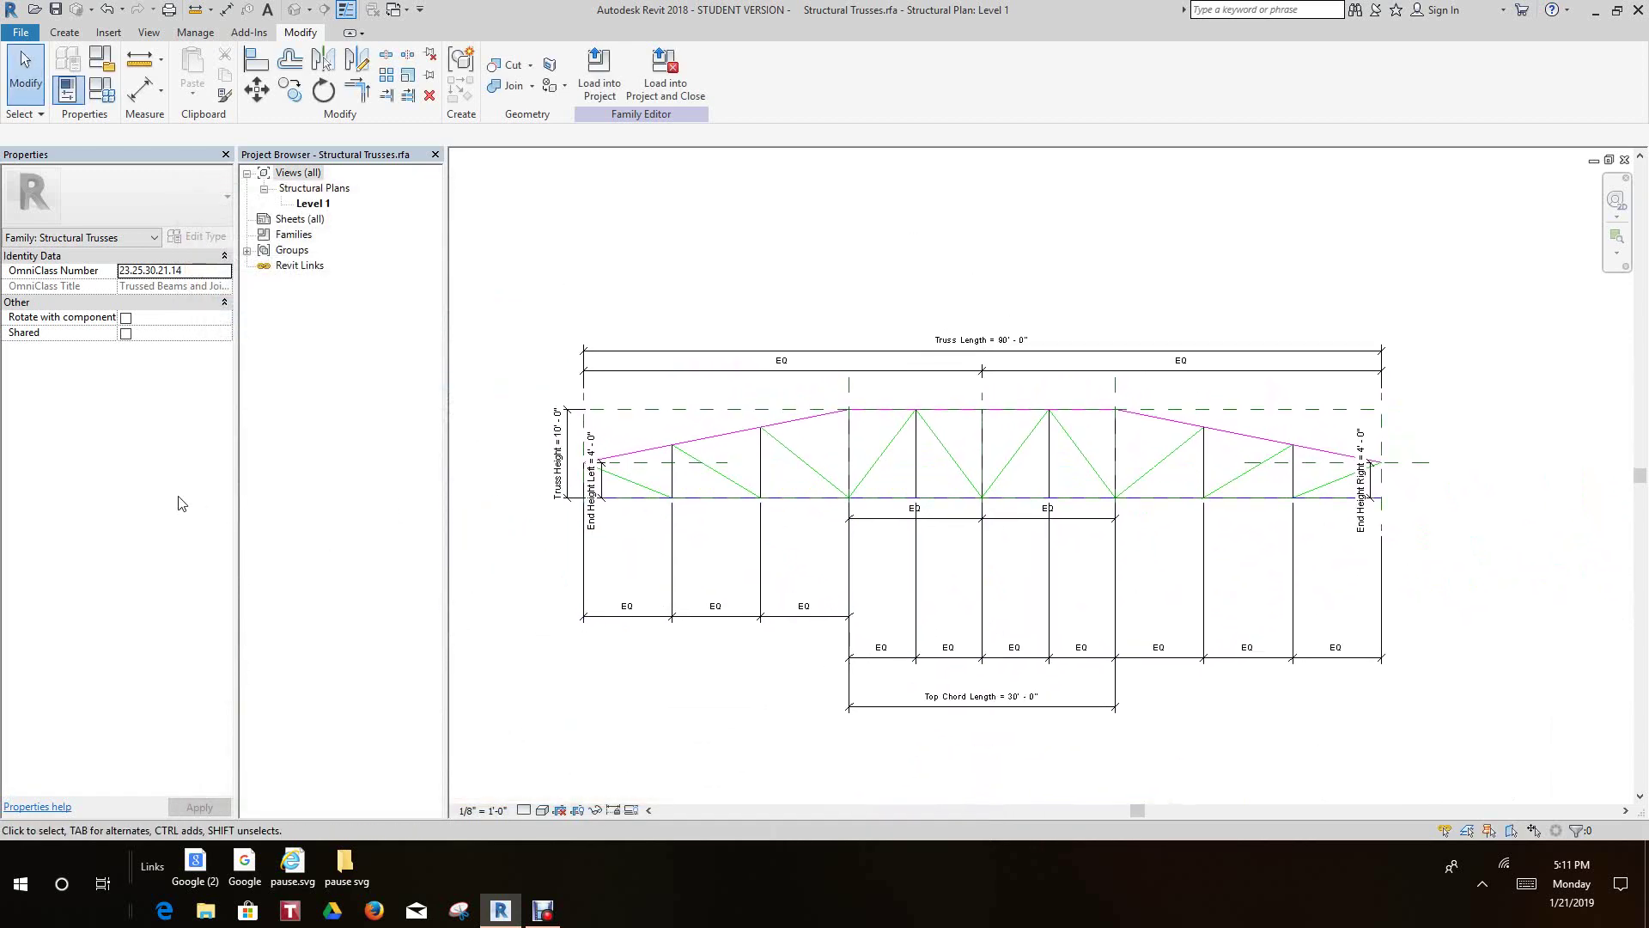
Set the Truss Height parameter to 20' and apply it to flex the truss family.
left_click(105, 85)
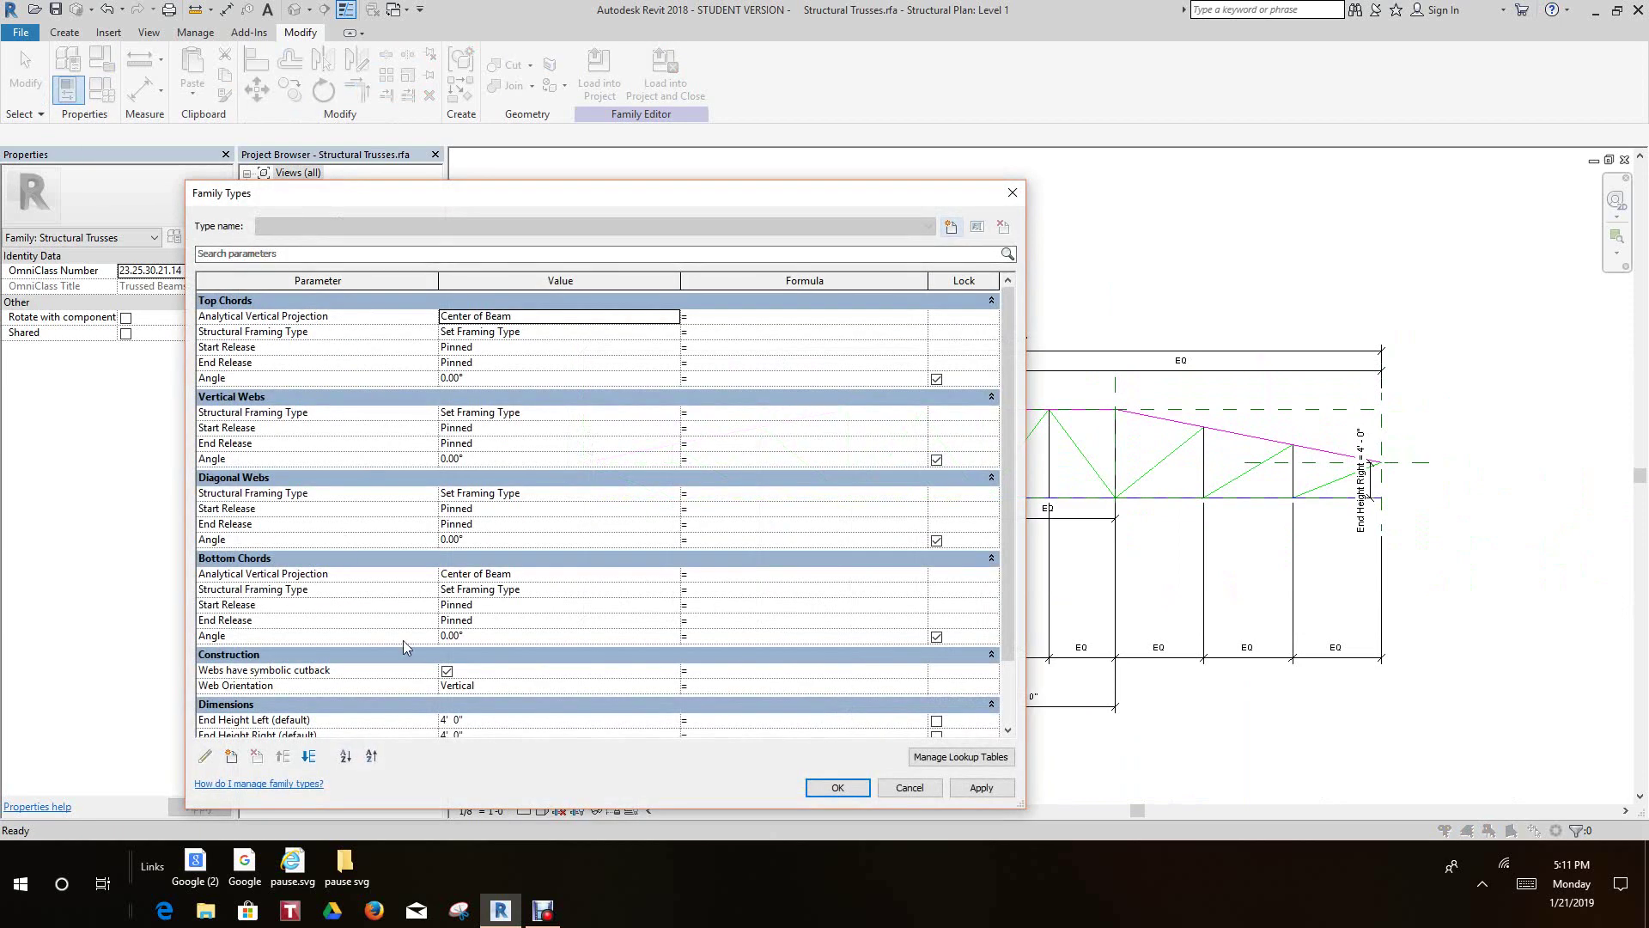
scroll(481, 647, "down", 3)
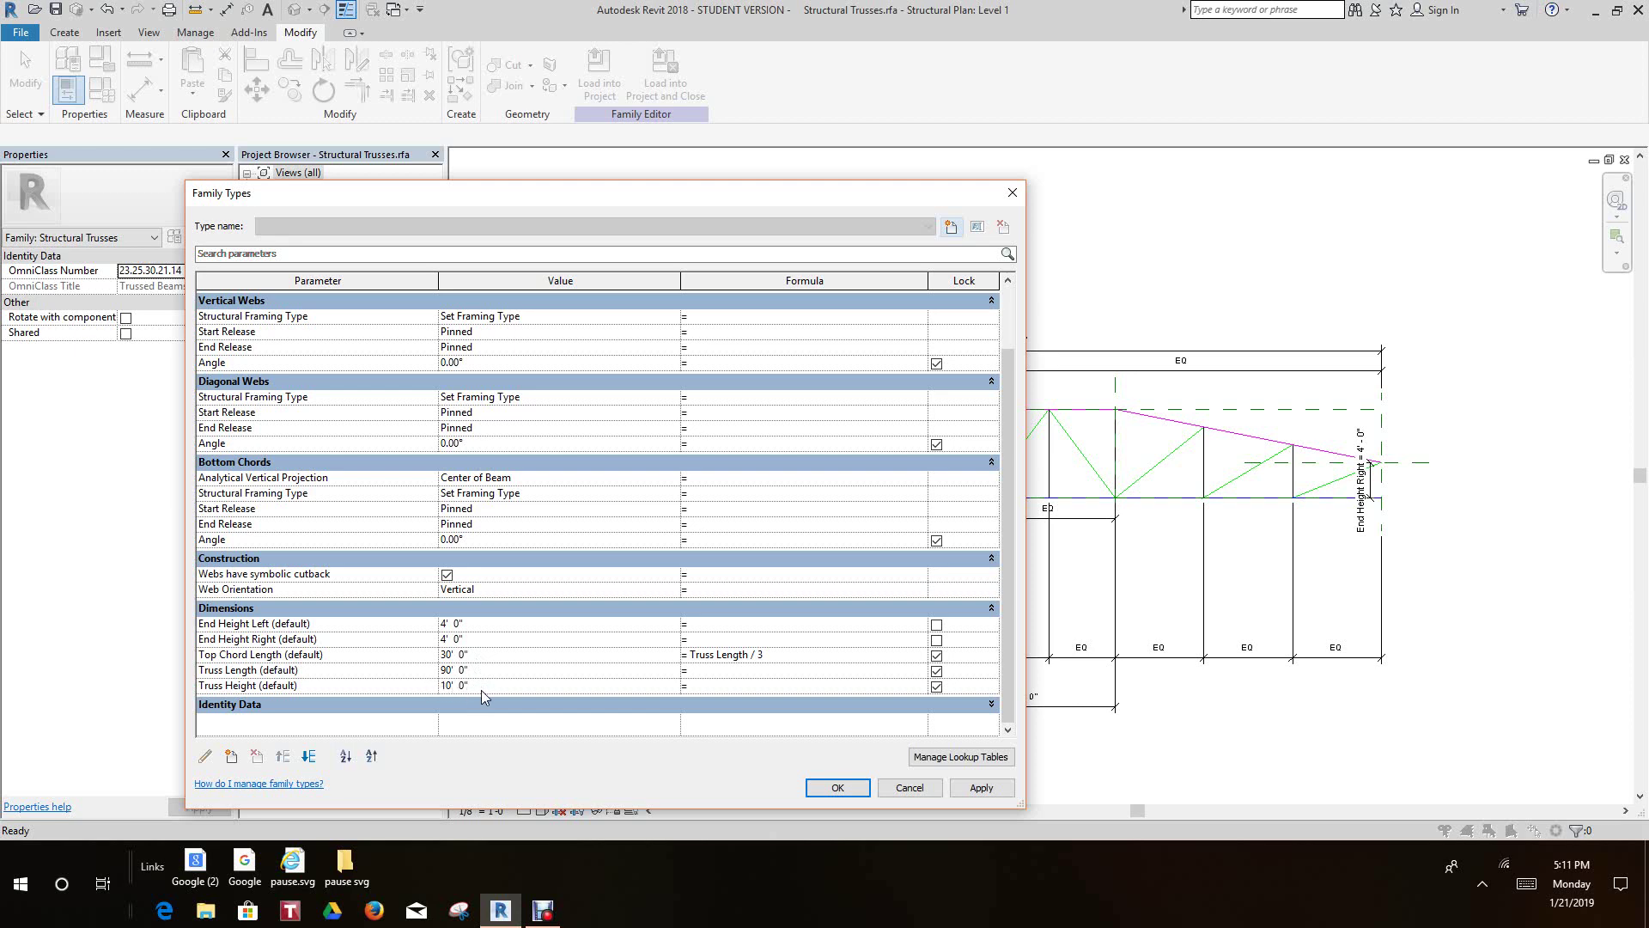
left_click(481, 688)
type("20")
left_click(983, 789)
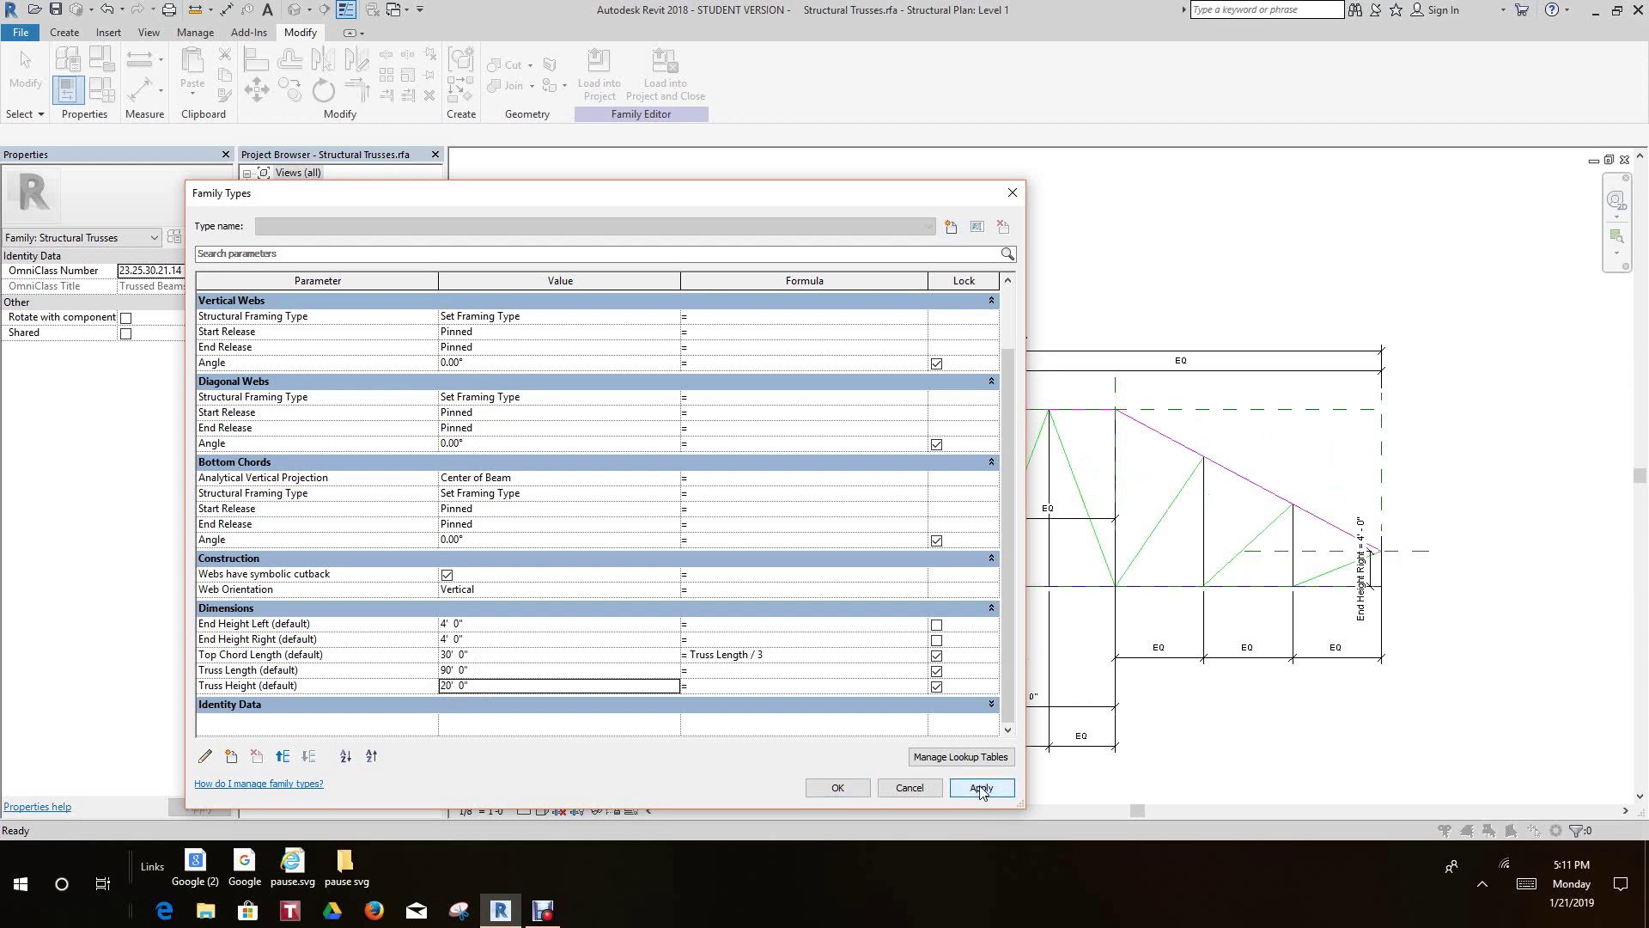
left_click(836, 788)
scroll(844, 687, "down", 2)
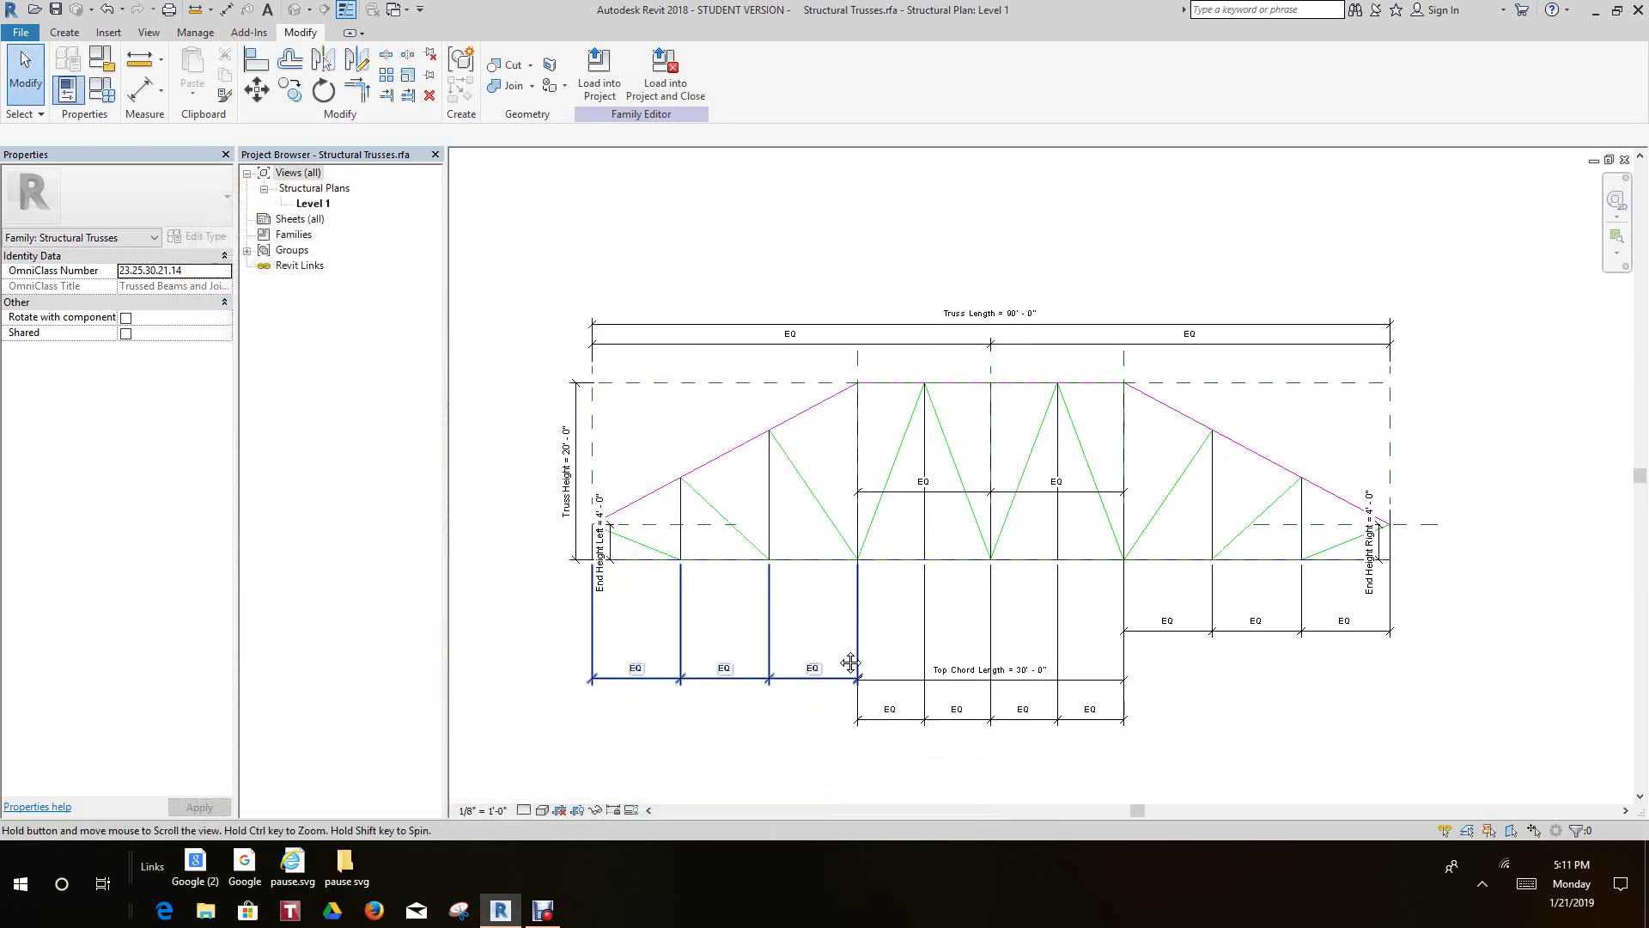
scroll(850, 591, "up", 2)
scroll(1178, 762, "down", 3)
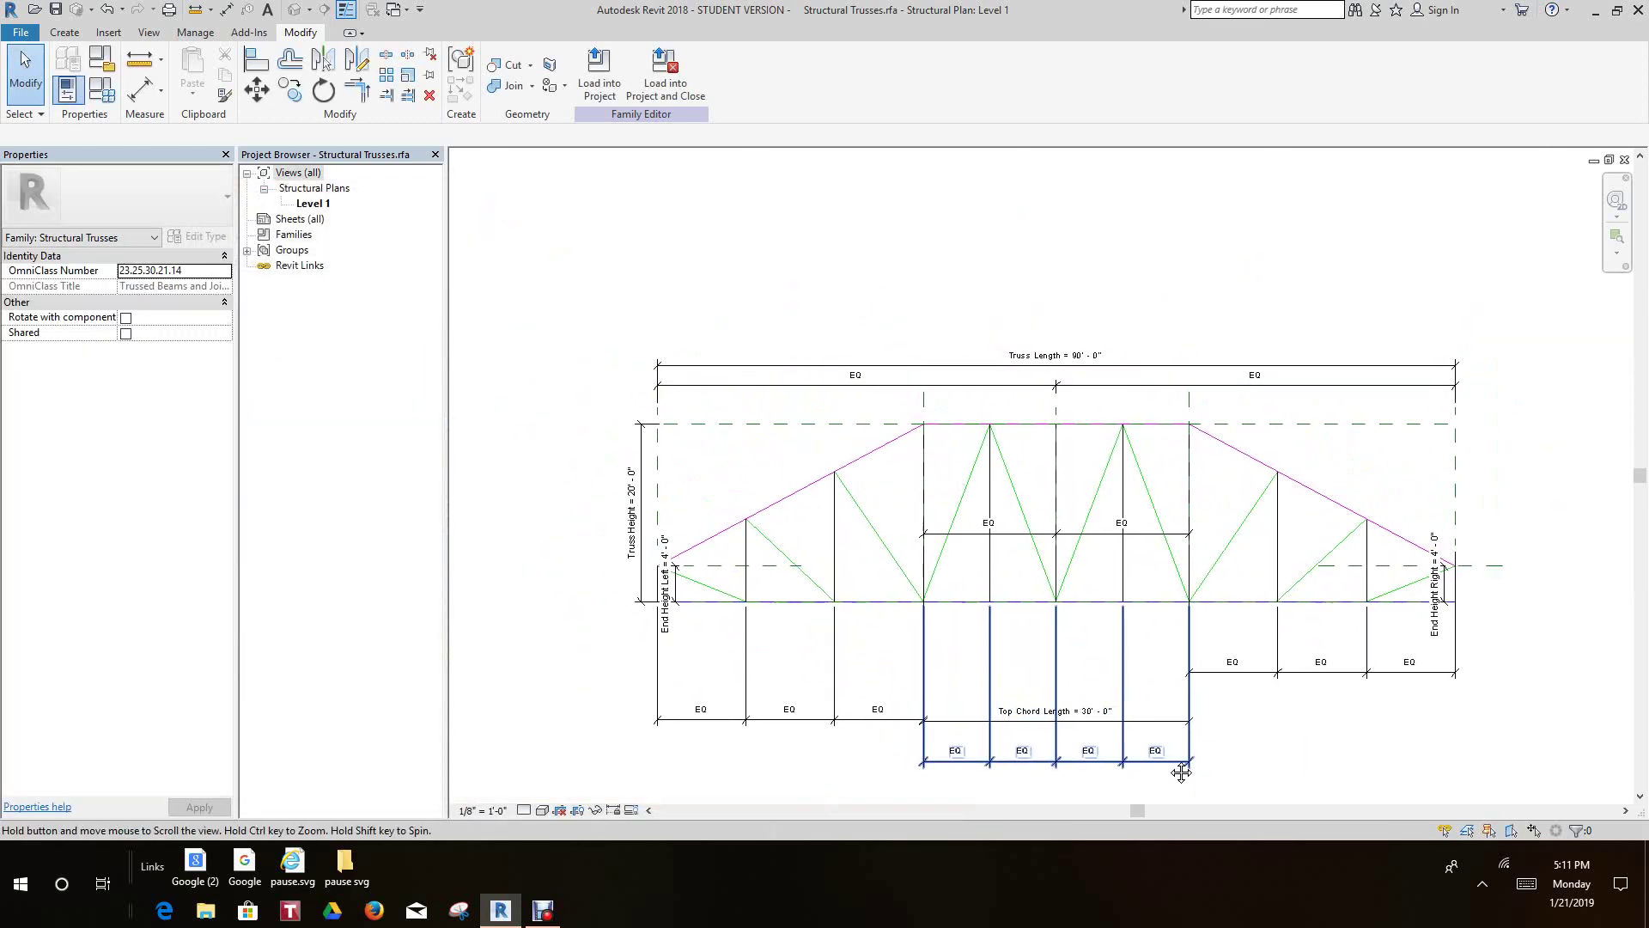
key("Escape")
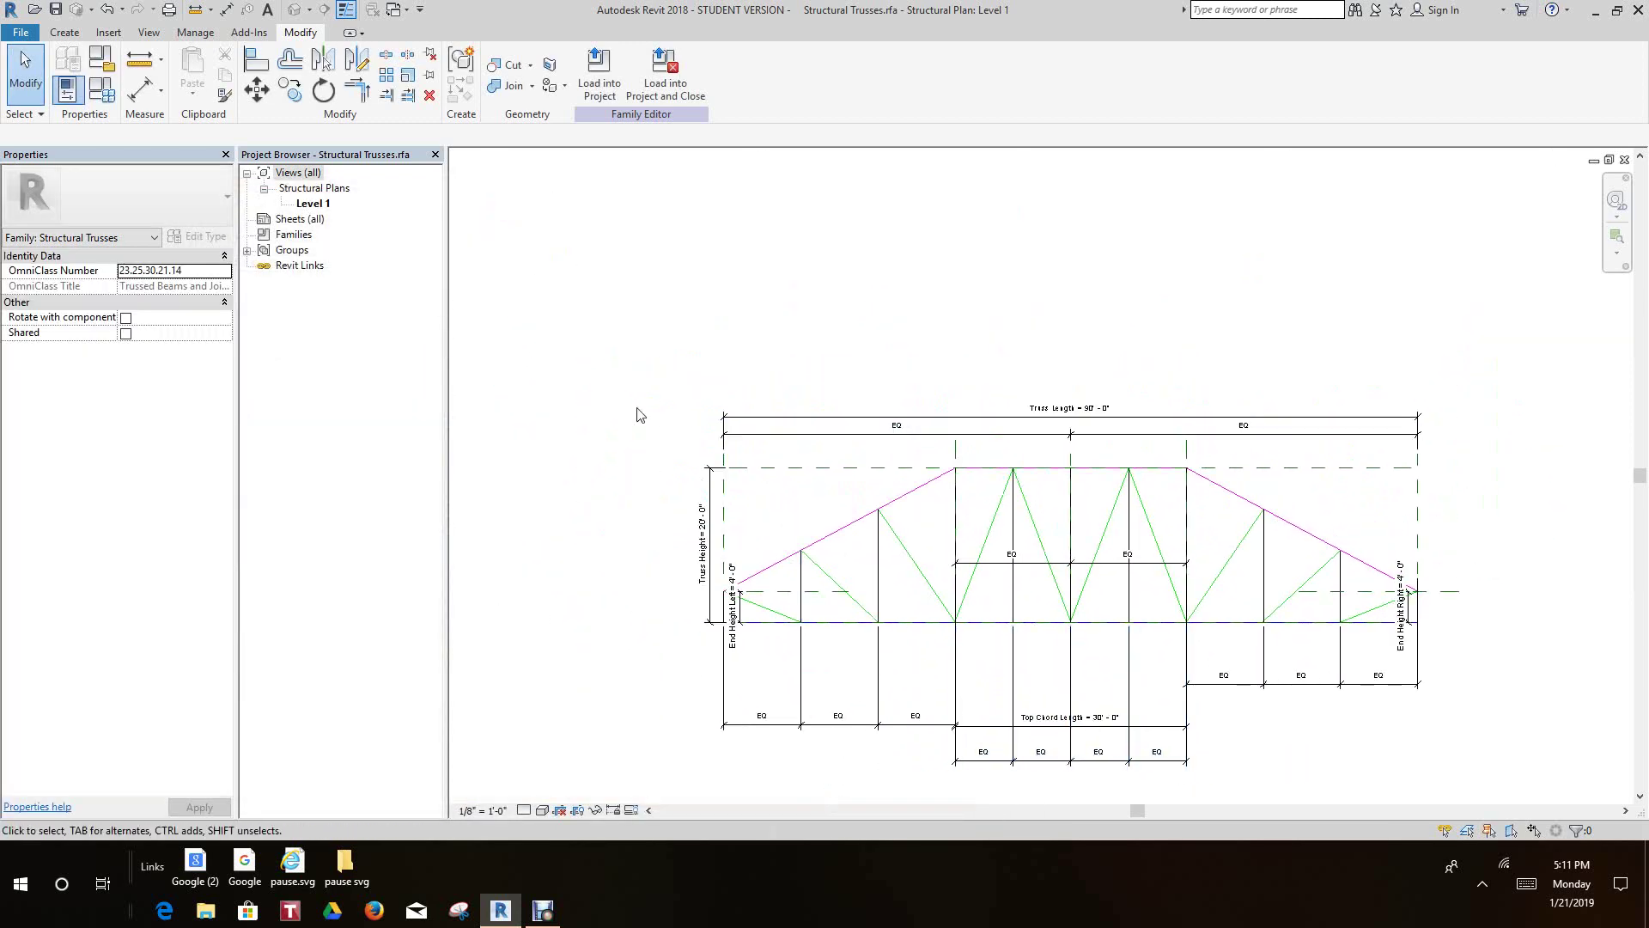
Create a new project from the Structural Template.
left_click(12, 33)
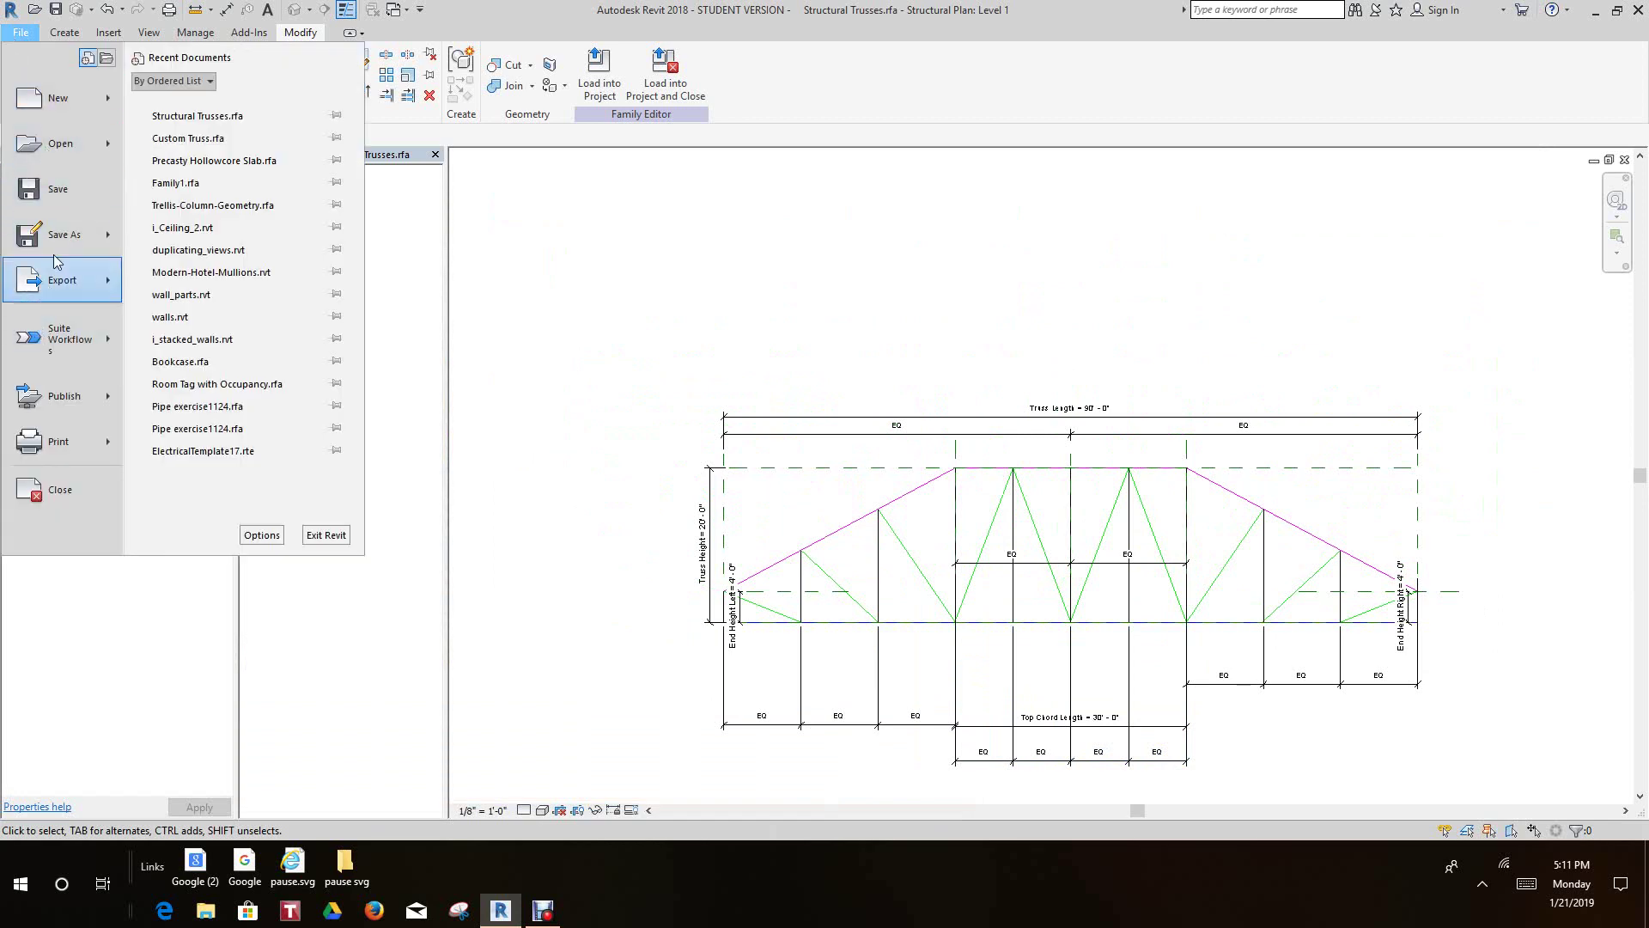
mouse_move(83, 105)
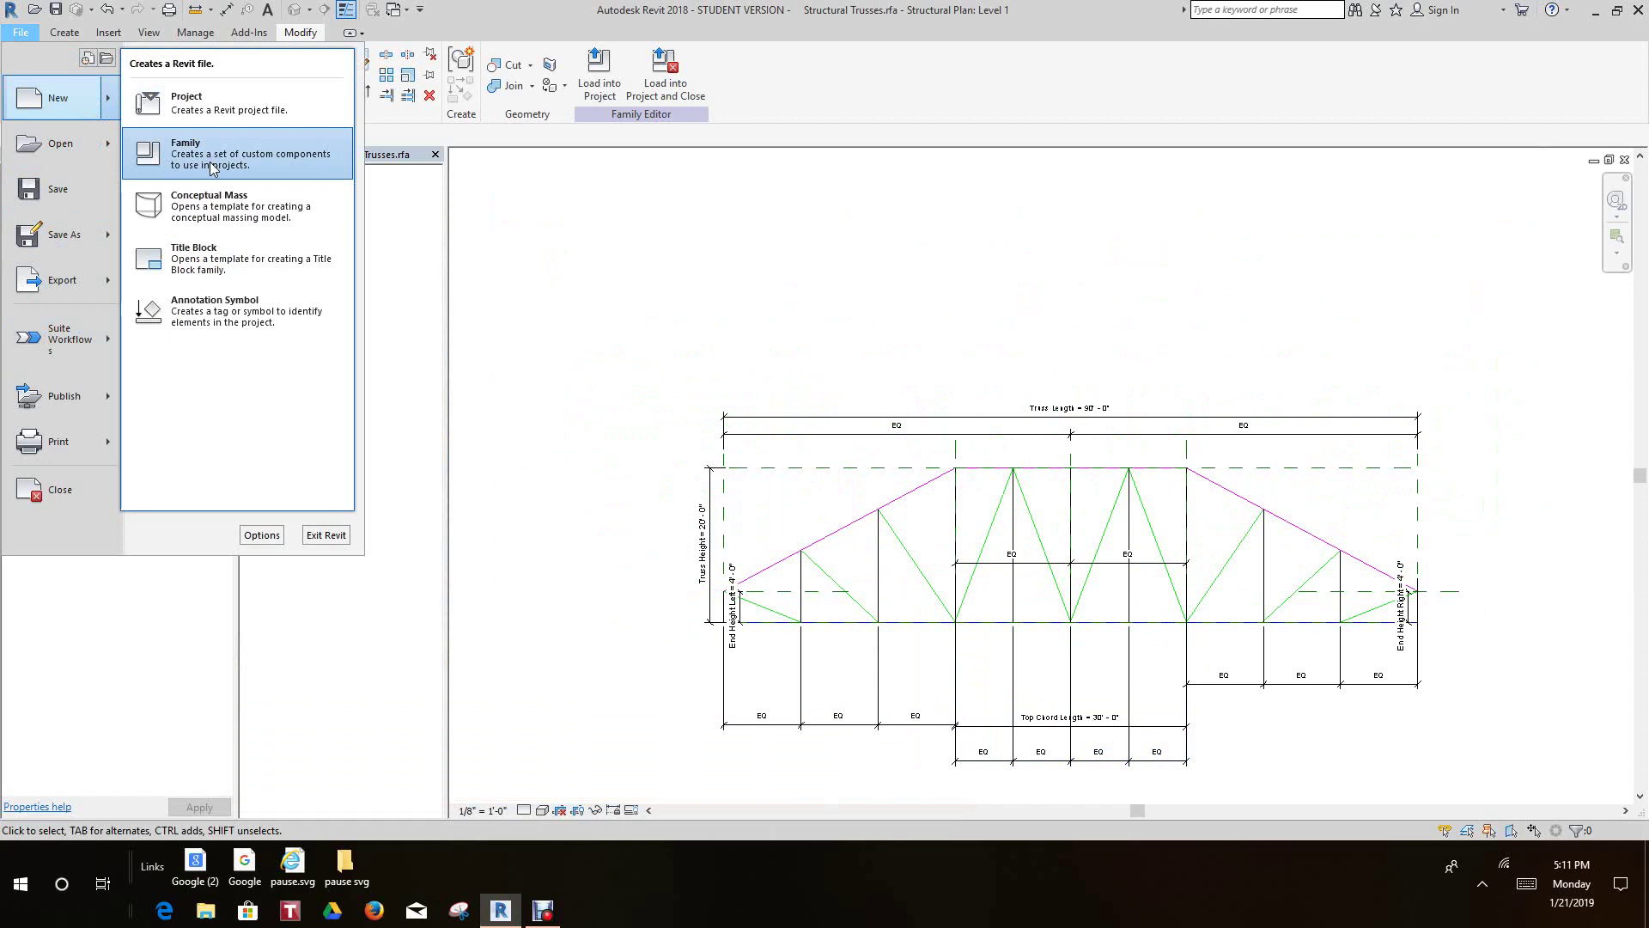
left_click(201, 99)
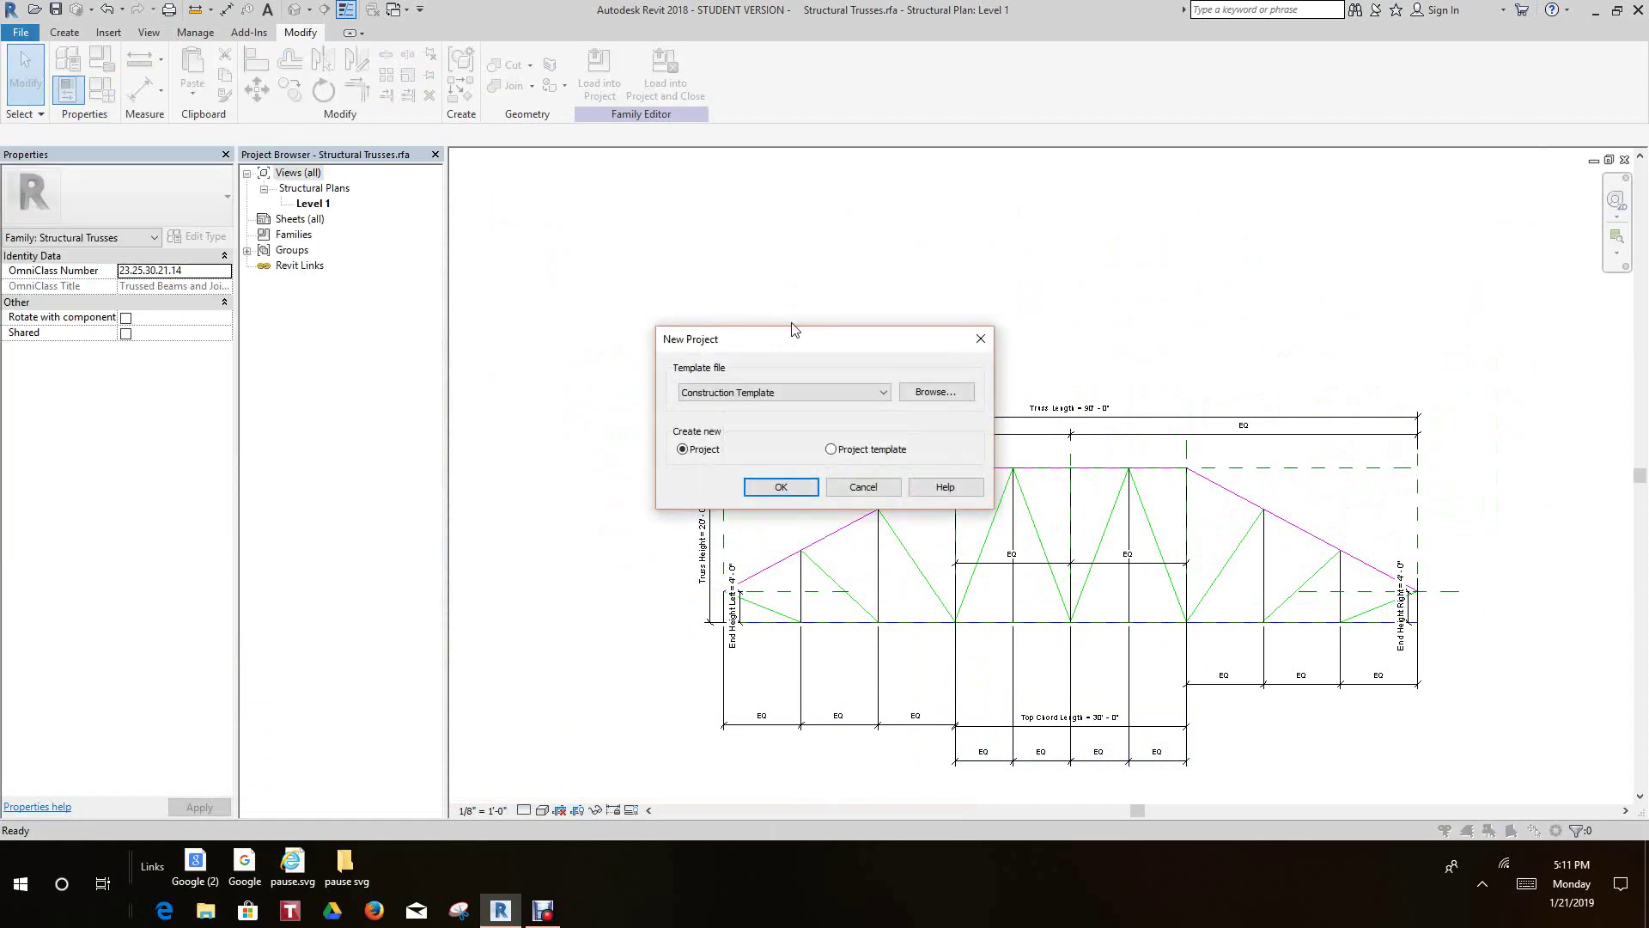
left_click(882, 392)
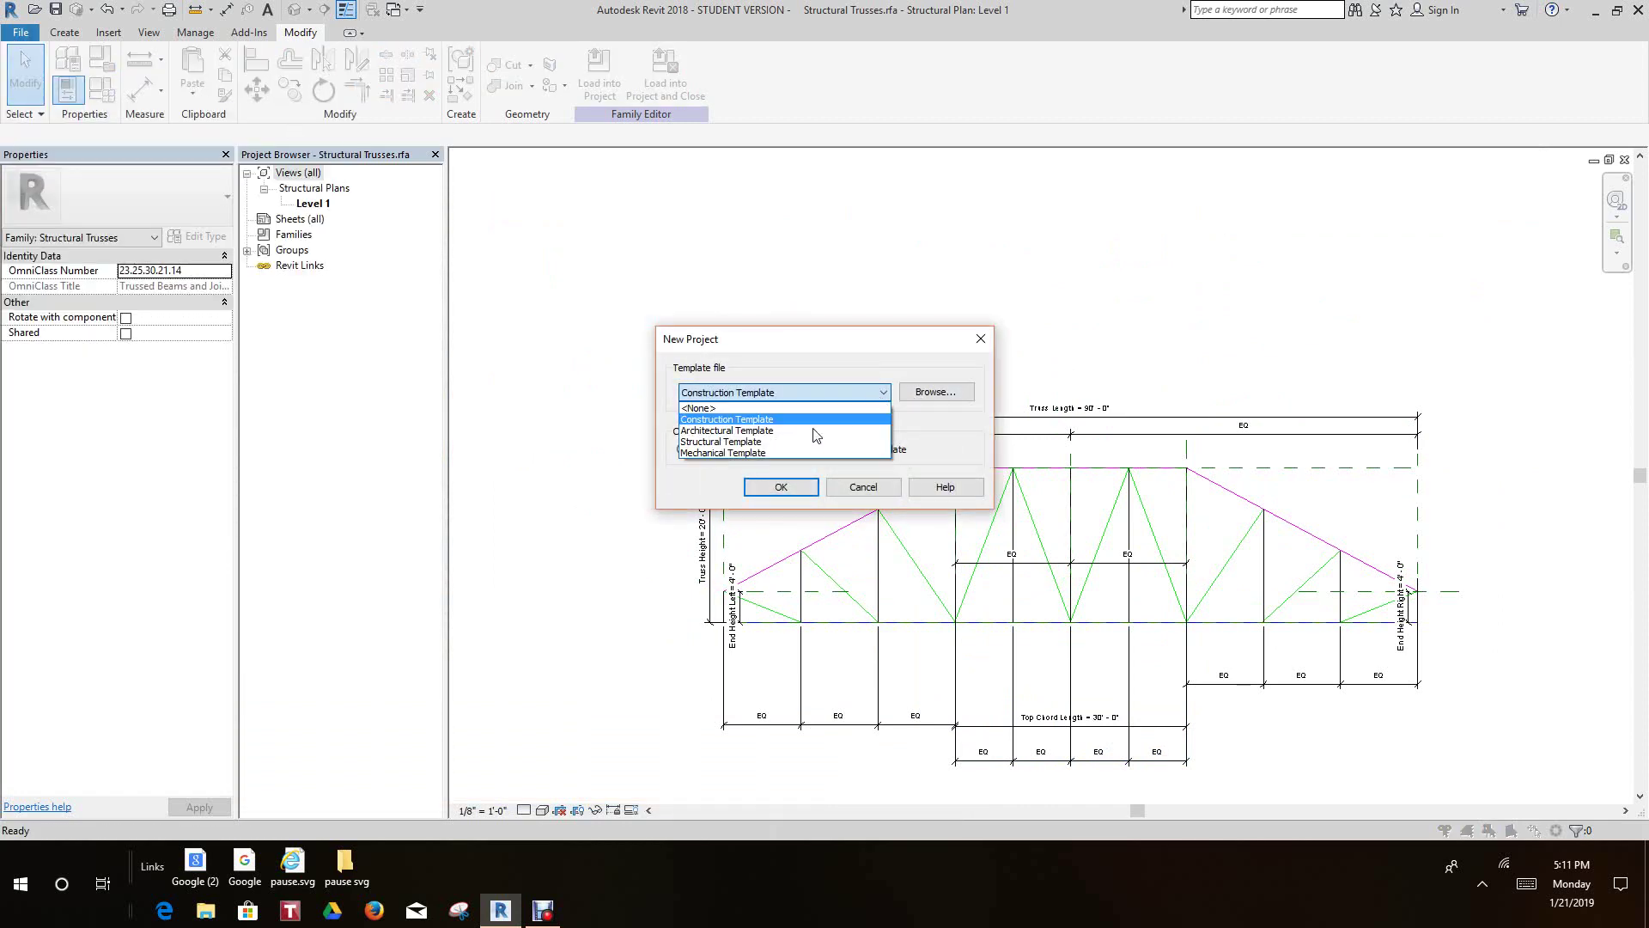
left_click(733, 442)
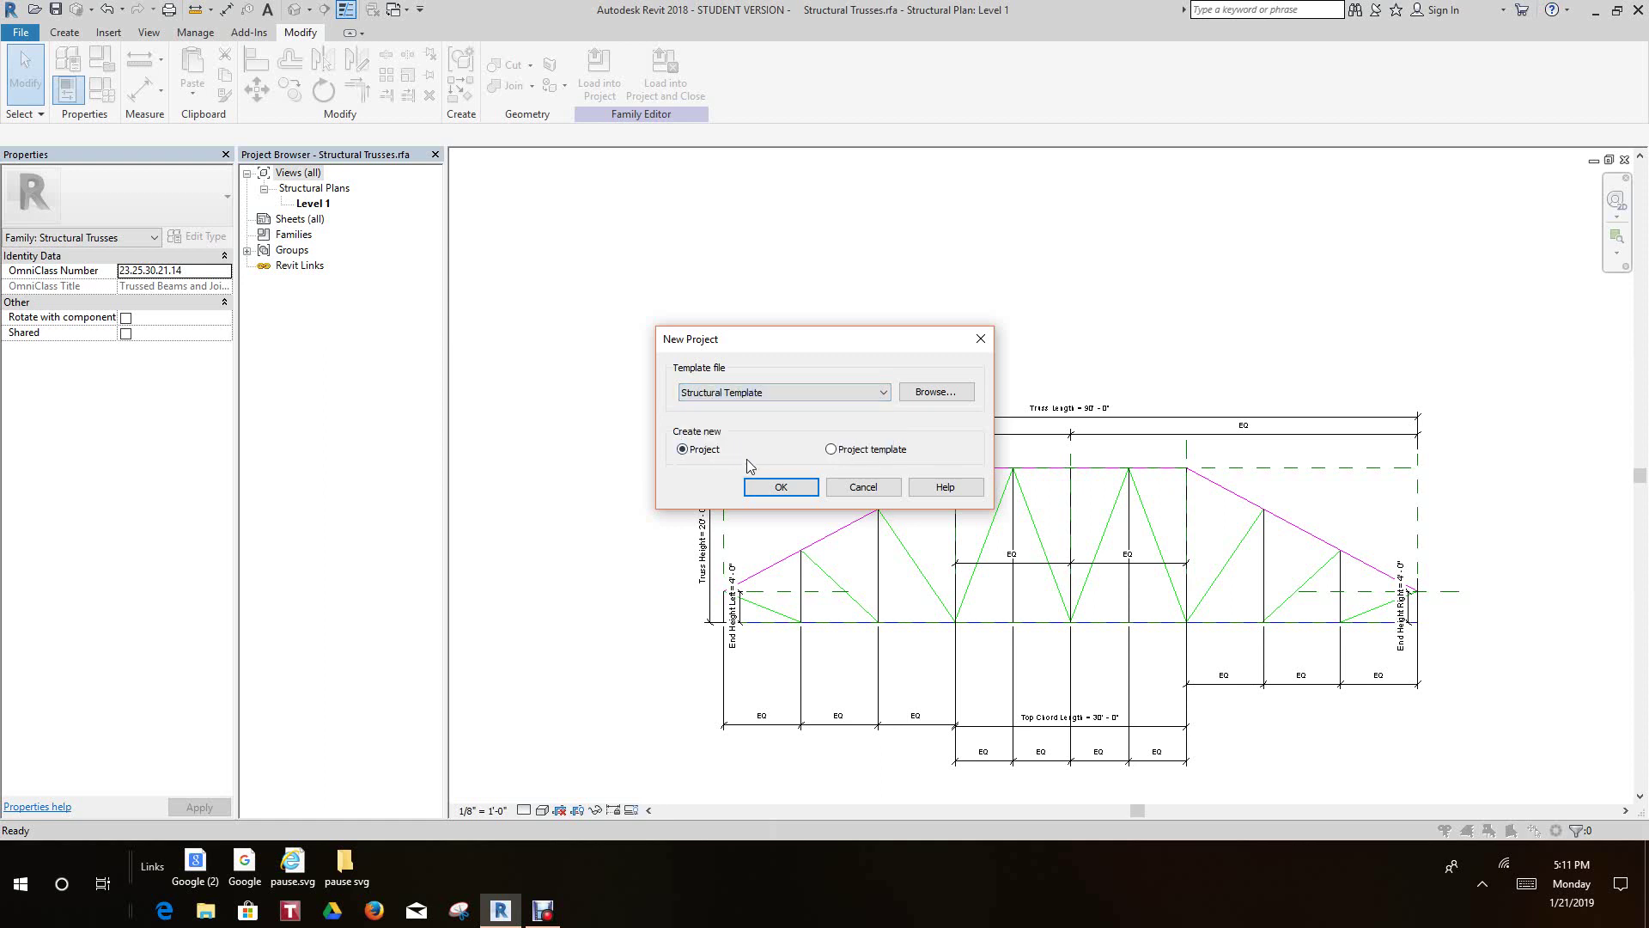
left_click(789, 487)
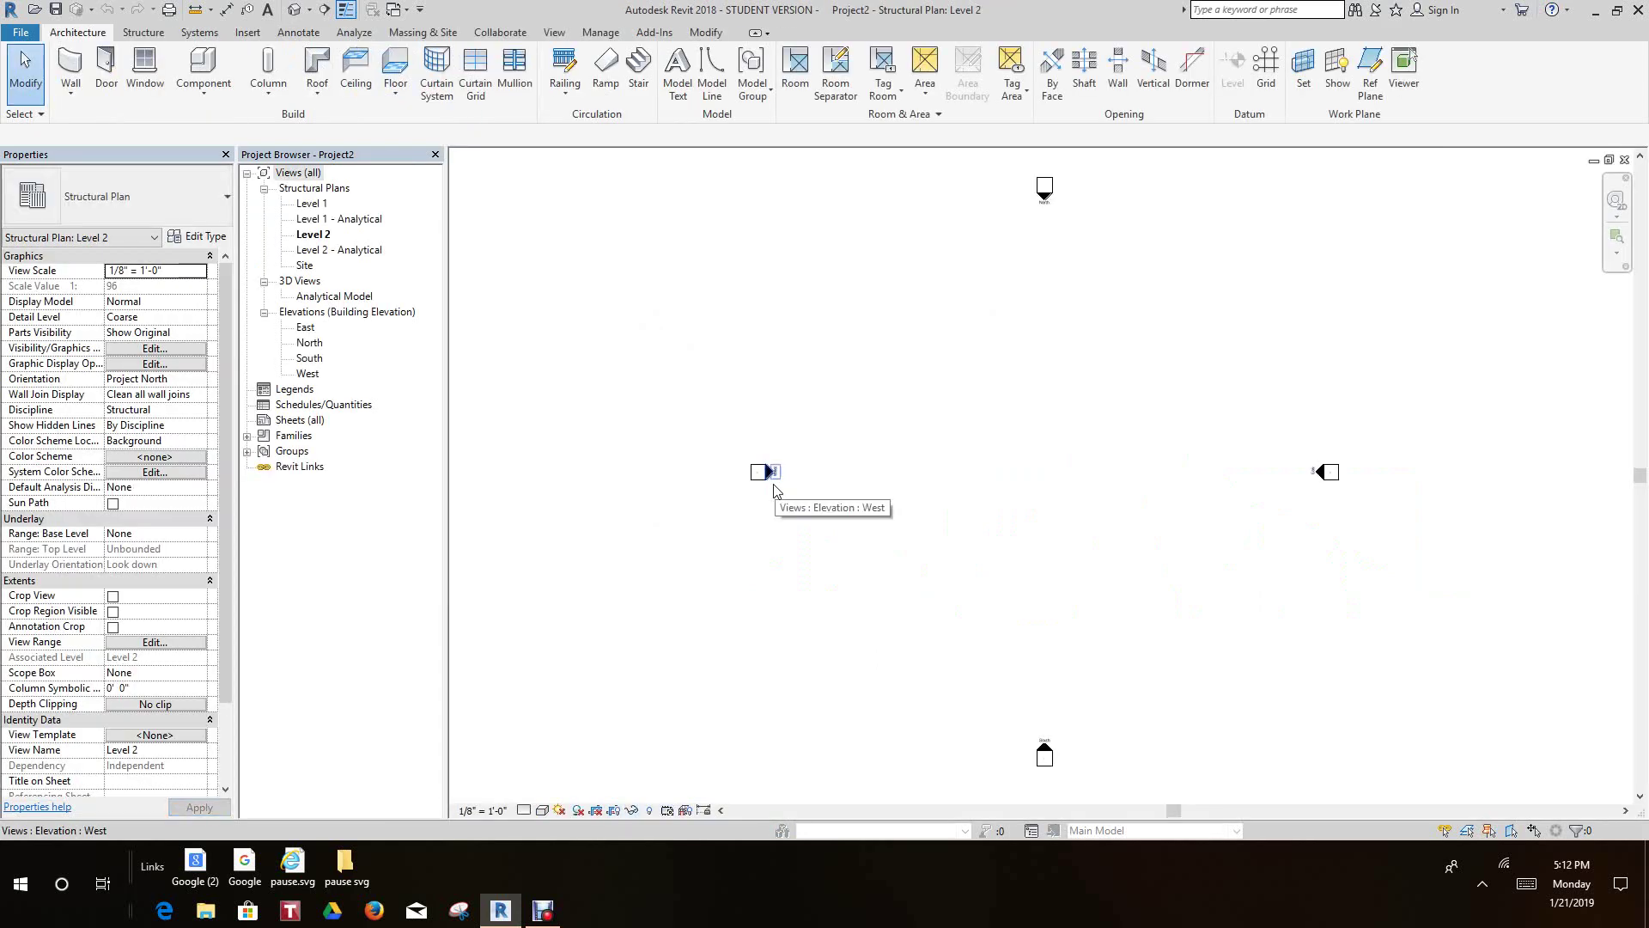
Tile the new project's Level 2 plan and the truss family view side by side.
key("w")
key("t")
scroll(1175, 322, "down", 2)
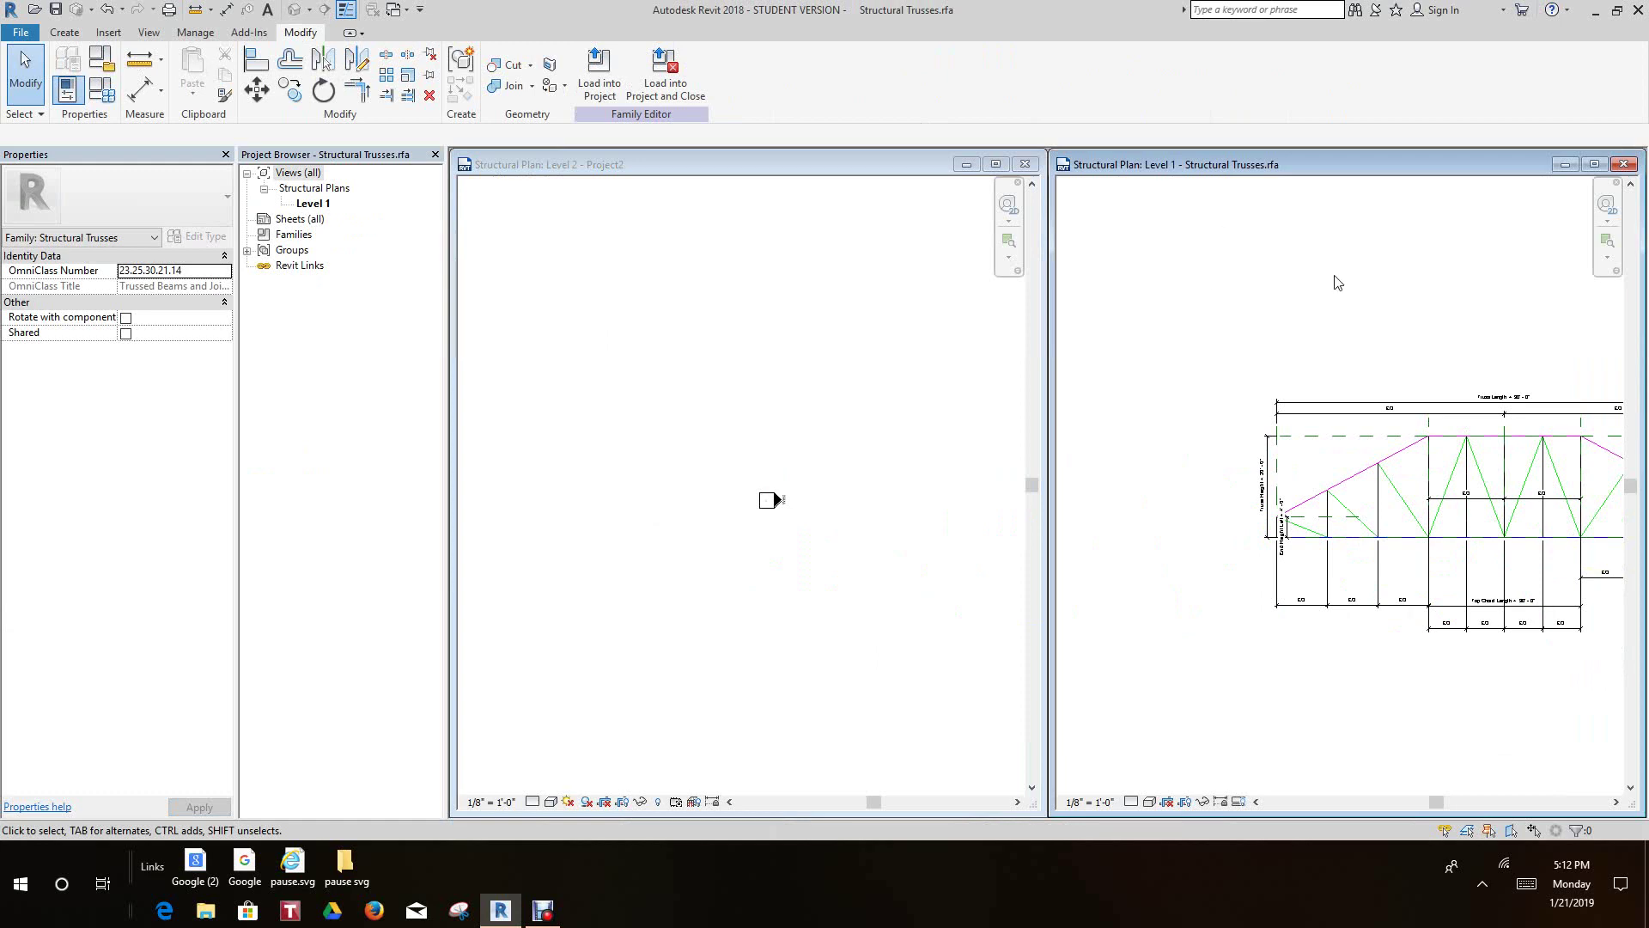
mouse_move(1337, 283)
middle_mouse_down()
mouse_move(1249, 301)
mouse_move(1188, 258)
middle_mouse_up()
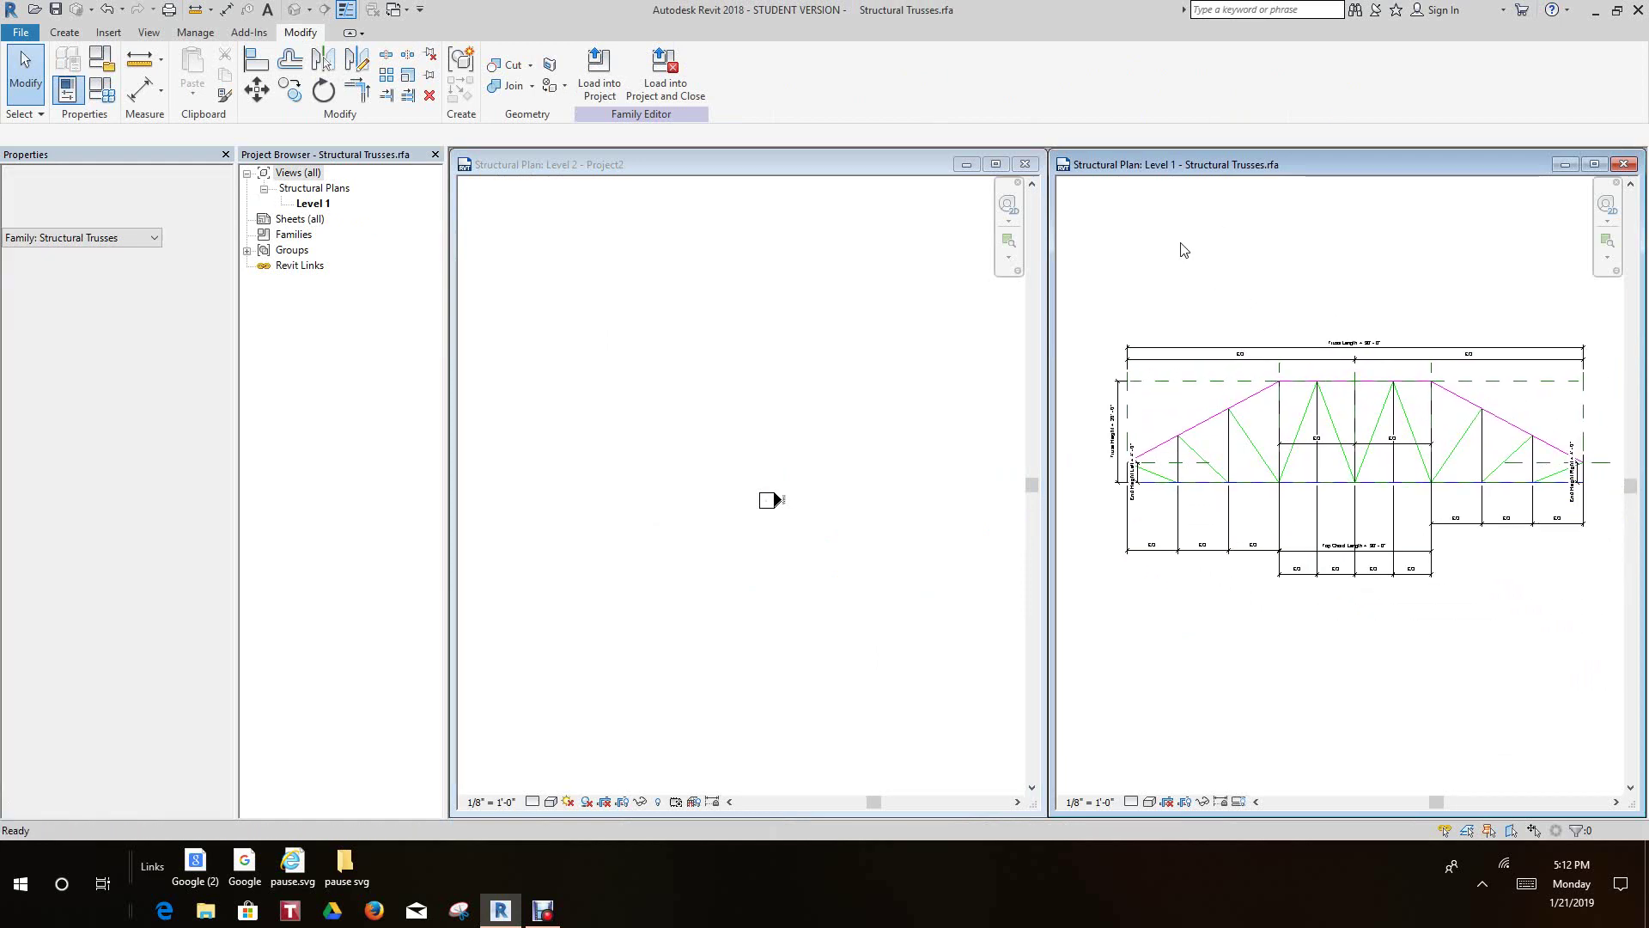
left_click(607, 229)
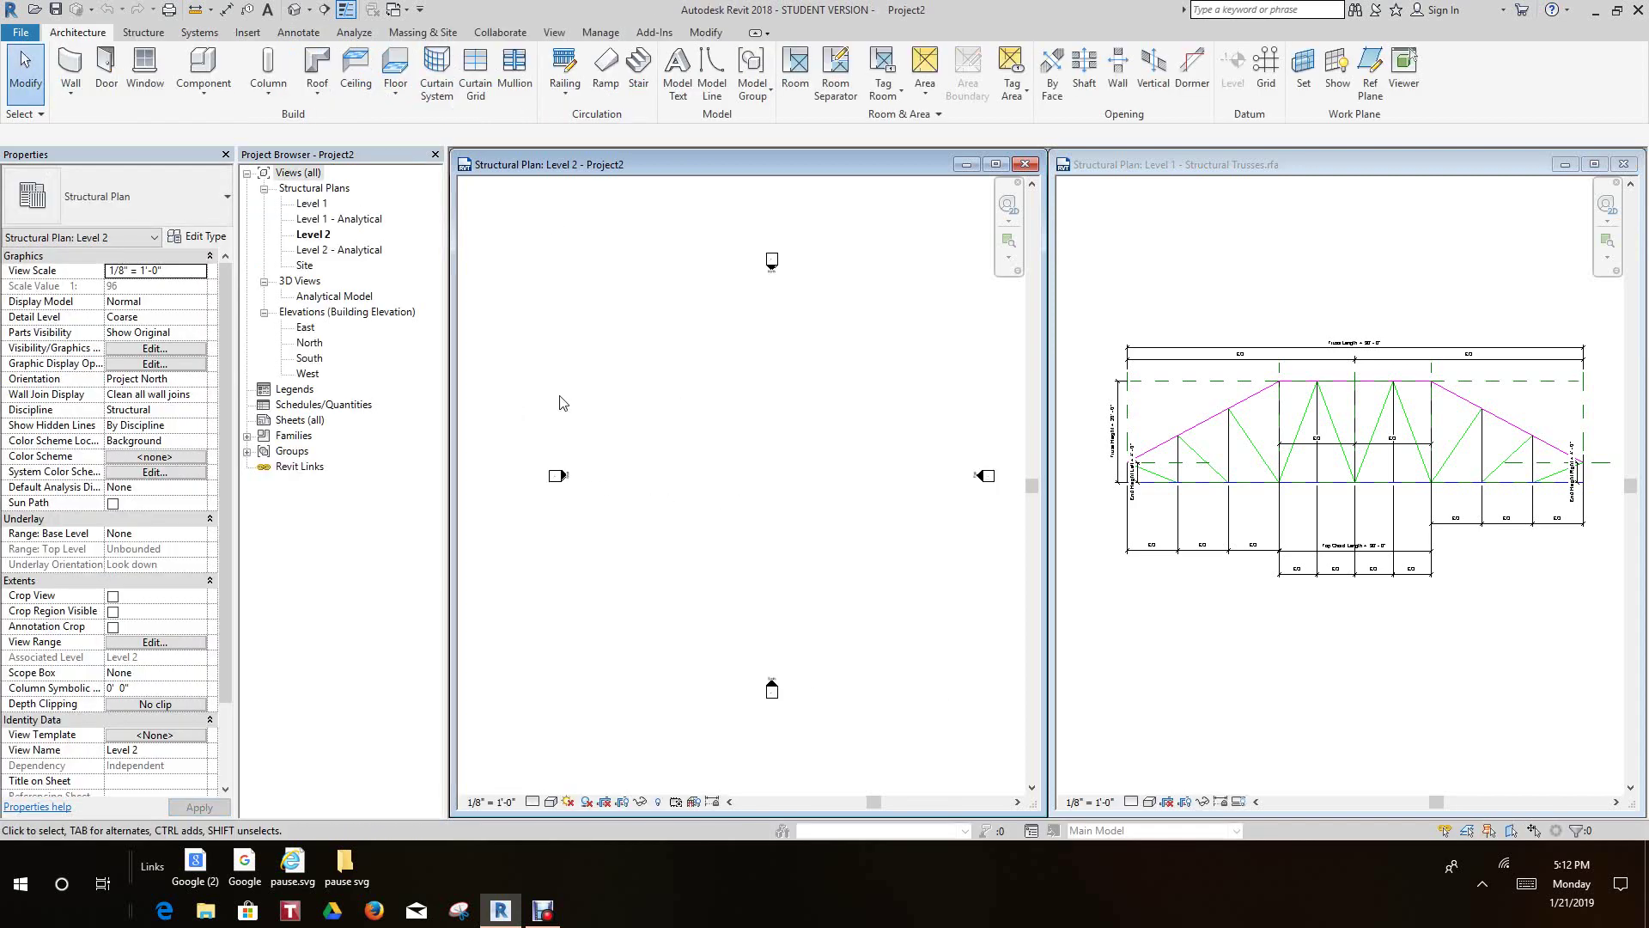
scroll(688, 424, "up", 2)
Load the truss family into the project and place a horizontal truss about 32' 6" long on Level 2.
left_click(1167, 273)
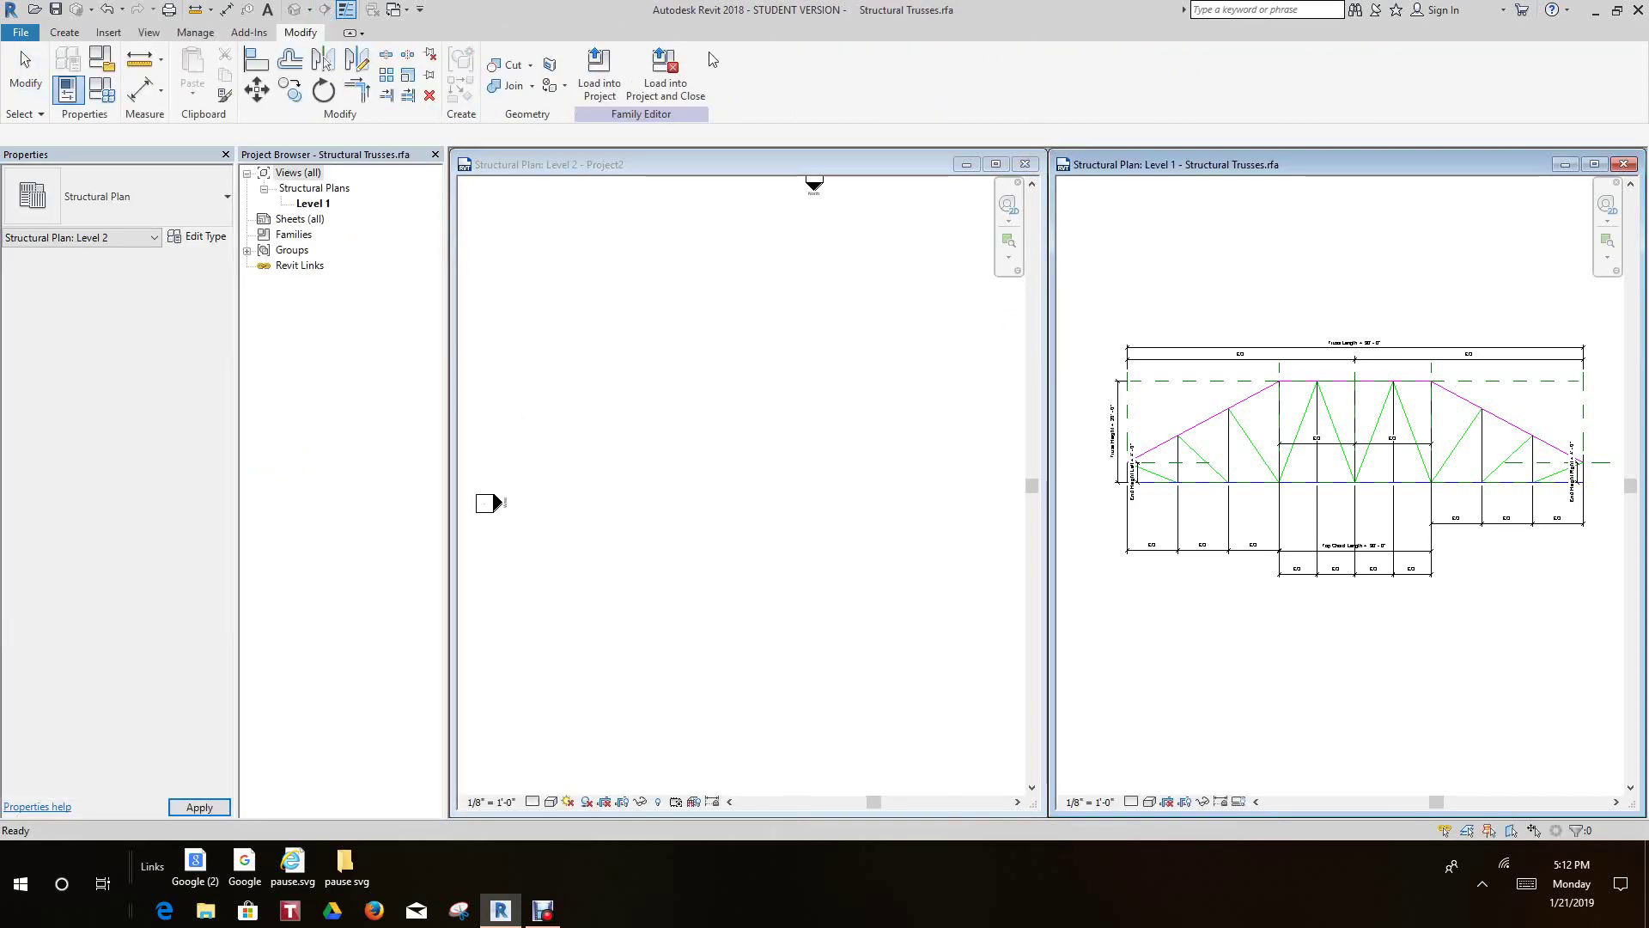
scroll(1223, 292, "down", 1)
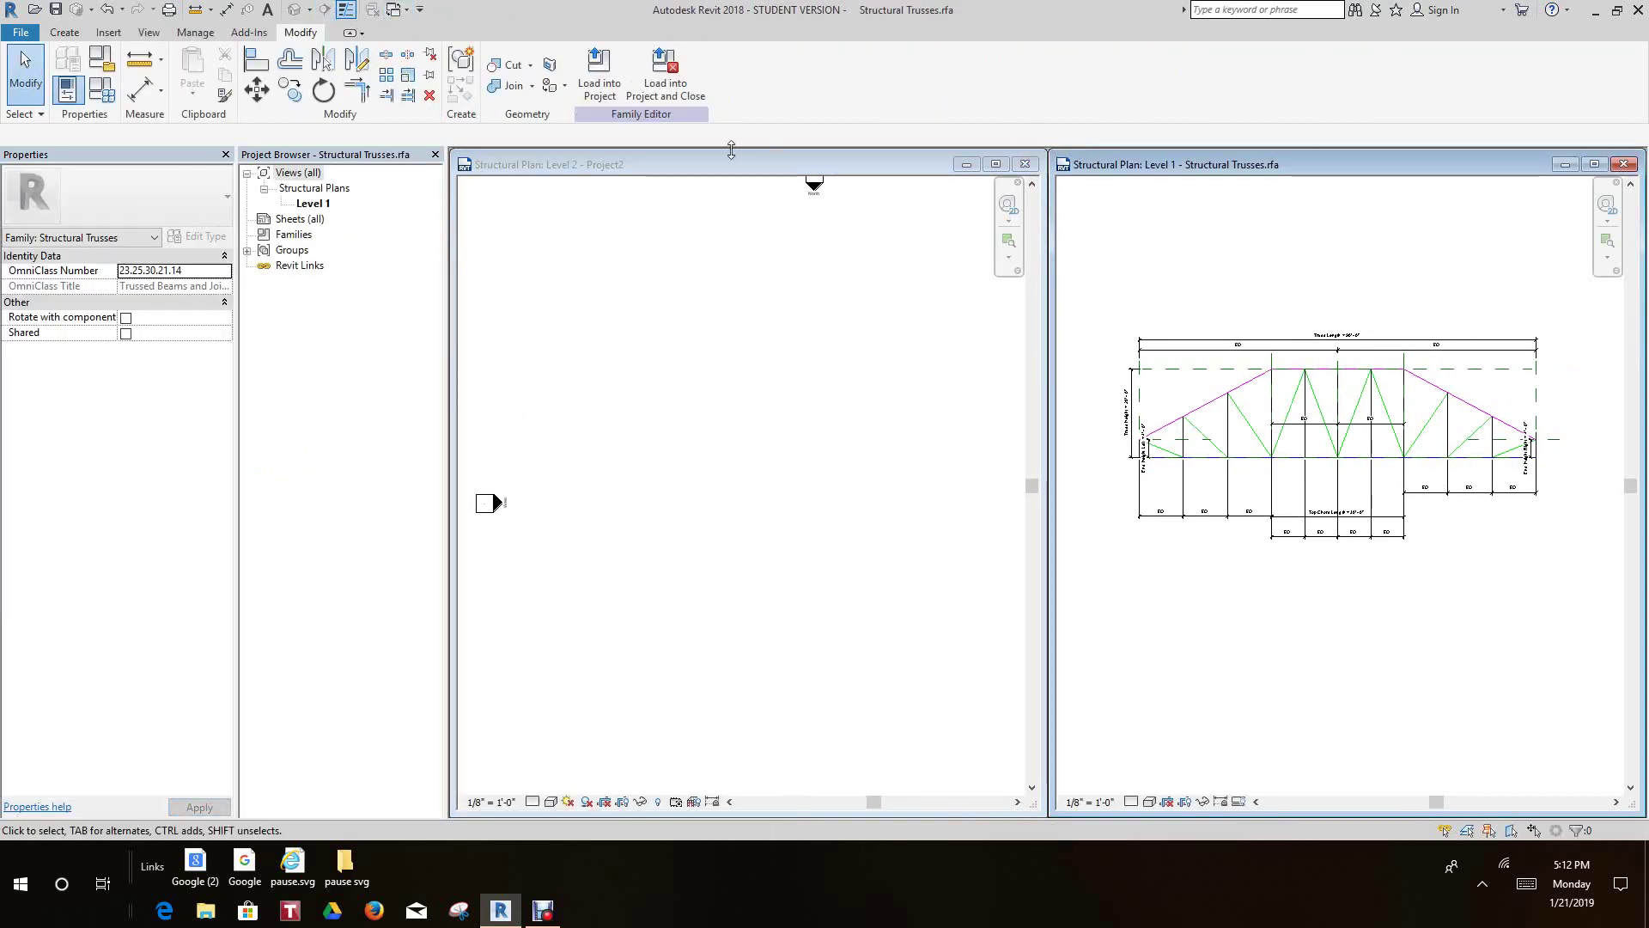
left_click(598, 73)
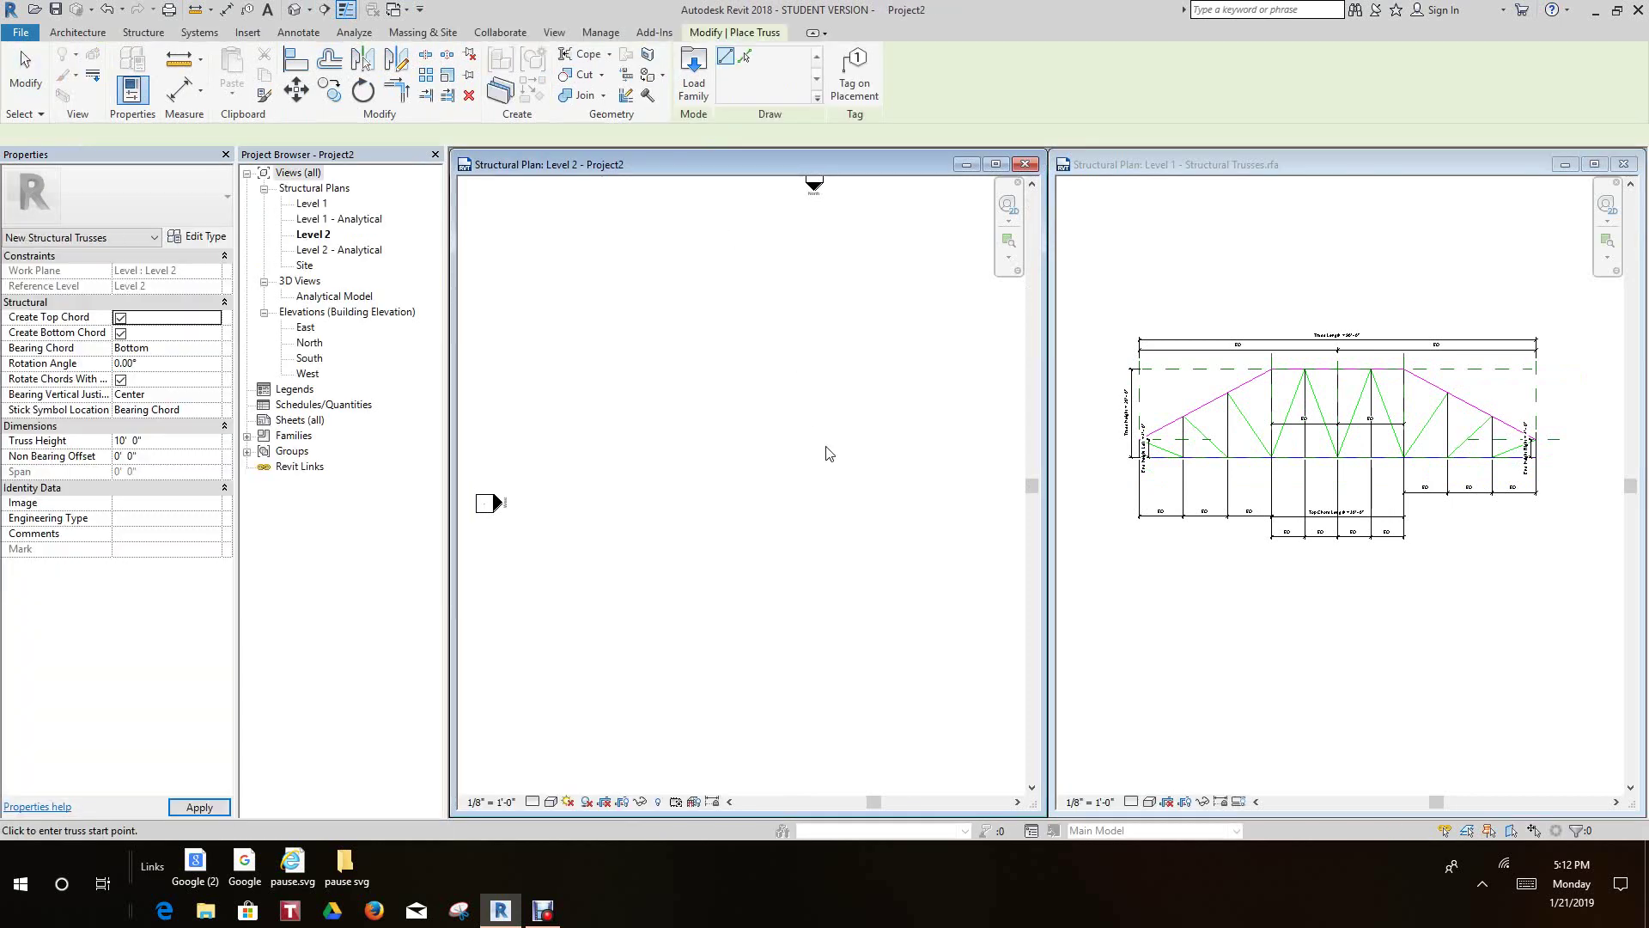
left_click(665, 478)
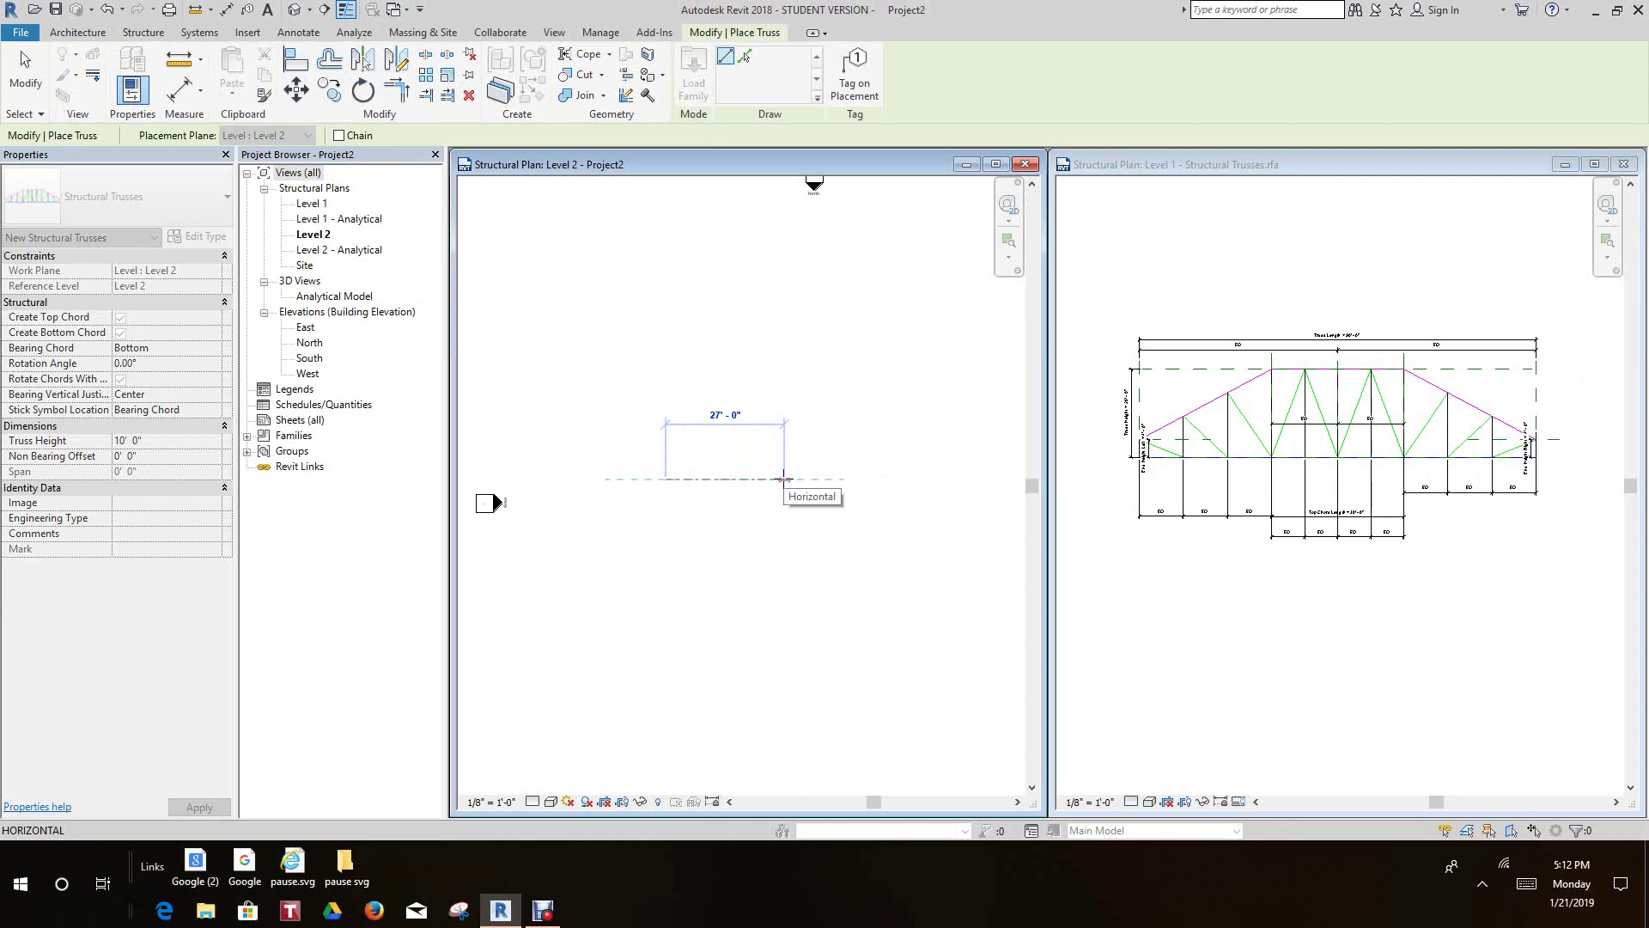
left_click(809, 479)
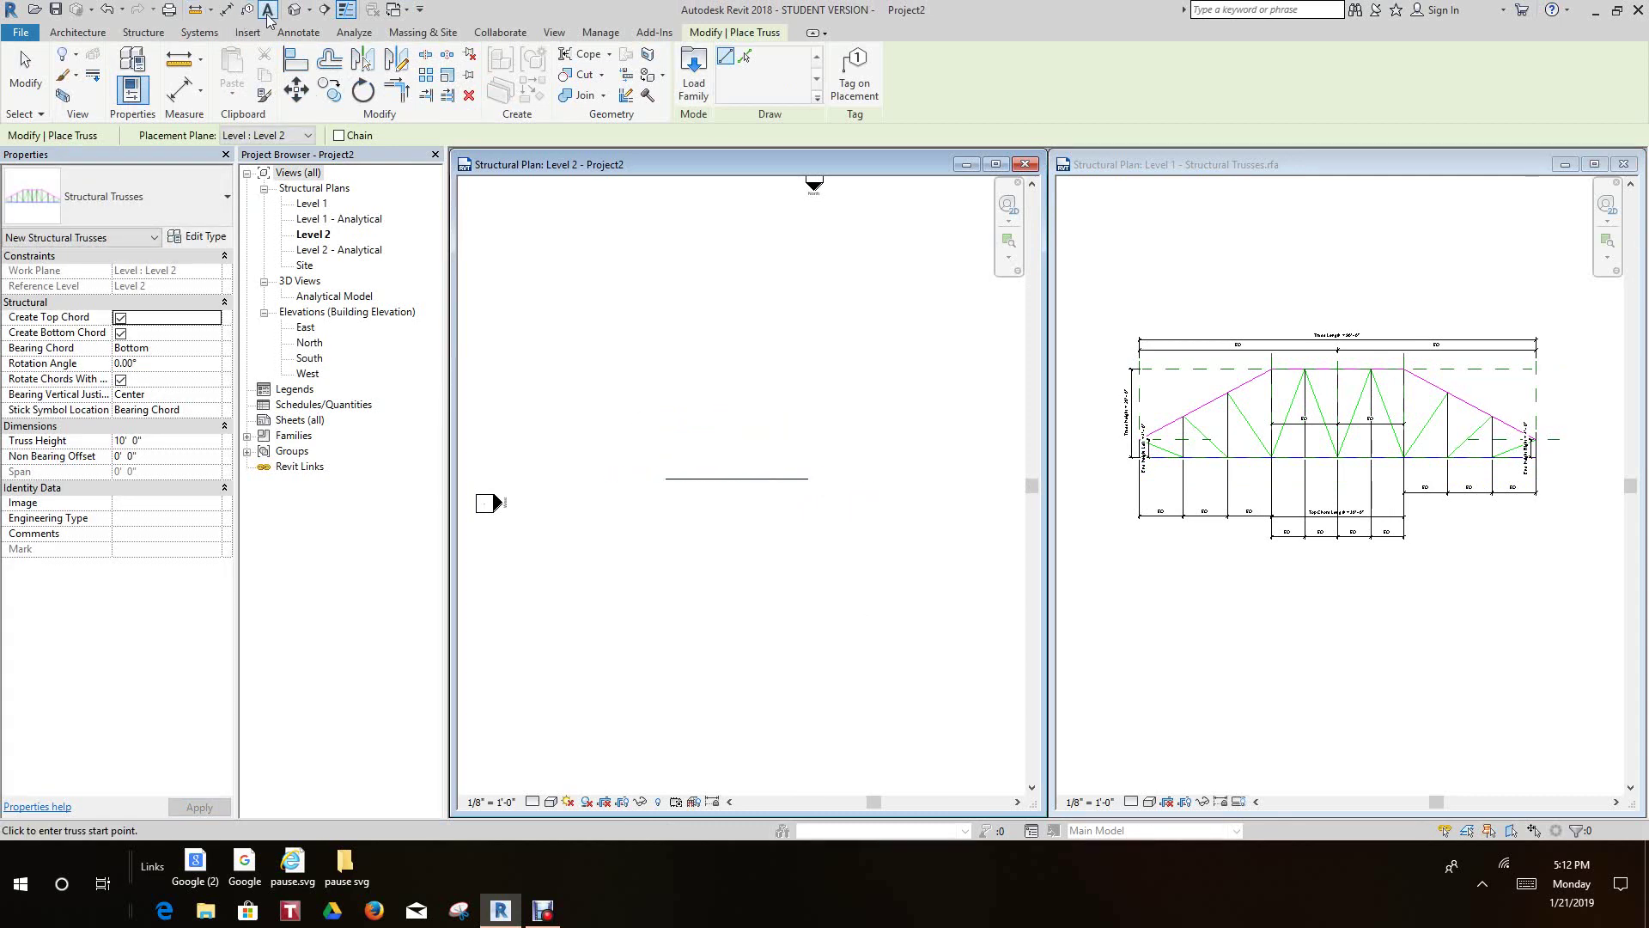
Open the project's default 3D view and examine the placed truss.
left_click(293, 10)
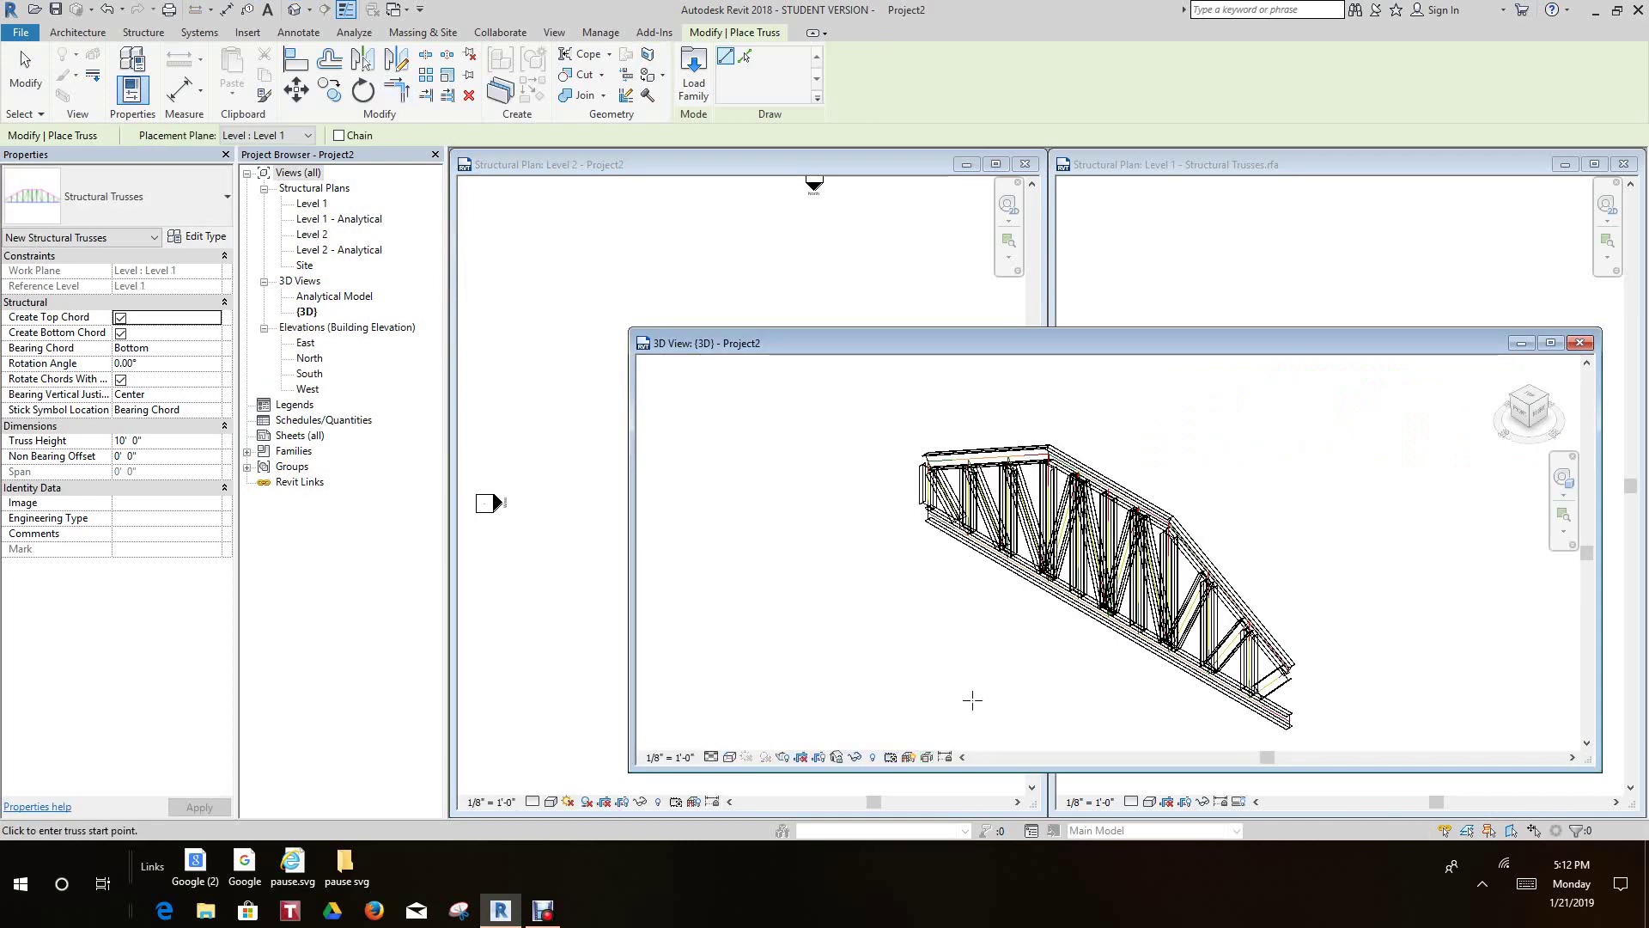
middle_click_drag(972, 699, 954, 630)
scroll(897, 456, "up", 4)
middle_click_drag(953, 482, 764, 440)
scroll(850, 471, "down", 2)
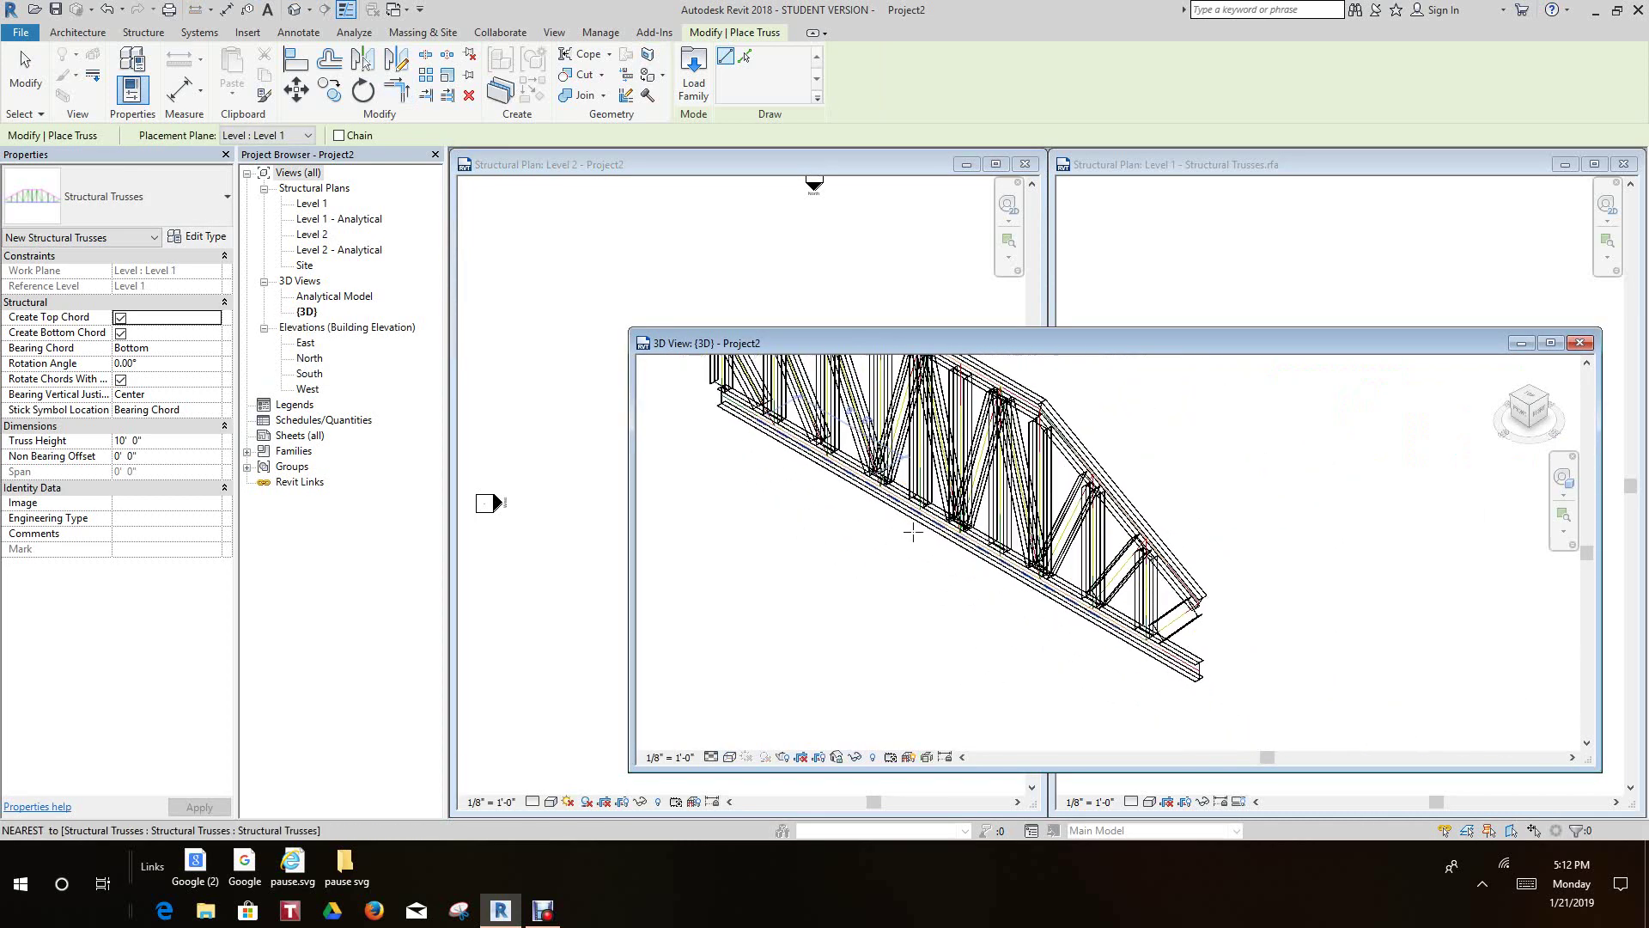
scroll(913, 530, "down", 1)
middle_click_drag(913, 530, 915, 494)
Set the 3D view's visual style to Realistic and move its window clear of the Level 2 plan.
left_click(728, 758)
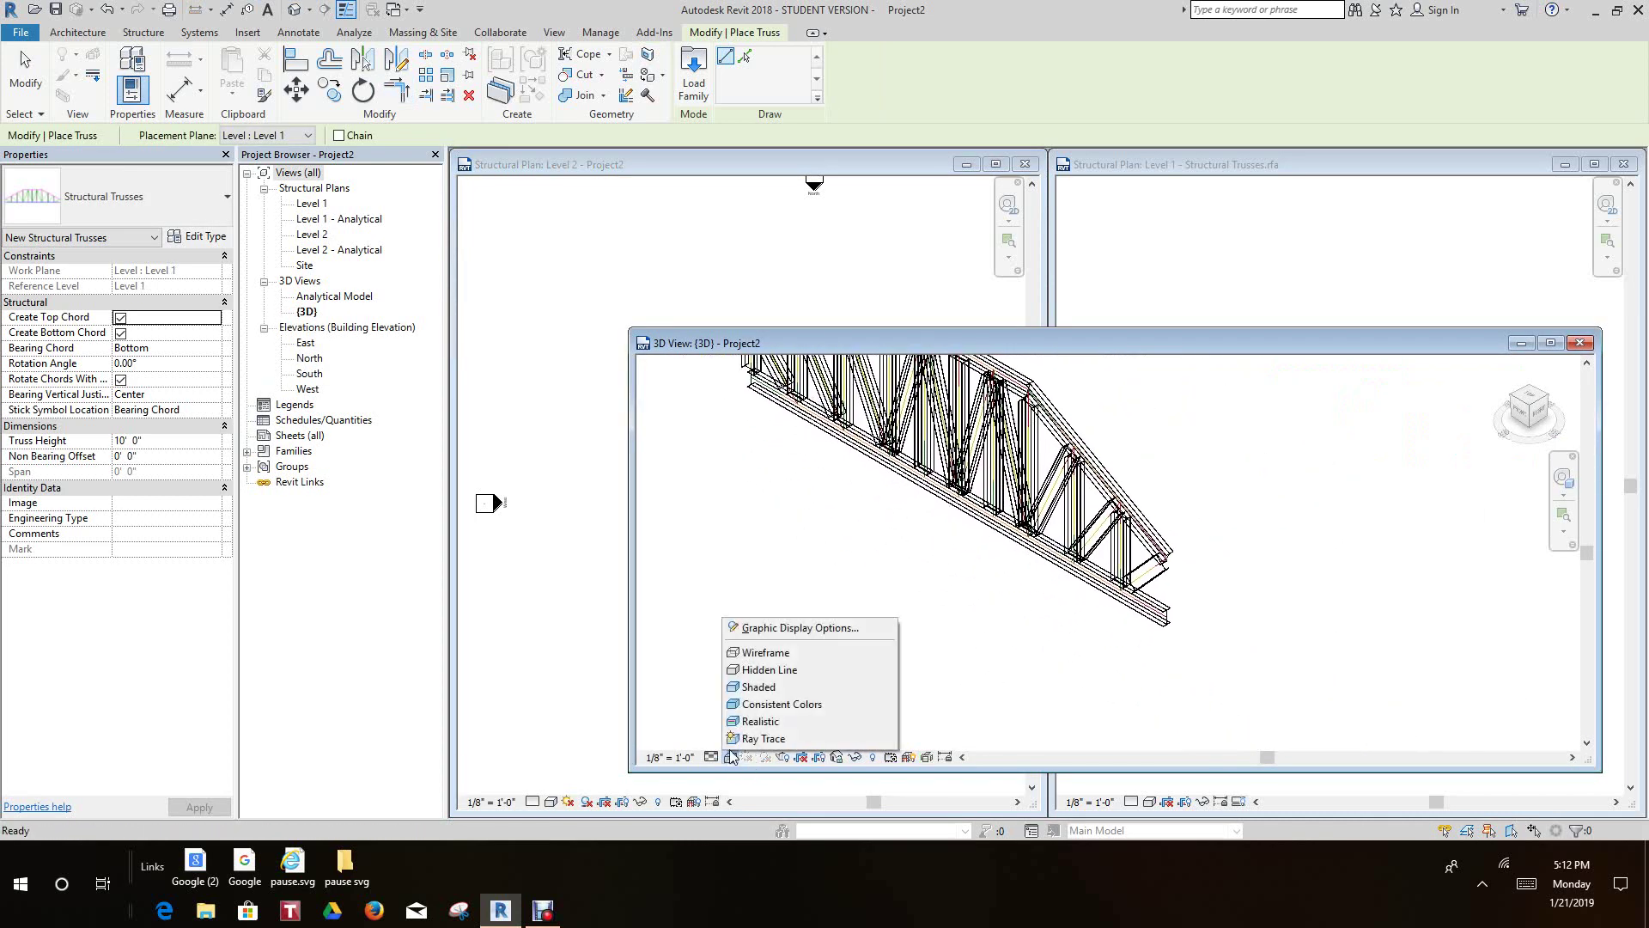
left_click(773, 714)
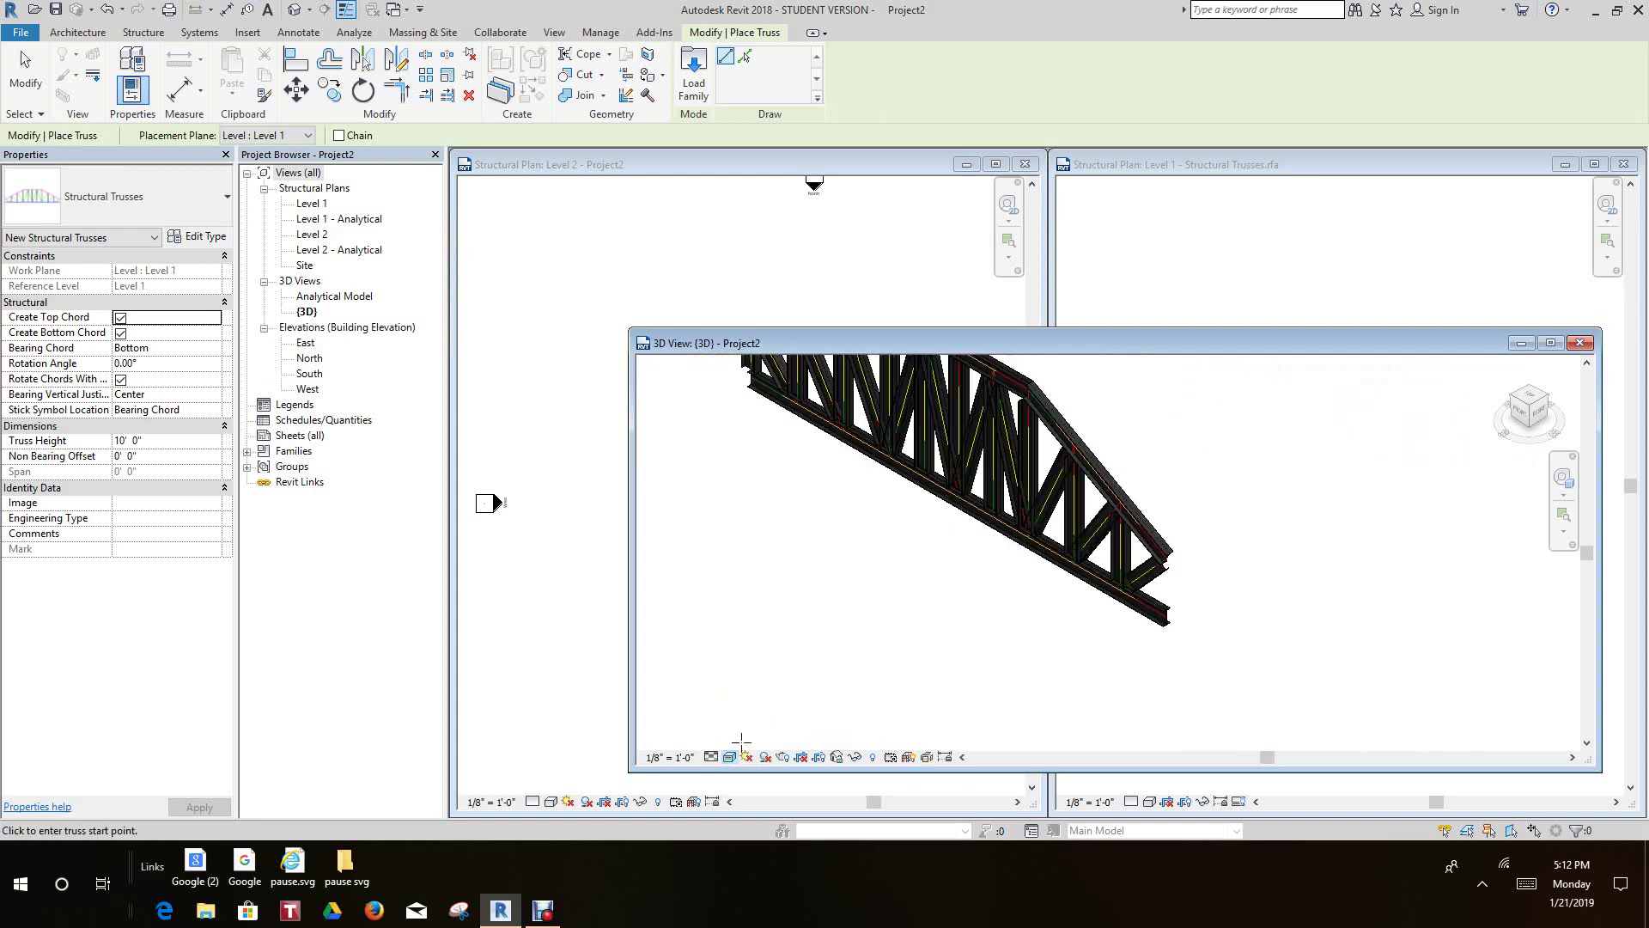
scroll(846, 657, "down", 1)
middle_click_drag(859, 670, 952, 822)
scroll(921, 705, "down", 1)
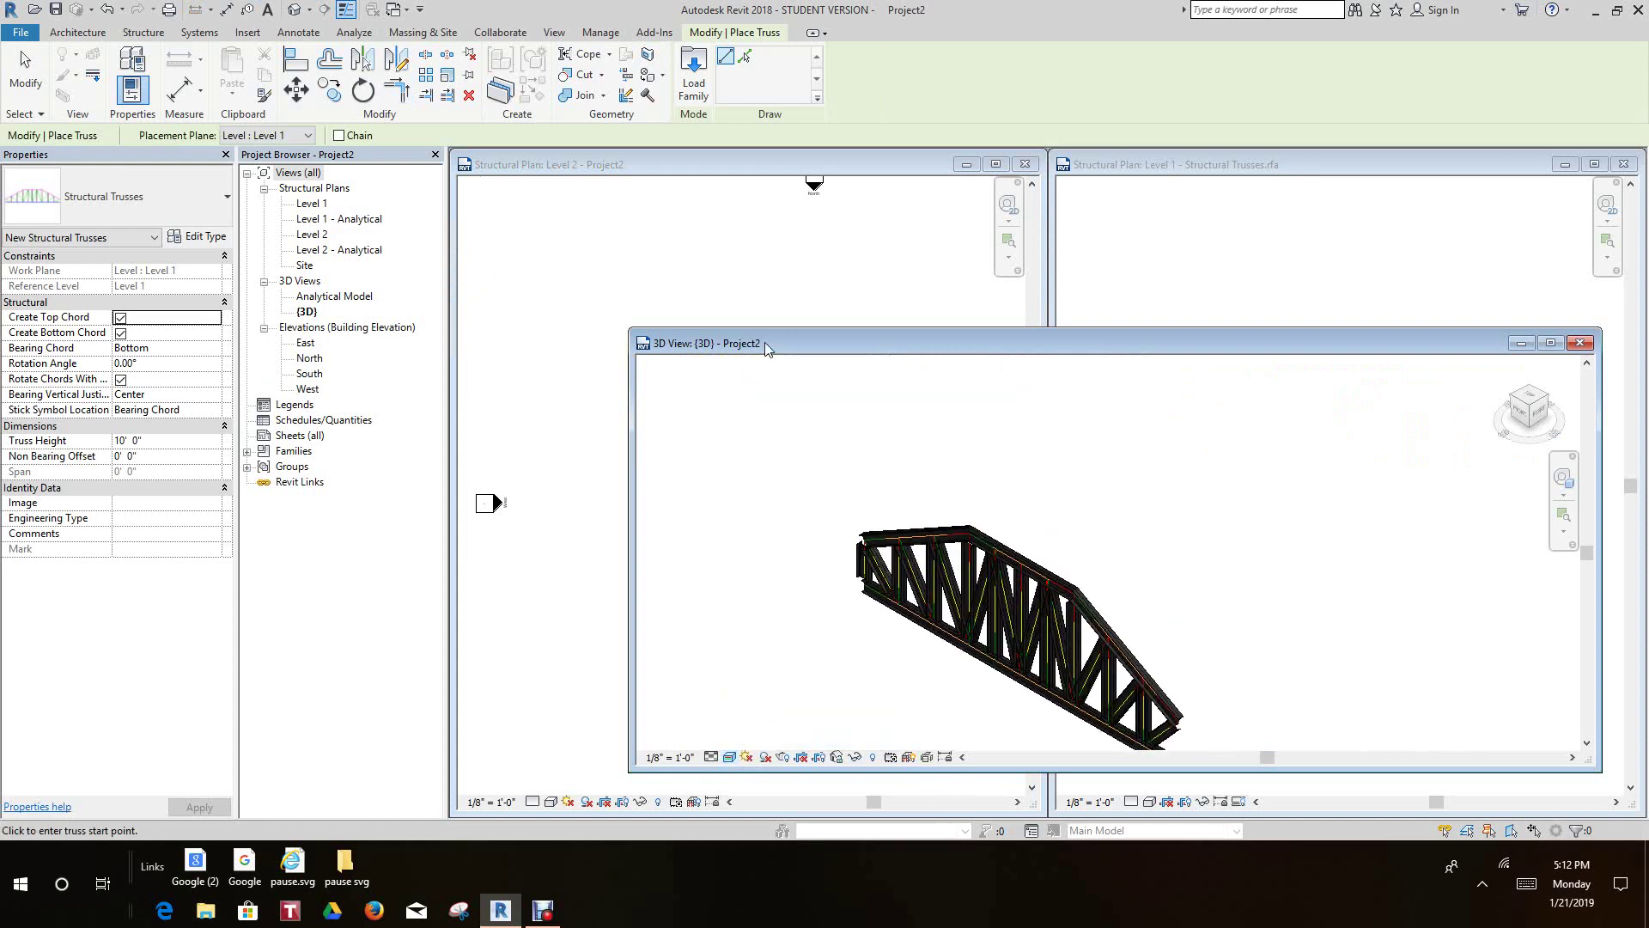
left_click_drag(767, 345, 1065, 506)
Return to the Level 2 plan and end the truss placement command.
right_click(734, 521)
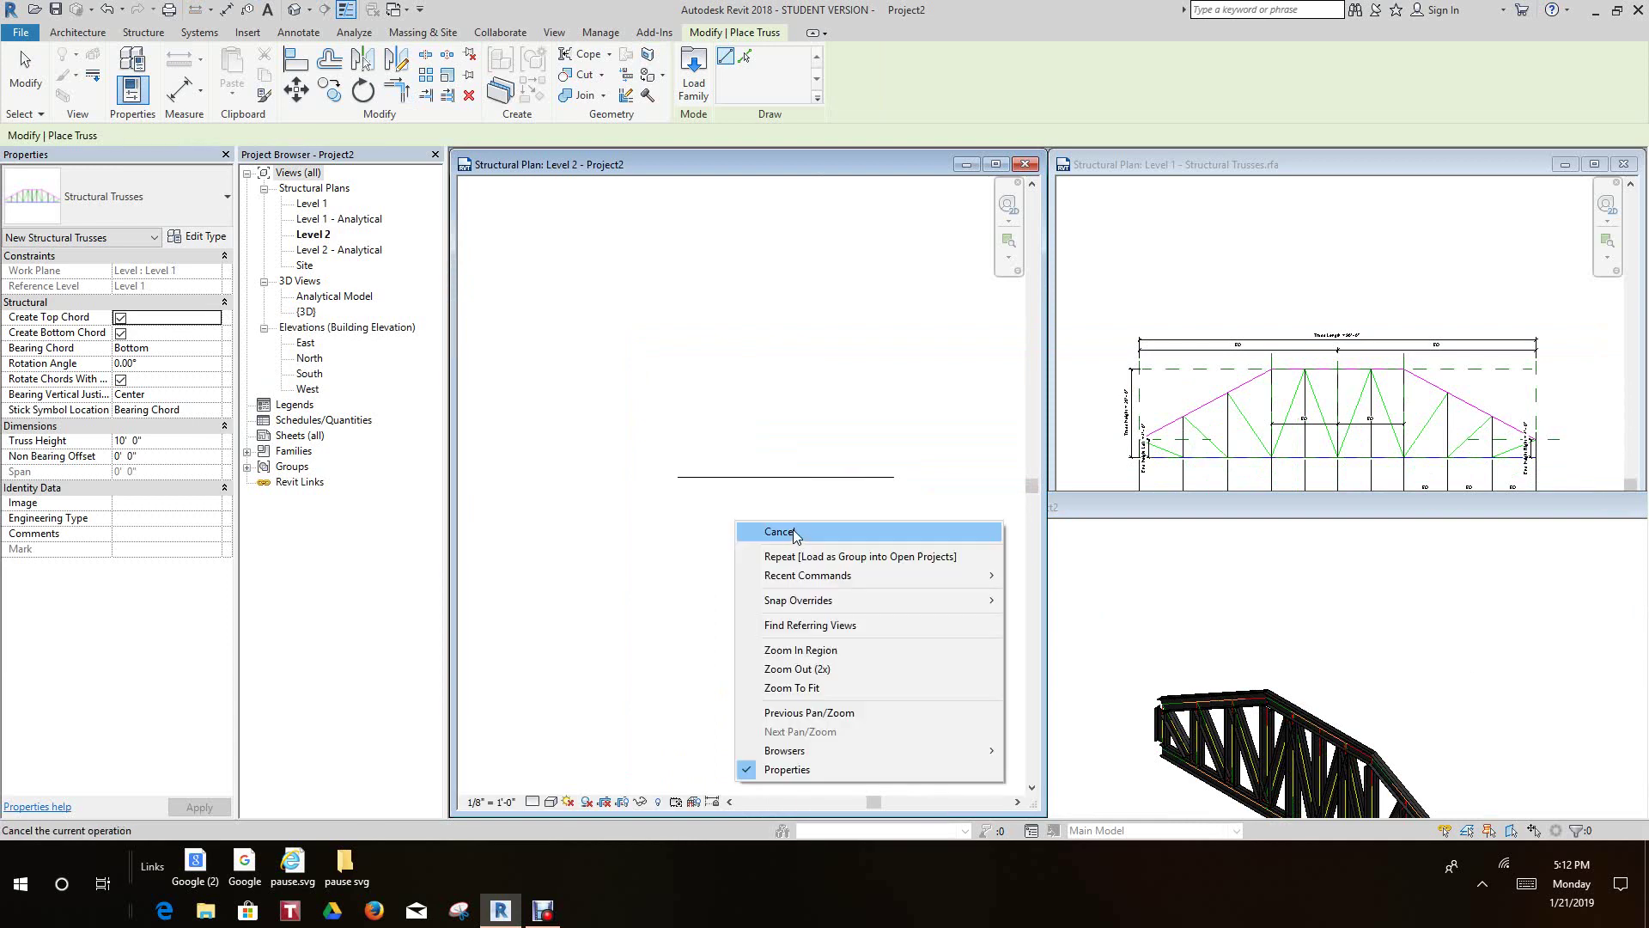
left_click(795, 533)
Try stretching the Level 2 truss by its right end to about 44' 0", slightly off horizontal, and undo the stretch.
left_click(894, 478)
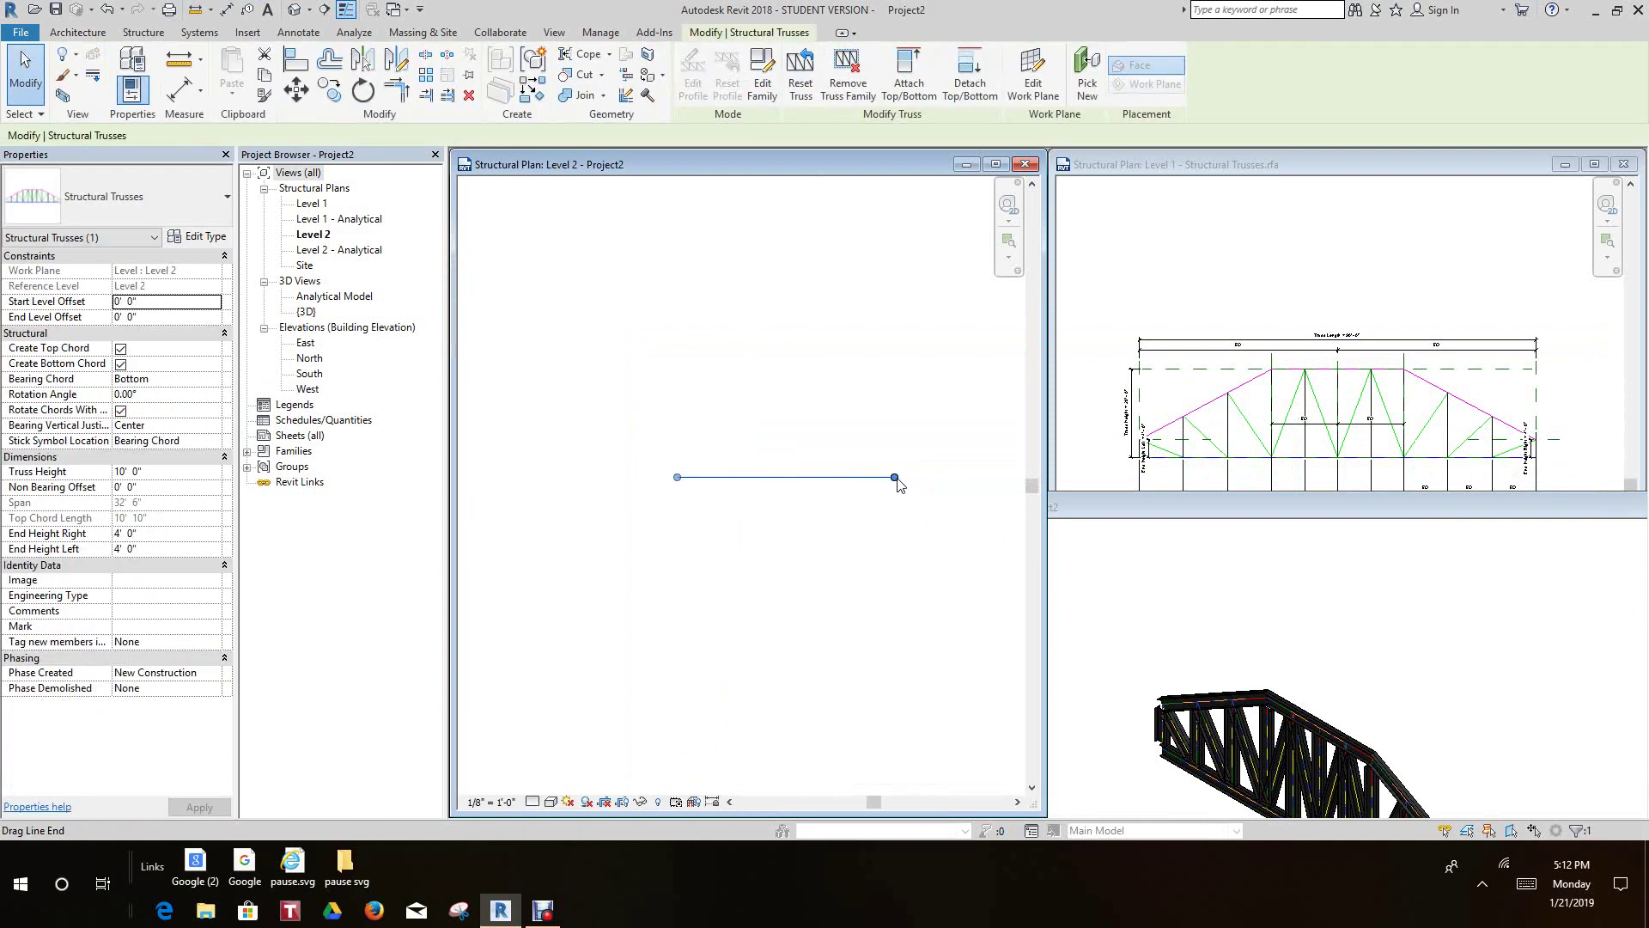
left_click_drag(895, 477, 972, 492)
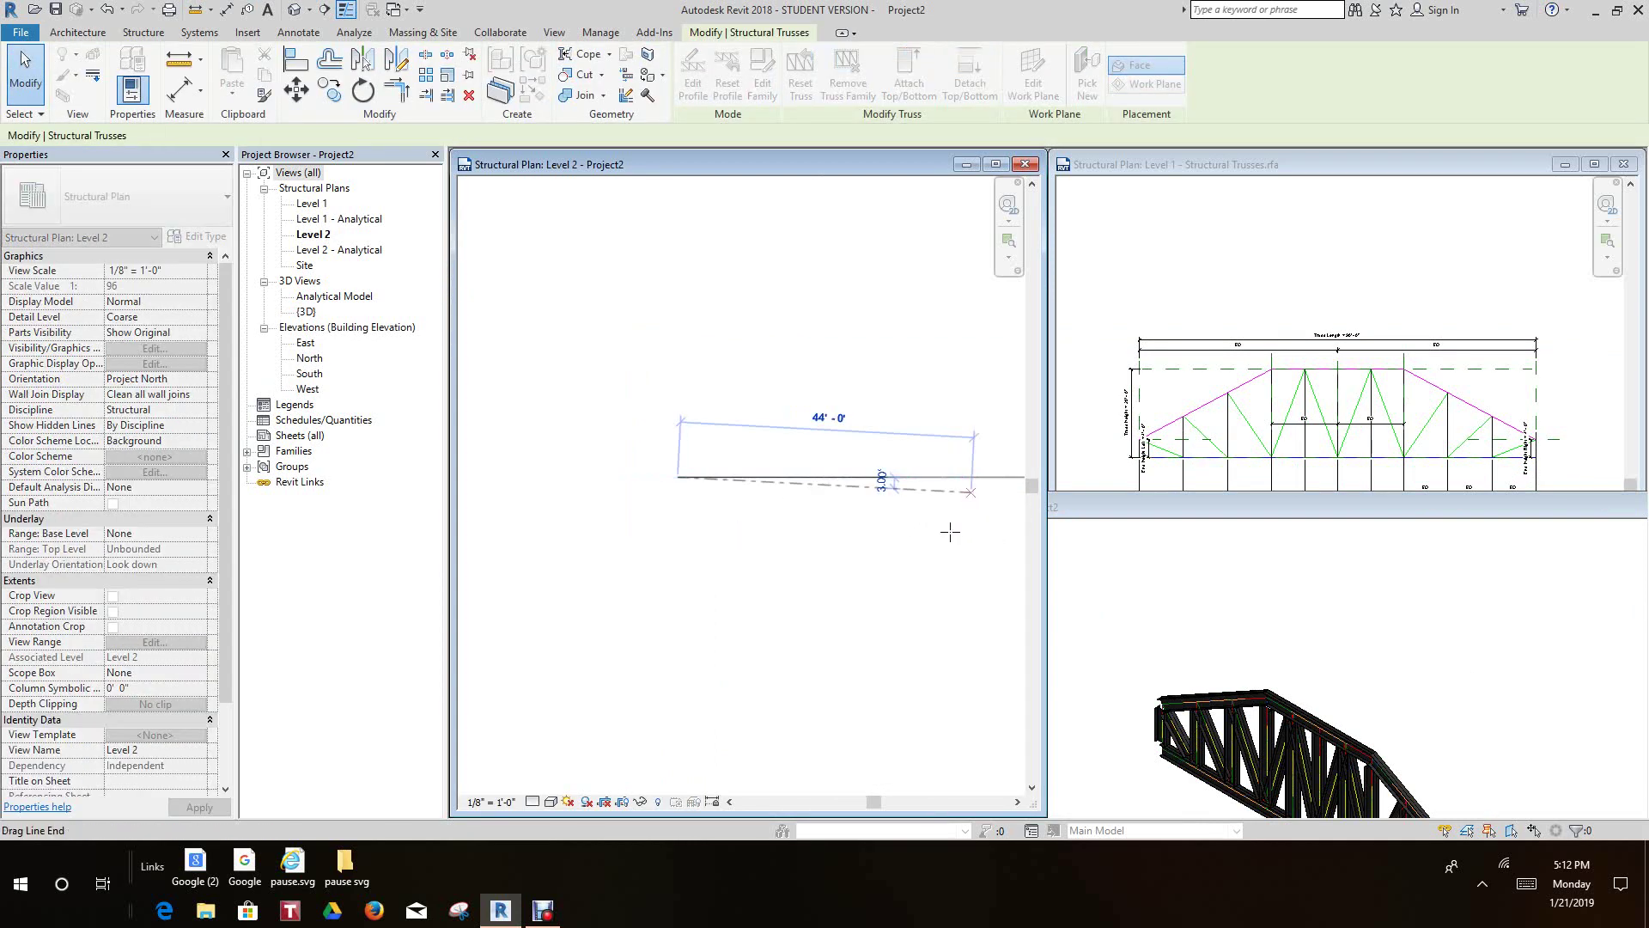
middle_click_drag(935, 526, 535, 373)
left_click(107, 10)
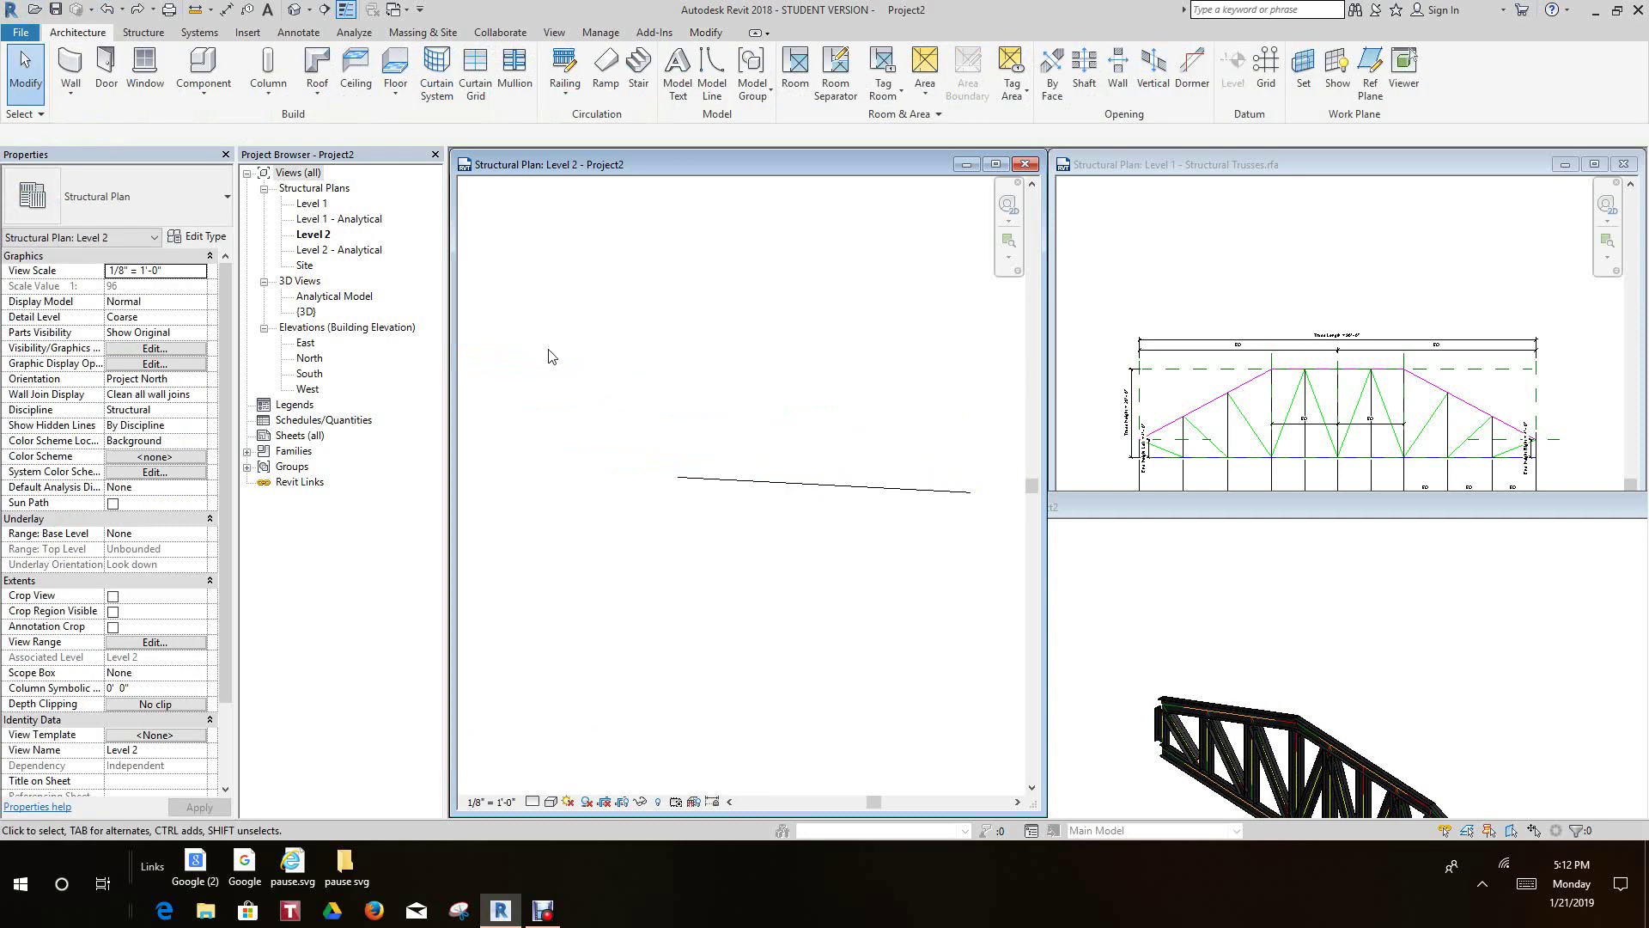
left_click(106, 10)
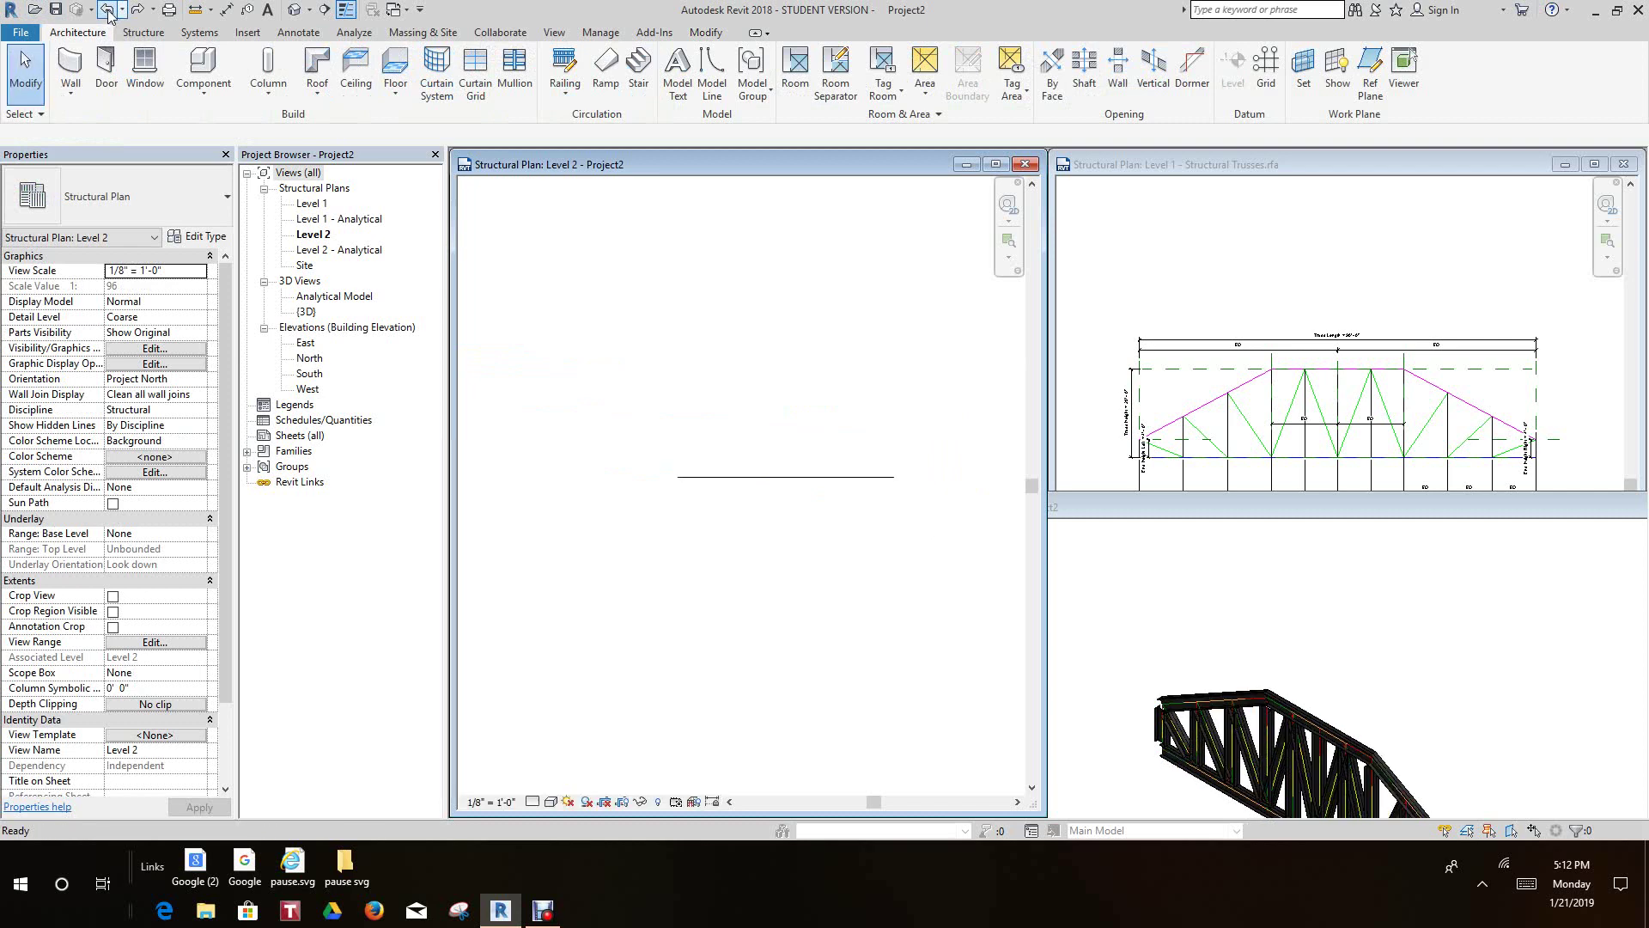
Stretch the right end of the Level 2 truss horizontally until it spans about 49' 6".
left_click(831, 478)
scroll(842, 491, "up", 3)
middle_click_drag(857, 507, 715, 476)
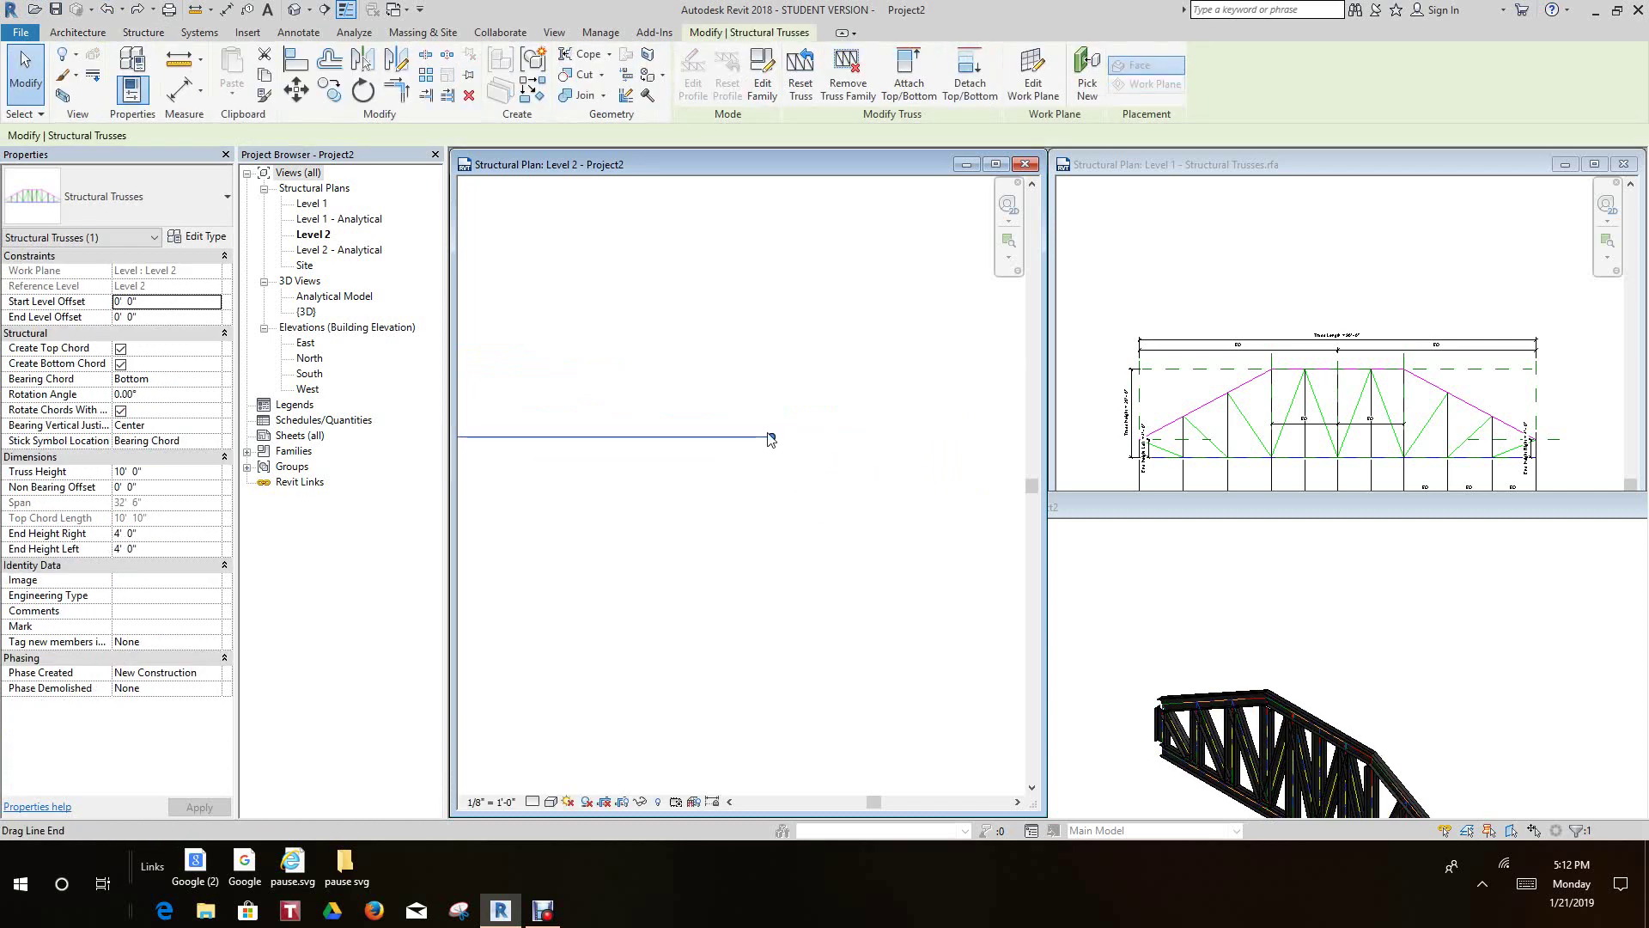
left_click_drag(772, 437, 945, 432)
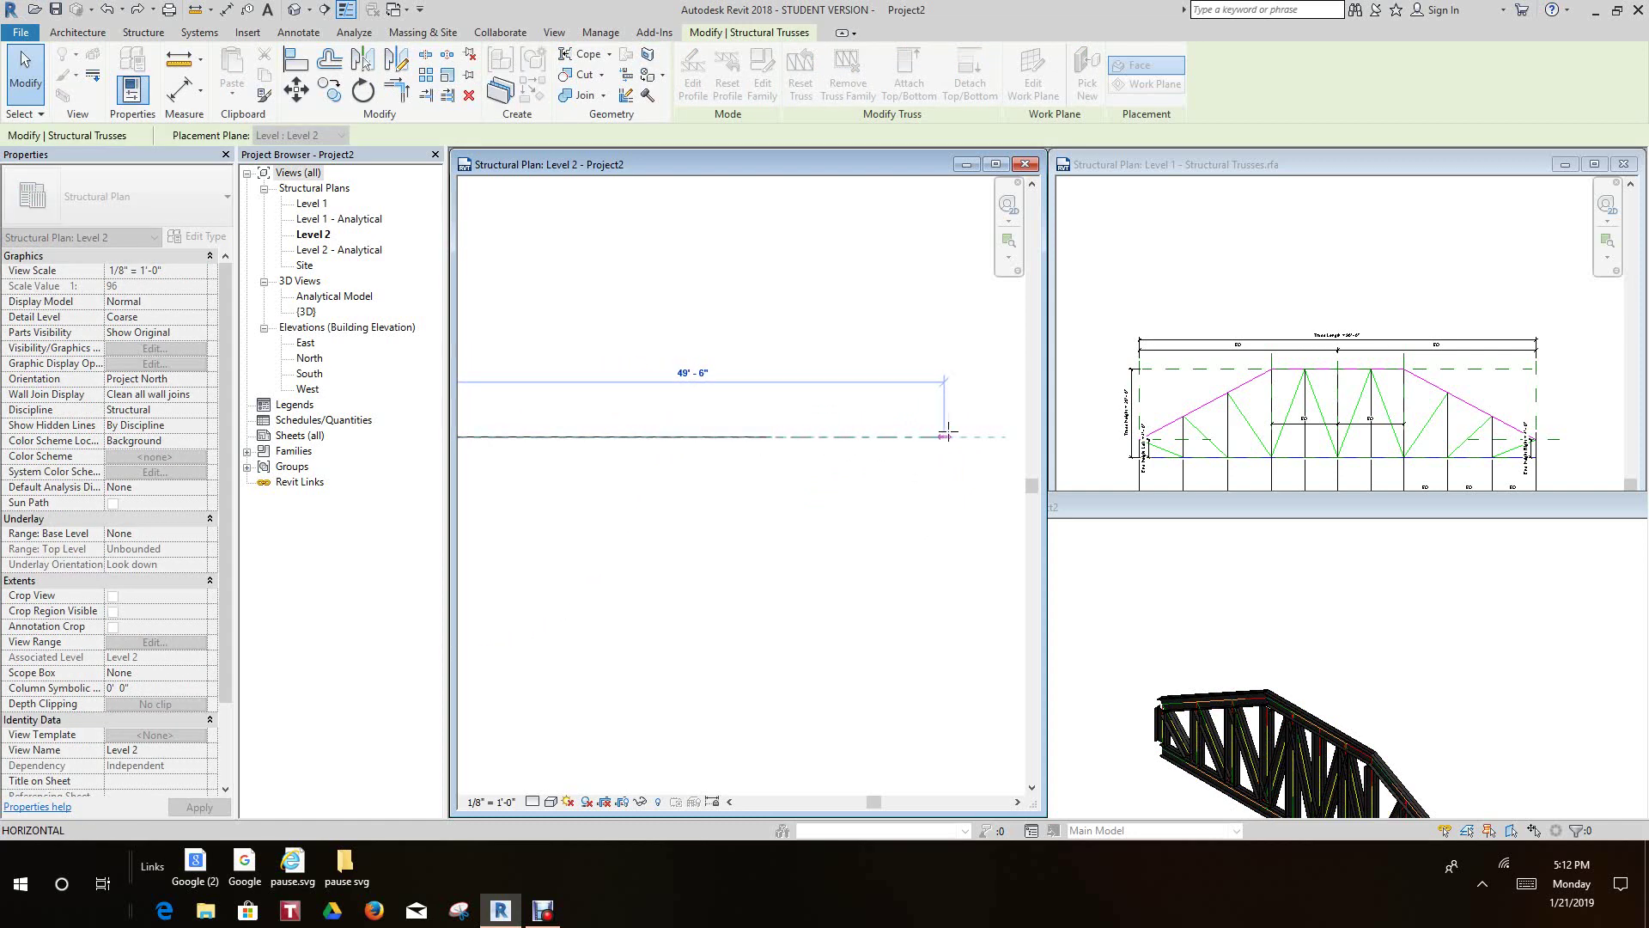
left_click(945, 436)
key("Escape")
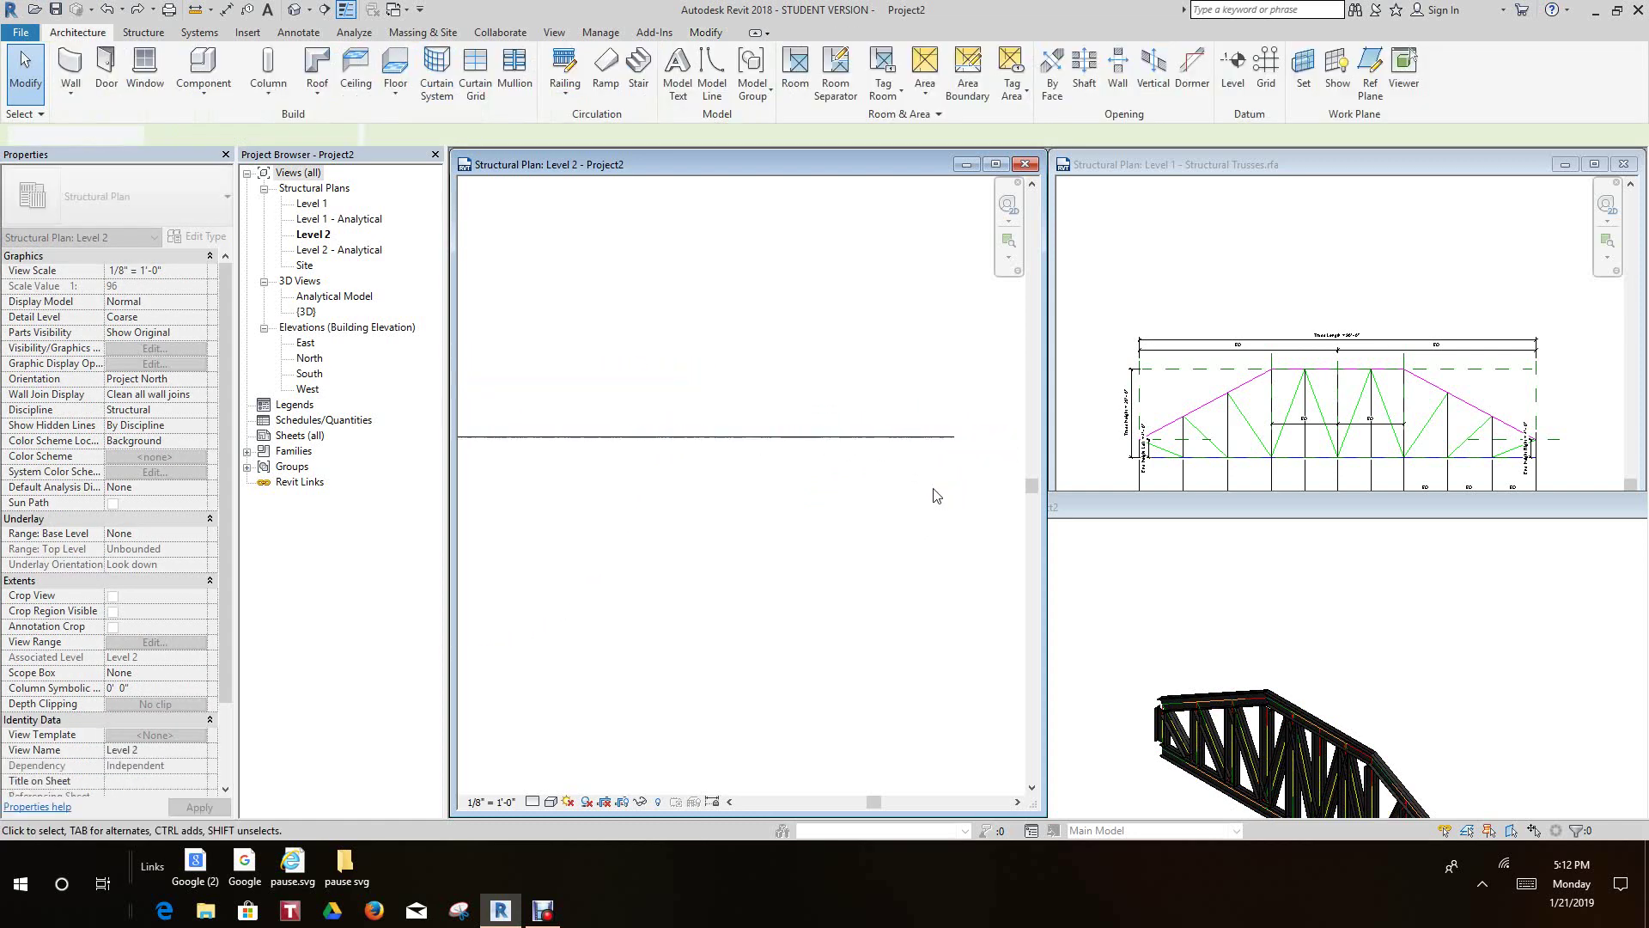
Examine the lengthened truss and its end members in the 3D view, and reposition the view window so it is fully on screen.
left_click(1340, 670)
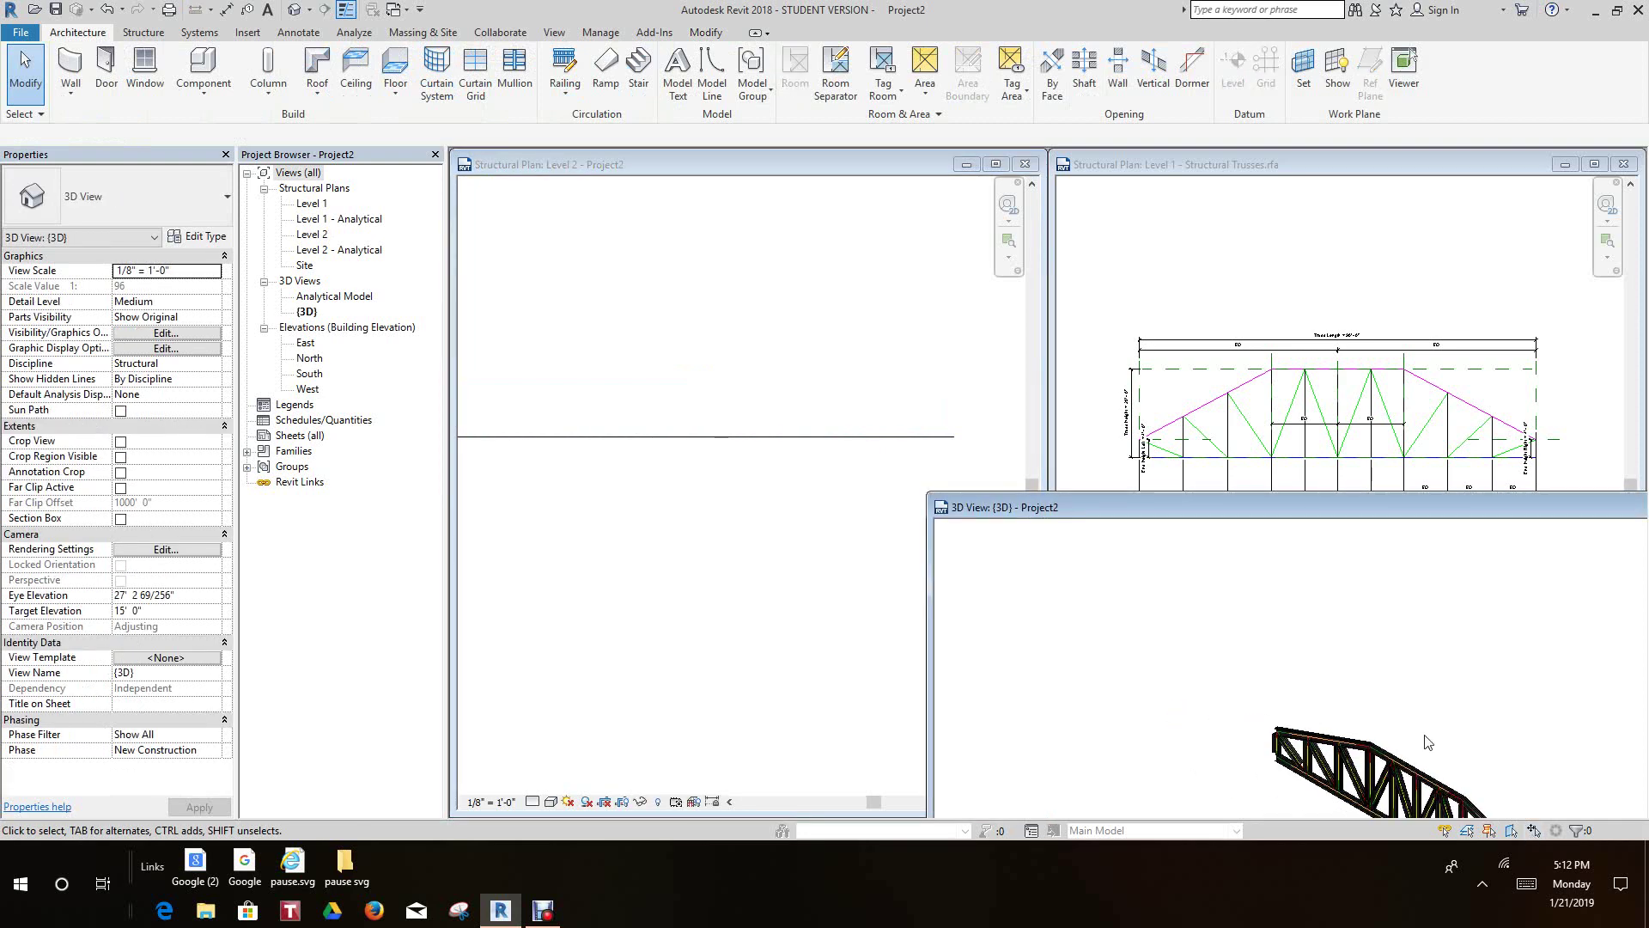
scroll(1516, 813, "down", 1)
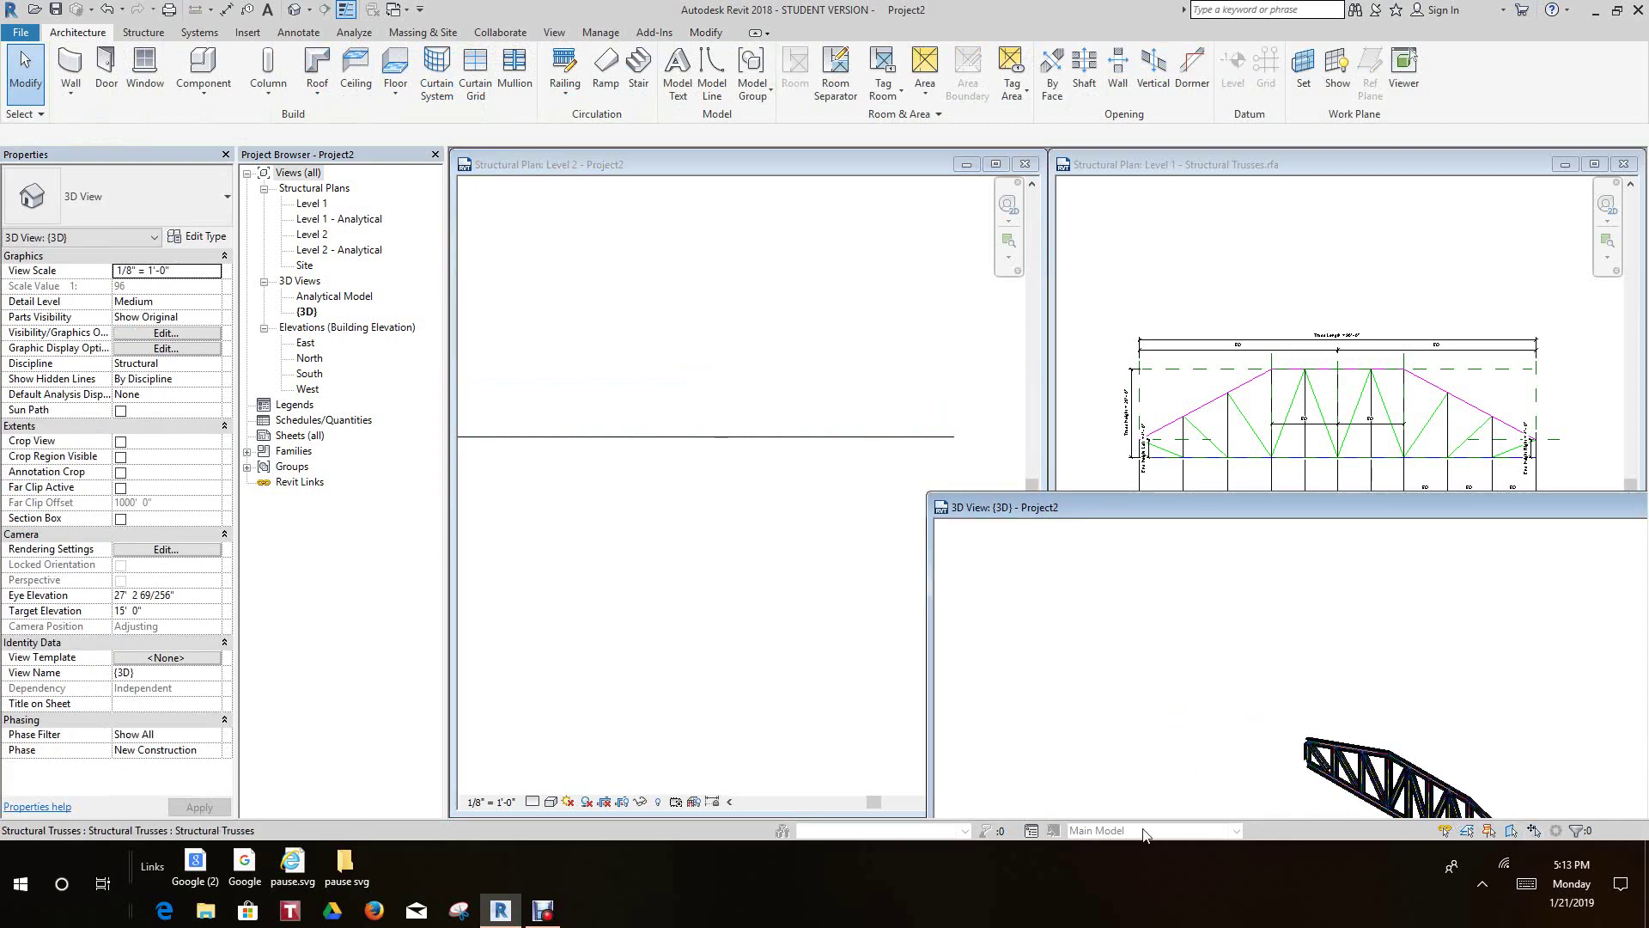
middle_click_drag(1237, 704, 1200, 640)
scroll(1206, 640, "up", 2)
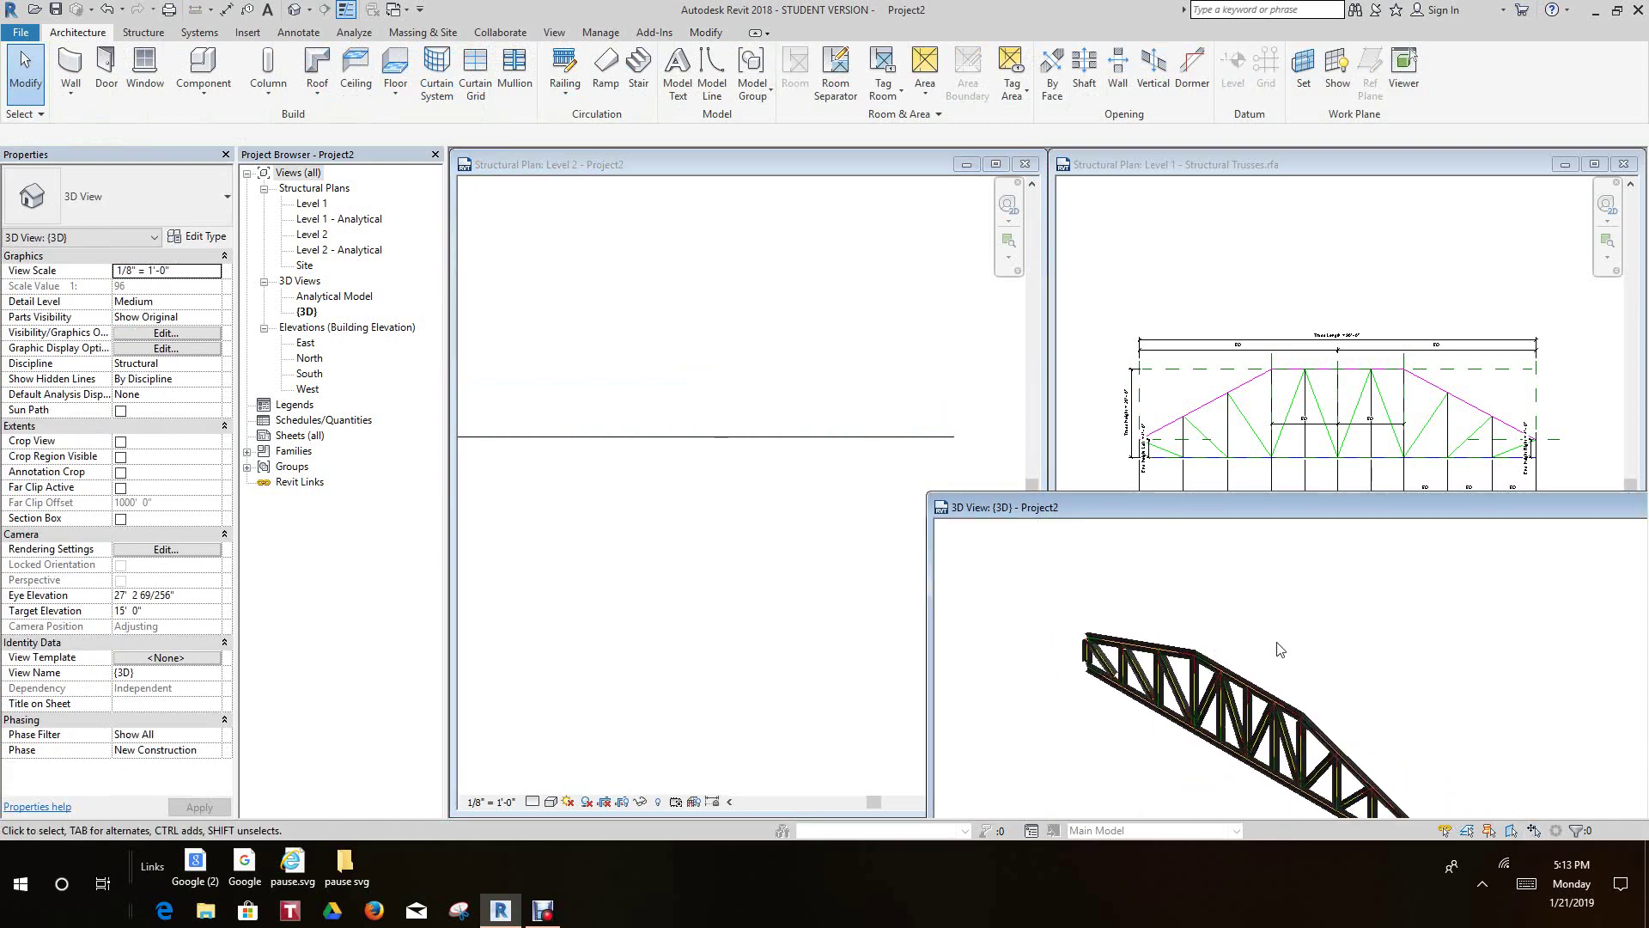
scroll(1314, 678, "down", 1)
middle_click_drag(1418, 812, 1394, 754)
scroll(1421, 793, "up", 3)
scroll(1394, 754, "up", 2)
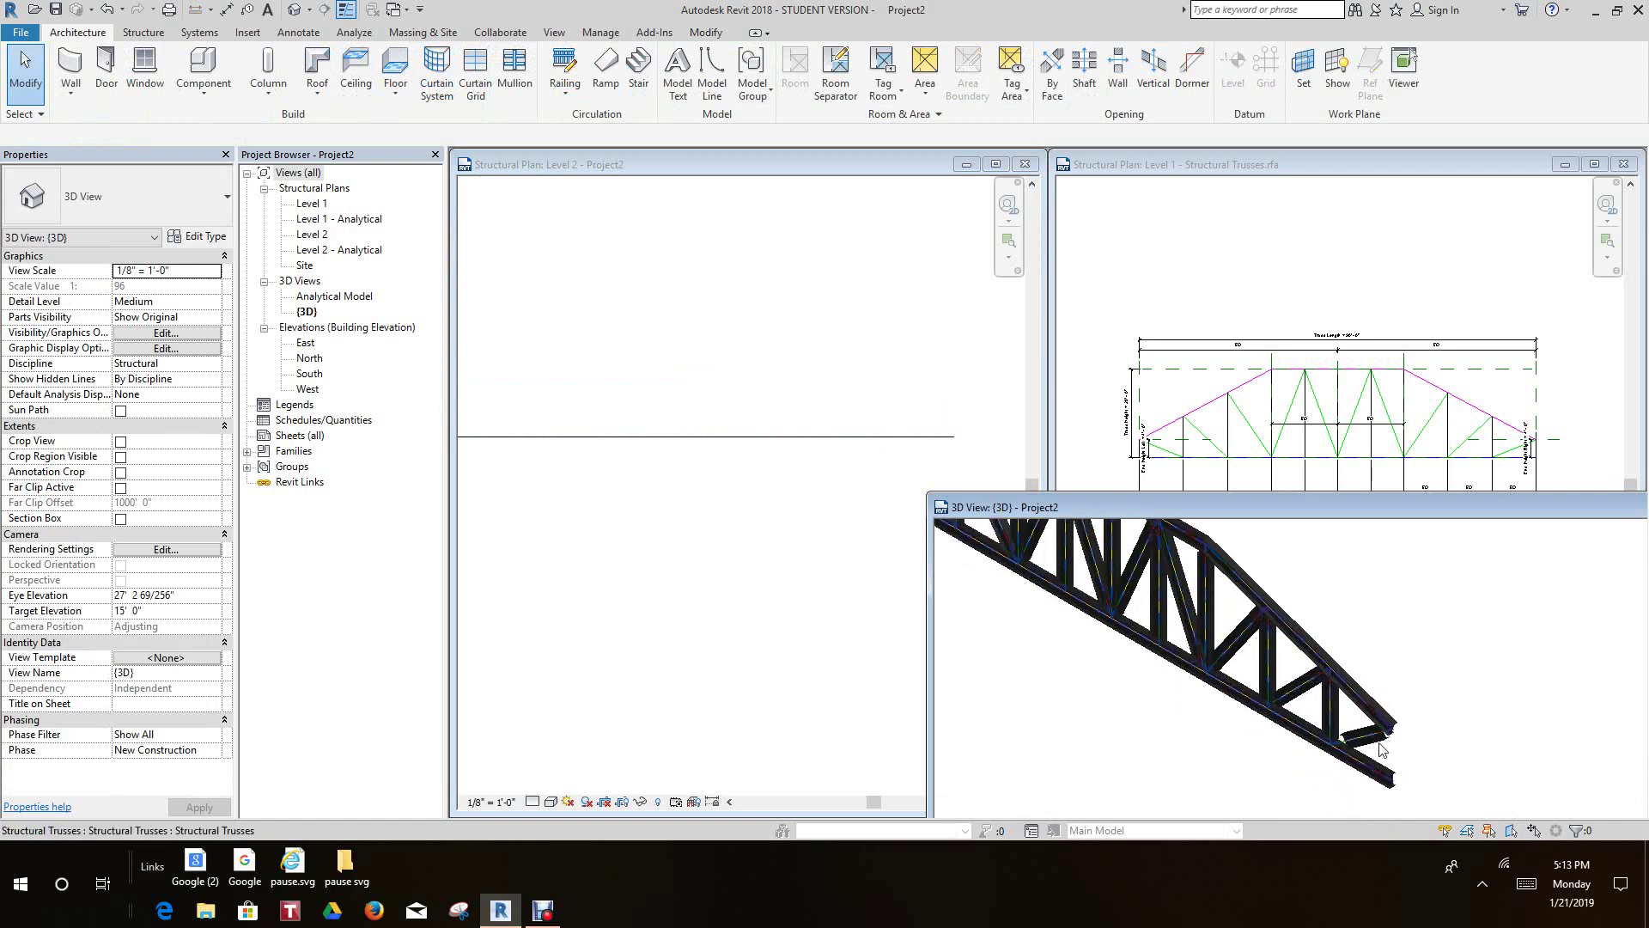
scroll(1391, 751, "down", 5)
scroll(1337, 749, "up", 4)
middle_click_drag(1300, 673, 1324, 724)
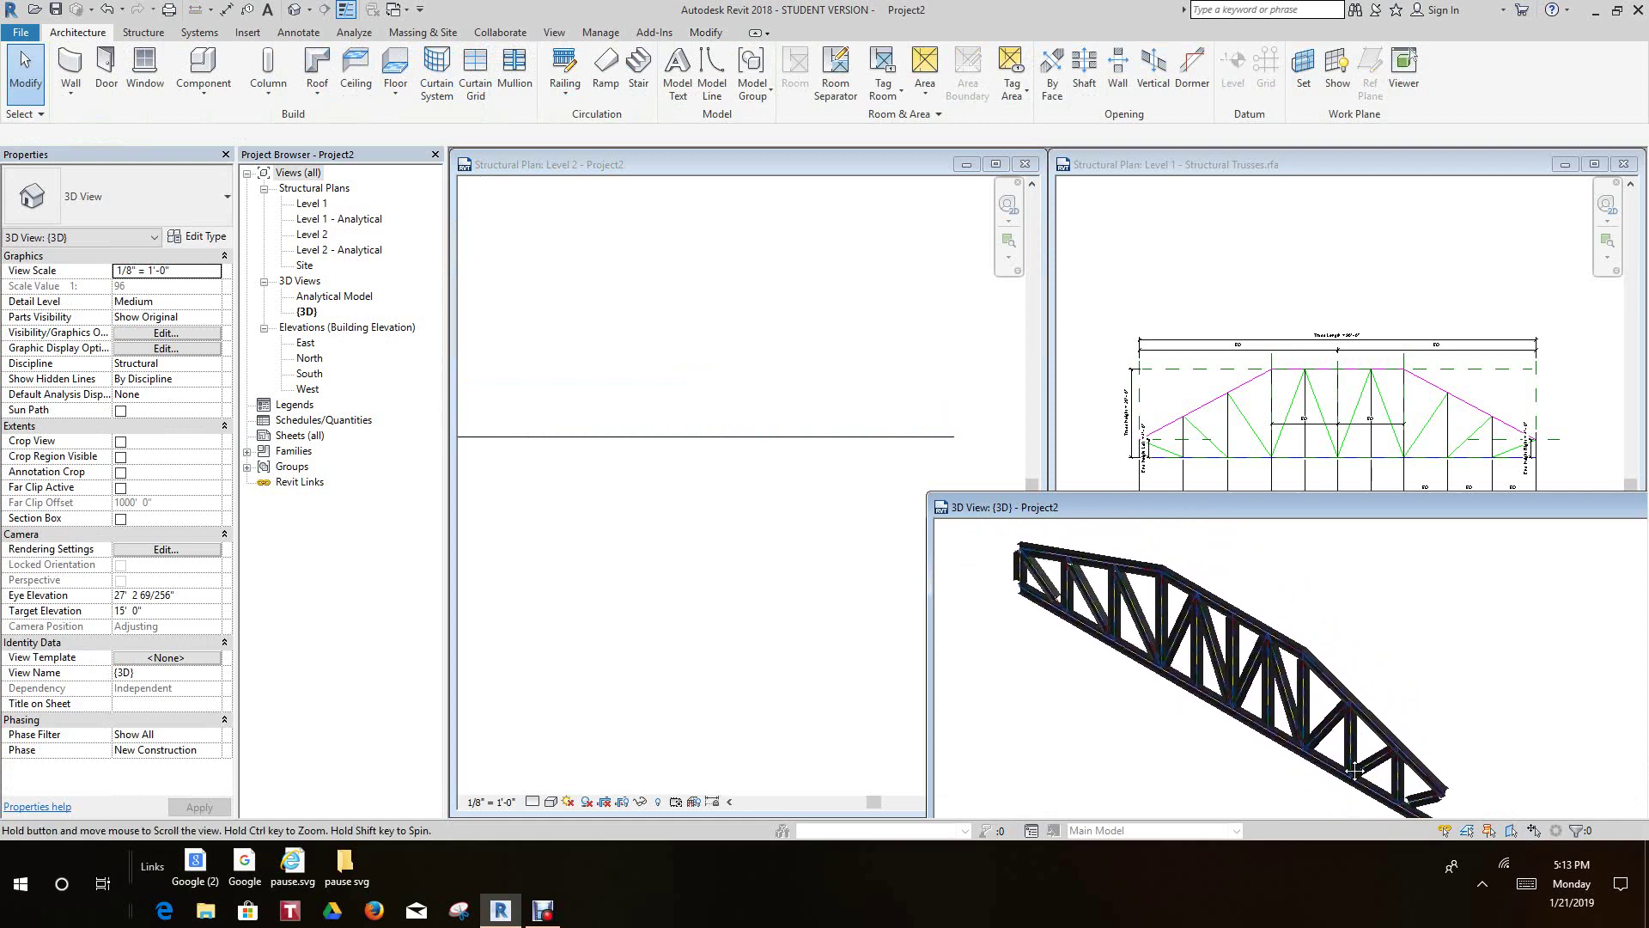
left_click_drag(1169, 522, 902, 243)
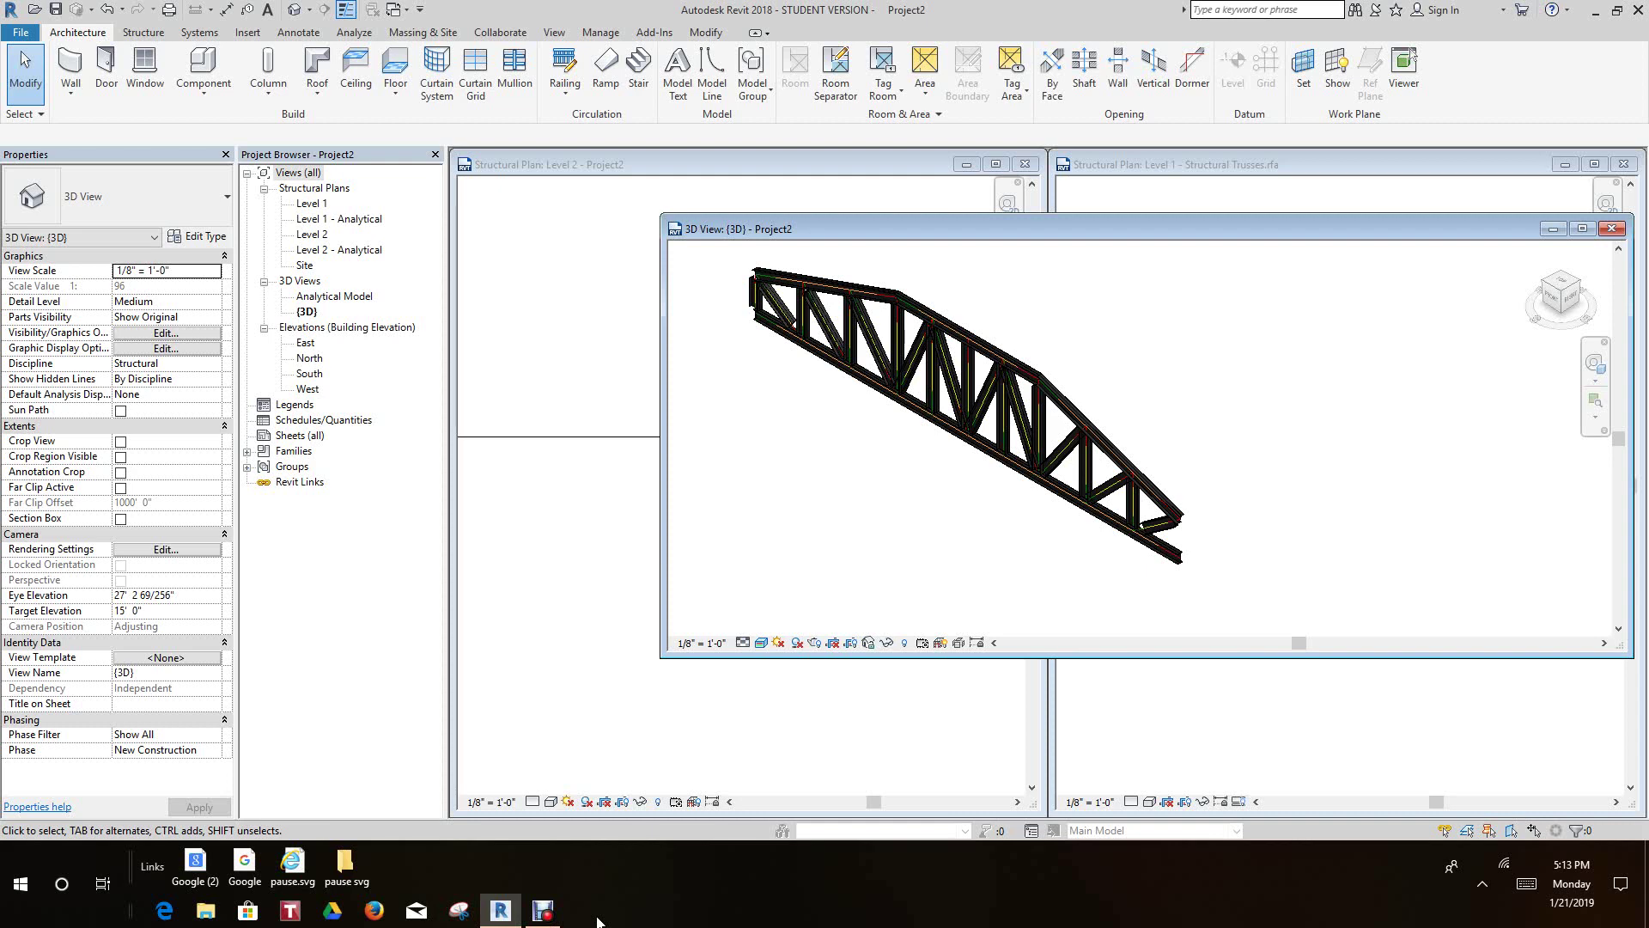
left_click(545, 912)
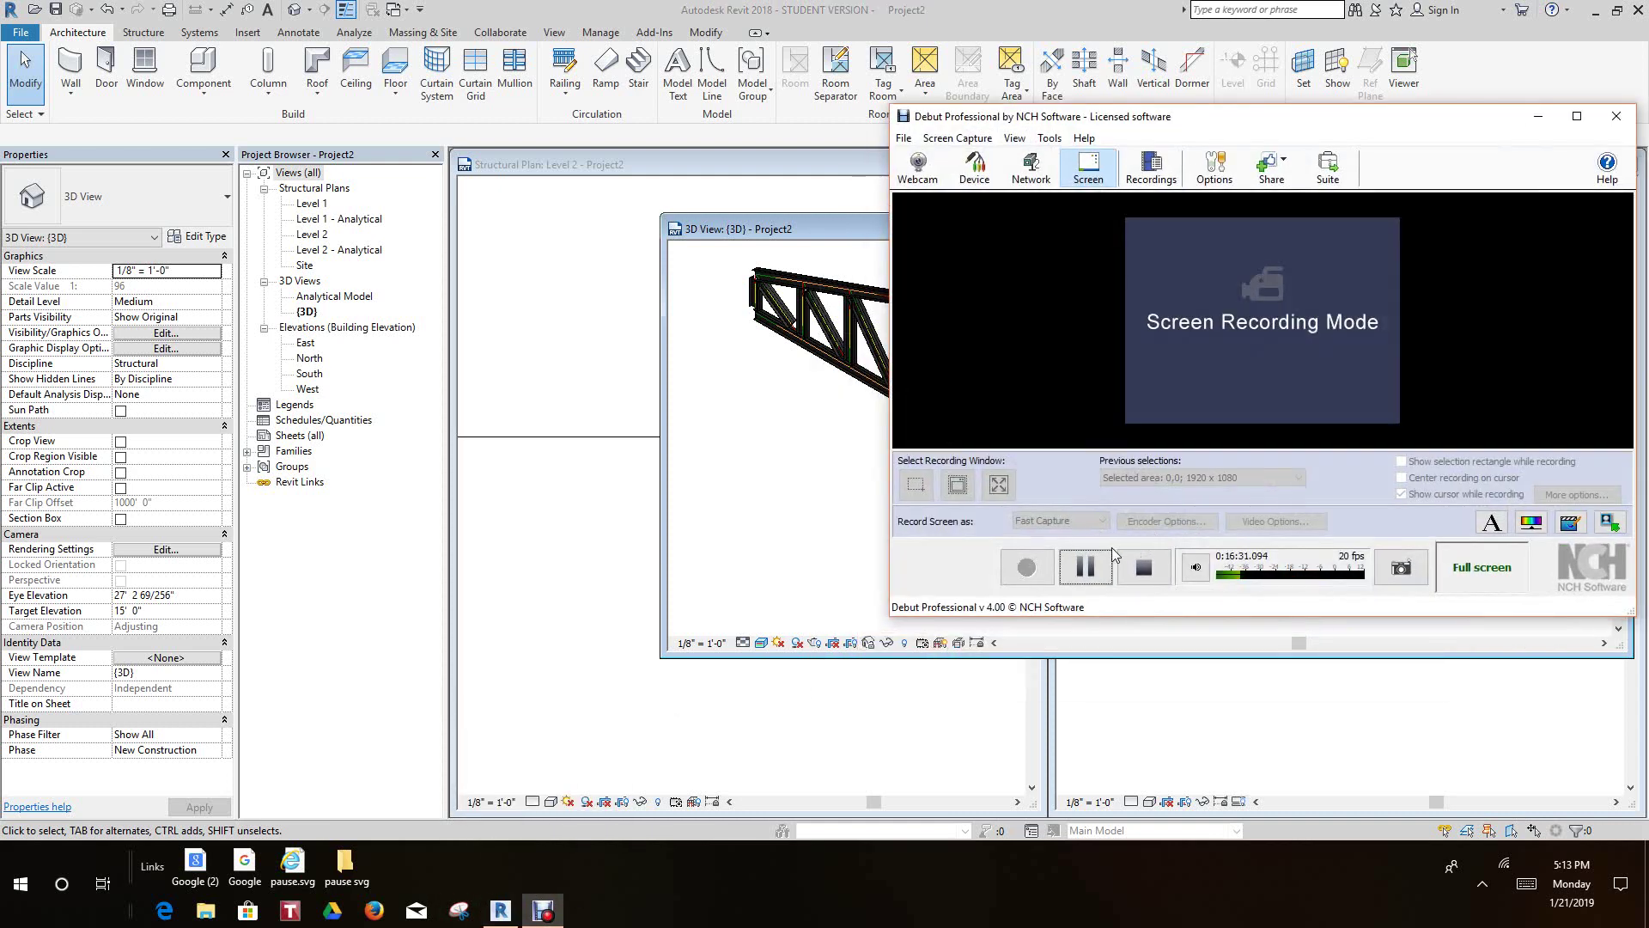